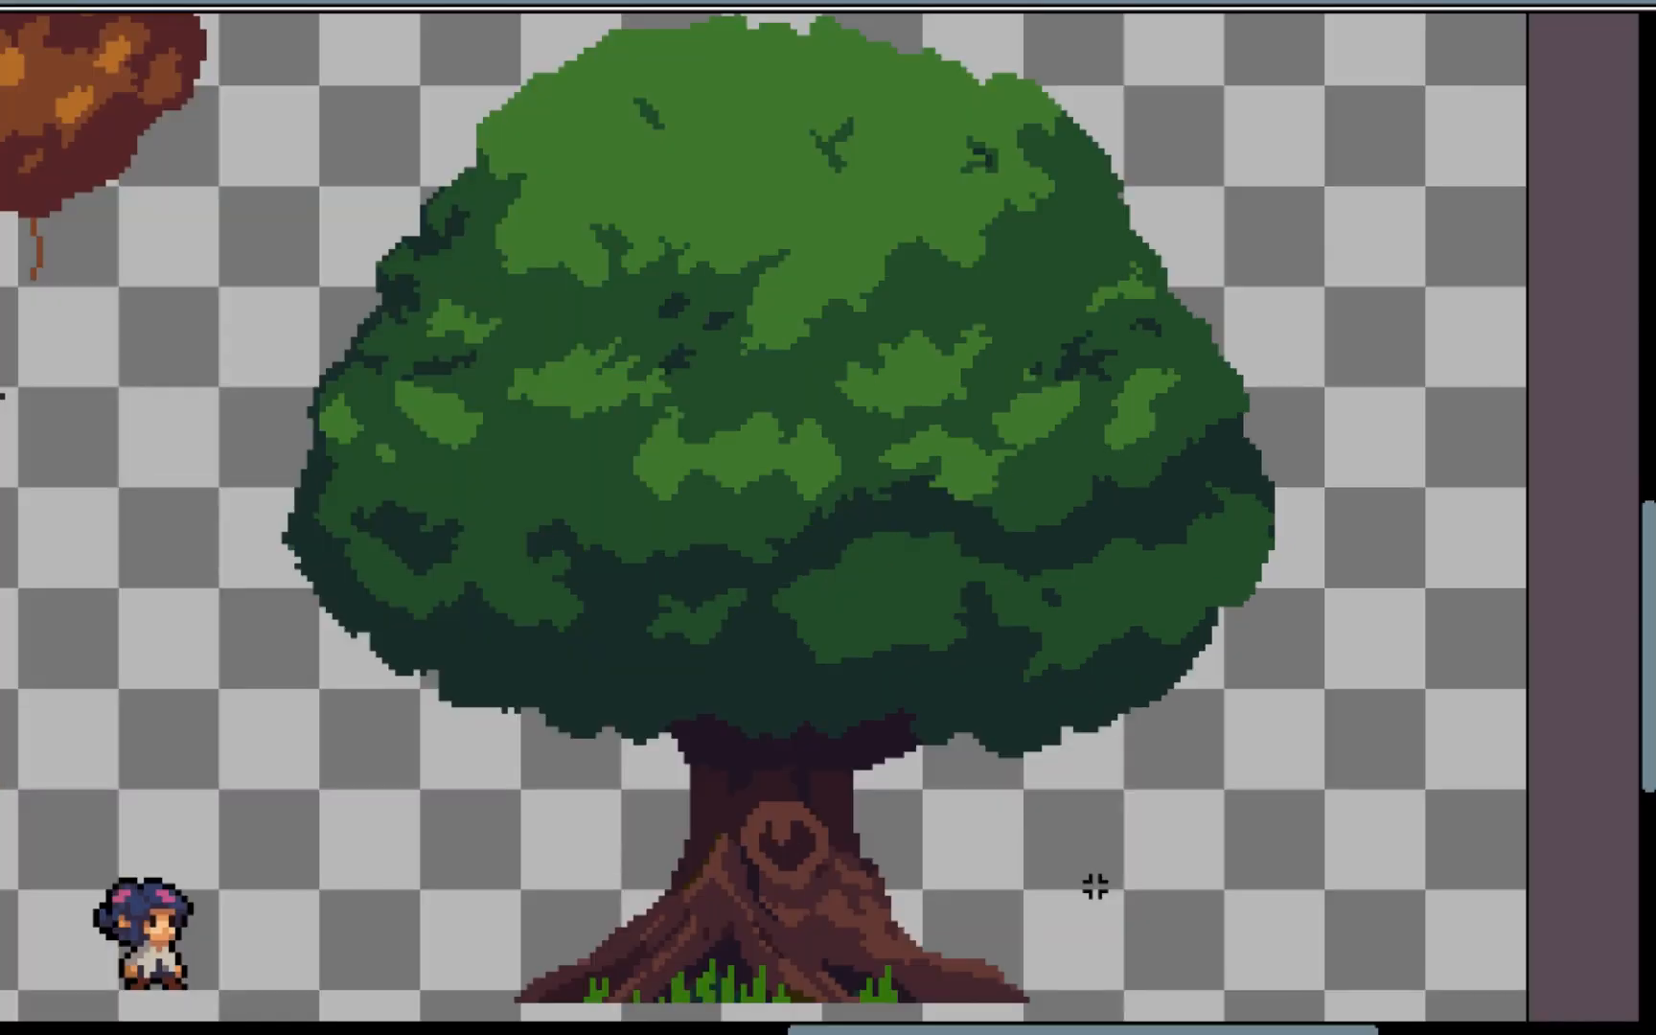
Step: Examine the large green broadleaf trees and the small conifers in the Trees Collection sprite
scroll(1095, 887, "up", 10)
scroll(1095, 886, "left", 2)
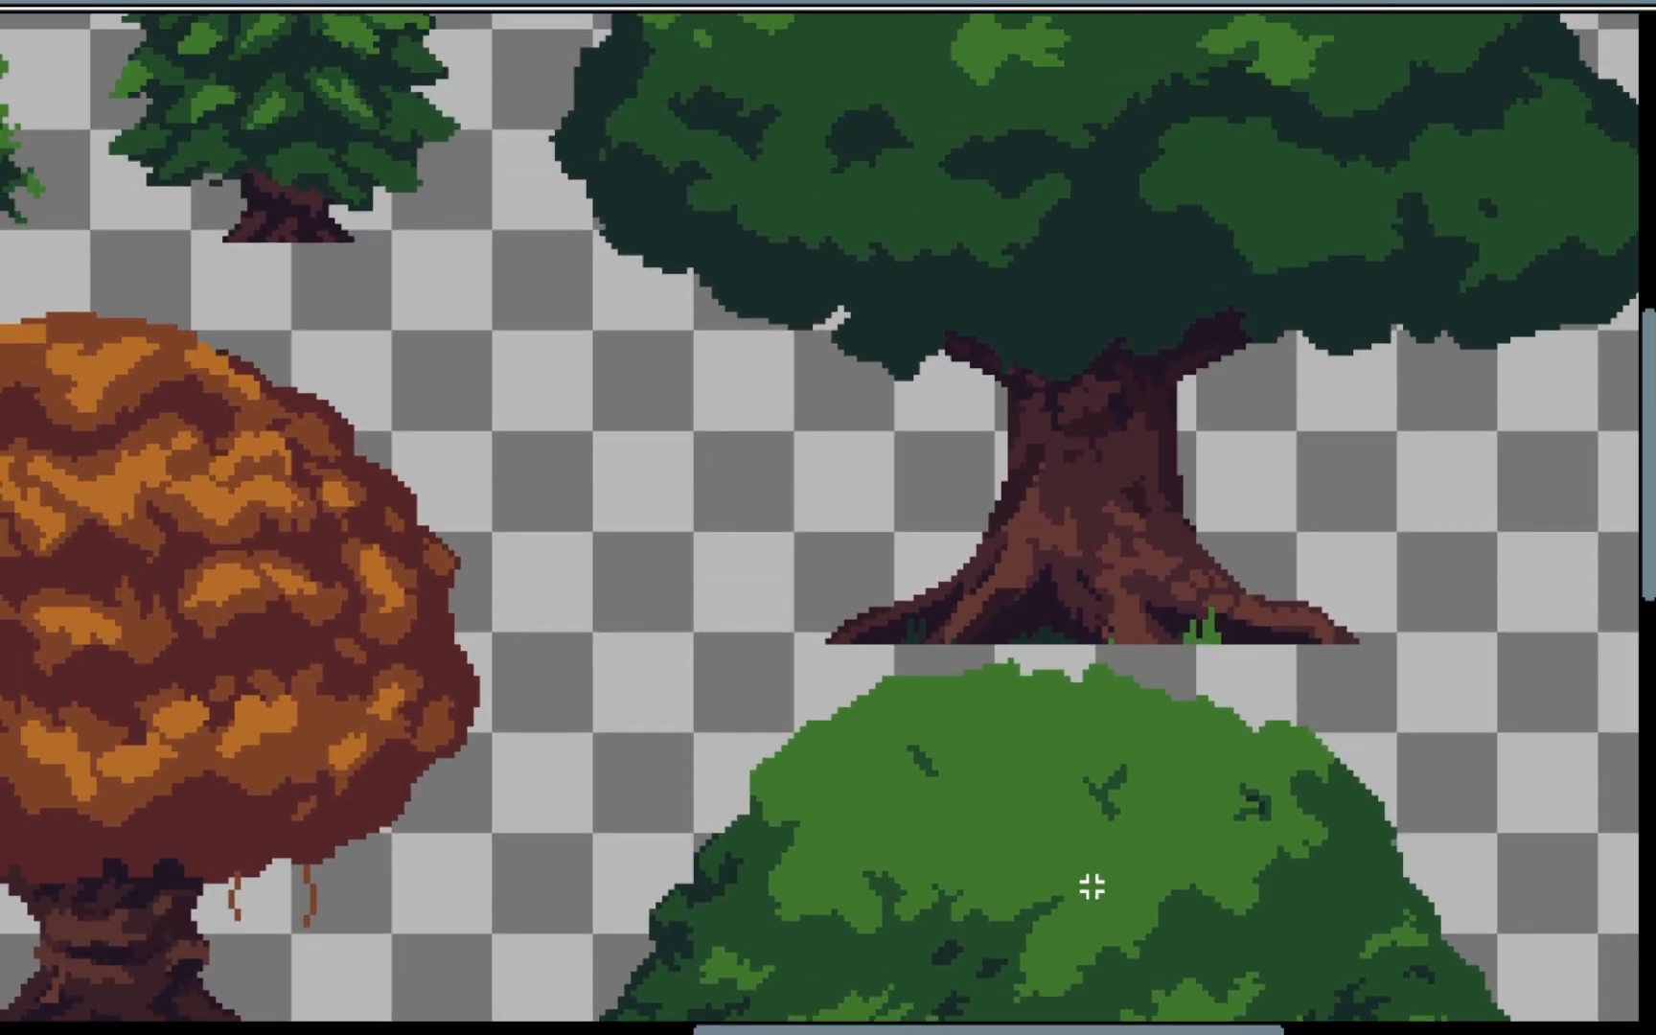
scroll(1096, 886, "up", 3)
scroll(1095, 887, "right", 2)
scroll(1093, 888, "down", 1)
scroll(1094, 888, "left", 1)
scroll(1093, 888, "down", 1)
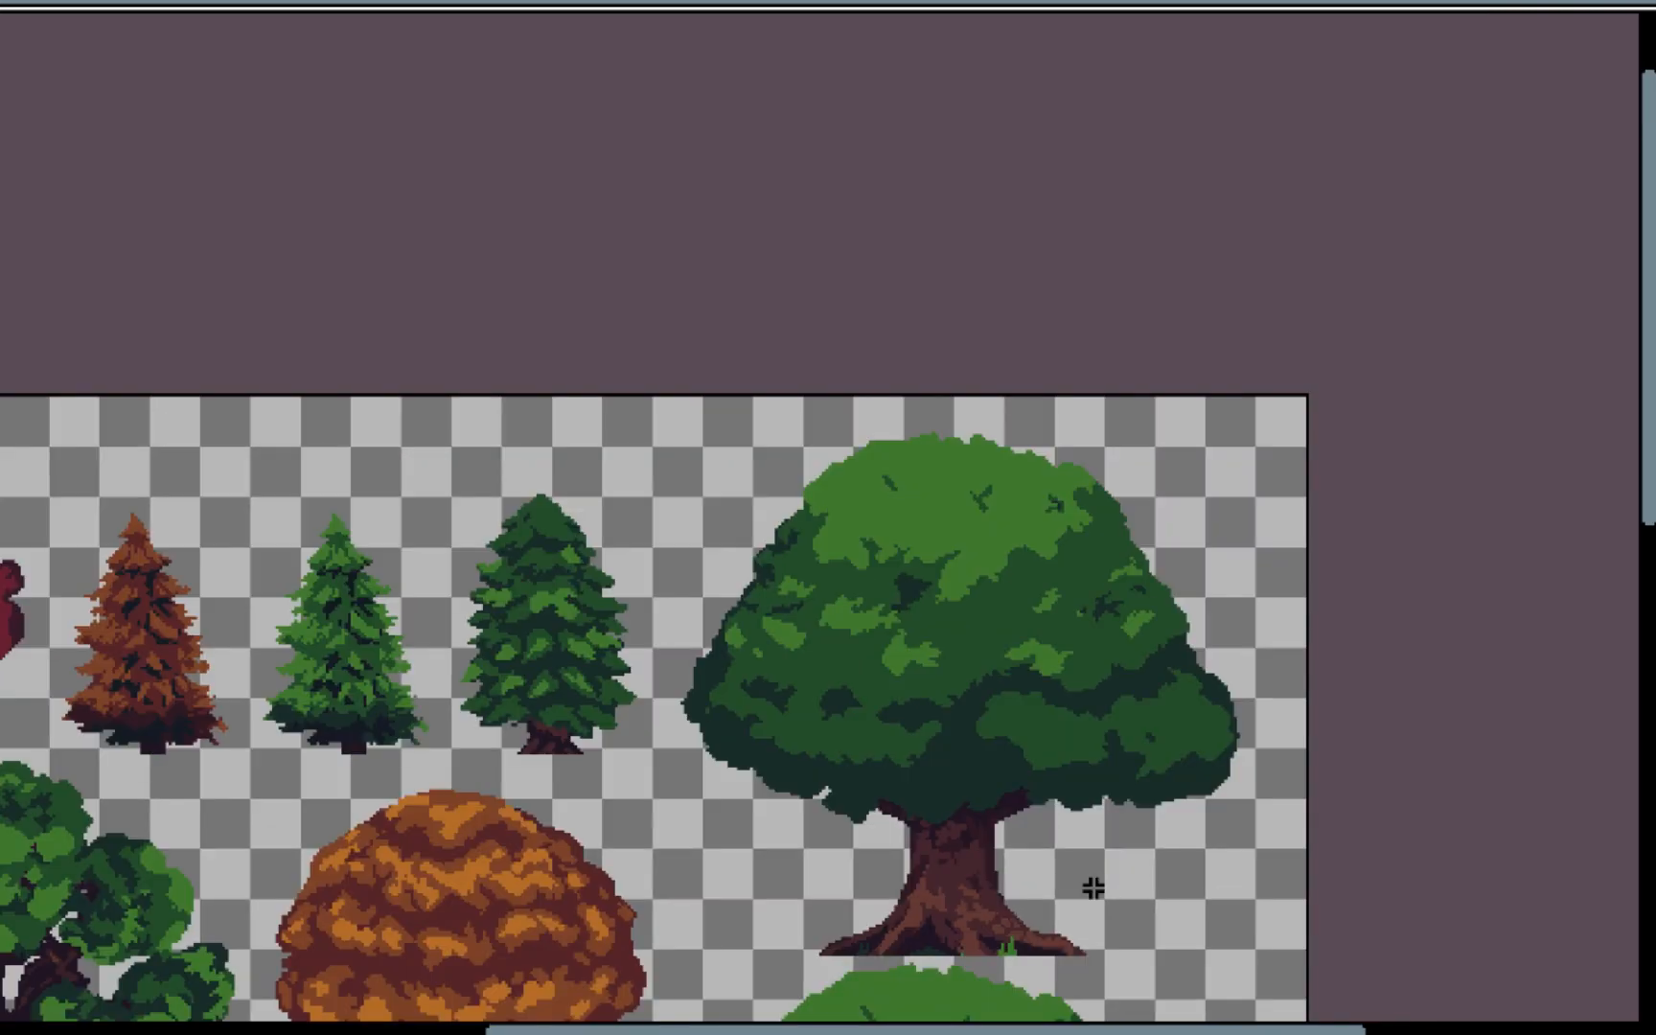
scroll(1094, 889, "down", 2)
scroll(1094, 889, "down", 1)
scroll(940, 636, "down", 5)
scroll(939, 636, "right", 2)
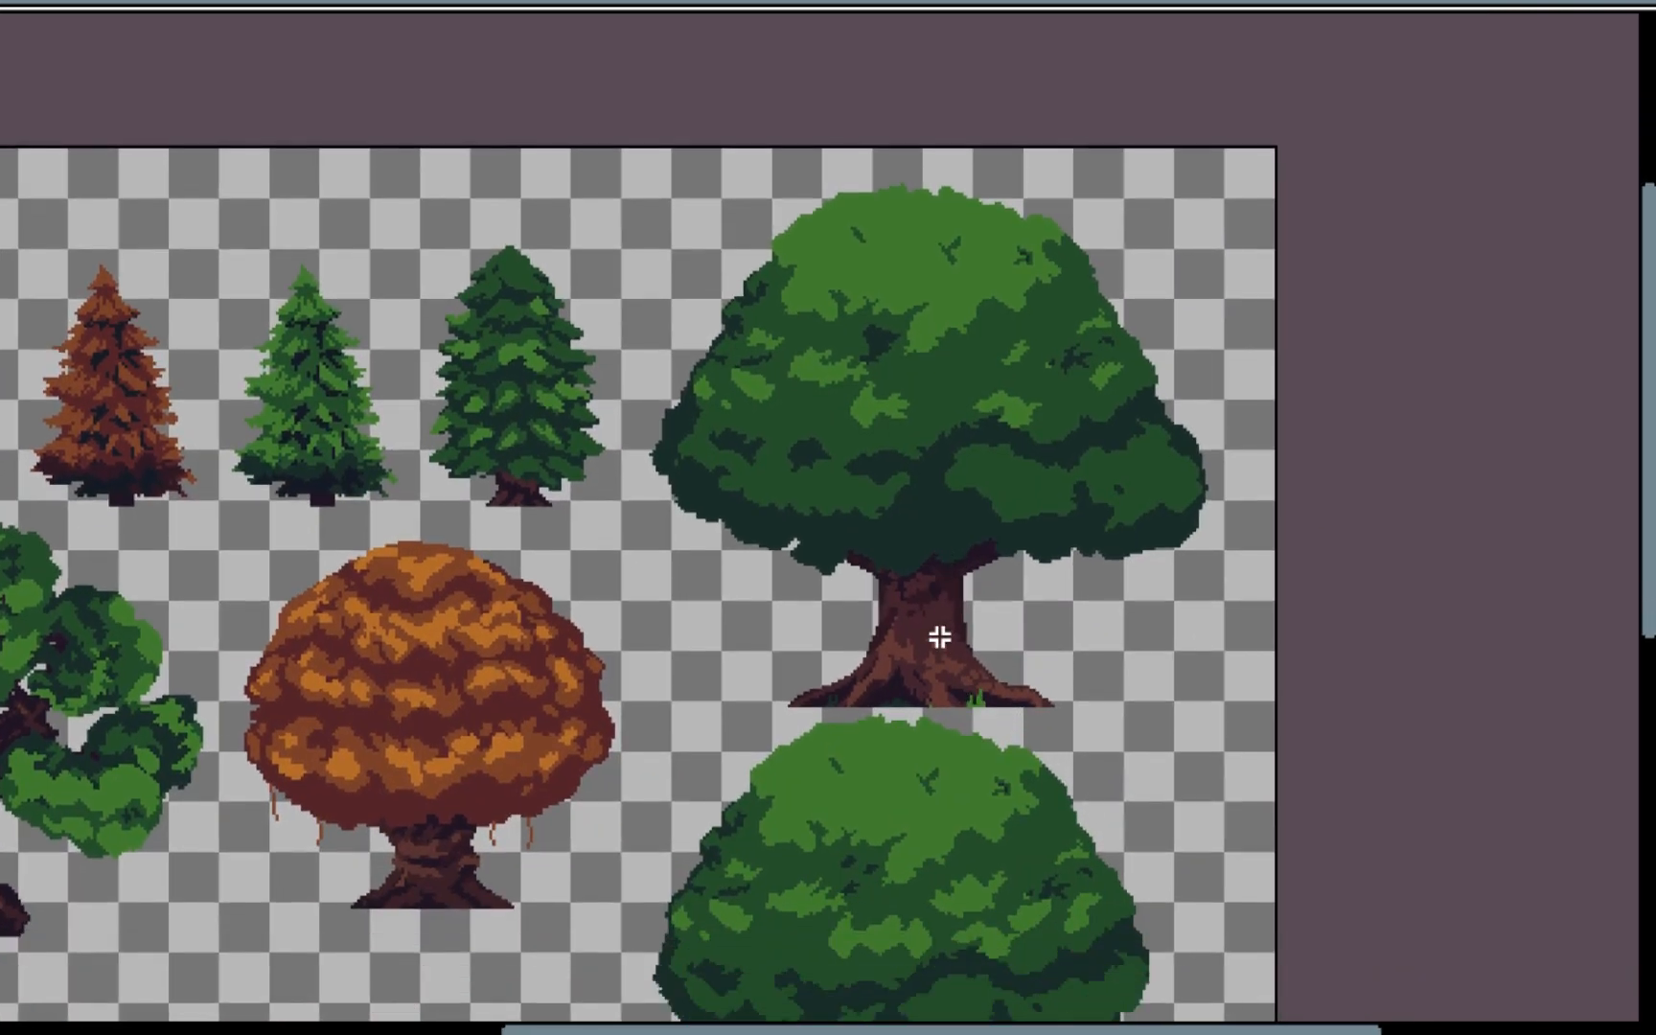
Step: Examine the orange autumn tree's proportions against the small character sprite and the neighbouring green trees
scroll(736, 888, "down", 2)
scroll(736, 887, "left", 1)
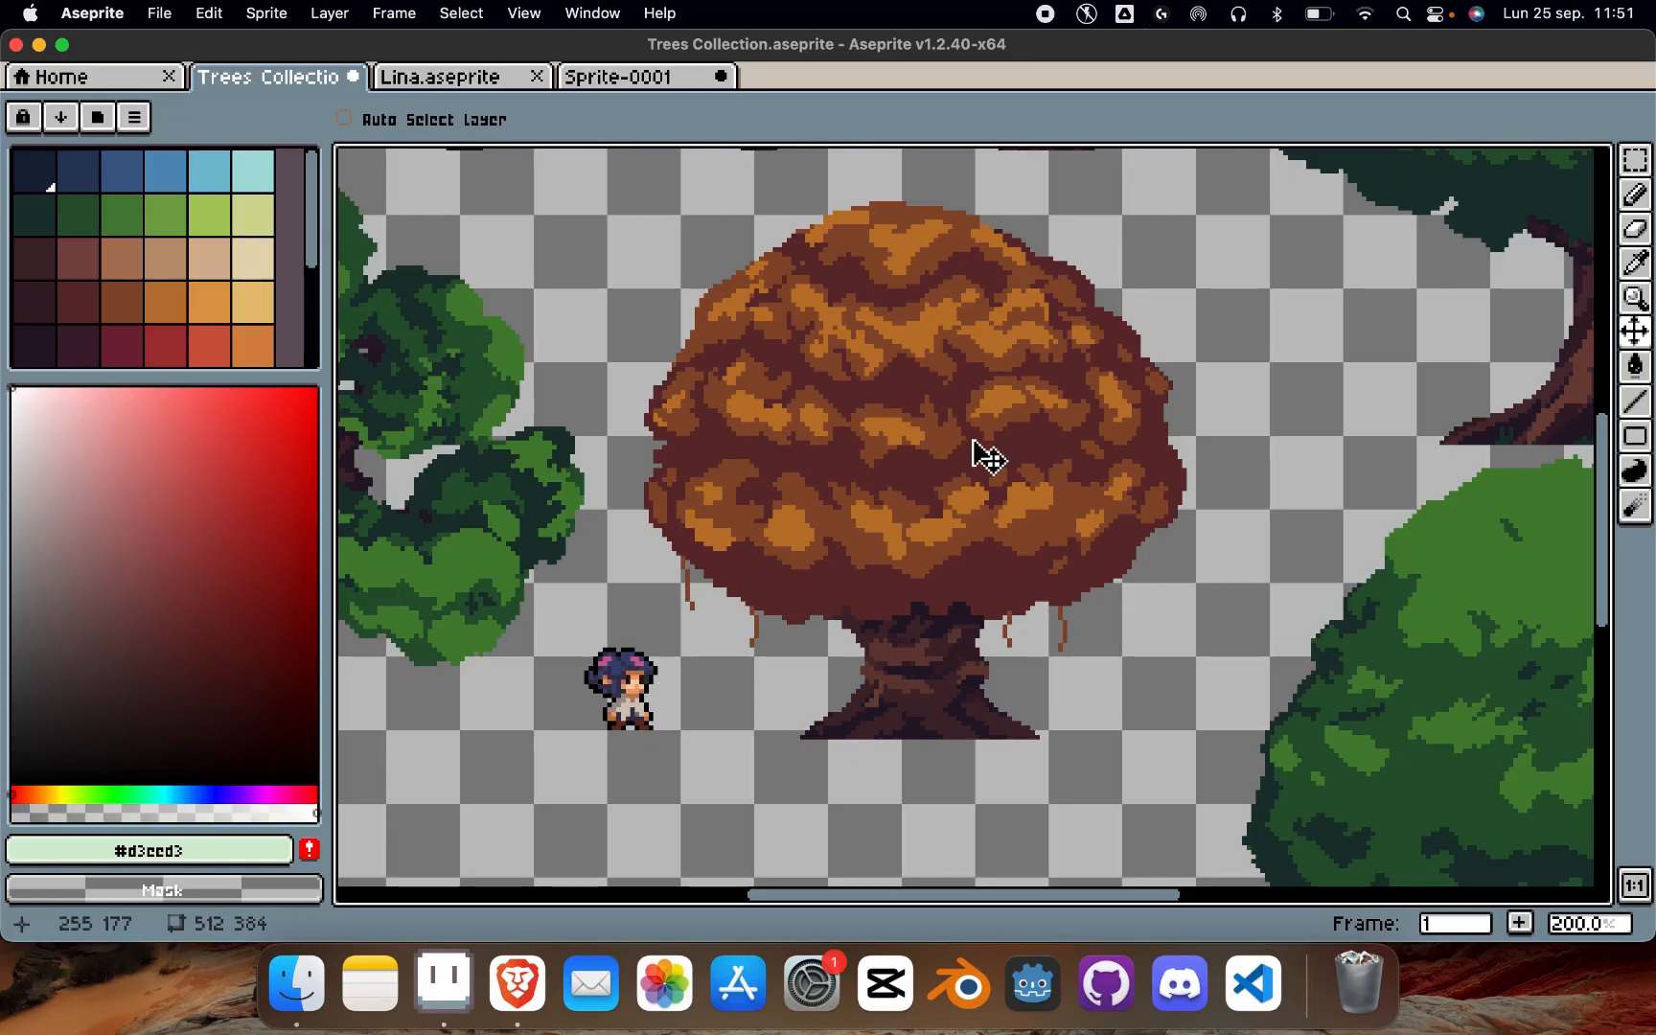
scroll(977, 445, "up", 1)
scroll(977, 444, "right", 1)
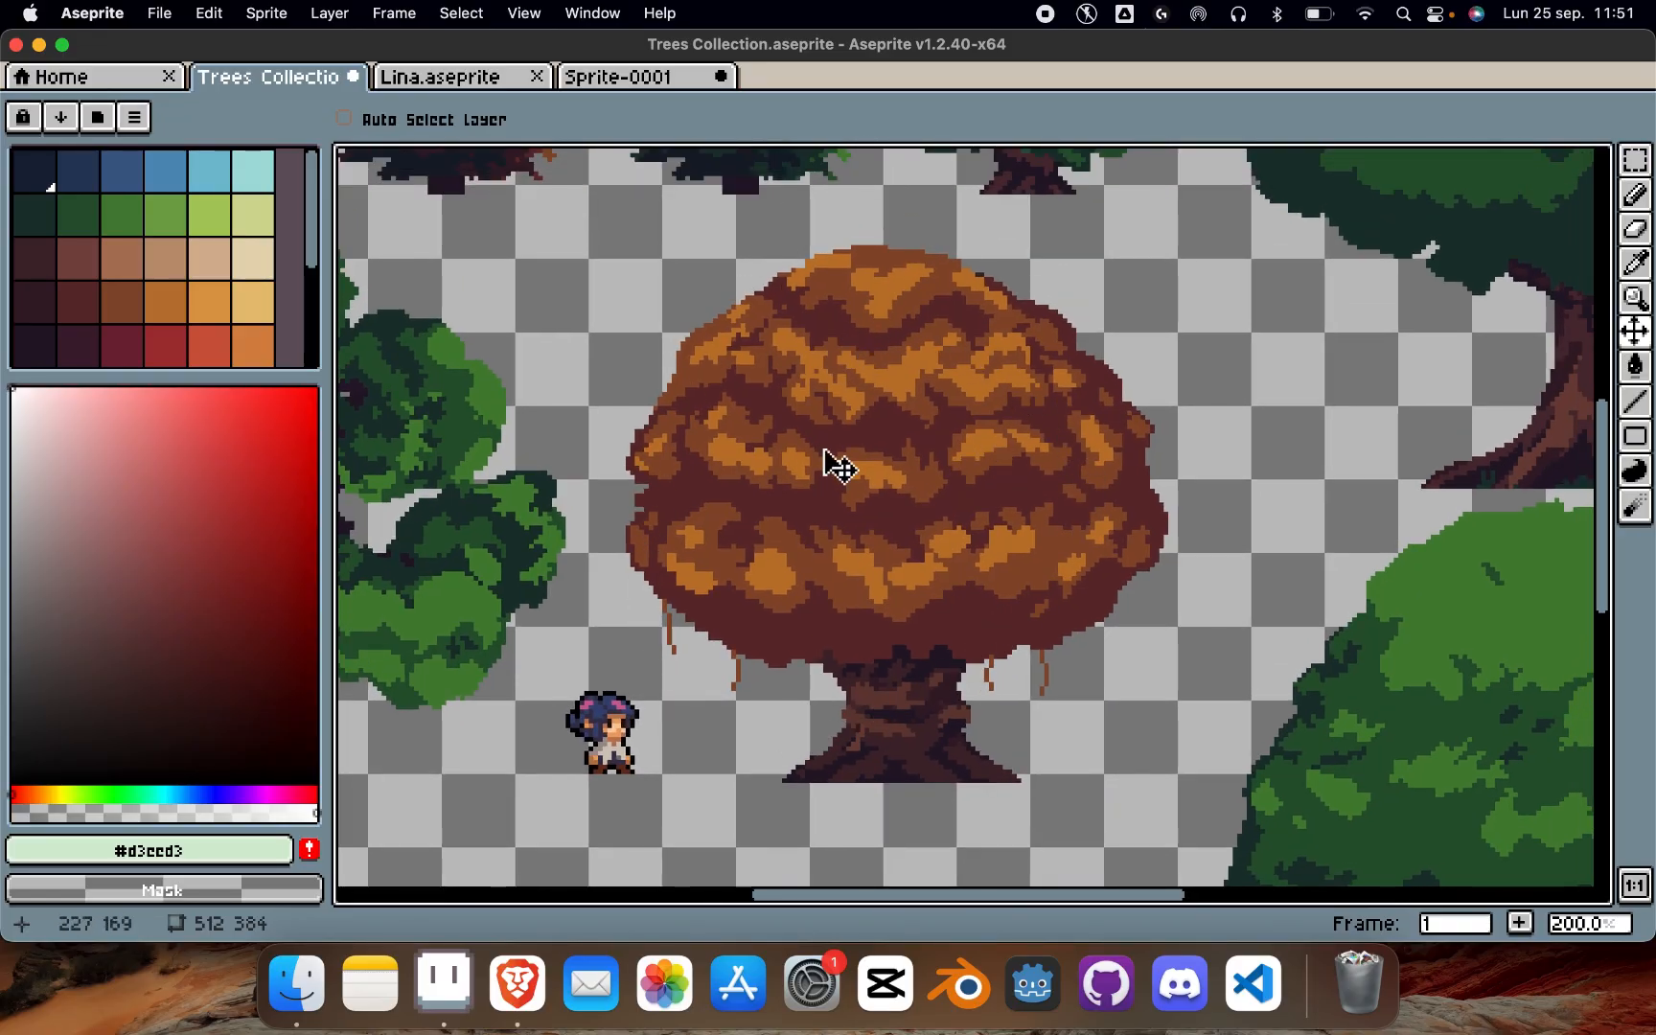
scroll(836, 467, "right", 3)
scroll(837, 466, "down", 3)
scroll(837, 467, "up", 4)
scroll(837, 466, "left", 3)
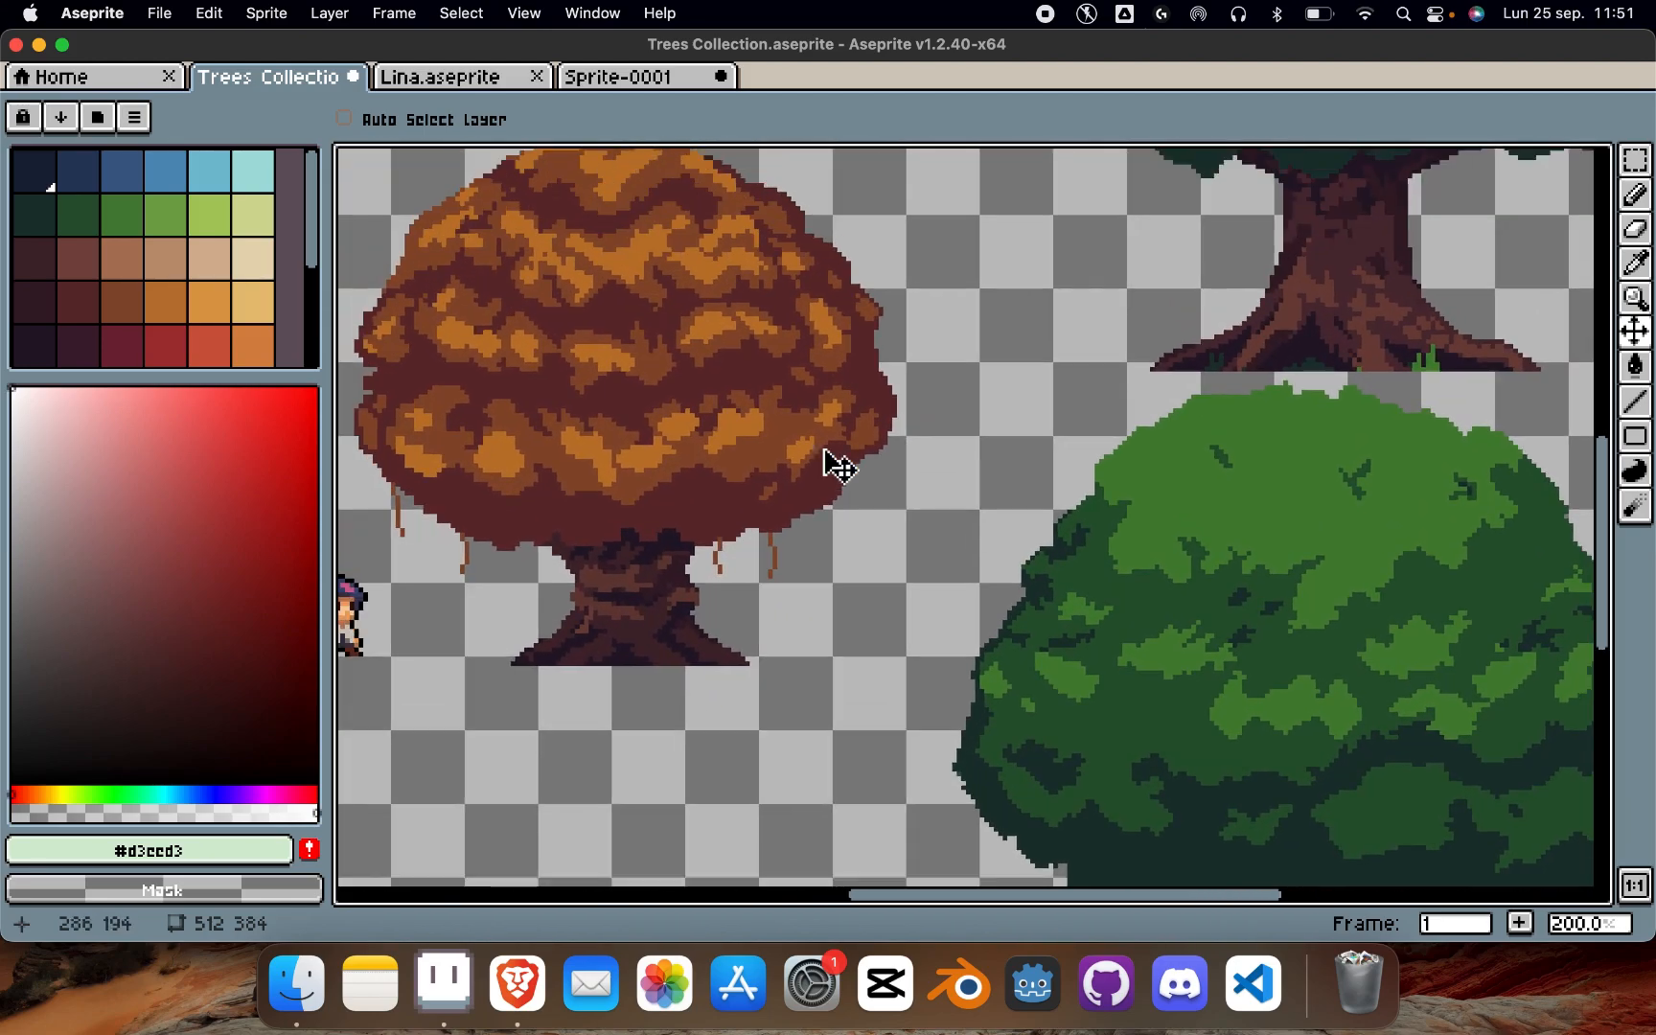
scroll(837, 467, "down", 1)
scroll(837, 466, "left", 1)
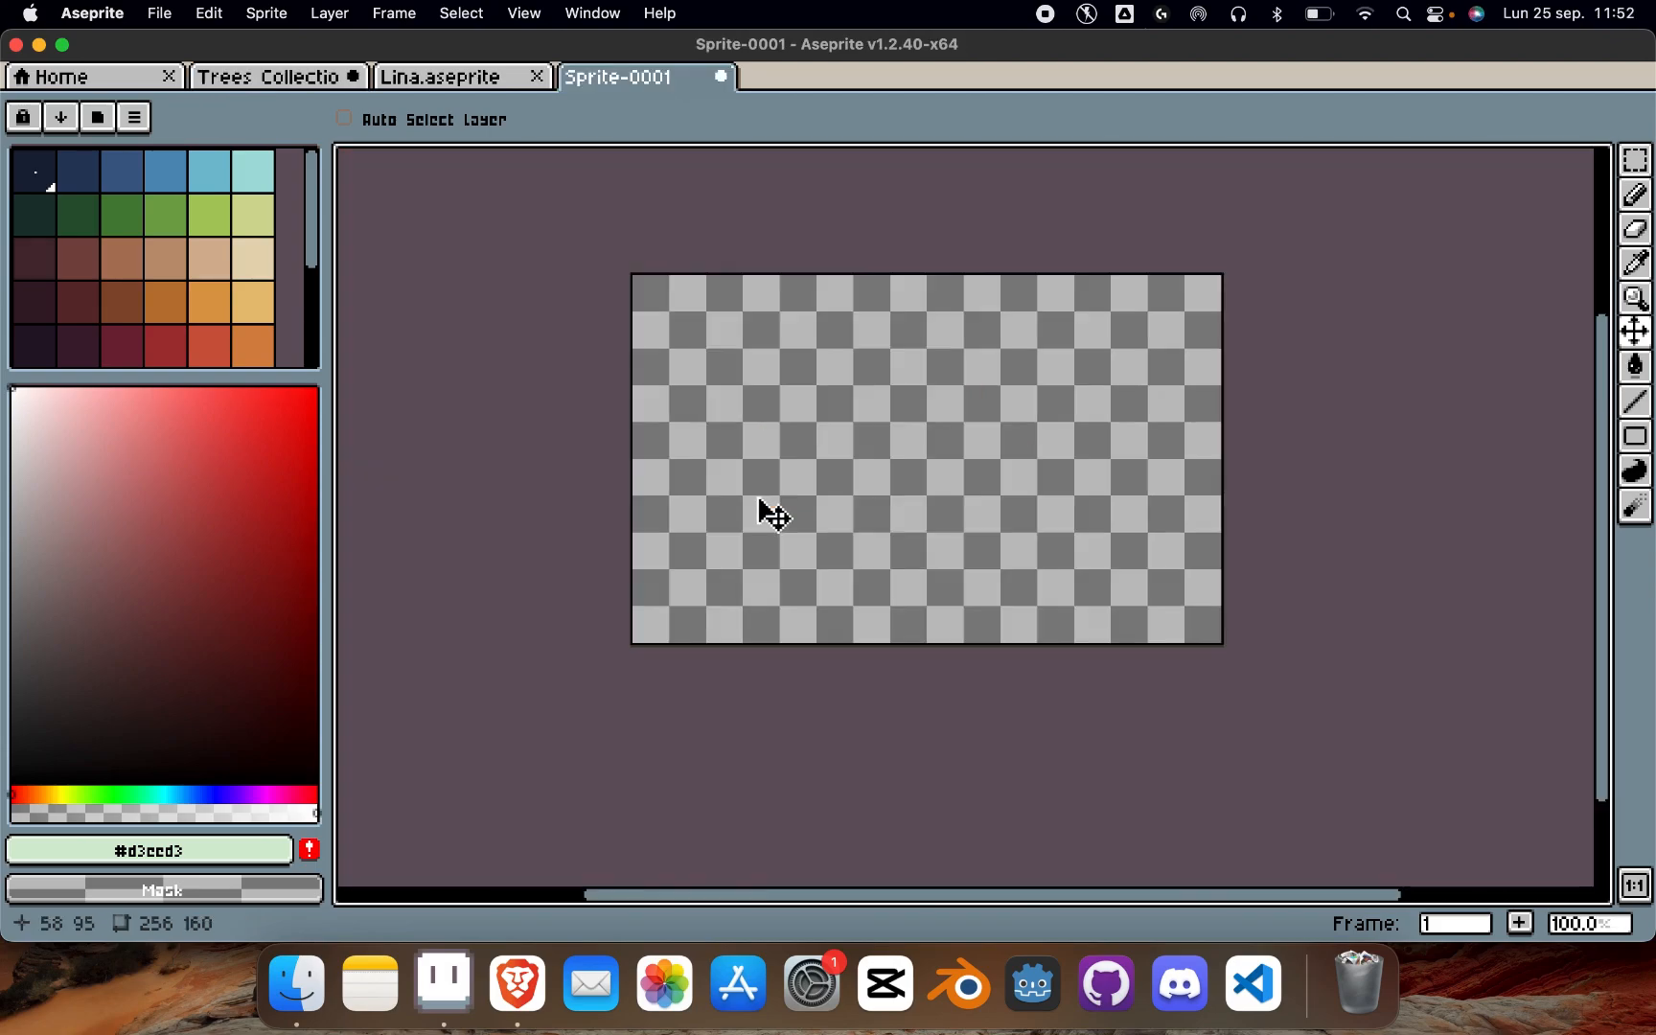
Step: Set the darkest green in the palette (index 6) as the drawing color for the blank Sprite-0001 canvas
scroll(757, 499, "up", 1)
scroll(757, 499, "up", 1)
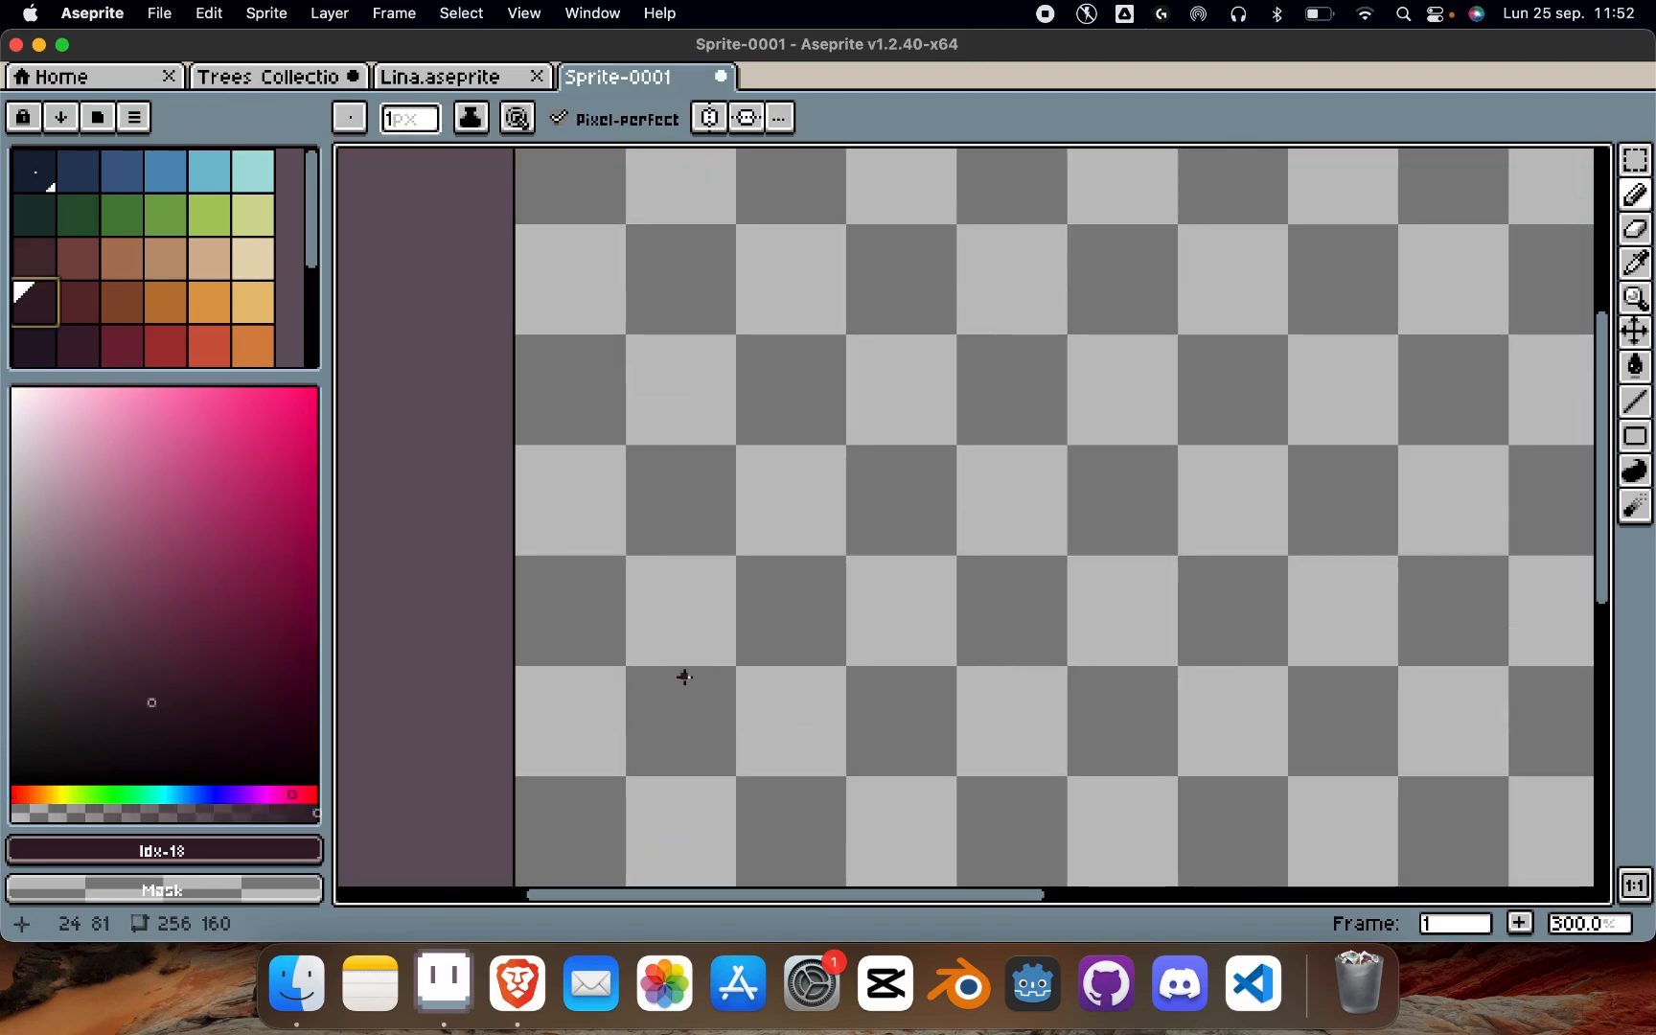
scroll(680, 674, "right", 3)
scroll(680, 675, "up", 3)
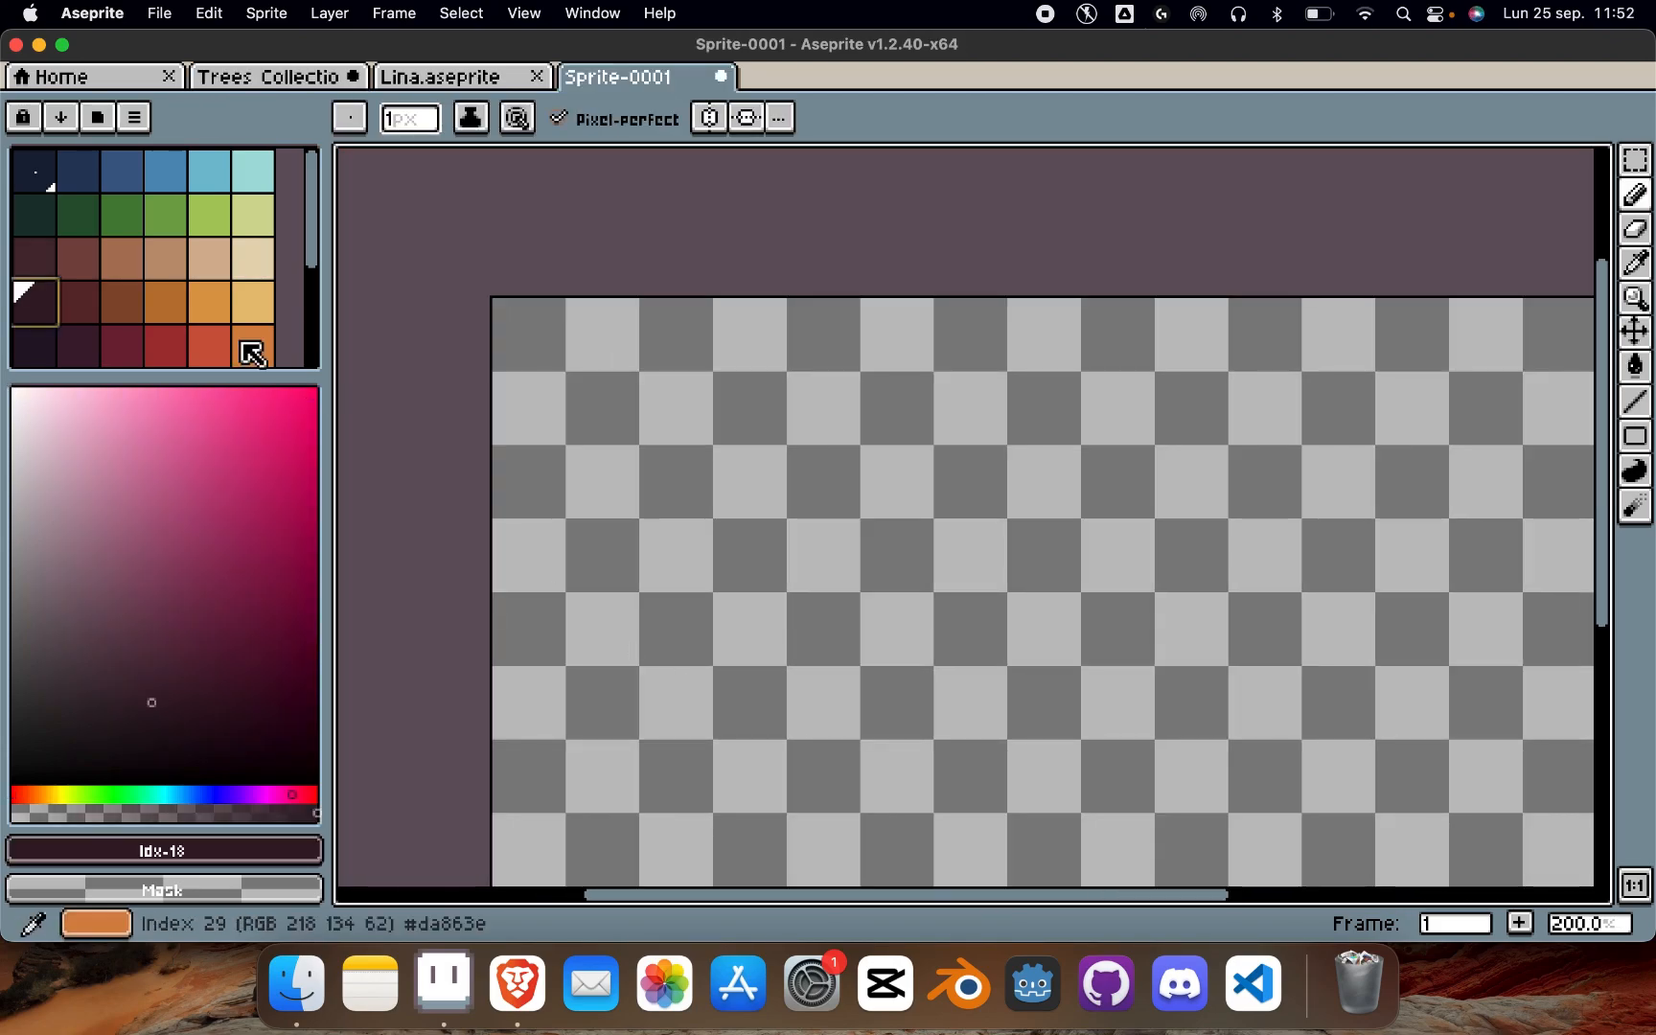
left_click(58, 228)
scroll(681, 481, "up", 1)
scroll(680, 480, "right", 1)
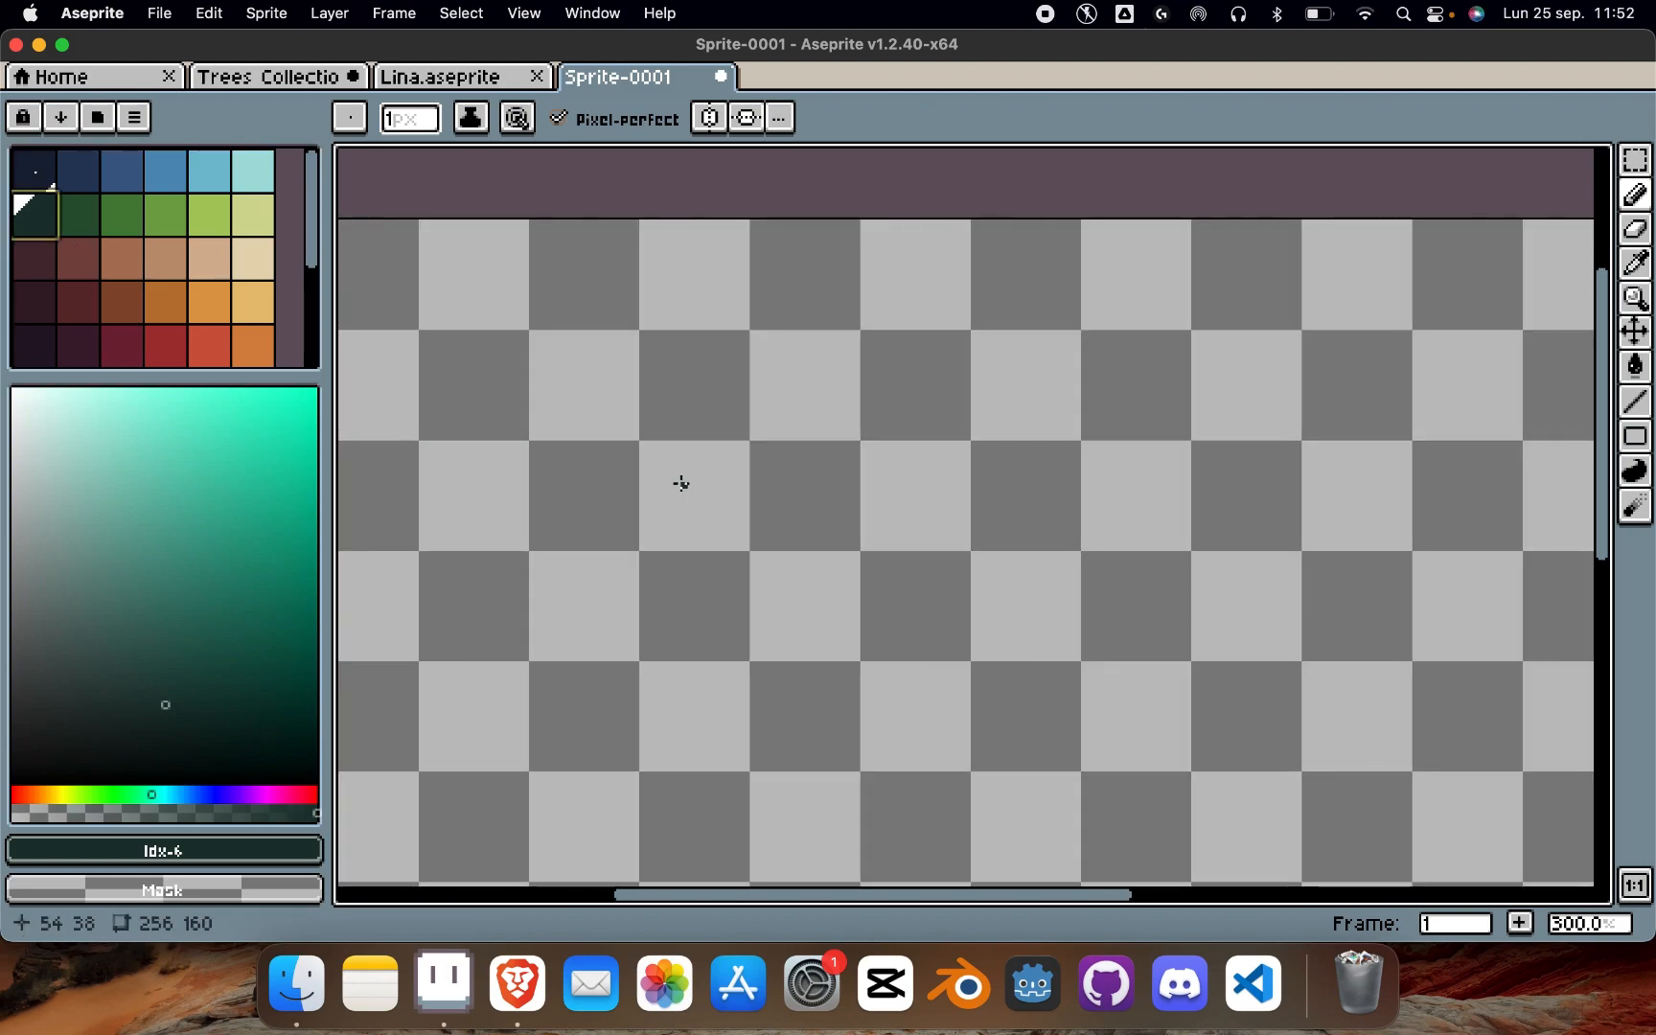
scroll(659, 496, "down", 1)
scroll(658, 495, "left", 1)
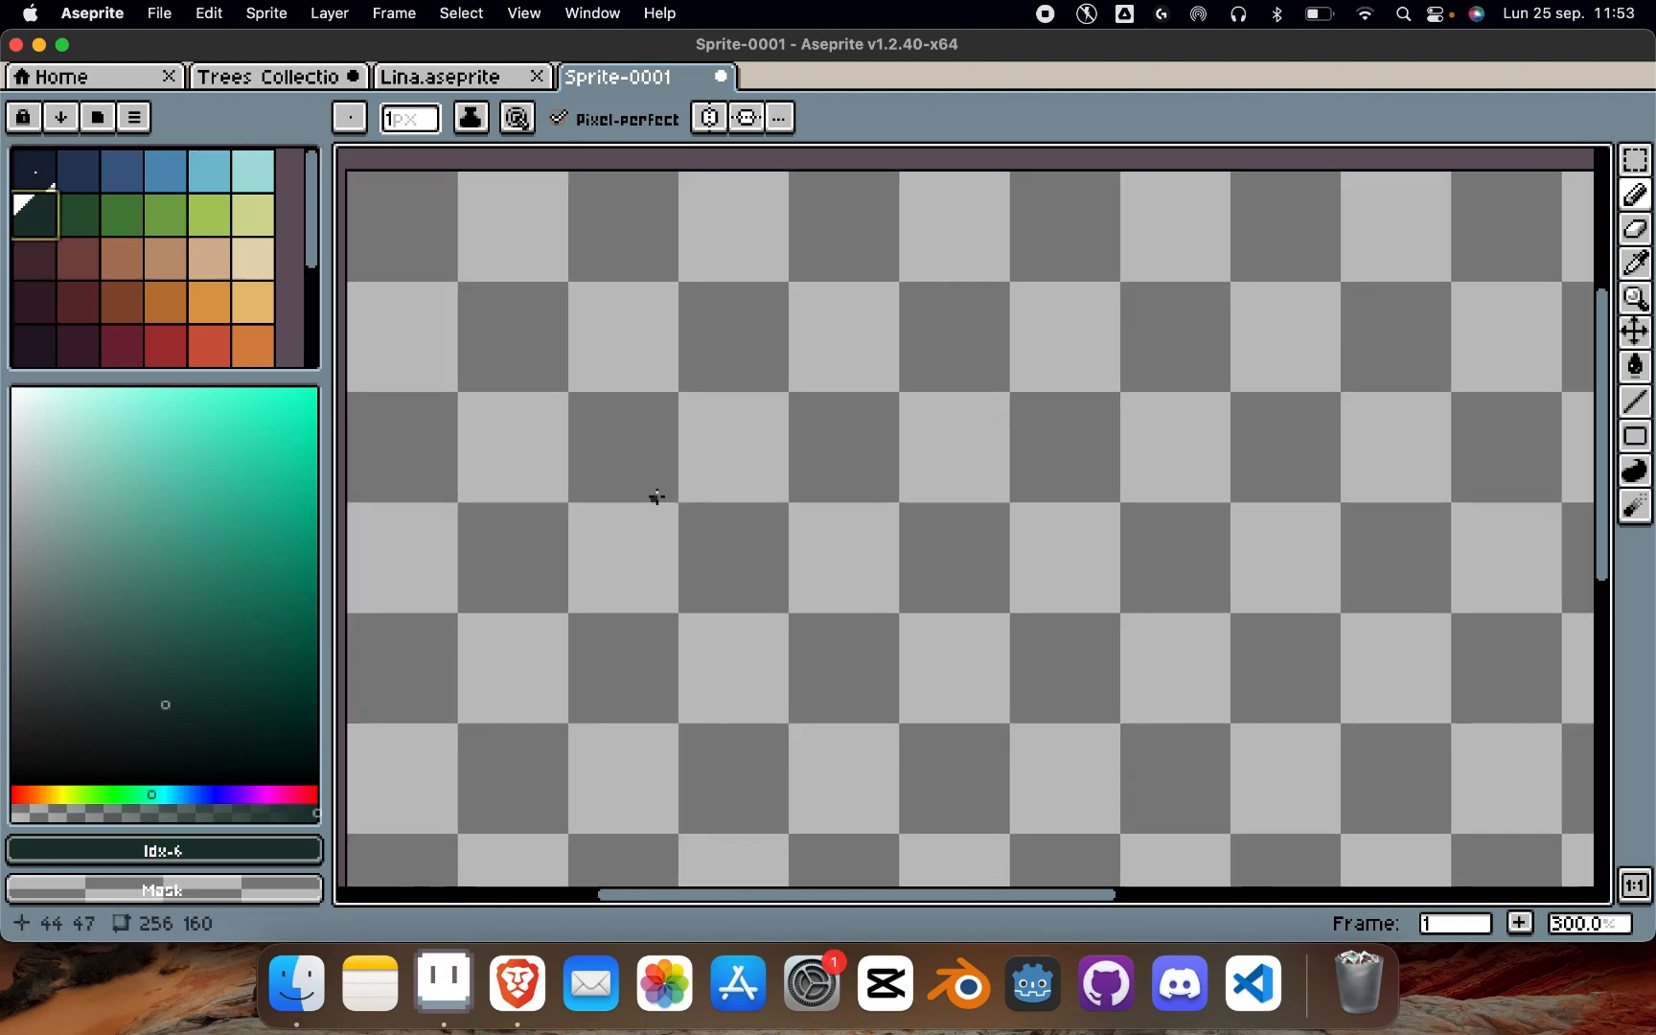
scroll(657, 496, "down", 1)
scroll(656, 496, "left", 1)
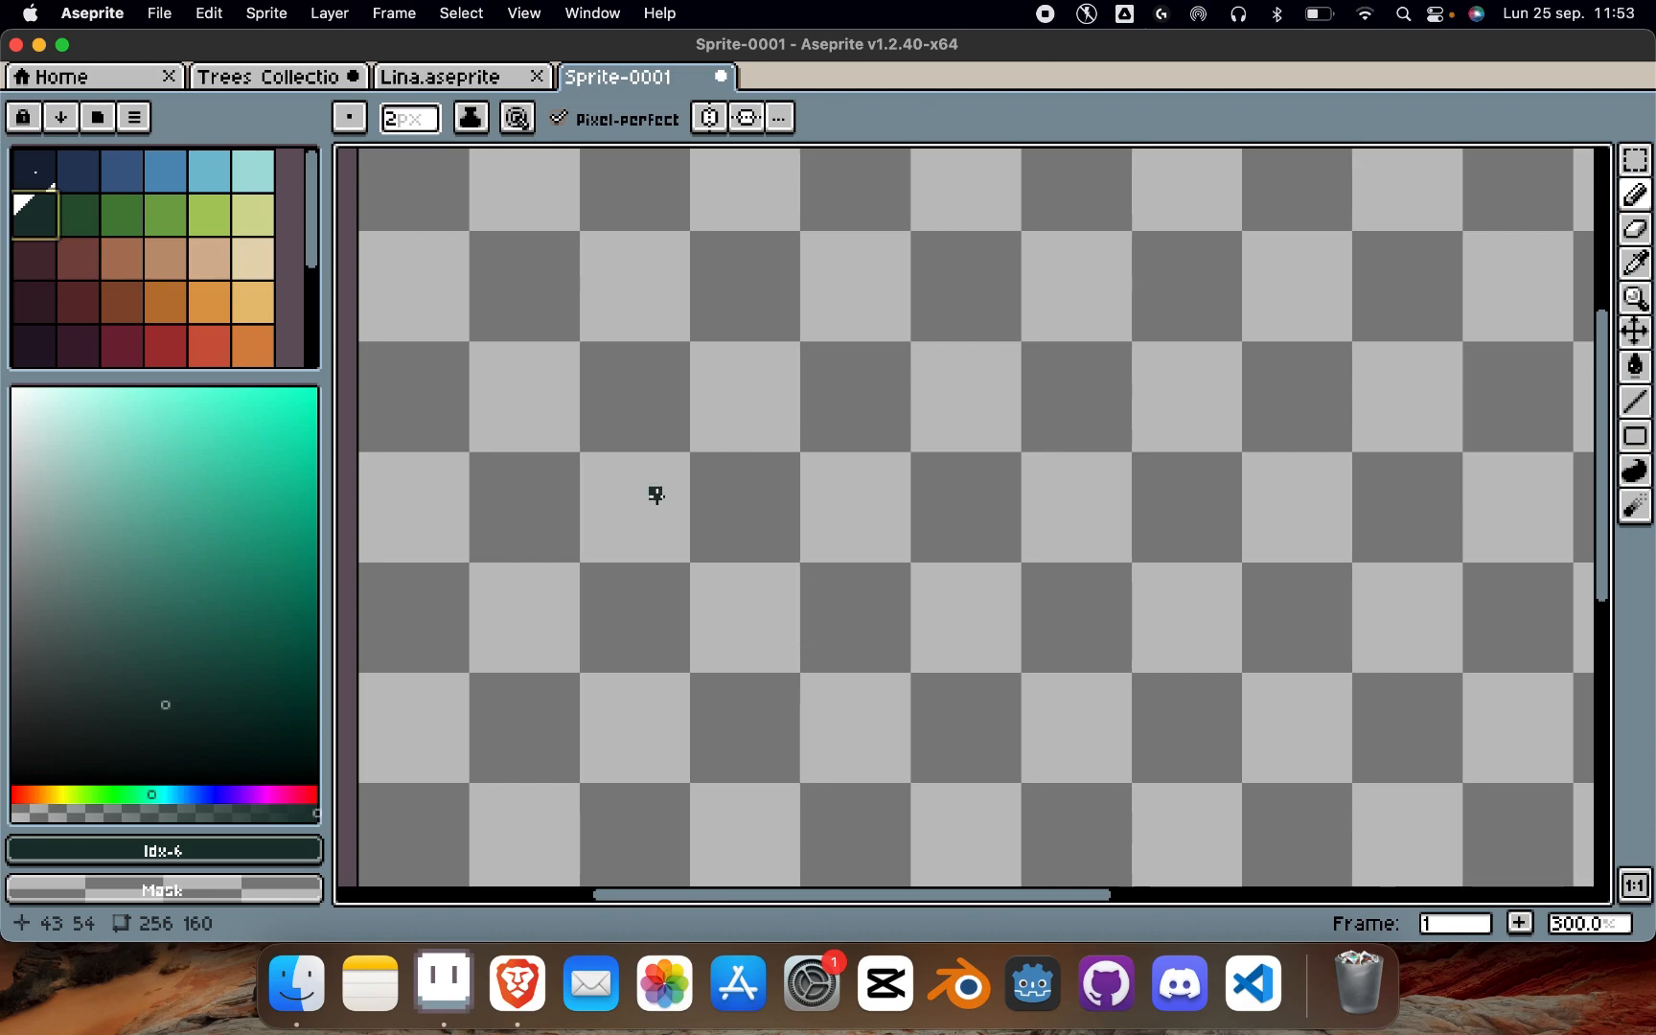
Step: Set the pencil brush size to 8 px and block in an irregular dark green foliage clump near the canvas's upper-left area
key("plus")
key("plus")
key("plus")
key("plus")
key("plus")
key("plus")
key("minus")
key("minus")
key("minus")
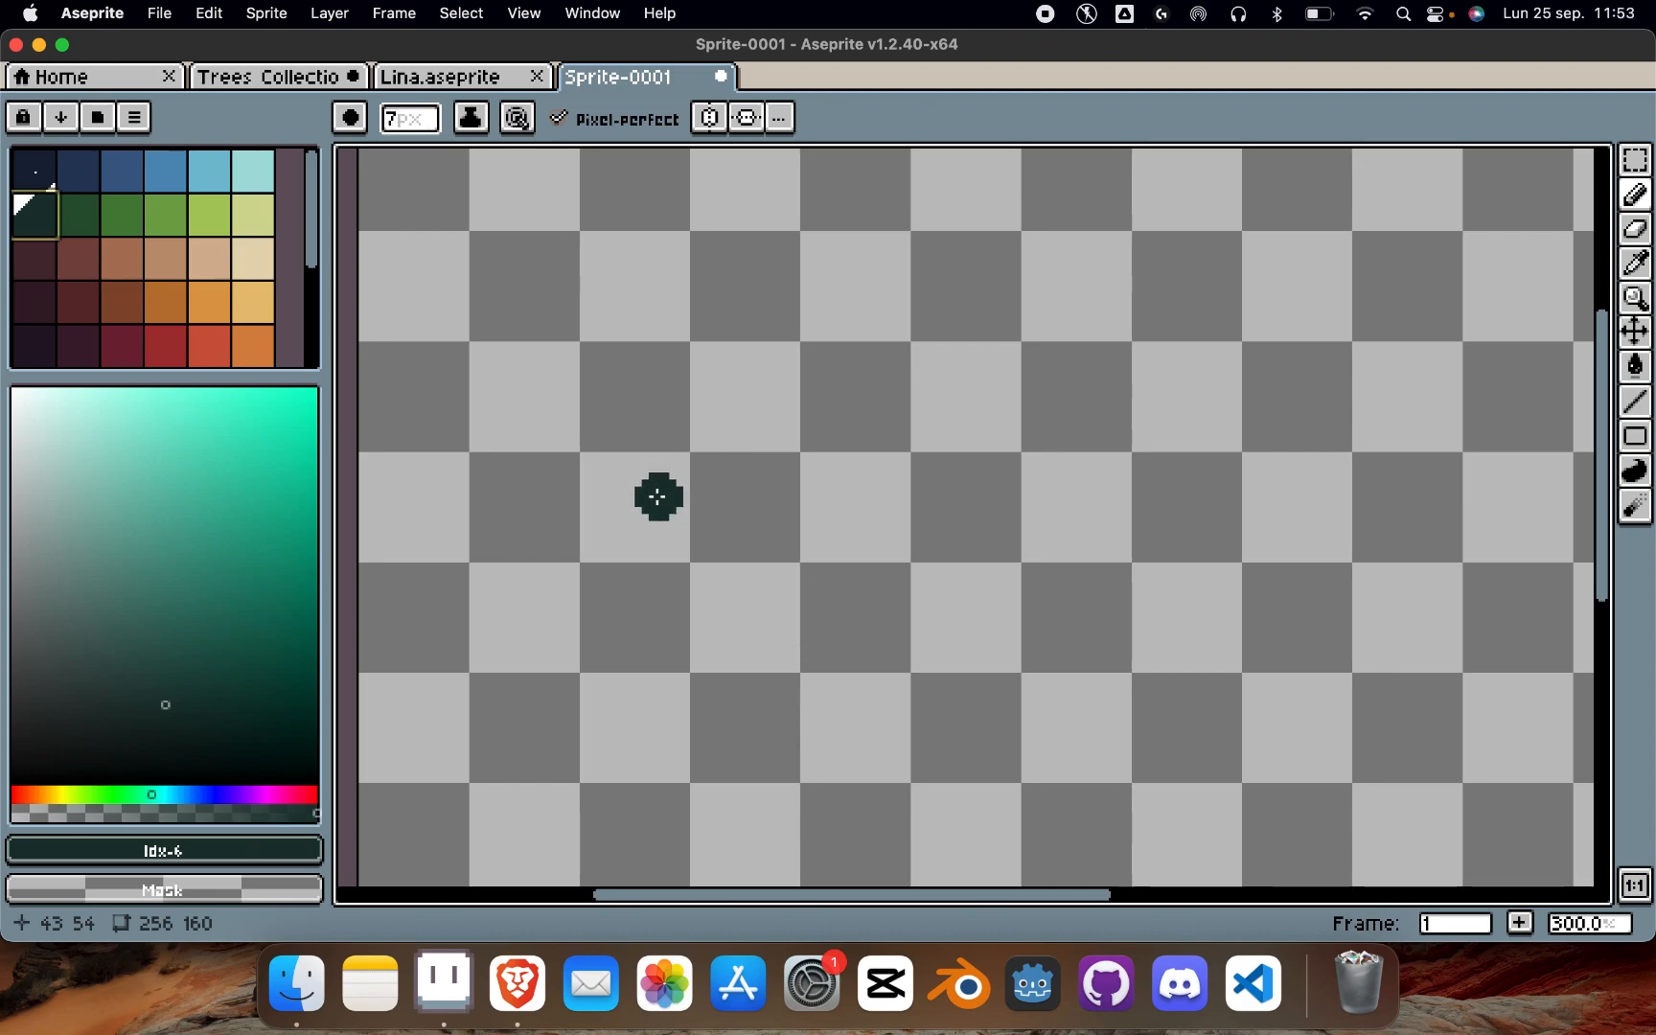
key("plus")
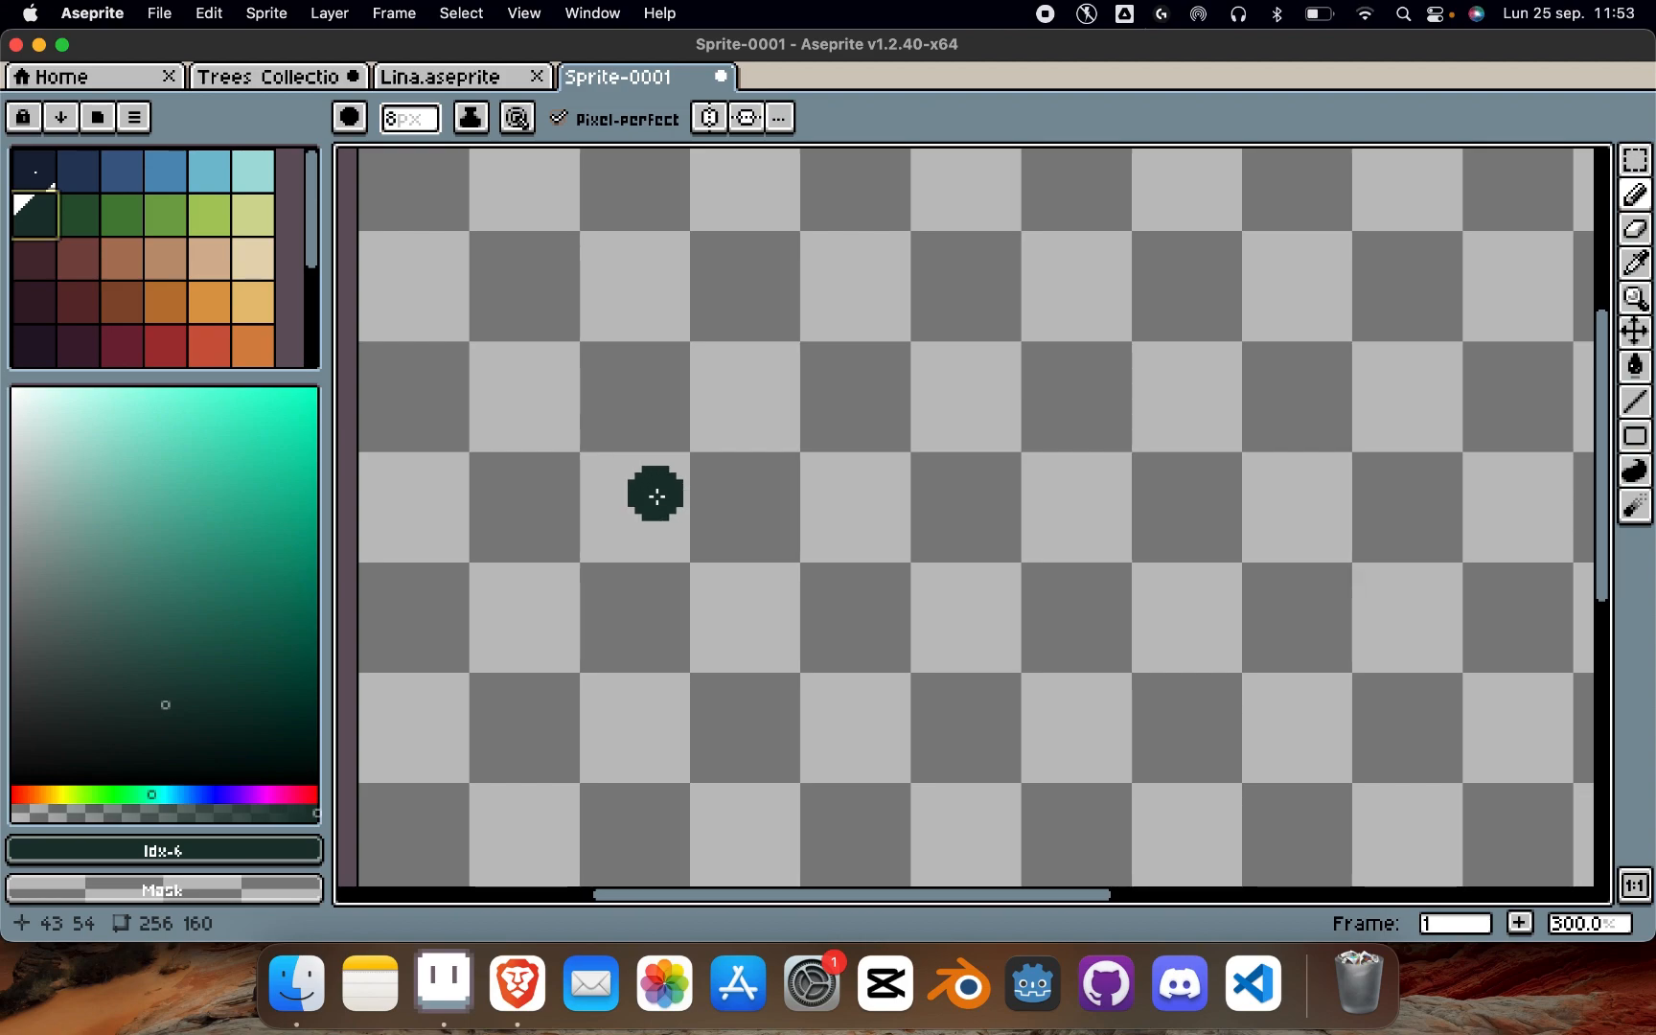
mouse_move(537, 407)
left_mouse_down()
mouse_move(581, 435)
mouse_move(563, 408)
mouse_move(523, 485)
mouse_move(589, 482)
mouse_move(578, 443)
mouse_move(624, 469)
mouse_move(613, 503)
left_mouse_up()
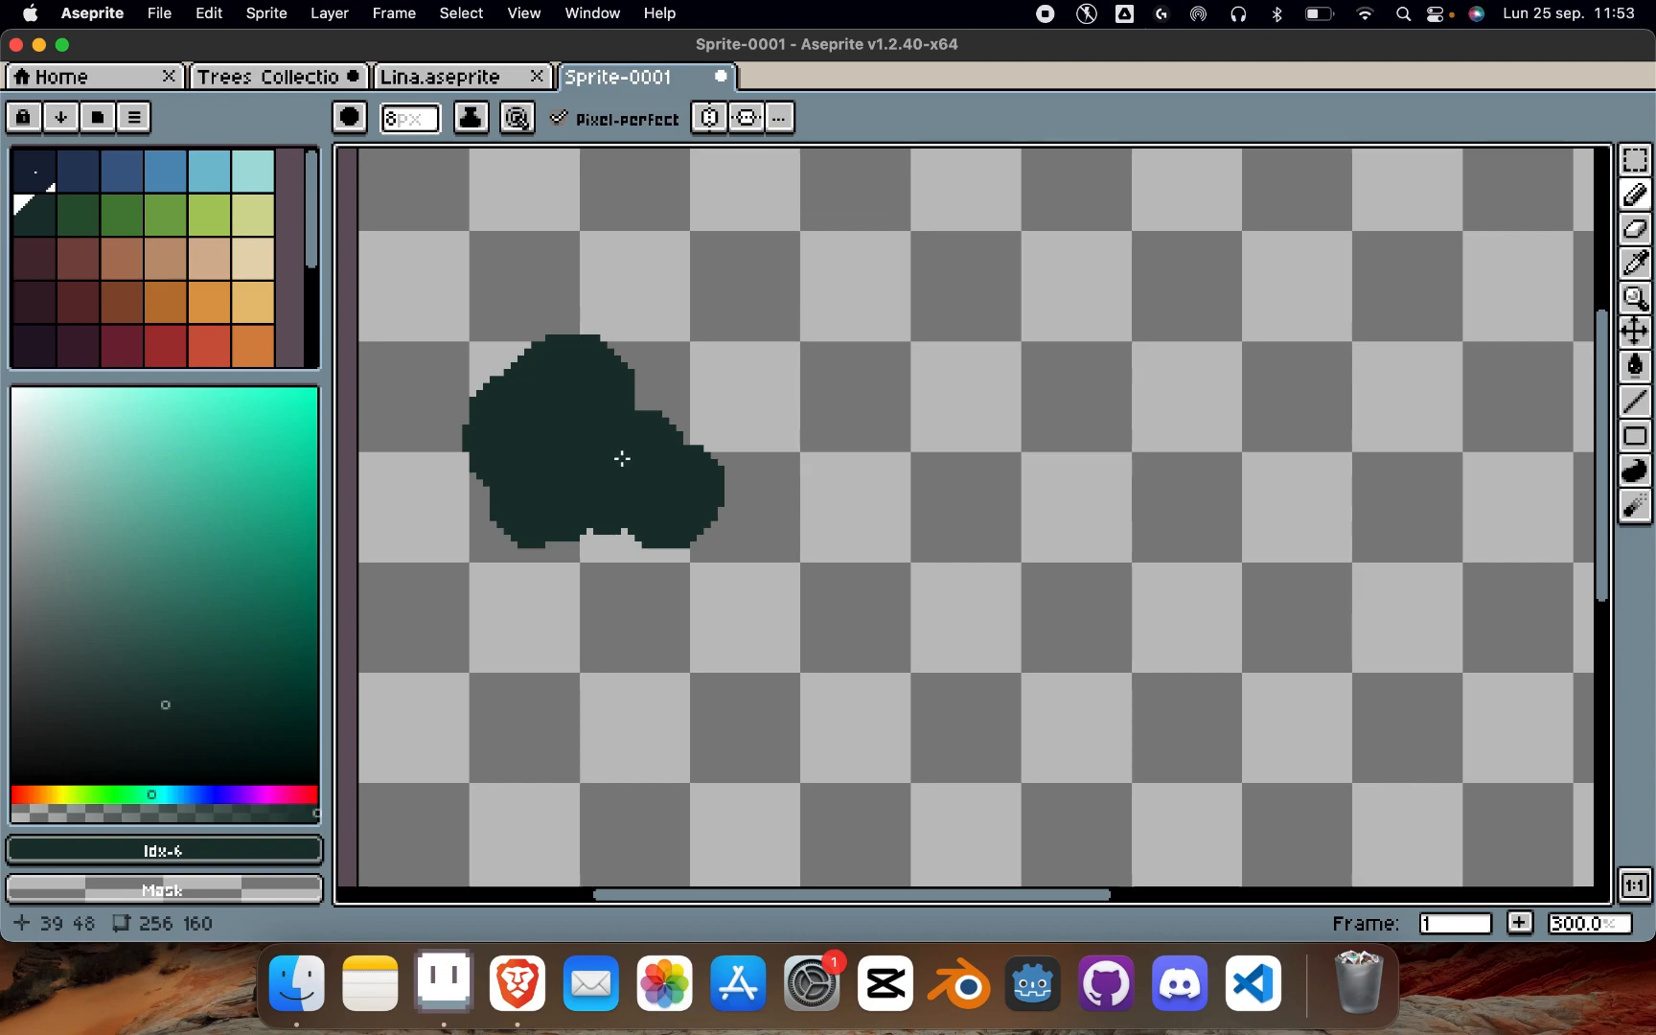
Step: Try marking out the tree's overall height with a marquee of about 30 × 65 px and a dark green stroke below the foliage
key("m")
left_click_drag(478, 345, 691, 791)
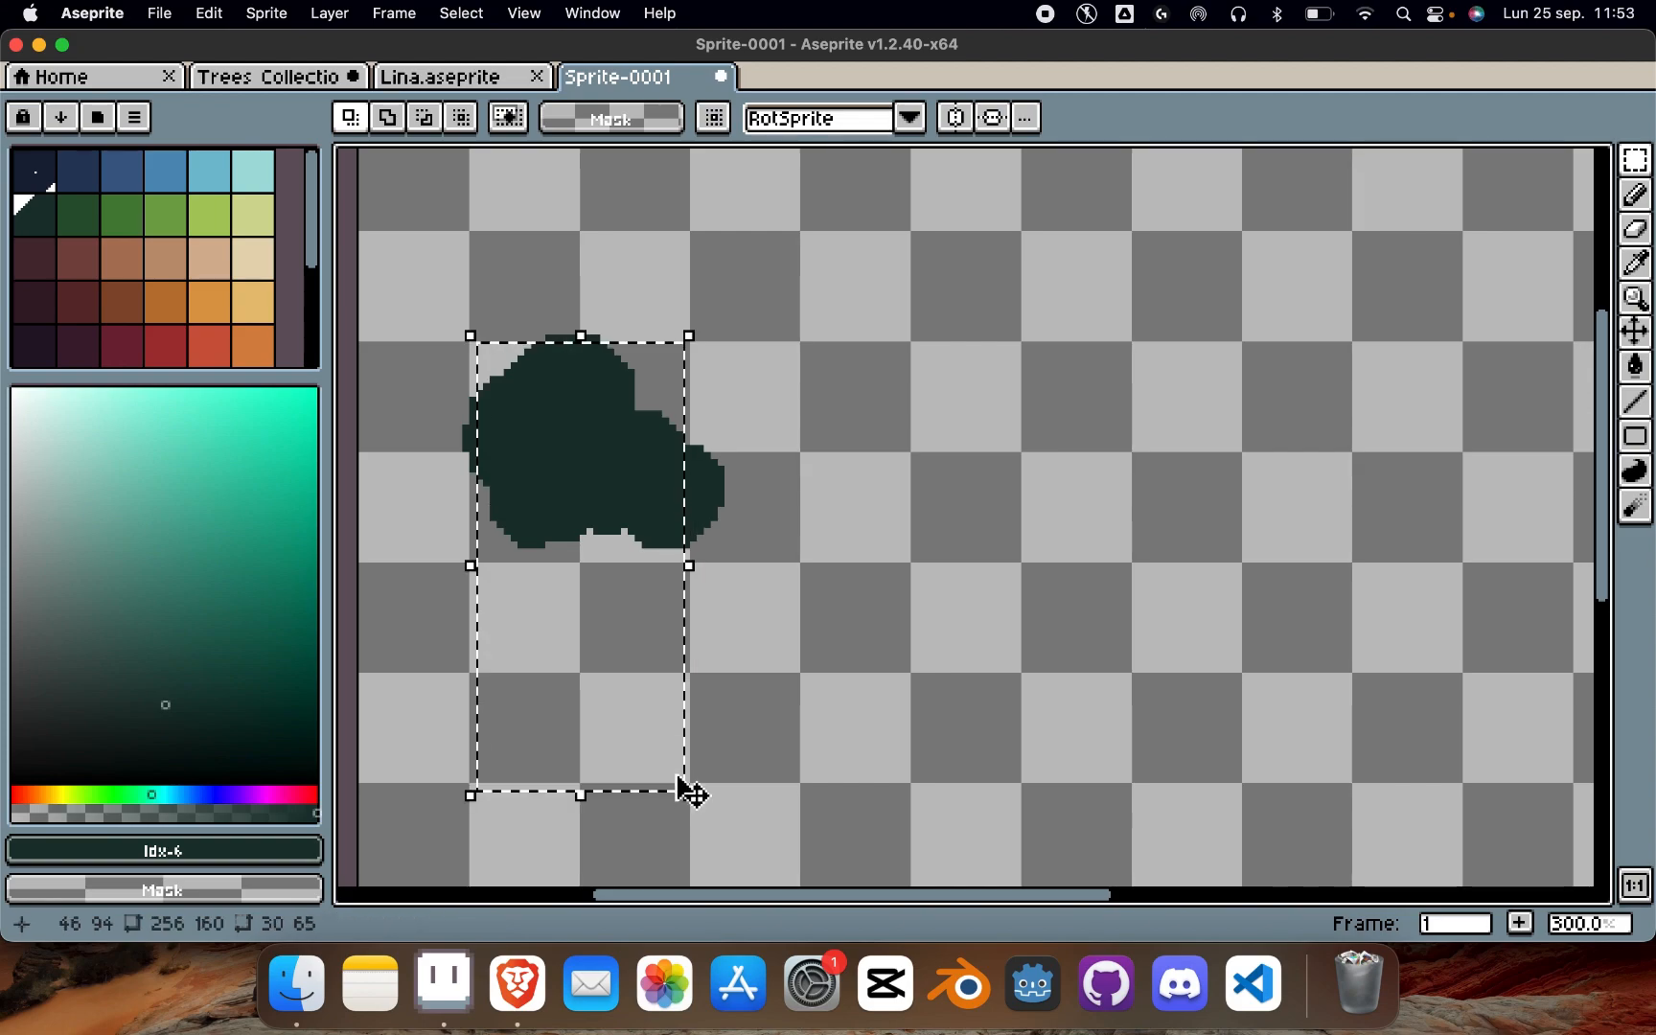
left_click(597, 455)
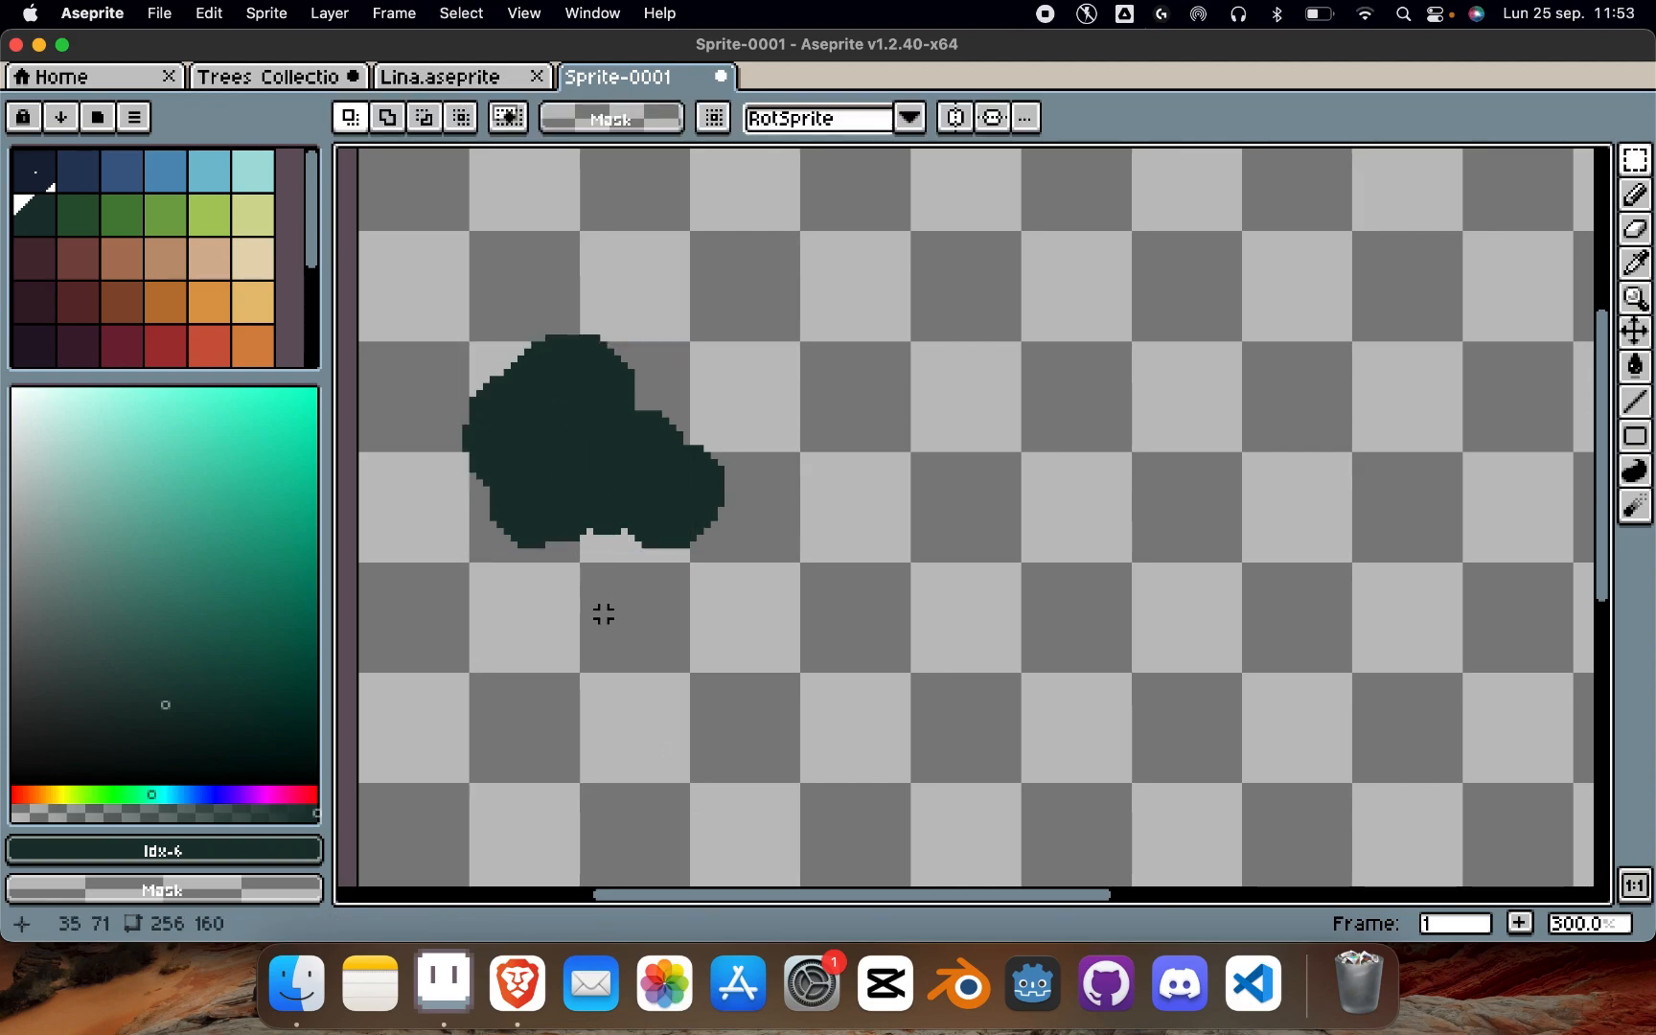
key("b")
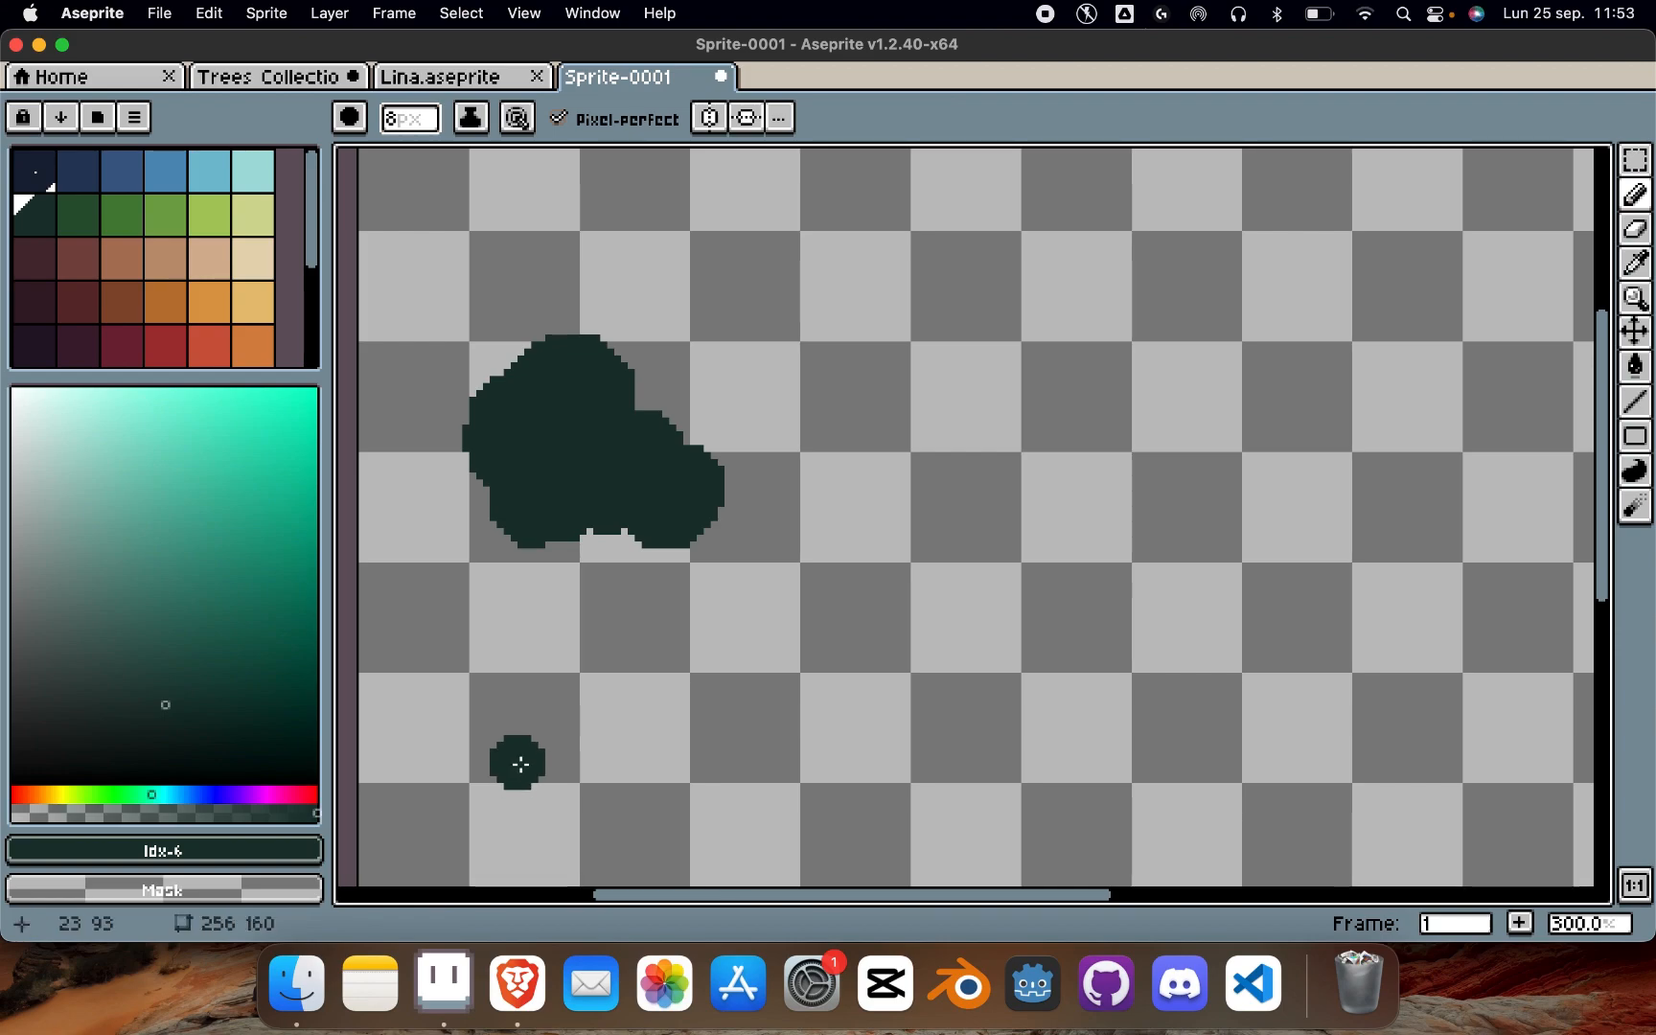
mouse_move(533, 759)
left_mouse_down()
mouse_move(618, 755)
mouse_move(576, 767)
mouse_move(592, 712)
mouse_move(527, 731)
left_mouse_up()
key("e")
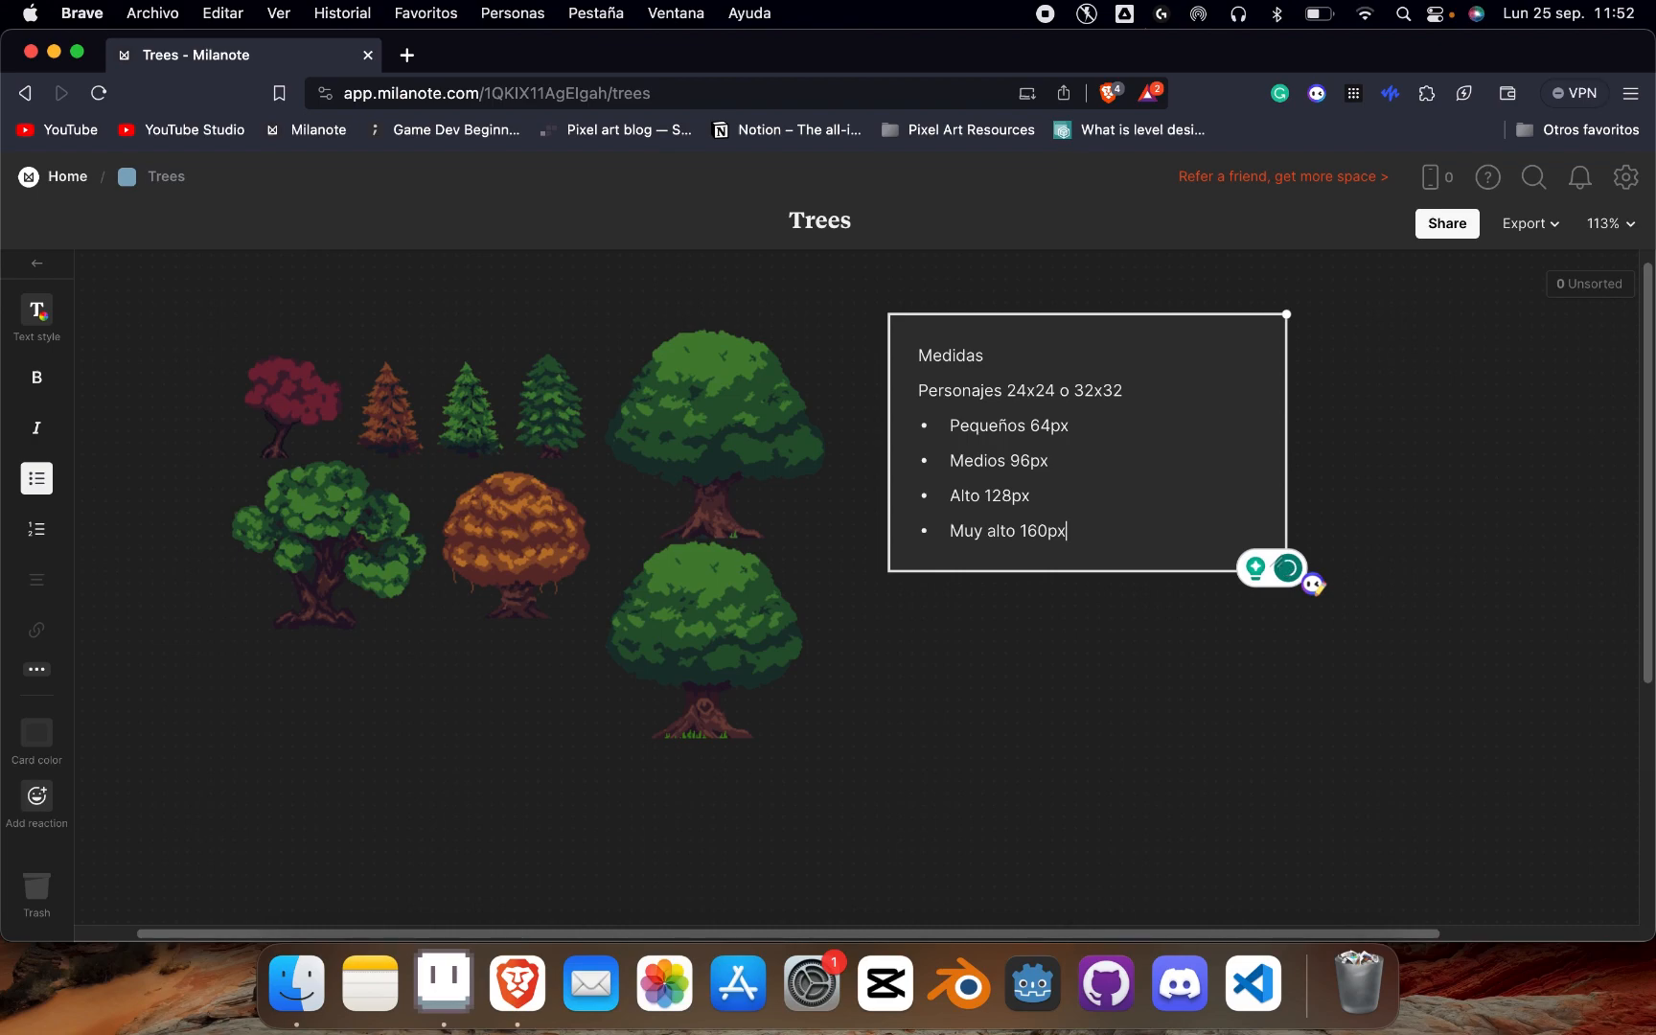
Step: Review the list of tree size categories in the Medidas note on the Milanote Trees board
left_click_drag(1033, 425, 1062, 427)
left_click(1084, 430)
left_click_drag(1070, 531, 968, 432)
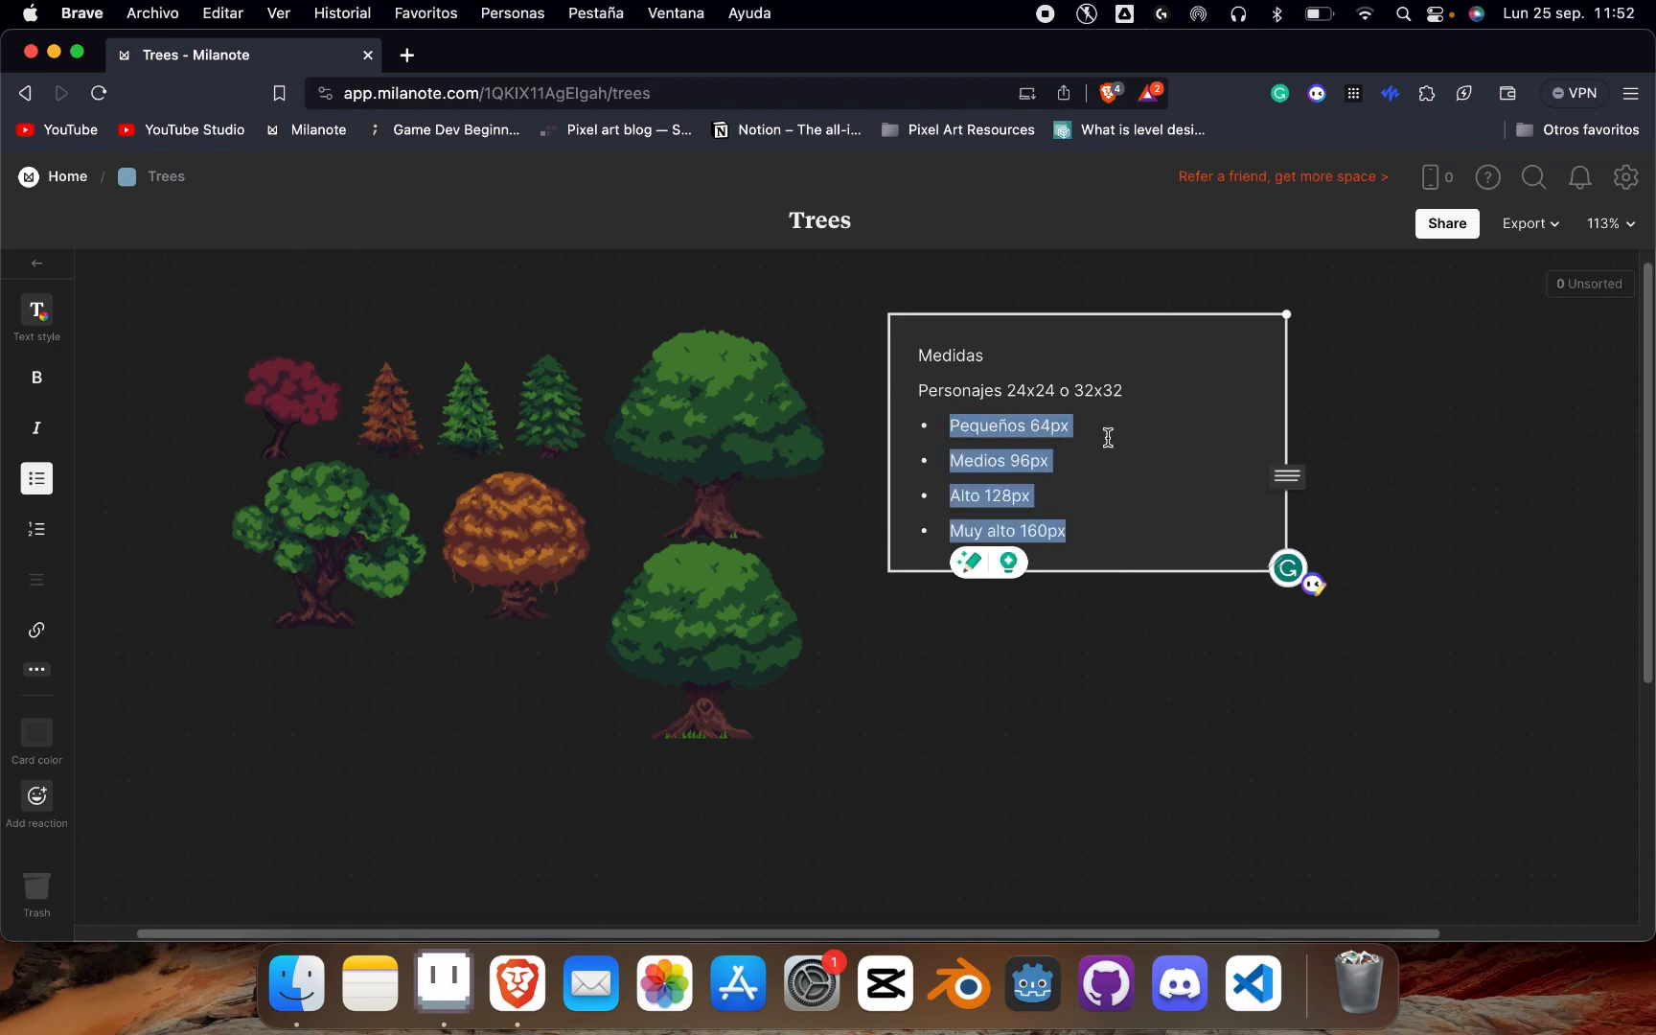
key("Down")
Step: Switch to Sprite-0001 in Aseprite and add dark green lobes to the canopy's lower-right, left and upper edges
left_click(443, 982)
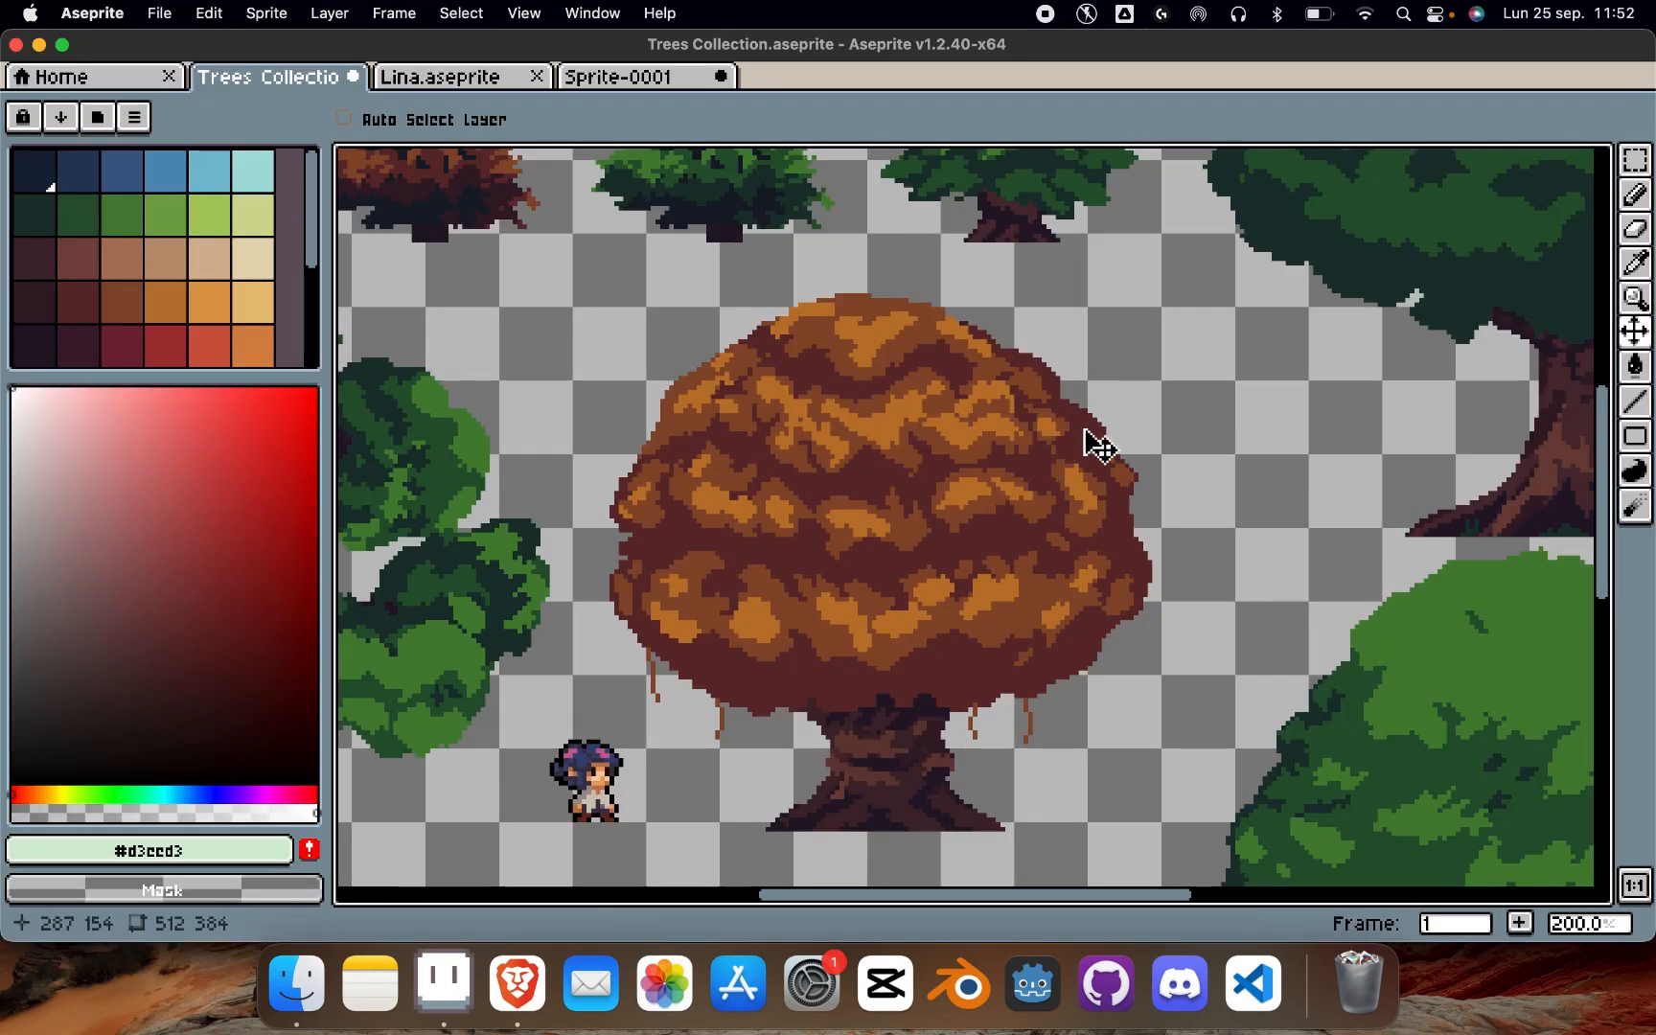
left_click(662, 80)
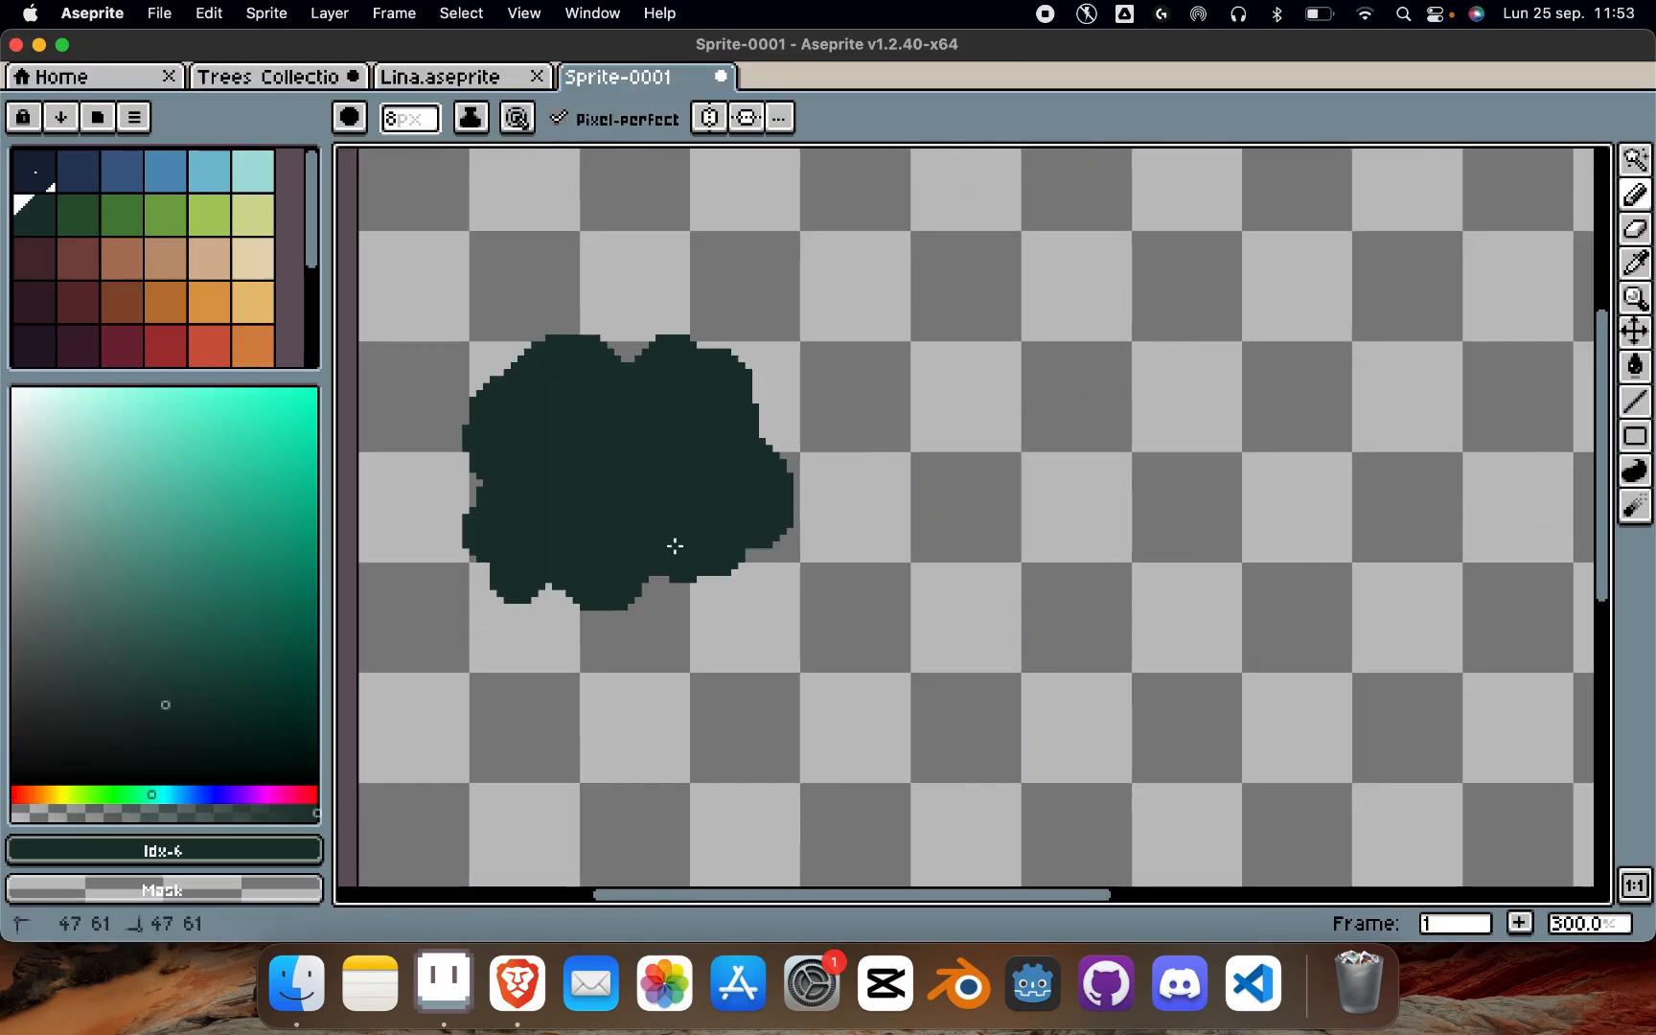
mouse_move(731, 544)
left_mouse_down()
mouse_move(718, 555)
mouse_move(687, 530)
left_mouse_up()
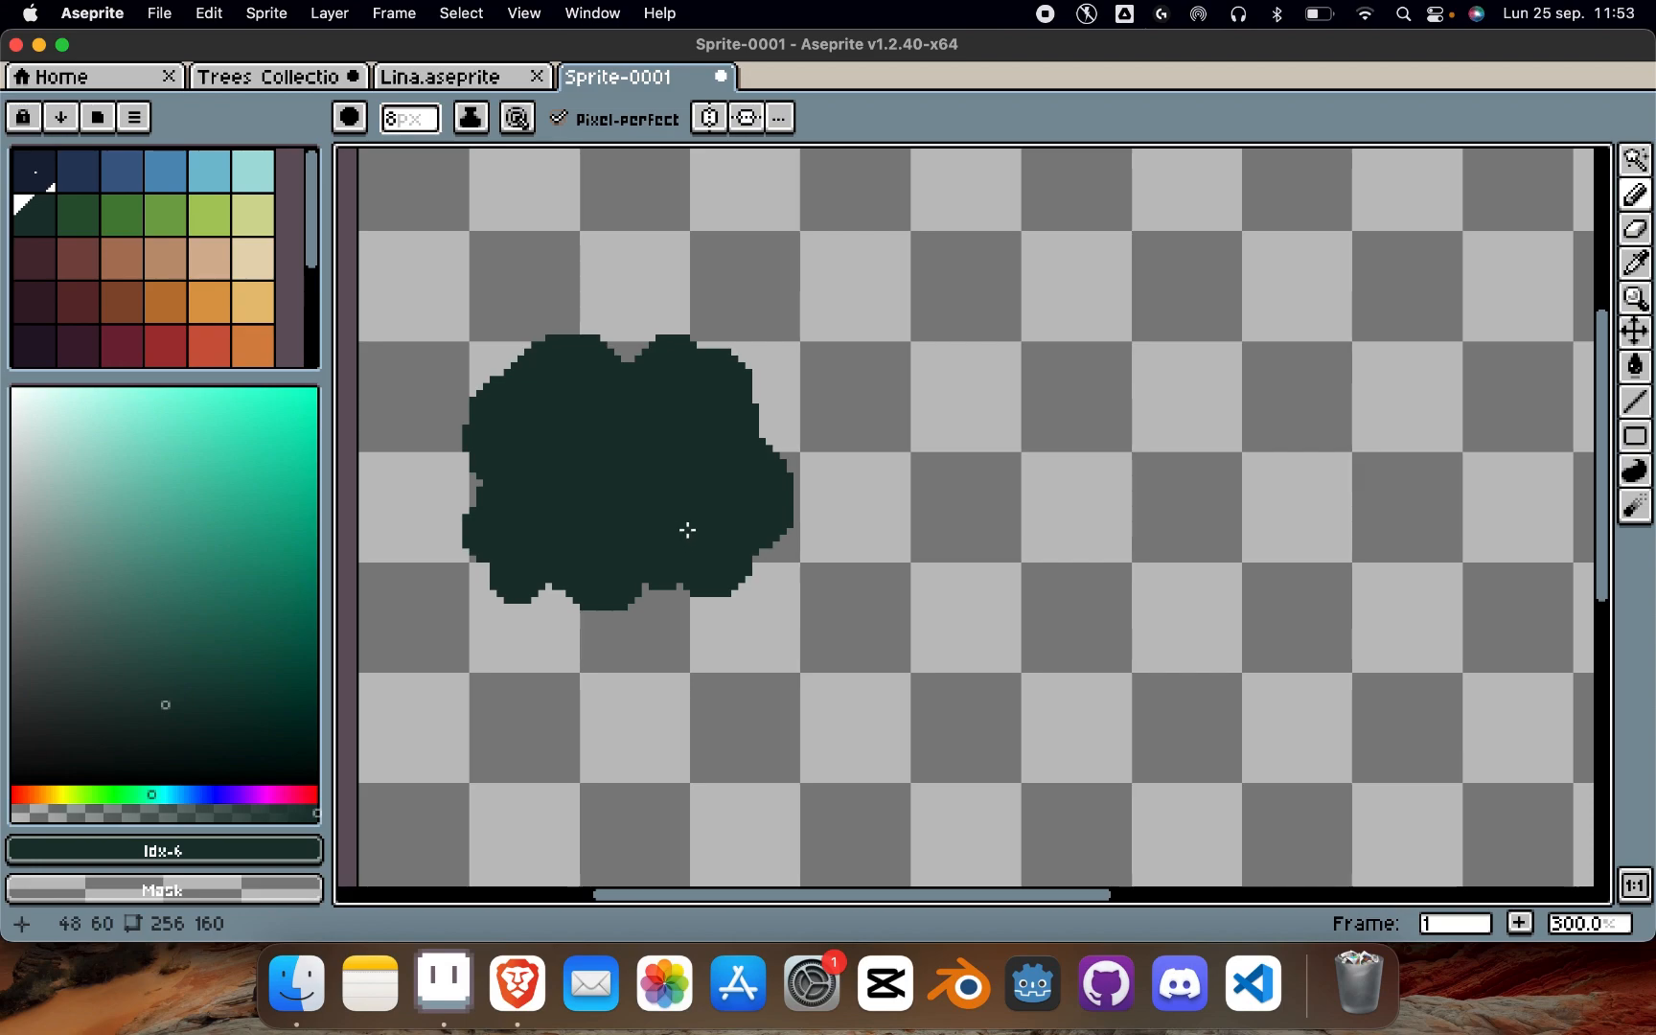
left_click_drag(470, 447, 484, 492)
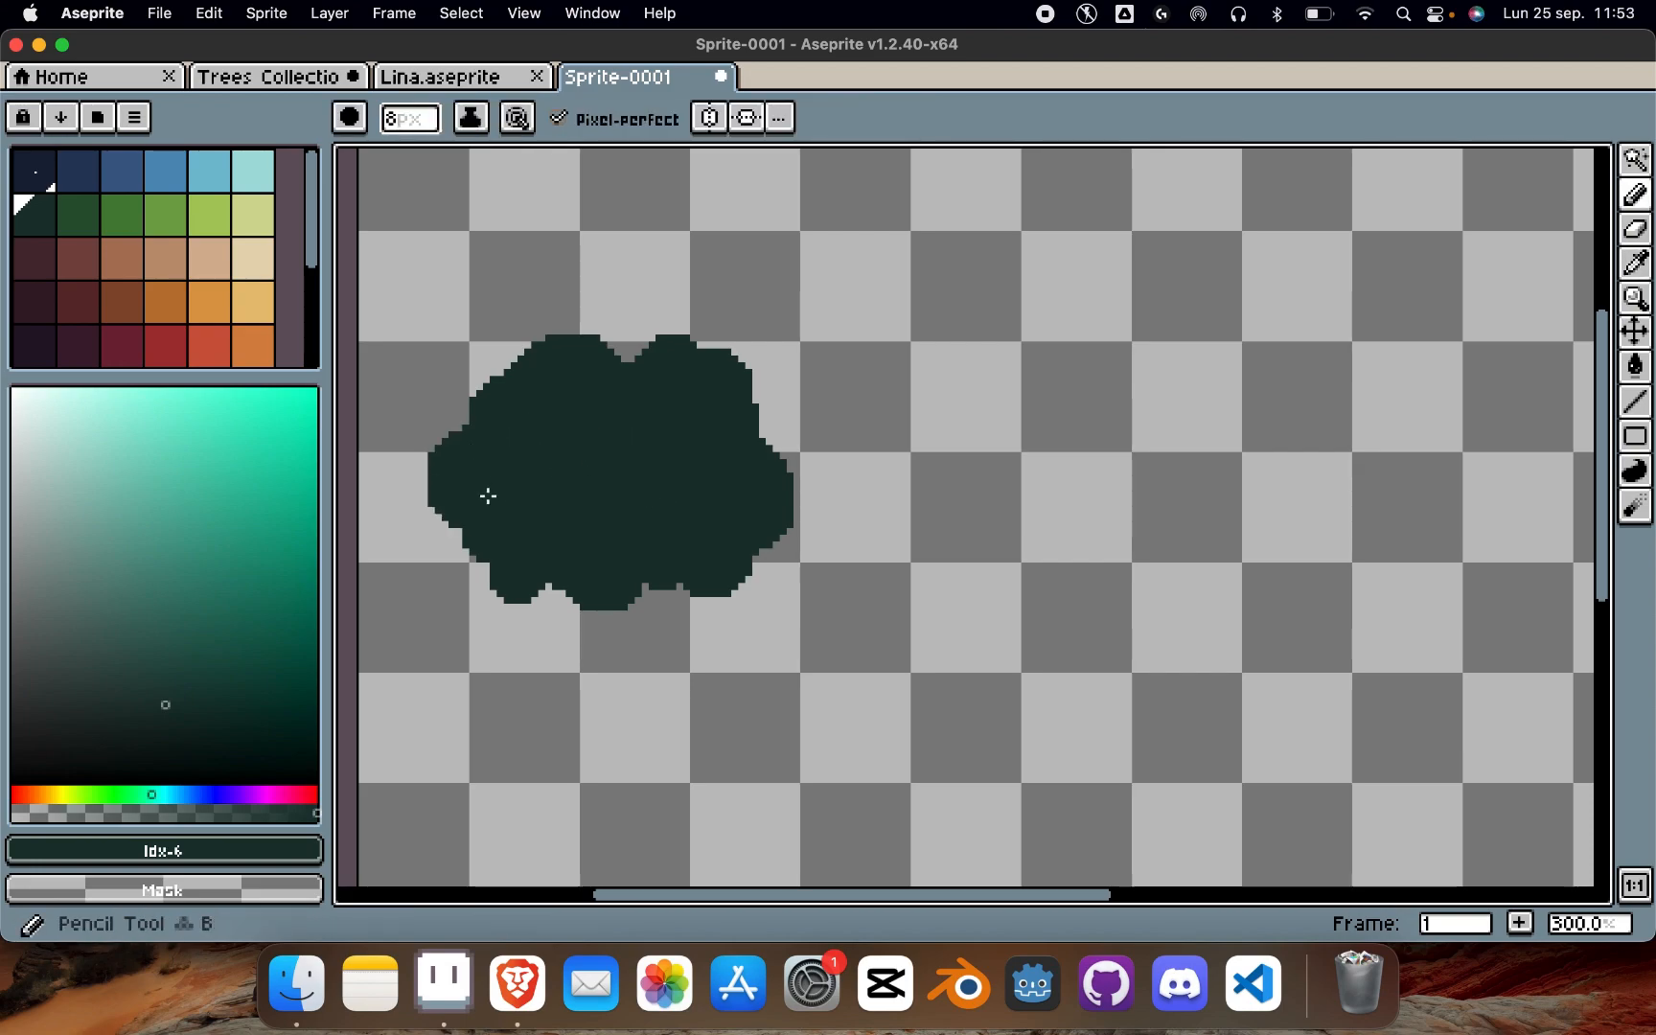
left_click_drag(473, 420, 510, 386)
mouse_move(706, 420)
left_mouse_down()
mouse_move(677, 363)
mouse_move(588, 374)
left_mouse_up()
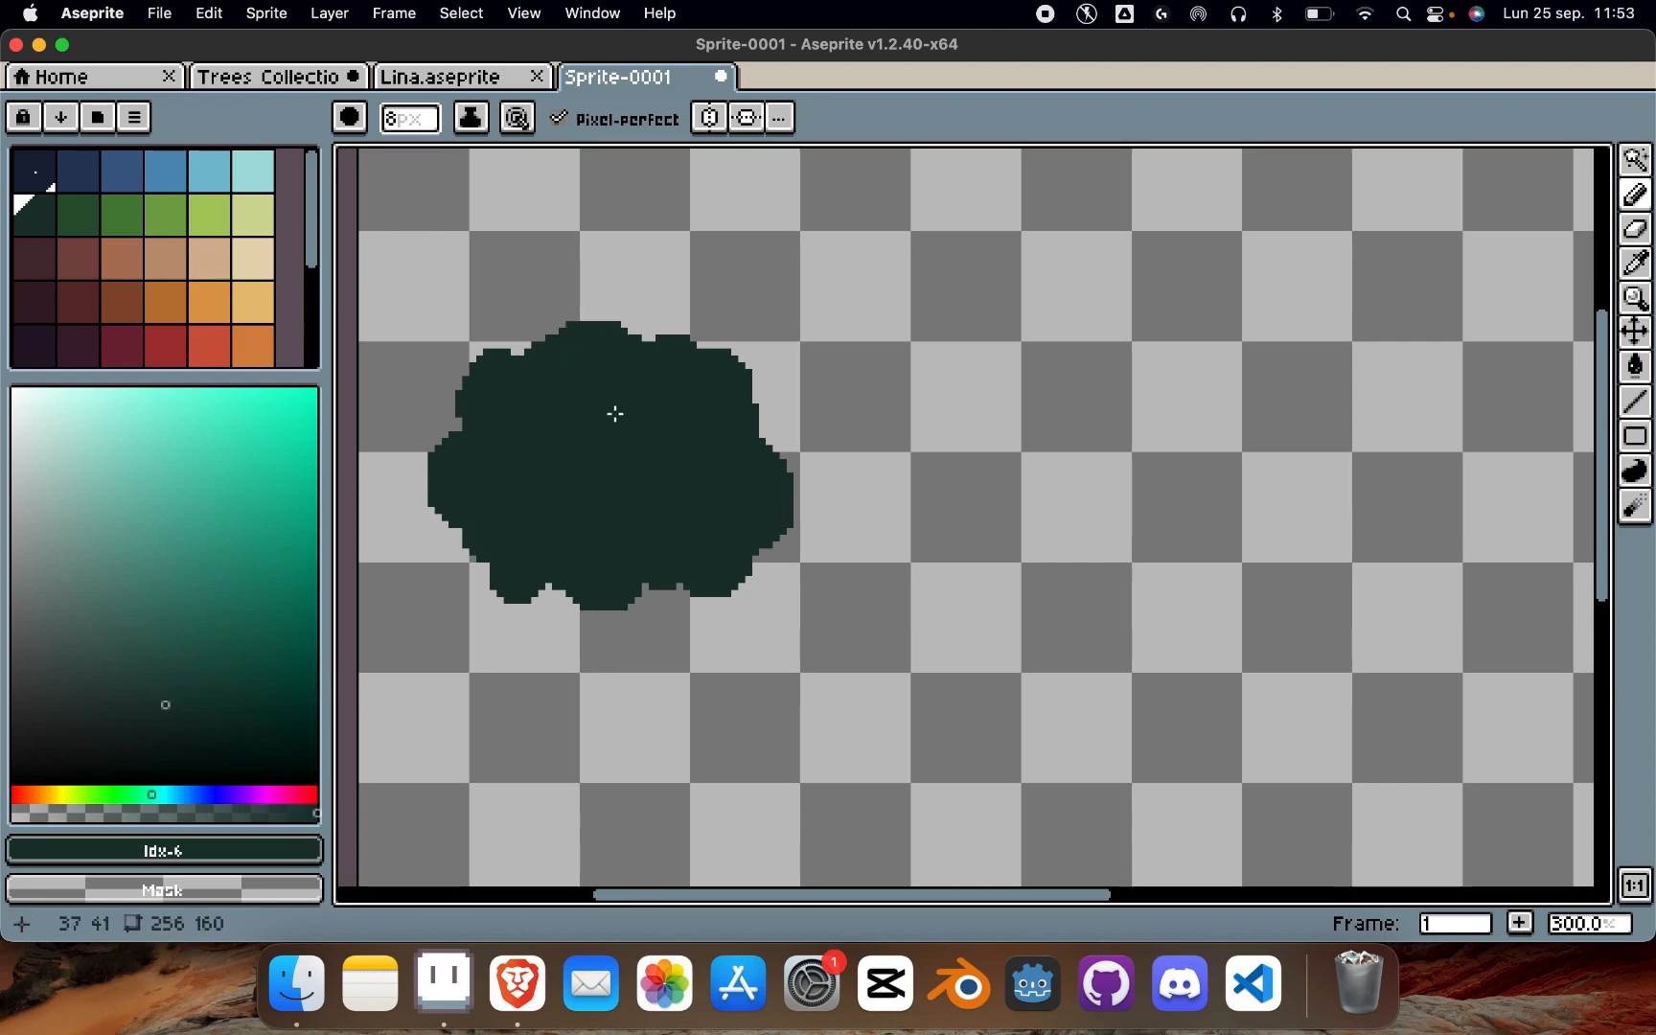
Step: Select the whole canopy with the Magic Wand, shift it 3 px right and 4 px down, and deselect it
key("w")
left_click(615, 414)
key("Down")
key("Down")
key("Down")
key("Right")
key("Right")
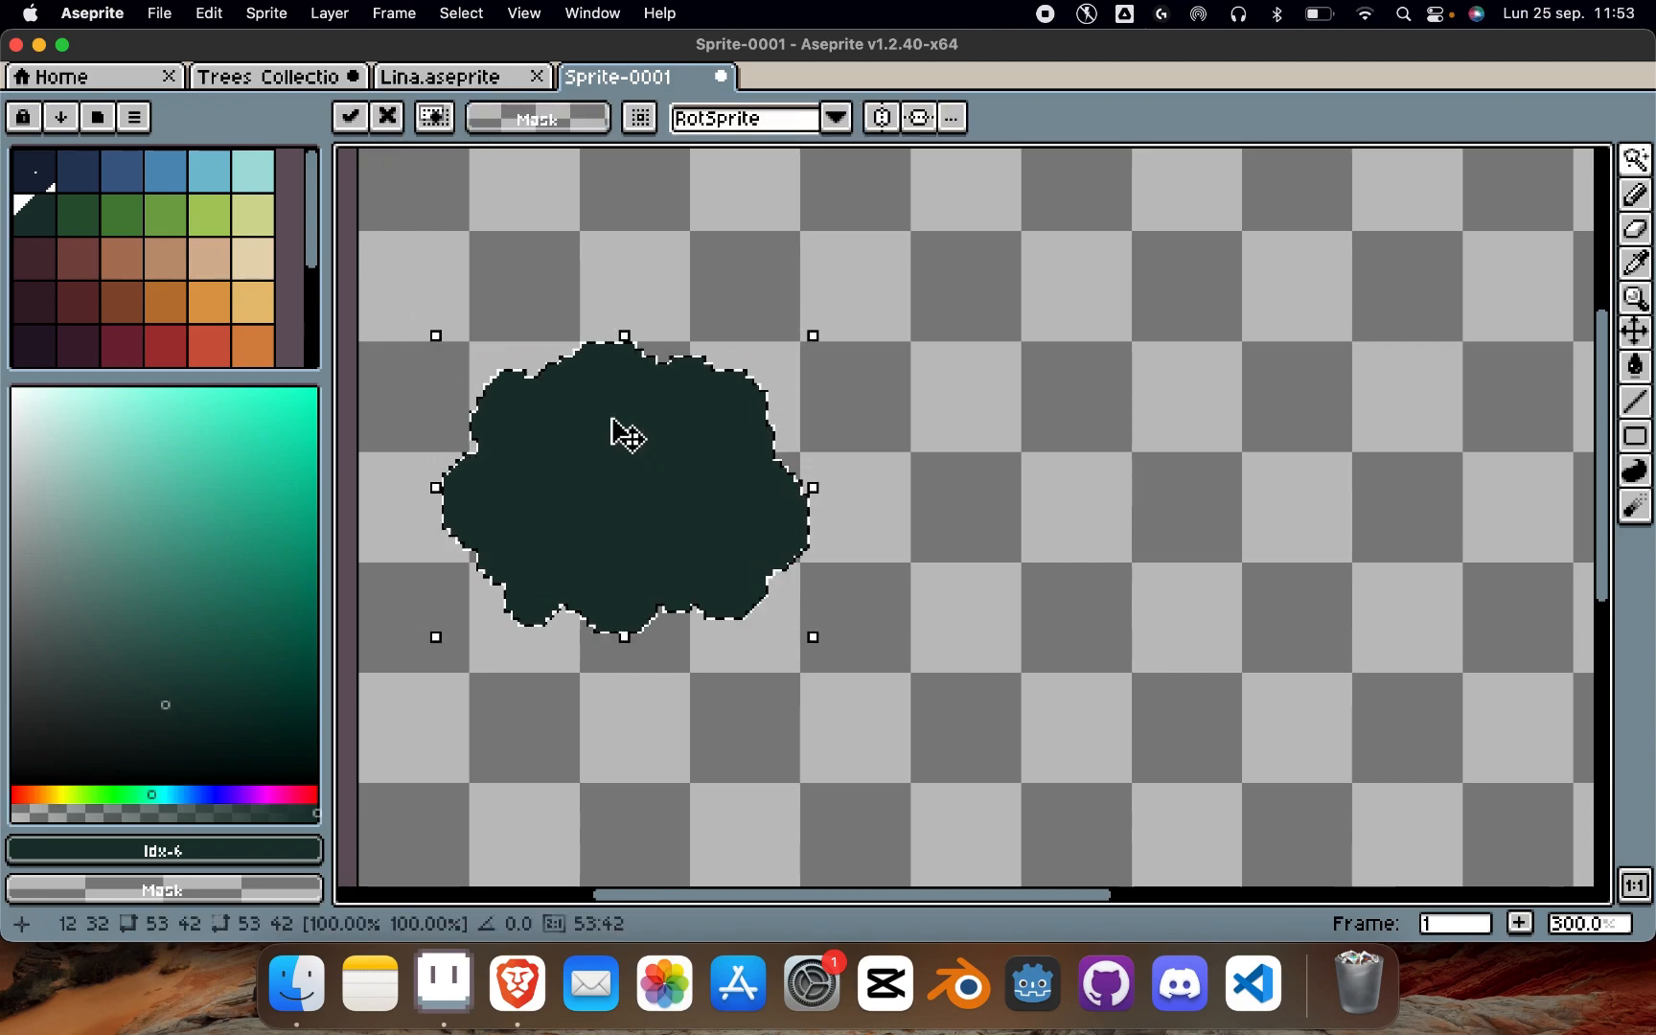
key("Down")
key("Right")
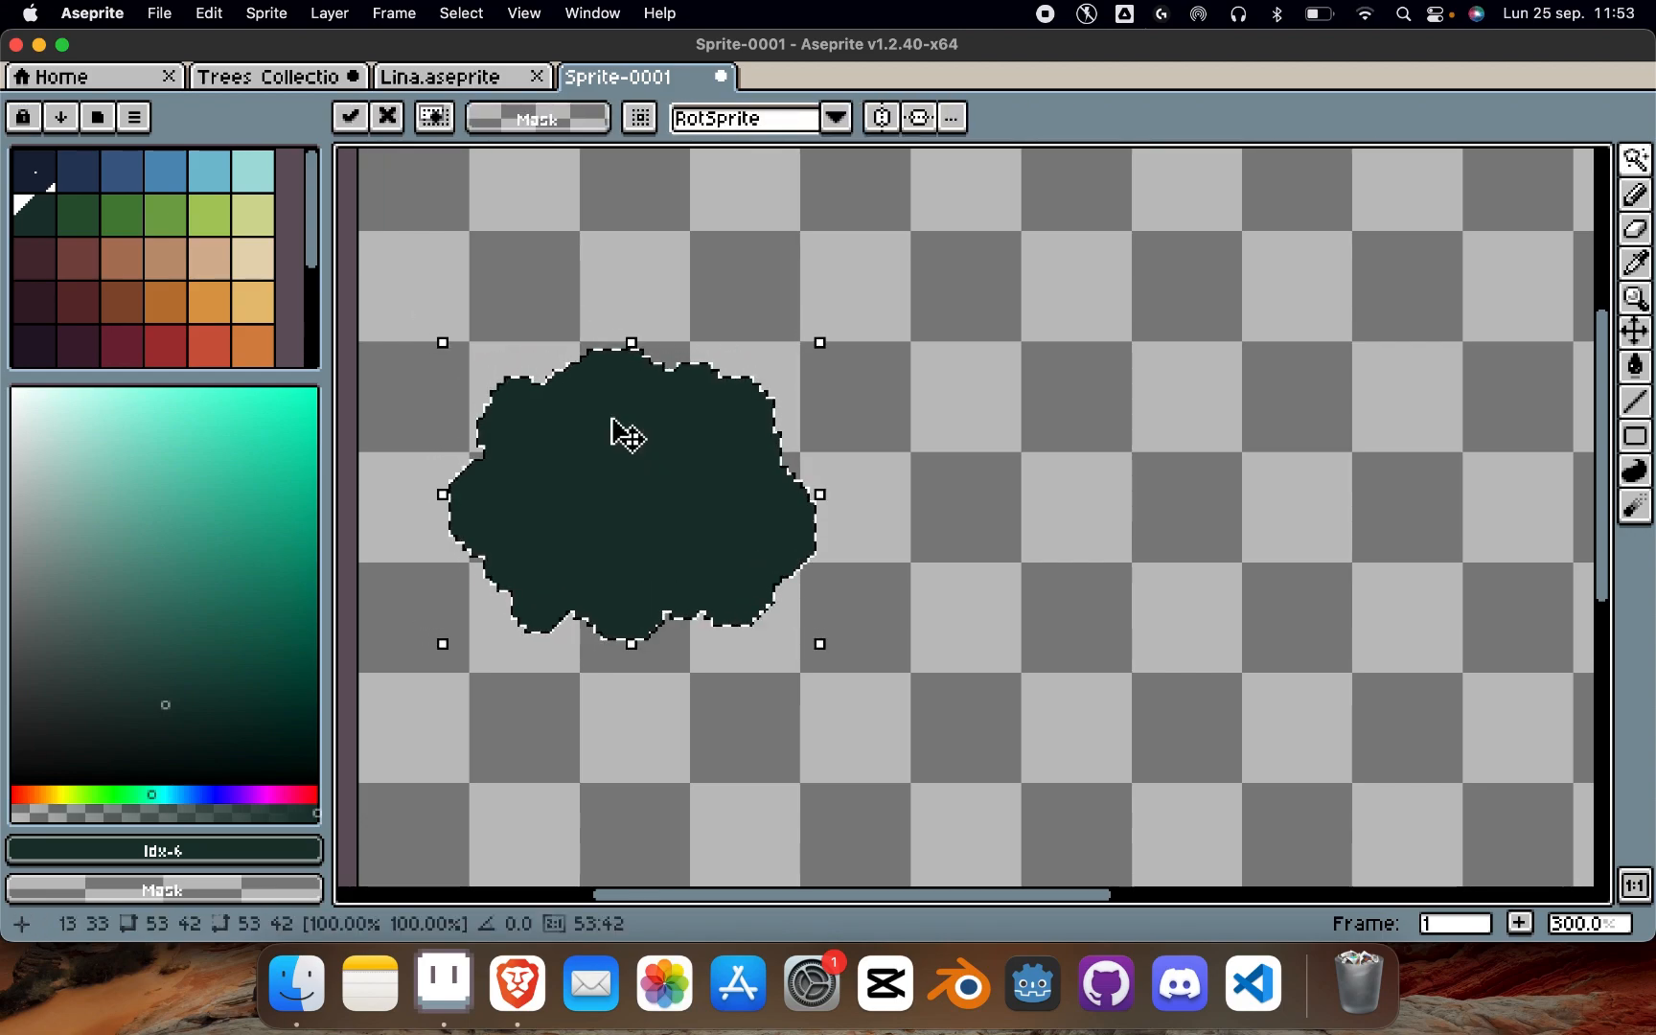
key("ctrl+d")
key("alt")
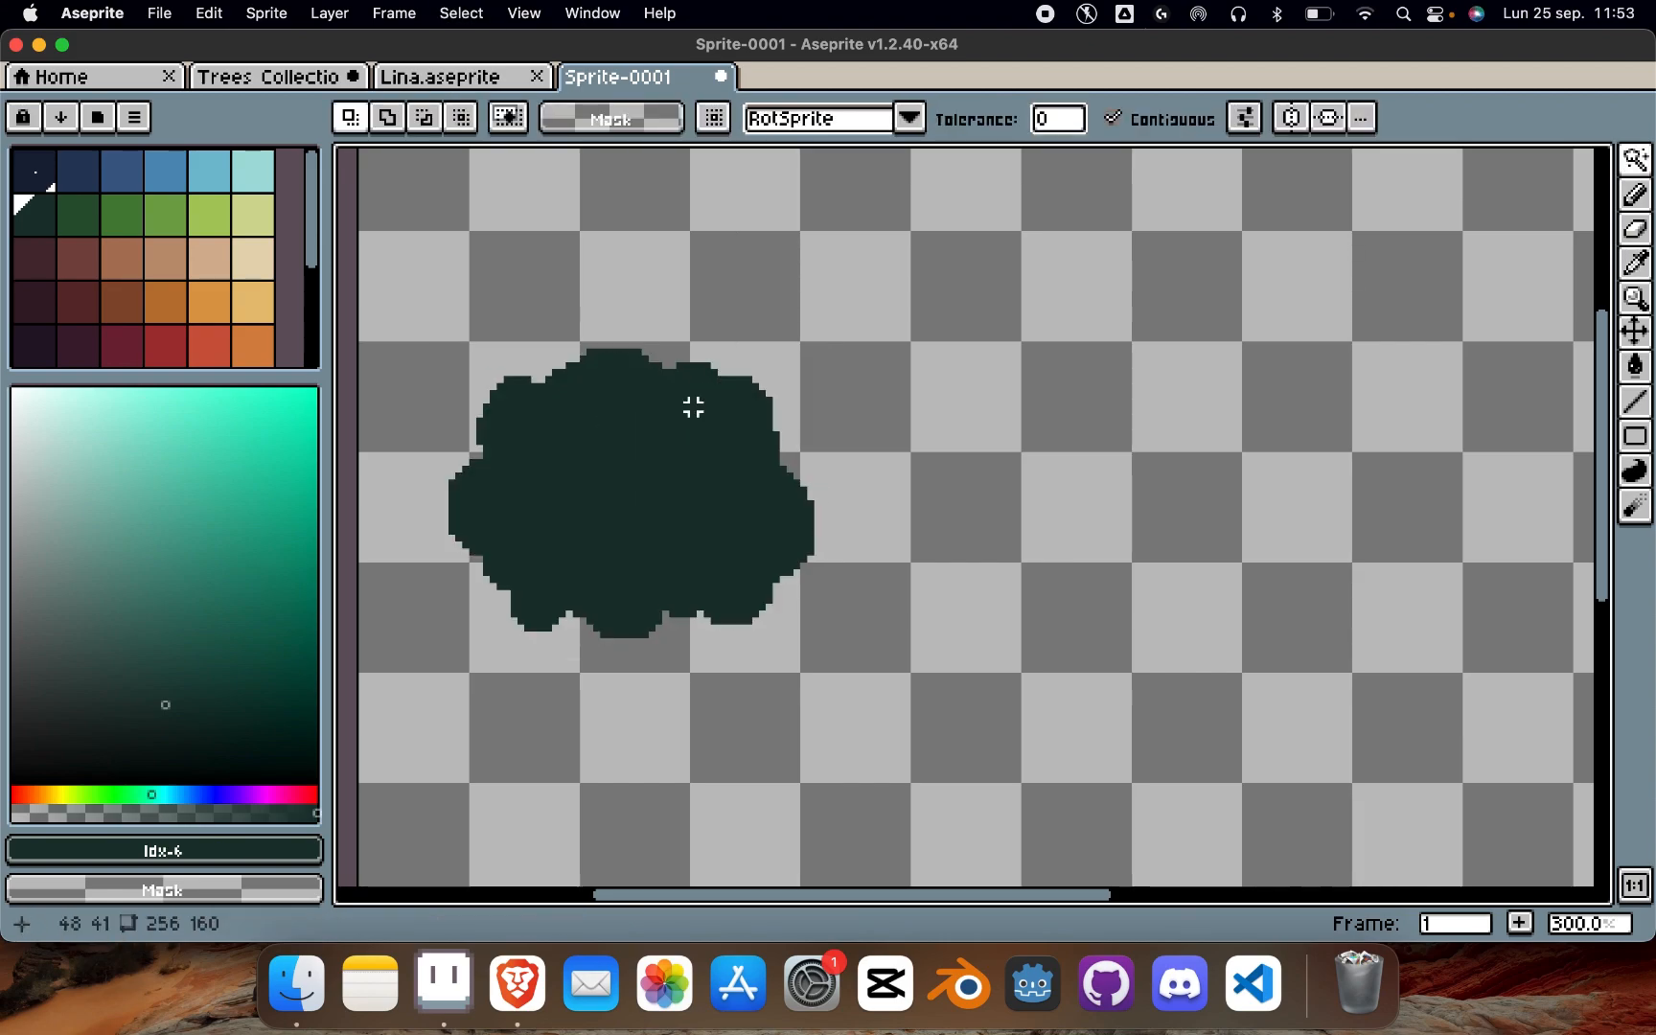
Step: Draw a dark brown trunk (palette index 18) below the canopy, trimming its side with the eraser and widening its base
left_click(51, 280)
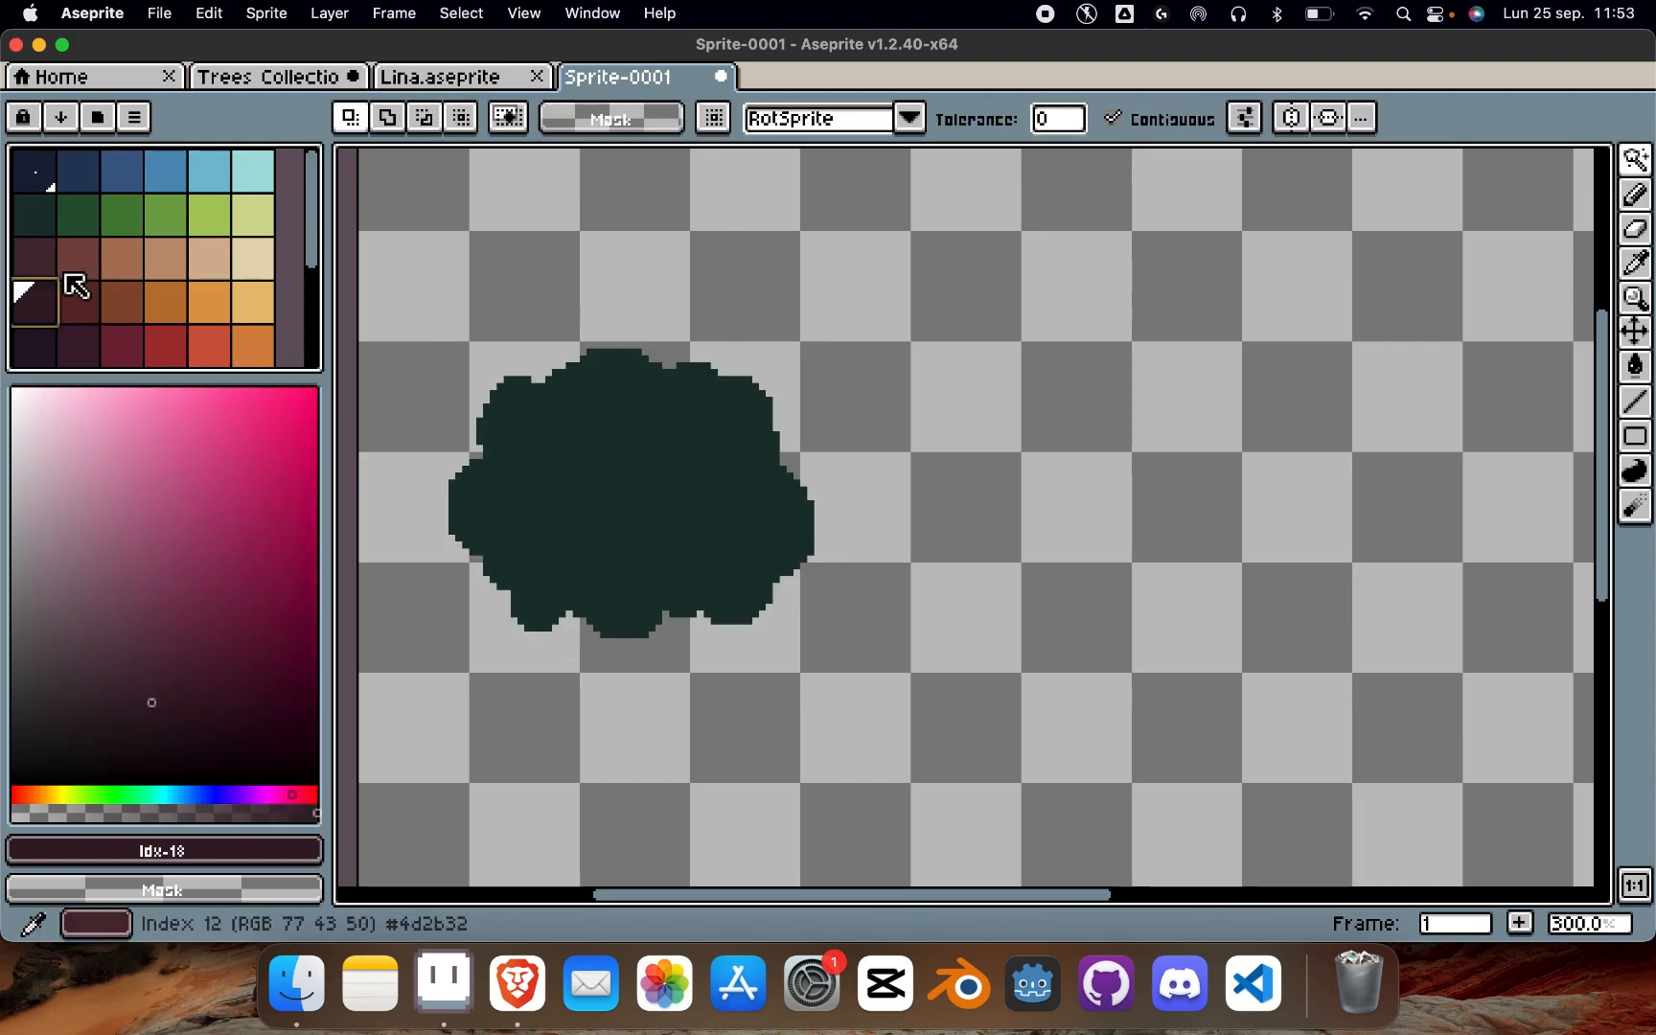
key("b")
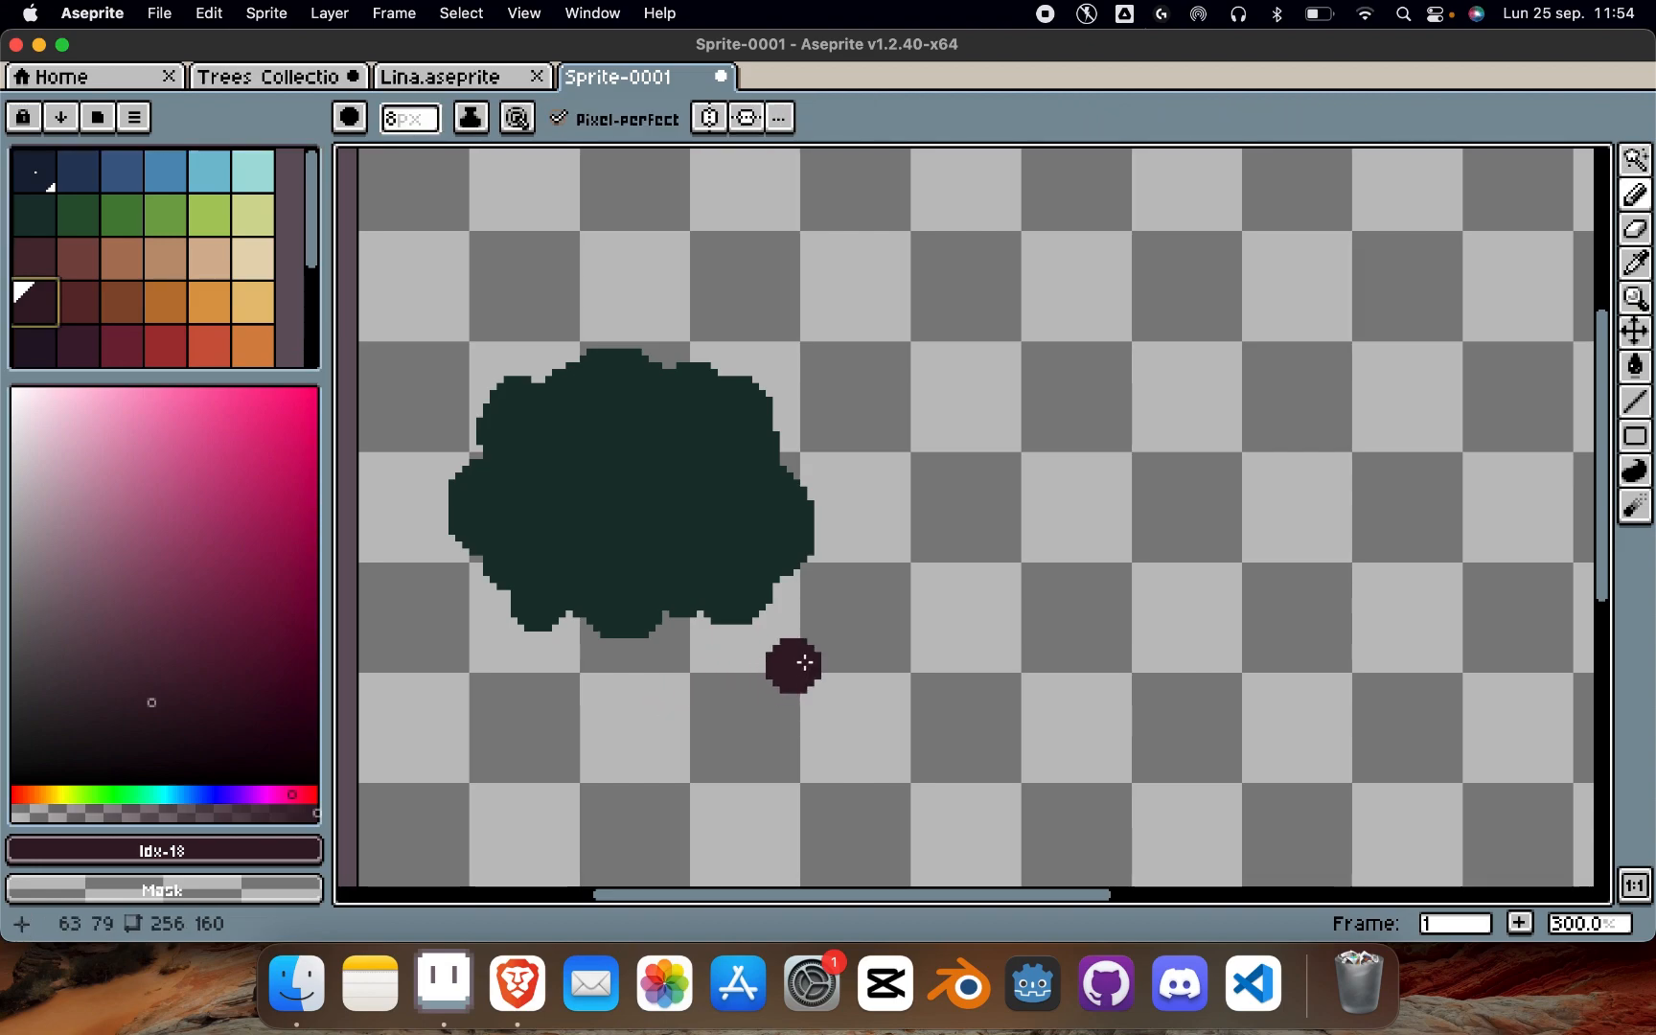
left_click_drag(625, 646, 621, 769)
key("e")
mouse_move(604, 710)
left_mouse_down()
mouse_move(604, 738)
mouse_move(610, 683)
left_mouse_up()
key("b")
left_click_drag(635, 765, 648, 763)
left_click(640, 661)
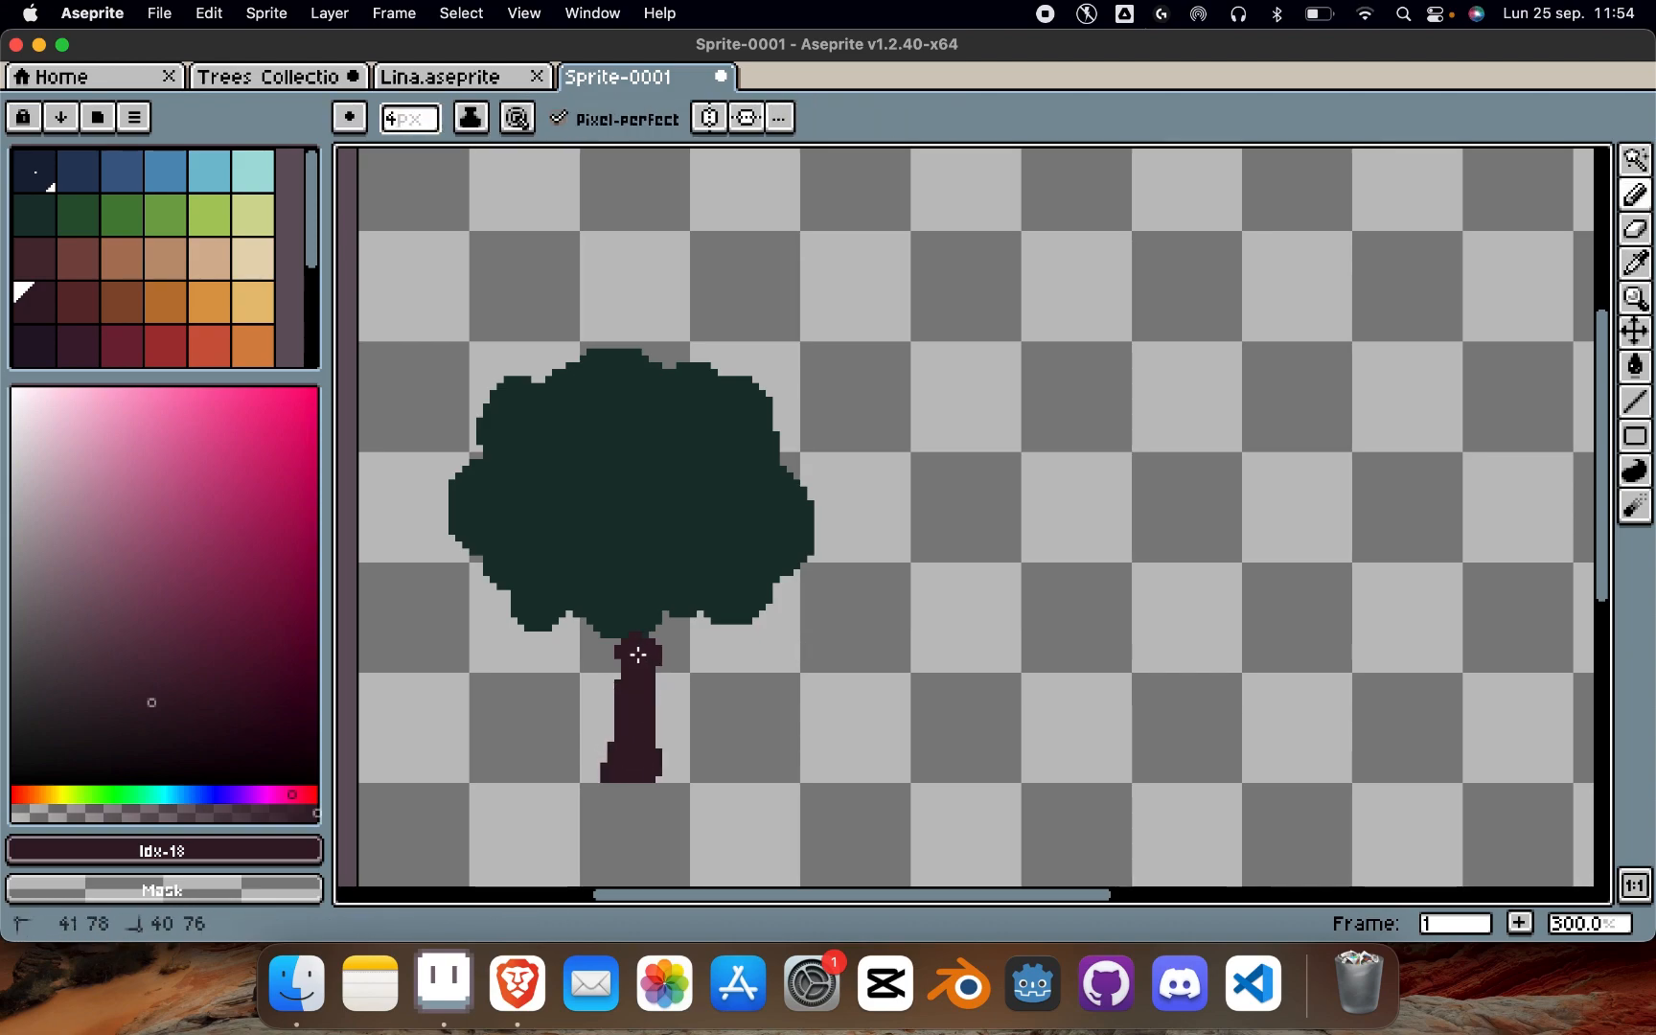
Step: Draw two dark brown branches with a 3 px pencil, rising from the upper trunk to the left and right underside of the canopy
key("i")
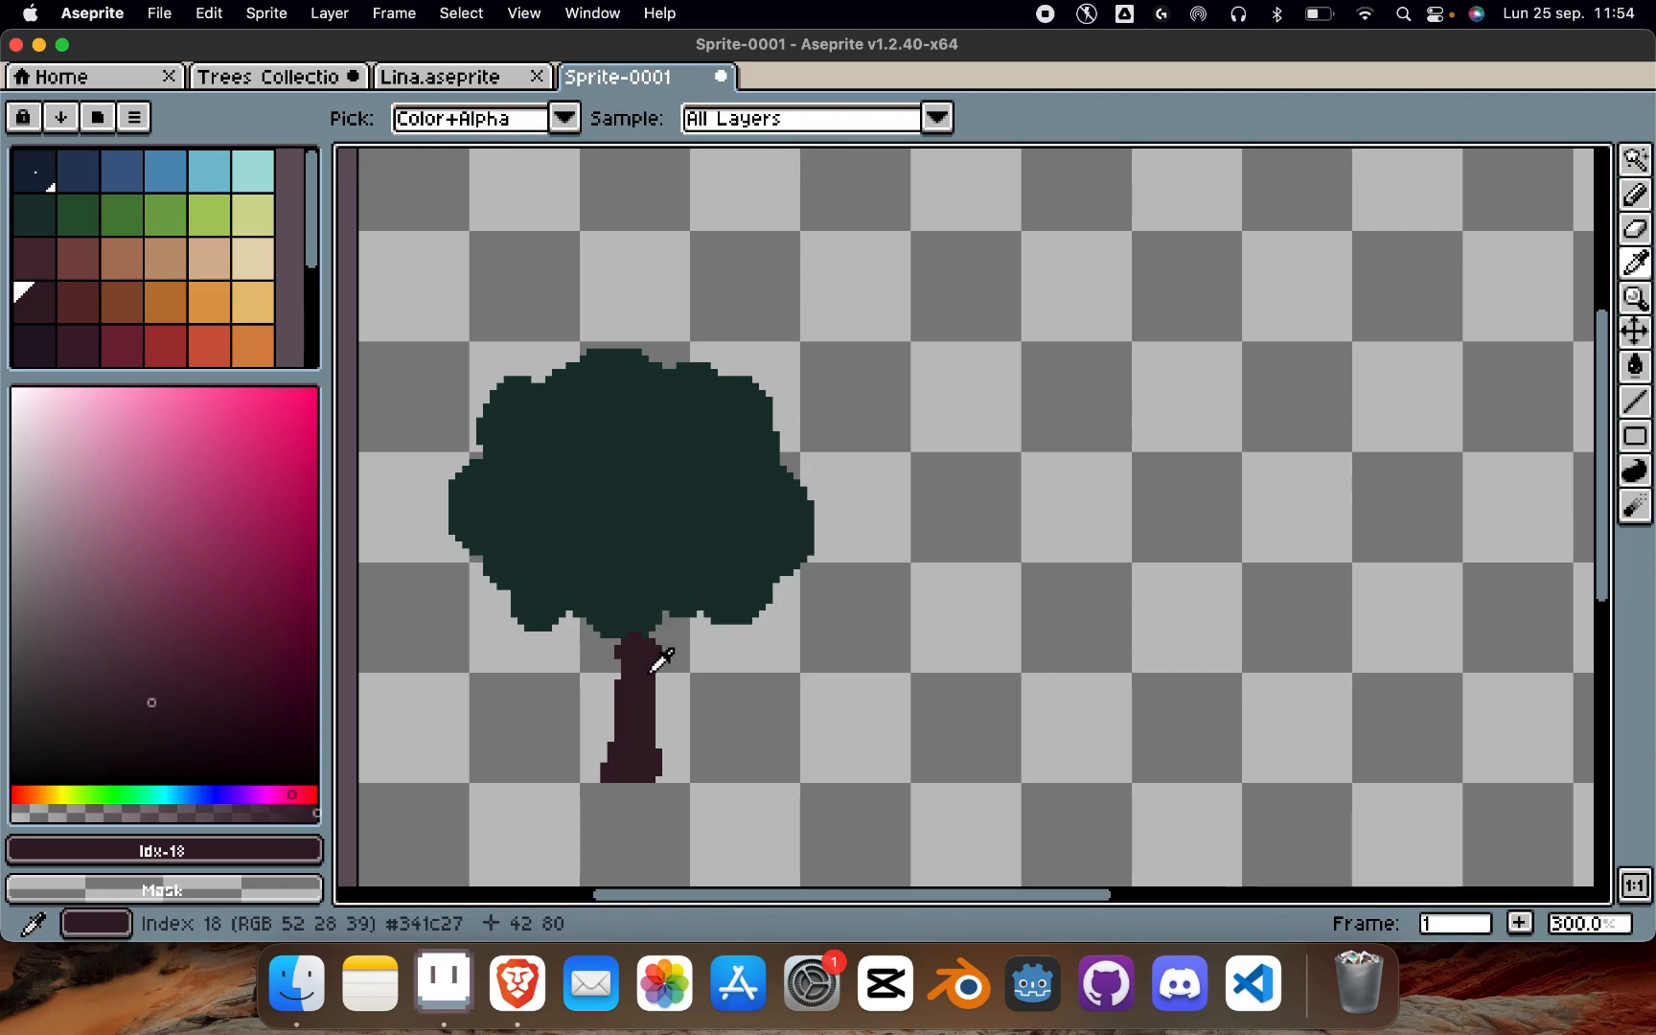
key("b")
key("plus")
key("minus")
key("minus")
mouse_move(613, 674)
left_mouse_down()
mouse_move(574, 649)
mouse_move(578, 663)
mouse_move(559, 628)
left_mouse_up()
mouse_move(660, 696)
left_mouse_down()
mouse_move(701, 642)
mouse_move(724, 628)
mouse_move(727, 641)
left_mouse_up()
Step: Thin the right branch with the 1 px eraser
key("e")
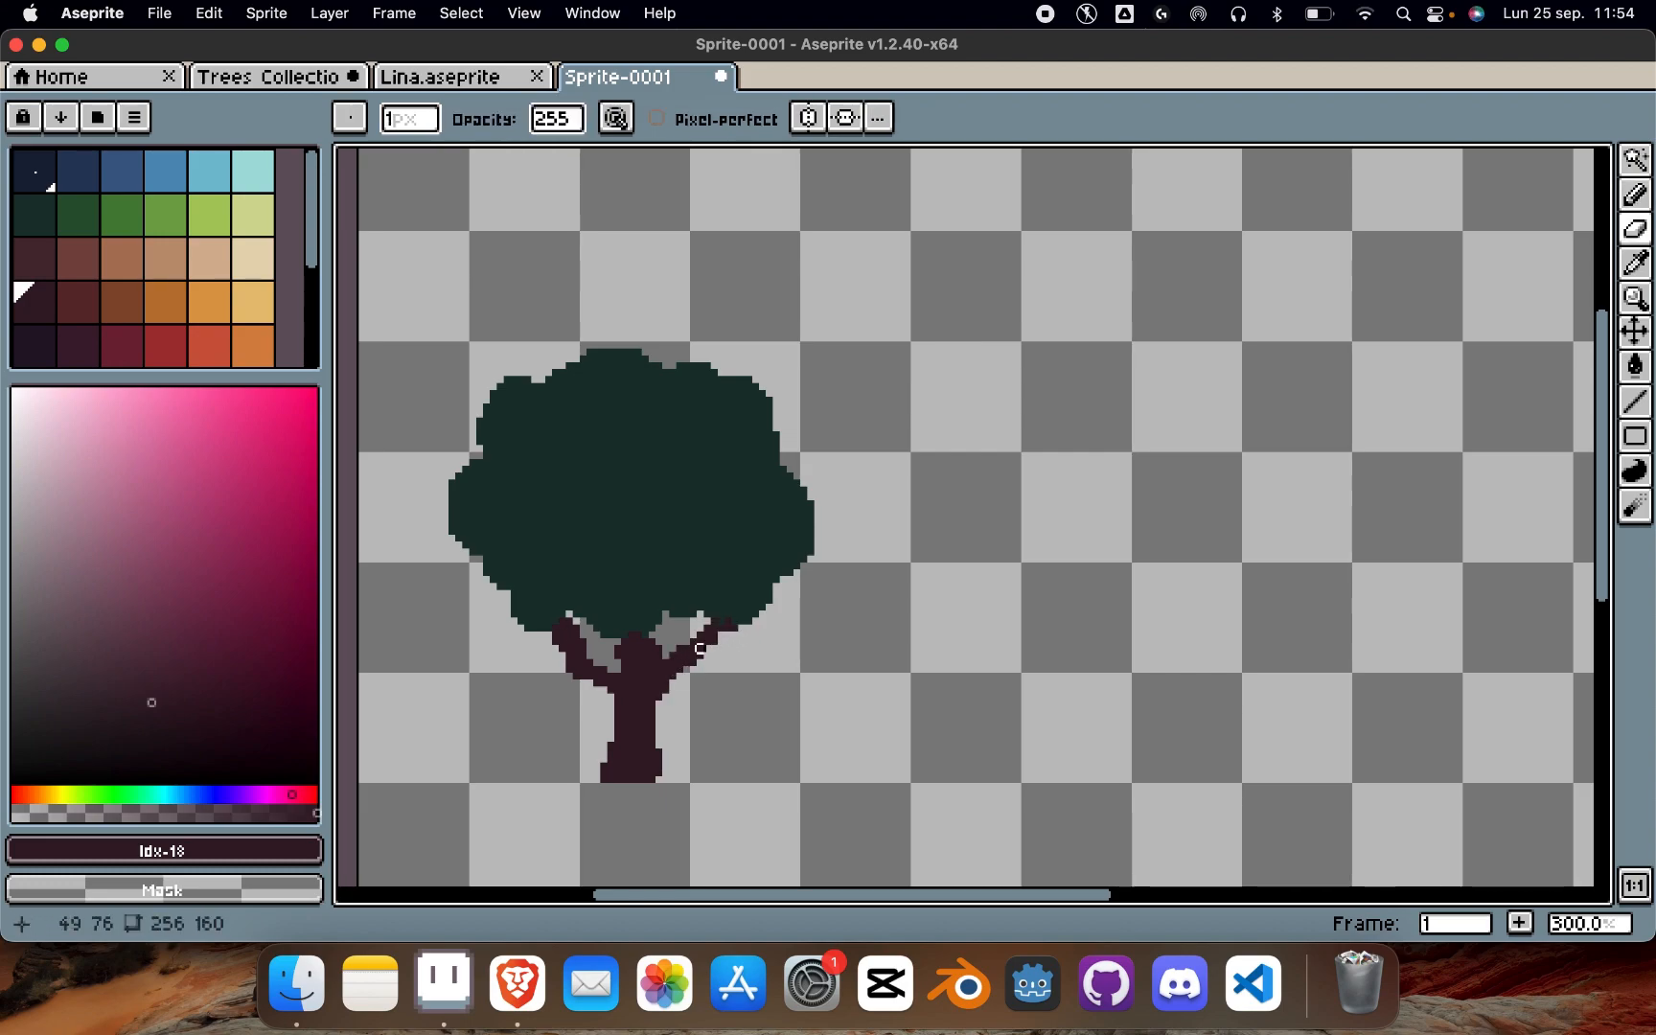
key("i")
key("b")
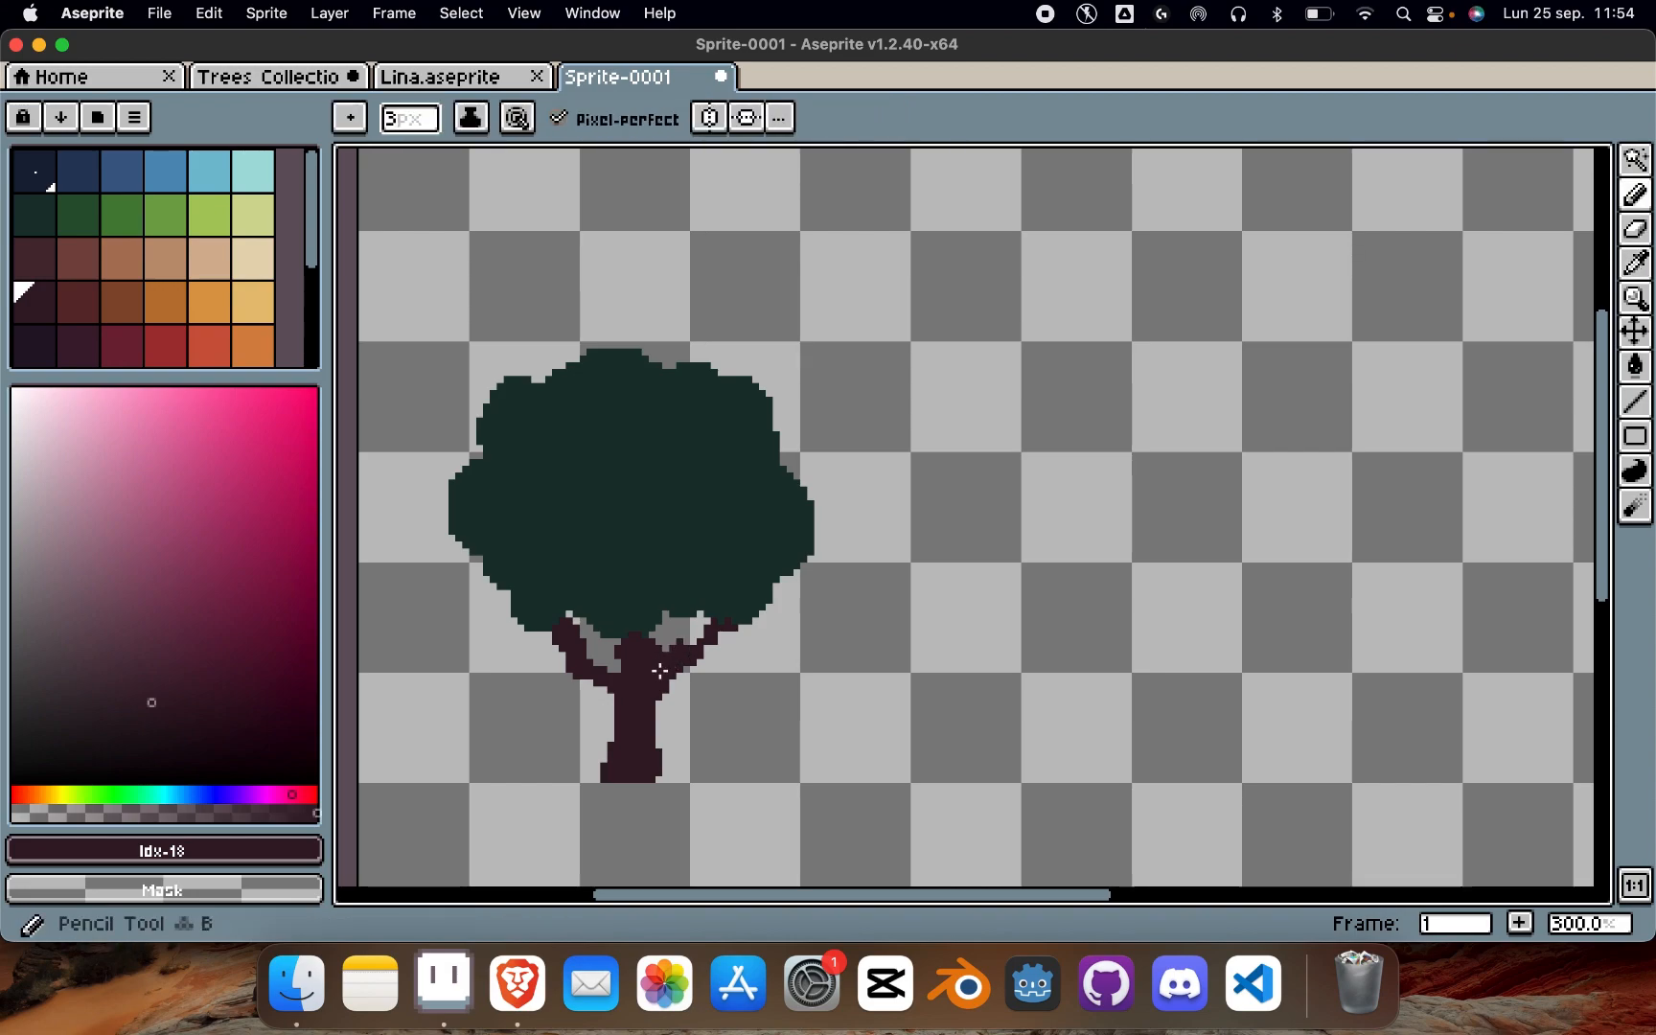
Step: Erase an arch-shaped outline into the lower middle of the canopy, spanning between the two branches
key("i")
key("e")
mouse_move(673, 559)
left_mouse_down()
mouse_move(683, 616)
mouse_move(680, 600)
left_mouse_up()
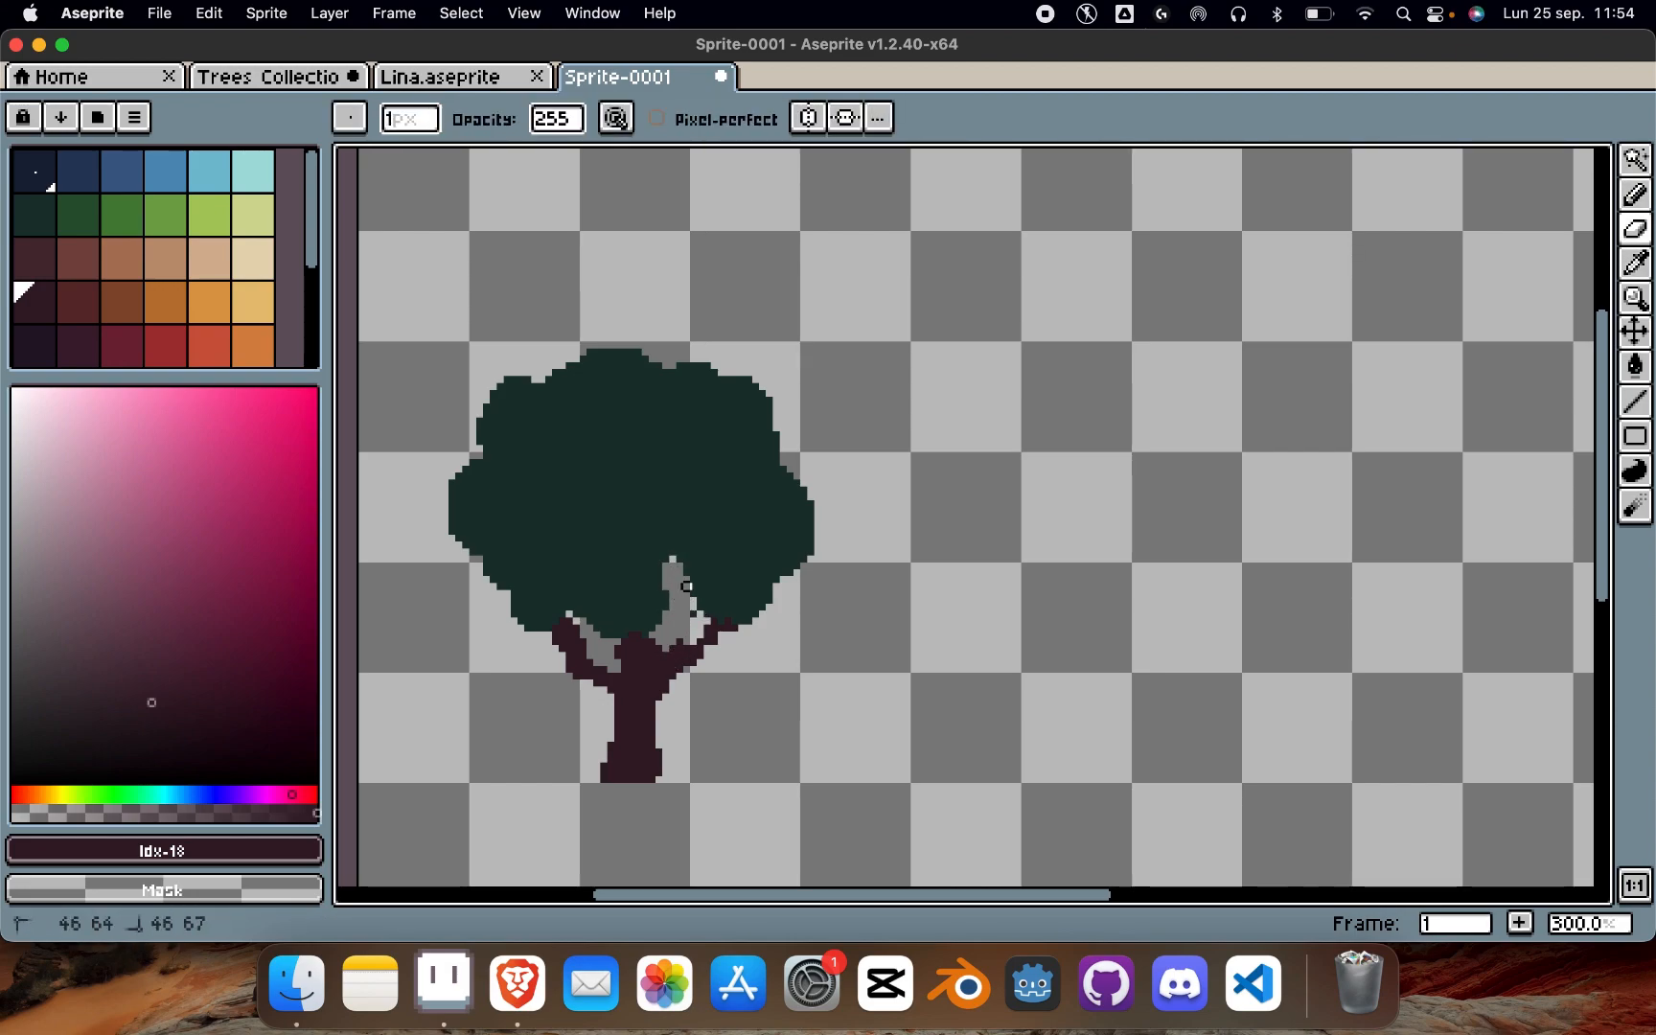
mouse_move(673, 565)
left_mouse_down()
mouse_move(653, 552)
mouse_move(569, 613)
left_mouse_up()
Step: Select the cut-off canopy piece inside the arch with the Magic Wand and delete it
key("w")
left_click(657, 589)
key("super+d")
key("w")
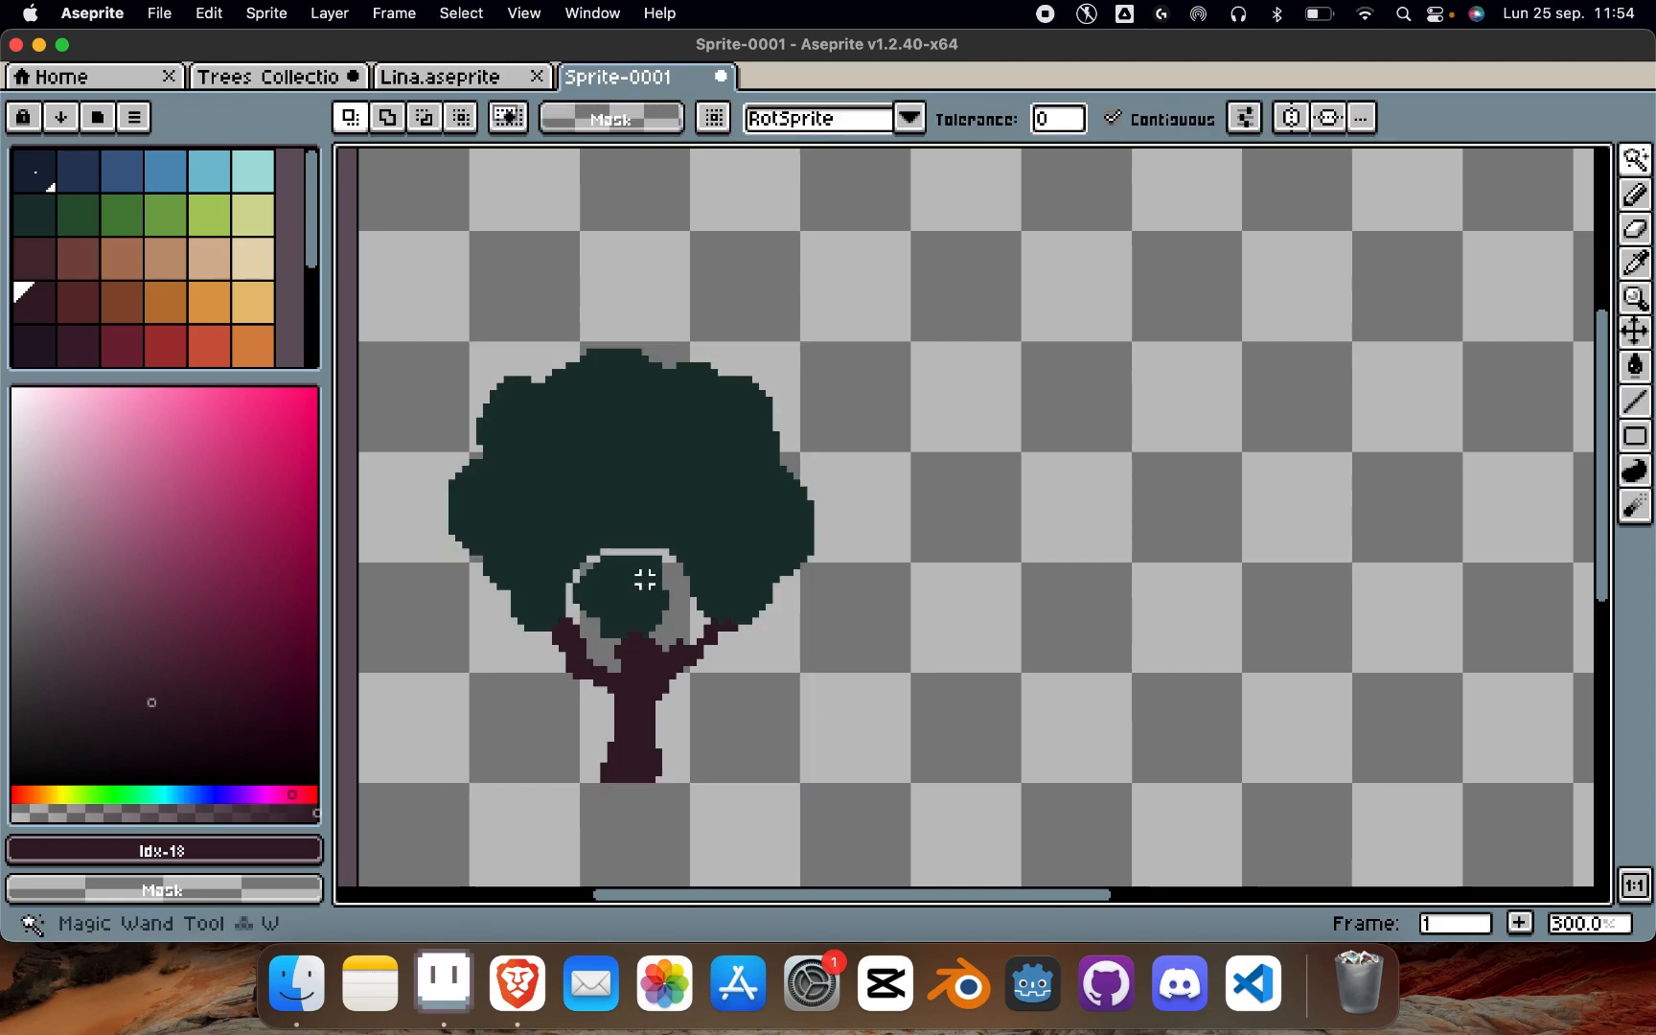
scroll(645, 580, "up", 1)
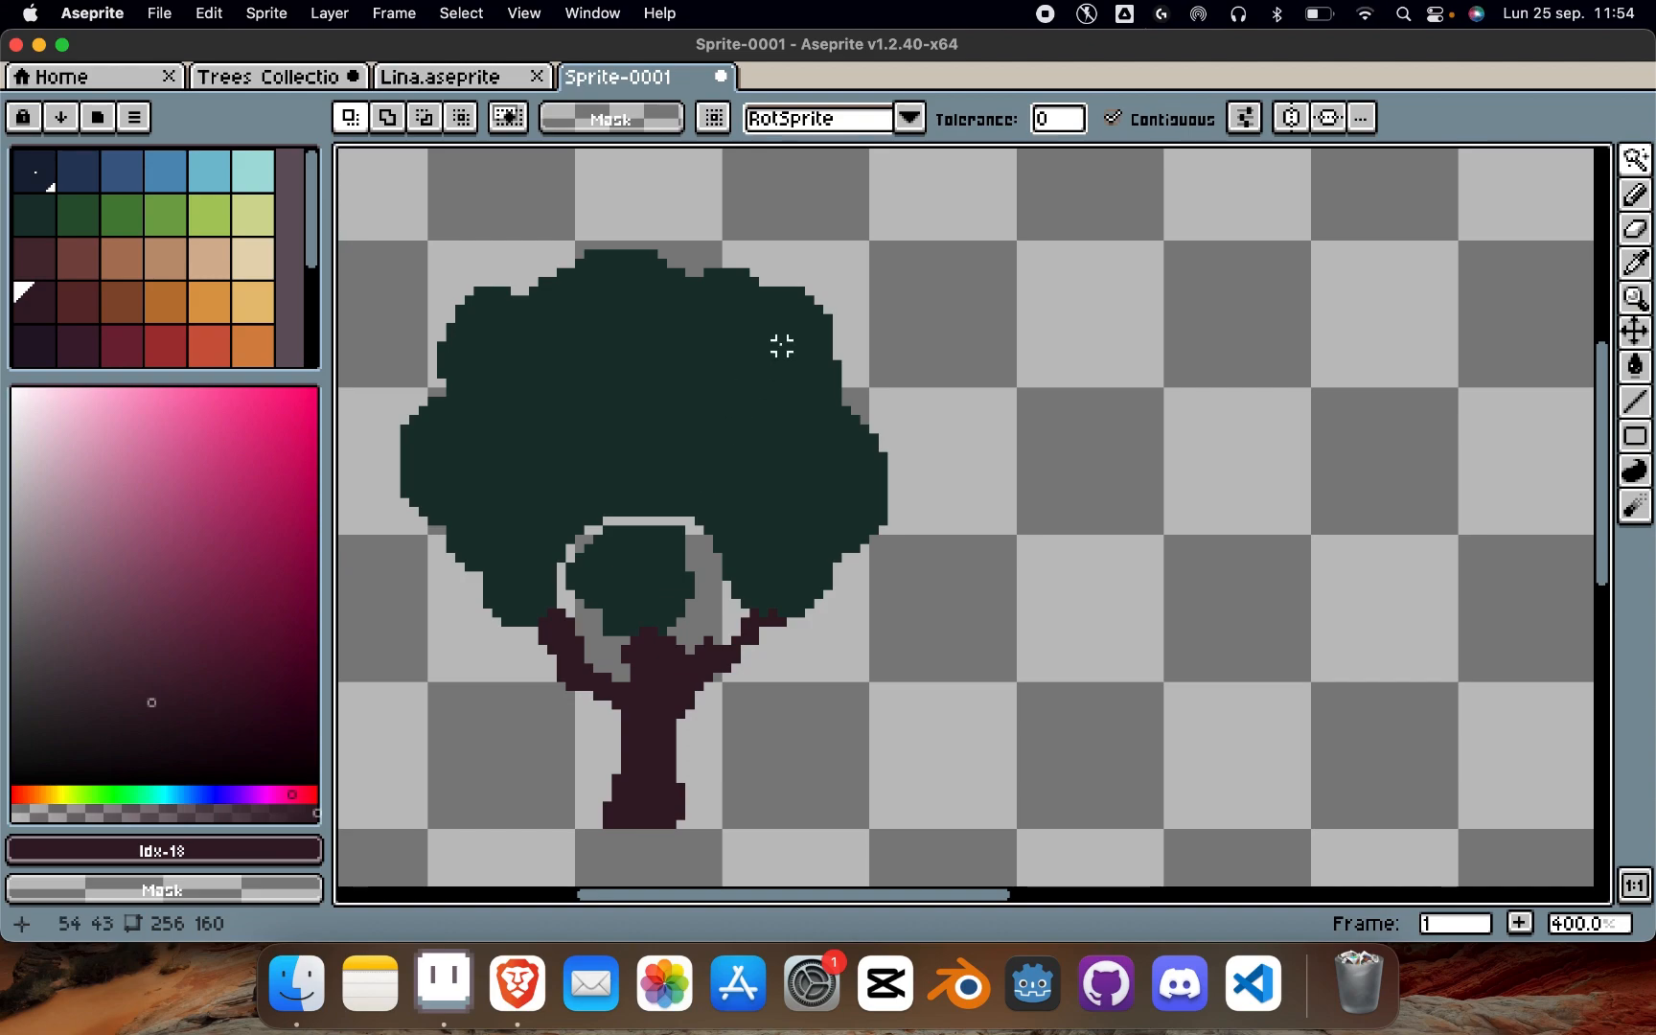
key("e")
key("w")
left_click(635, 558)
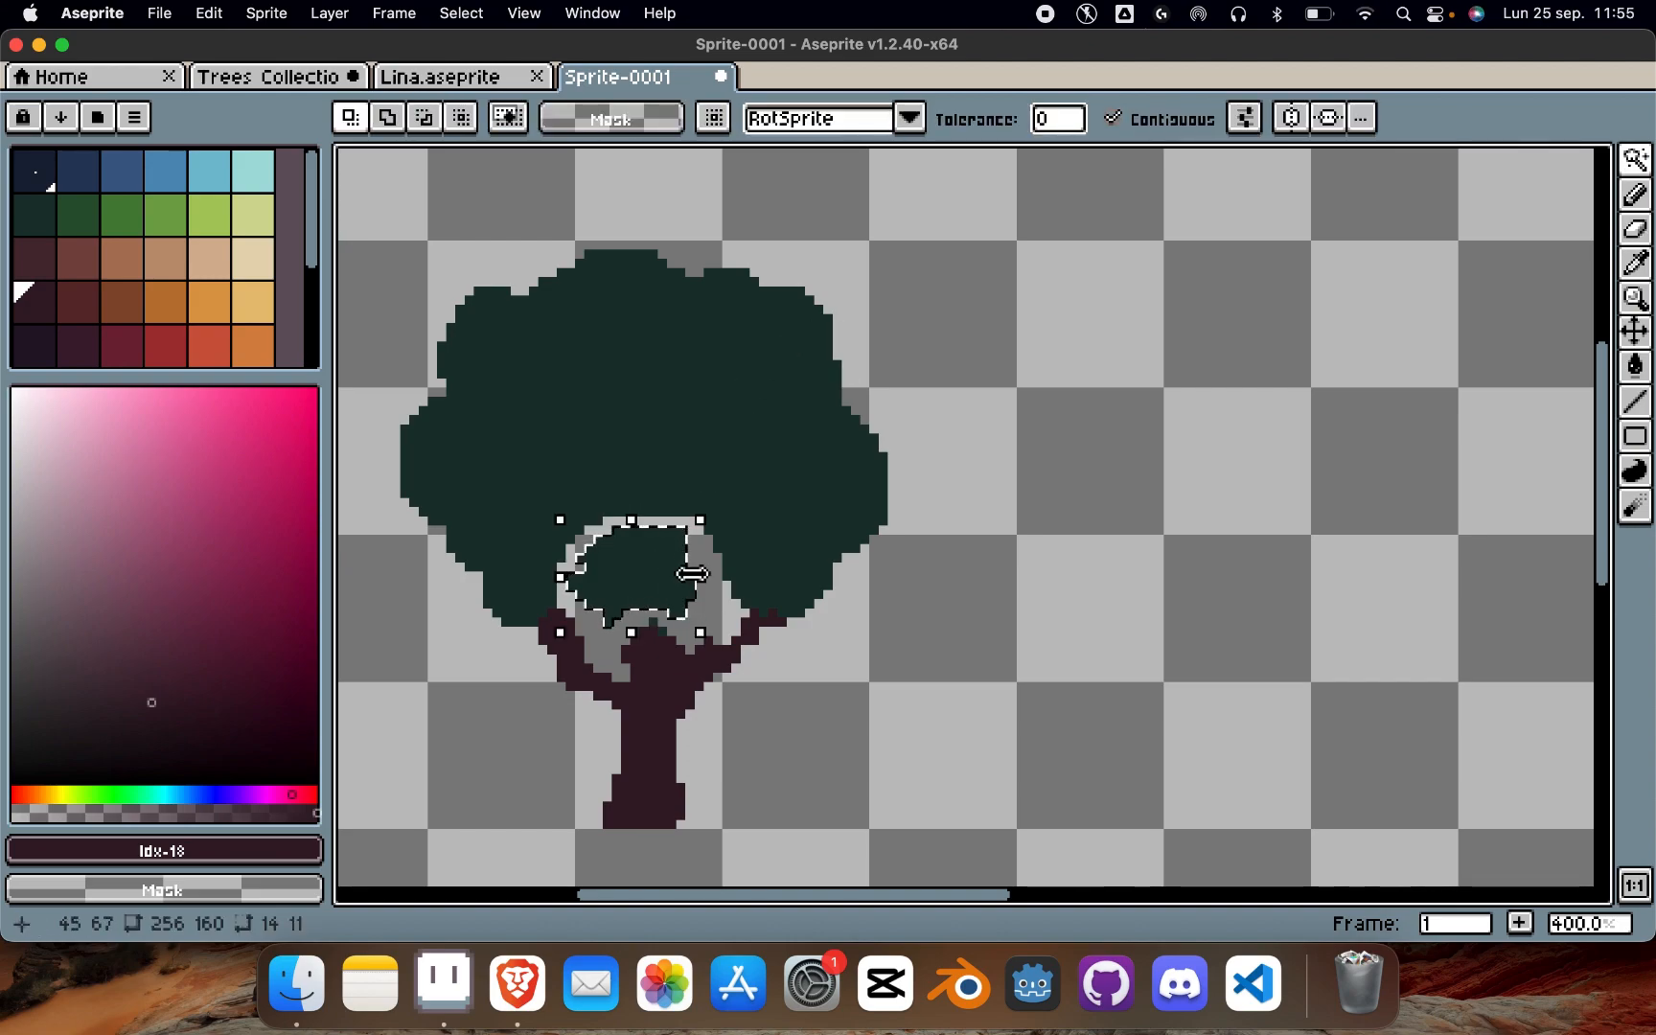
key("Delete")
Step: Extend the dark brown trunk up through the arch and draw two 3 px upper branches into the canopy, undoing the stray dab
key("i")
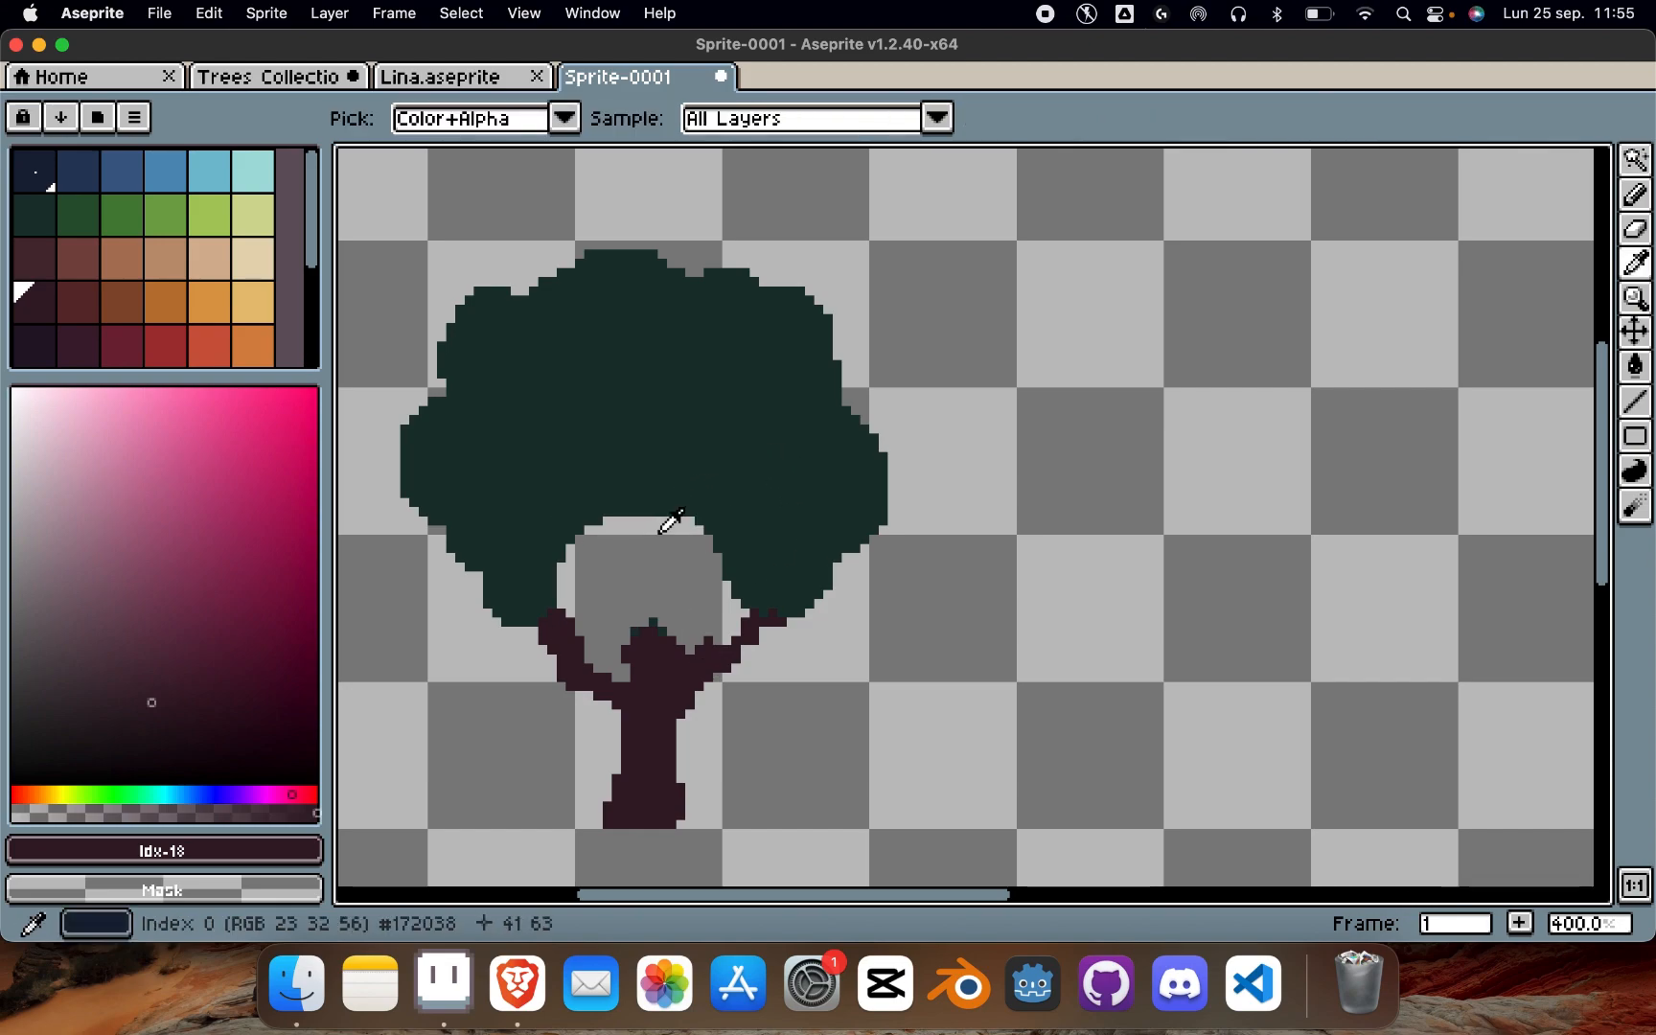
key("b")
mouse_move(643, 551)
left_mouse_down()
mouse_move(652, 650)
mouse_move(625, 570)
mouse_move(636, 533)
mouse_move(693, 527)
mouse_move(744, 489)
left_mouse_up()
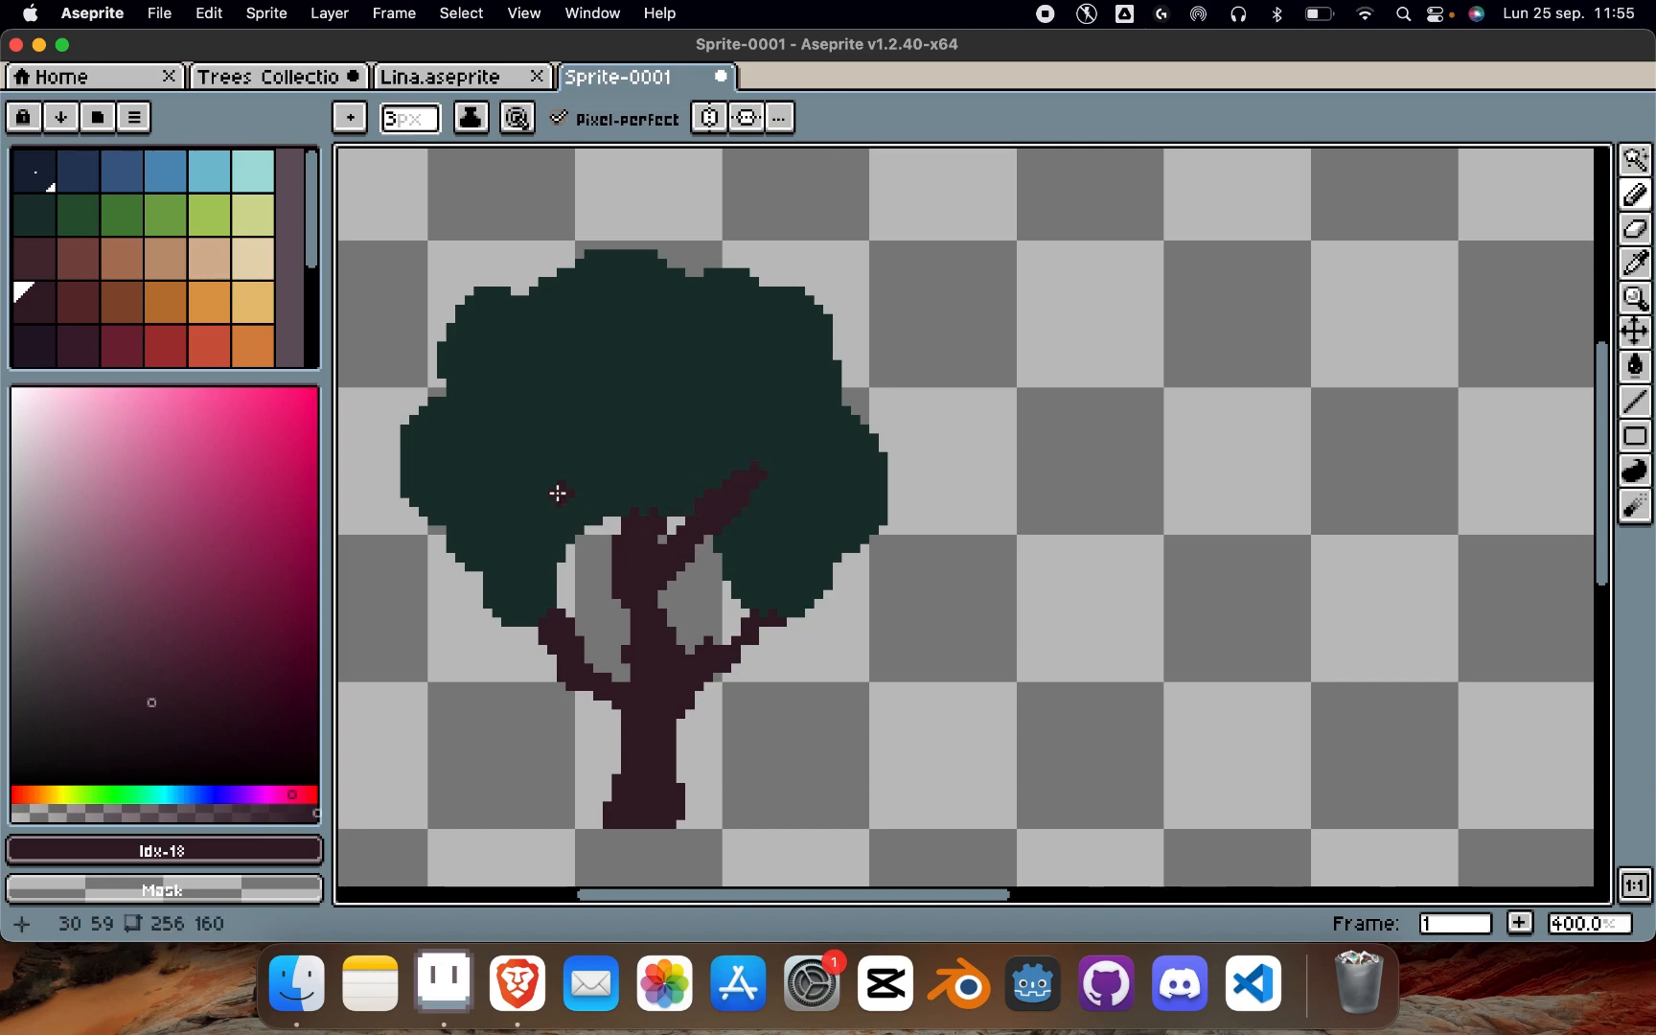
mouse_move(546, 486)
left_mouse_down()
mouse_move(591, 542)
mouse_move(614, 525)
left_mouse_up()
left_click(597, 474)
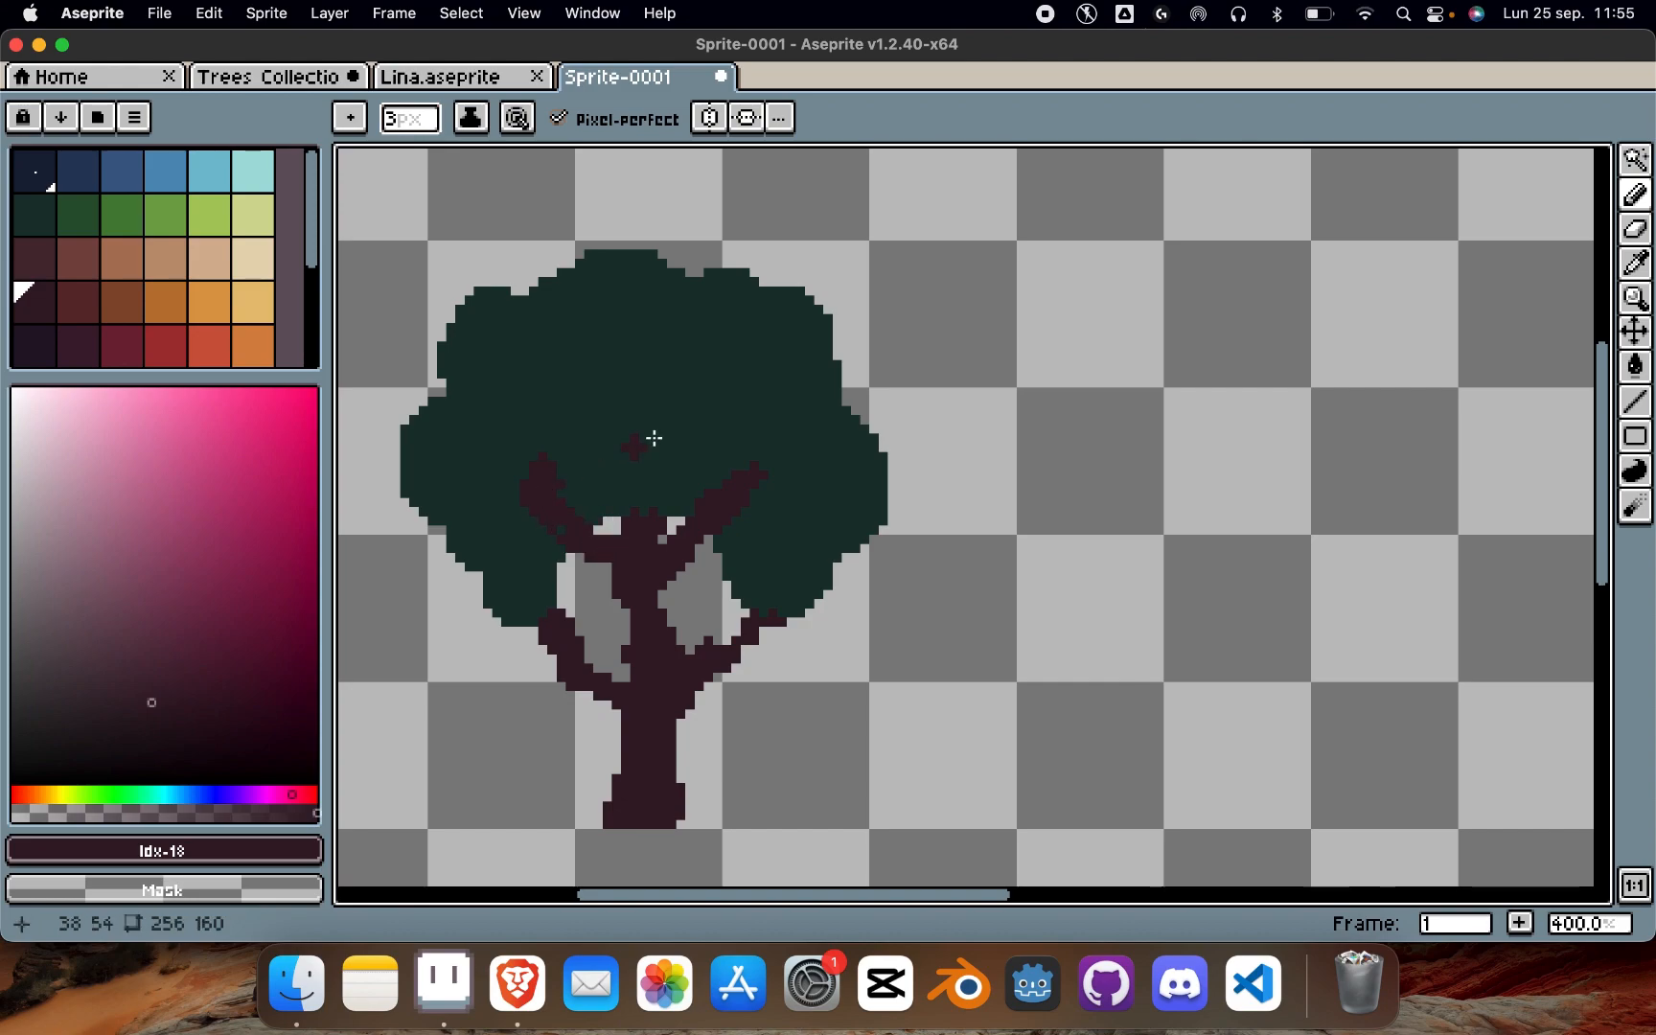
key("ctrl+z")
Step: Paint over parts of the upper branches with dark green (index 6) and rework their visible ends in dark brown
left_click(554, 474, "alt")
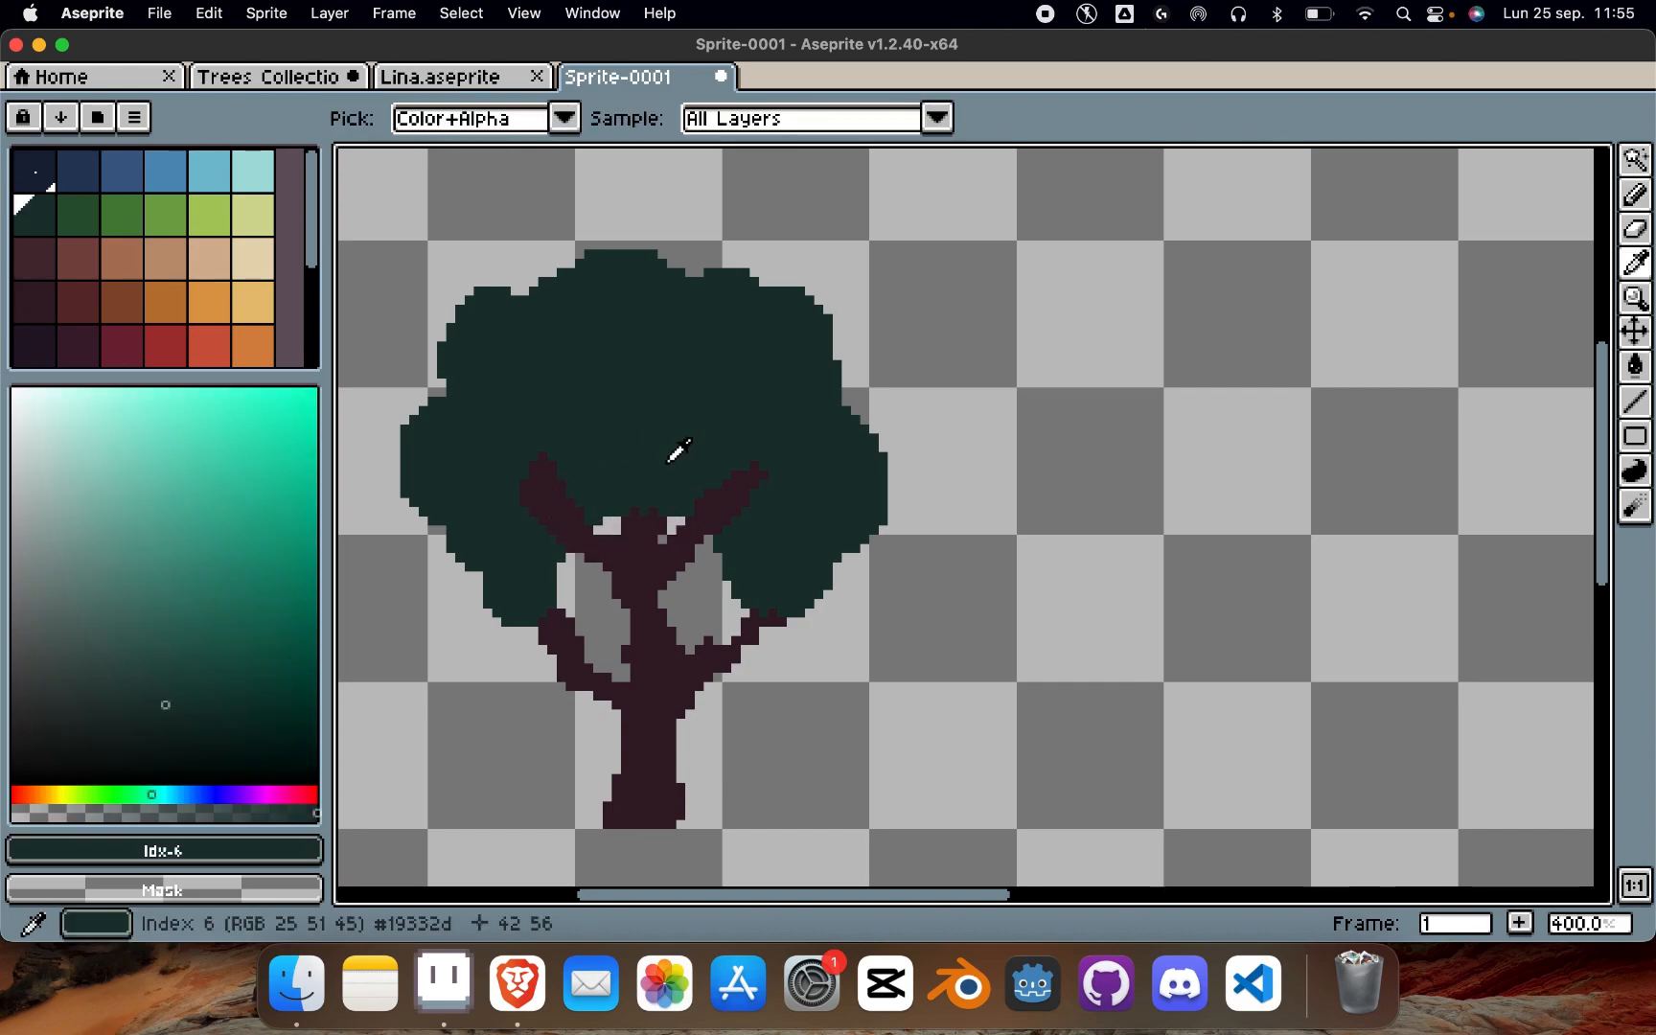
mouse_move(581, 496)
left_mouse_down()
mouse_move(559, 537)
mouse_move(544, 494)
left_mouse_up()
left_click(554, 493, "alt")
mouse_move(765, 484)
left_mouse_down()
mouse_move(820, 497)
mouse_move(736, 477)
mouse_move(755, 473)
left_mouse_up()
left_click(816, 464, "alt")
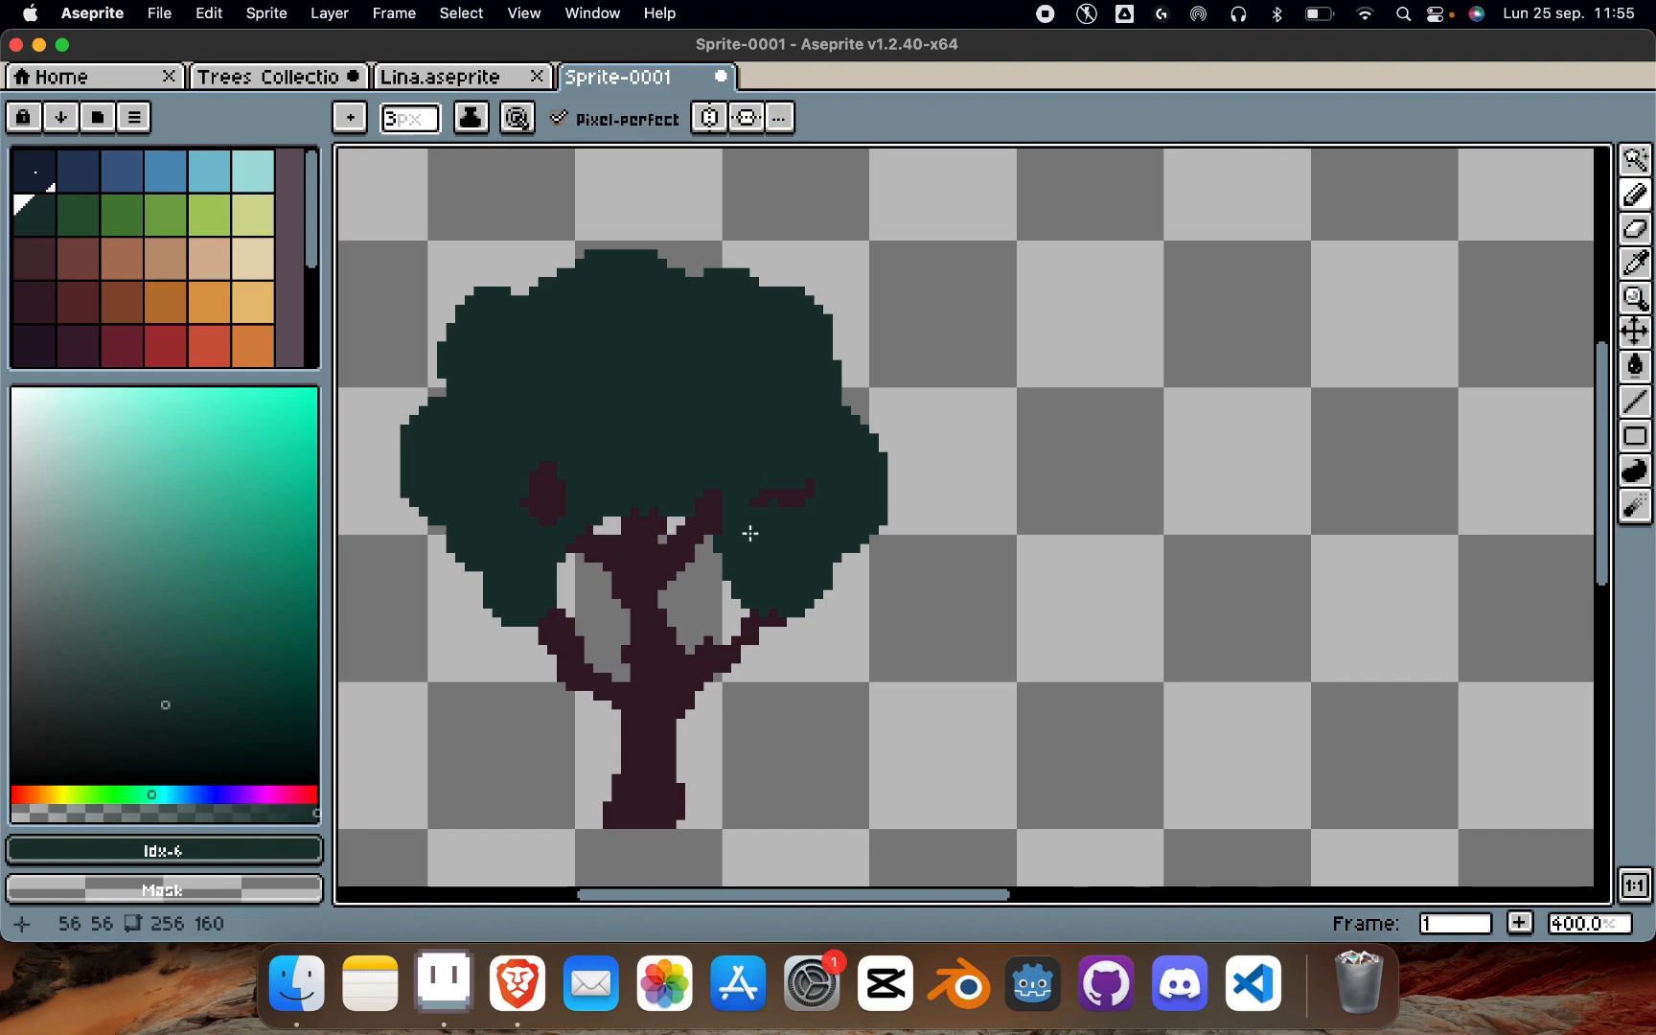
Step: Paint 3 px dark green foliage across the trunk fork, below the lower-left branch and as a lobe on the canopy's lower-left edge
mouse_move(628, 561)
left_mouse_down()
mouse_move(582, 617)
mouse_move(633, 614)
mouse_move(568, 579)
mouse_move(630, 586)
mouse_move(671, 623)
mouse_move(725, 585)
mouse_move(707, 577)
mouse_move(713, 559)
mouse_move(721, 613)
mouse_move(687, 598)
mouse_move(755, 604)
left_mouse_up()
mouse_move(635, 654)
left_mouse_down()
mouse_move(528, 680)
mouse_move(595, 683)
mouse_move(553, 732)
mouse_move(581, 714)
left_mouse_up()
key("e")
left_click(464, 493, "alt")
key("b")
mouse_move(434, 548)
left_mouse_down()
mouse_move(406, 567)
mouse_move(454, 593)
left_mouse_up()
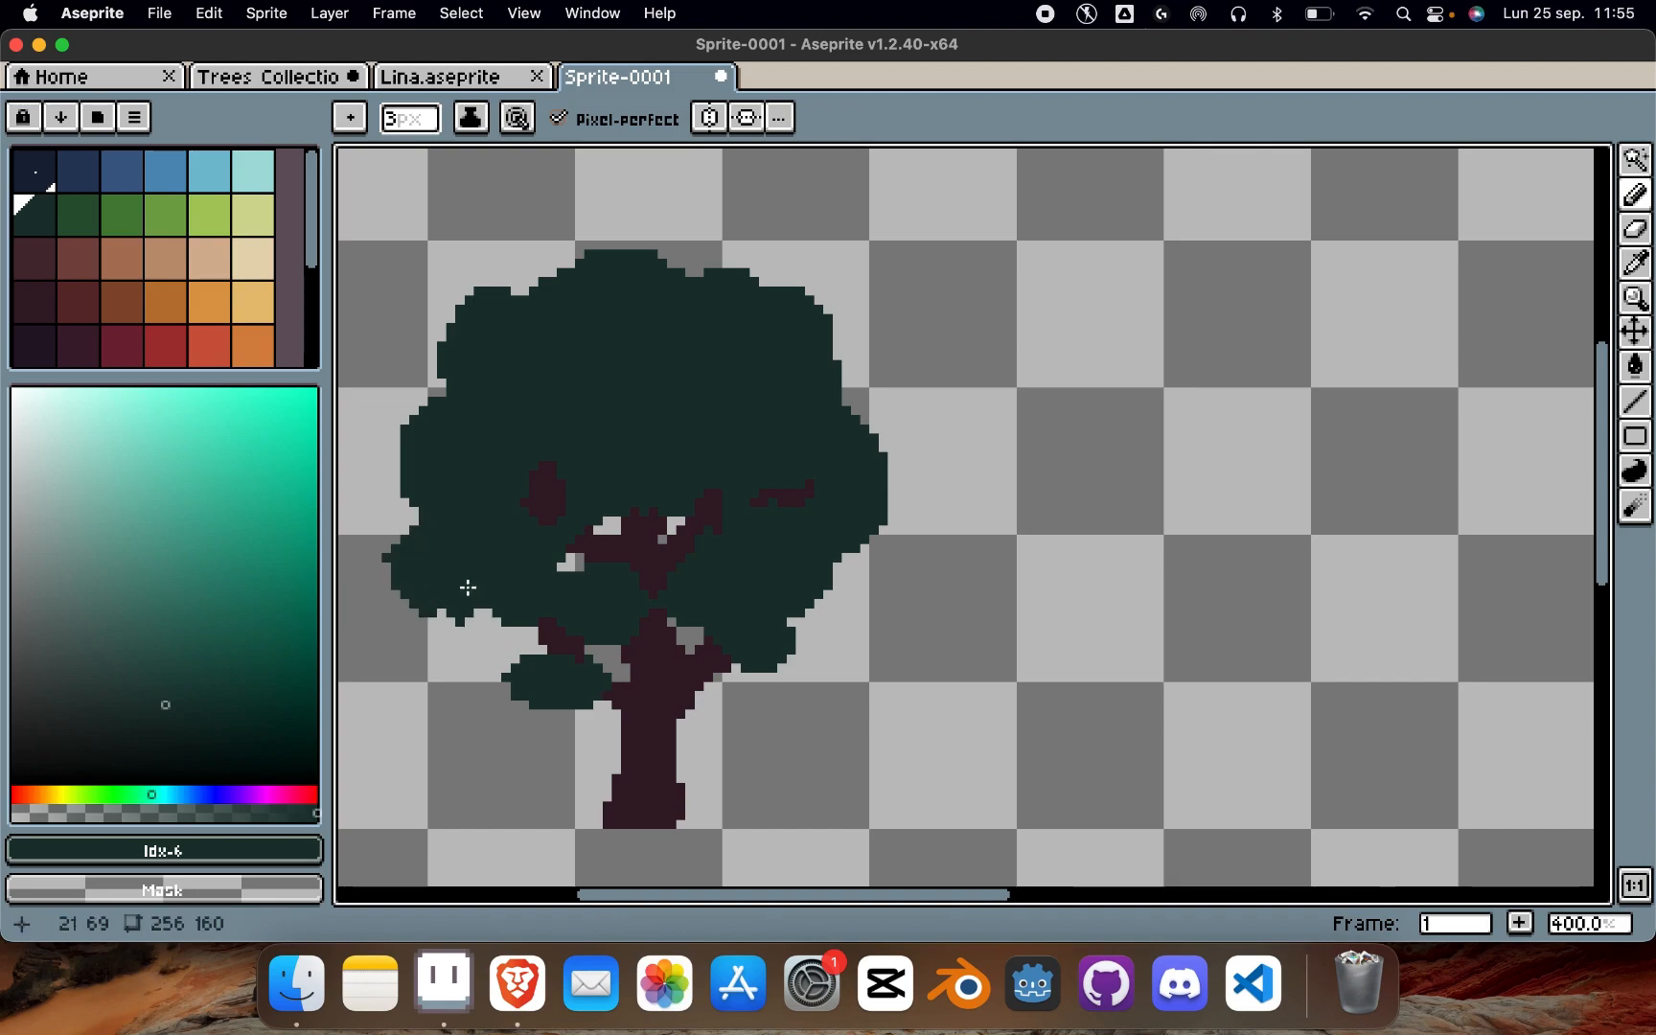
Step: Trim the canopy's upper-left edge with the 1 px eraser to notch the outline between lobes
key("e")
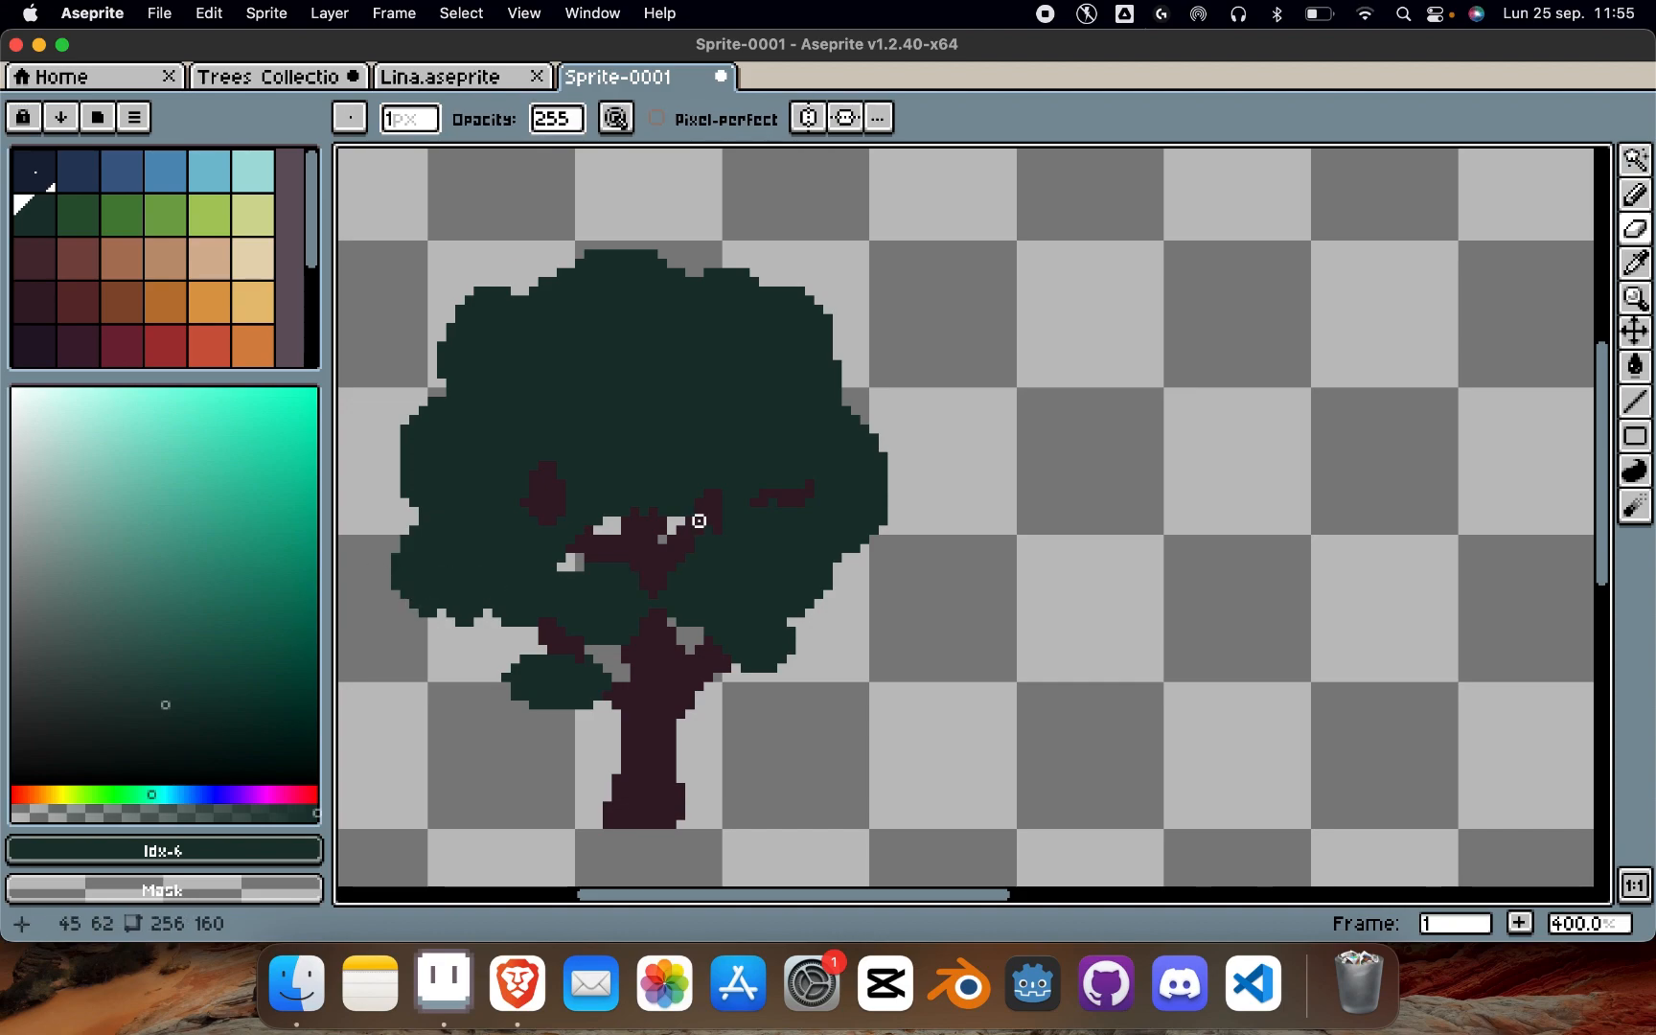
scroll(699, 521, "down", 2)
scroll(695, 517, "up", 2)
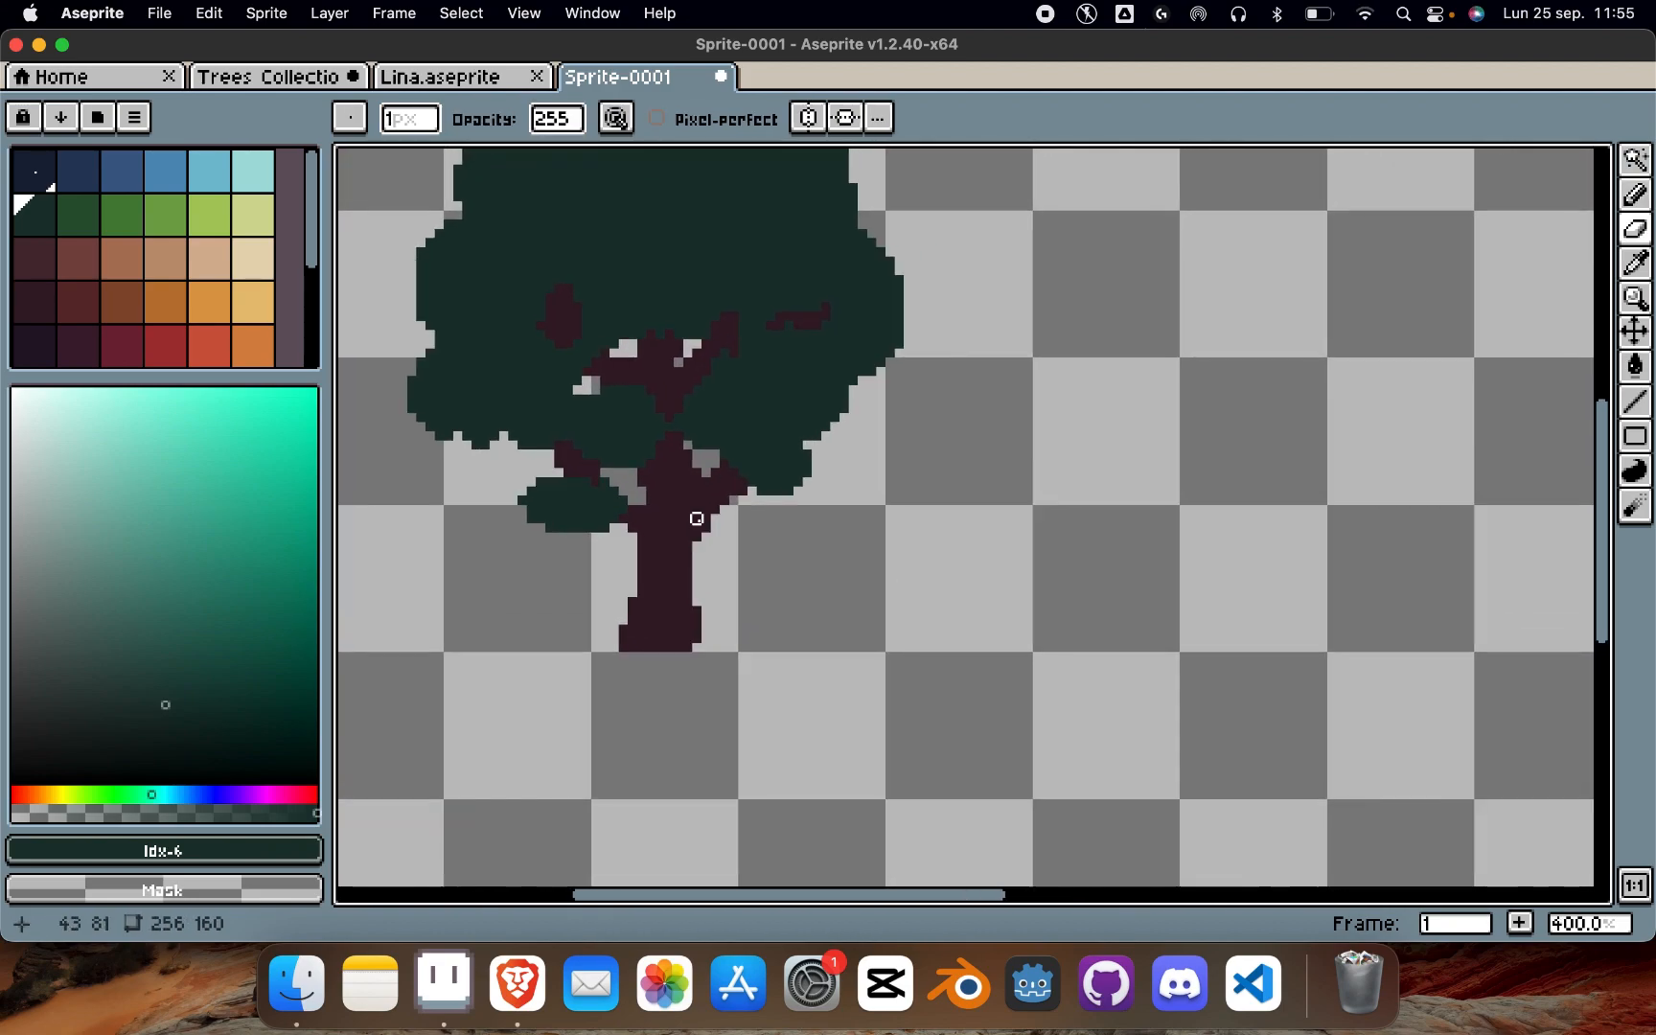
scroll(631, 436, "up", 2)
key("e")
left_click_drag(458, 234, 449, 224)
left_click(449, 244)
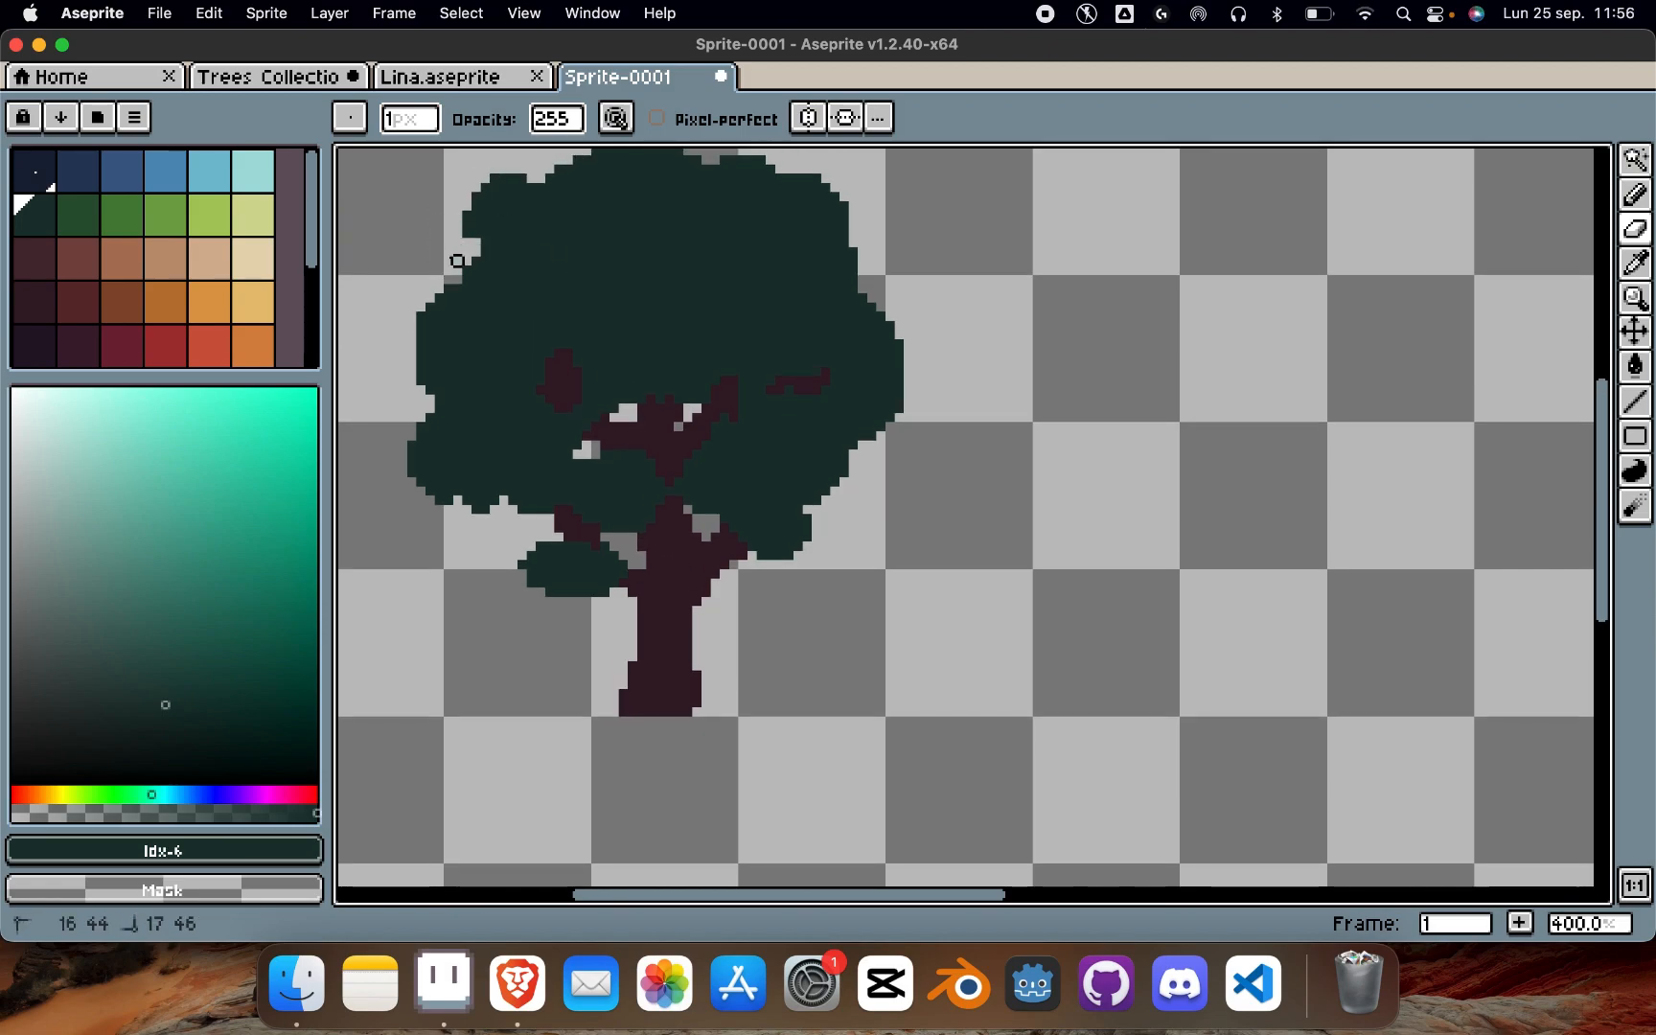
Step: Paint a curved mid-green (index 7) patch in the centre of the canopy above the branches
scroll(702, 279, "up", 5)
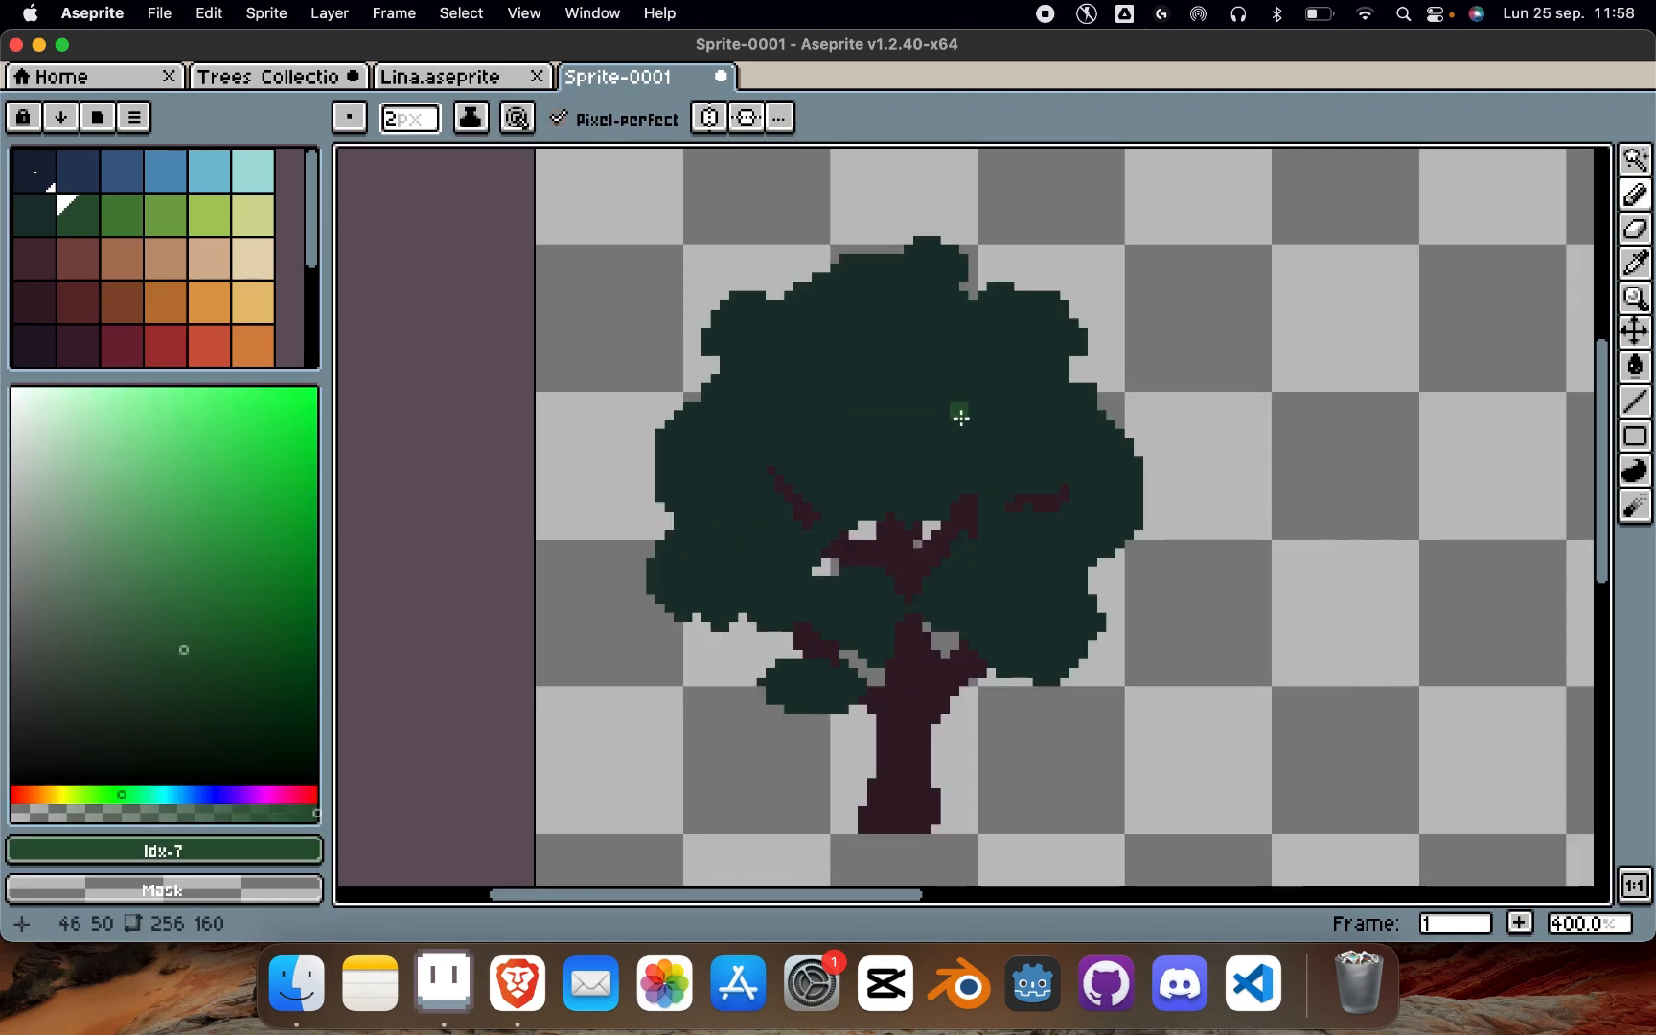
mouse_move(959, 425)
left_mouse_down()
mouse_move(882, 449)
mouse_move(844, 433)
left_mouse_up()
left_click(889, 453)
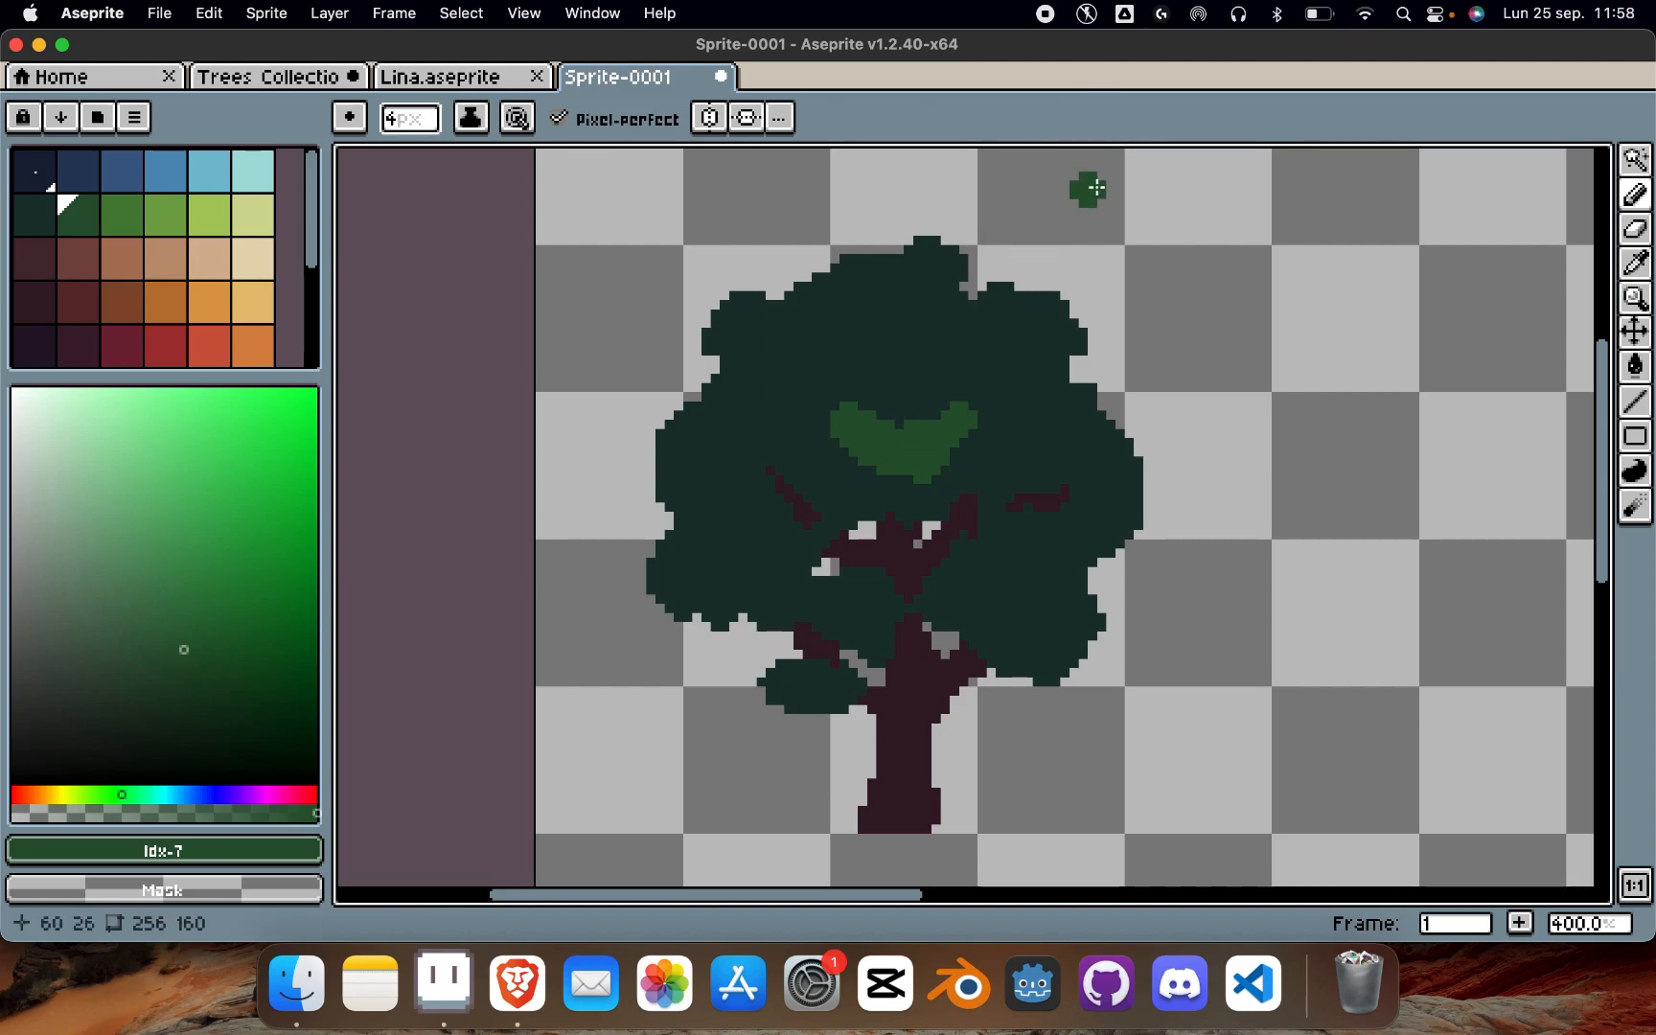
left_click_drag(1092, 177, 1023, 312)
left_click_drag(1123, 180, 970, 355)
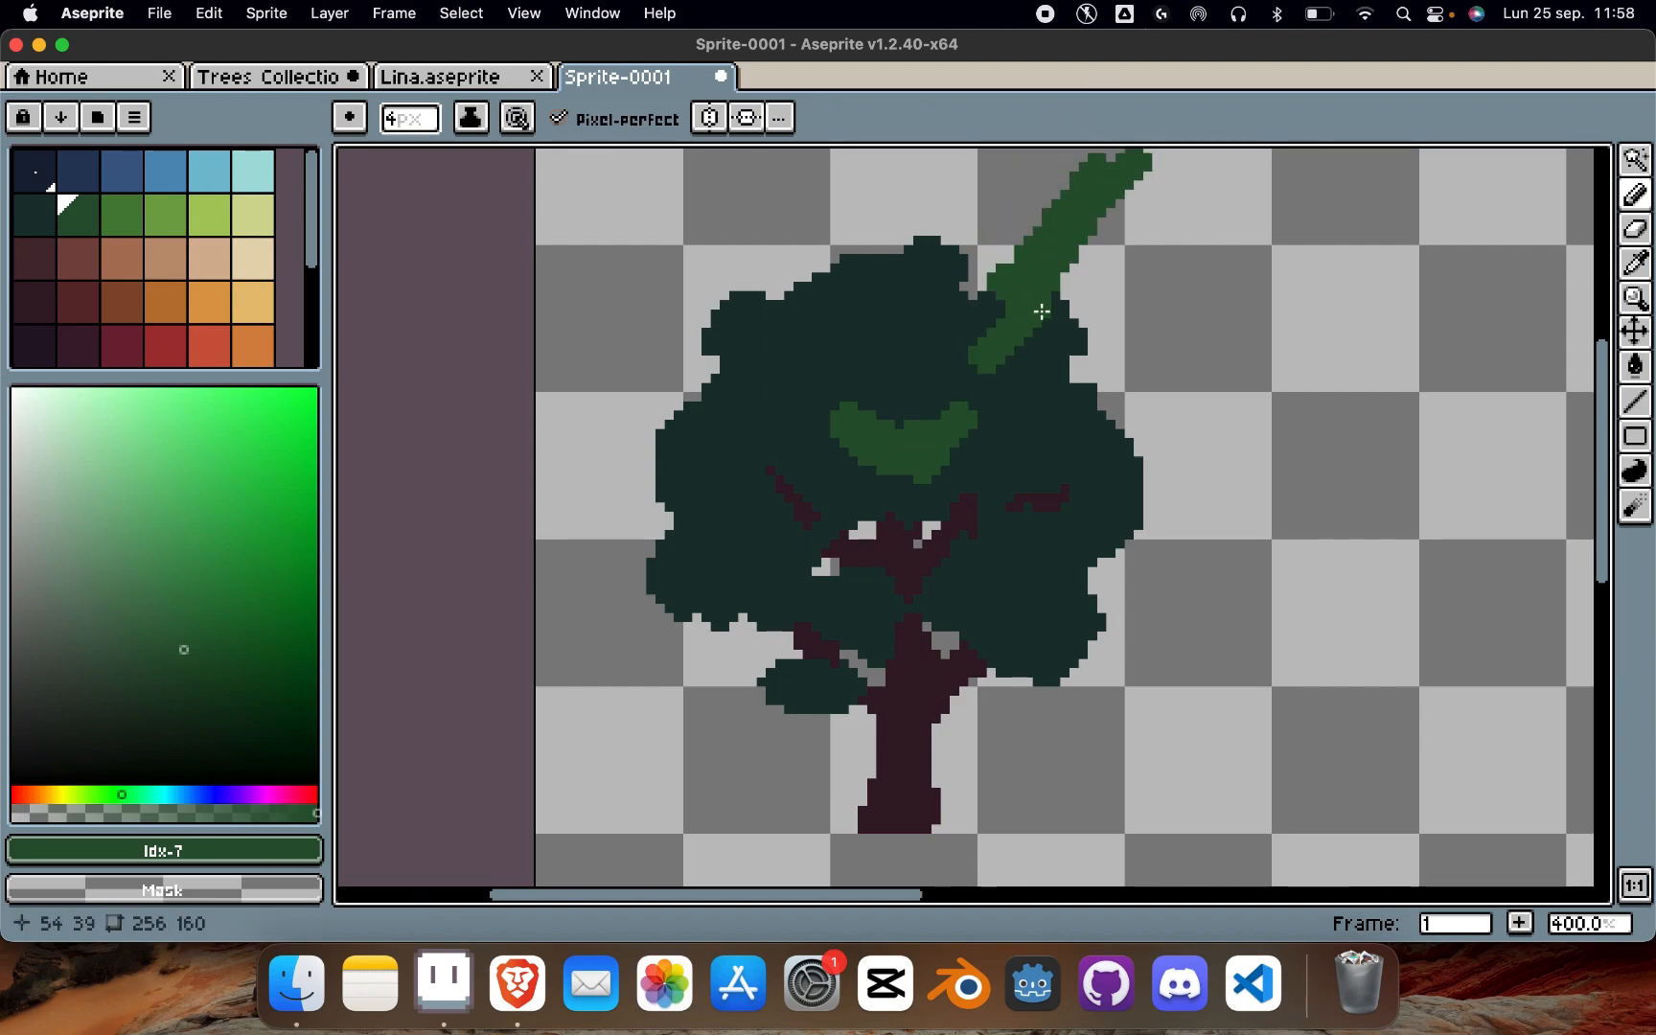
key("ctrl+z")
key("v")
key("ctrl+z")
key("b")
mouse_move(1241, 184)
left_mouse_down()
mouse_move(1053, 342)
mouse_move(1082, 338)
mouse_move(1233, 192)
mouse_move(1125, 279)
mouse_move(1212, 207)
mouse_move(1147, 240)
left_mouse_up()
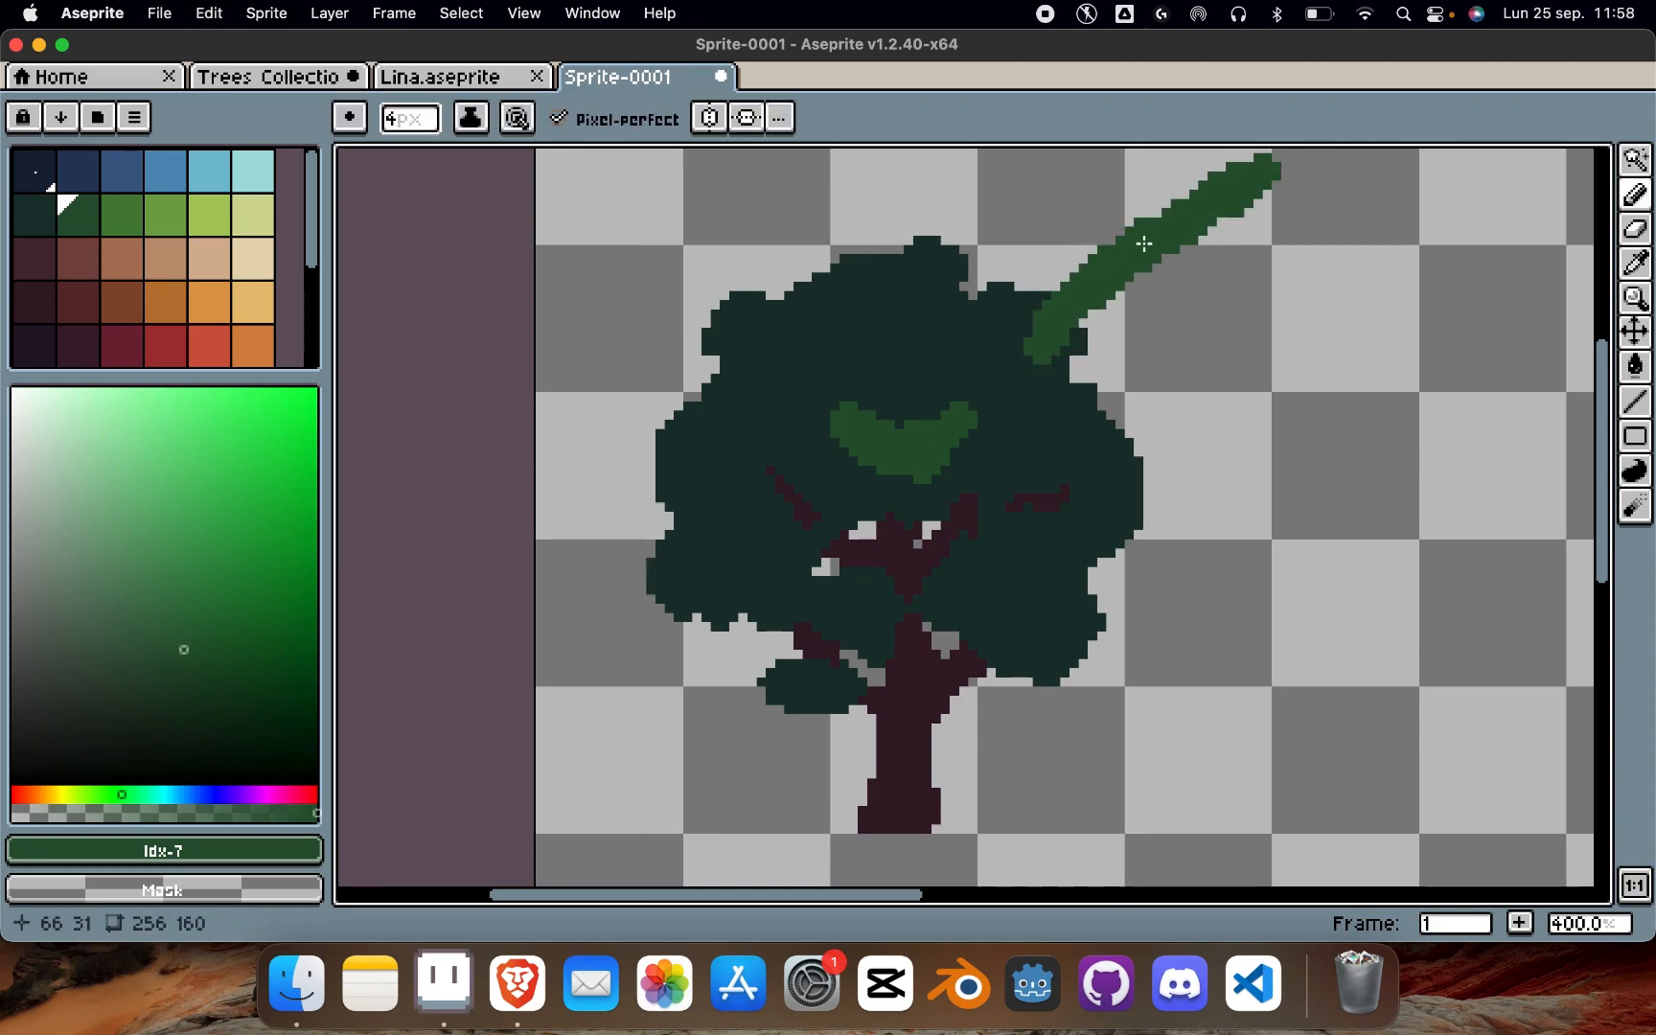
key("super+z")
key("super+z")
key("b")
left_click(1028, 469)
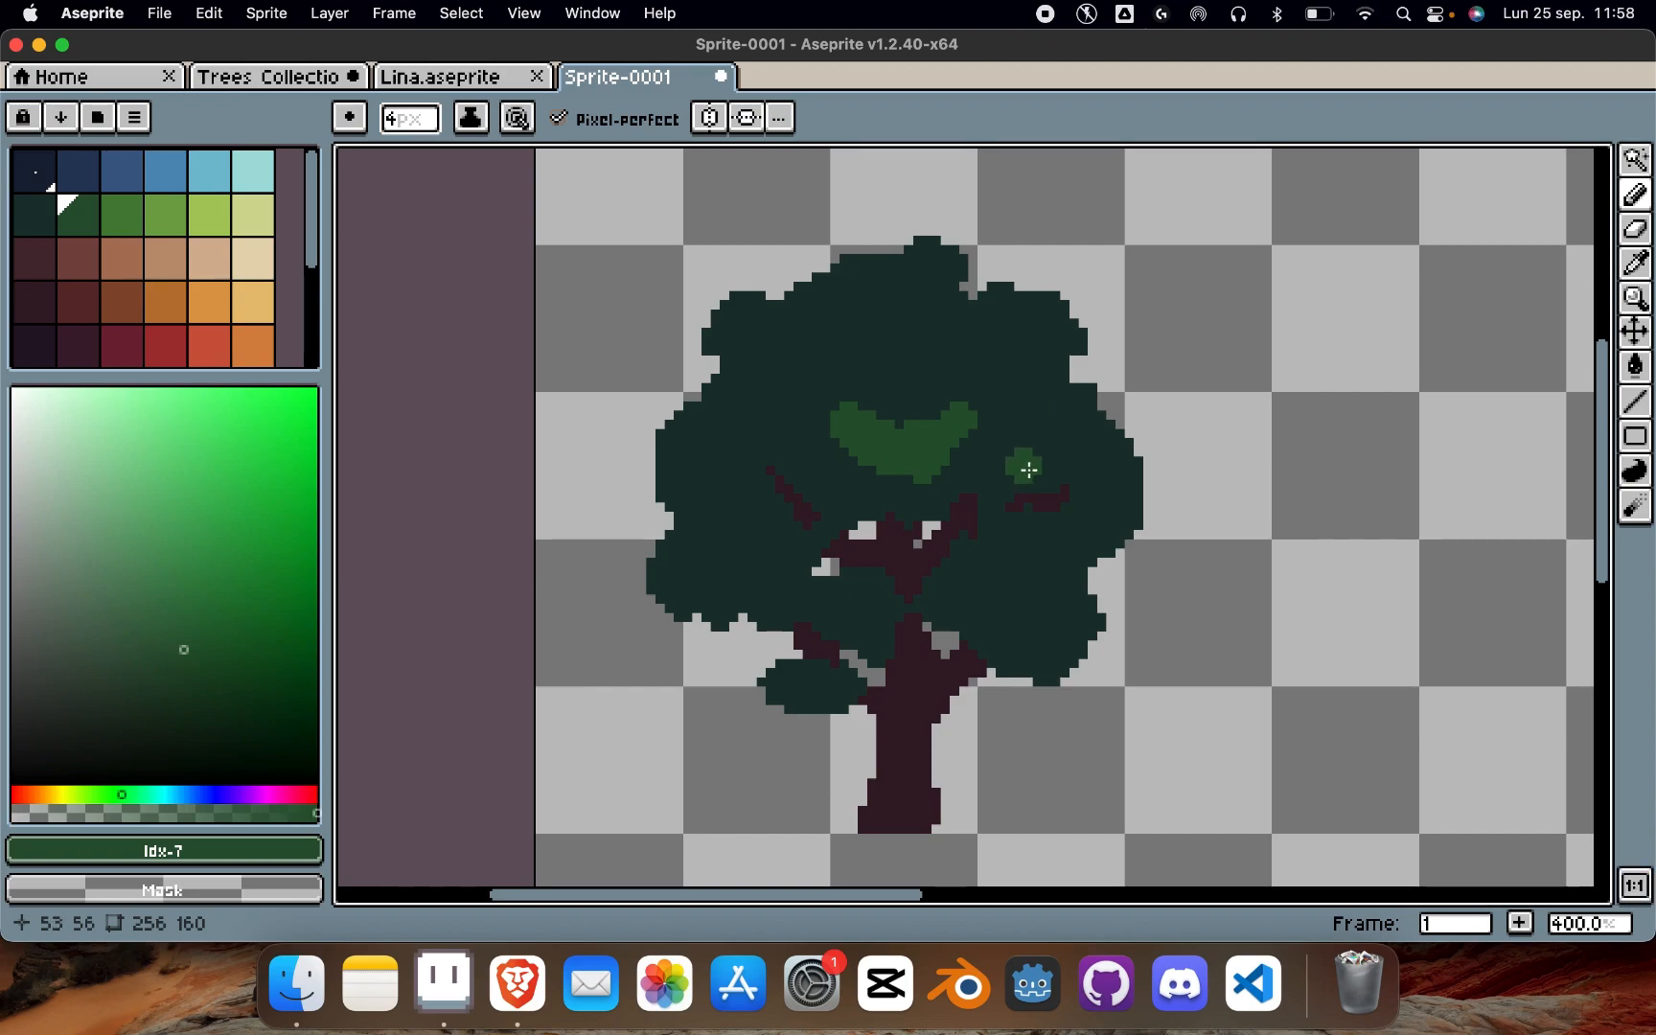
key("super+z")
Step: Paint 4 px mid-green patches on the canopy's right edge, lower-right lobe, left side lobes and the small clump beside the trunk
left_click(1107, 483)
left_click_drag(1090, 477, 1112, 458)
mouse_move(988, 602)
left_mouse_down()
mouse_move(1023, 617)
mouse_move(1046, 591)
mouse_move(1024, 573)
left_mouse_up()
left_click(799, 590)
left_click_drag(796, 551, 719, 475)
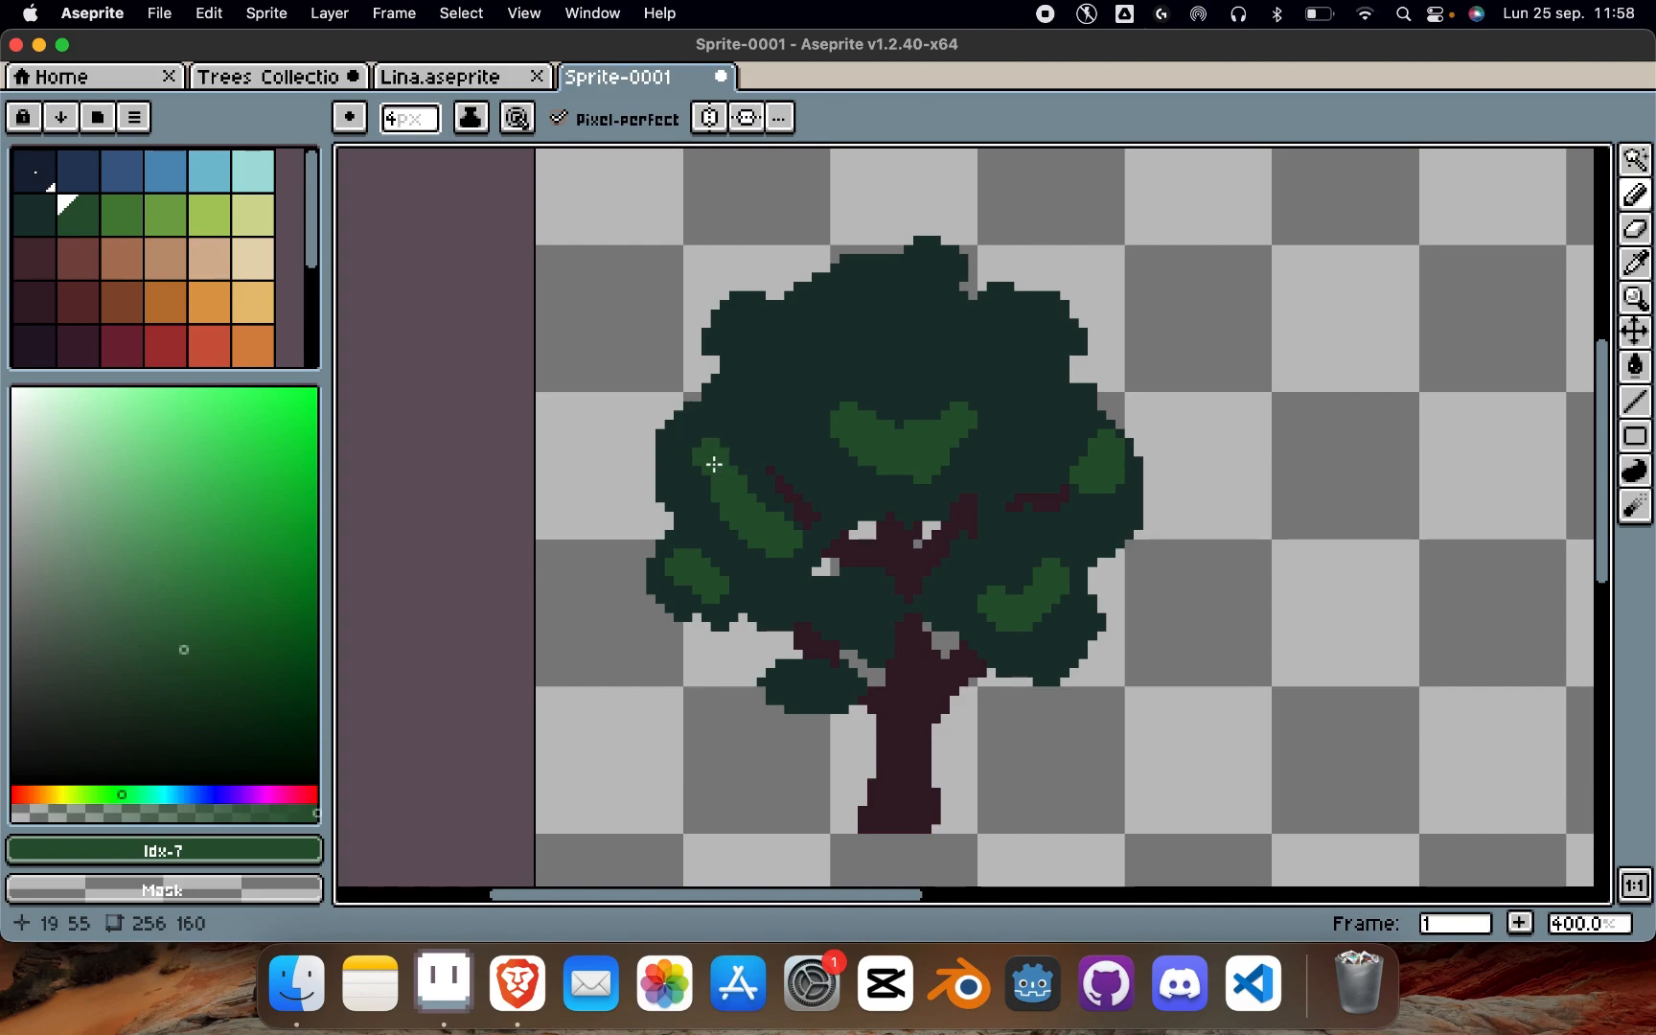
left_click_drag(721, 473, 679, 433)
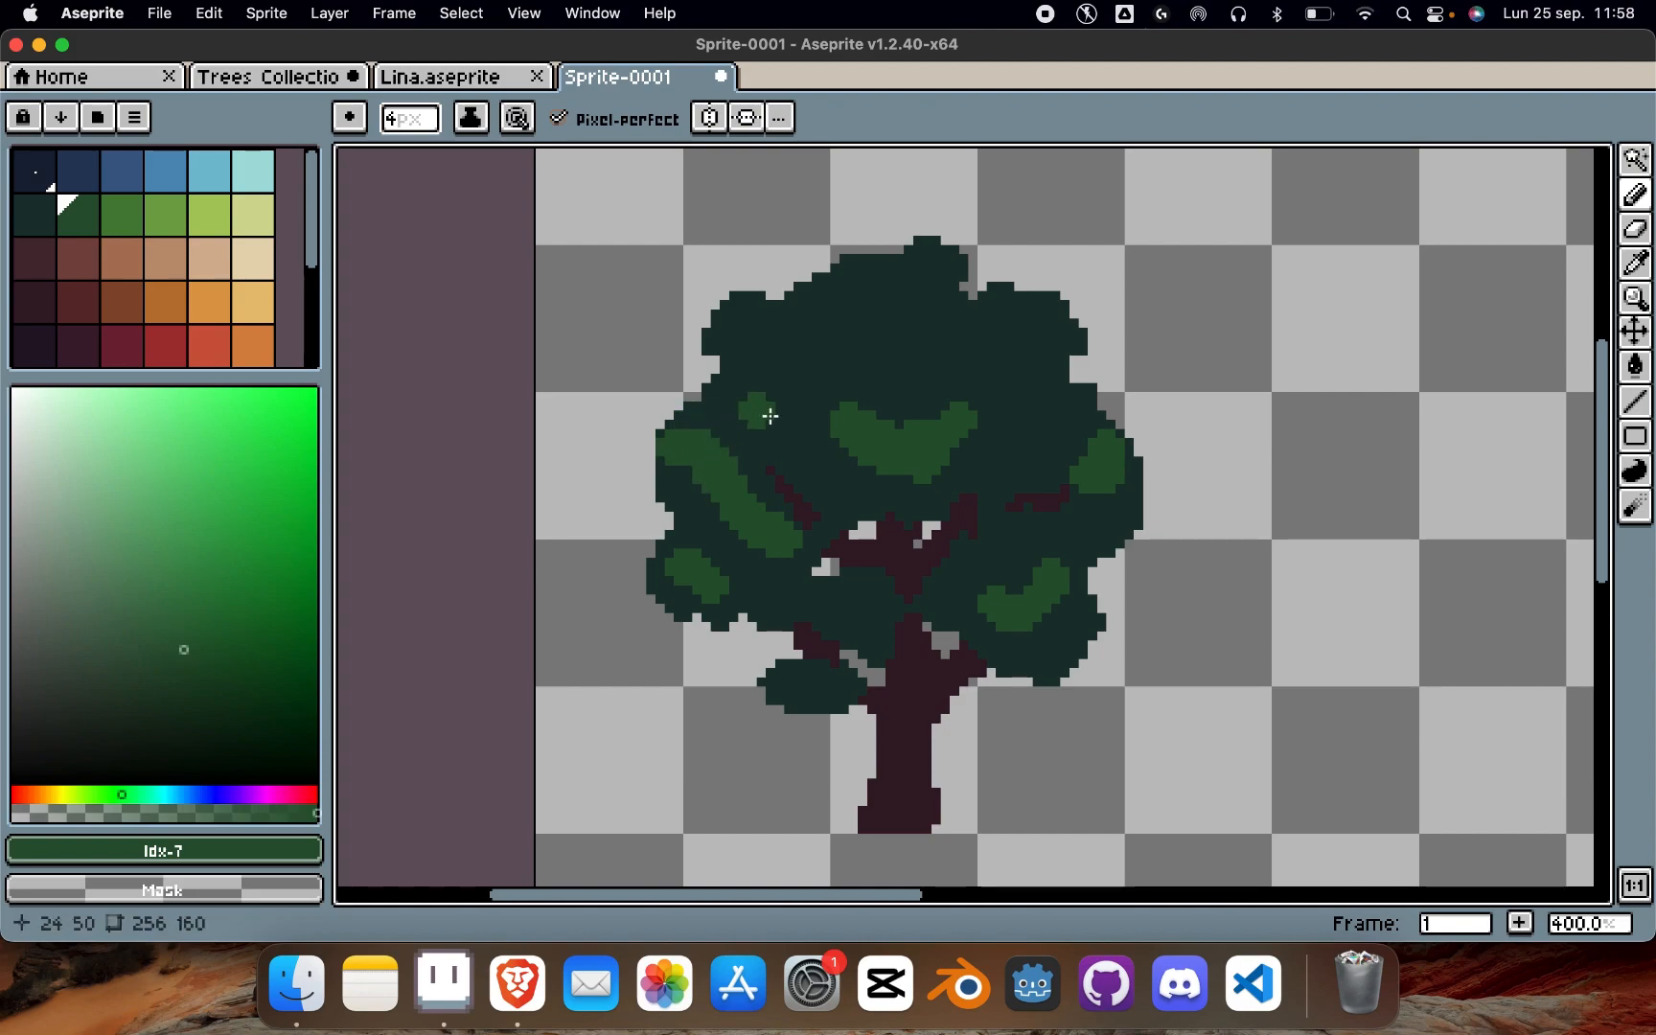
mouse_move(759, 500)
left_mouse_down()
mouse_move(839, 522)
mouse_move(861, 497)
mouse_move(854, 448)
left_mouse_up()
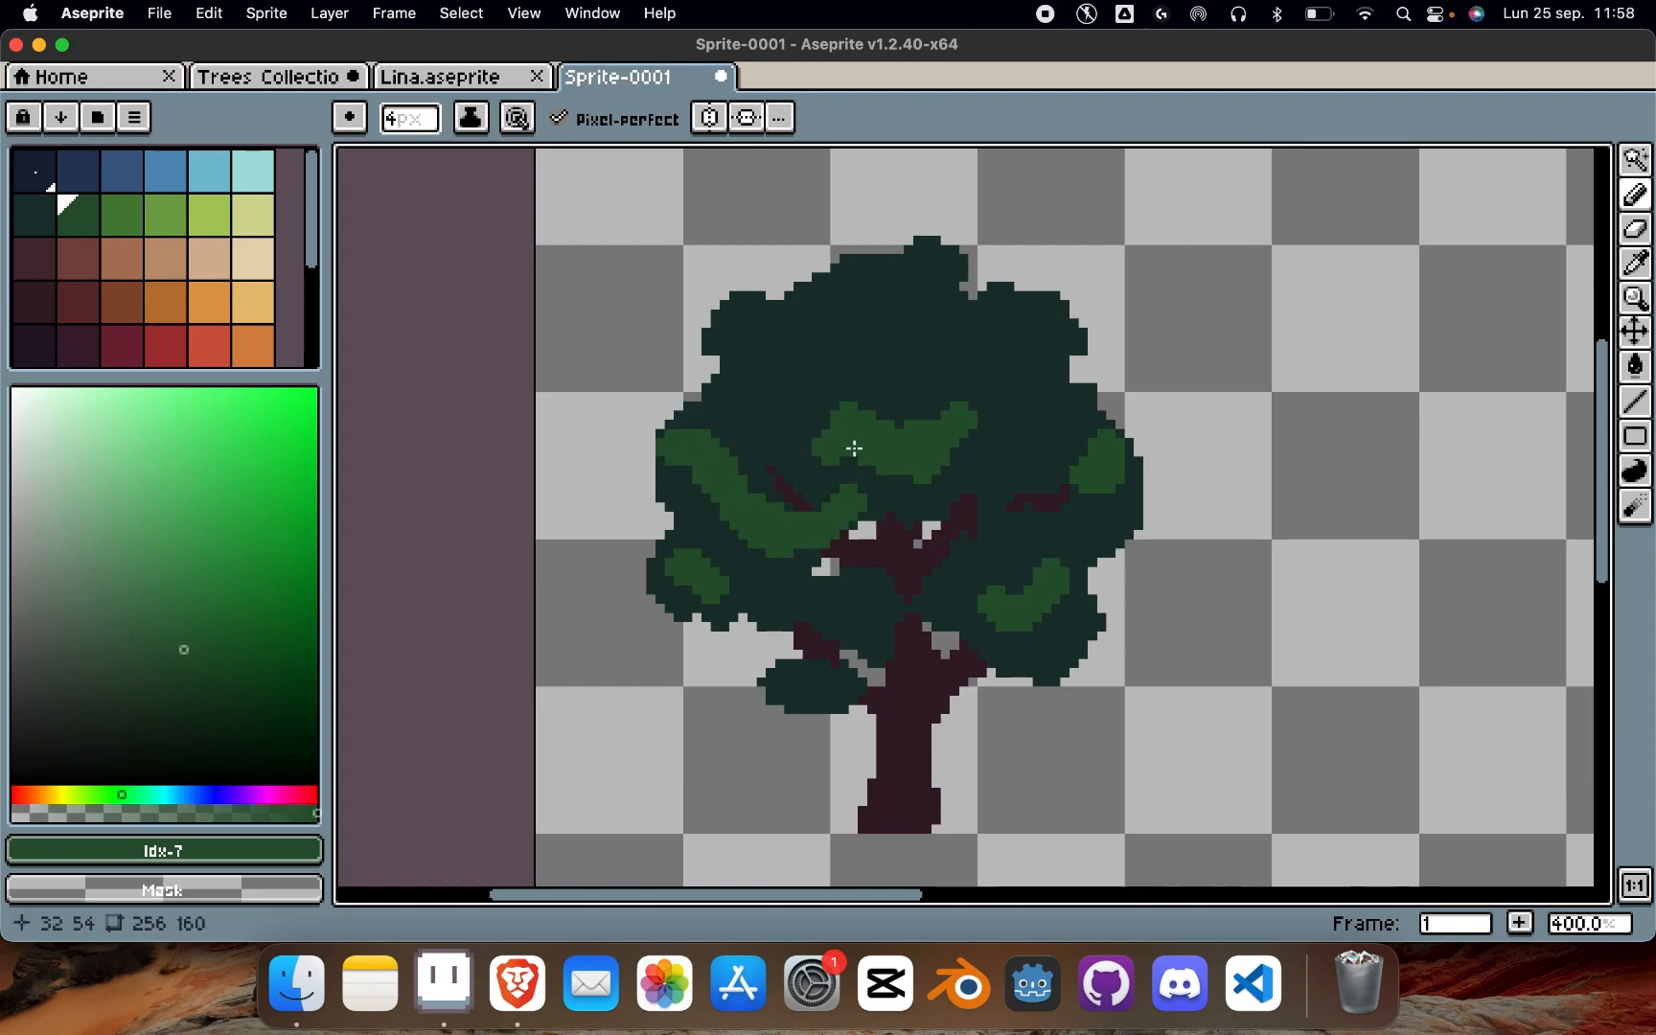
left_click_drag(786, 696, 787, 686)
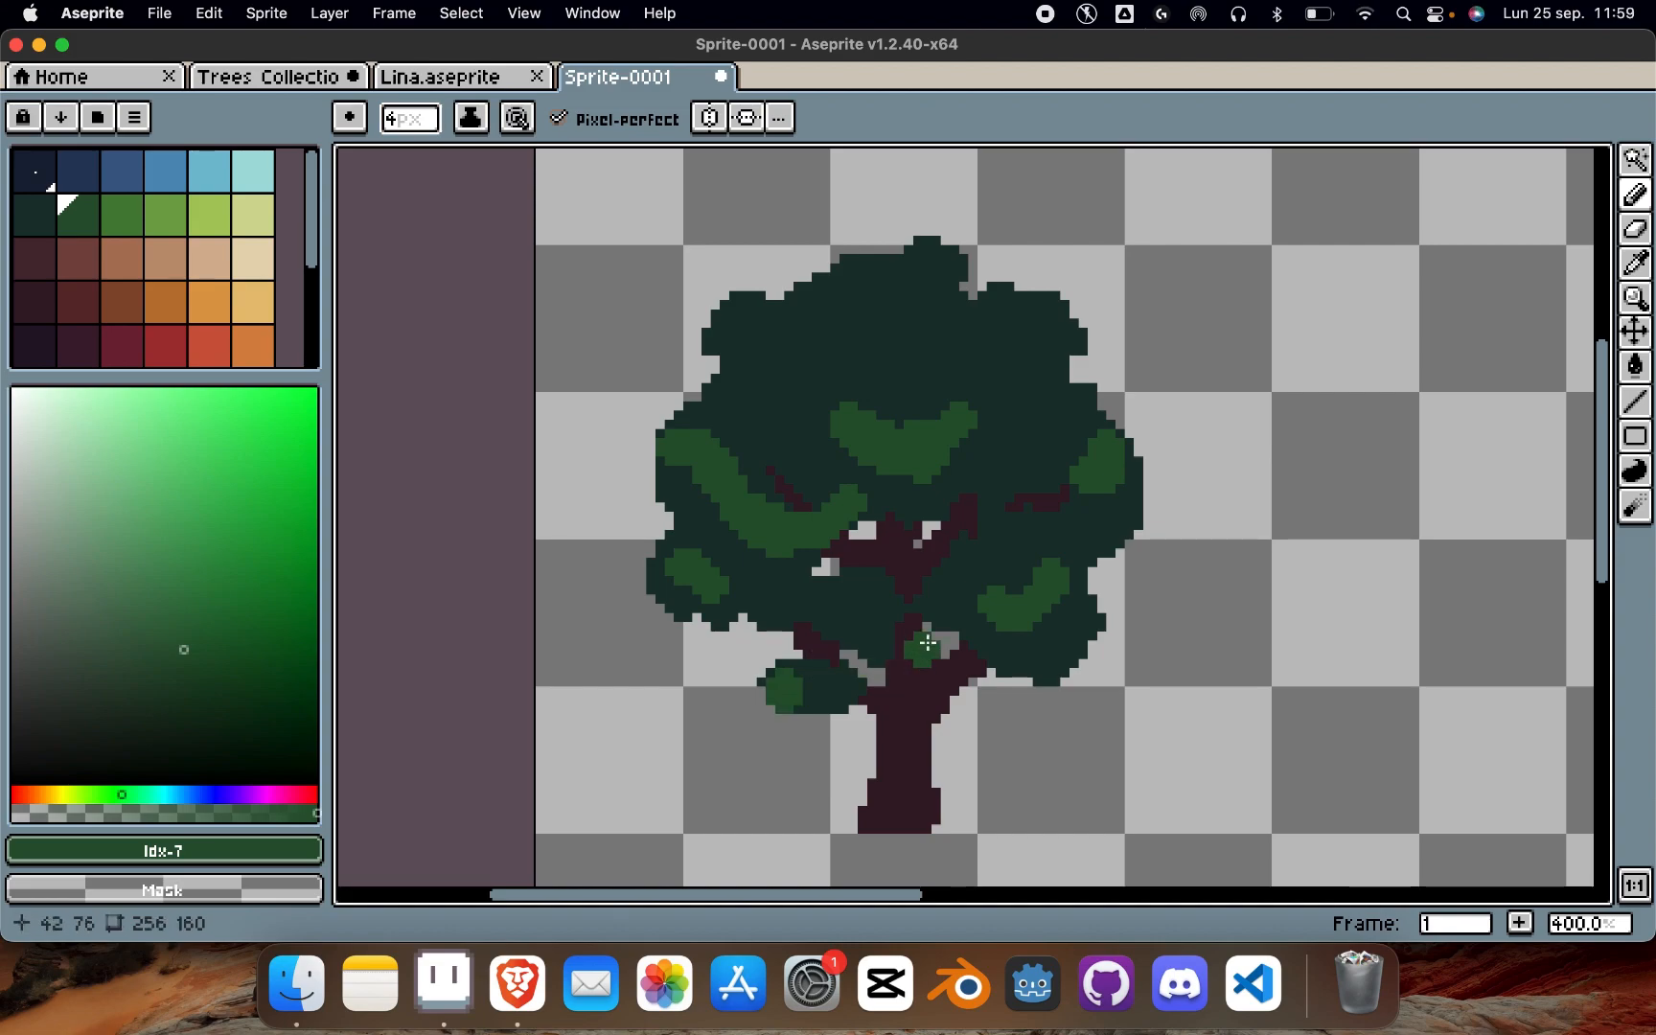
Step: Add mid-green patches to the canopy's upper-left and upper-right lobes and merge them with the central patch
mouse_move(777, 344)
left_mouse_down()
mouse_move(803, 371)
mouse_move(757, 373)
mouse_move(795, 396)
left_mouse_up()
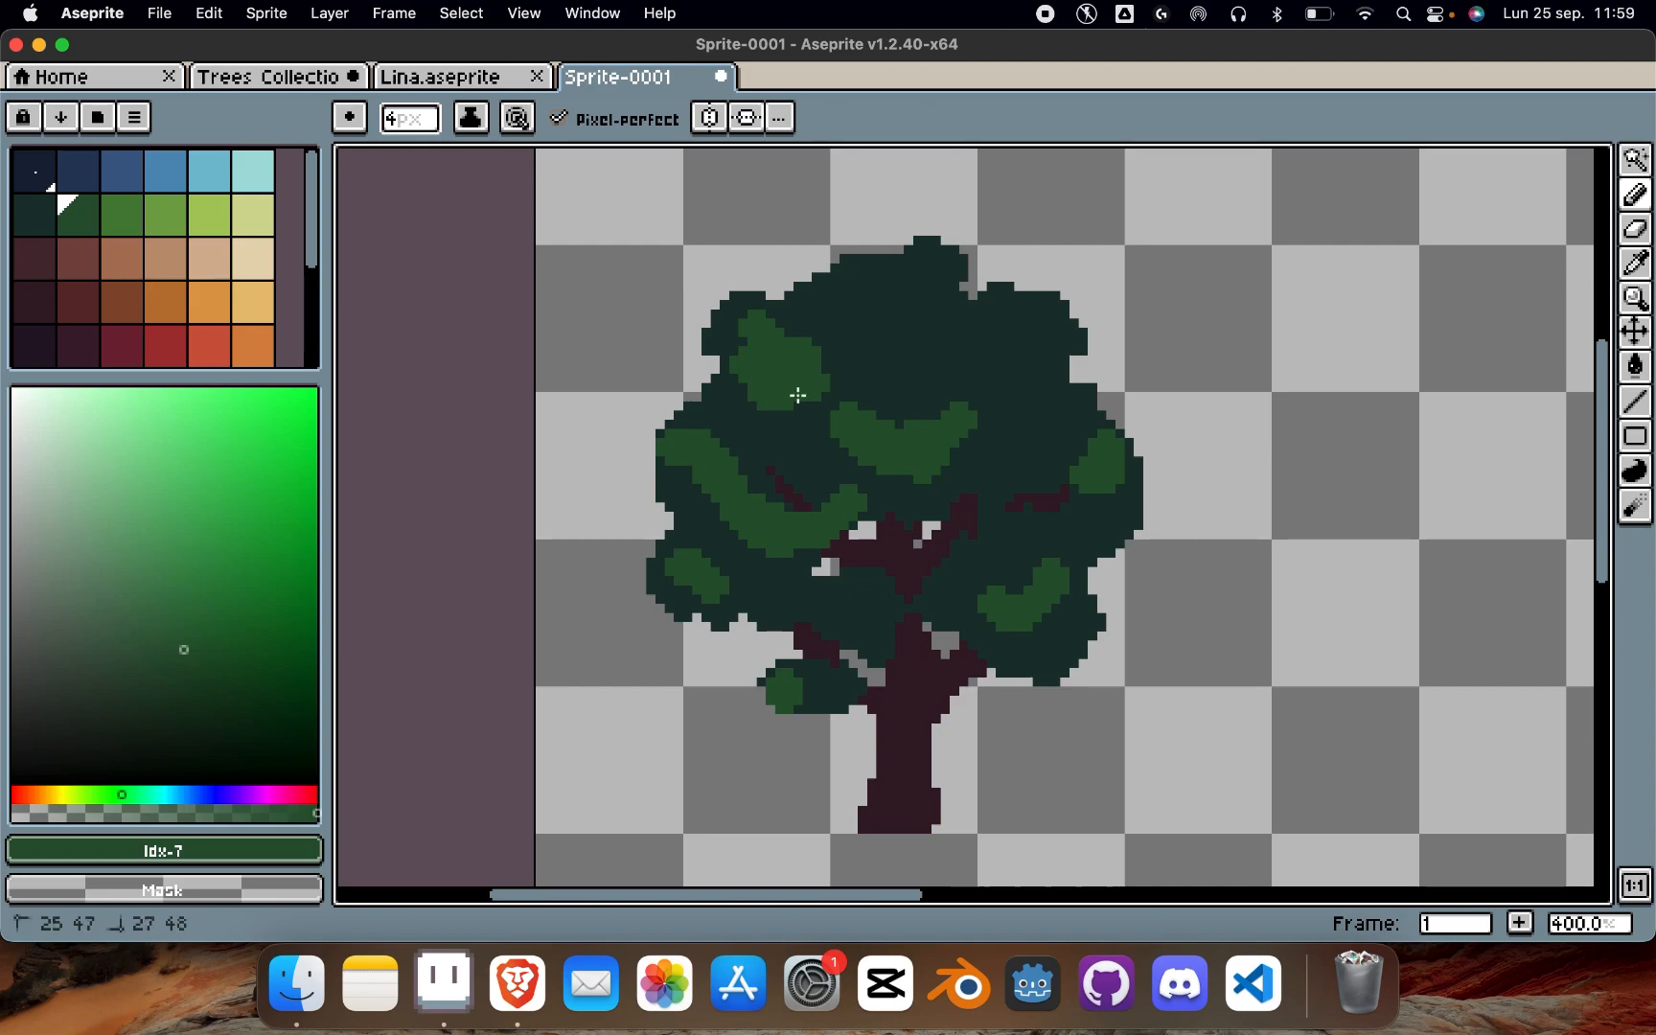
mouse_move(997, 381)
left_mouse_down()
mouse_move(1032, 406)
mouse_move(1012, 379)
mouse_move(1040, 401)
mouse_move(979, 424)
mouse_move(1016, 415)
mouse_move(977, 442)
mouse_move(1023, 432)
left_mouse_up()
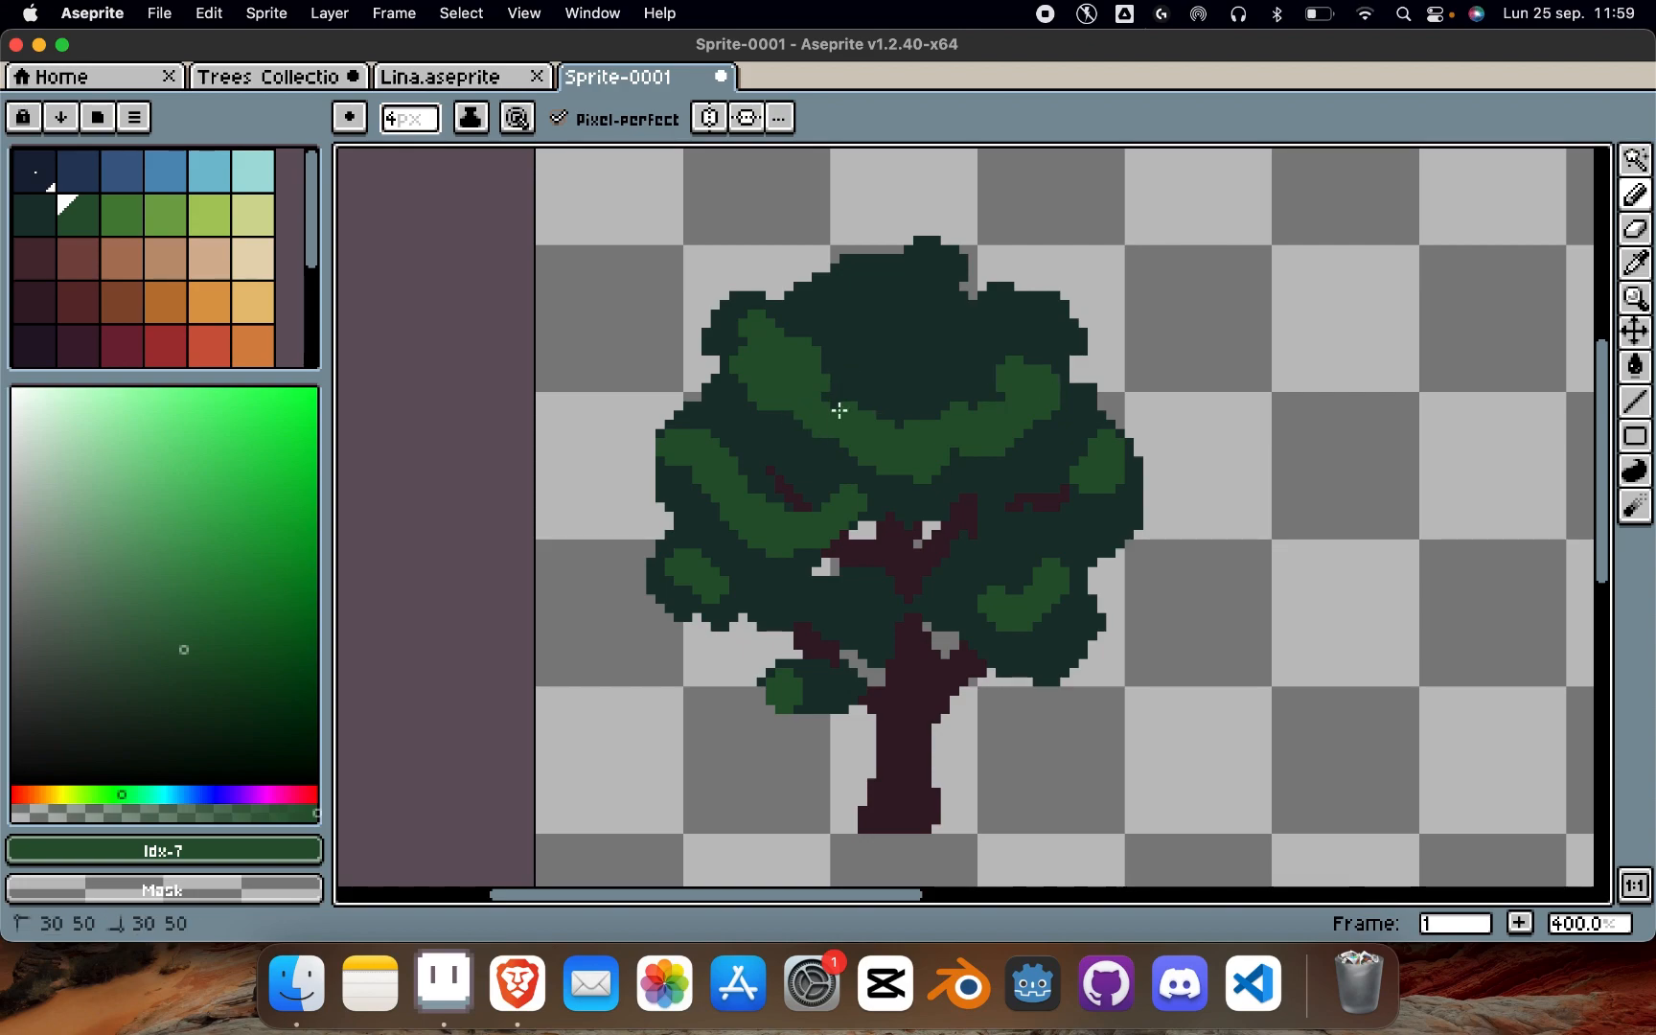
left_click_drag(867, 403, 914, 419)
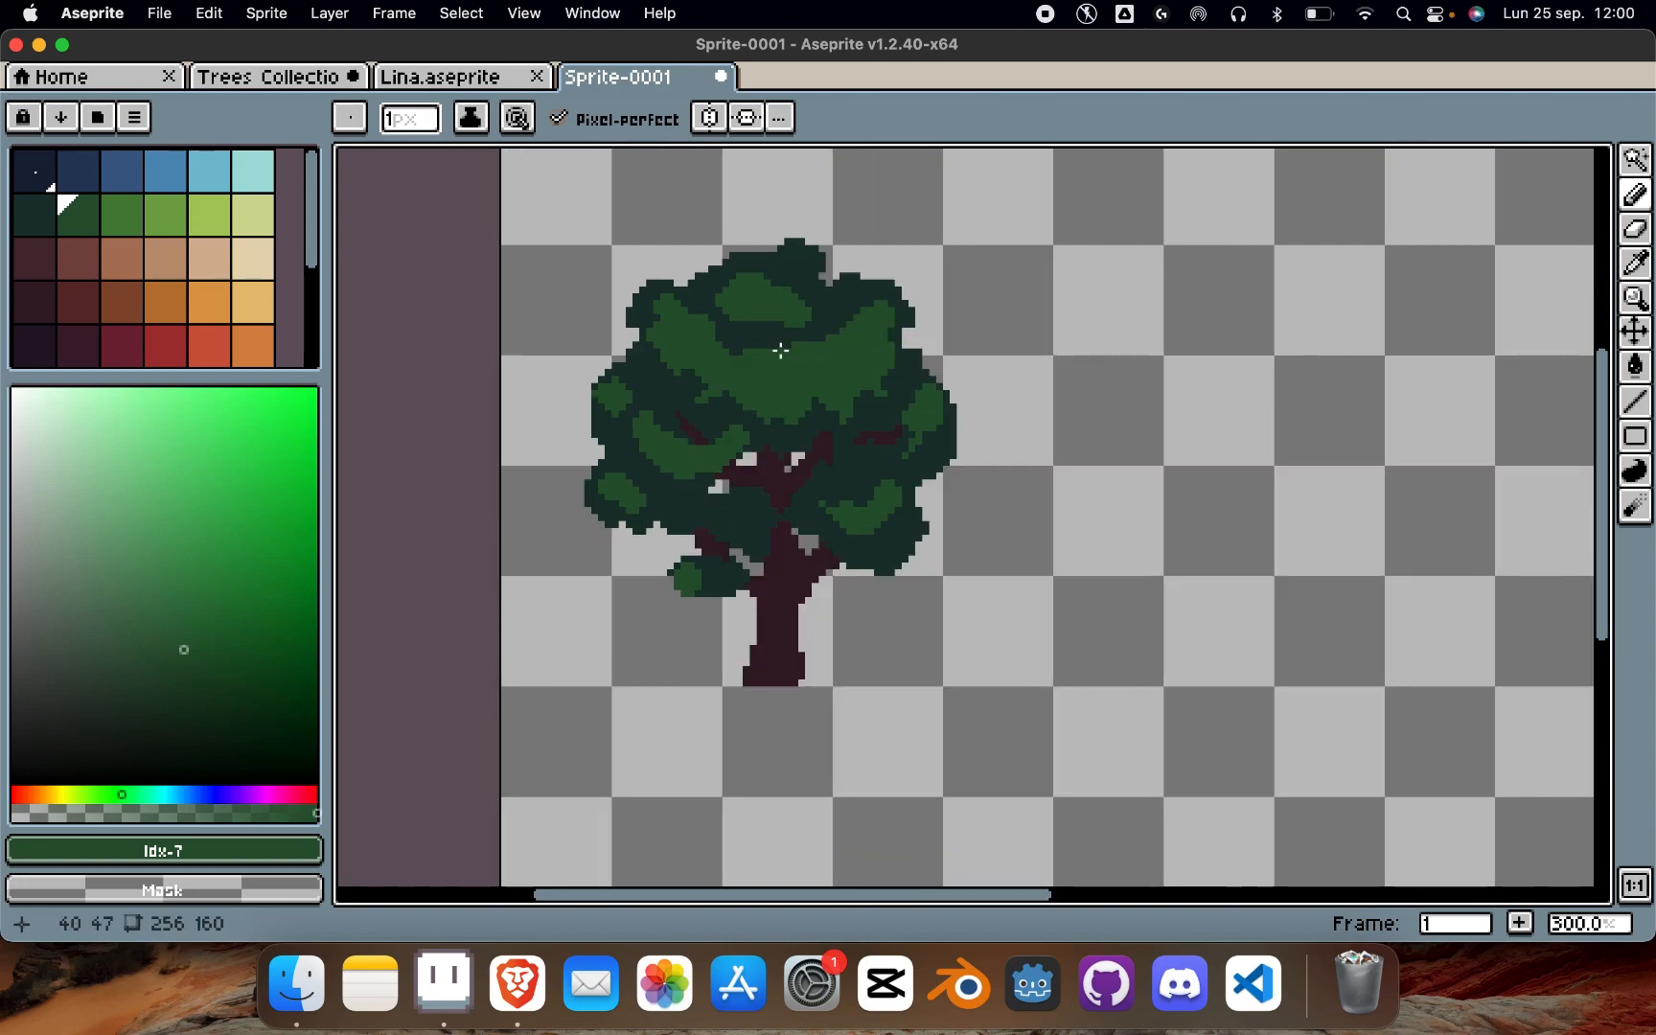
Step: With a 1 px pencil, trim the left mid-green patch in dark green and paint a mid-green clump over the gap above the trunk fork
scroll(780, 351, "up", 1)
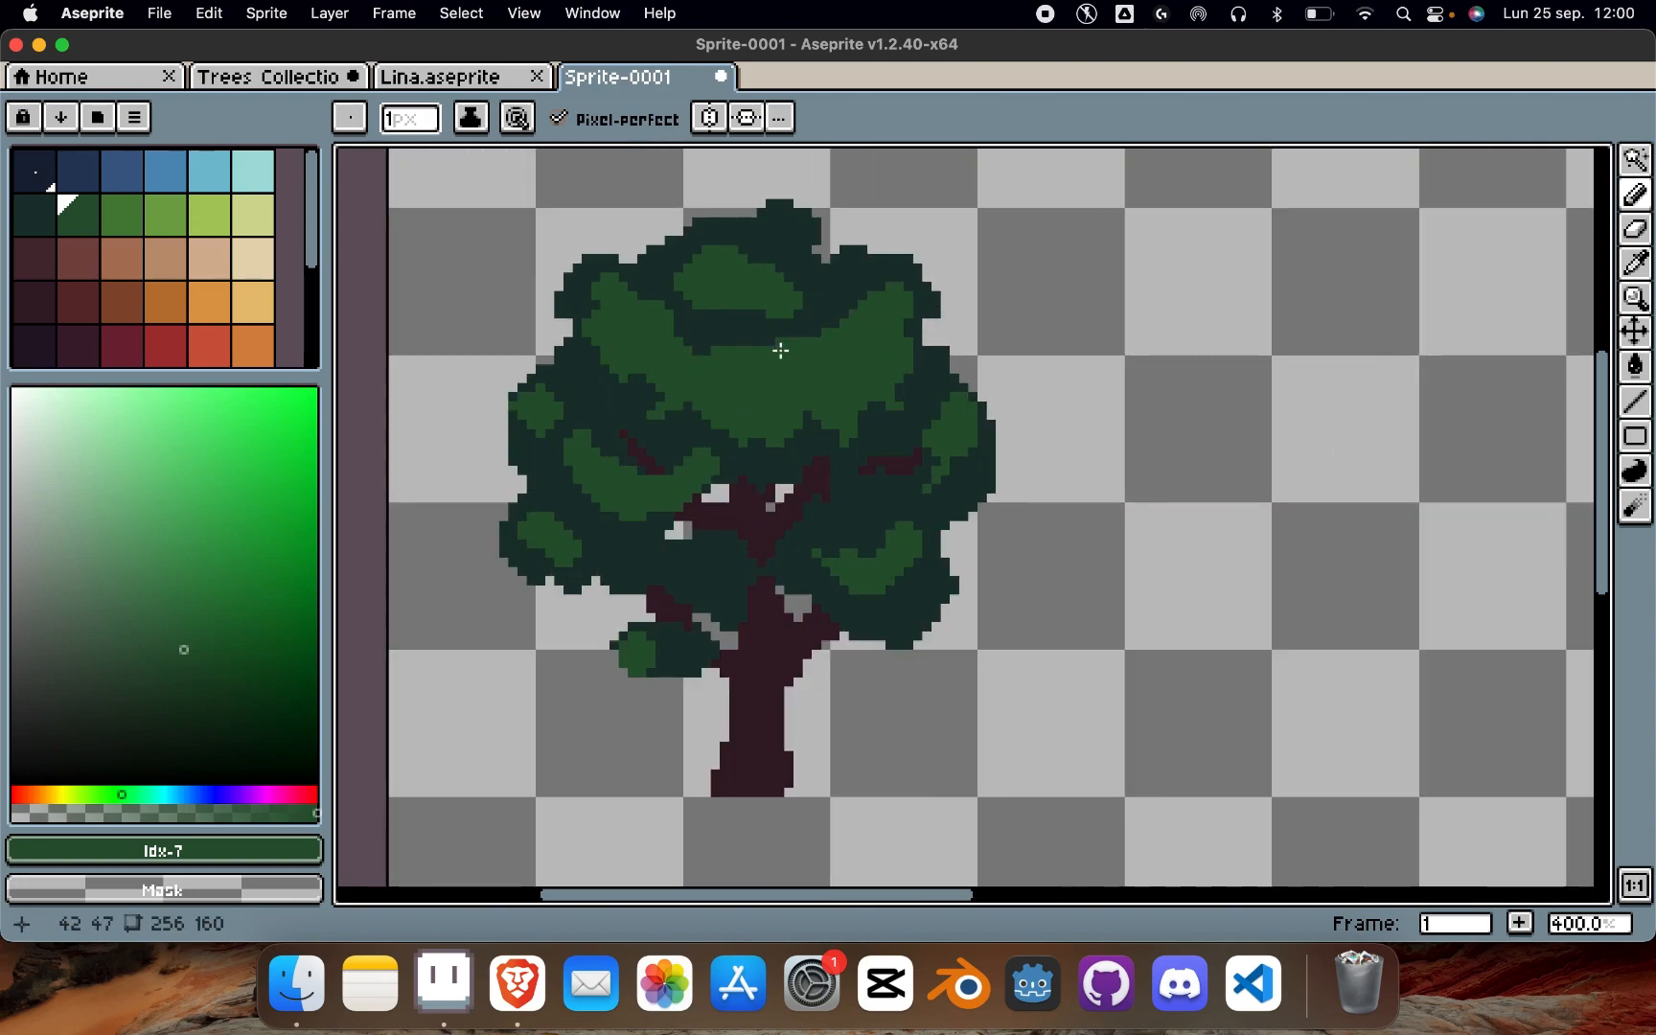
left_click(714, 443, "alt")
left_click(691, 484)
left_click(668, 462, "alt")
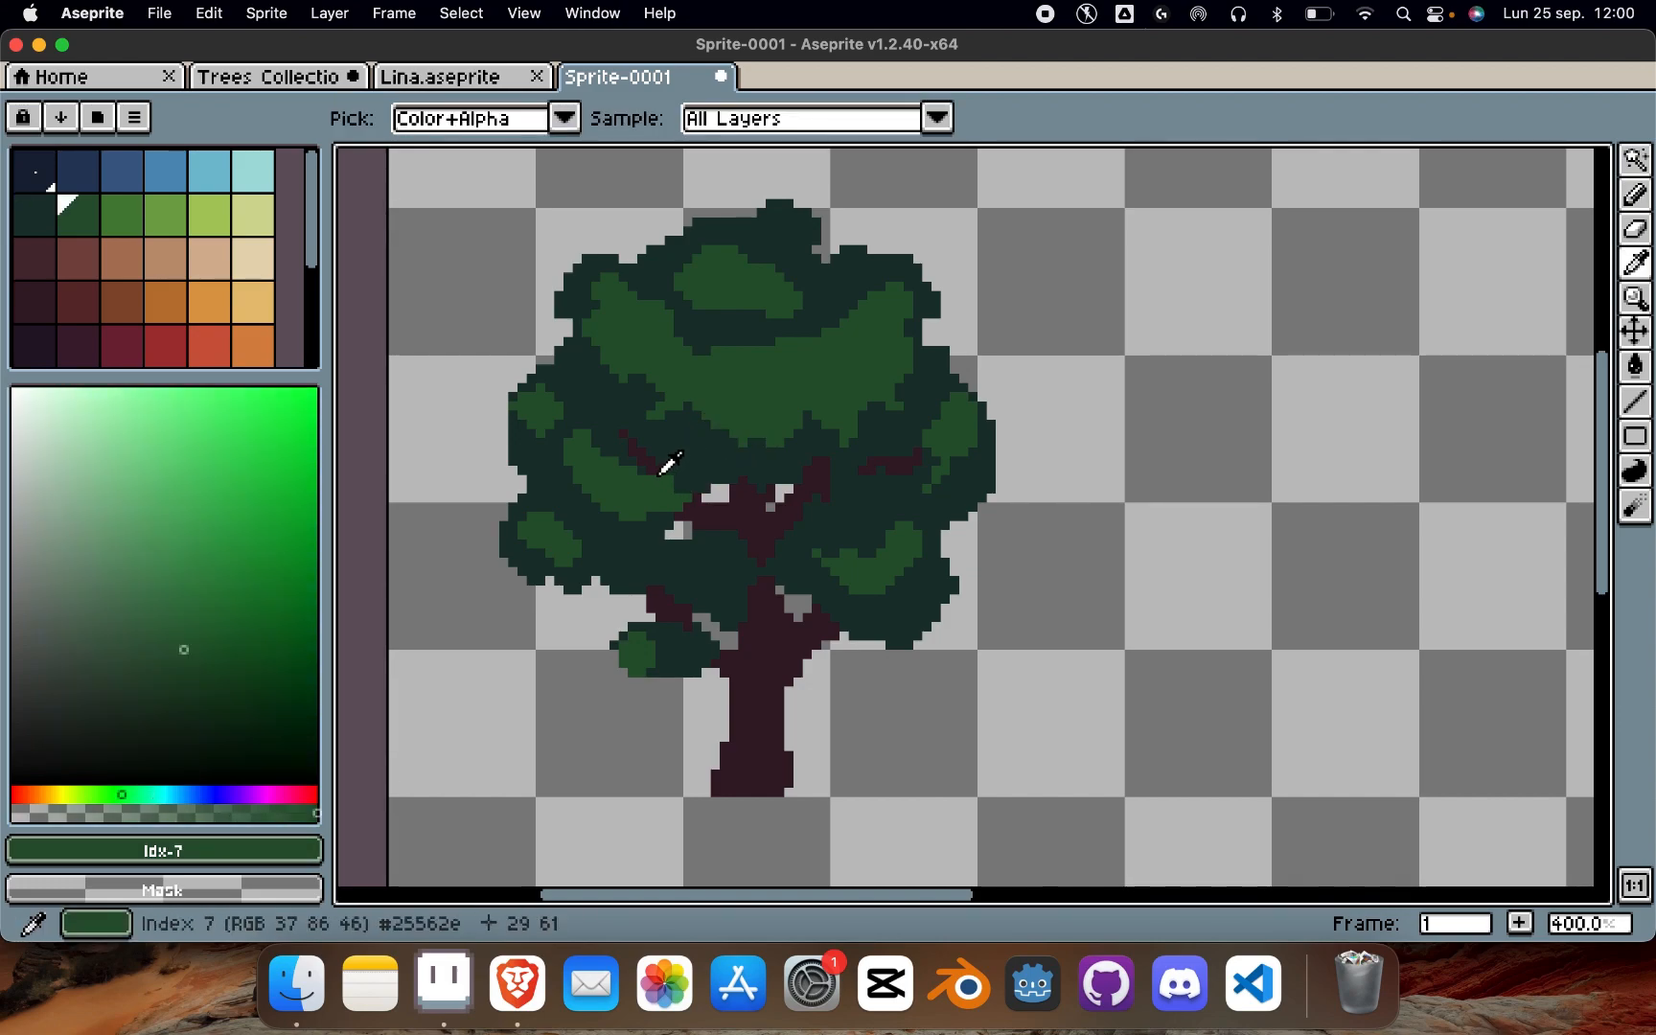
left_click_drag(671, 455, 715, 494)
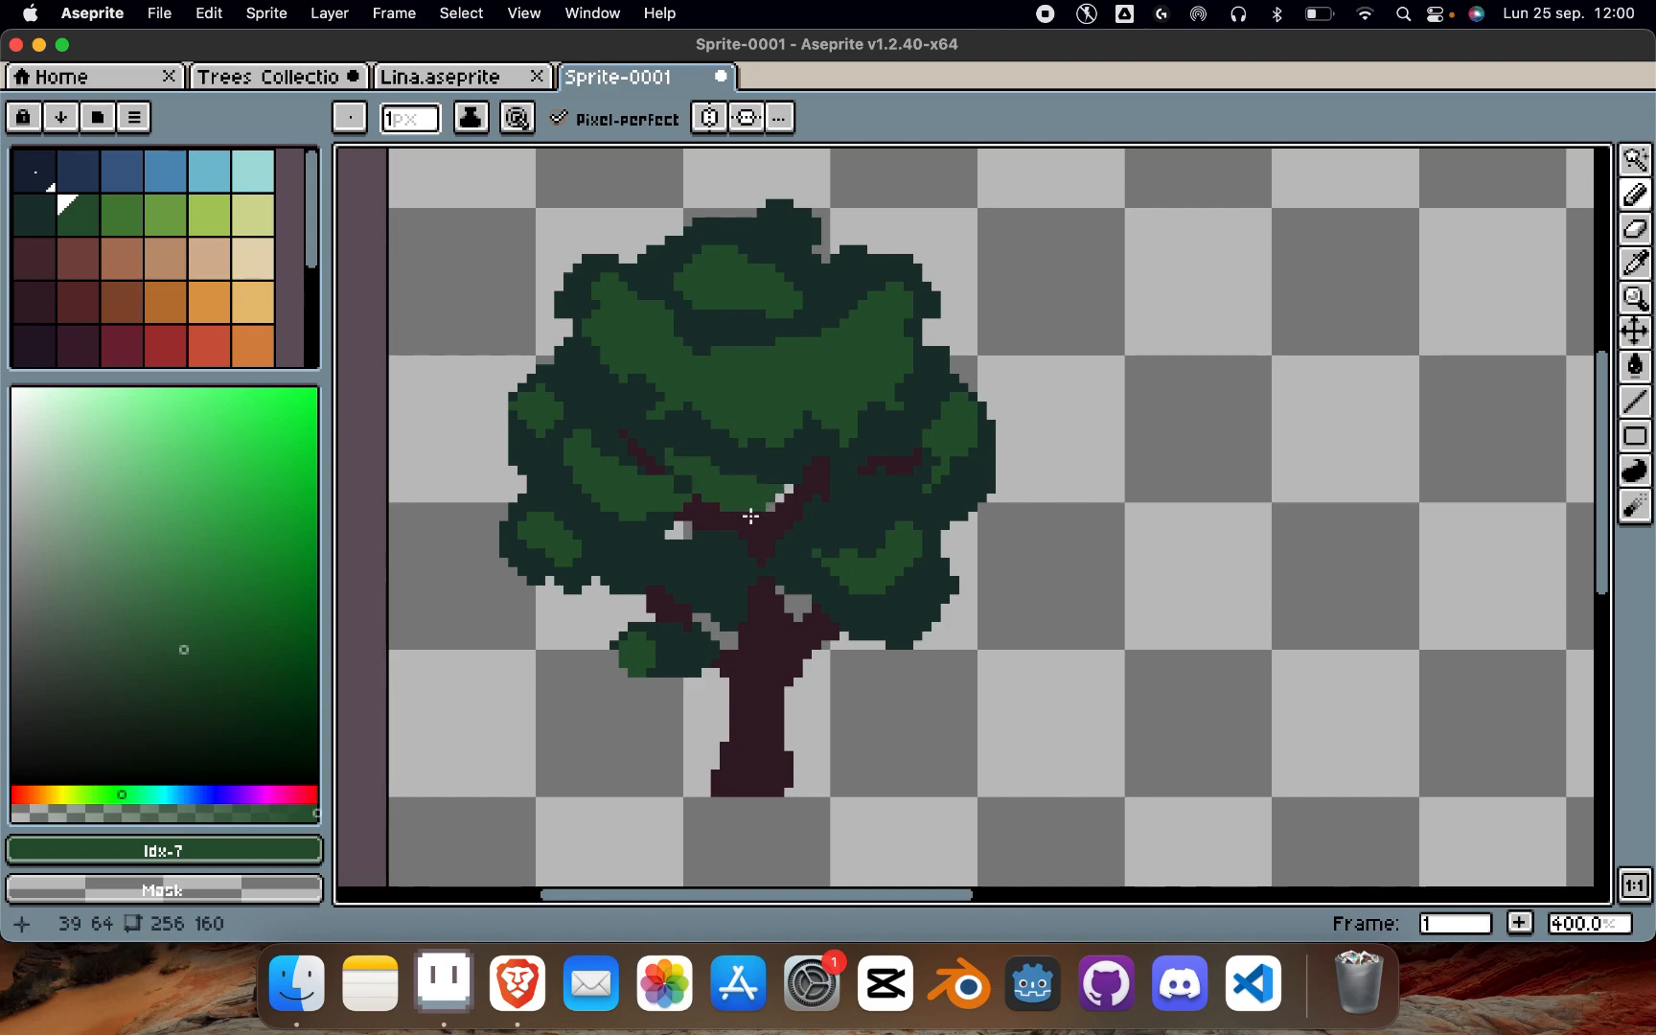
left_click(866, 347, "alt")
key("super+z")
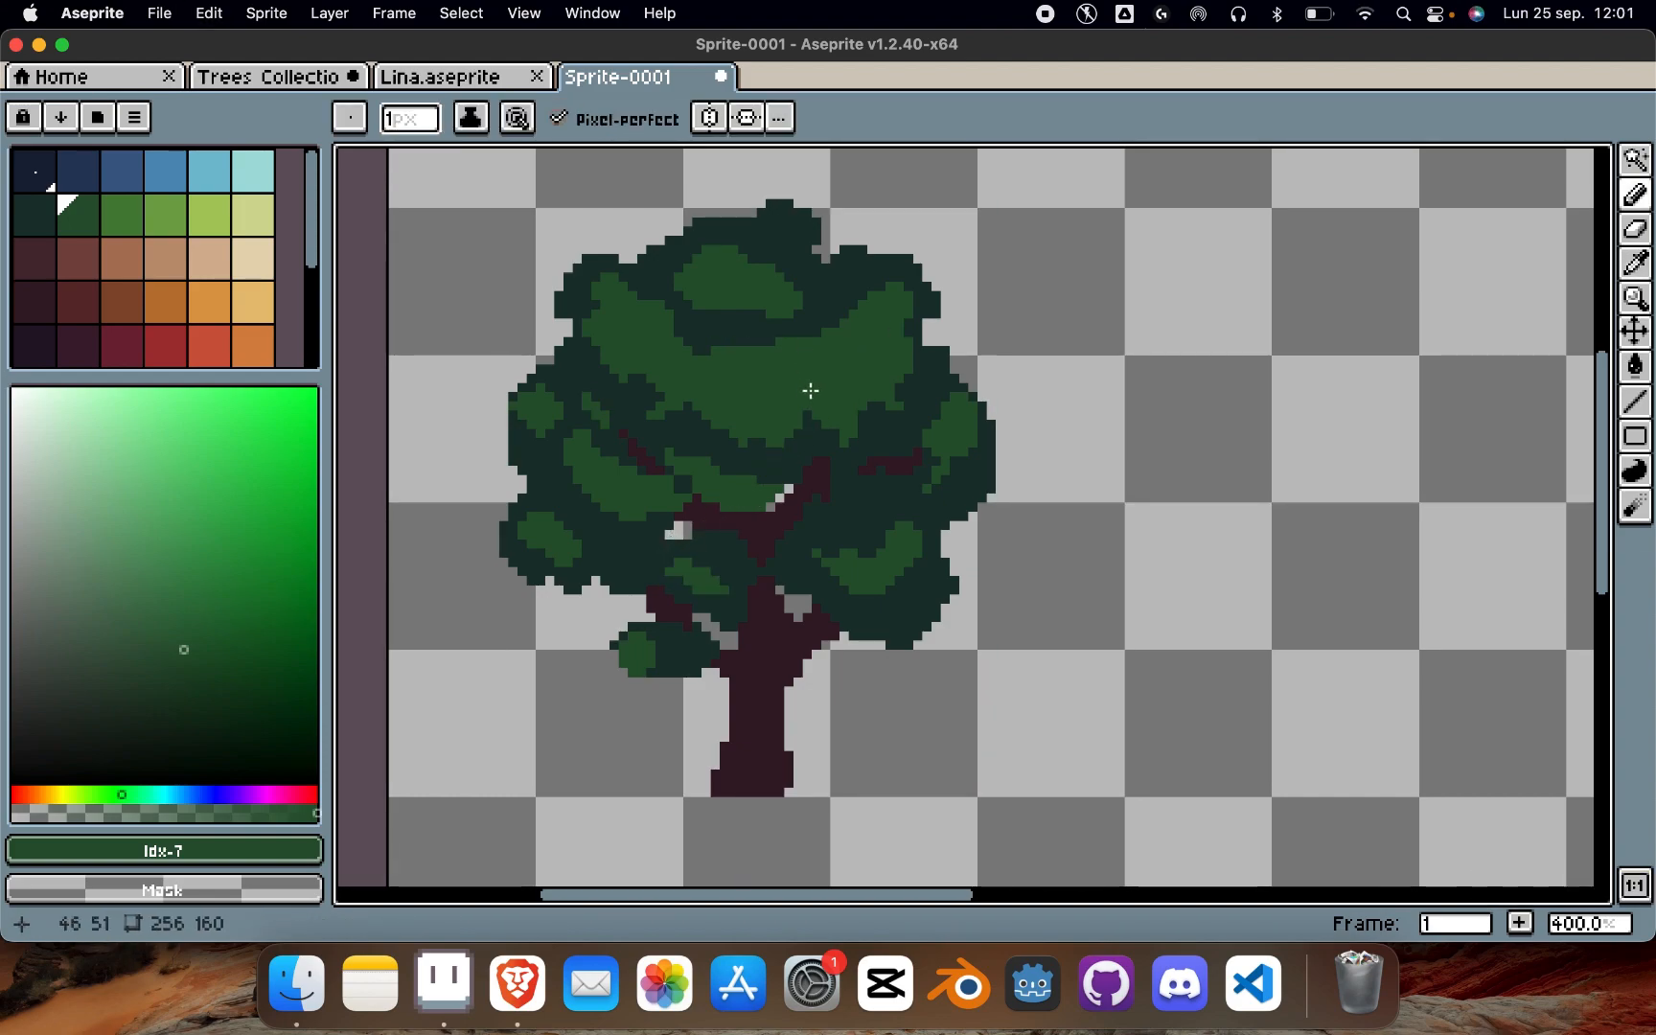
Step: Enlarge the mid-green patch at the top of the canopy and add a small one on the upper-right edge
left_click(837, 335, "alt")
mouse_move(818, 285)
left_mouse_down()
mouse_move(854, 262)
mouse_move(815, 281)
left_mouse_up()
left_click_drag(770, 244, 685, 256)
left_click(699, 248)
Step: Try breaking up the large central mid-green patch with dark green (index 6) strokes
scroll(827, 225, "down", 3)
scroll(825, 213, "up", 3)
scroll(820, 306, "up", 1)
left_click(853, 404, "alt")
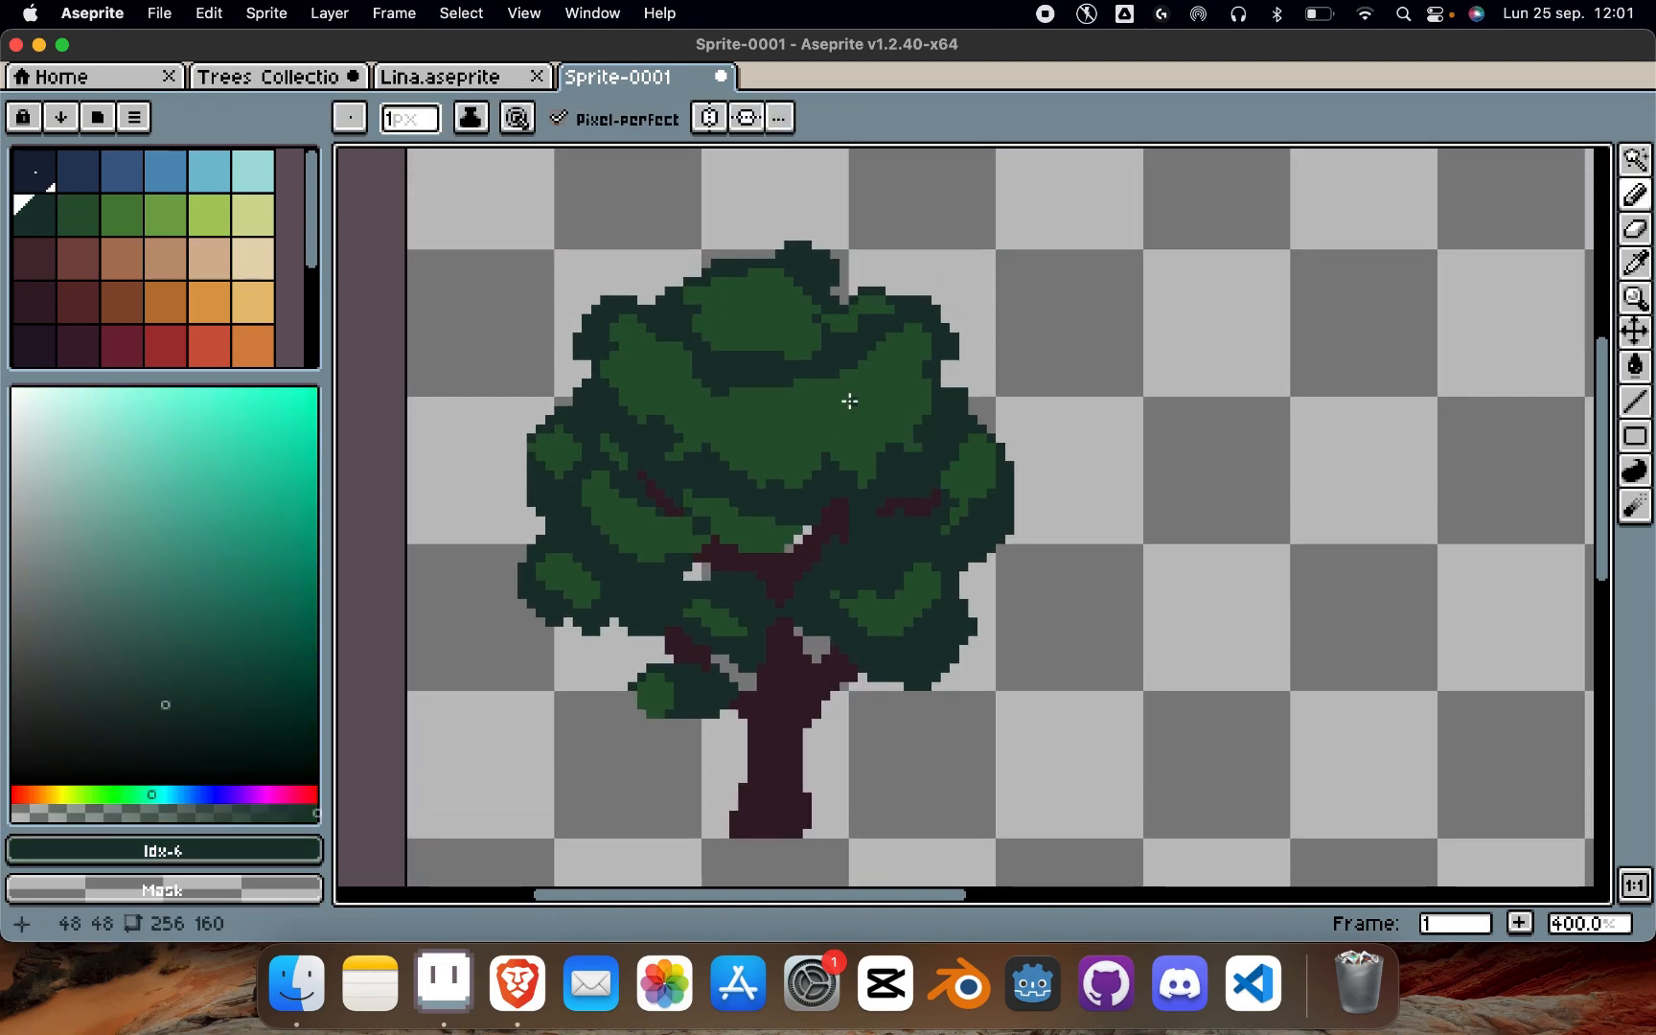
mouse_move(833, 369)
left_mouse_down()
mouse_move(862, 452)
mouse_move(840, 480)
left_mouse_up()
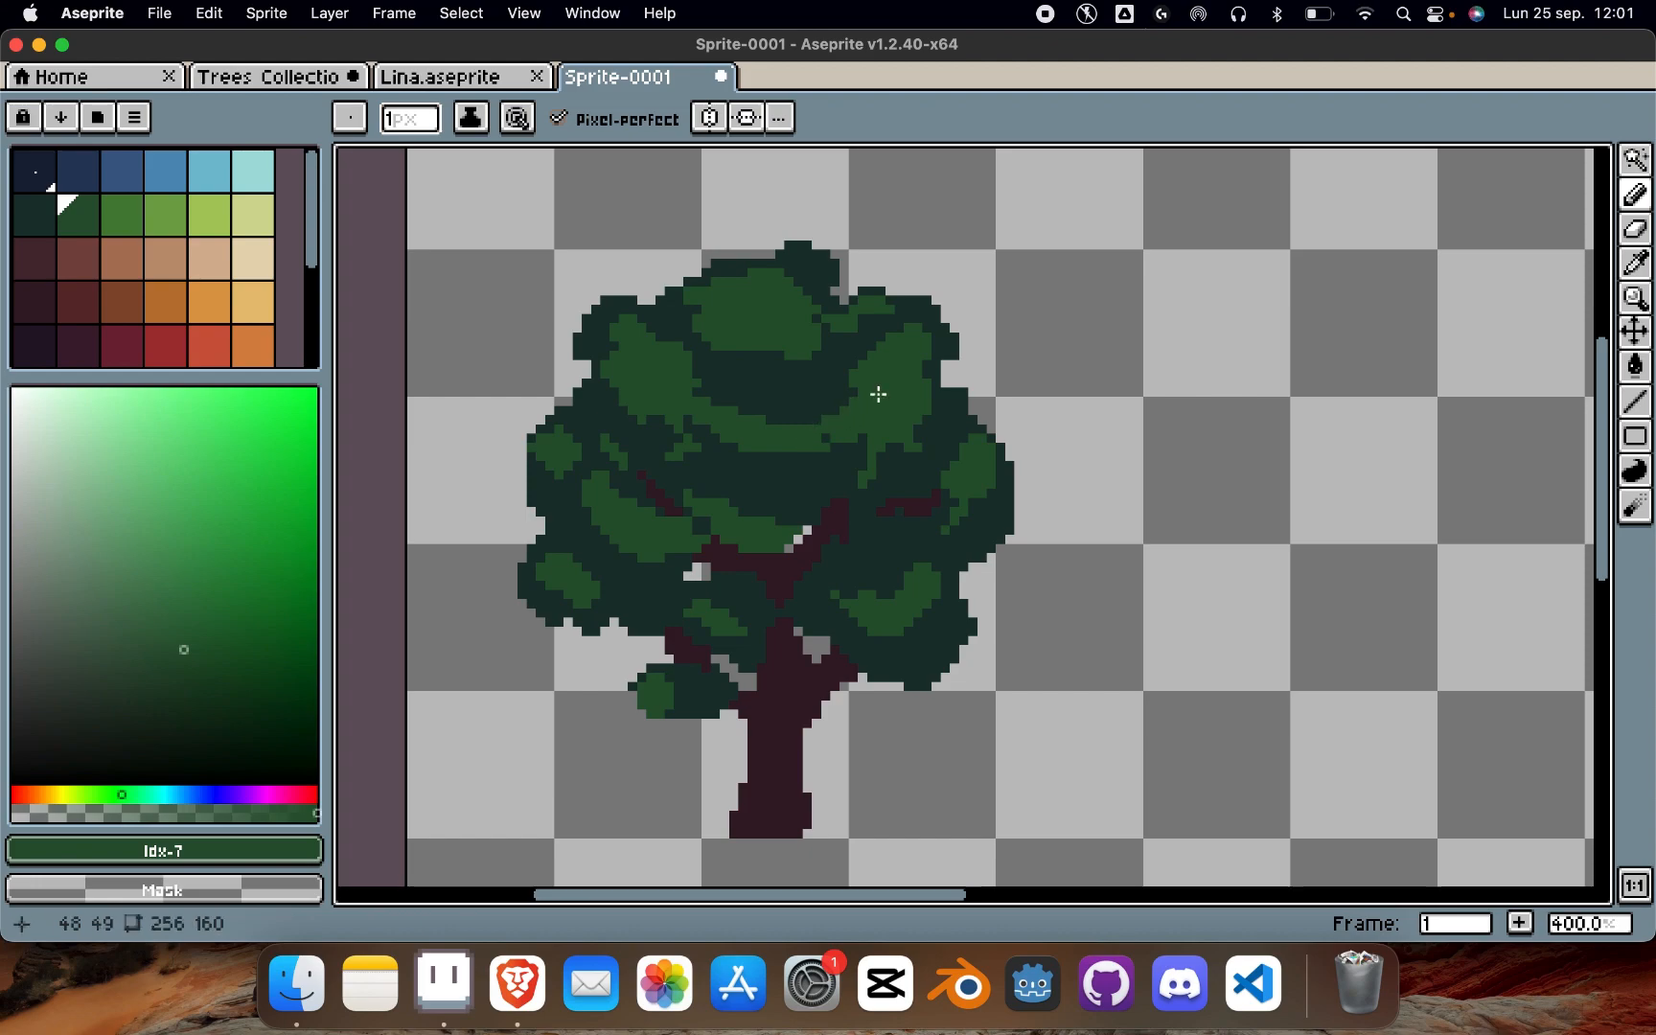
key("plus")
mouse_move(852, 415)
left_mouse_down()
mouse_move(778, 460)
mouse_move(758, 396)
mouse_move(828, 414)
mouse_move(717, 433)
mouse_move(761, 412)
mouse_move(806, 503)
mouse_move(834, 484)
left_mouse_up()
key("ctrl+z")
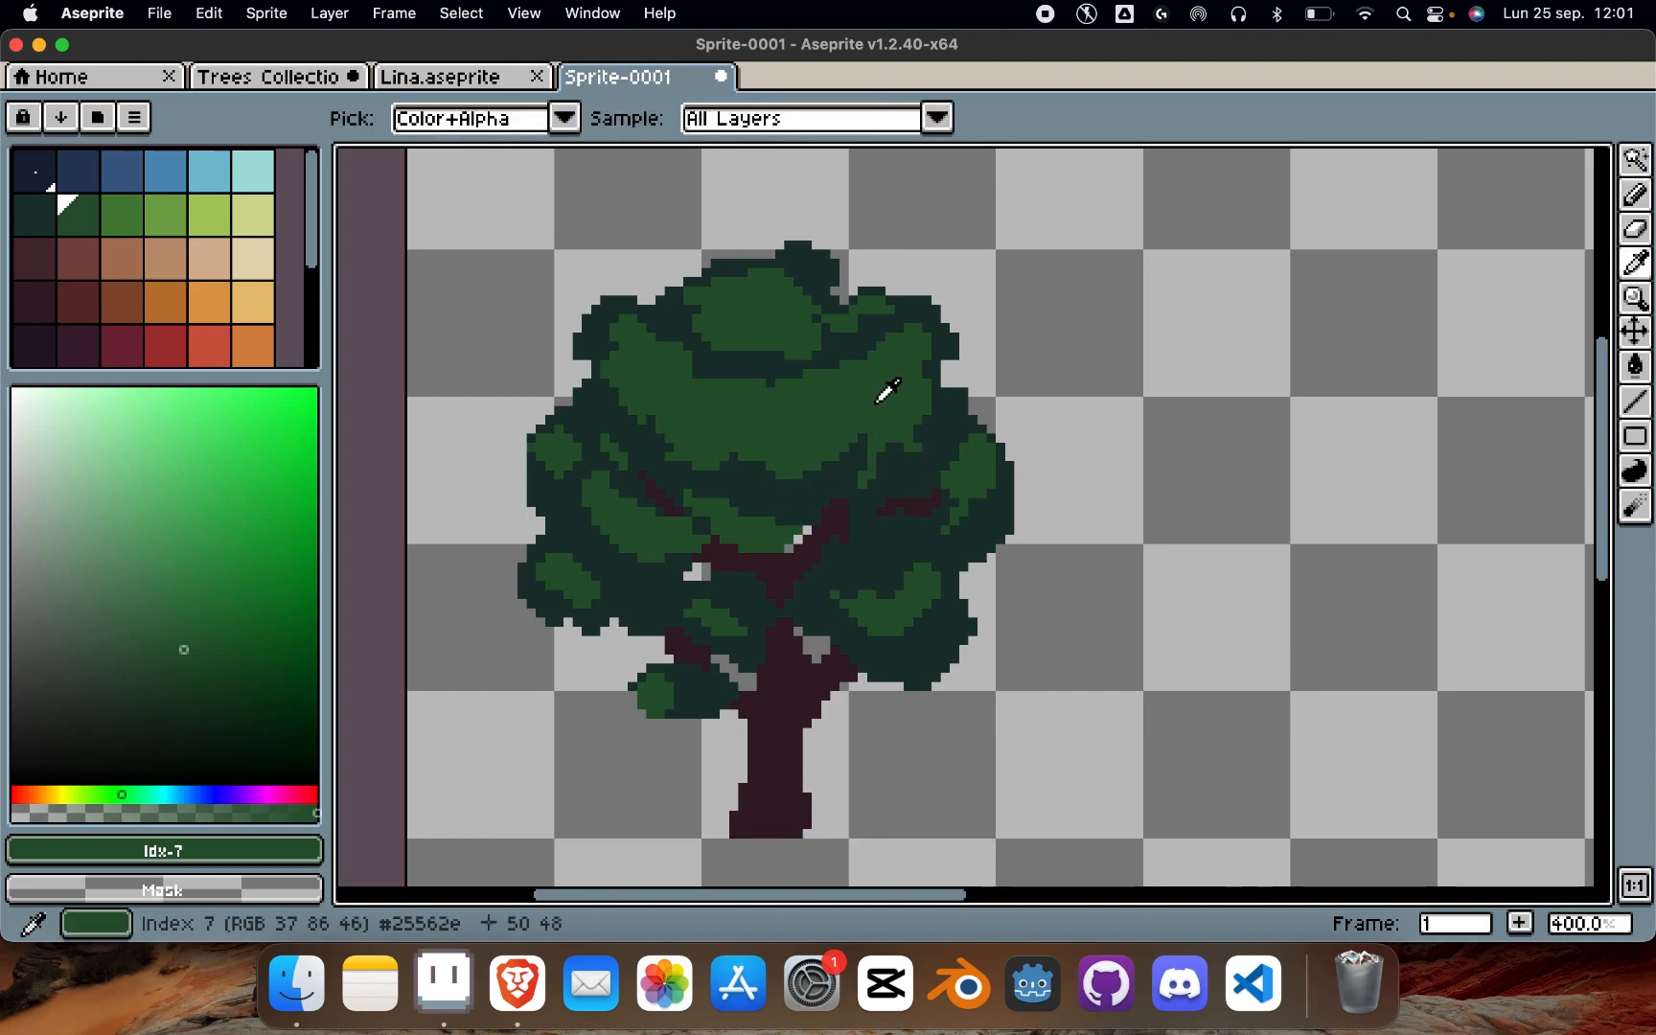
Step: Paint dark green through the middle of the central mid-green patch to split it into separate left and right clumps
left_click(766, 475, "alt")
mouse_move(779, 492)
left_mouse_down()
mouse_move(745, 458)
mouse_move(712, 469)
mouse_move(747, 404)
mouse_move(733, 432)
mouse_move(724, 385)
mouse_move(689, 365)
mouse_move(763, 385)
mouse_move(831, 371)
mouse_move(772, 394)
mouse_move(877, 372)
mouse_move(913, 341)
mouse_move(873, 365)
mouse_move(917, 347)
mouse_move(887, 418)
mouse_move(897, 484)
mouse_move(902, 470)
mouse_move(879, 489)
mouse_move(898, 455)
mouse_move(788, 483)
mouse_move(820, 446)
left_mouse_up()
scroll(820, 446, "down", 2)
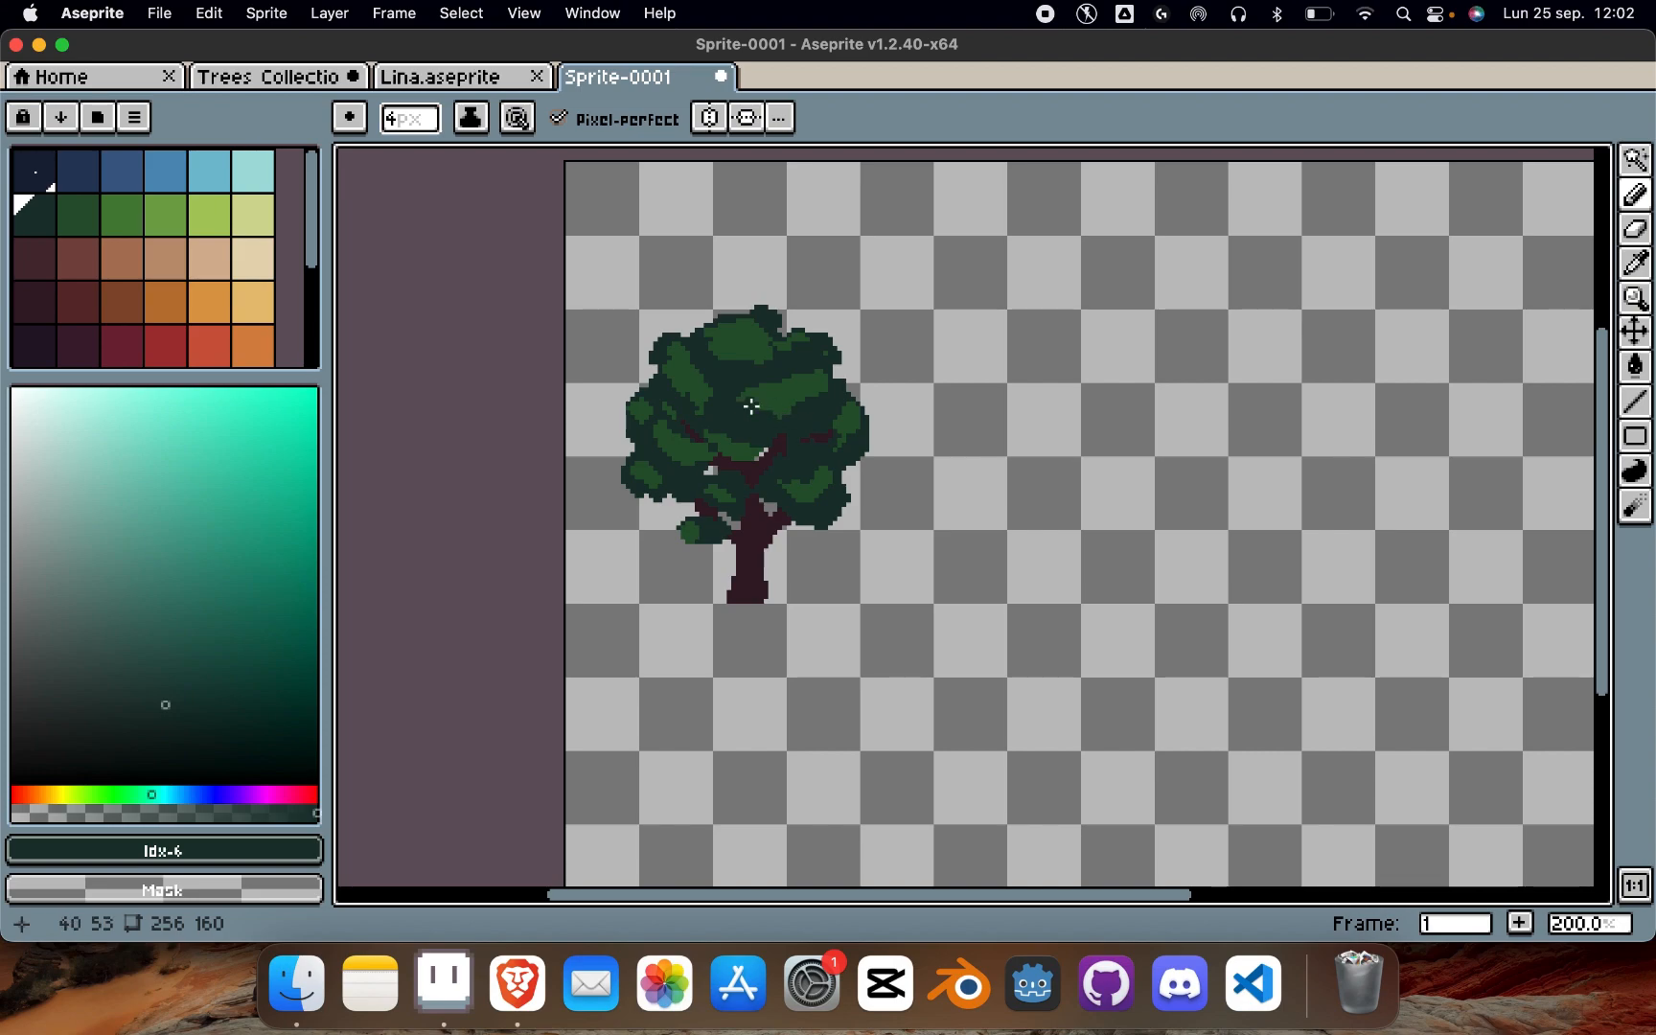
Step: Select the central mid-green patch and paint a light green (index 8) 1 px highlight streak near its upper-right end
scroll(751, 406, "up", 1)
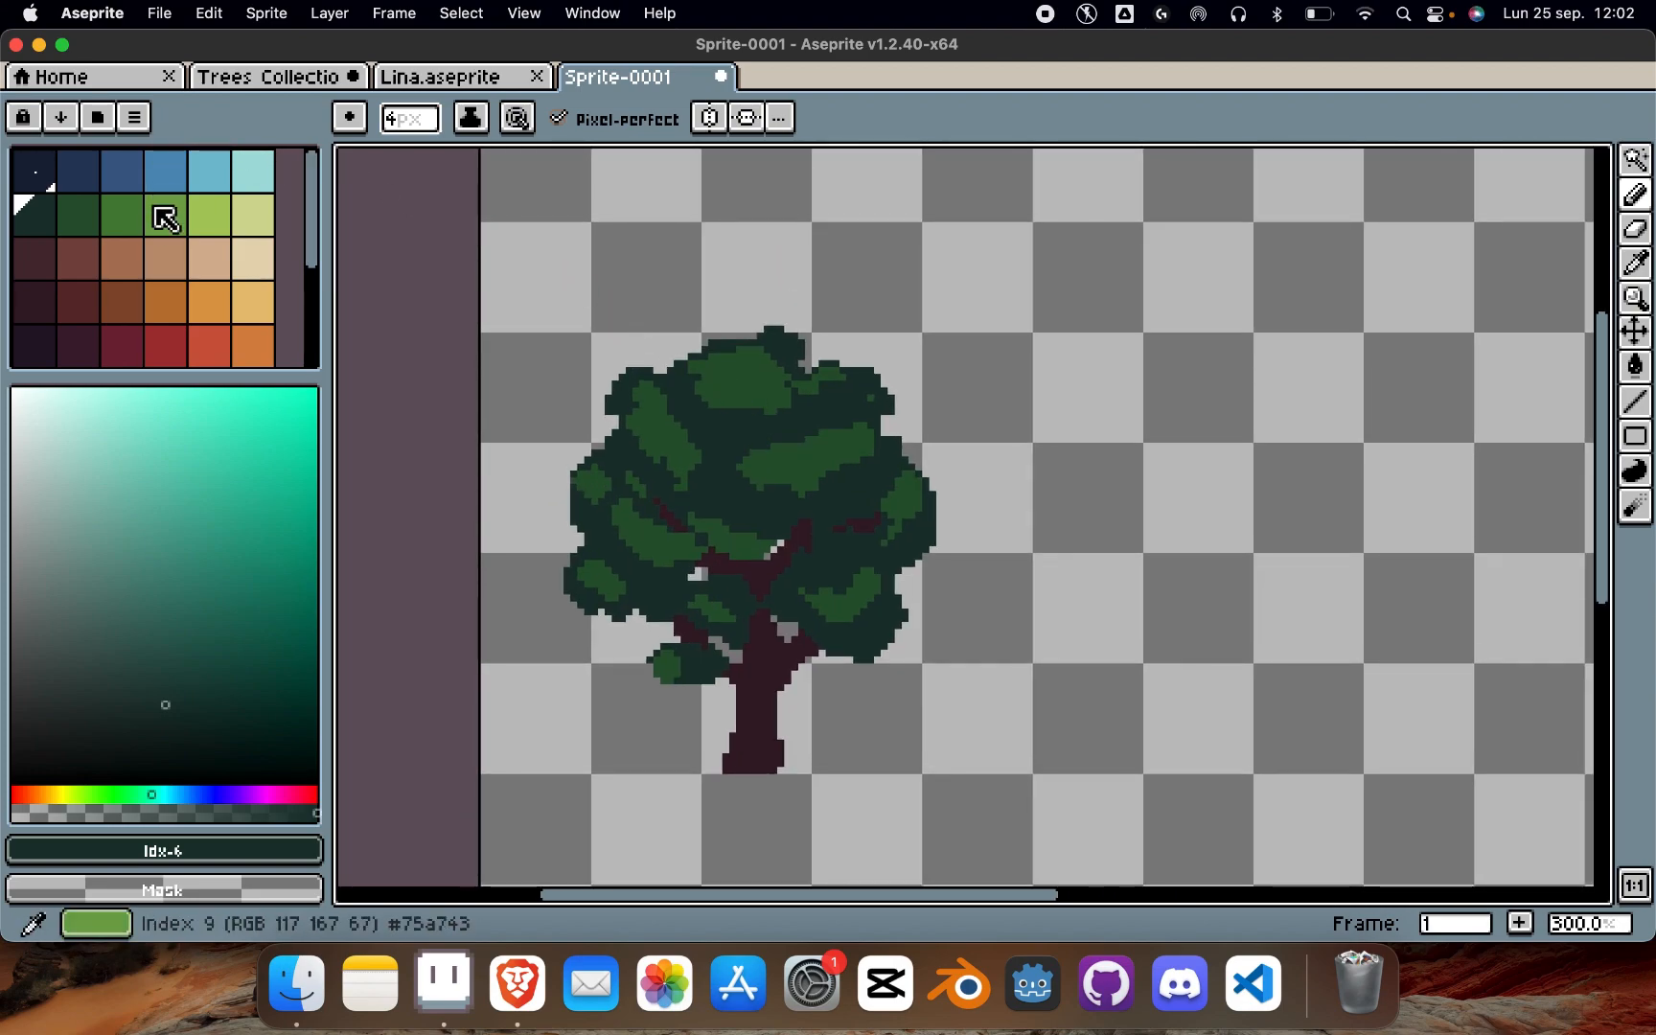
left_click(750, 359, "alt")
left_click(122, 213)
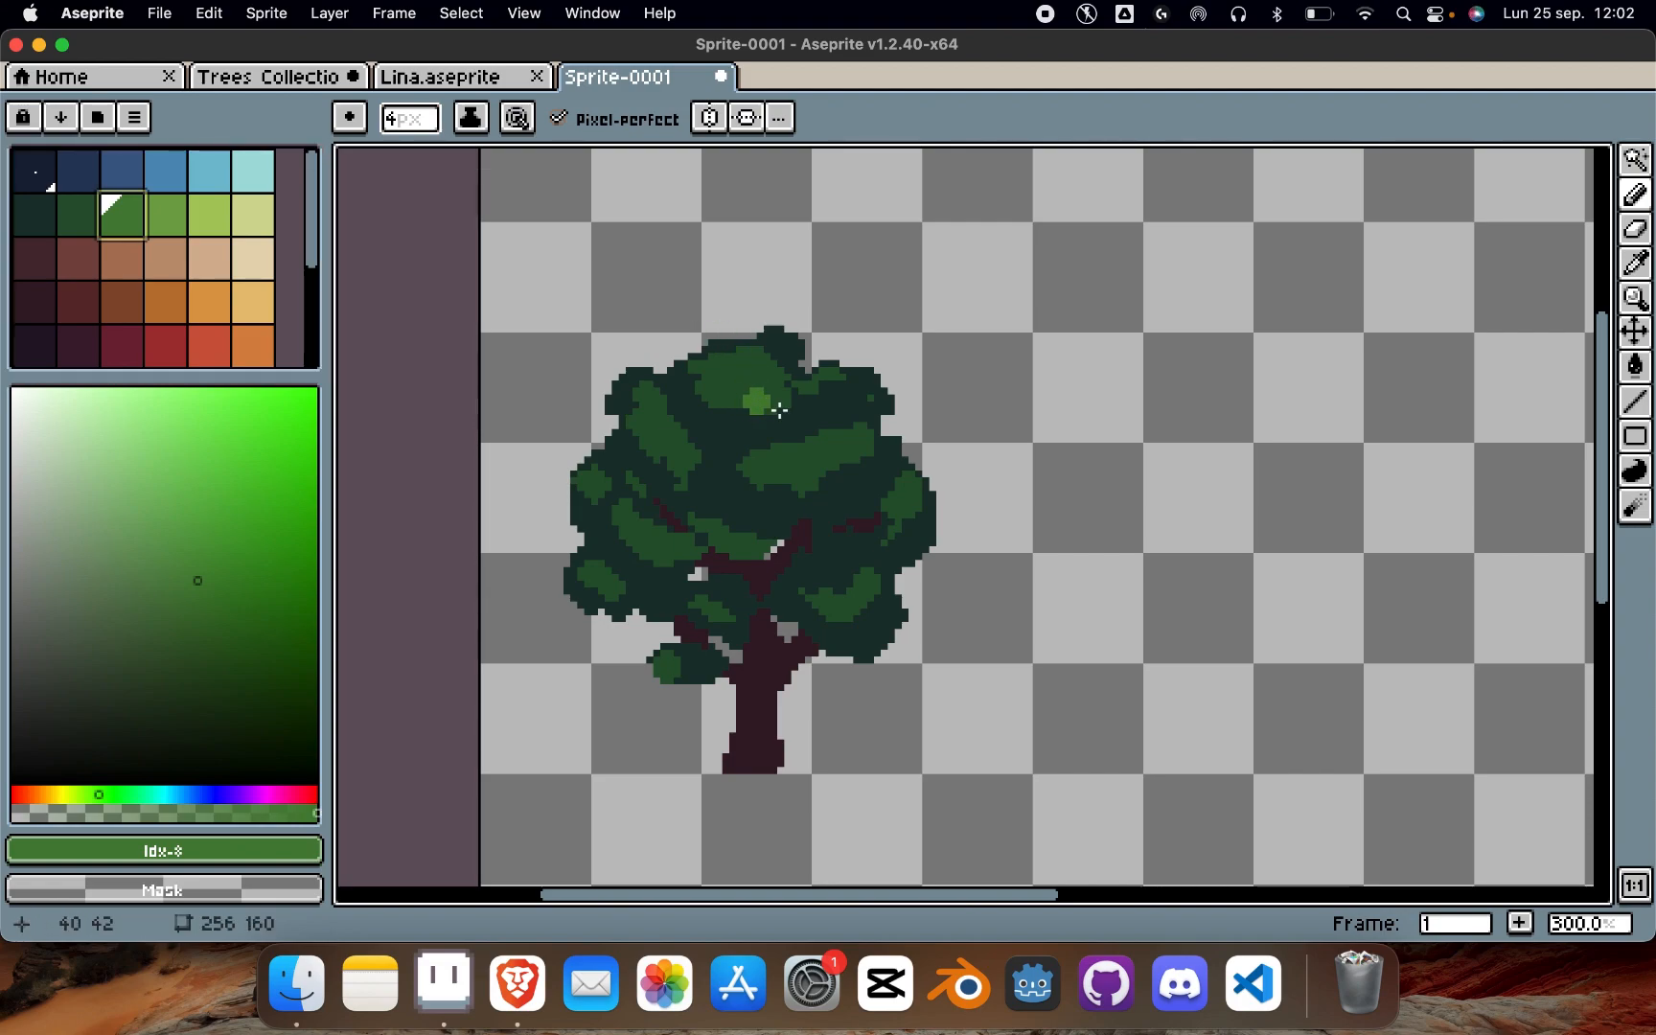
scroll(858, 442, "up", 5)
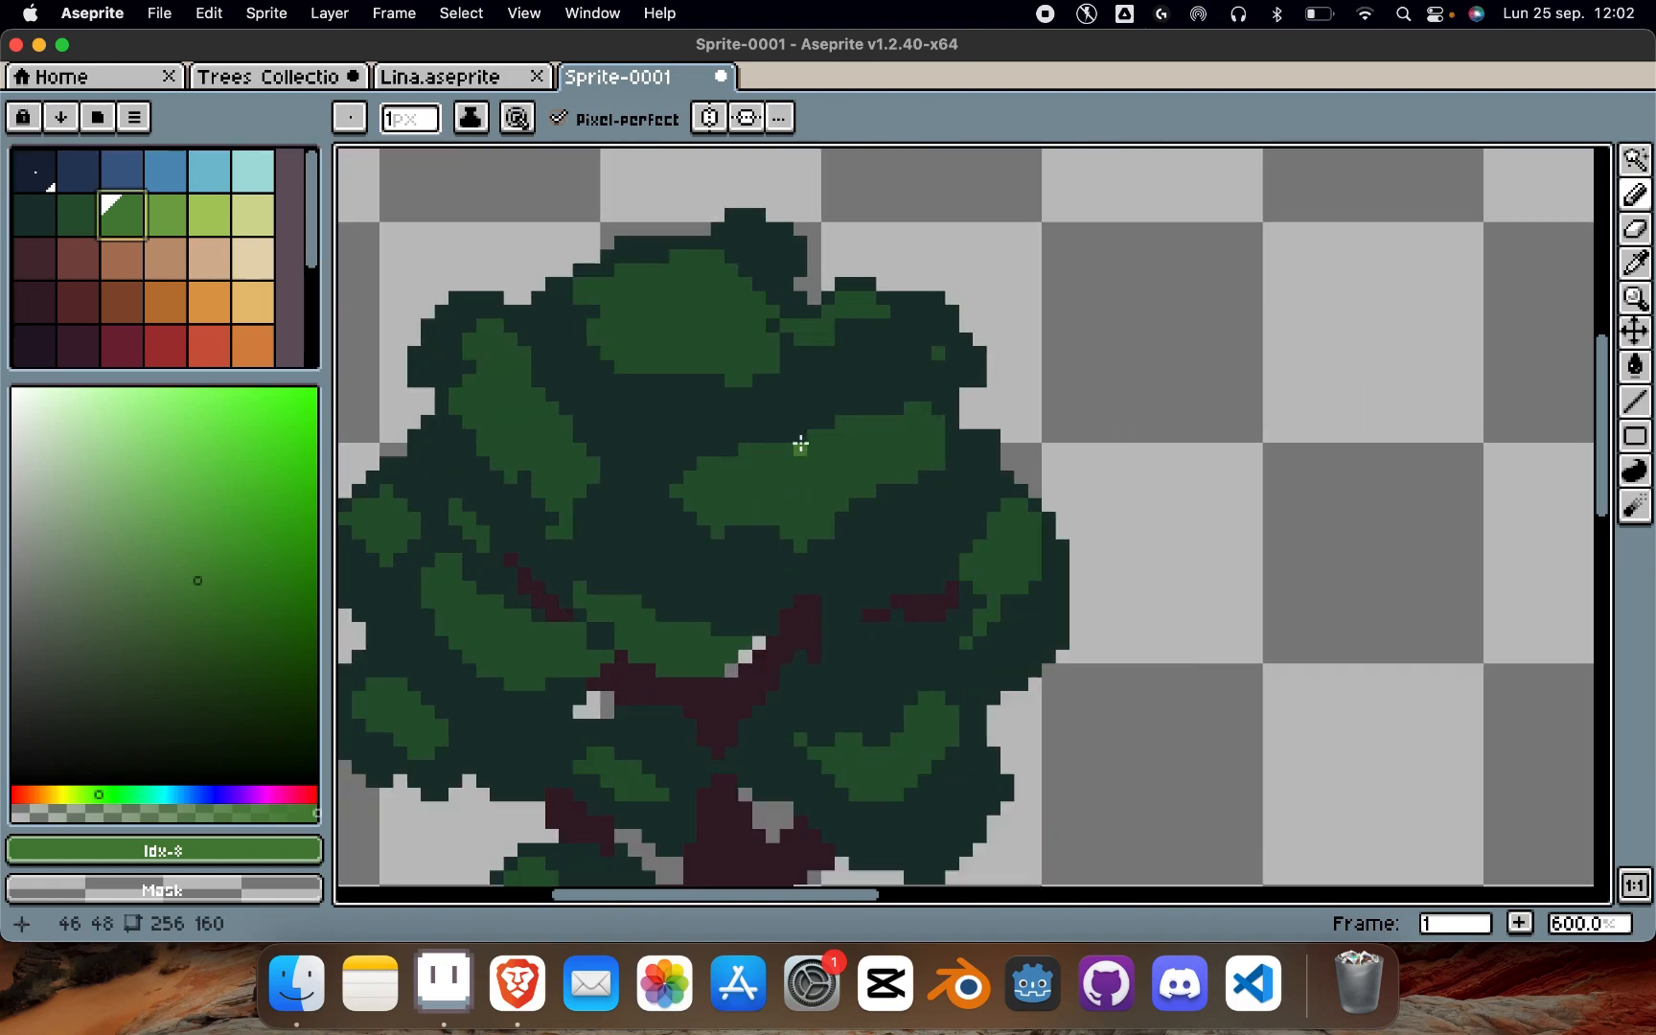
key("w")
left_click(780, 543)
key("b")
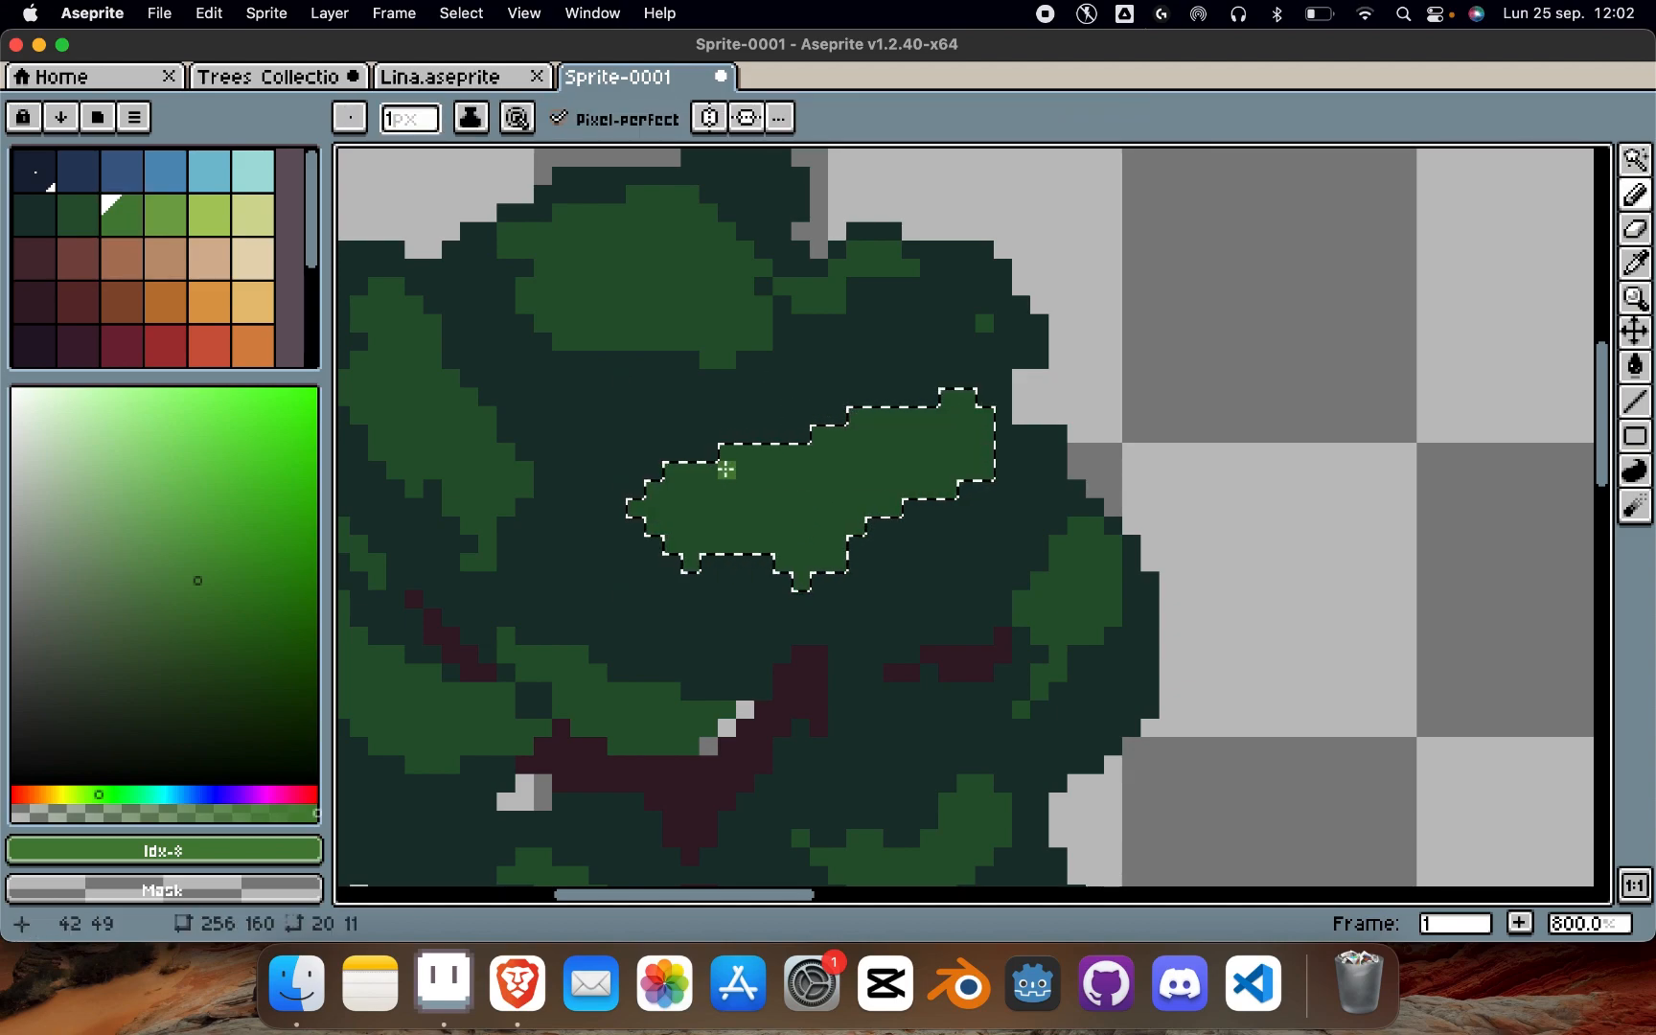
mouse_move(950, 436)
left_mouse_down()
mouse_move(921, 459)
mouse_move(943, 454)
mouse_move(929, 466)
mouse_move(966, 417)
left_mouse_up()
left_click(930, 441)
key("super+d")
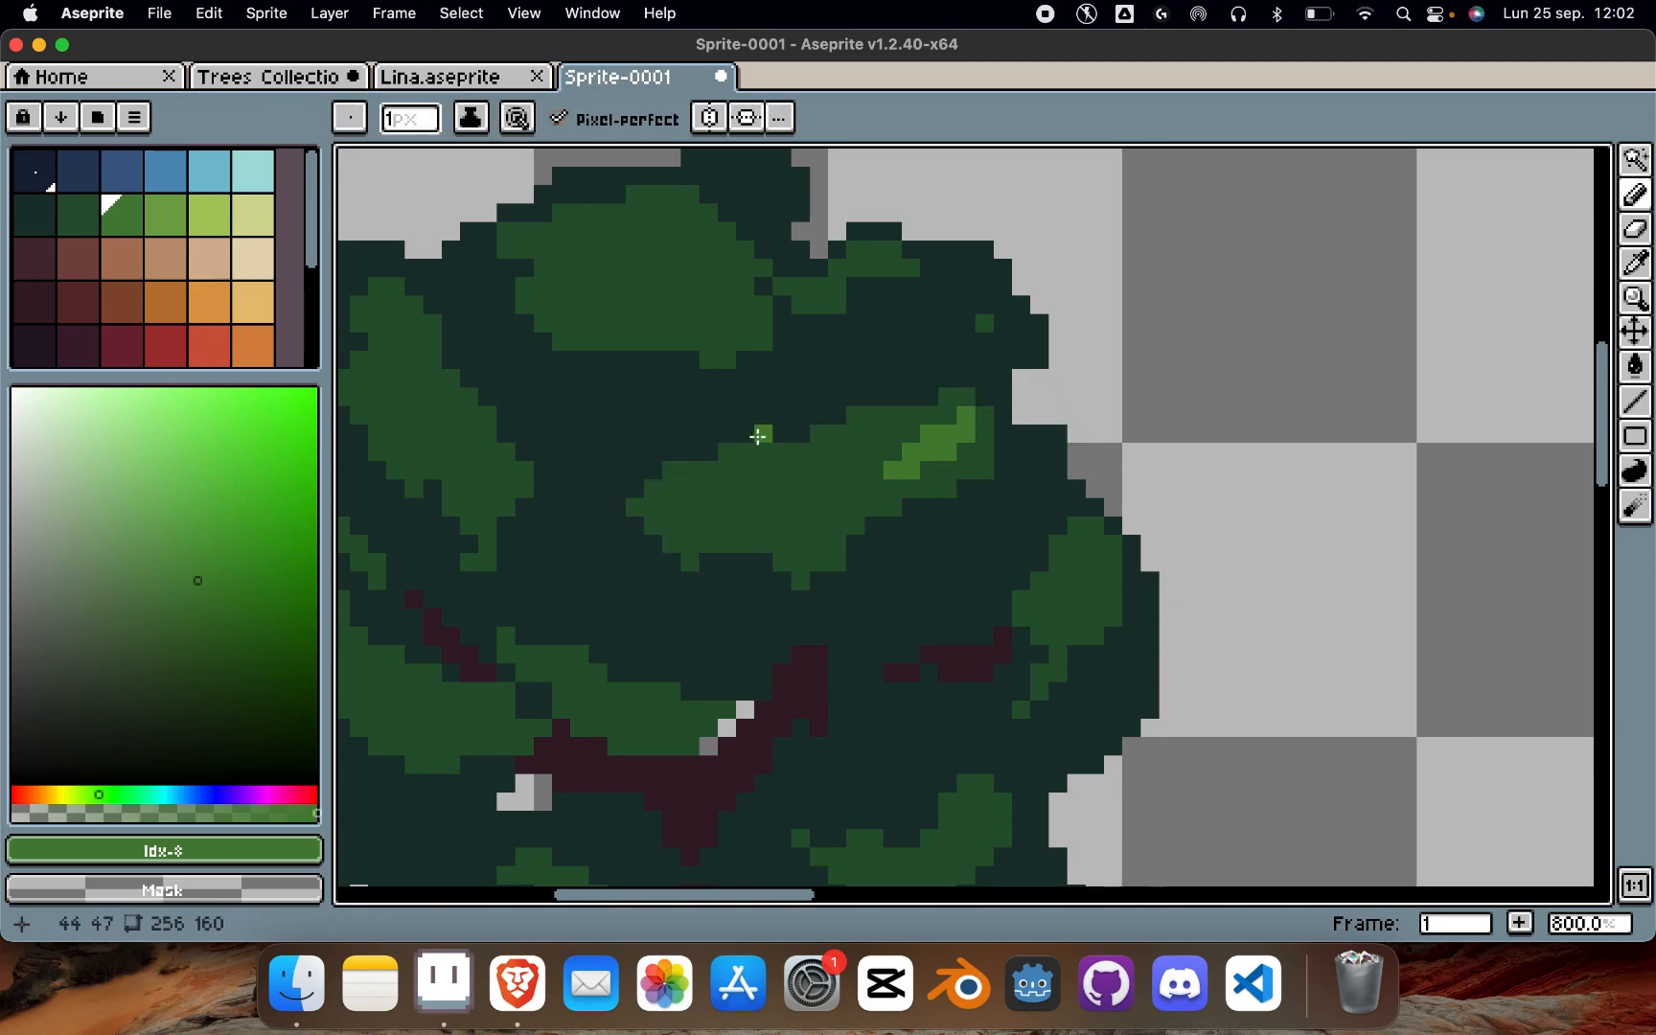
Step: Try a light green (index 8) highlight along the lower-left edge of the central patch and undo it
key("b")
left_click_drag(709, 545, 745, 563)
left_click(691, 562)
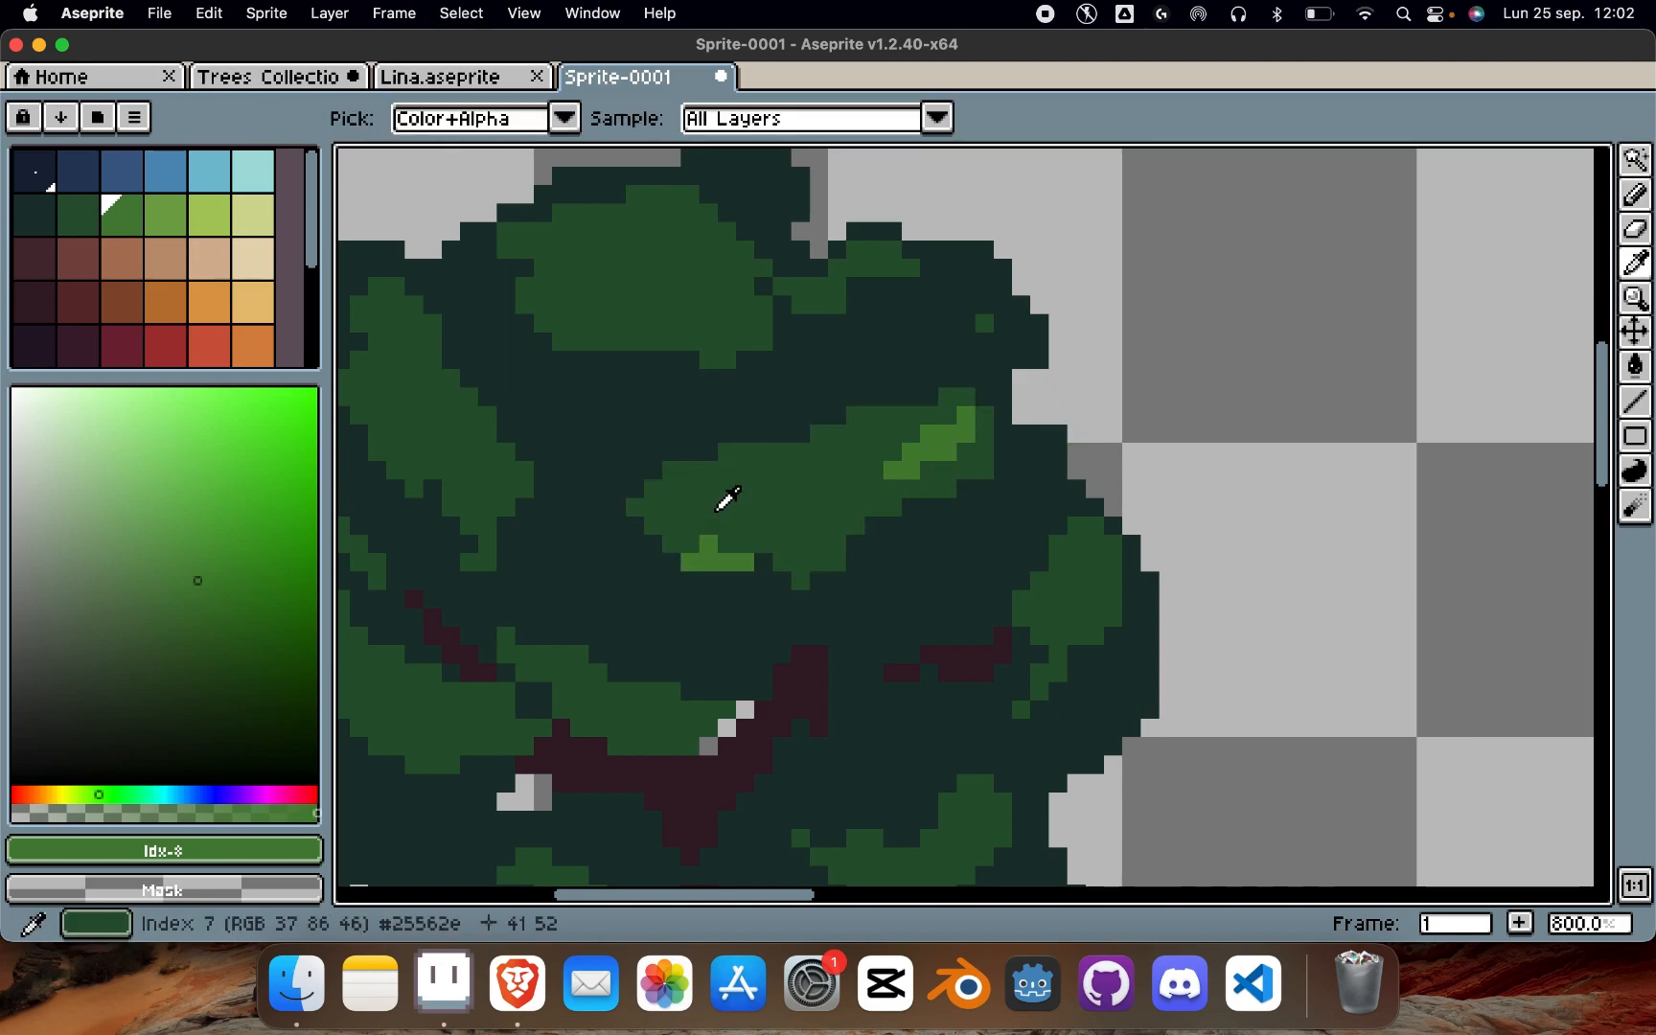
left_click(724, 509, "alt")
key("super+z")
key("super+z")
key("b")
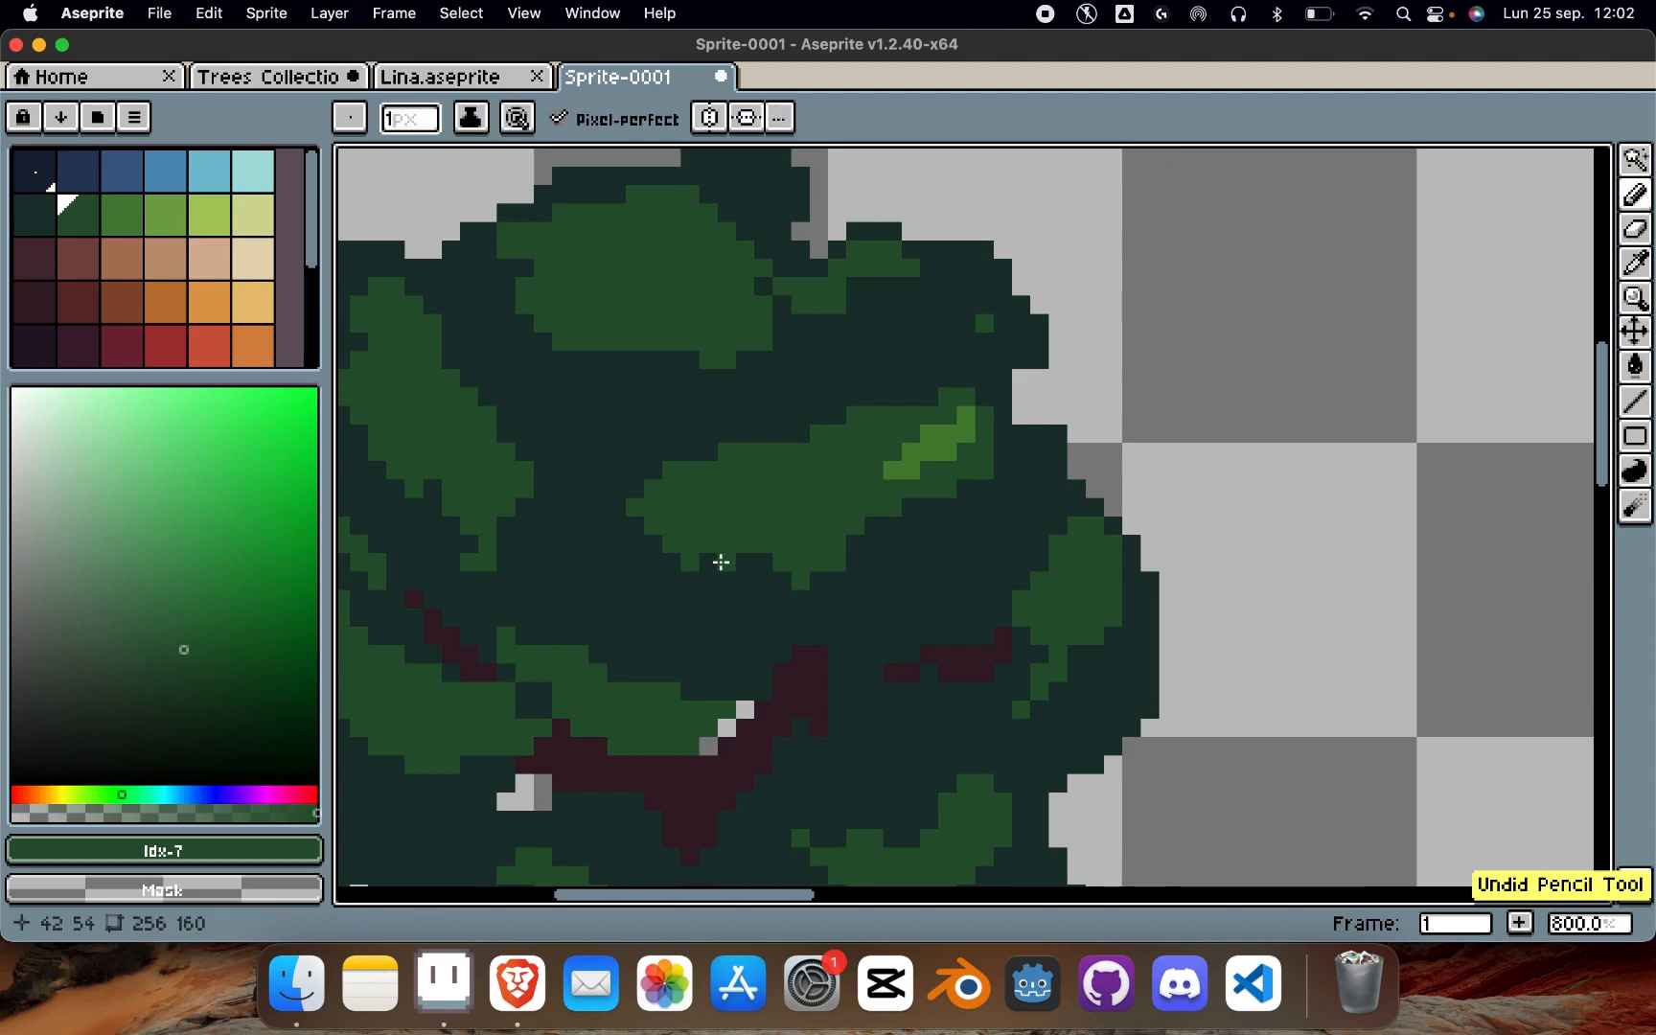
Step: Add light green (index 8) highlight pixels along the lower edge and left tip of the central mid-green patch
left_click(925, 436, "alt")
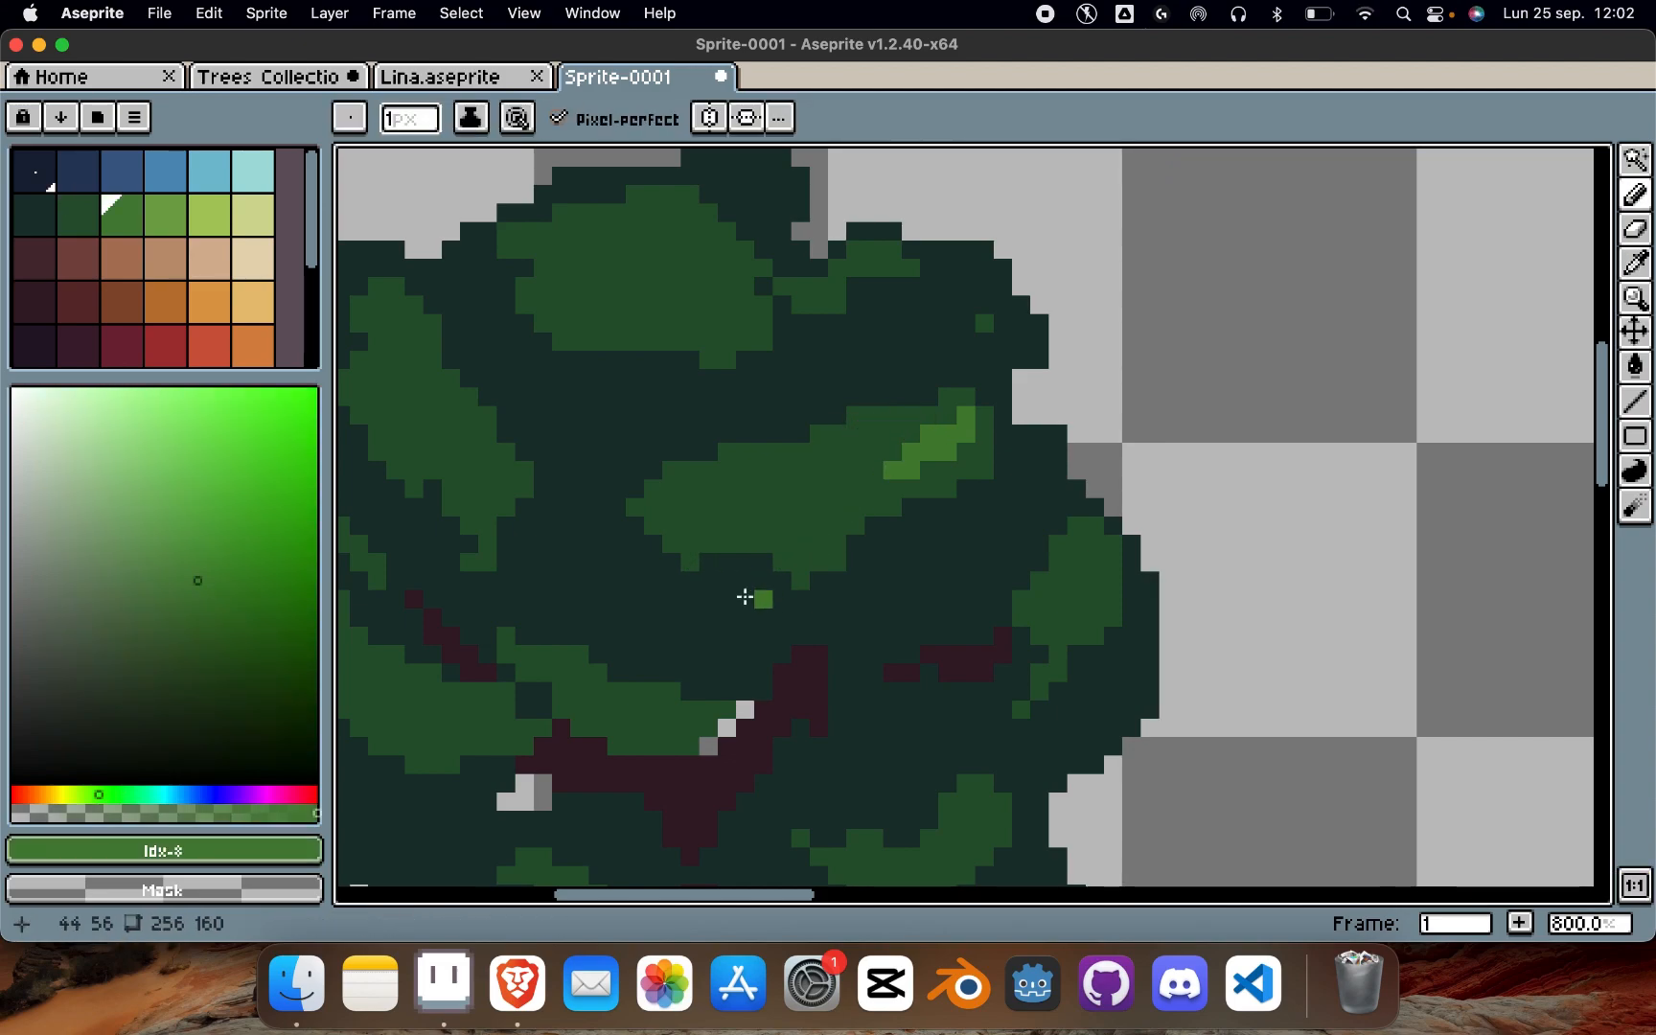
left_click(730, 562)
mouse_move(753, 560)
left_mouse_down()
mouse_move(776, 547)
mouse_move(757, 578)
left_mouse_up()
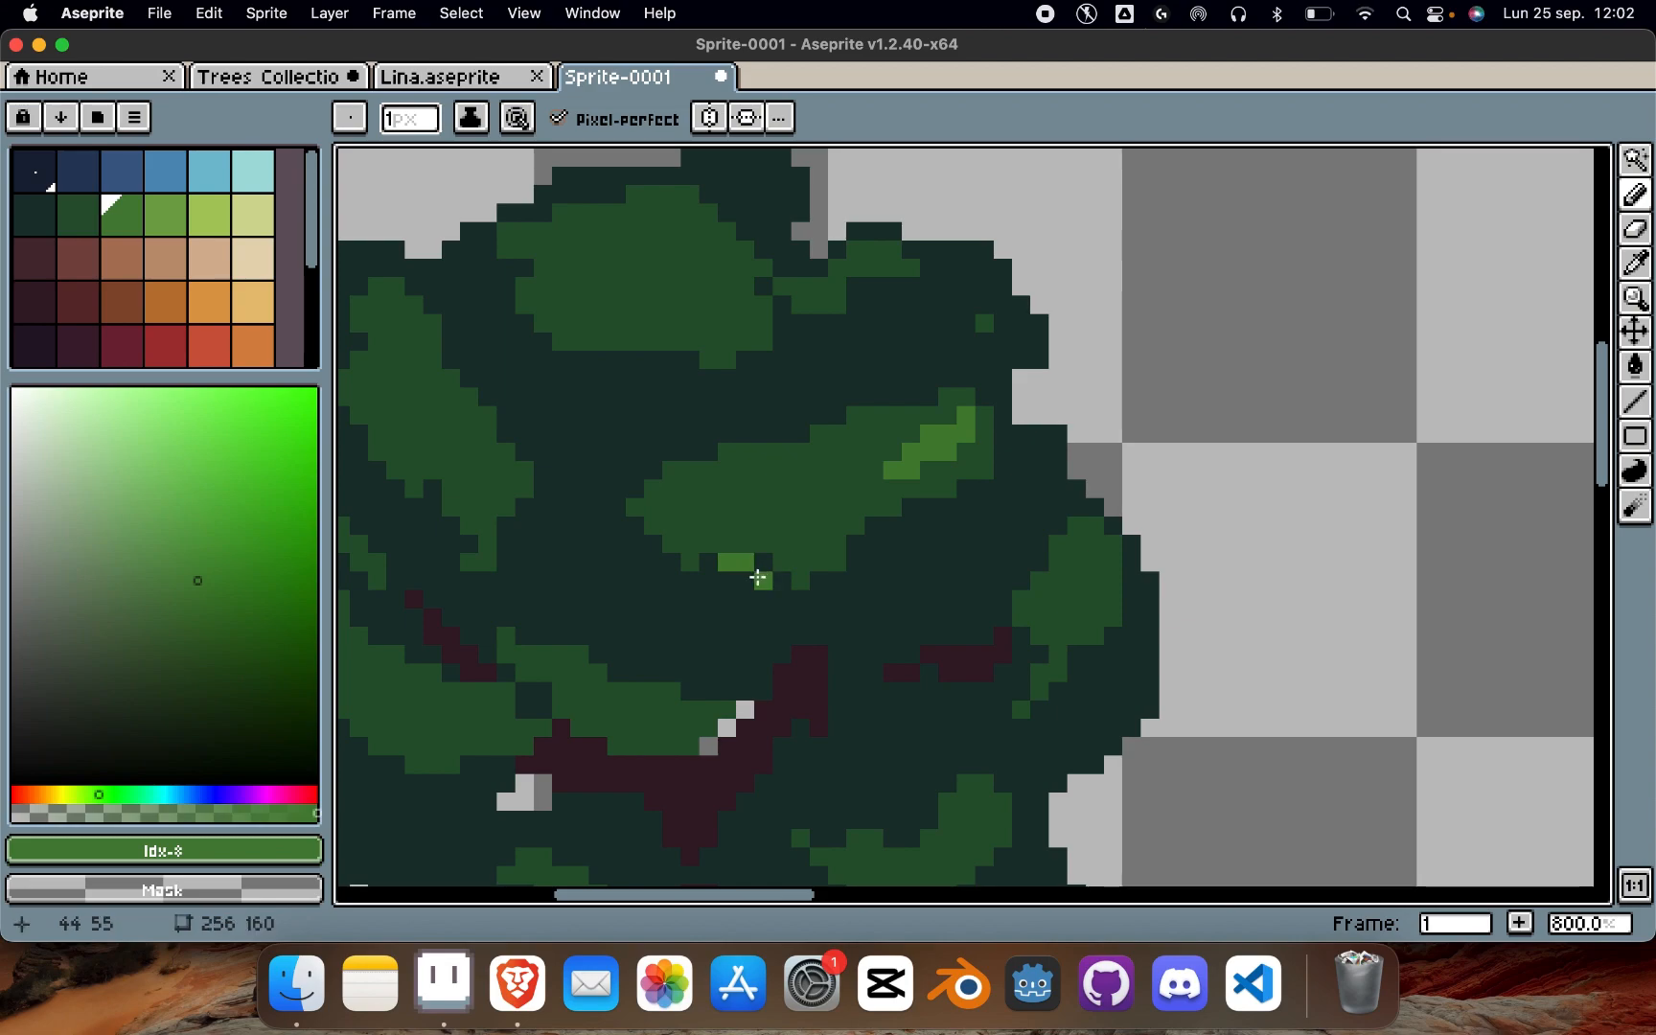
left_click(765, 554, "alt")
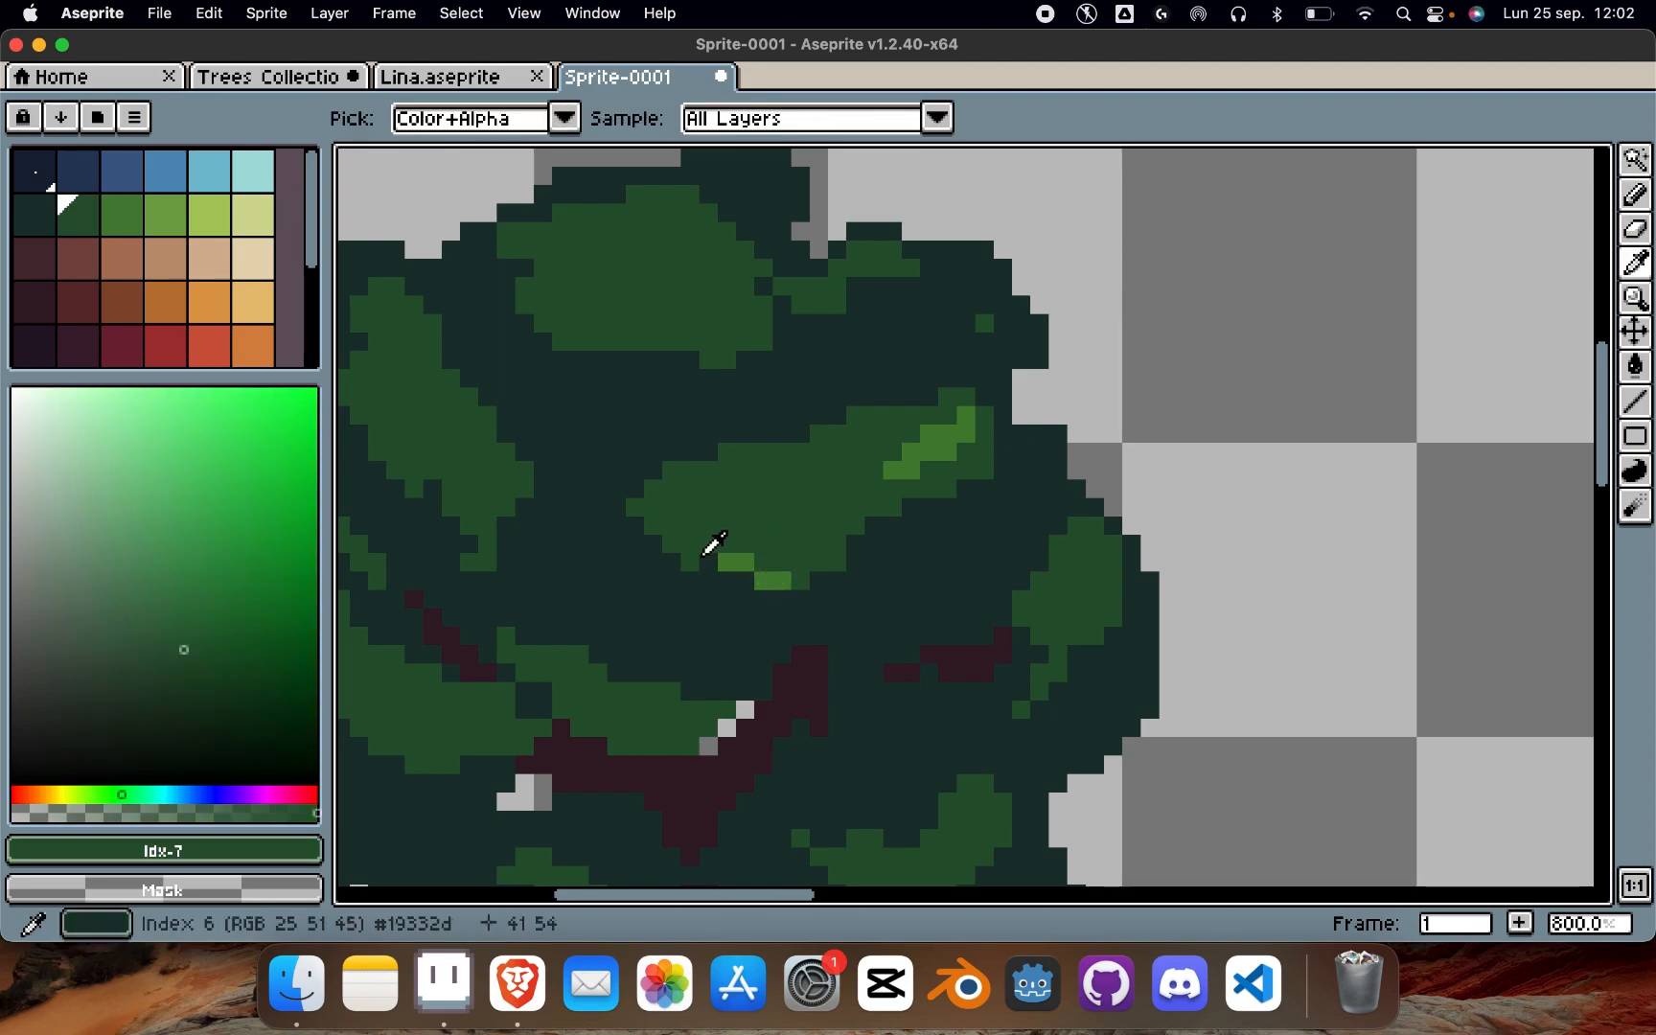
scroll(899, 467, "down", 5)
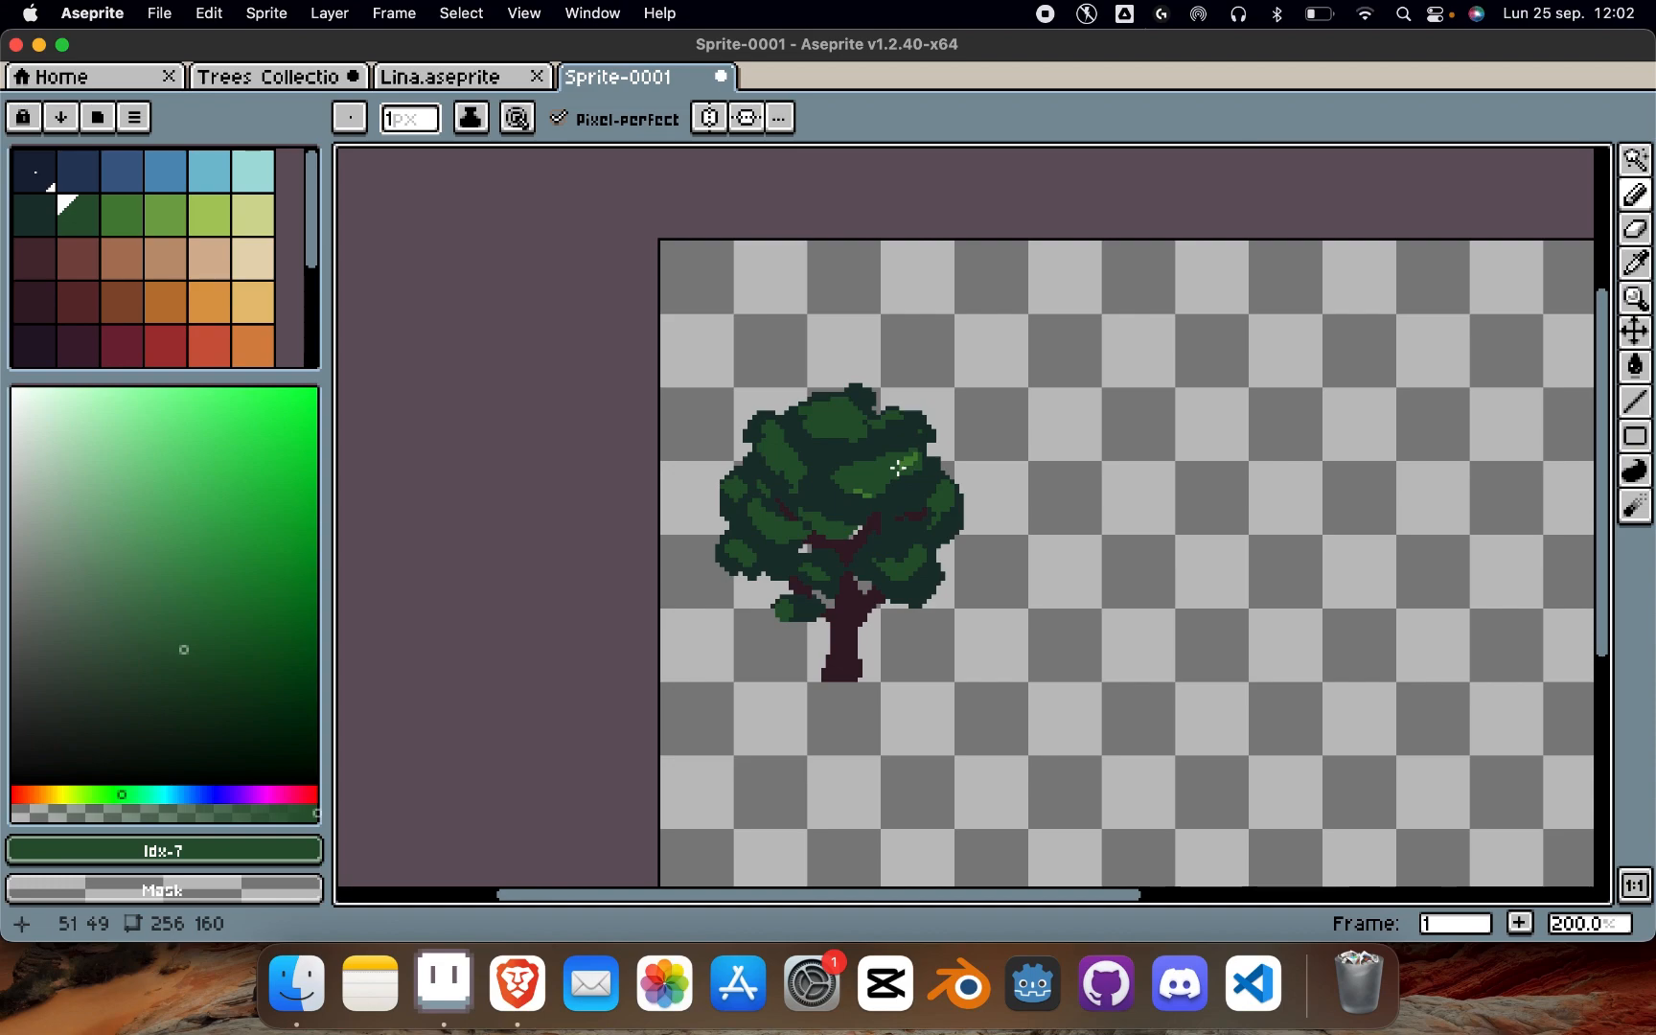
scroll(864, 515, "up", 5)
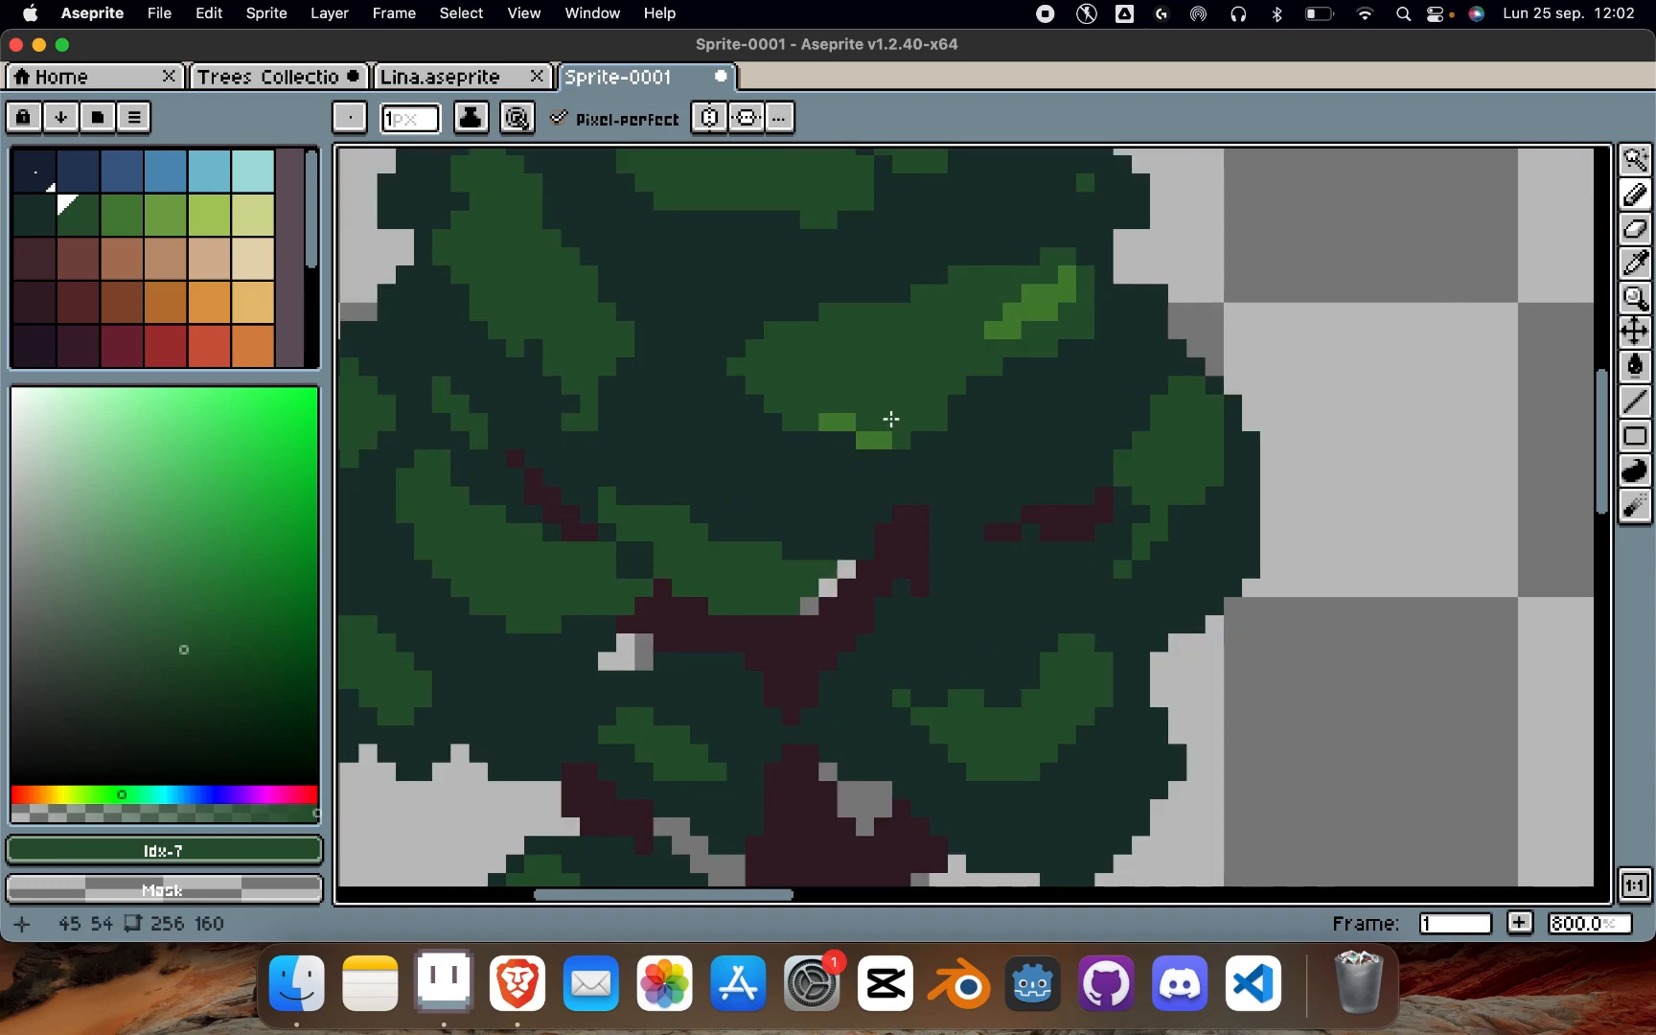
left_click(1039, 307, "alt")
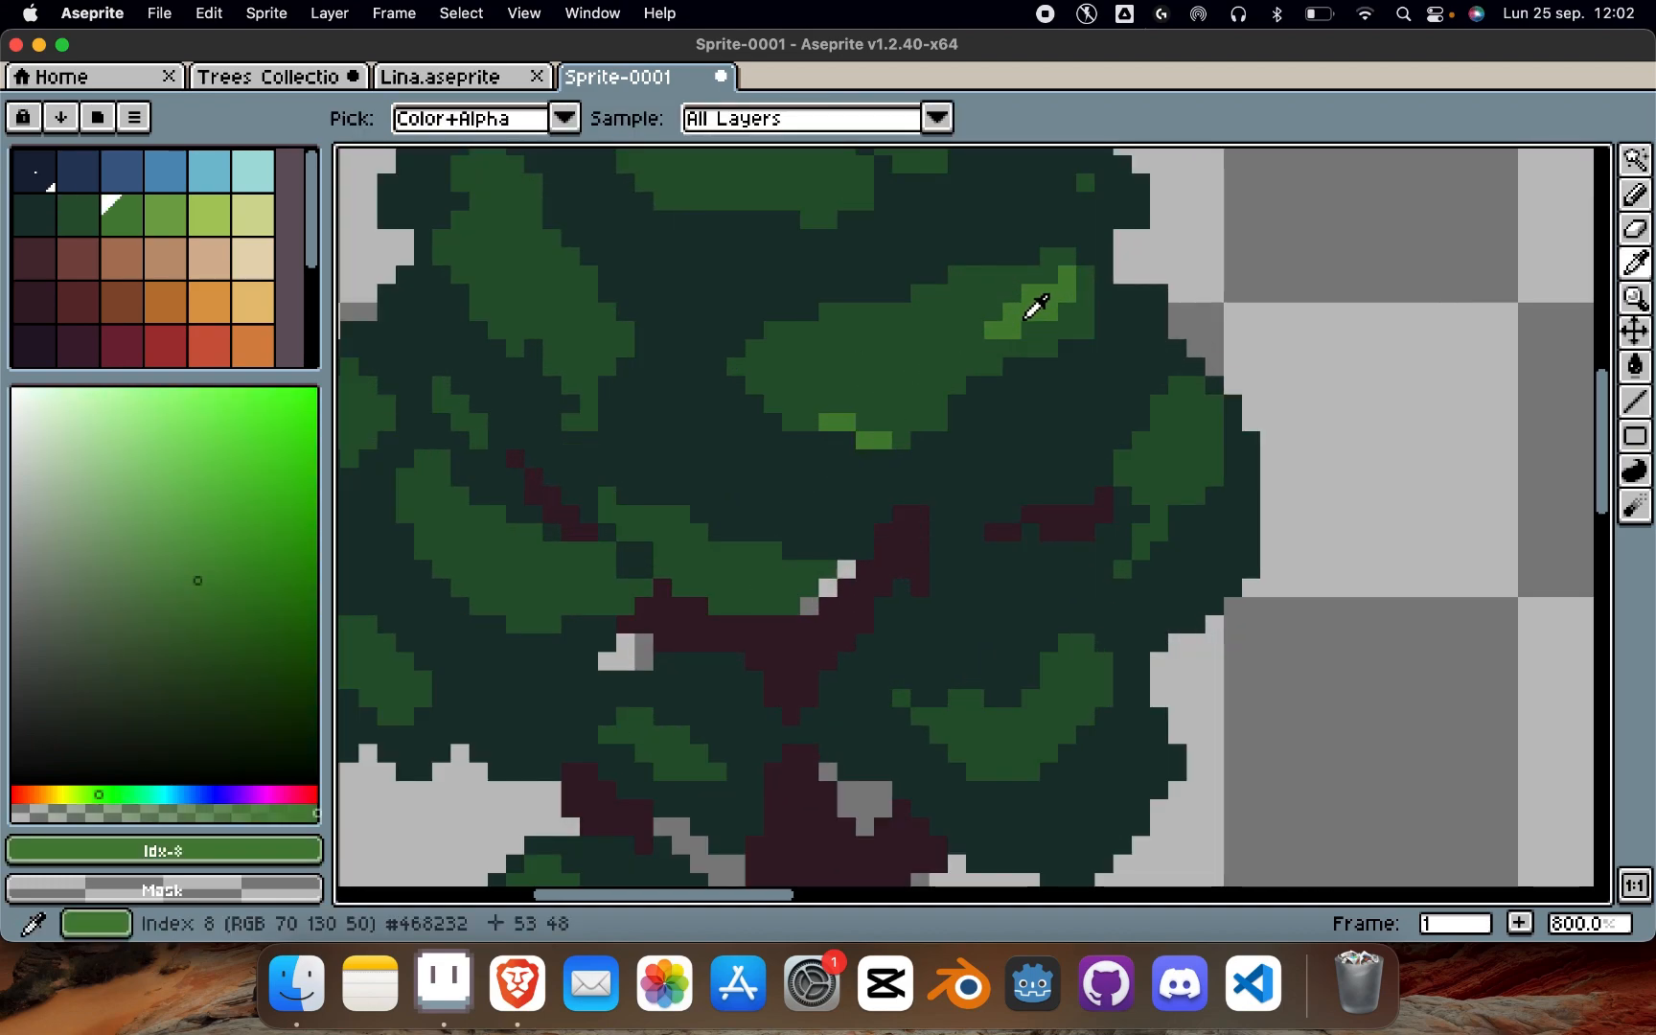
left_click(732, 380)
left_click(757, 396)
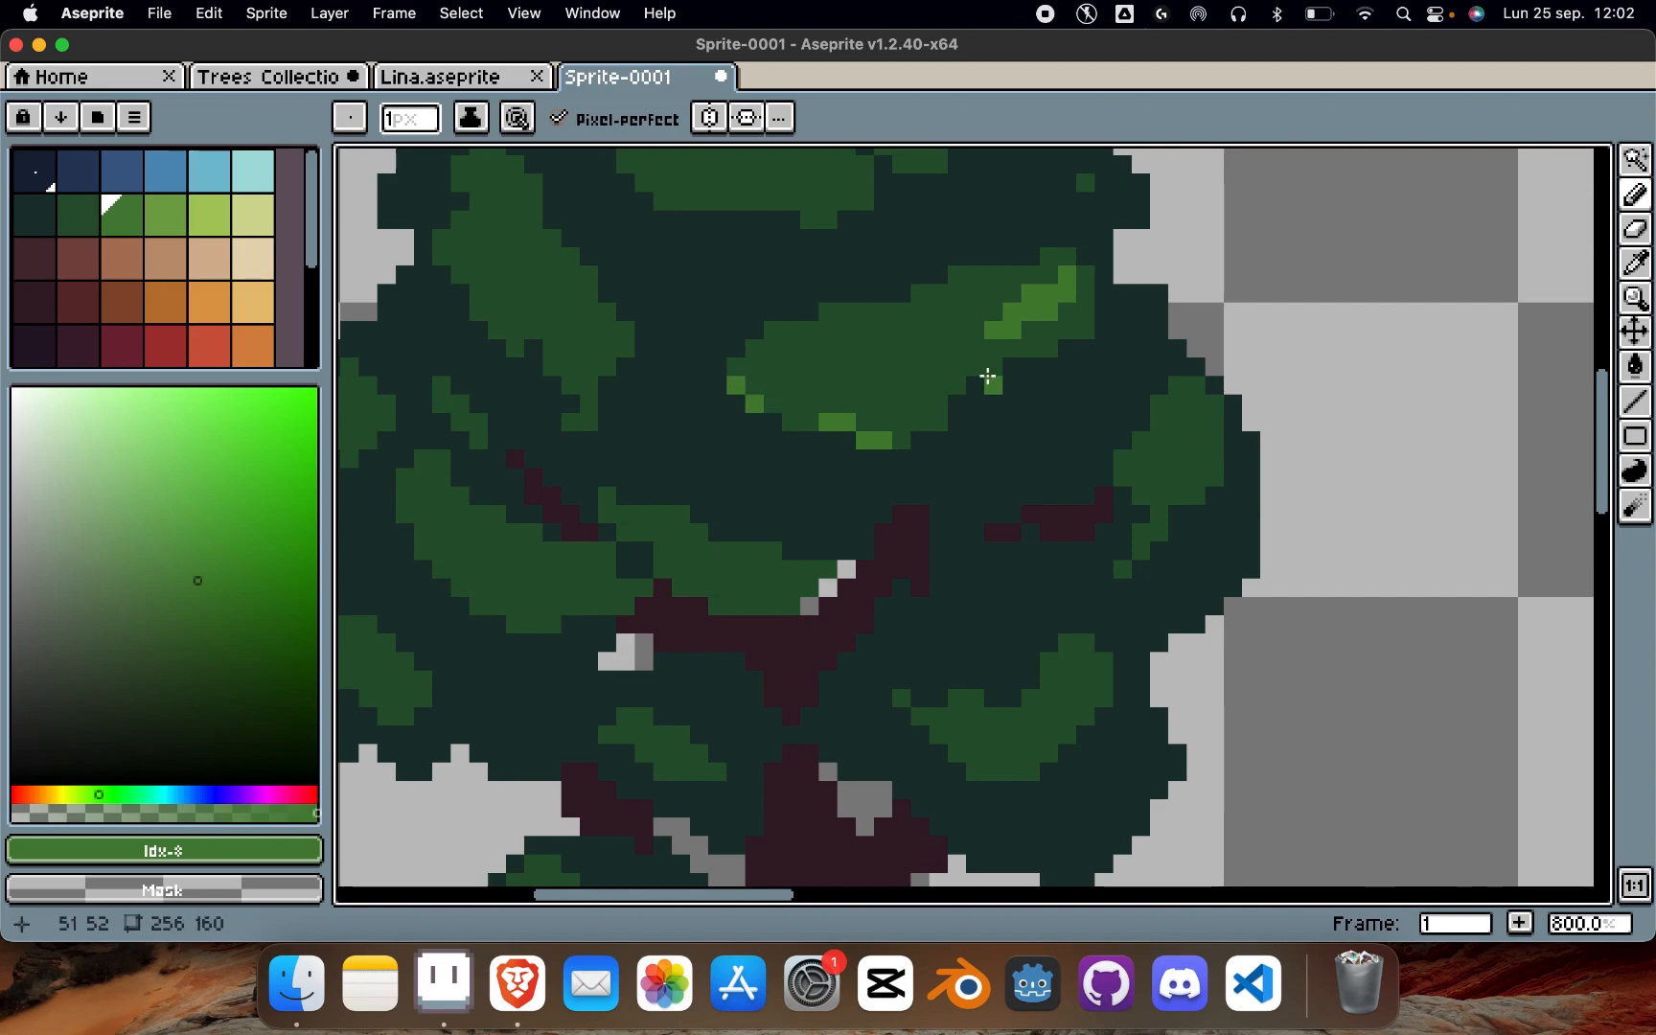
scroll(987, 376, "down", 4)
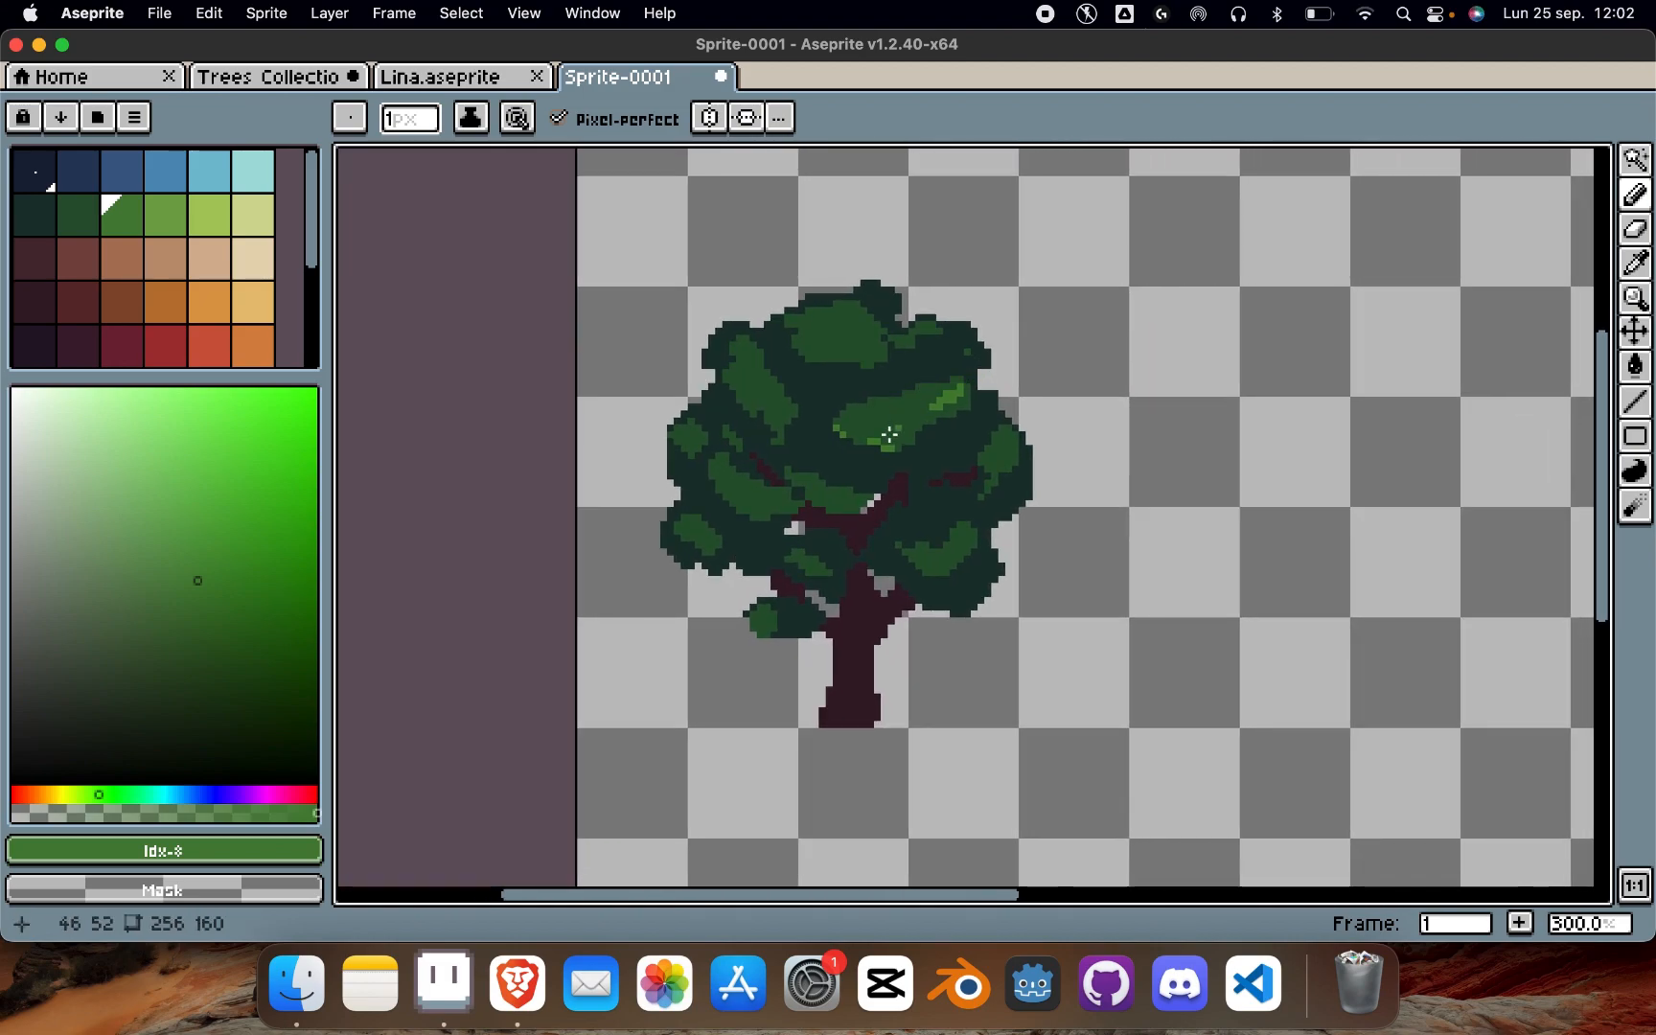
Step: Paint two light green highlight streaks on the upper-left mid-green patch and extend its right edge in mid-green (index 7)
scroll(893, 432, "up", 1)
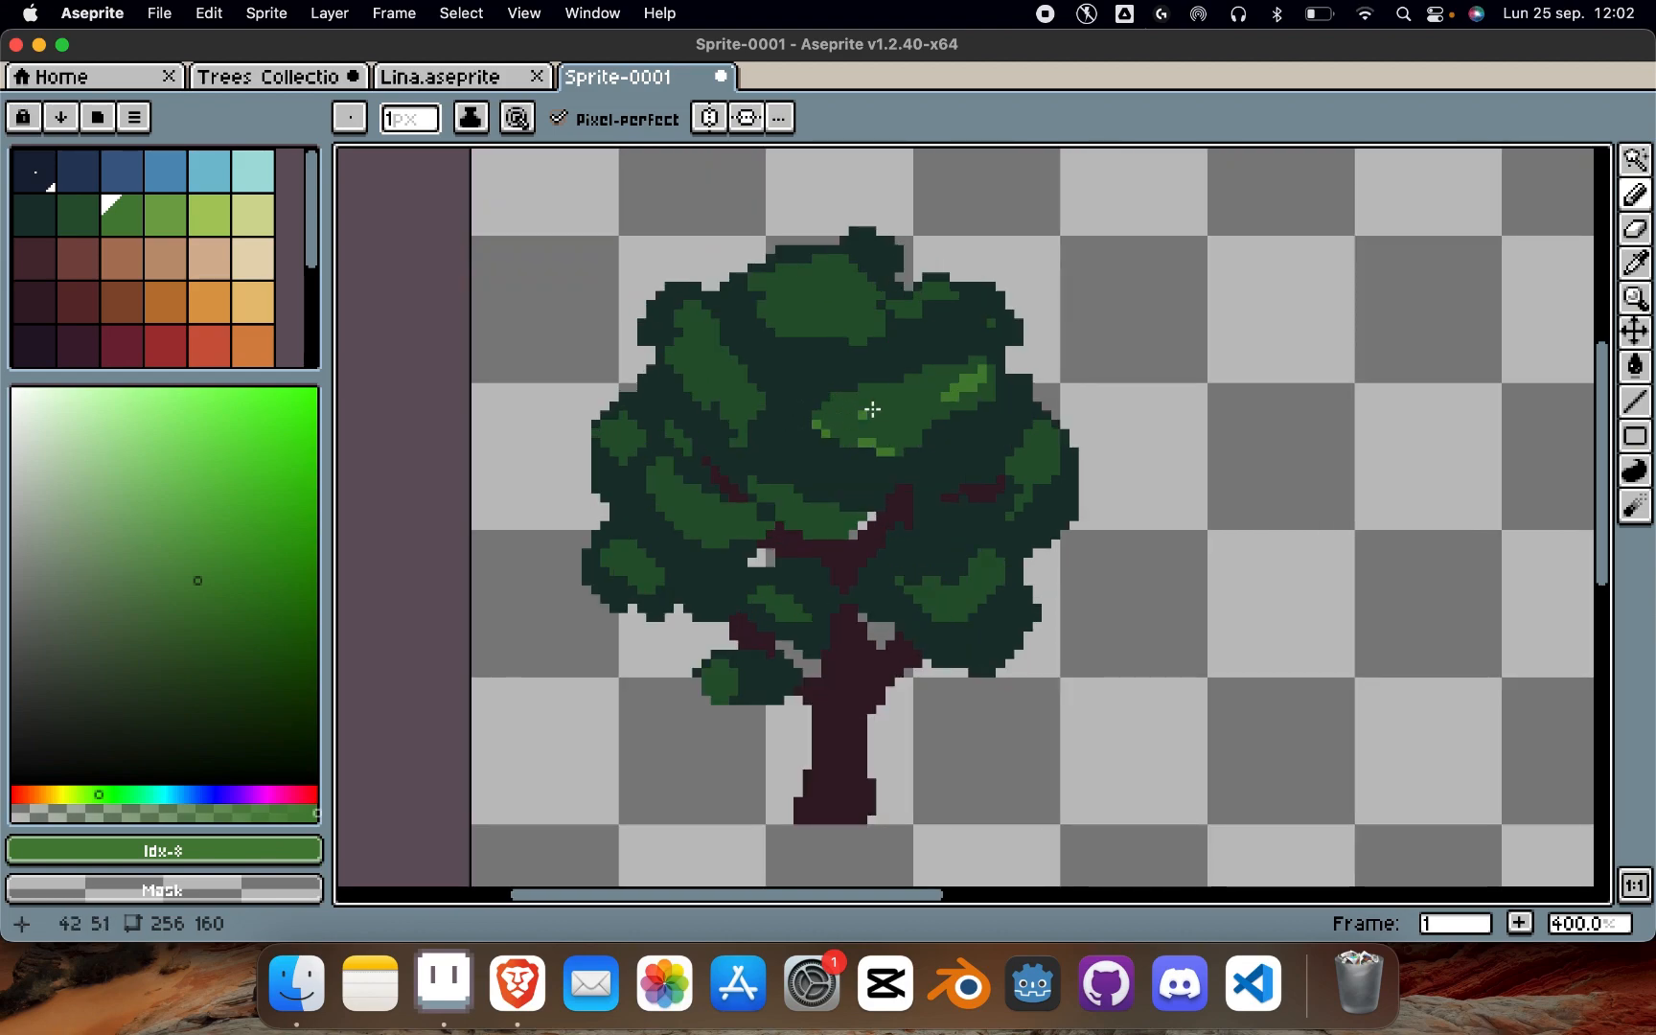
left_click(973, 376, "alt")
key("b")
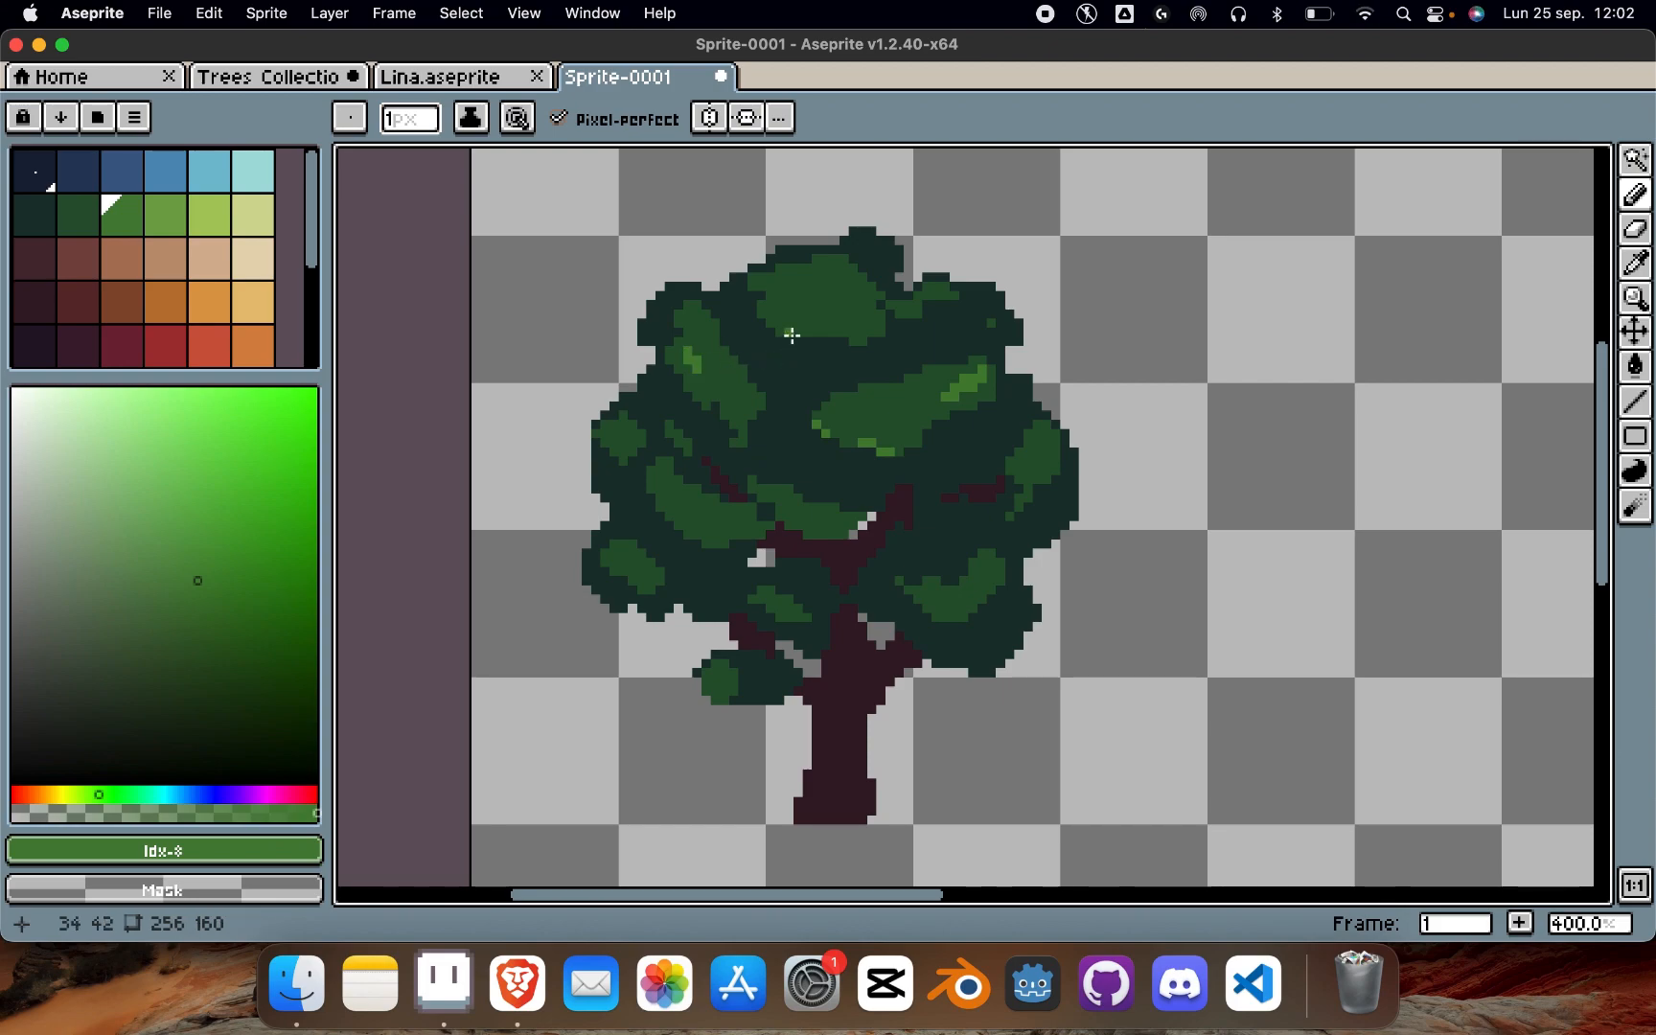
scroll(788, 333, "up", 3)
left_click(739, 418, "alt")
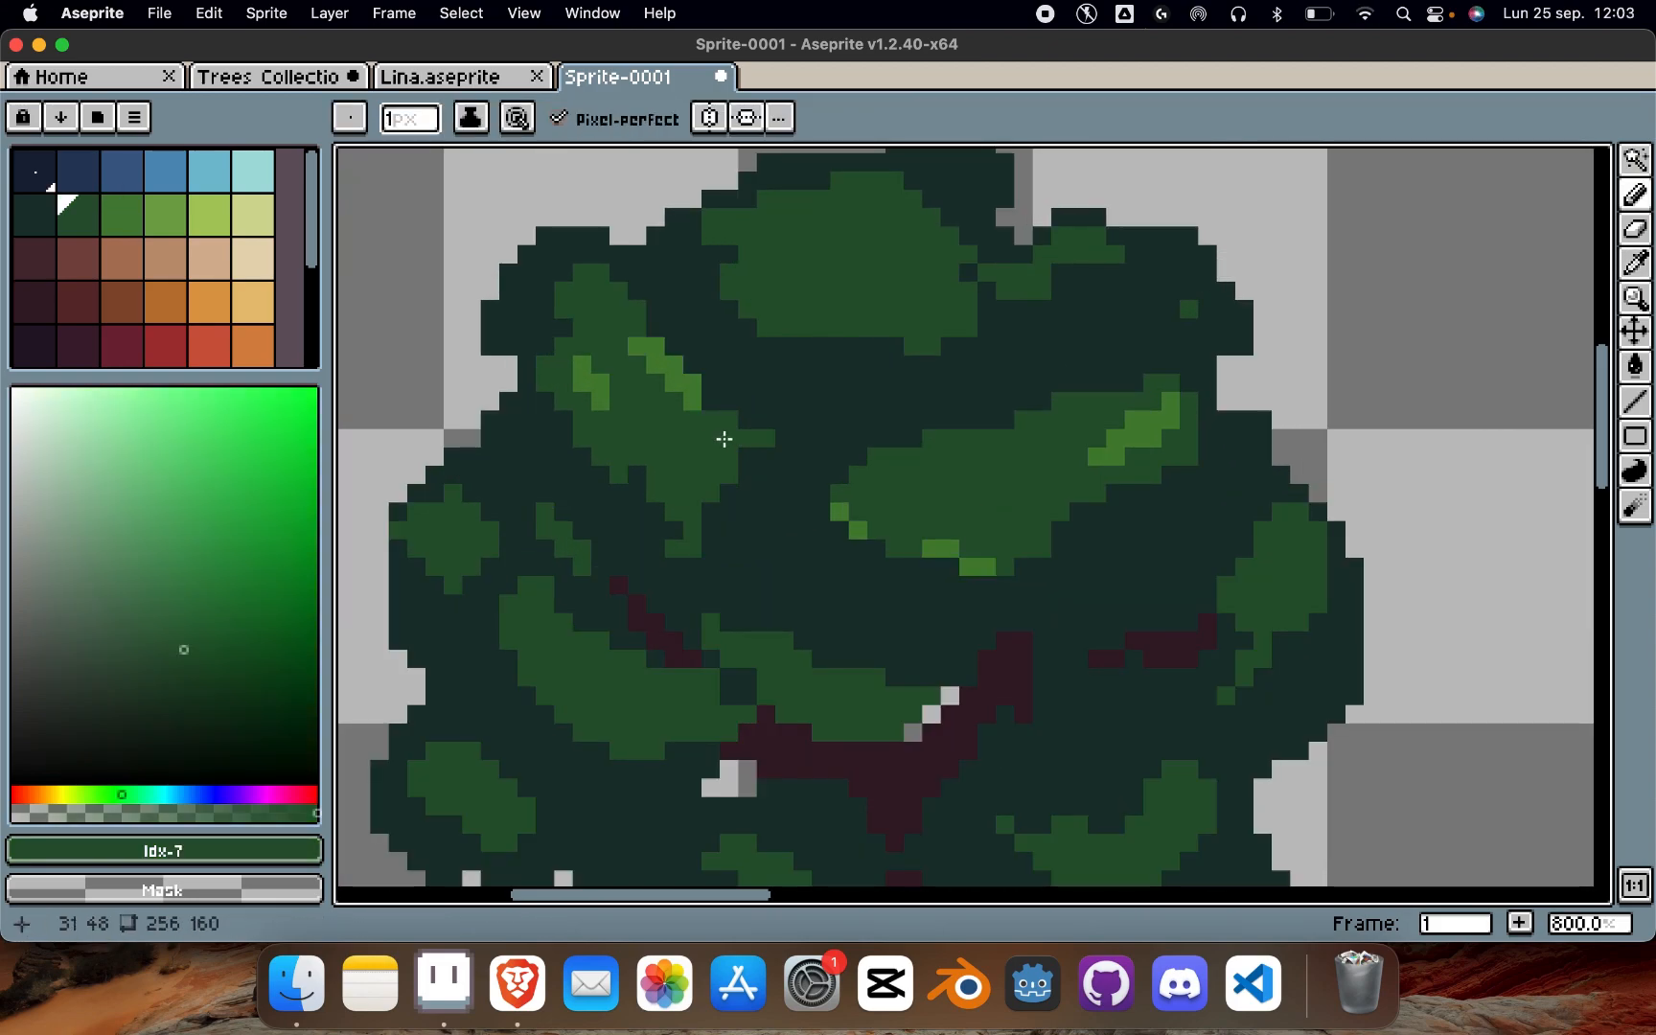
left_click(839, 400)
key("super+z")
scroll(855, 367, "down", 4)
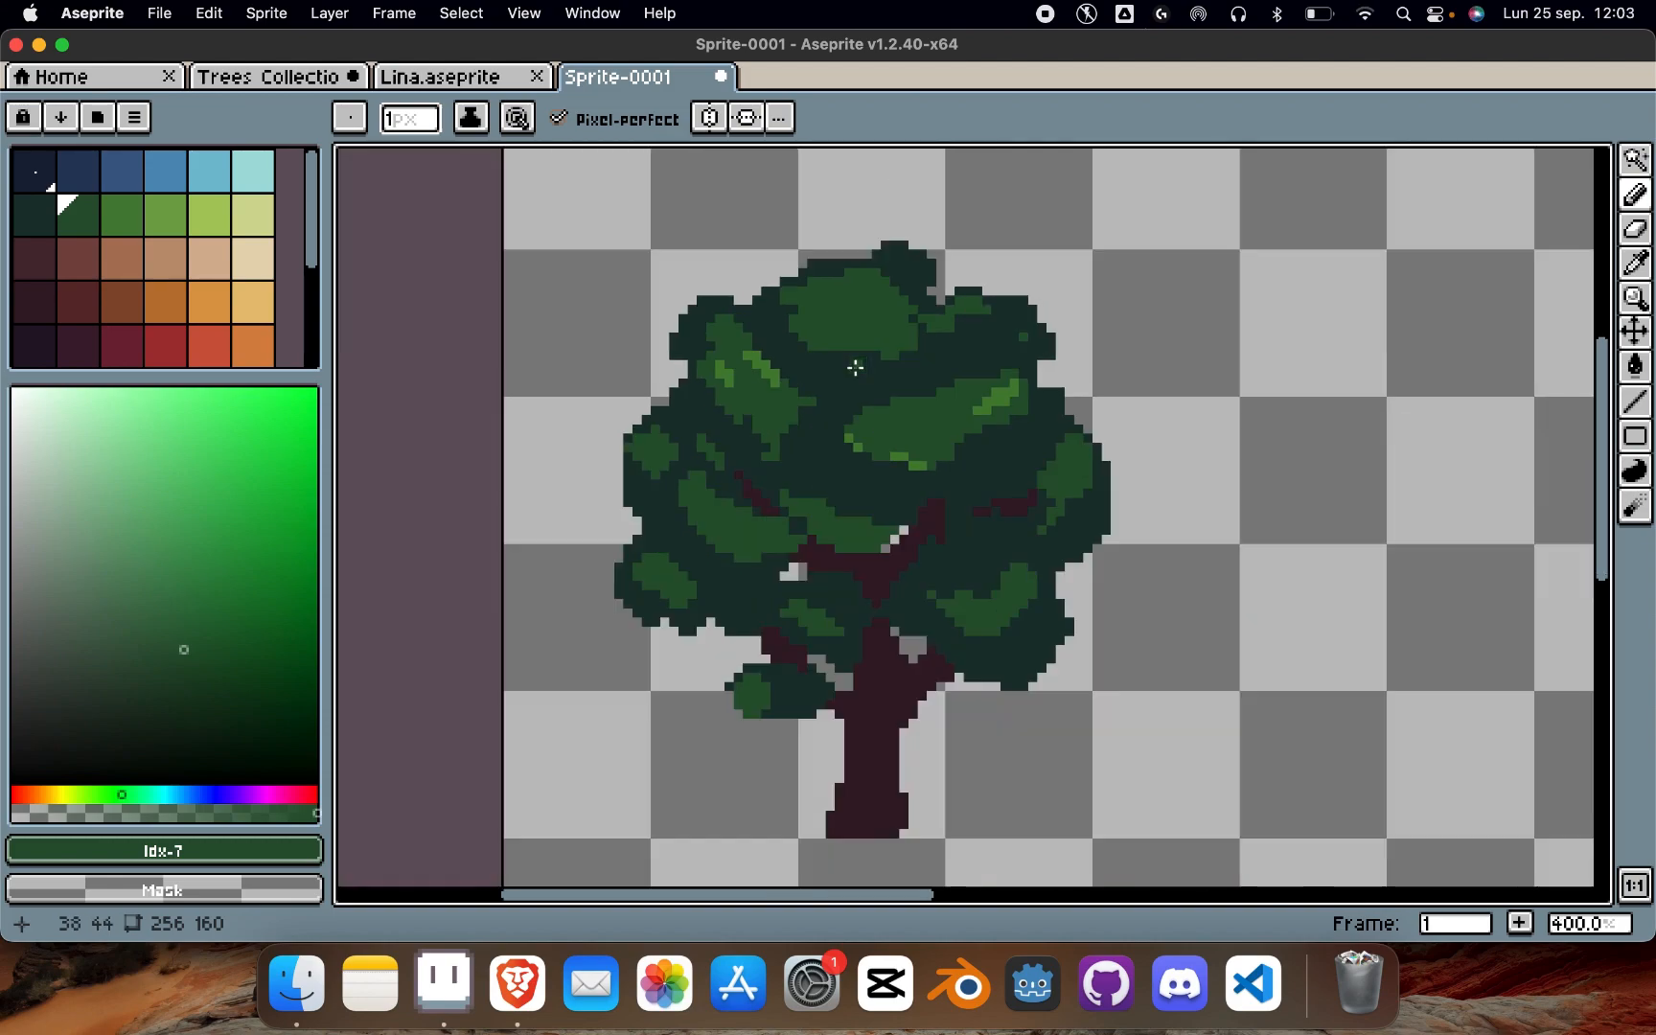
Step: Paint light green (index 8) highlights on the top mid-green patch and on the small patch at the canopy's upper right
scroll(855, 367, "up", 2)
left_click(894, 381, "alt")
left_click(709, 291)
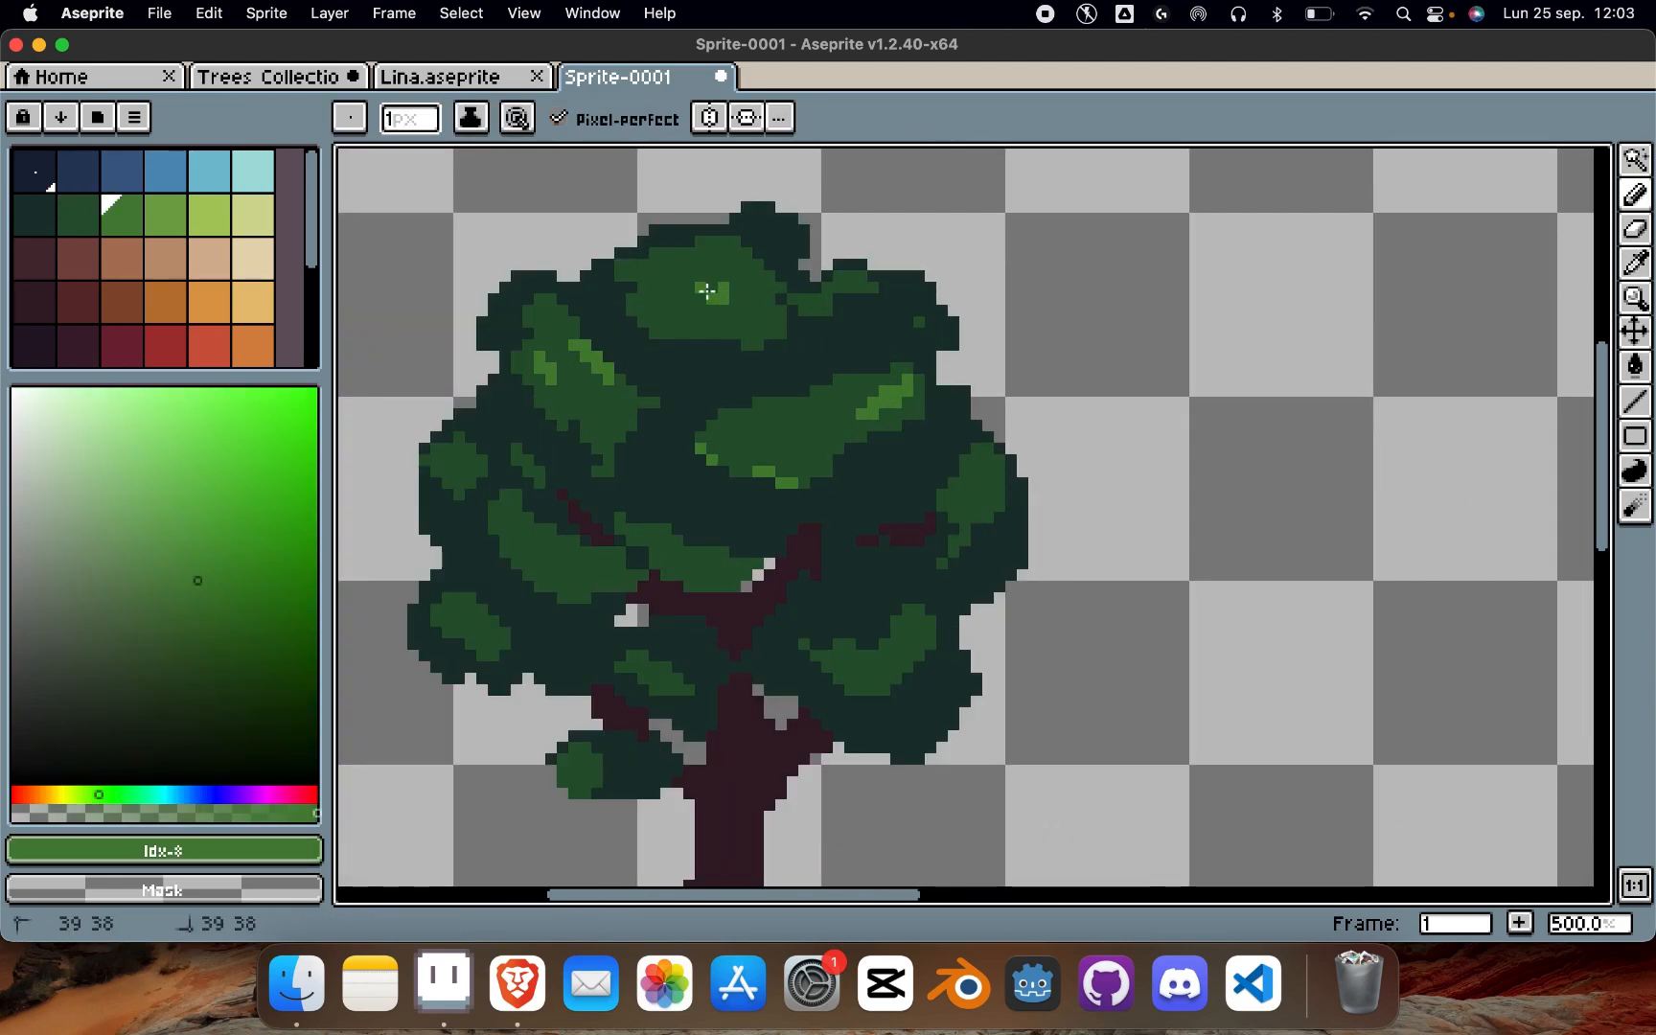
left_click_drag(697, 279, 689, 285)
mouse_move(838, 299)
left_mouse_down()
mouse_move(825, 308)
mouse_move(865, 294)
left_mouse_up()
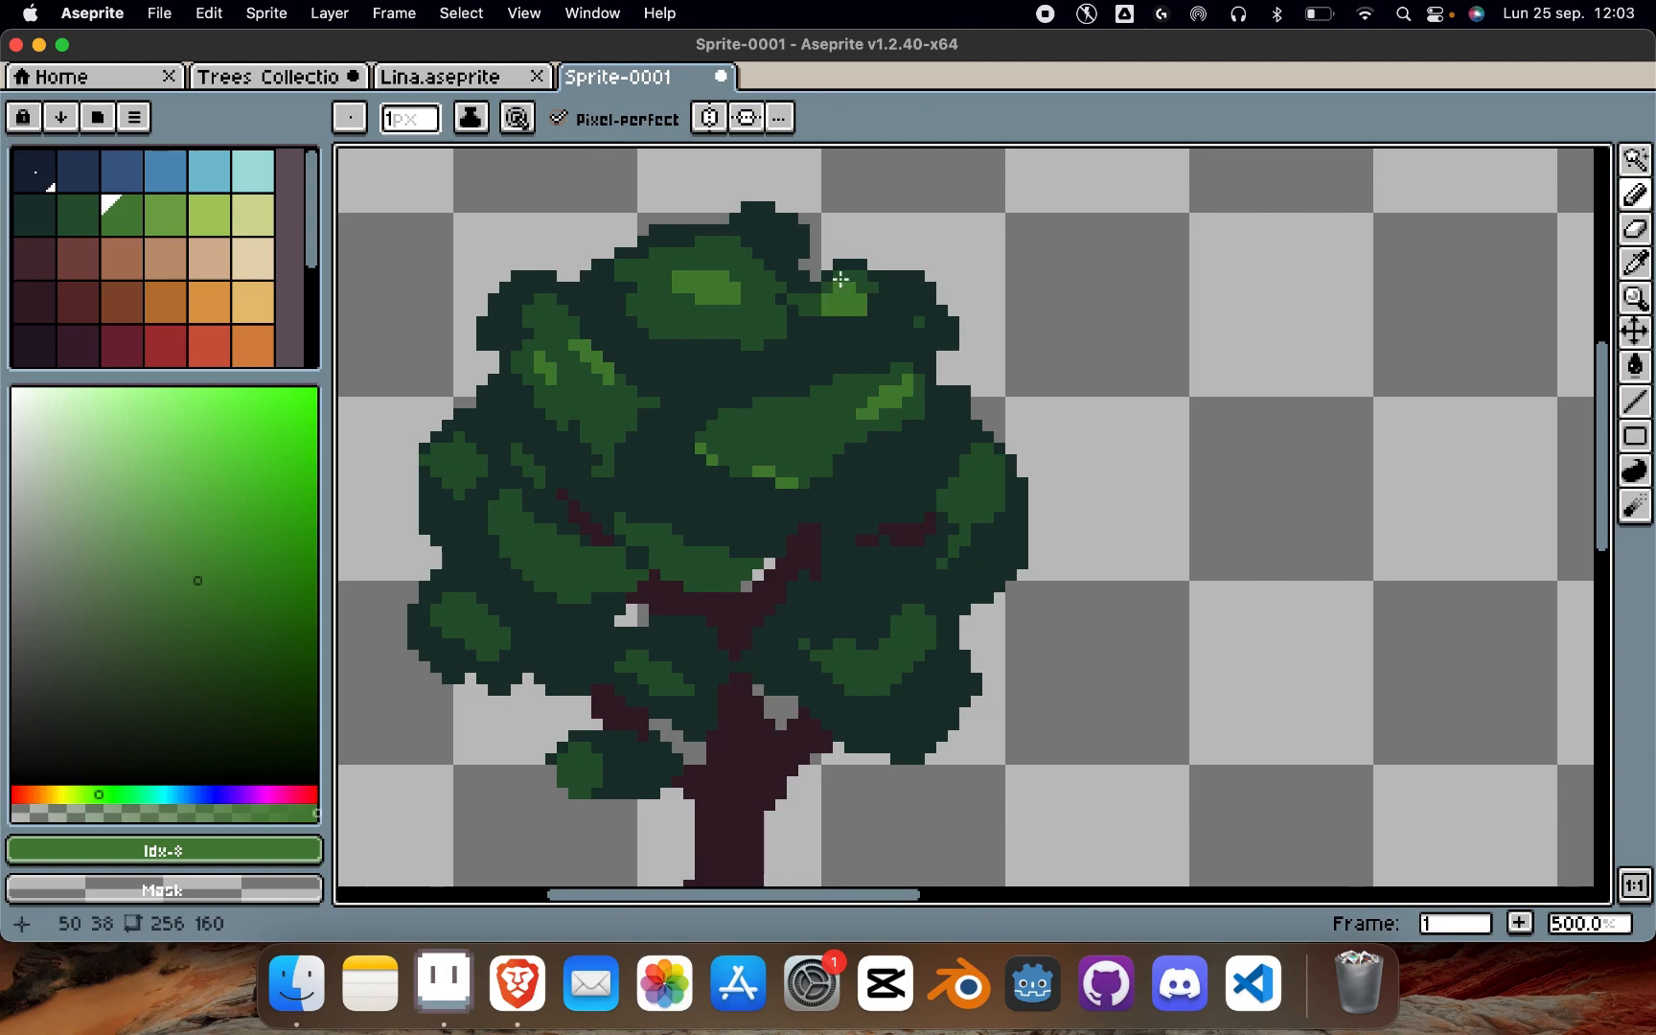
Step: Grow the single mid-green pixel near the canopy's upper-right edge into a small clump with mid-green (index 7)
left_click(845, 273, "alt")
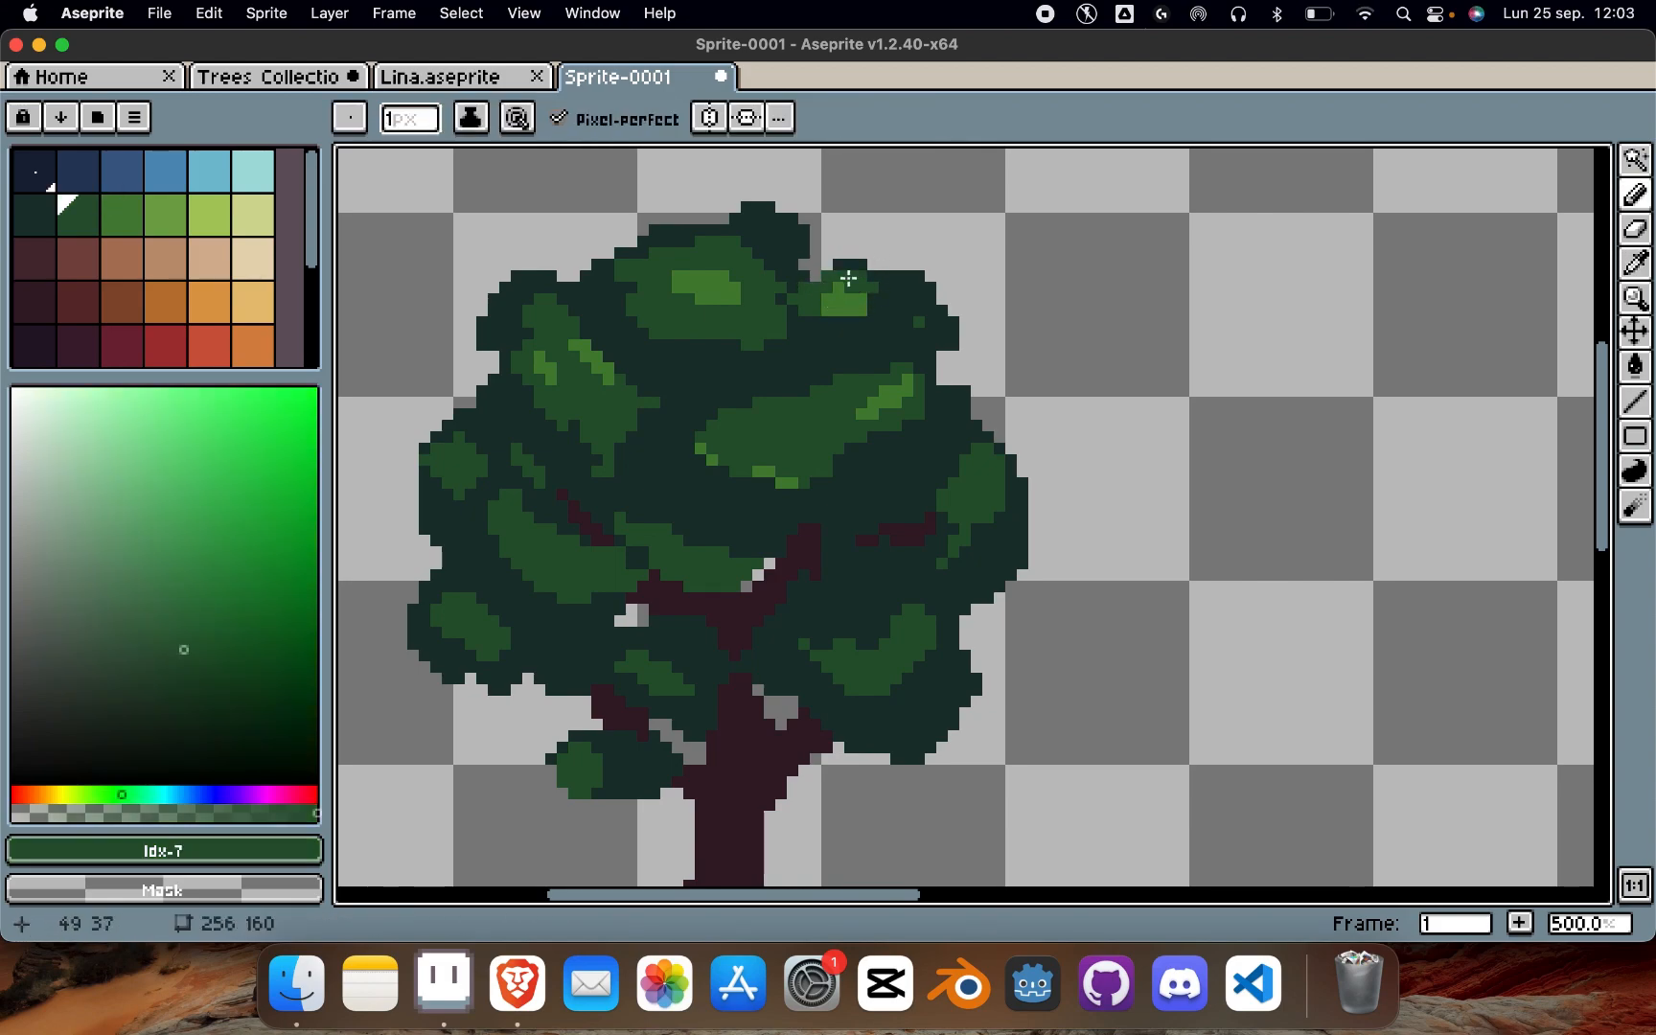
left_click(919, 318, "alt")
left_click_drag(907, 320, 907, 300)
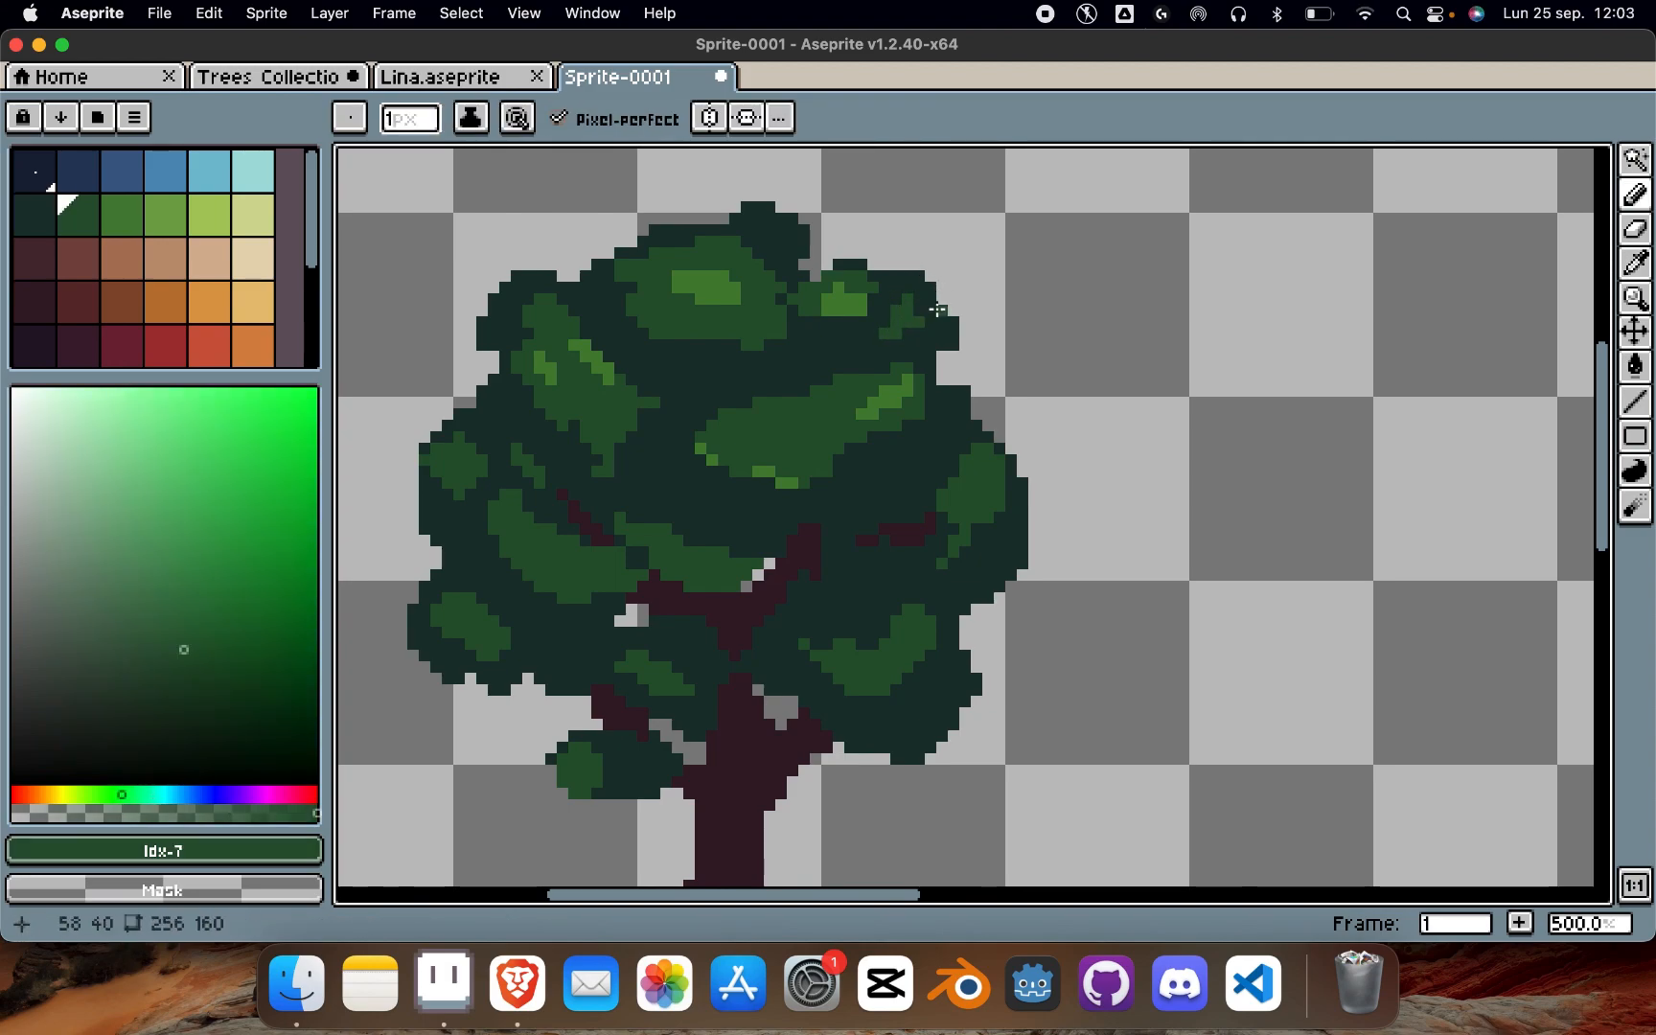
scroll(937, 309, "down", 3)
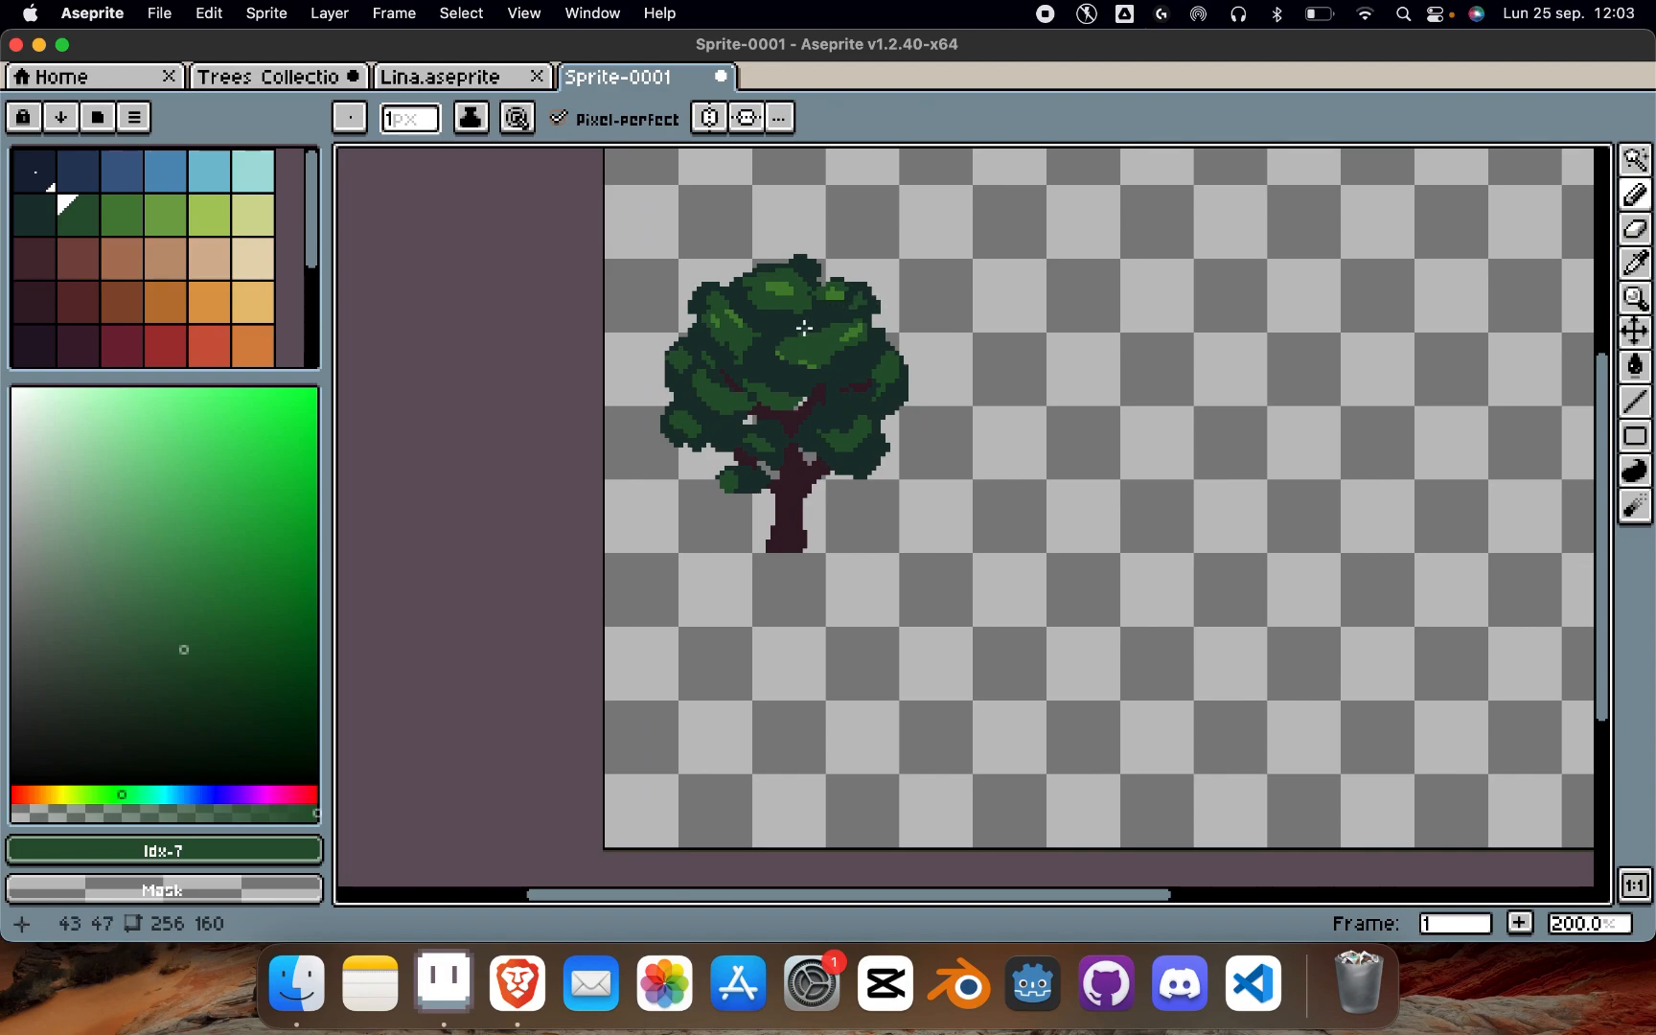
Step: Cover the top patch's highlight in mid-green, draw a tail down from it, and extend the central patch's lower-left tip
scroll(804, 327, "up", 3)
mouse_move(776, 270)
left_mouse_down()
mouse_move(747, 249)
mouse_move(700, 276)
mouse_move(719, 233)
mouse_move(755, 273)
mouse_move(767, 263)
mouse_move(755, 339)
left_mouse_up()
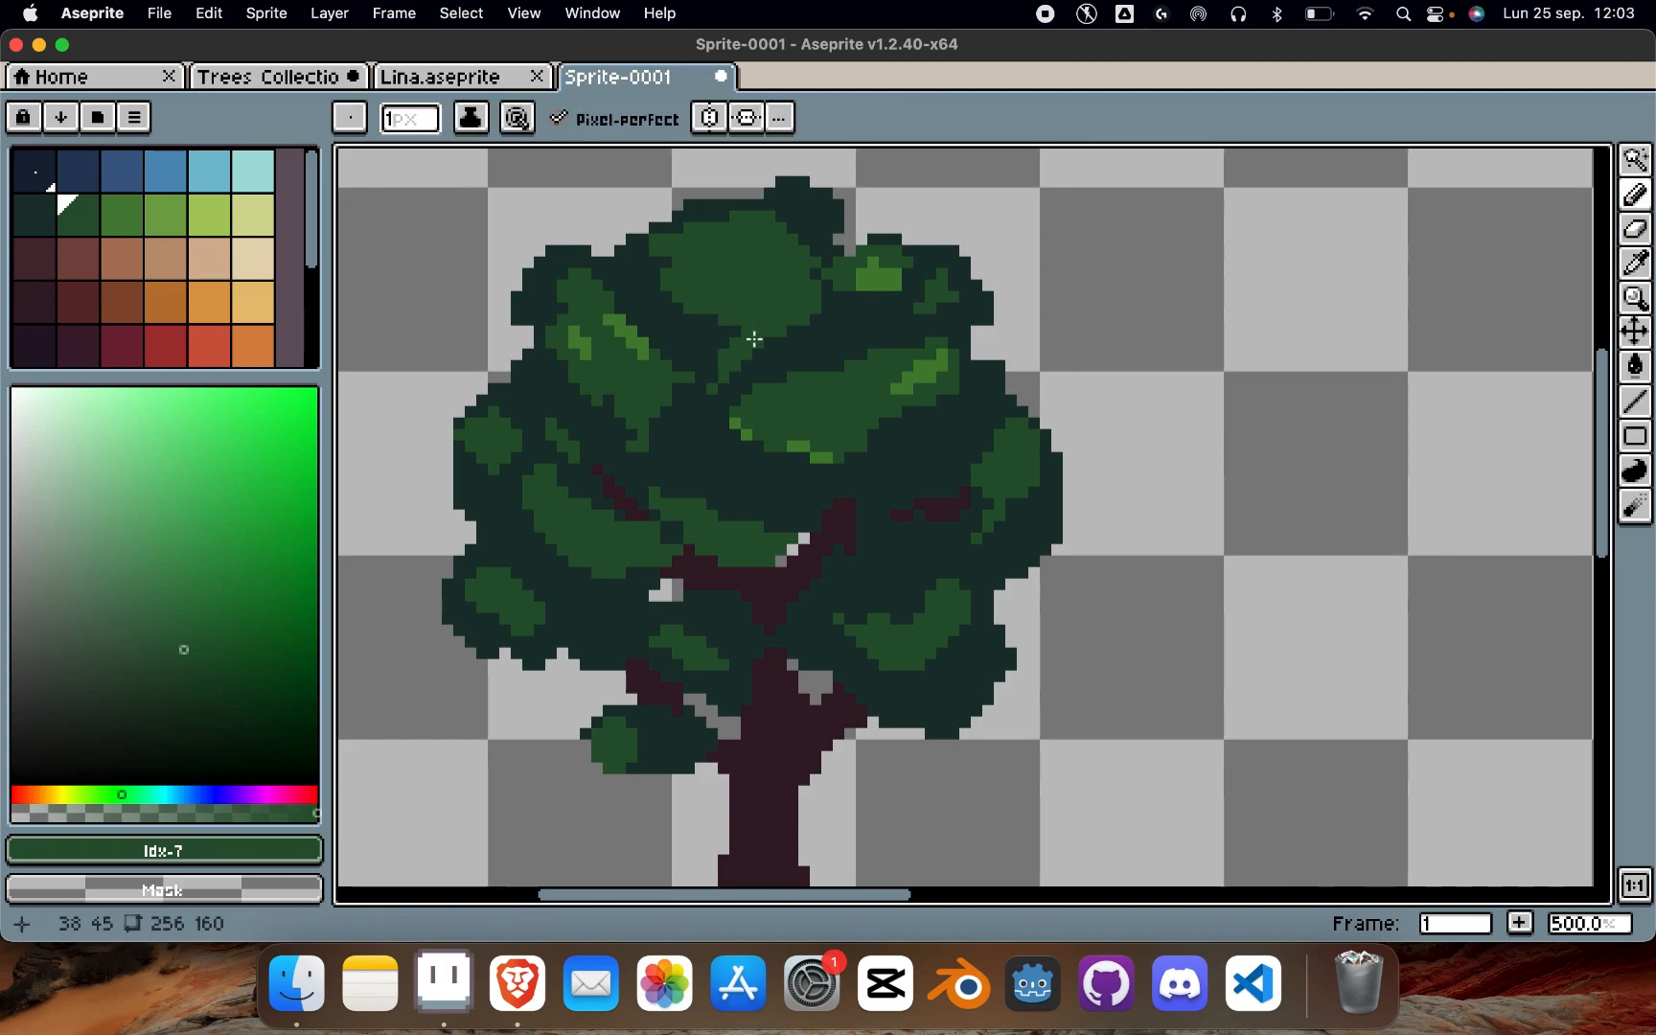
scroll(891, 313, "down", 1)
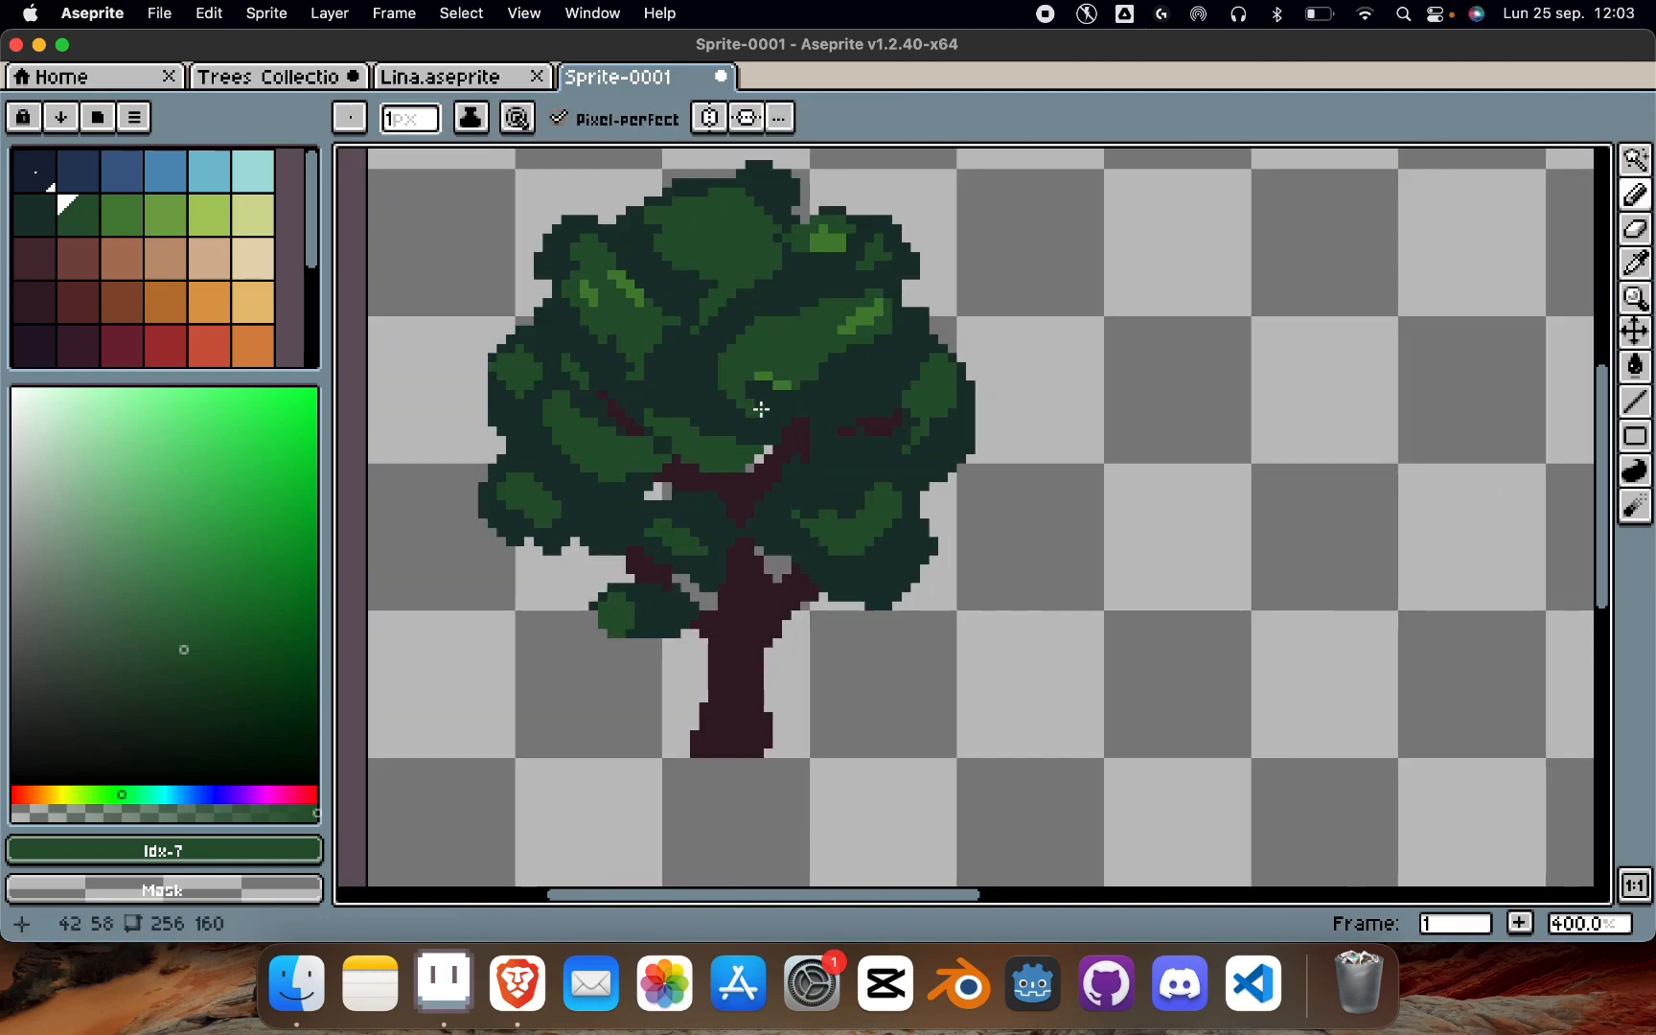
Step: Add a mid-green clump above the right branch, enlarge the lower-right patch and place a small clump beside it
mouse_move(865, 375)
left_mouse_down()
mouse_move(840, 421)
mouse_move(854, 399)
left_mouse_up()
left_click(832, 408, "alt")
left_click(868, 511, "alt")
left_click_drag(870, 471, 885, 487)
left_click_drag(903, 556, 897, 567)
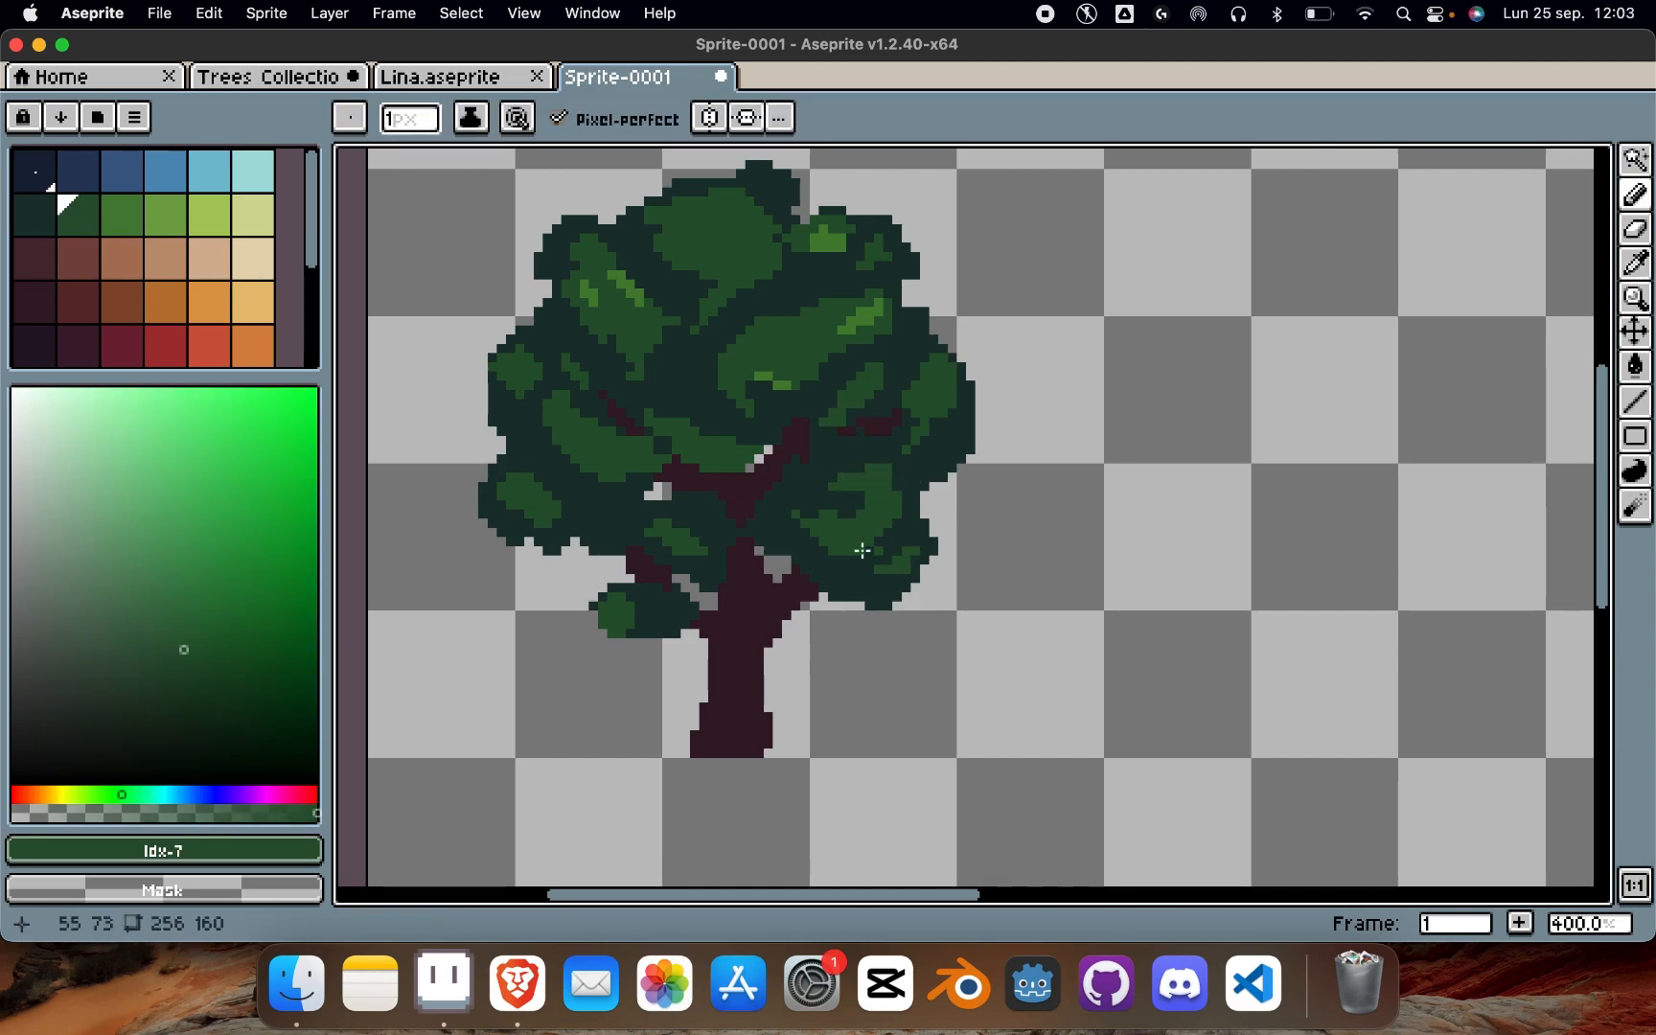
Step: Enlarge the mid-green patch on the lower-left foliage clump
left_click_drag(518, 521, 540, 514)
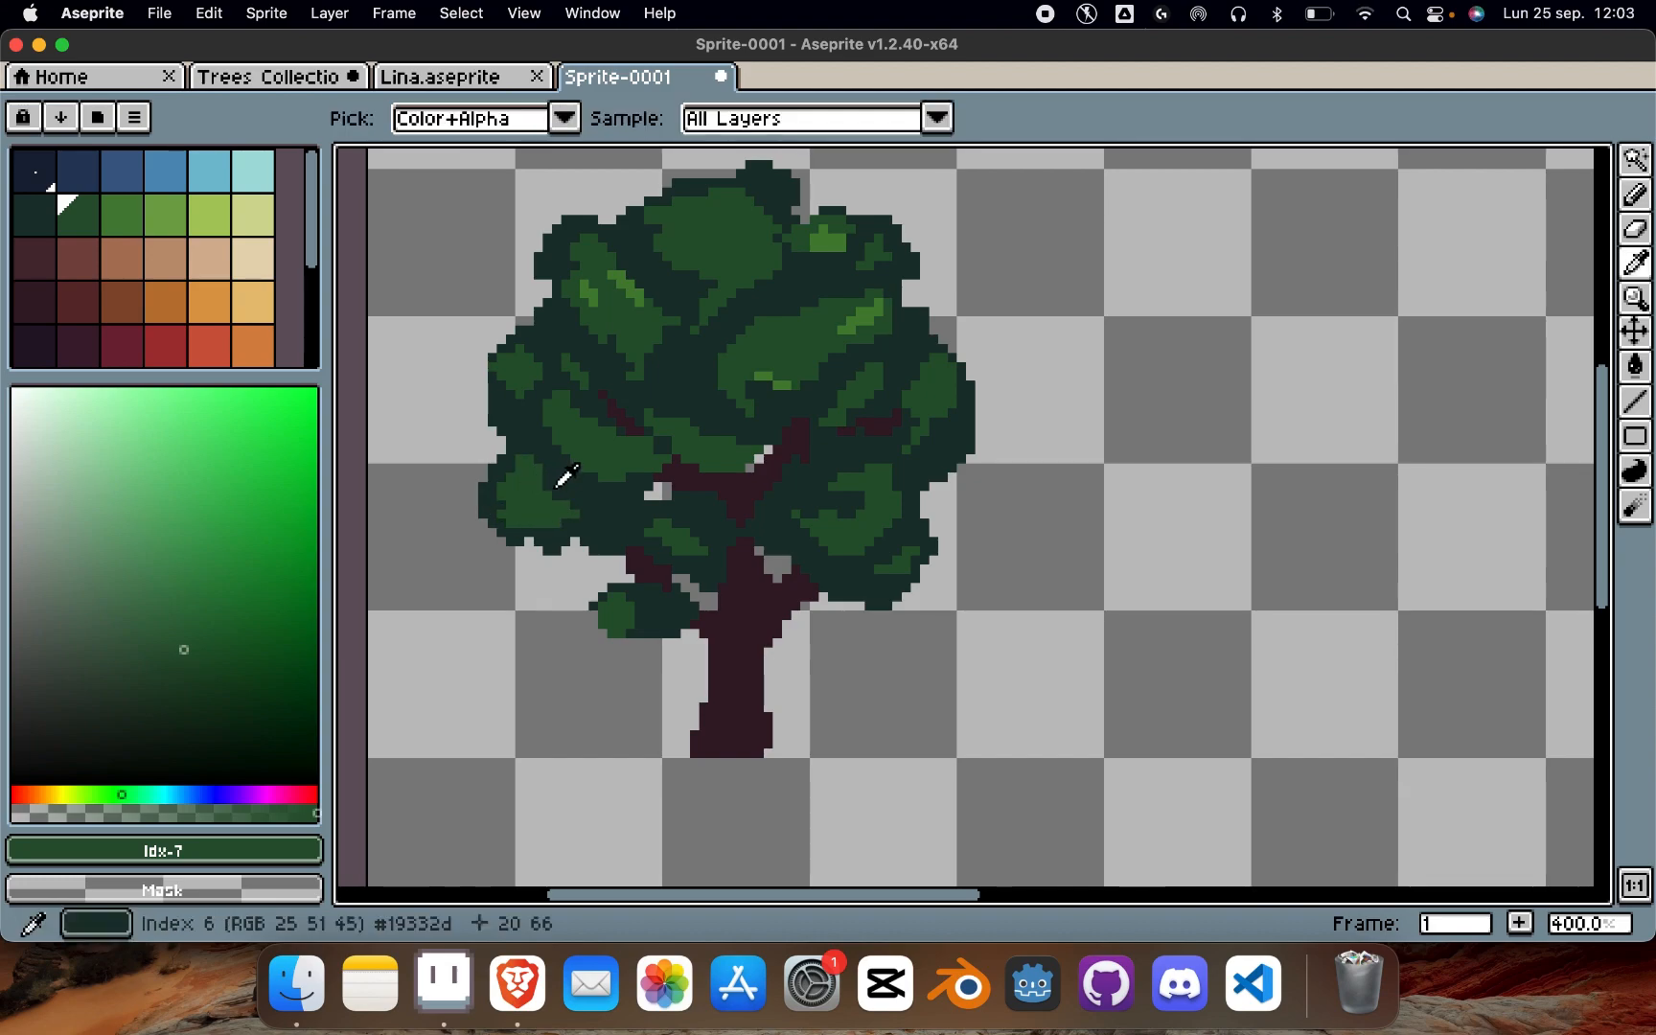
left_click(554, 471, "alt")
scroll(721, 492, "down", 2)
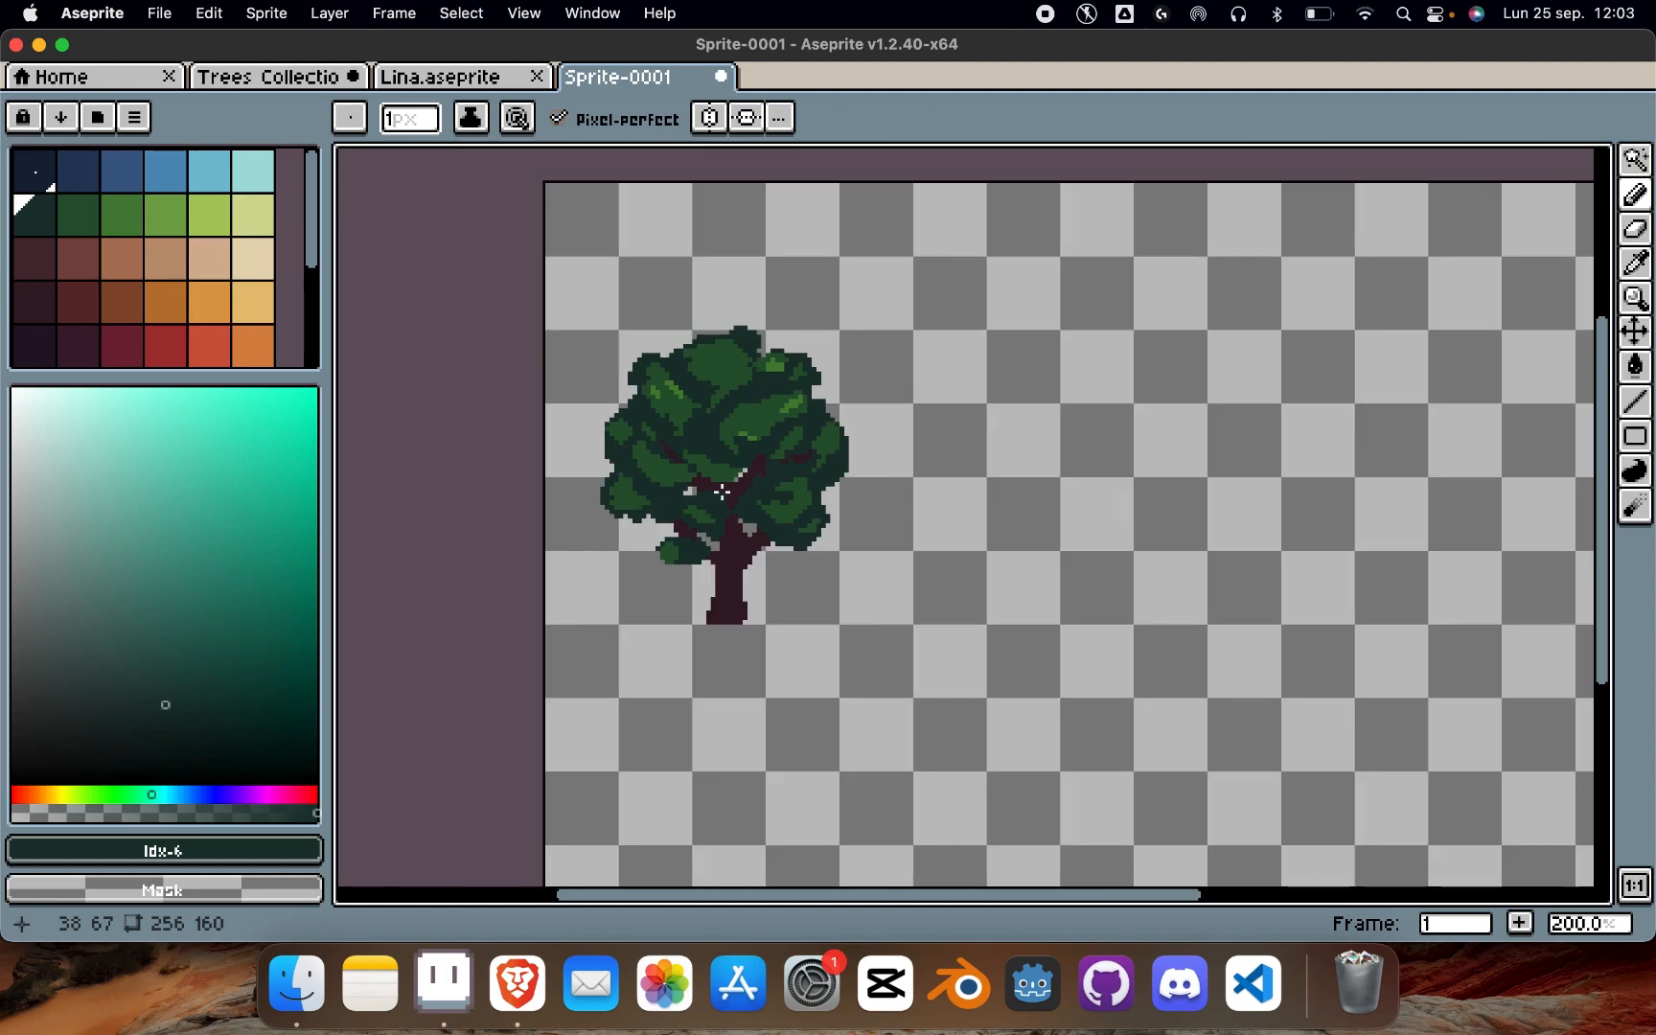
Step: Extend the central mid-green patch toward the lower left with mid-green (index 7) strokes
scroll(712, 397, "up", 1)
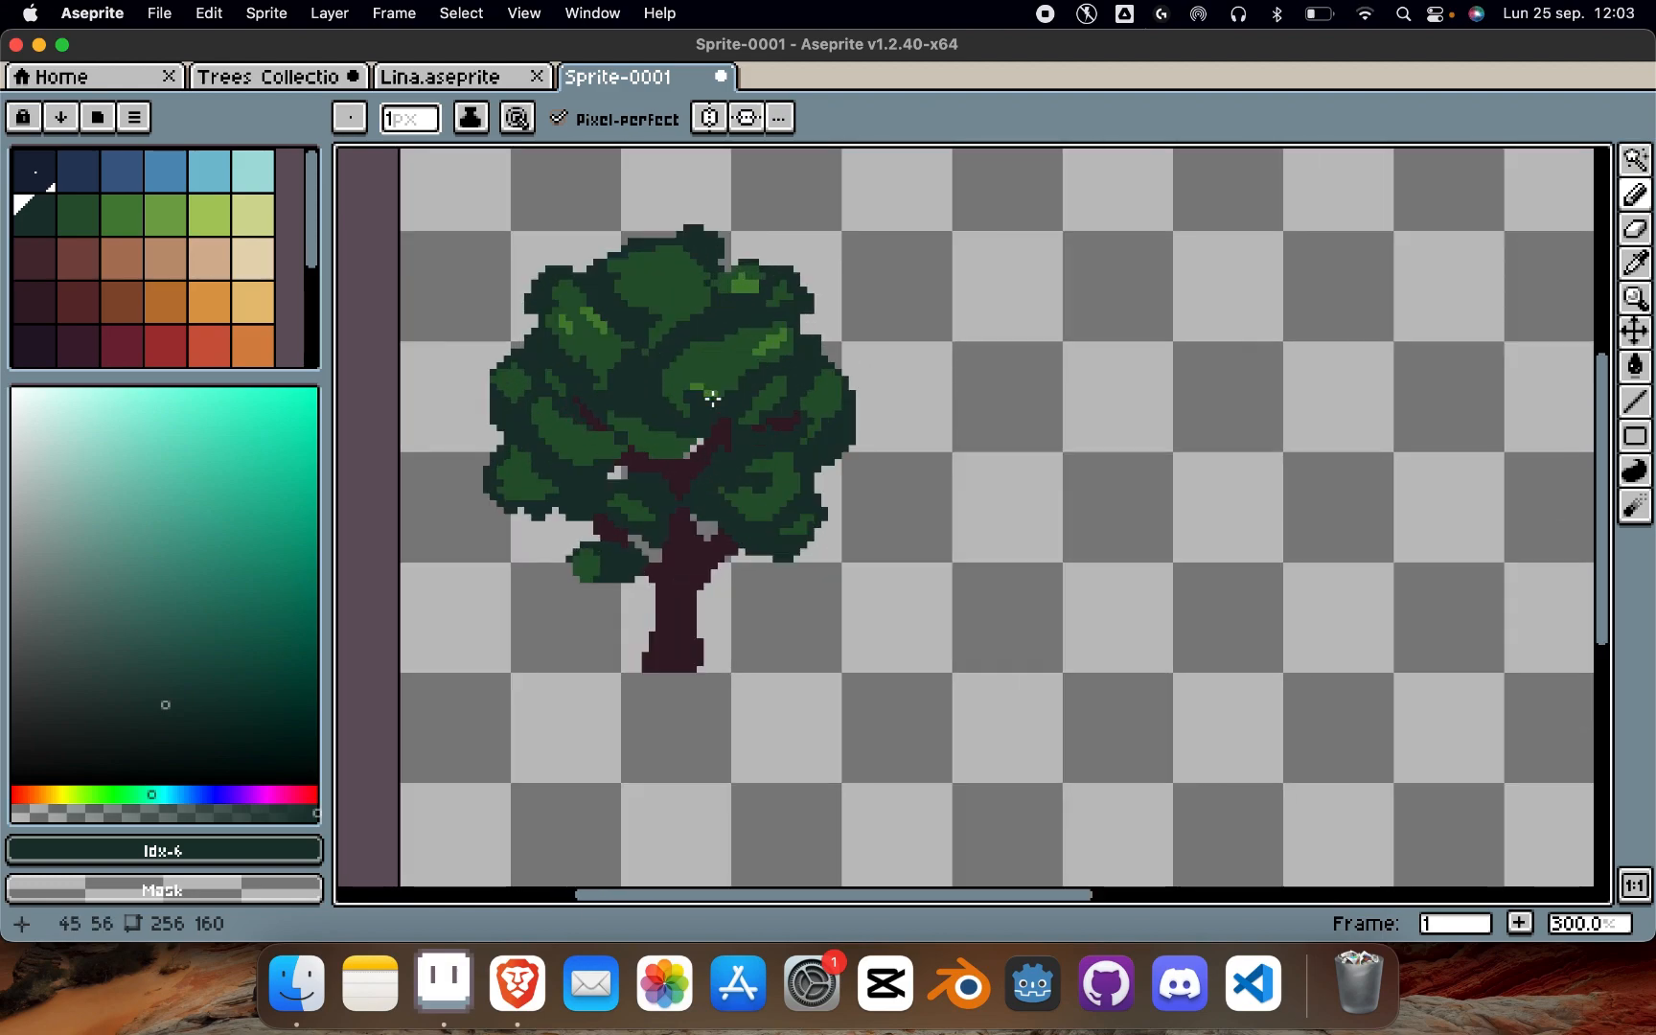
scroll(712, 398, "up", 1)
left_click(628, 381, "alt")
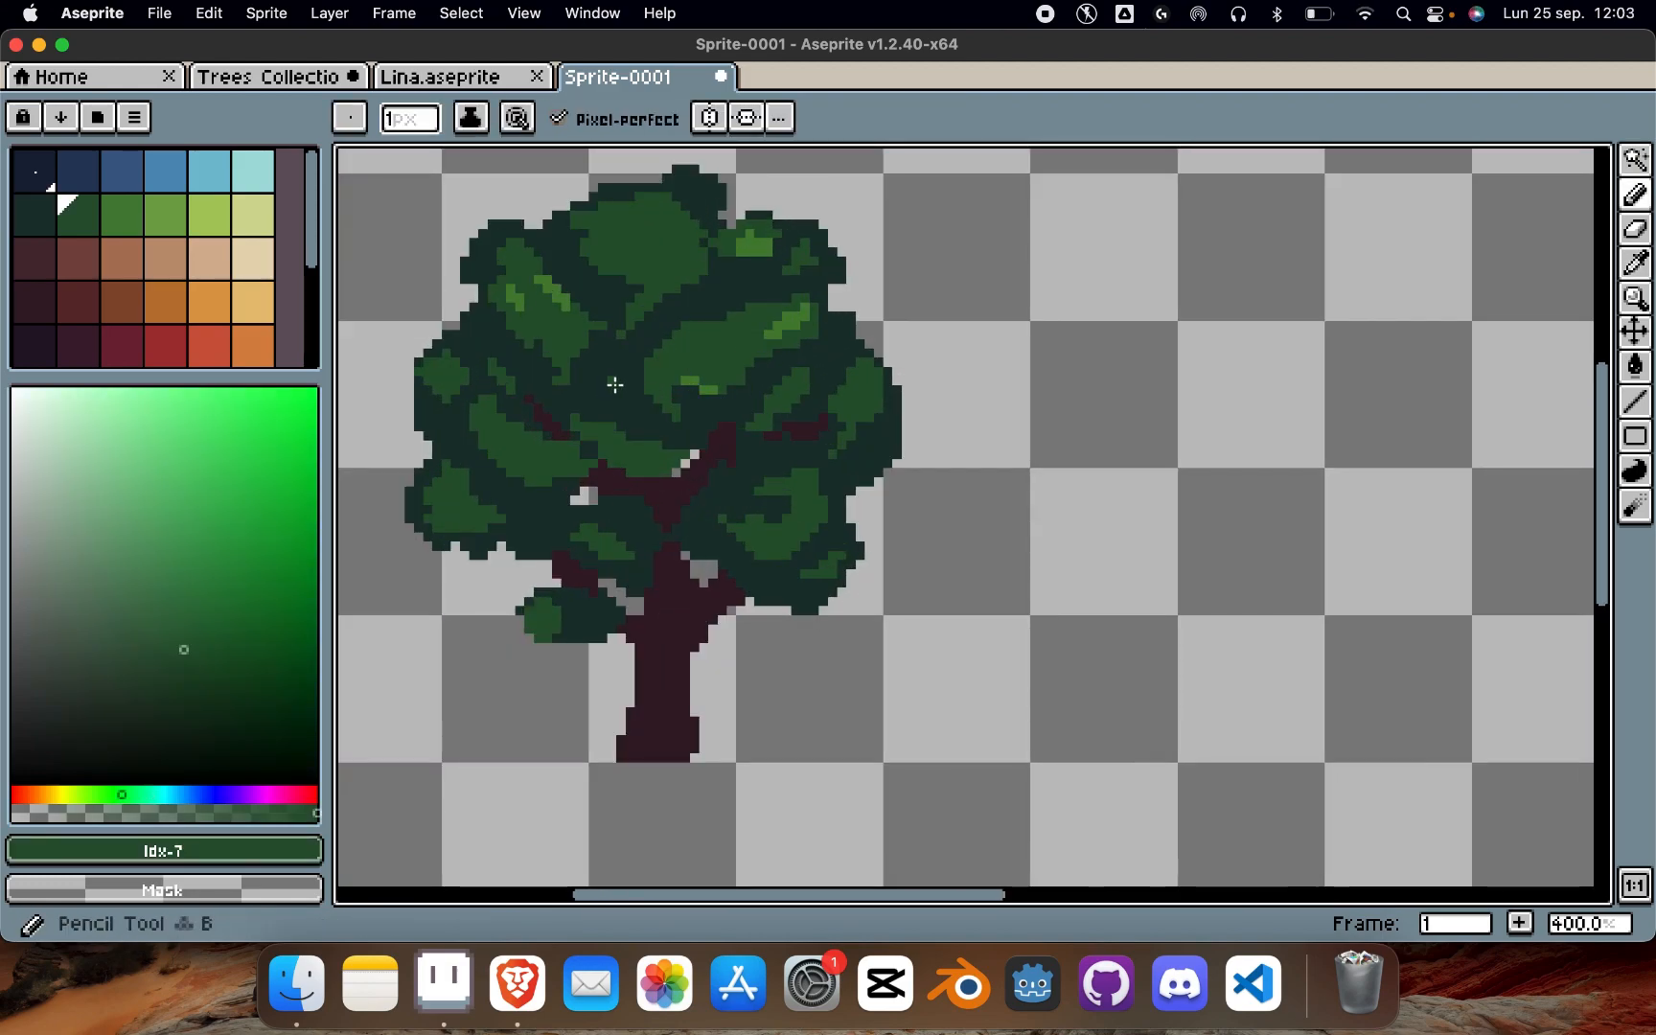
left_click(583, 385, "alt")
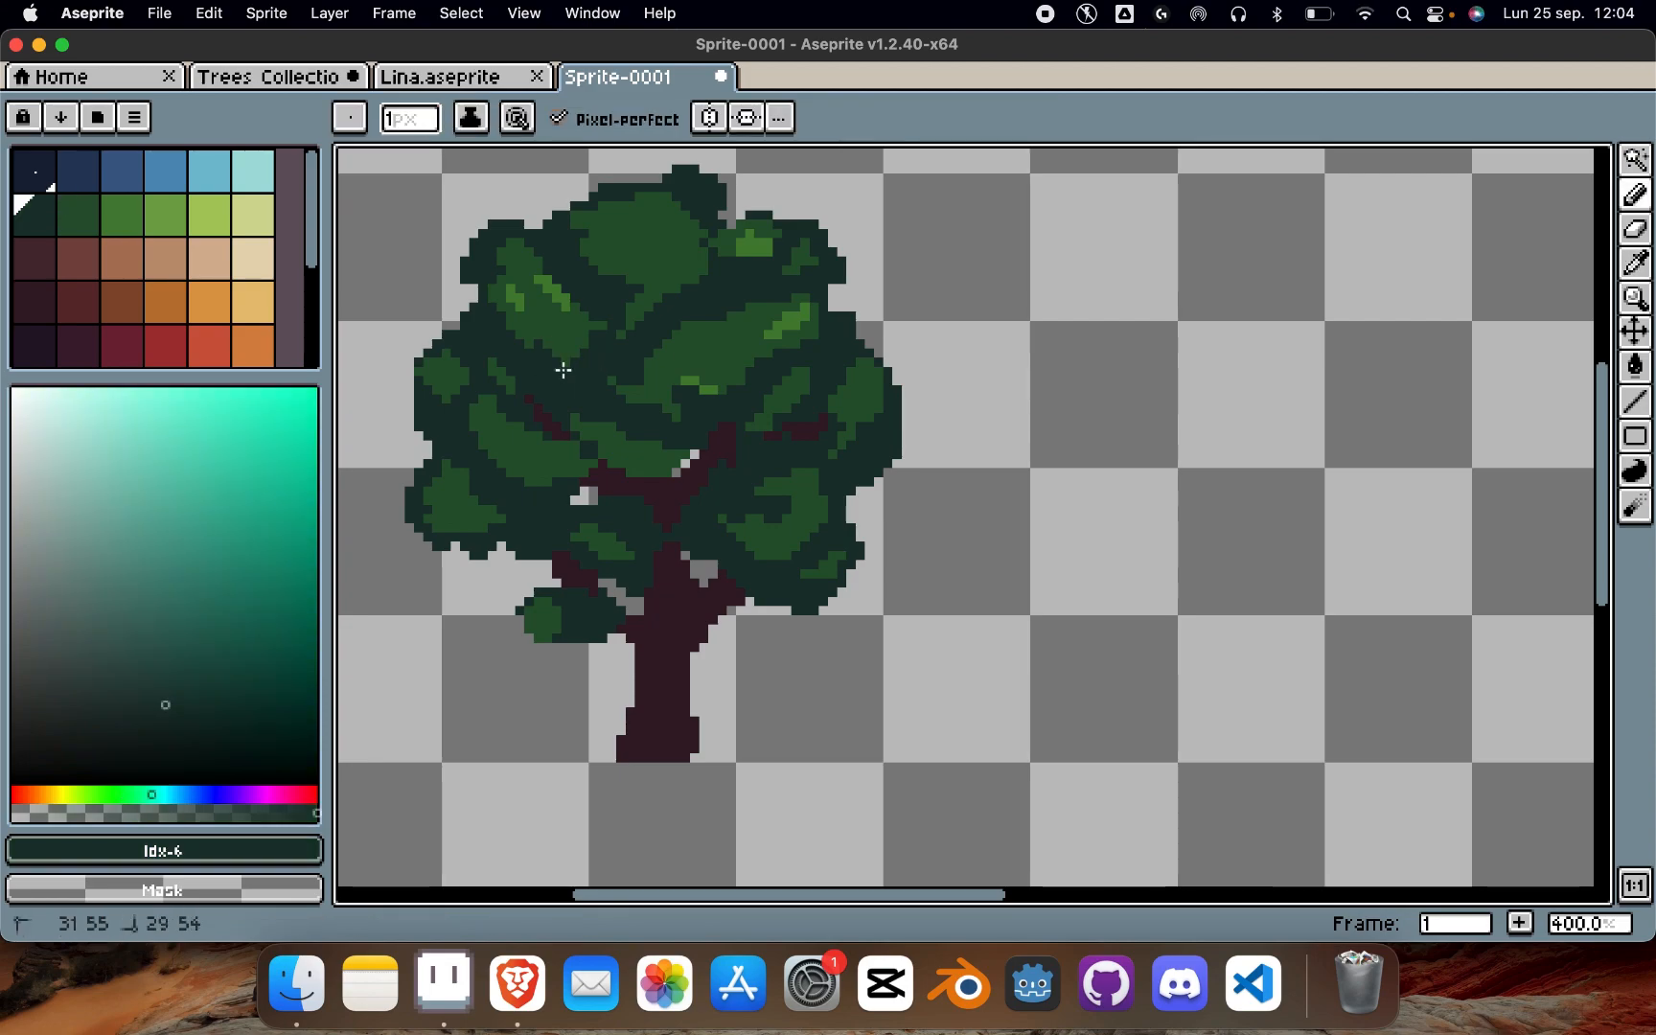
Step: Extend the upper-left mid-green patch downward and add a small mid-green clump on the canopy's upper-left edge
left_click(563, 370, "alt")
left_click(530, 276, "alt")
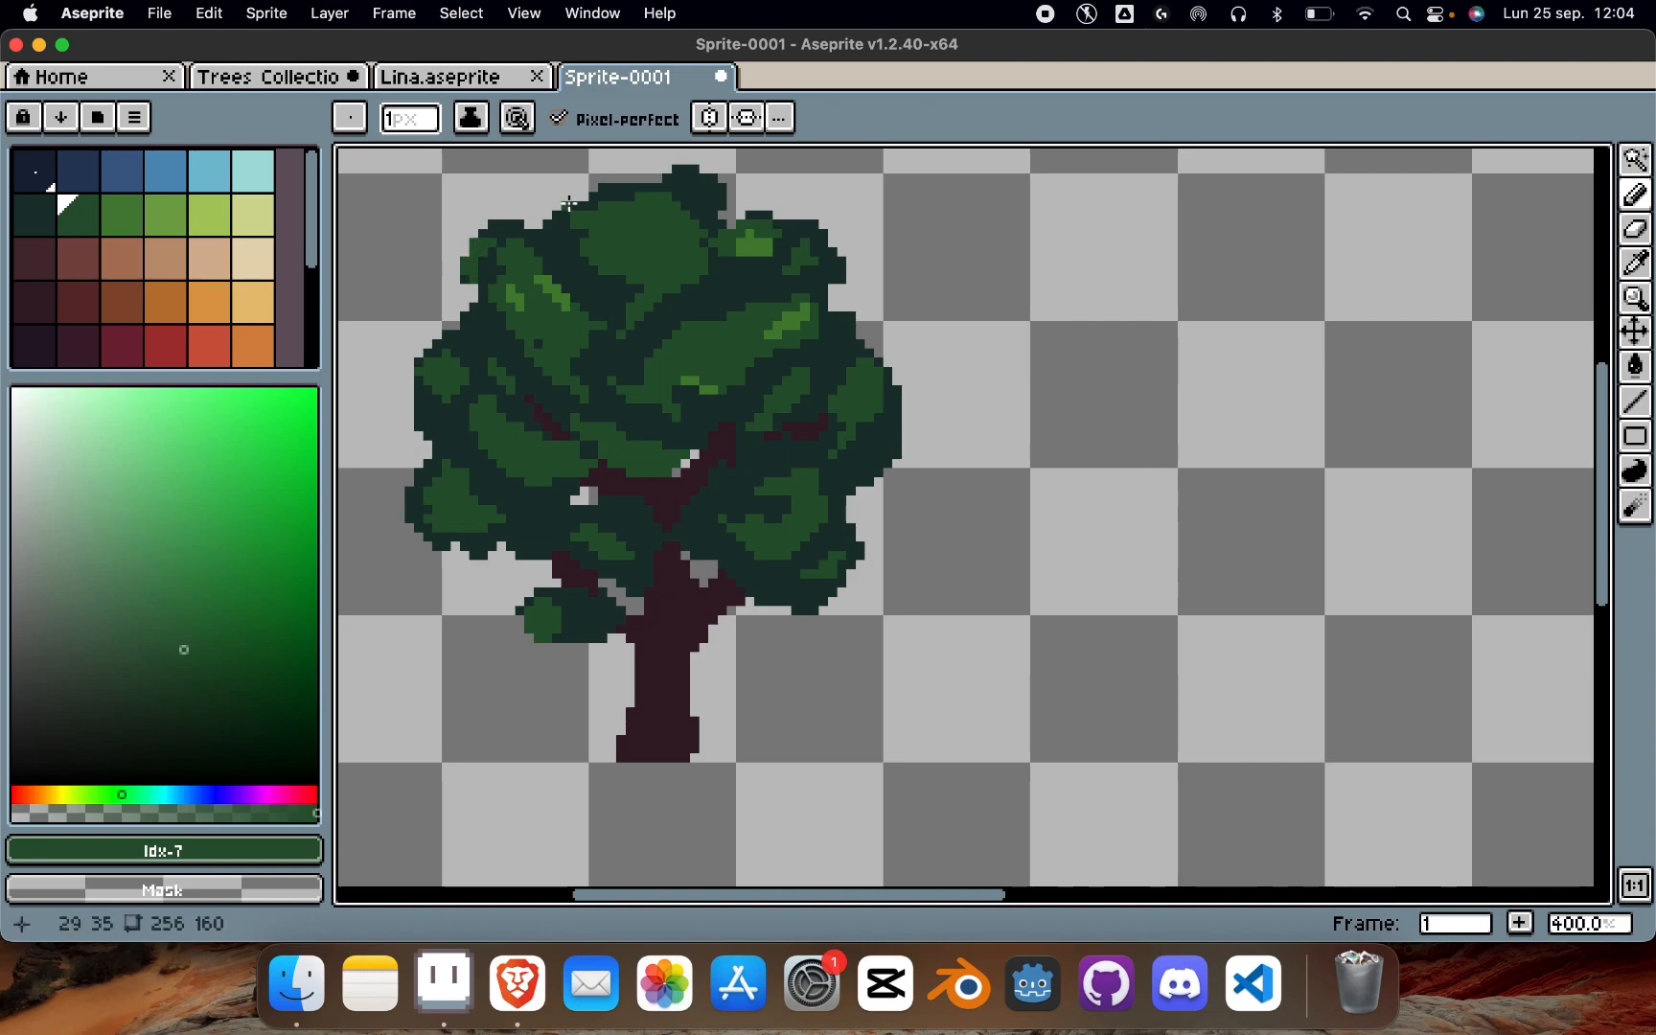
scroll(570, 203, "down", 2)
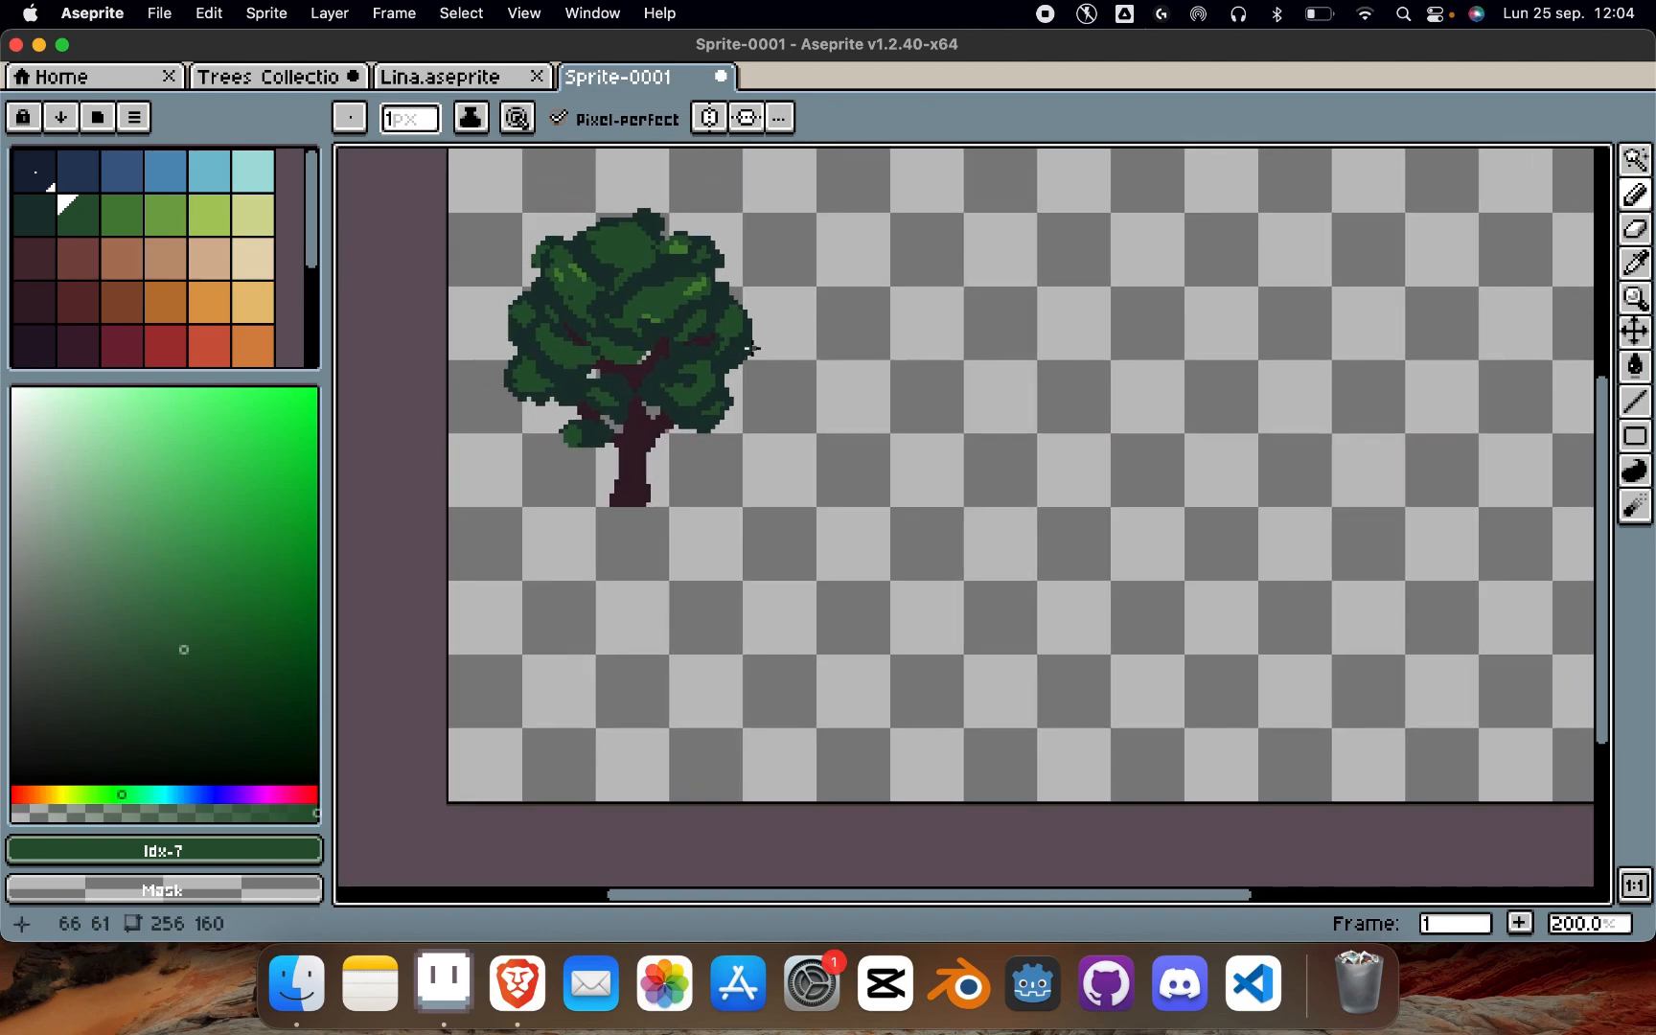
Step: Cut a dark green (index 6) line into the lower-right mid-green patch
scroll(752, 348, "up", 3)
left_click(824, 431, "alt")
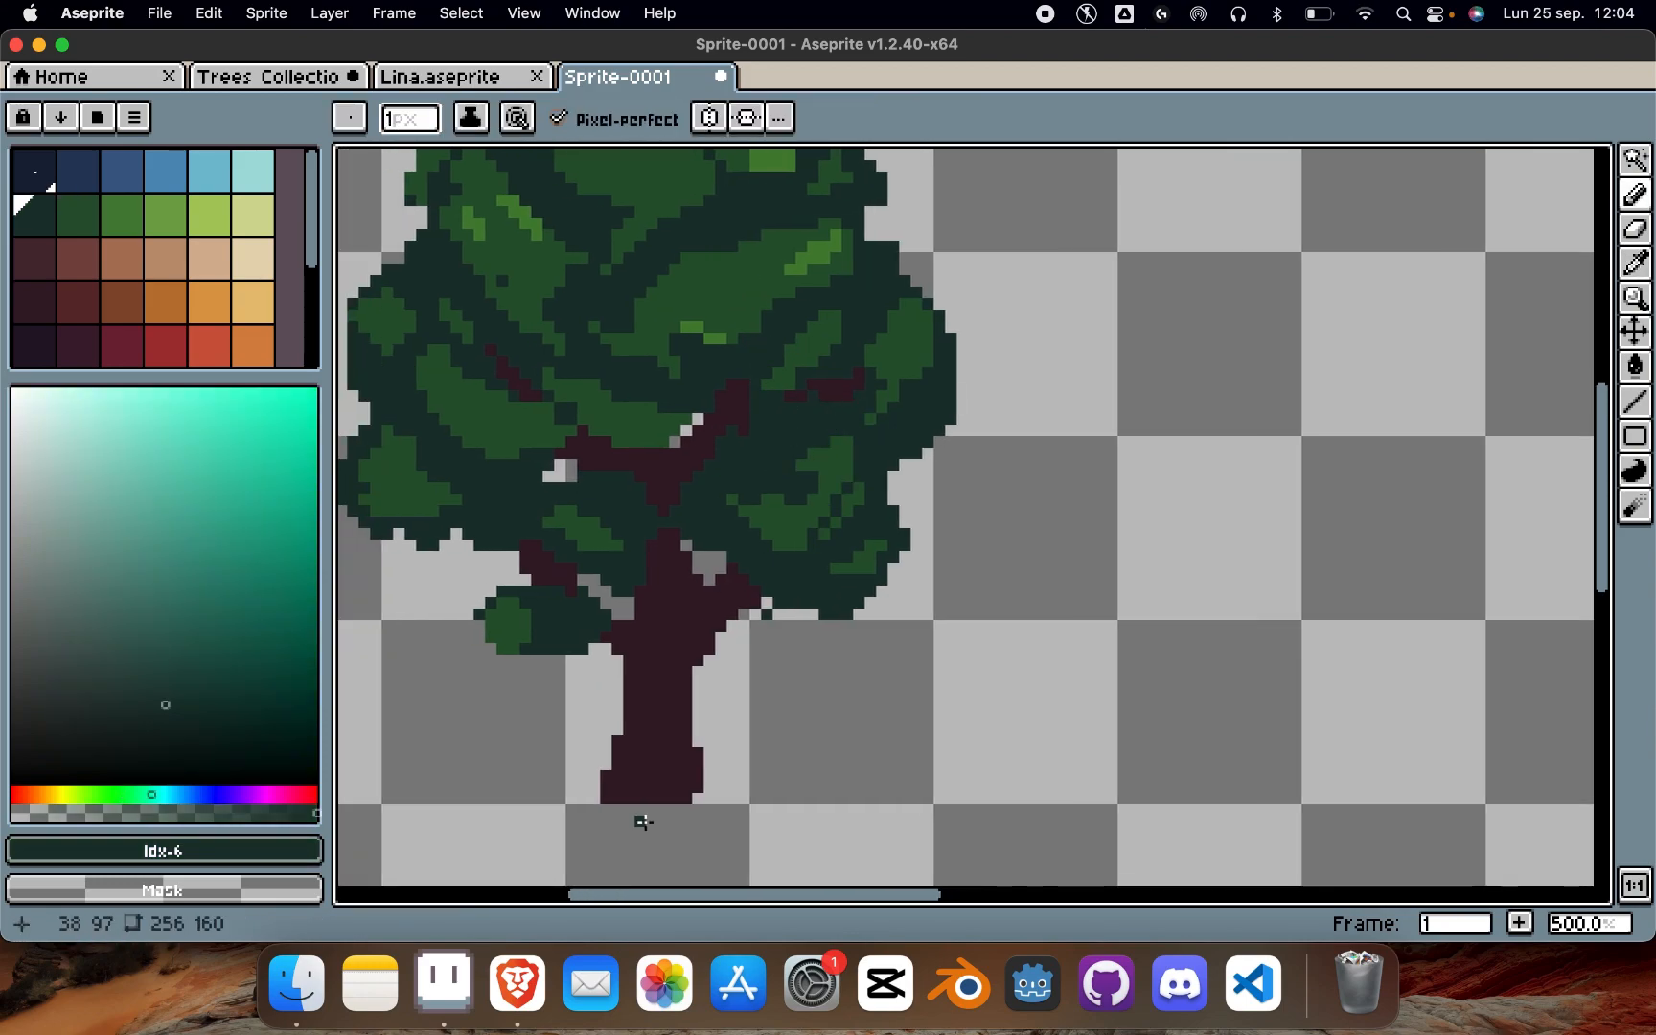
Step: Undo the last pencil stroke on the tree's foliage
scroll(635, 814, "down", 2)
key("ctrl+z")
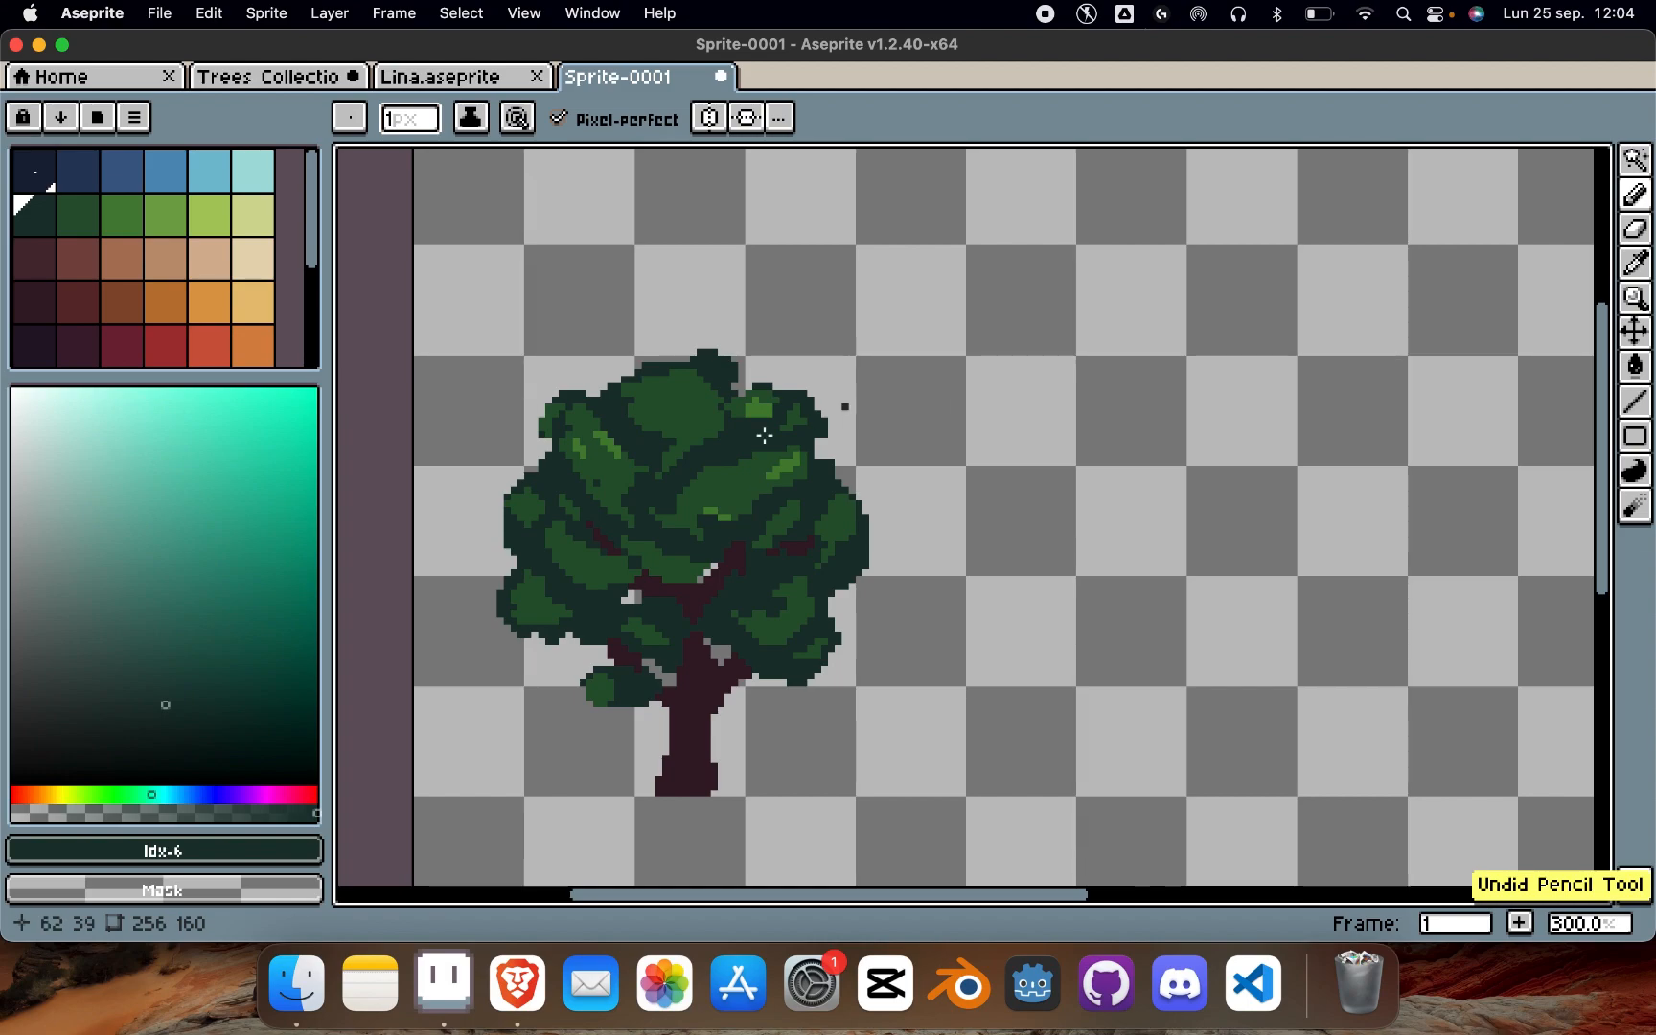
scroll(639, 484, "up", 2)
left_click(591, 444, "alt")
key("alt")
scroll(782, 474, "down", 2)
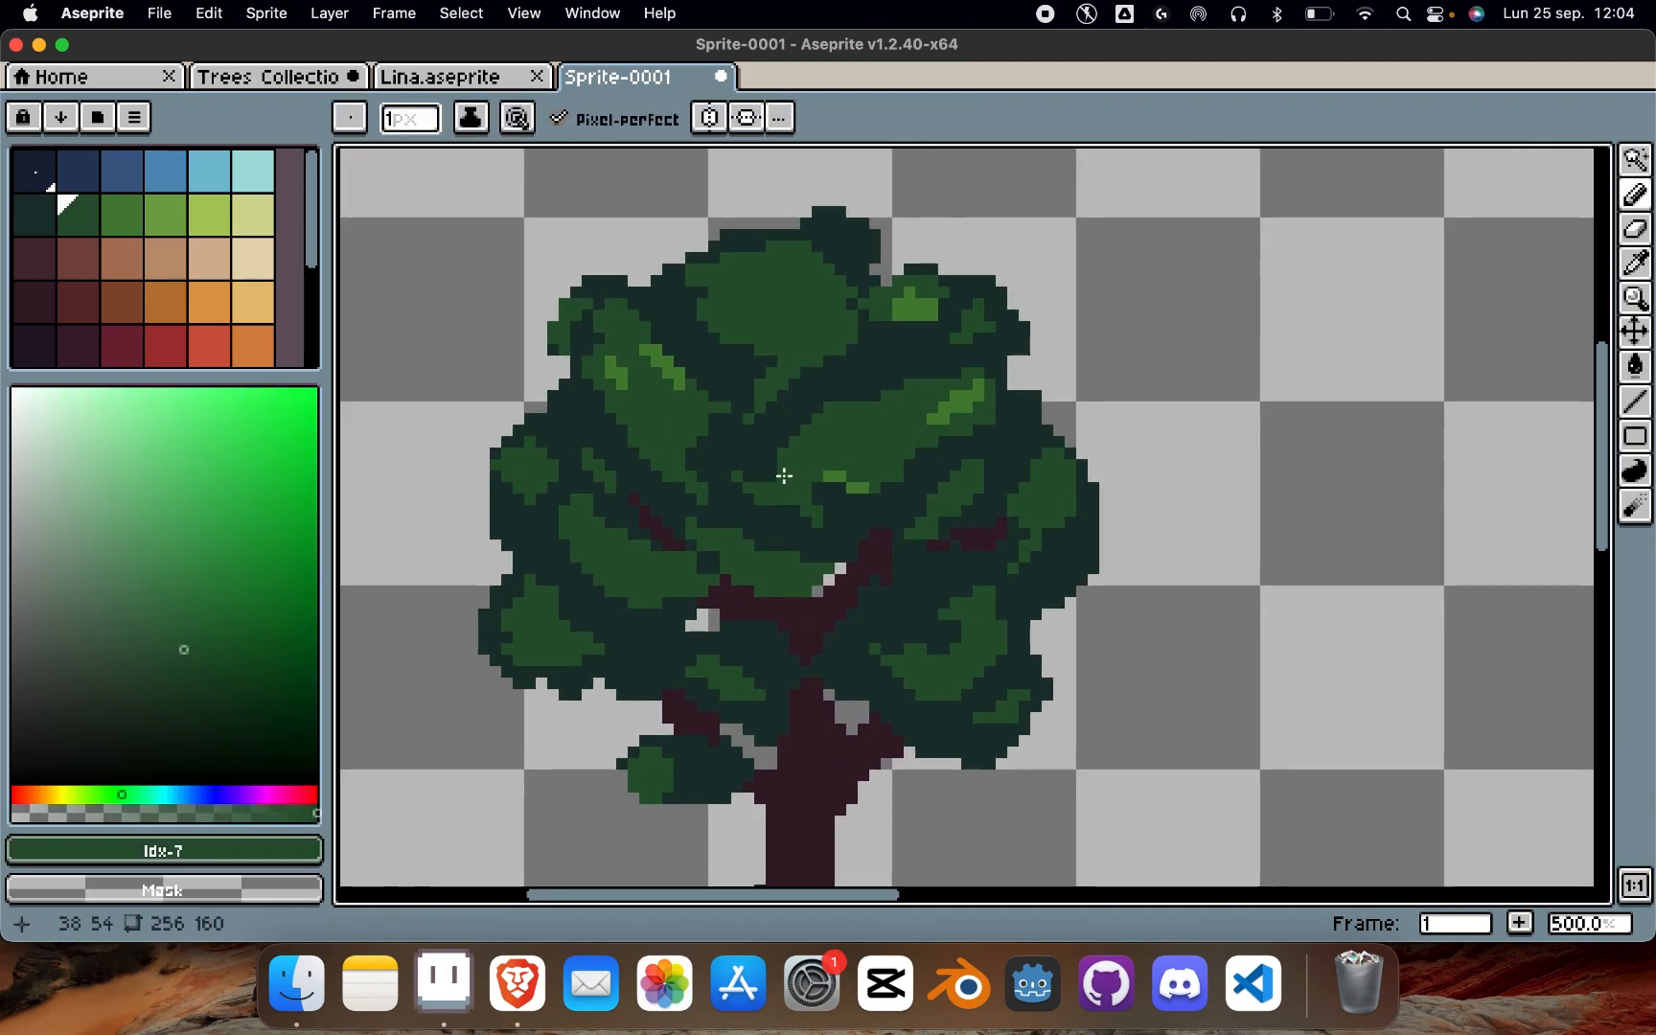
left_click(846, 413, "alt")
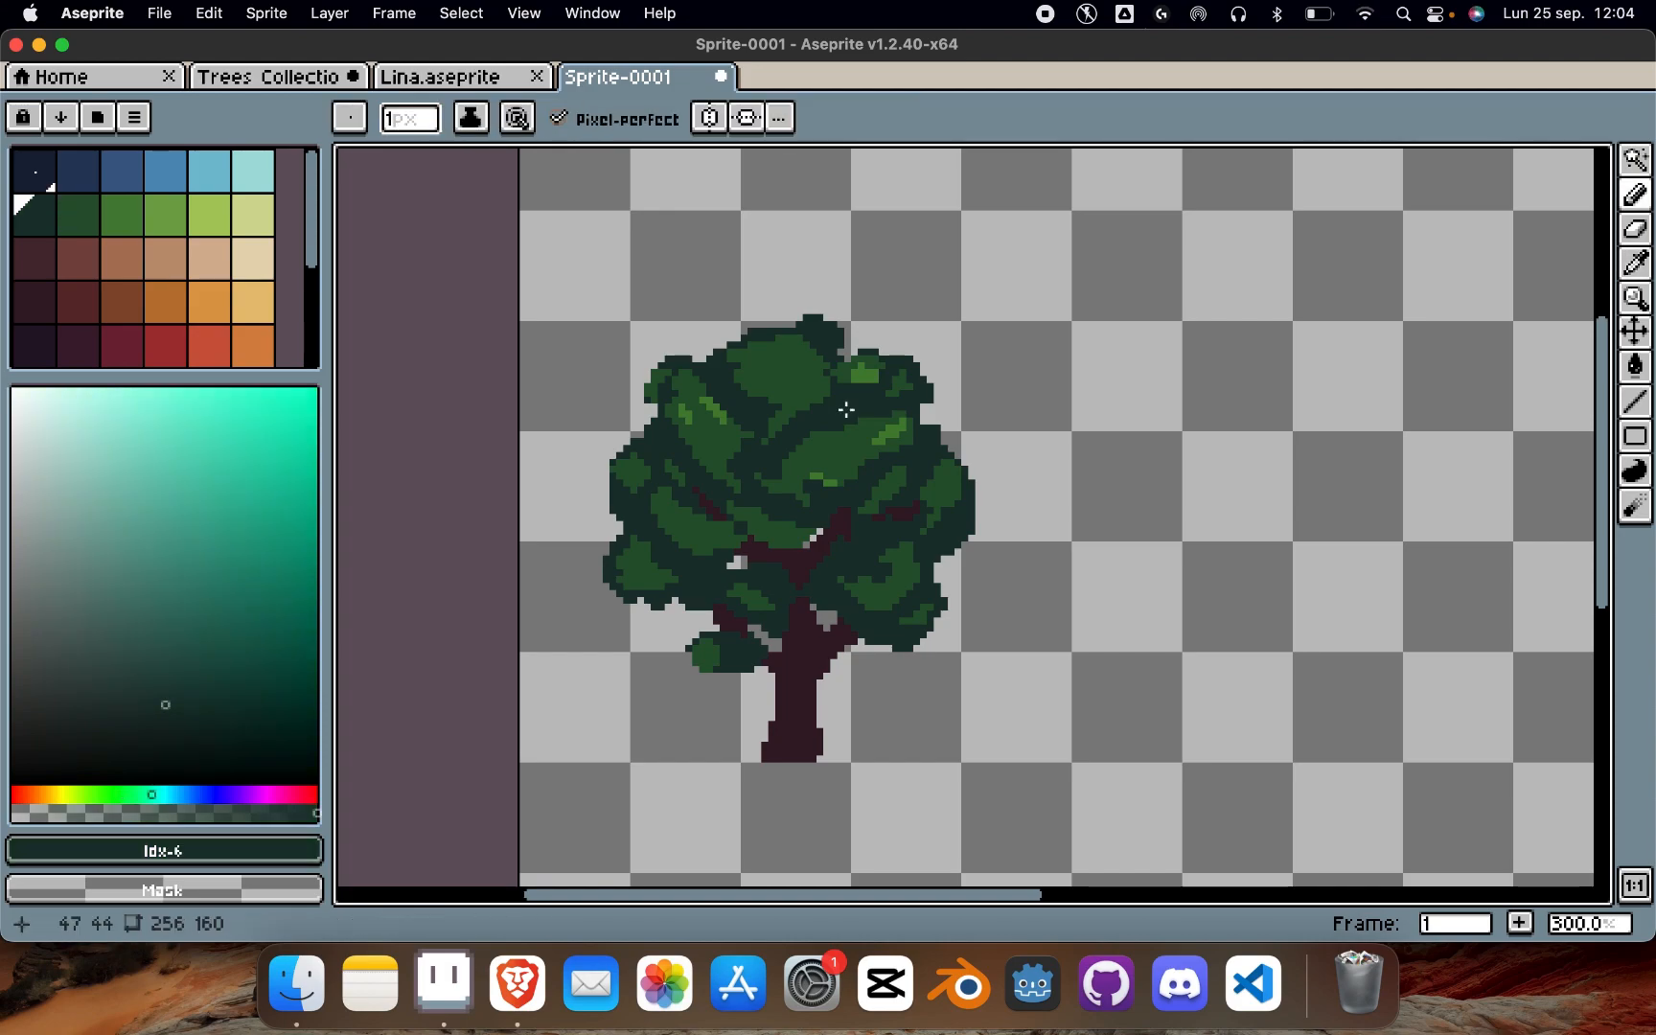
Step: Paint light green (index 8) highlights on the top, central and right foliage patches
left_click(89, 228)
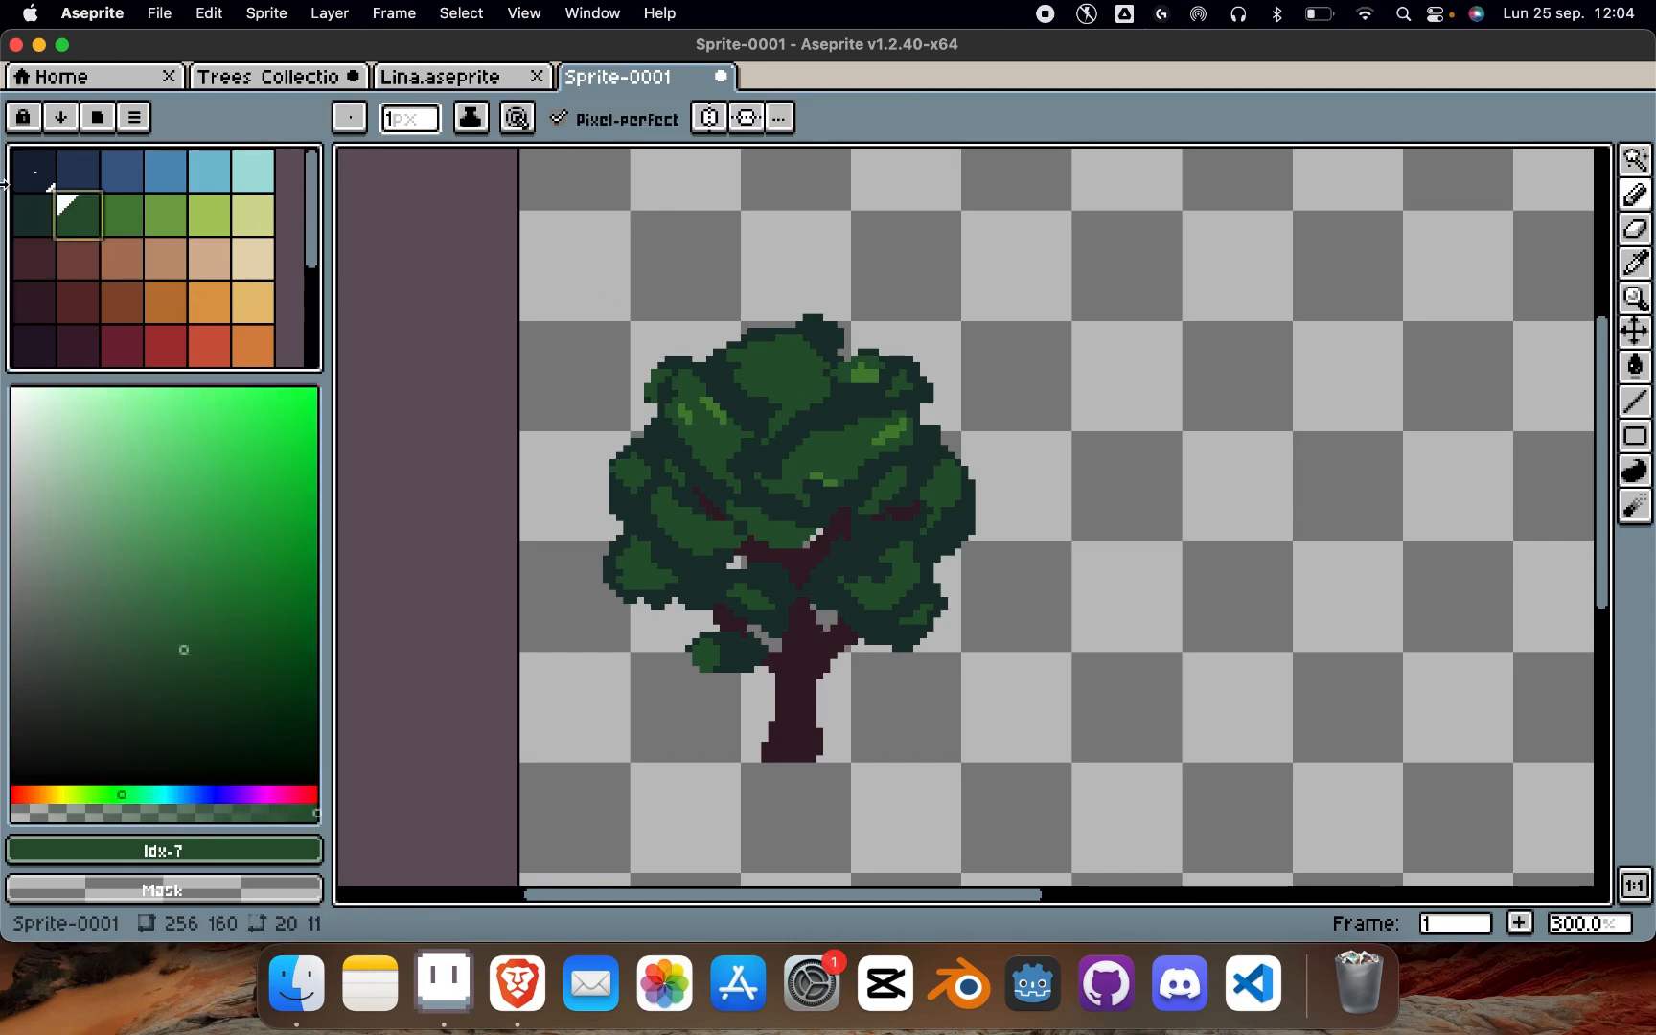
left_click(119, 228)
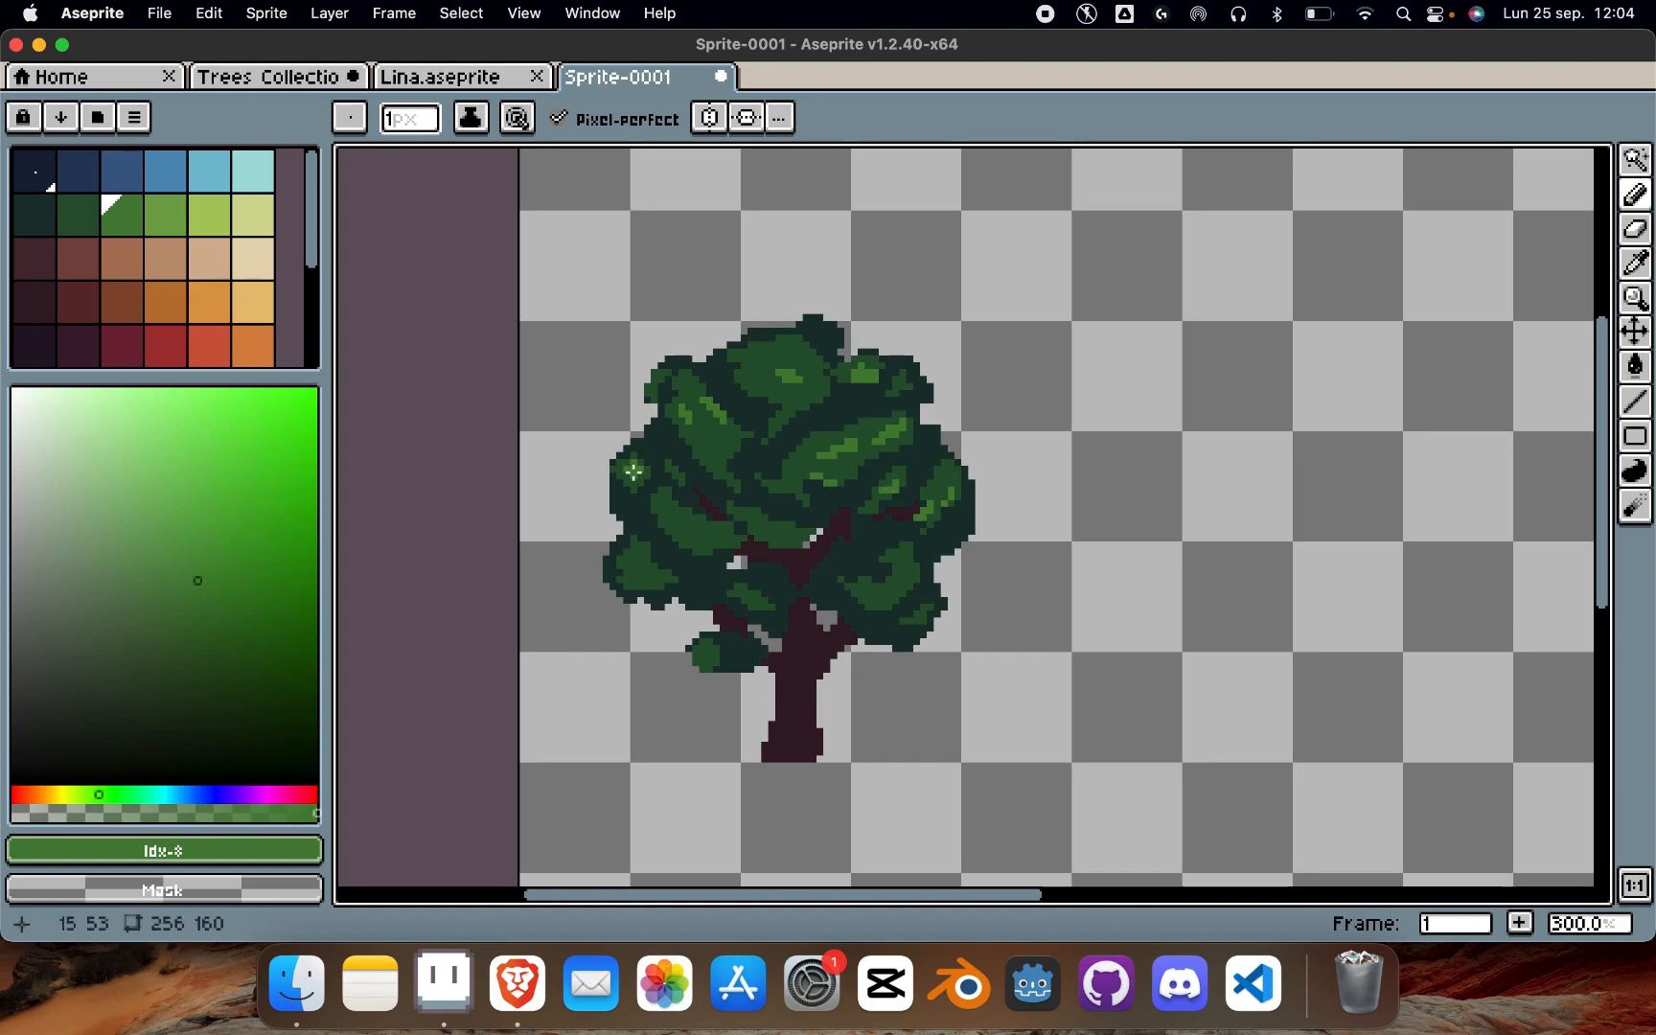
left_click(732, 431, "alt")
scroll(733, 431, "down", 2)
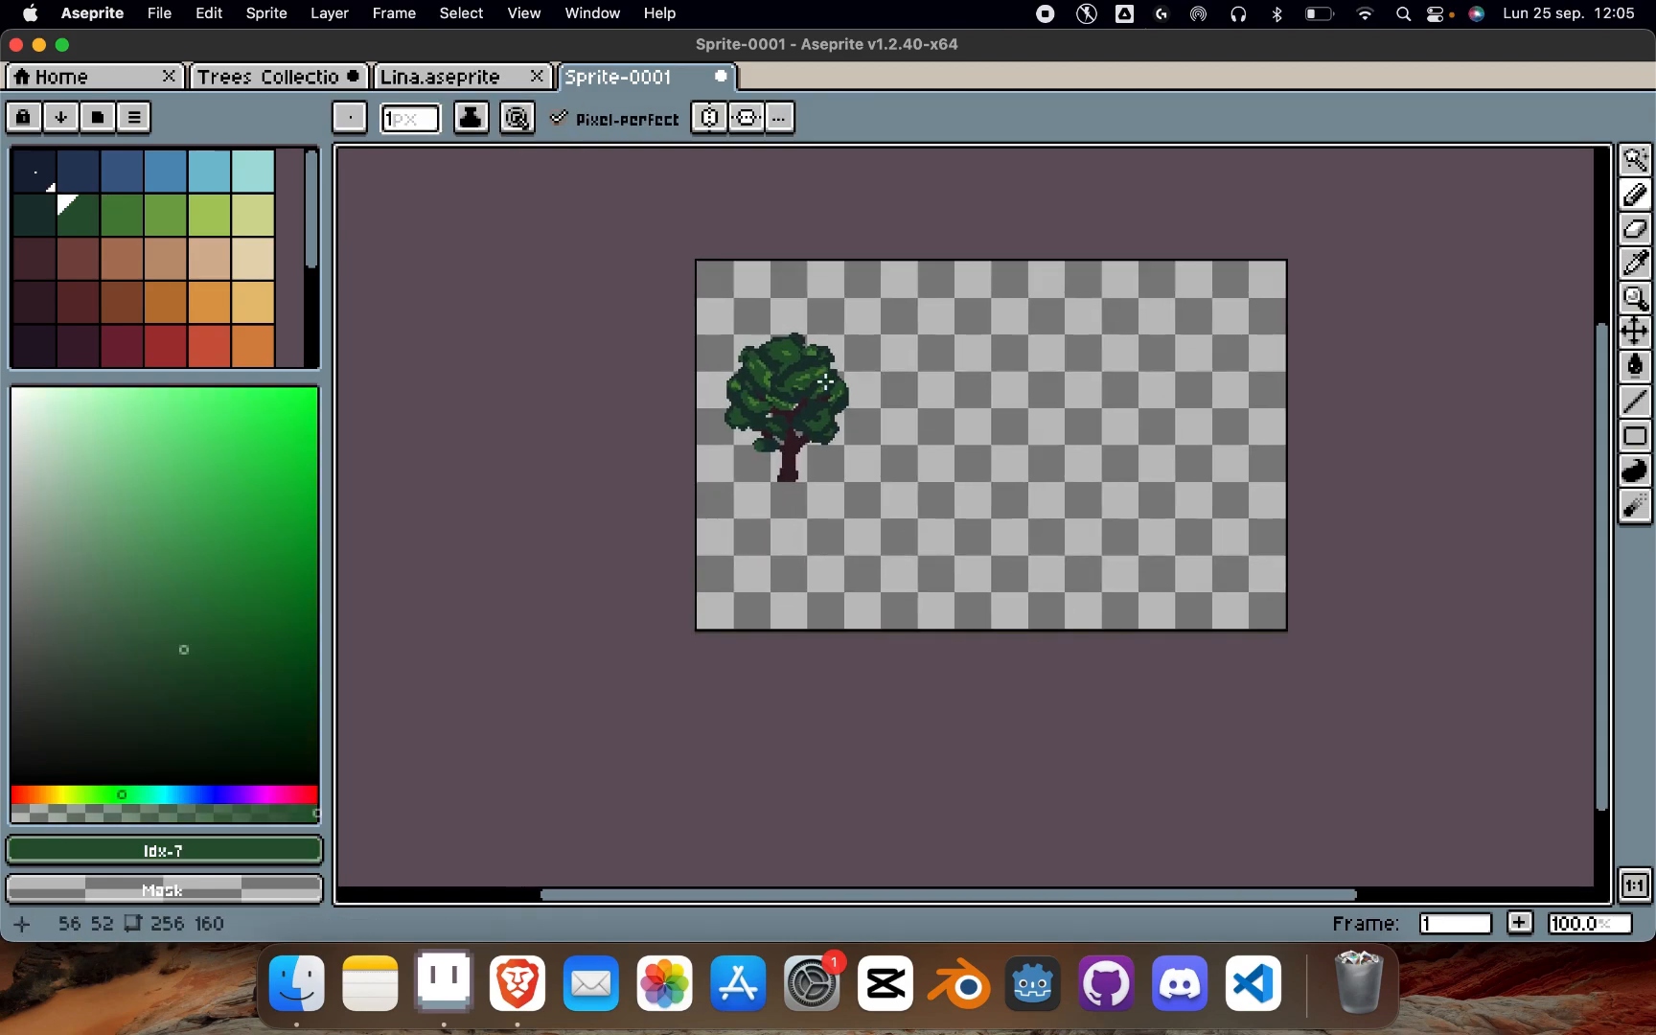
Step: Add light green highlights to the left and lower-left clumps and edge the small clump below them with dark green (index 6)
scroll(743, 388, "up", 4)
mouse_move(765, 422)
left_mouse_down()
mouse_move(752, 434)
mouse_move(765, 448)
mouse_move(743, 403)
left_mouse_up()
left_click(779, 389, "alt")
left_click(741, 418, "alt")
left_click(720, 388, "alt")
left_click(661, 546, "alt")
left_click_drag(592, 634, 558, 609)
left_click(719, 752, "alt")
mouse_move(673, 769)
left_mouse_down()
mouse_move(696, 784)
mouse_move(669, 786)
left_mouse_up()
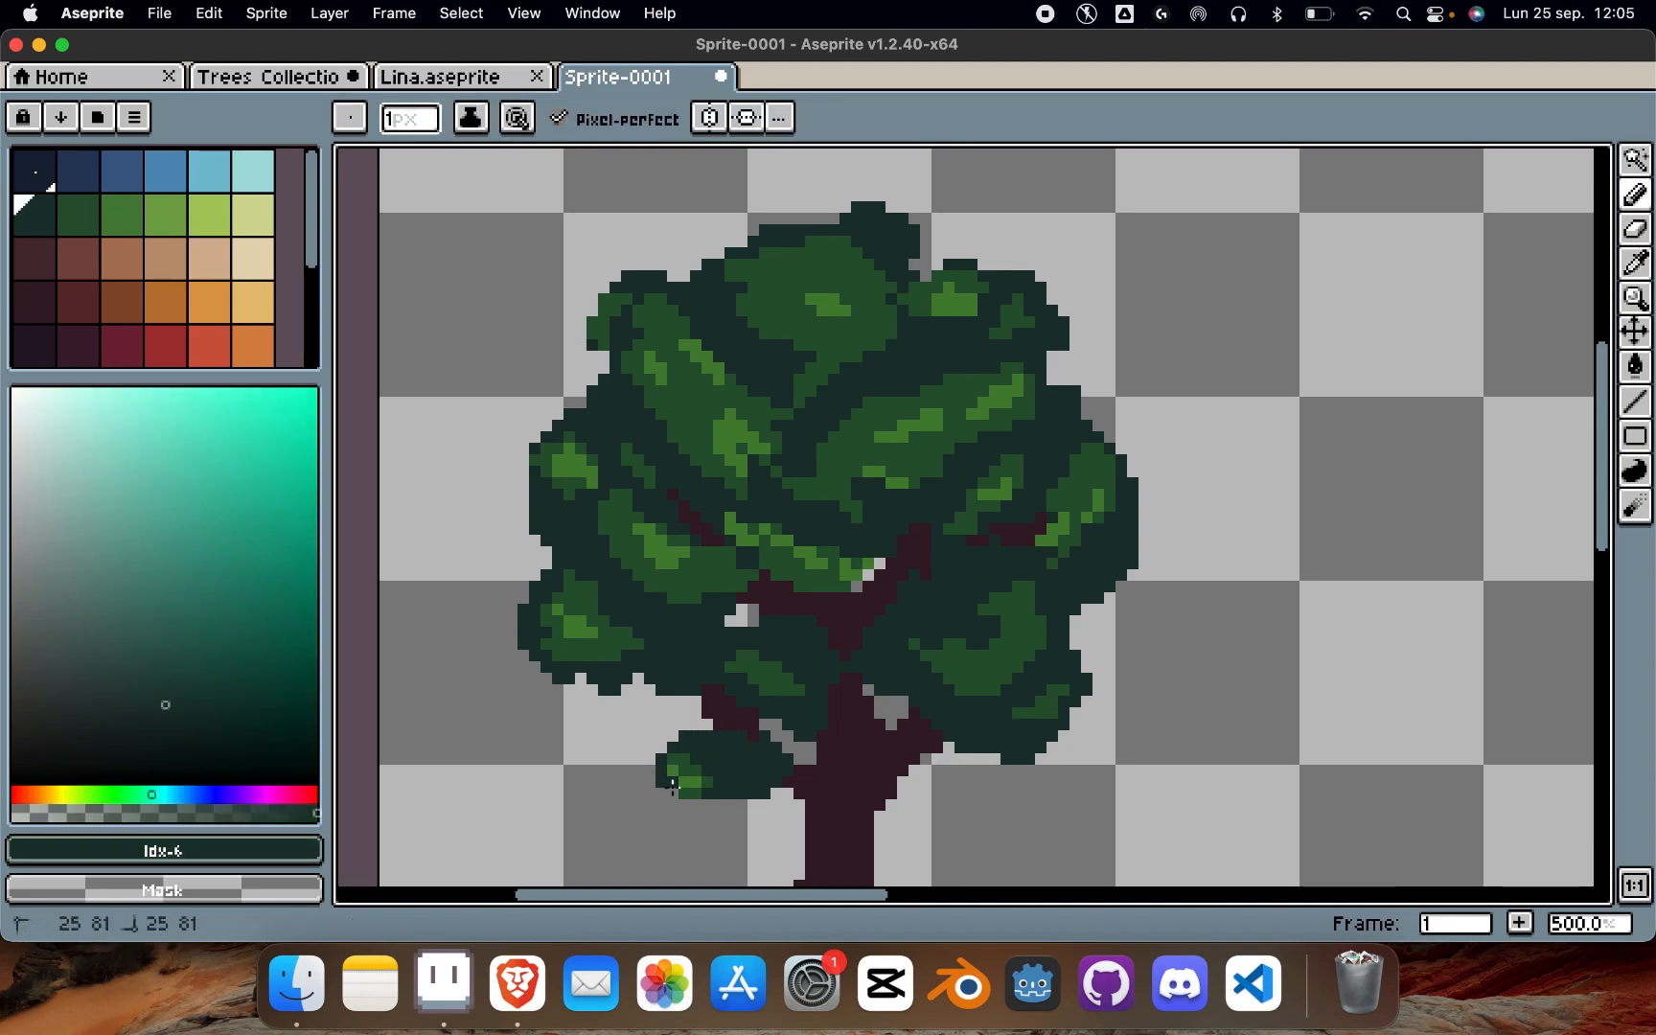
Step: Enlarge the light green highlights on the upper-left, central and top foliage patches
scroll(795, 658, "down", 3)
scroll(786, 644, "up", 3)
left_click(732, 449, "alt")
left_click_drag(721, 439, 698, 461)
left_click_drag(874, 472, 927, 461)
mouse_move(835, 311)
left_mouse_down()
mouse_move(815, 333)
mouse_move(840, 398)
left_mouse_up()
Step: Bridge the dark gaps between the top, central and left foliage patches with mid-green (index 7) strokes
left_click(883, 330, "alt")
scroll(872, 316, "down", 1)
left_click_drag(940, 349, 979, 359)
mouse_move(777, 331)
left_mouse_down()
mouse_move(752, 341)
mouse_move(722, 303)
left_mouse_up()
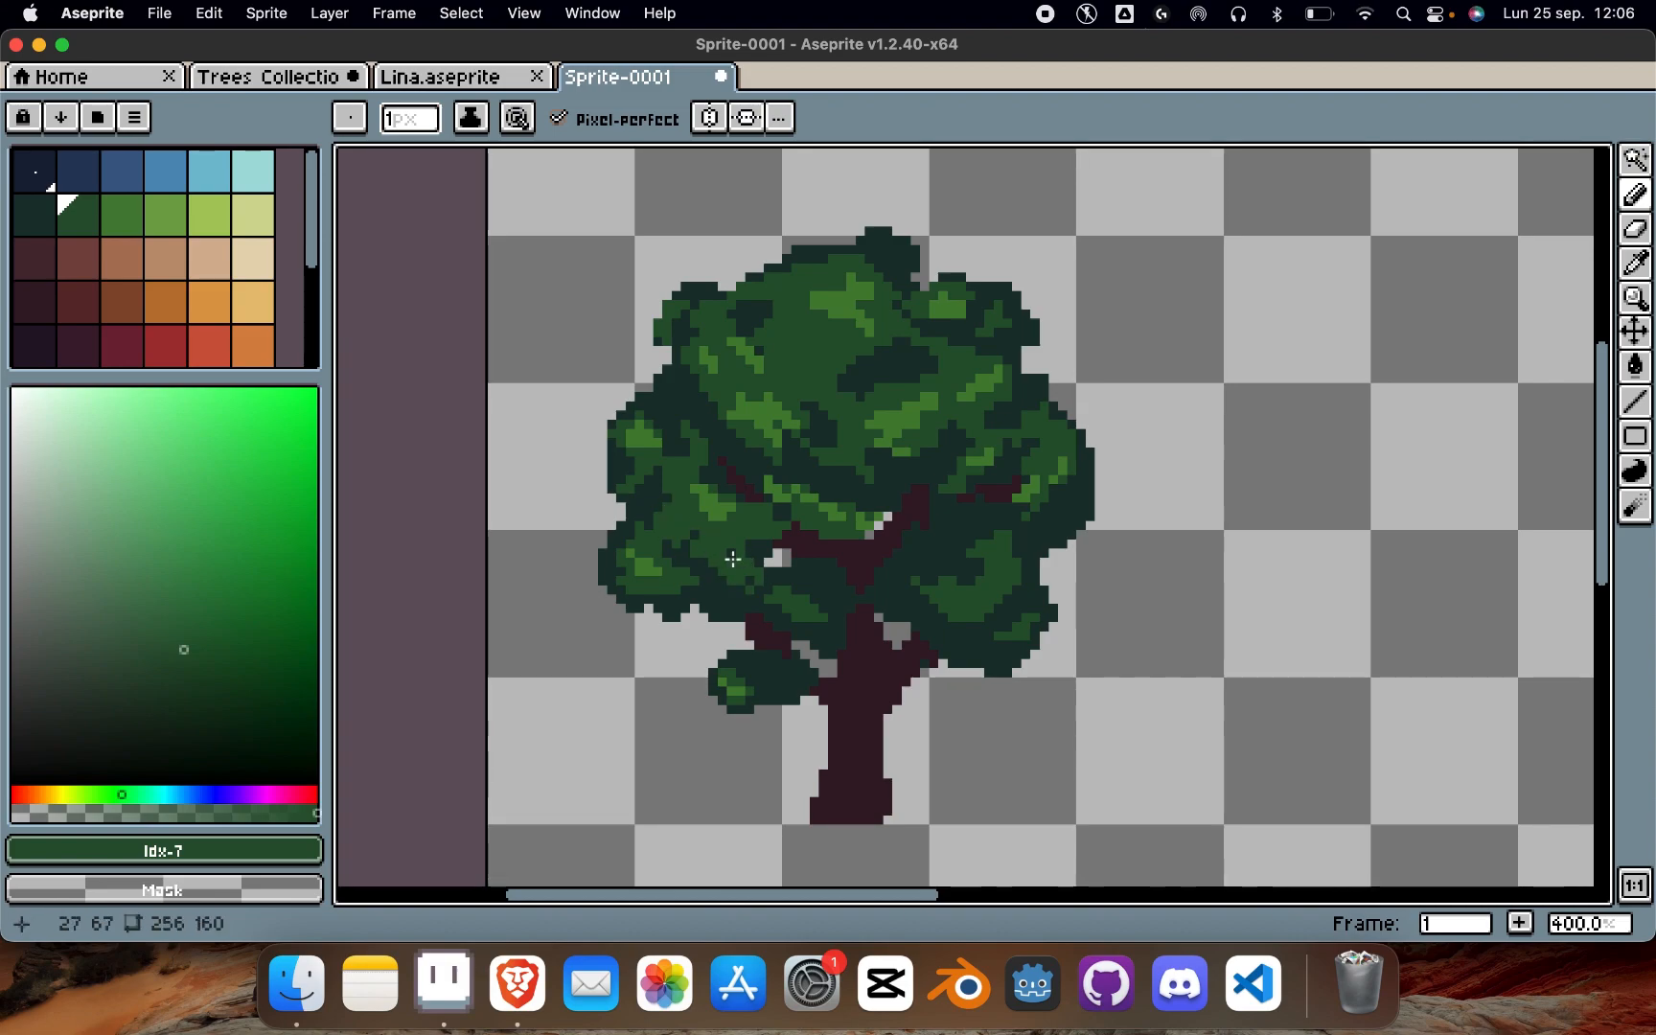
Step: Extend the mid-green patch at the lower middle of the canopy across the trunk toward the lower-right patch
mouse_move(934, 588)
left_mouse_down()
mouse_move(847, 617)
mouse_move(897, 627)
left_mouse_up()
left_click(837, 641, "alt")
mouse_move(898, 627)
left_mouse_down()
mouse_move(867, 658)
mouse_move(883, 608)
mouse_move(848, 586)
left_mouse_up()
left_click(875, 620, "alt")
scroll(1001, 375, "down", 2)
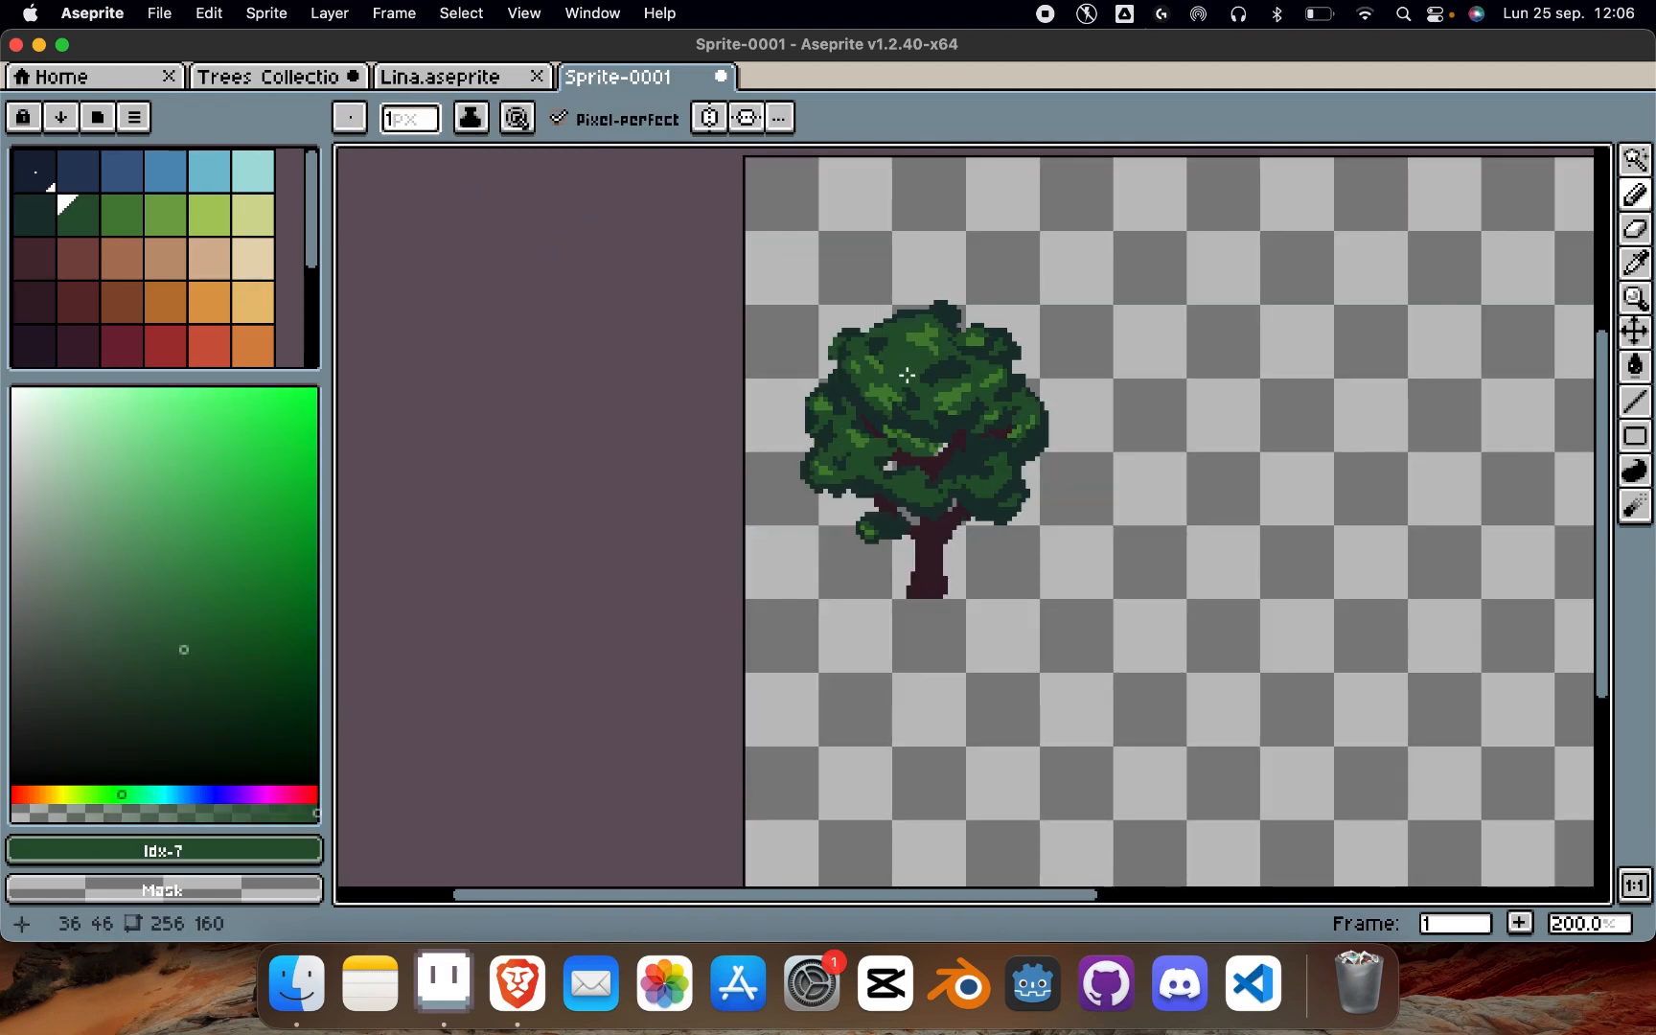
scroll(959, 412, "up", 1)
key("alt")
key("w")
scroll(1098, 307, "down", 2)
scroll(1098, 306, "up", 3)
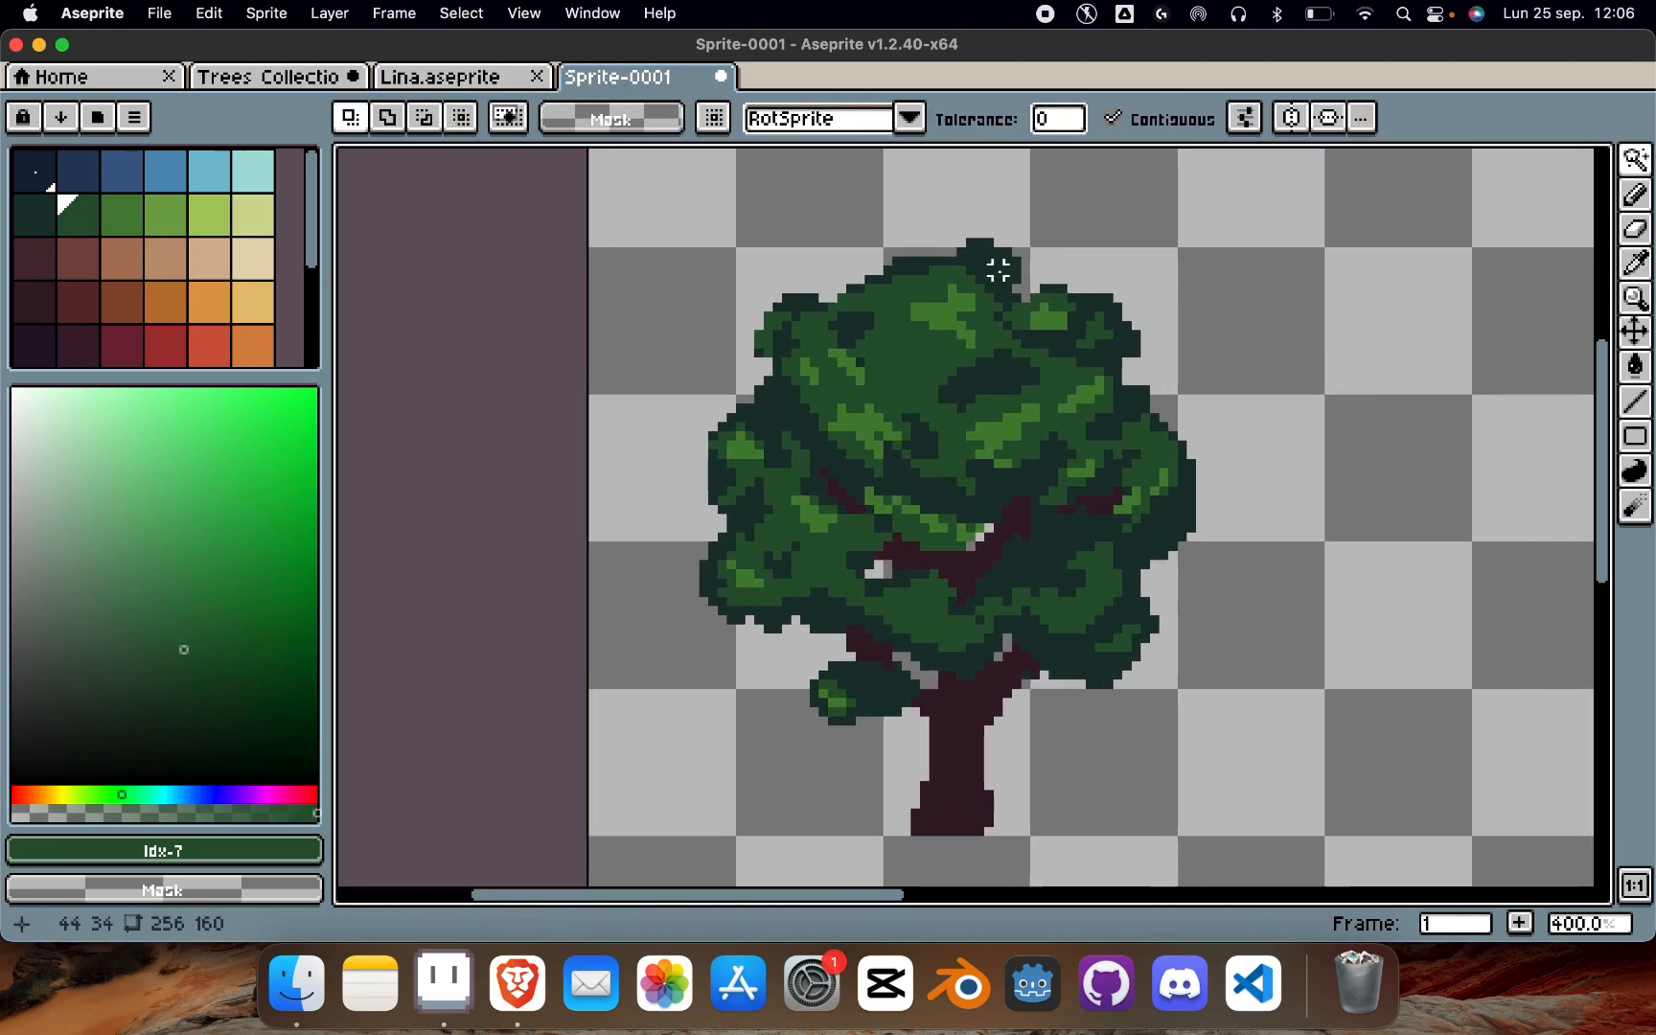
key("alt")
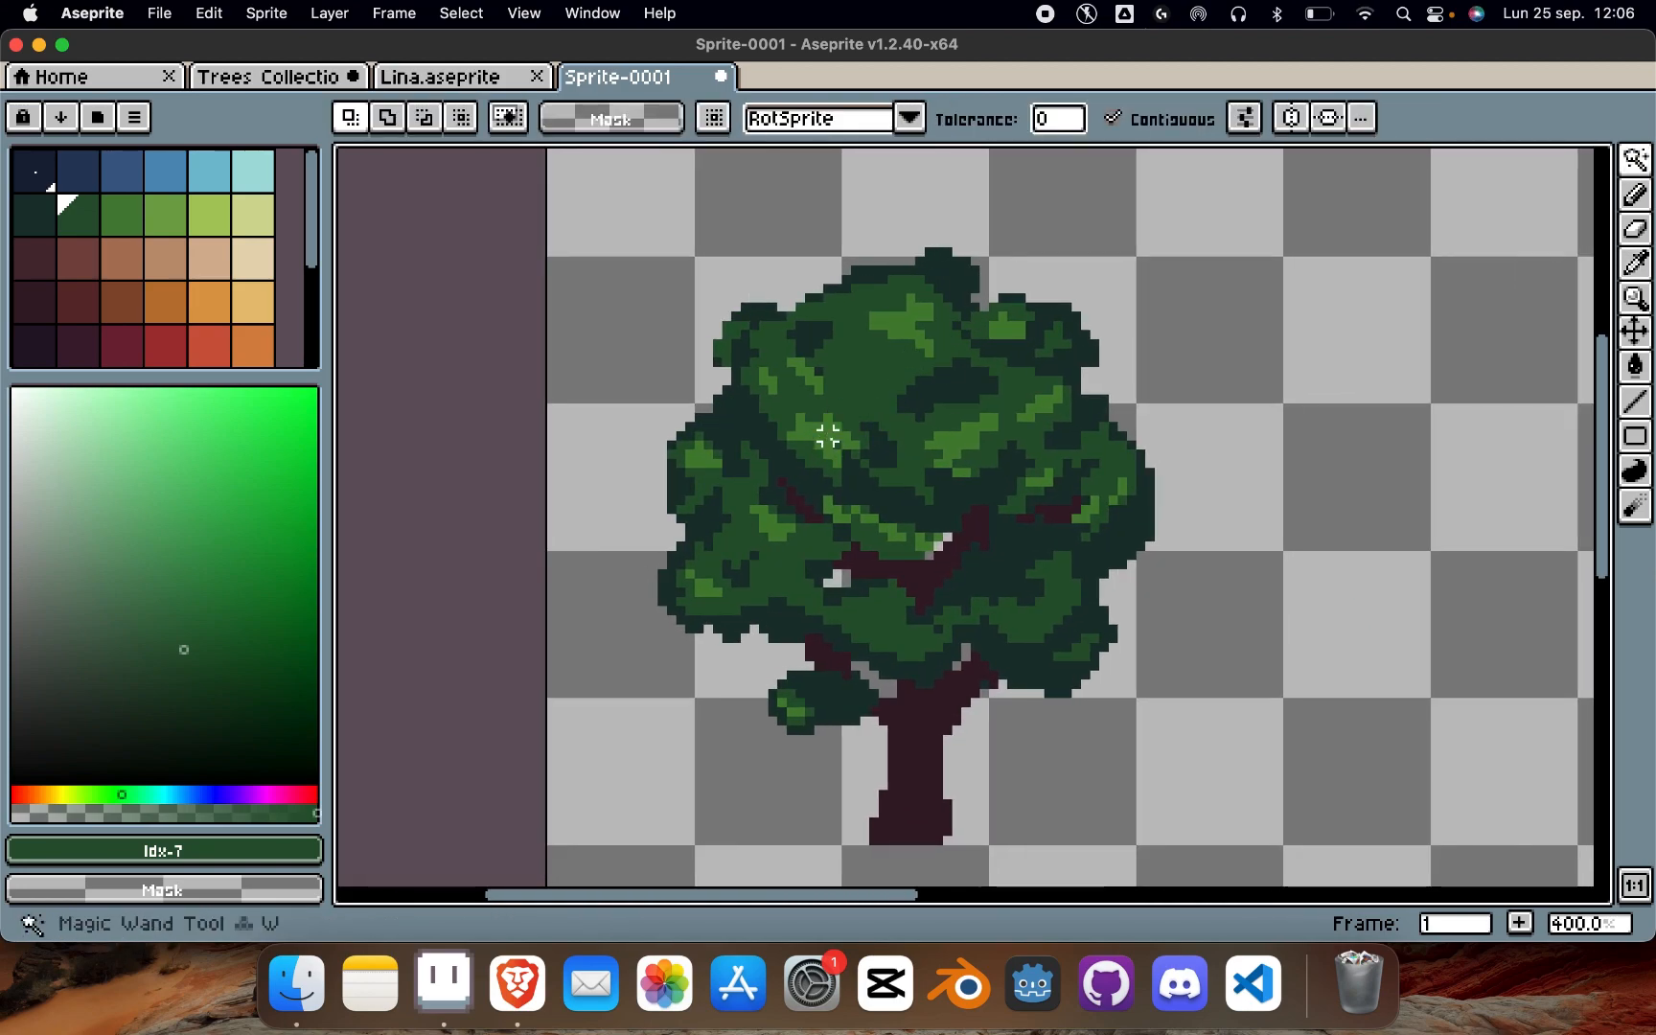
scroll(906, 406, "down", 2)
scroll(894, 362, "up", 1)
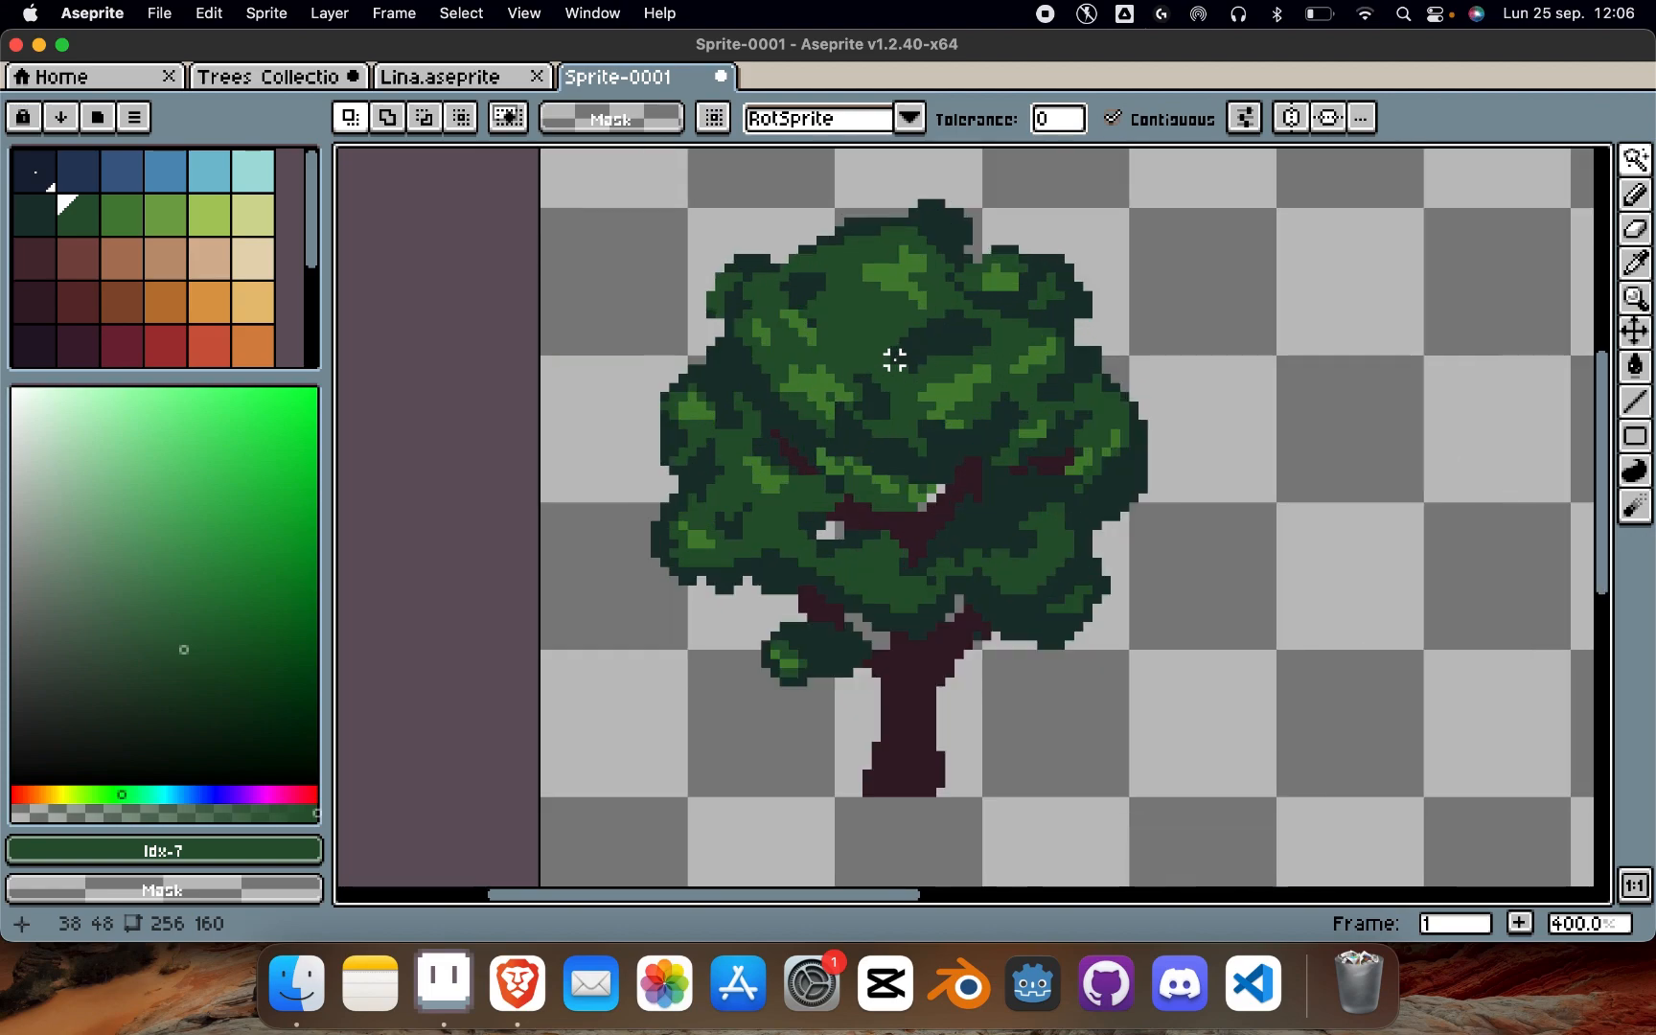
Step: Draw a curved dark green (index 6) line across the canopy to mark the lower edge of the top foliage mass
left_click(788, 392, "alt")
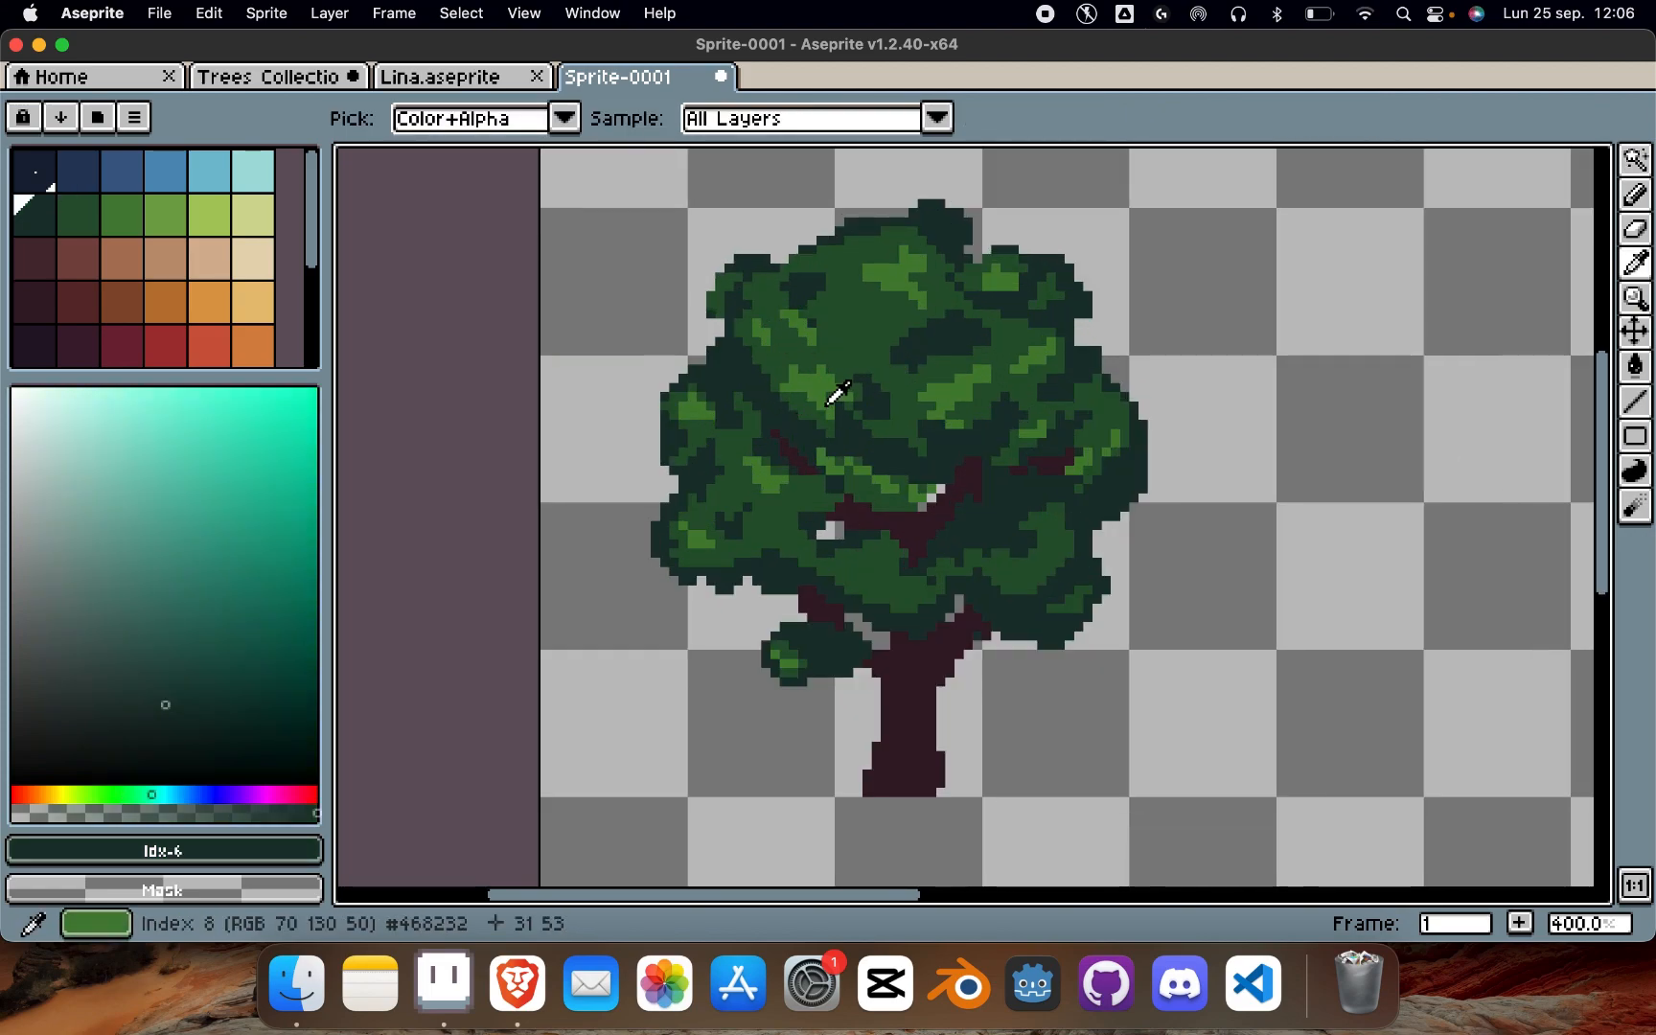
key("b")
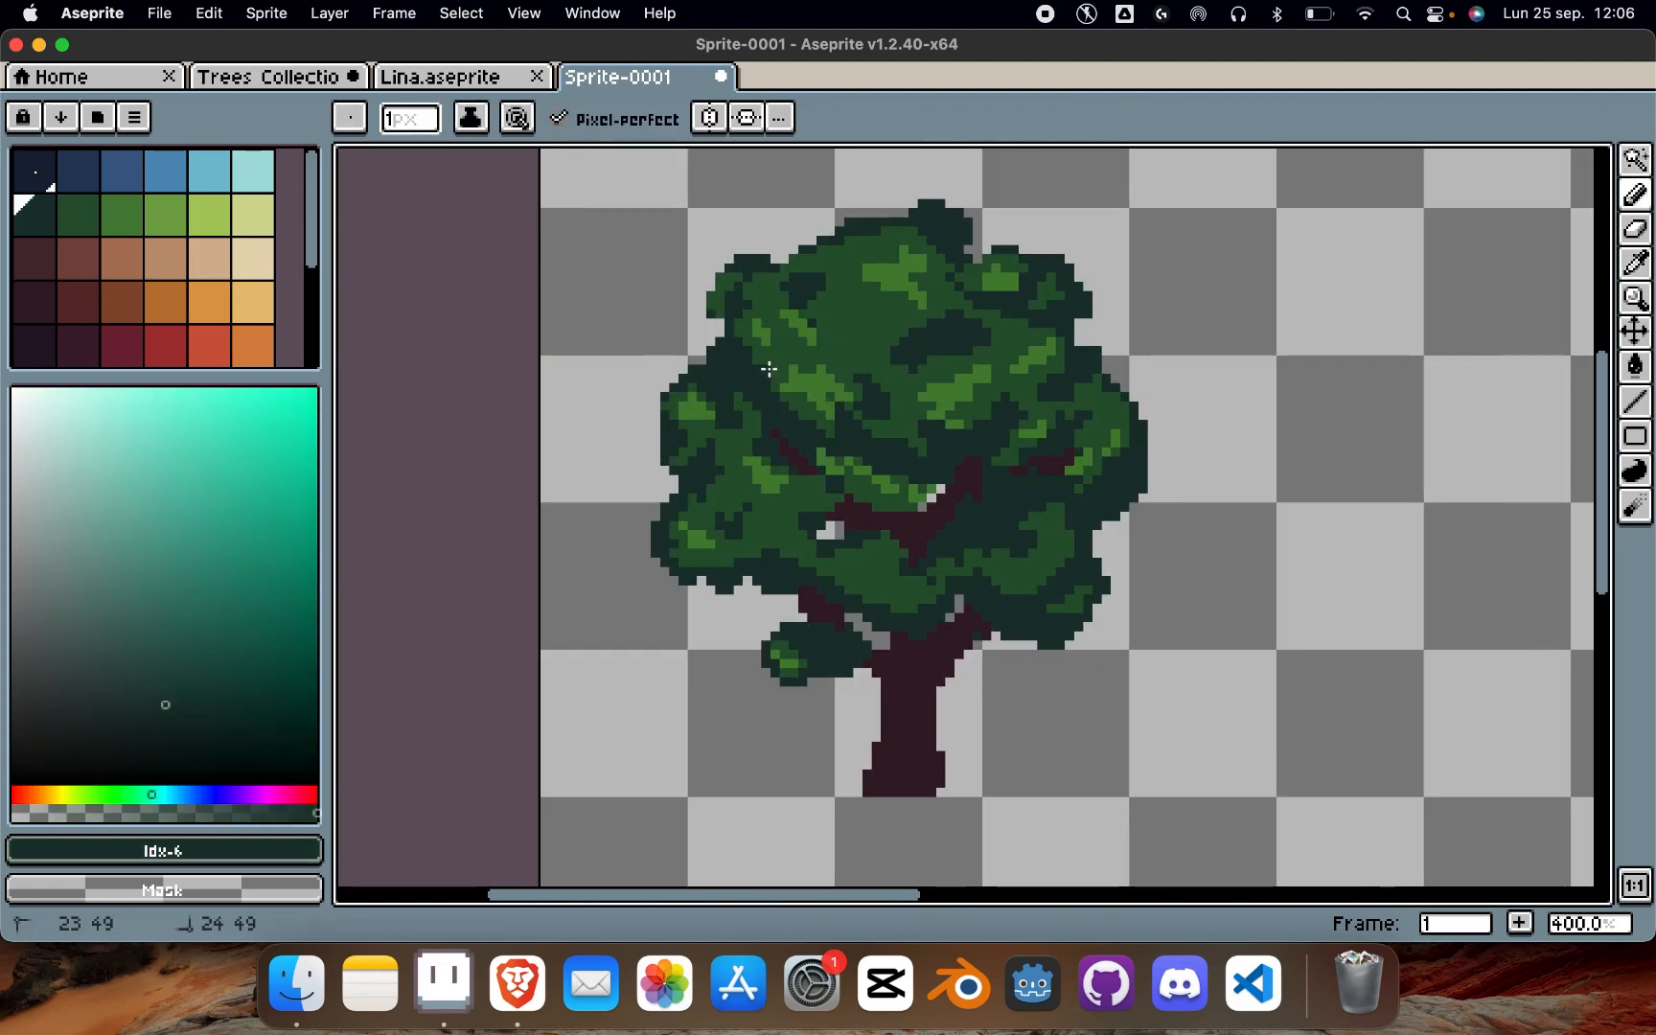
left_click_drag(830, 396, 948, 383)
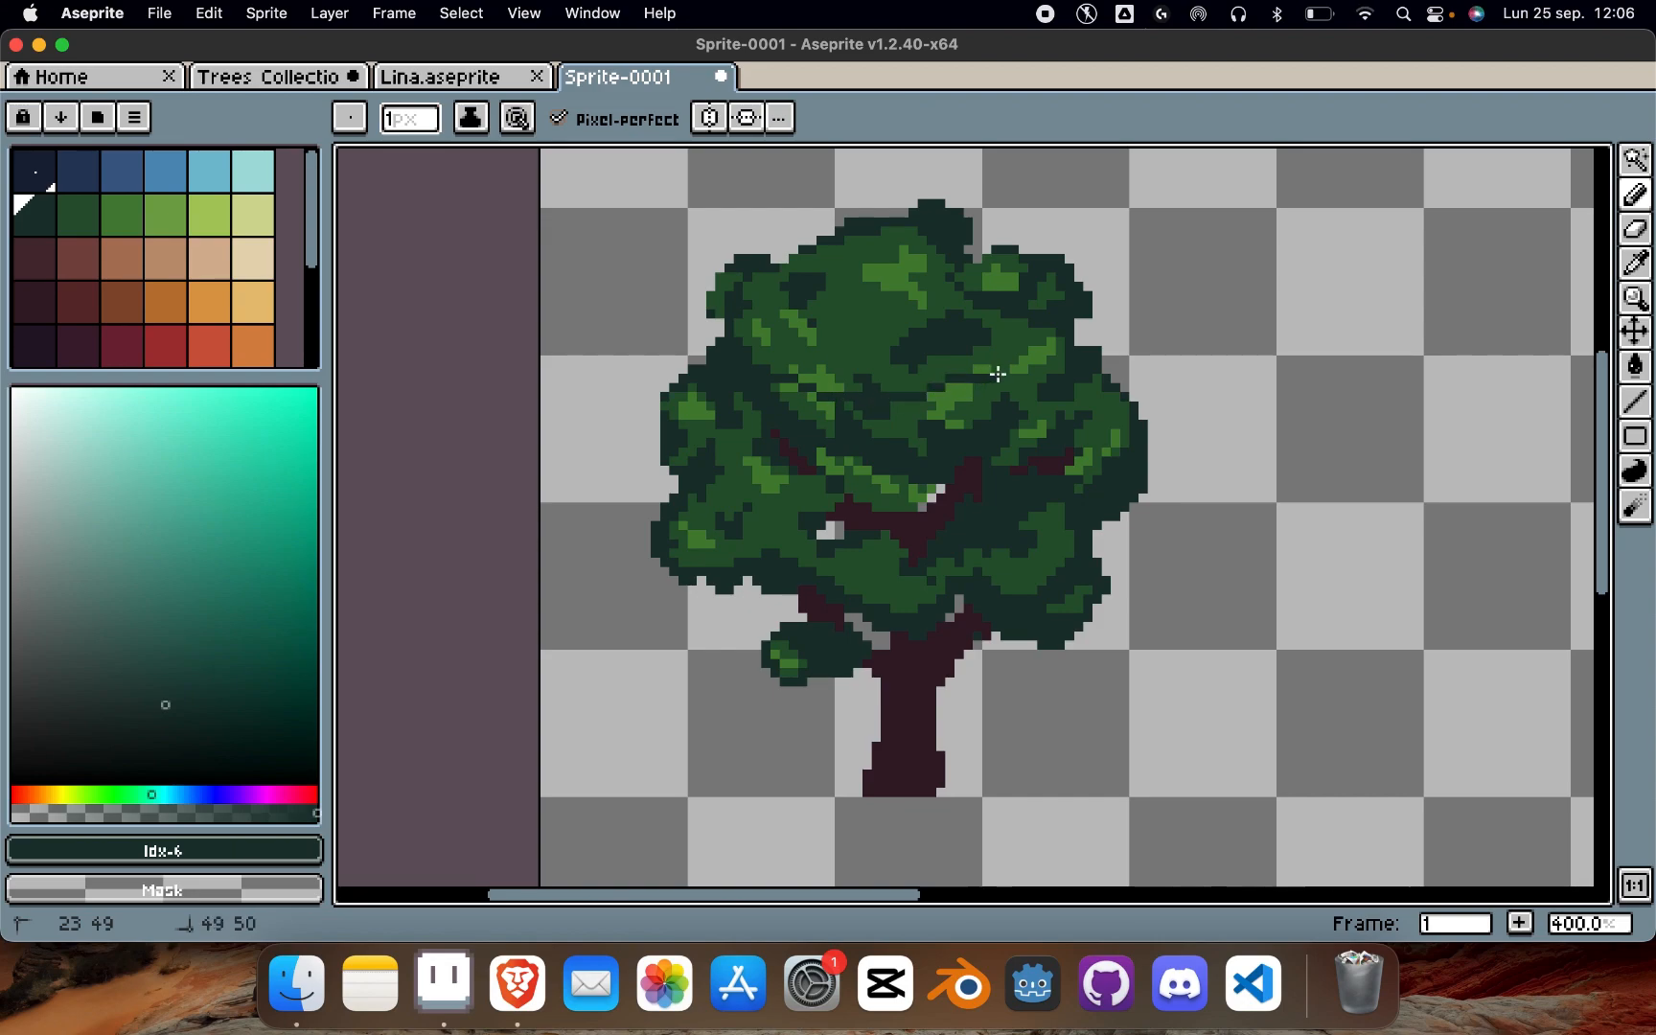
left_click_drag(1049, 378, 1044, 374)
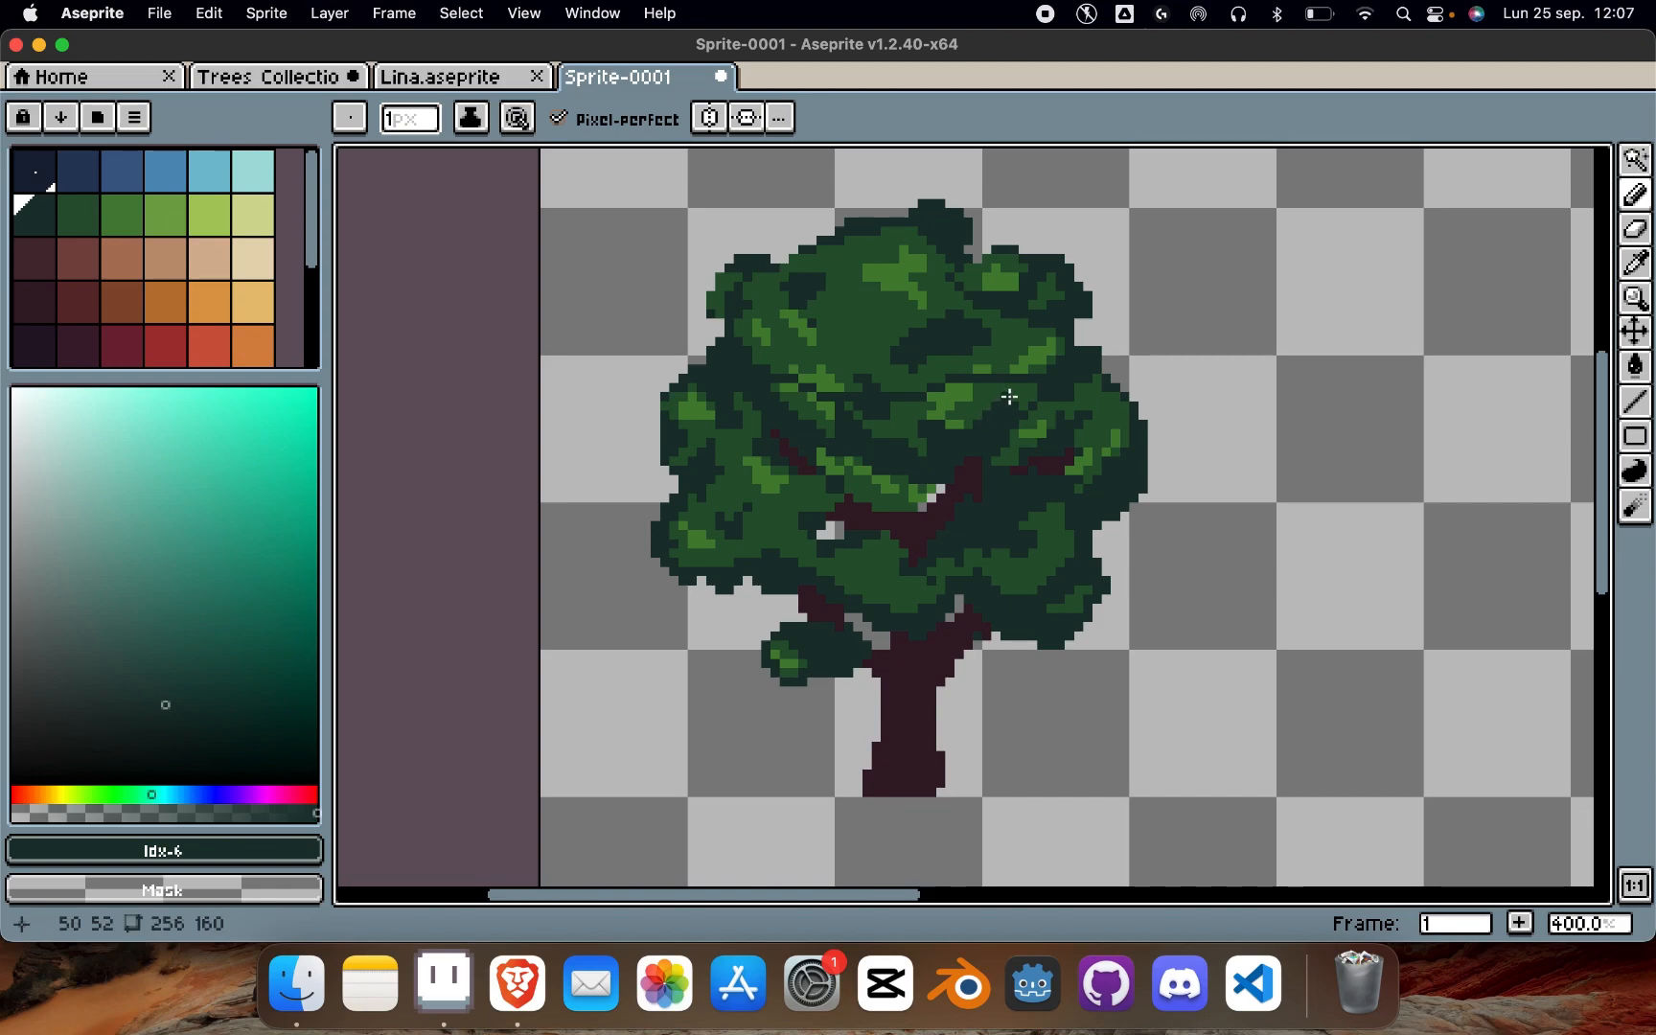
Step: Fill the mid-green and light green areas just below the dividing line with dark green using the Paint Bucket
key("g")
left_click(949, 407)
left_click(931, 421)
left_click(844, 420)
left_click(839, 415)
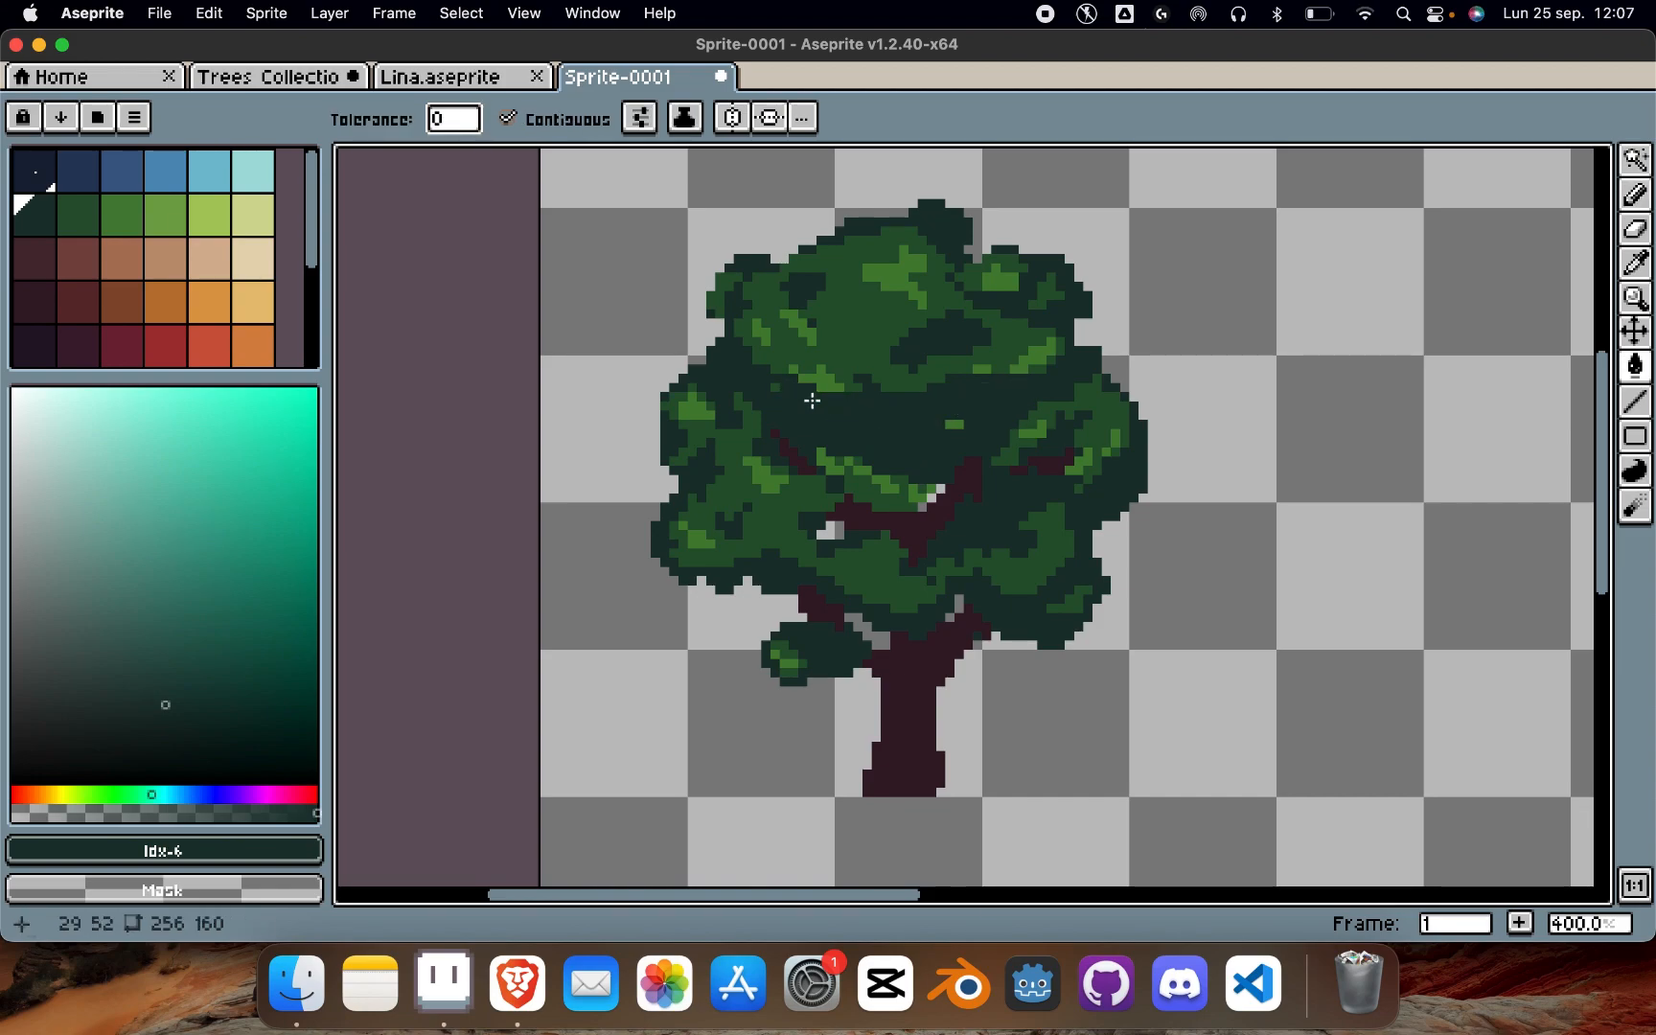
left_click(956, 427)
scroll(978, 391, "down", 3)
scroll(893, 350, "up", 2)
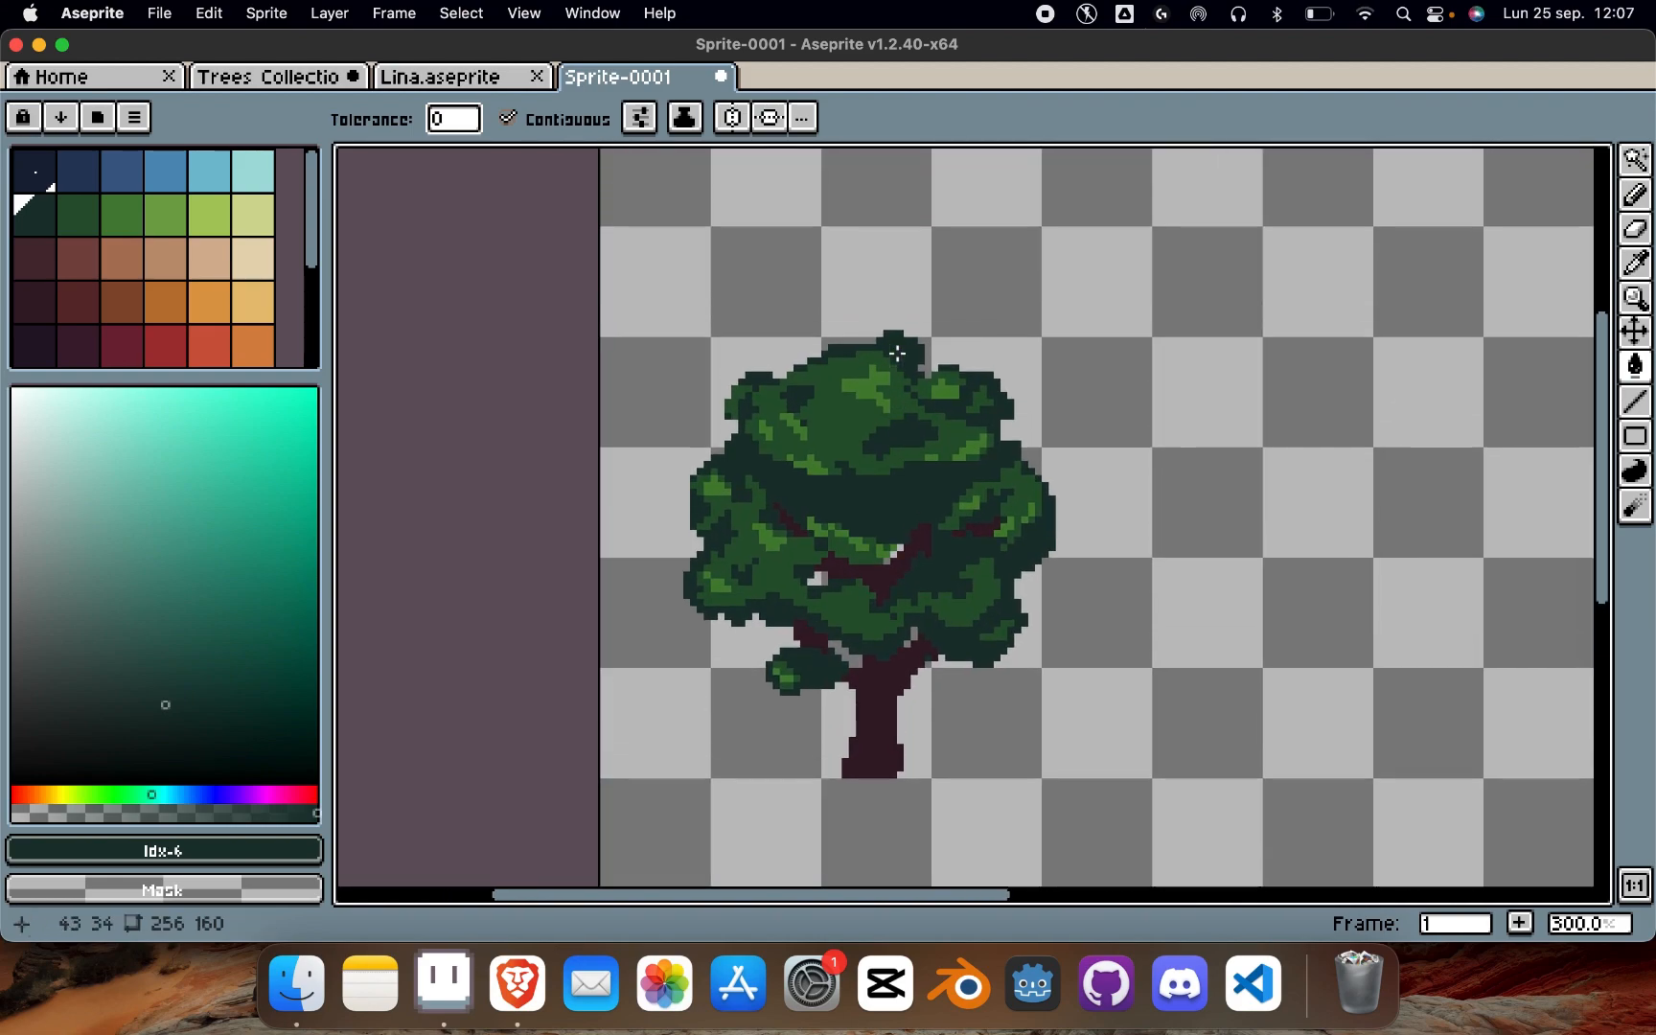
Step: Cover the top mass's lower highlights with mid-green (index 7) and extend the mass down into the dark central area
left_click(815, 438, "alt")
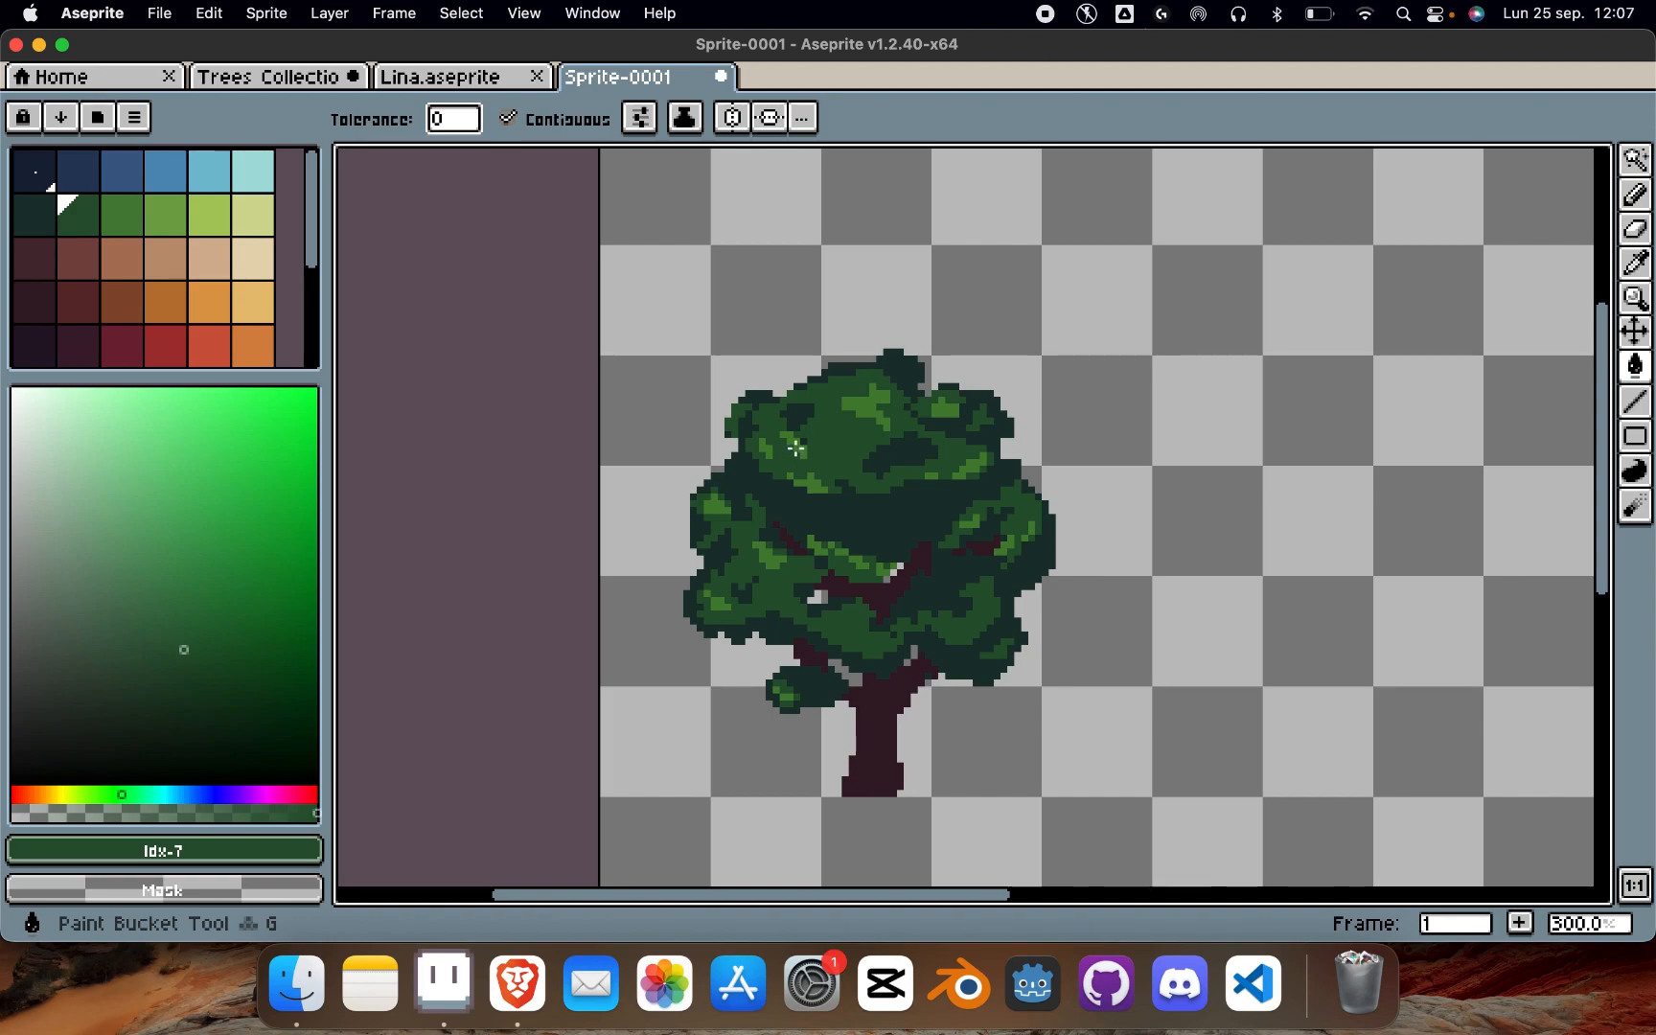
key("b")
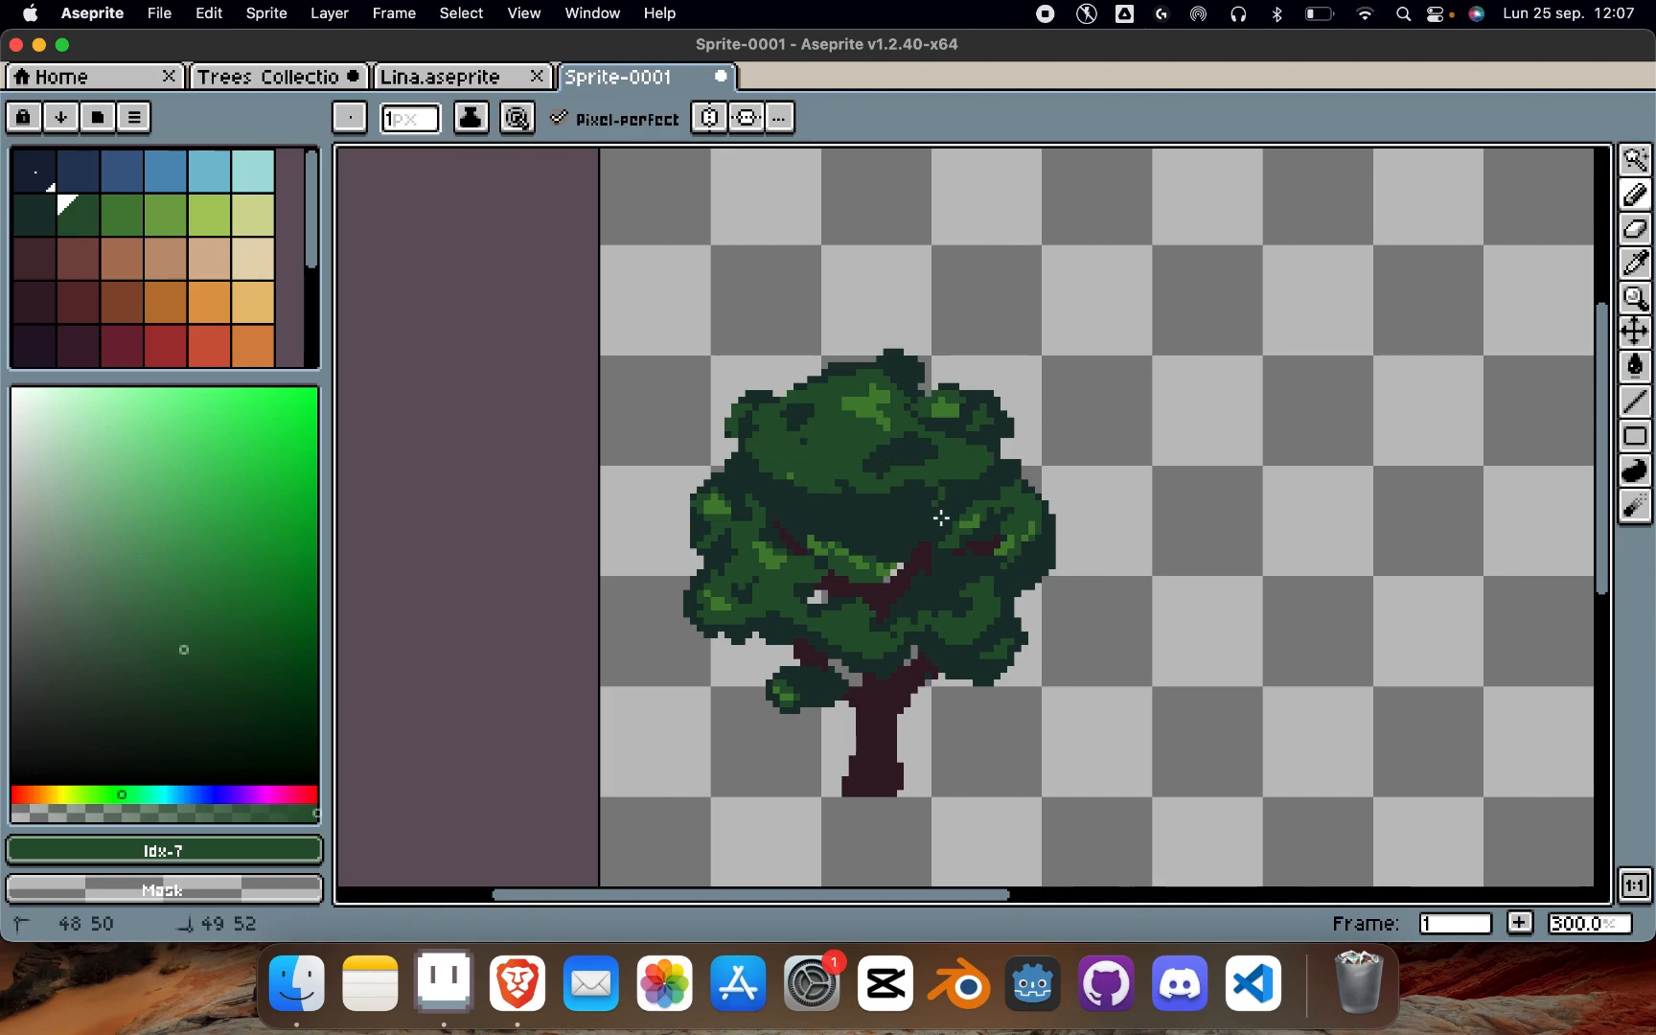
left_click_drag(962, 489, 977, 473)
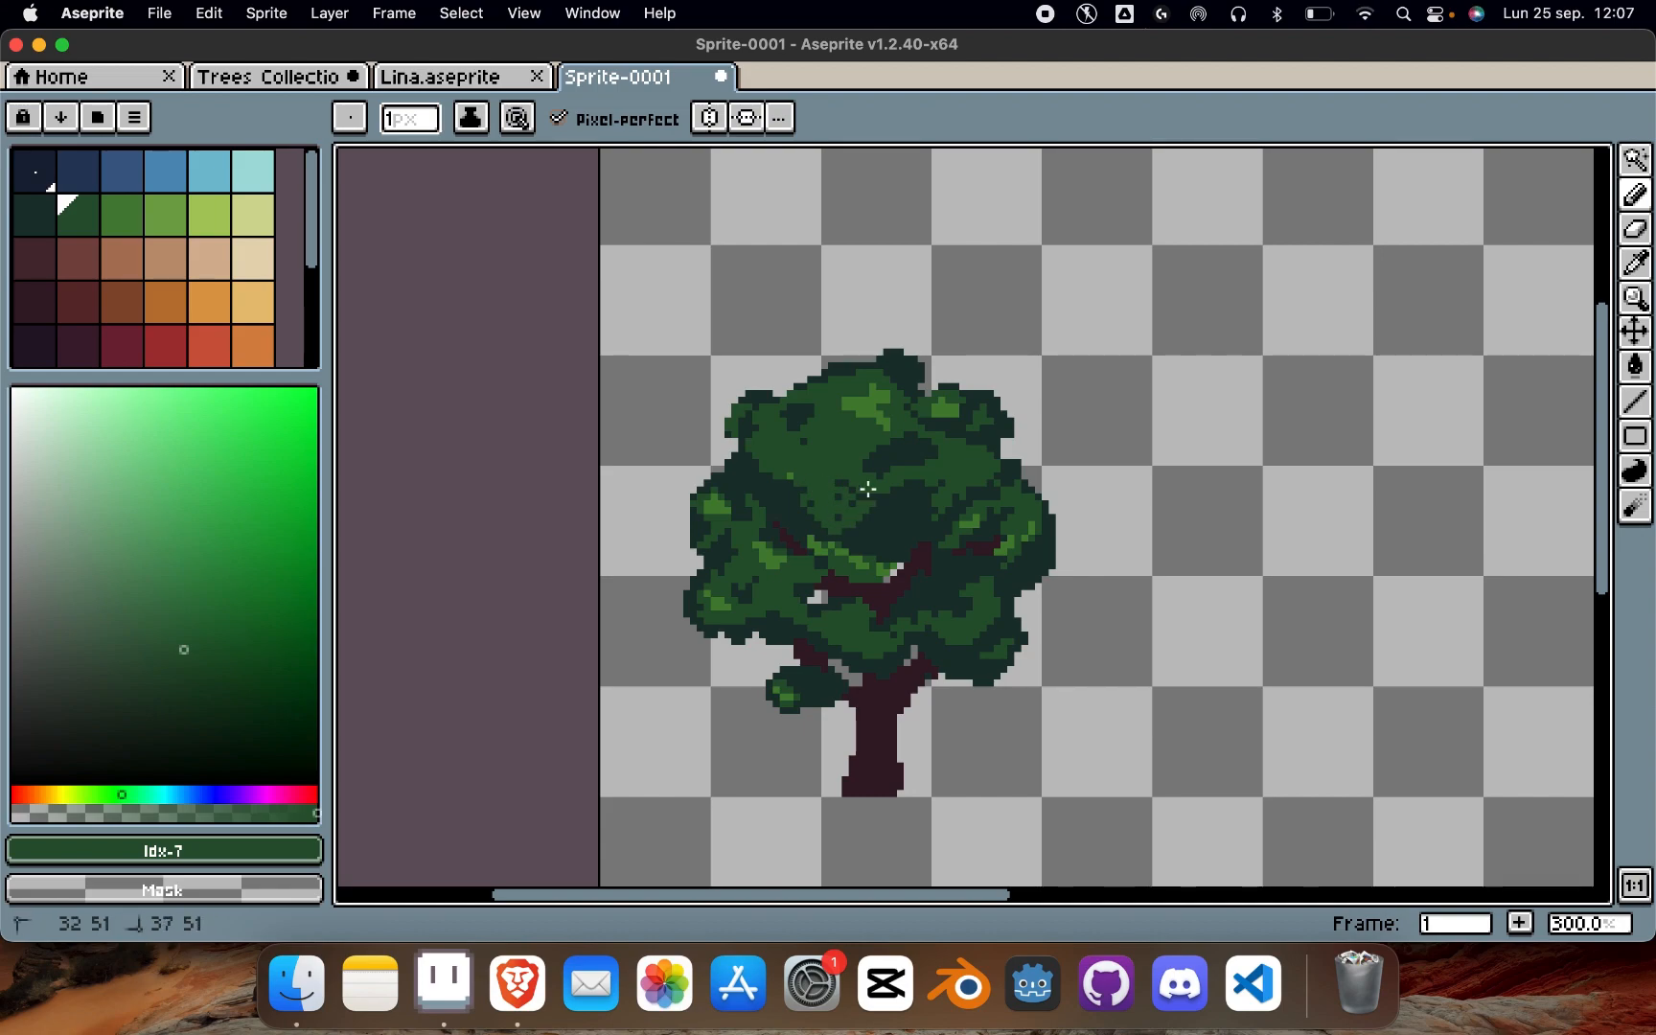
mouse_move(831, 517)
left_mouse_down()
mouse_move(831, 498)
mouse_move(867, 559)
left_mouse_up()
Step: Carve a dark green (index 6) diagonal edge below the top mass and shape a mid-green patch above the branch fork
left_click(886, 536, "alt")
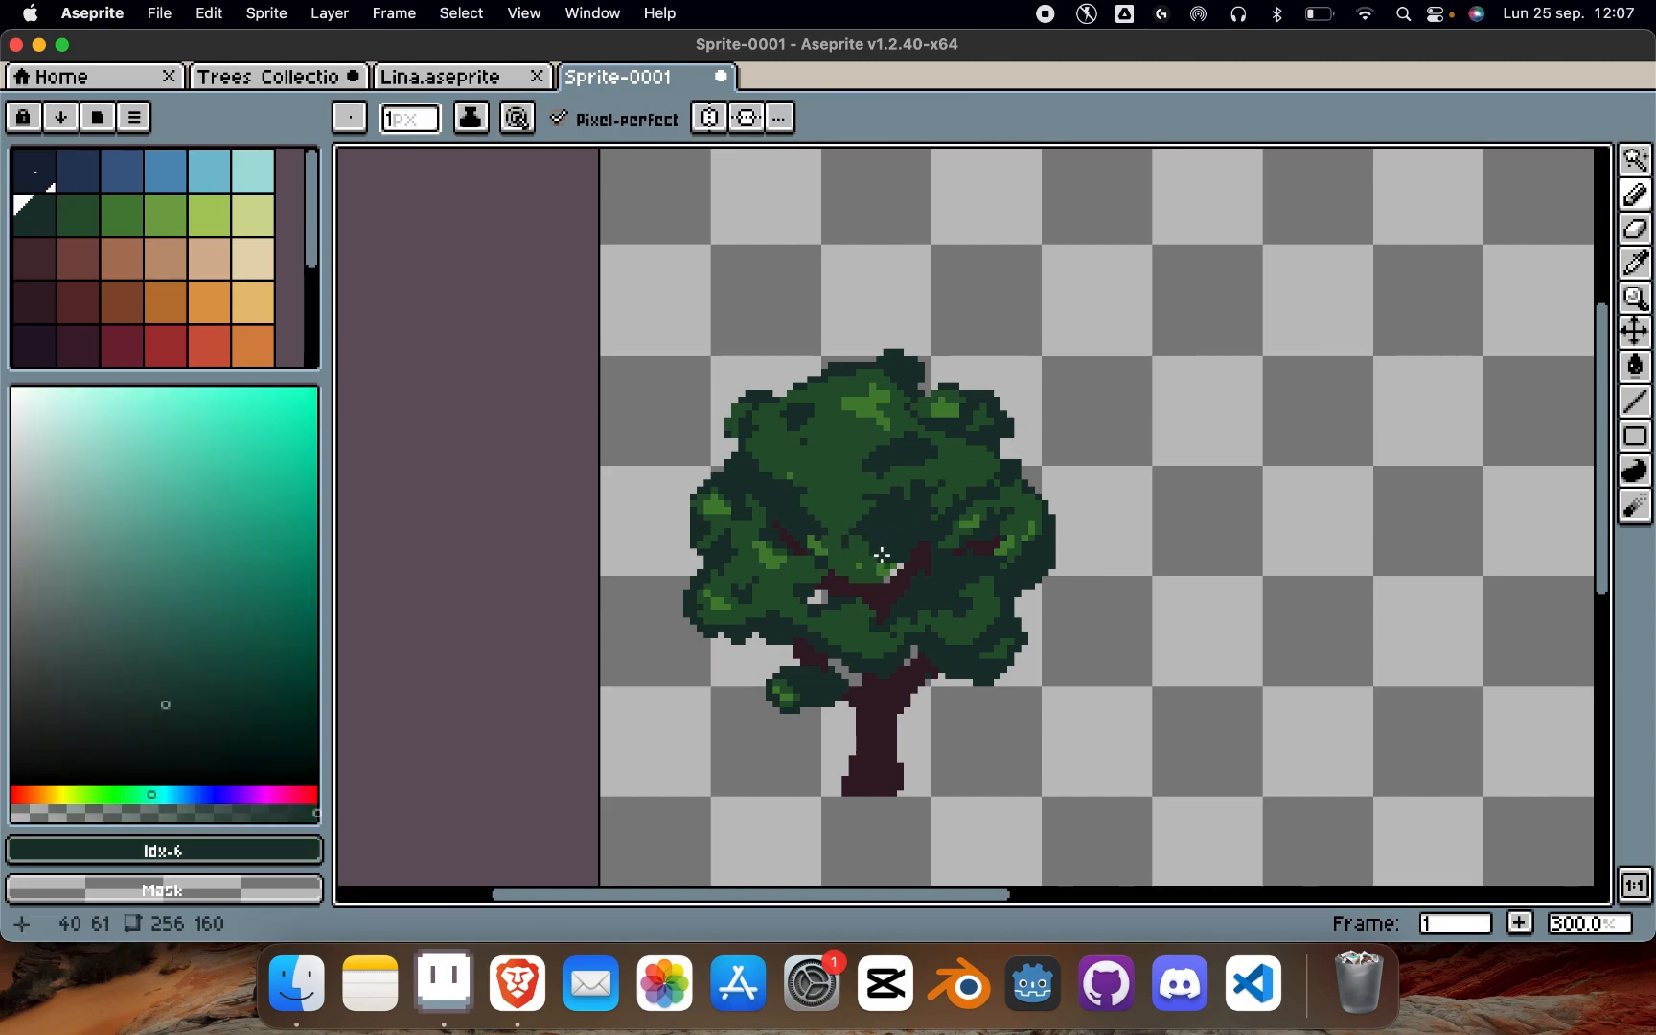
left_click_drag(818, 545, 854, 556)
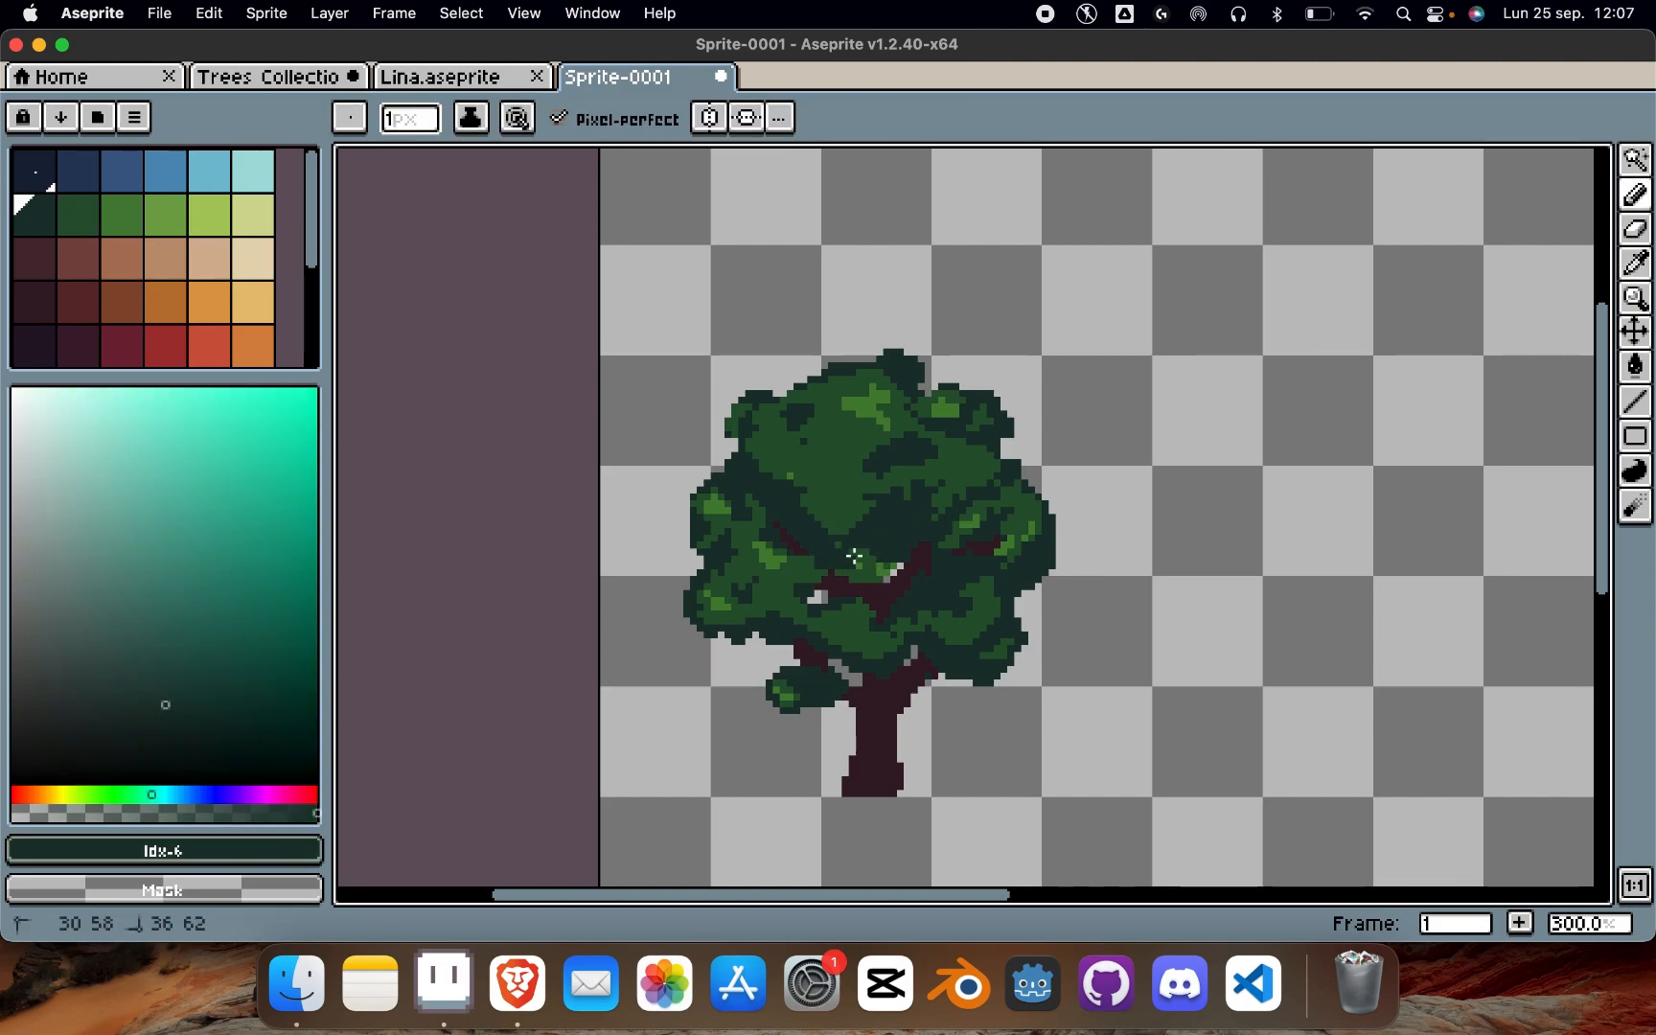
left_click(880, 521, "alt")
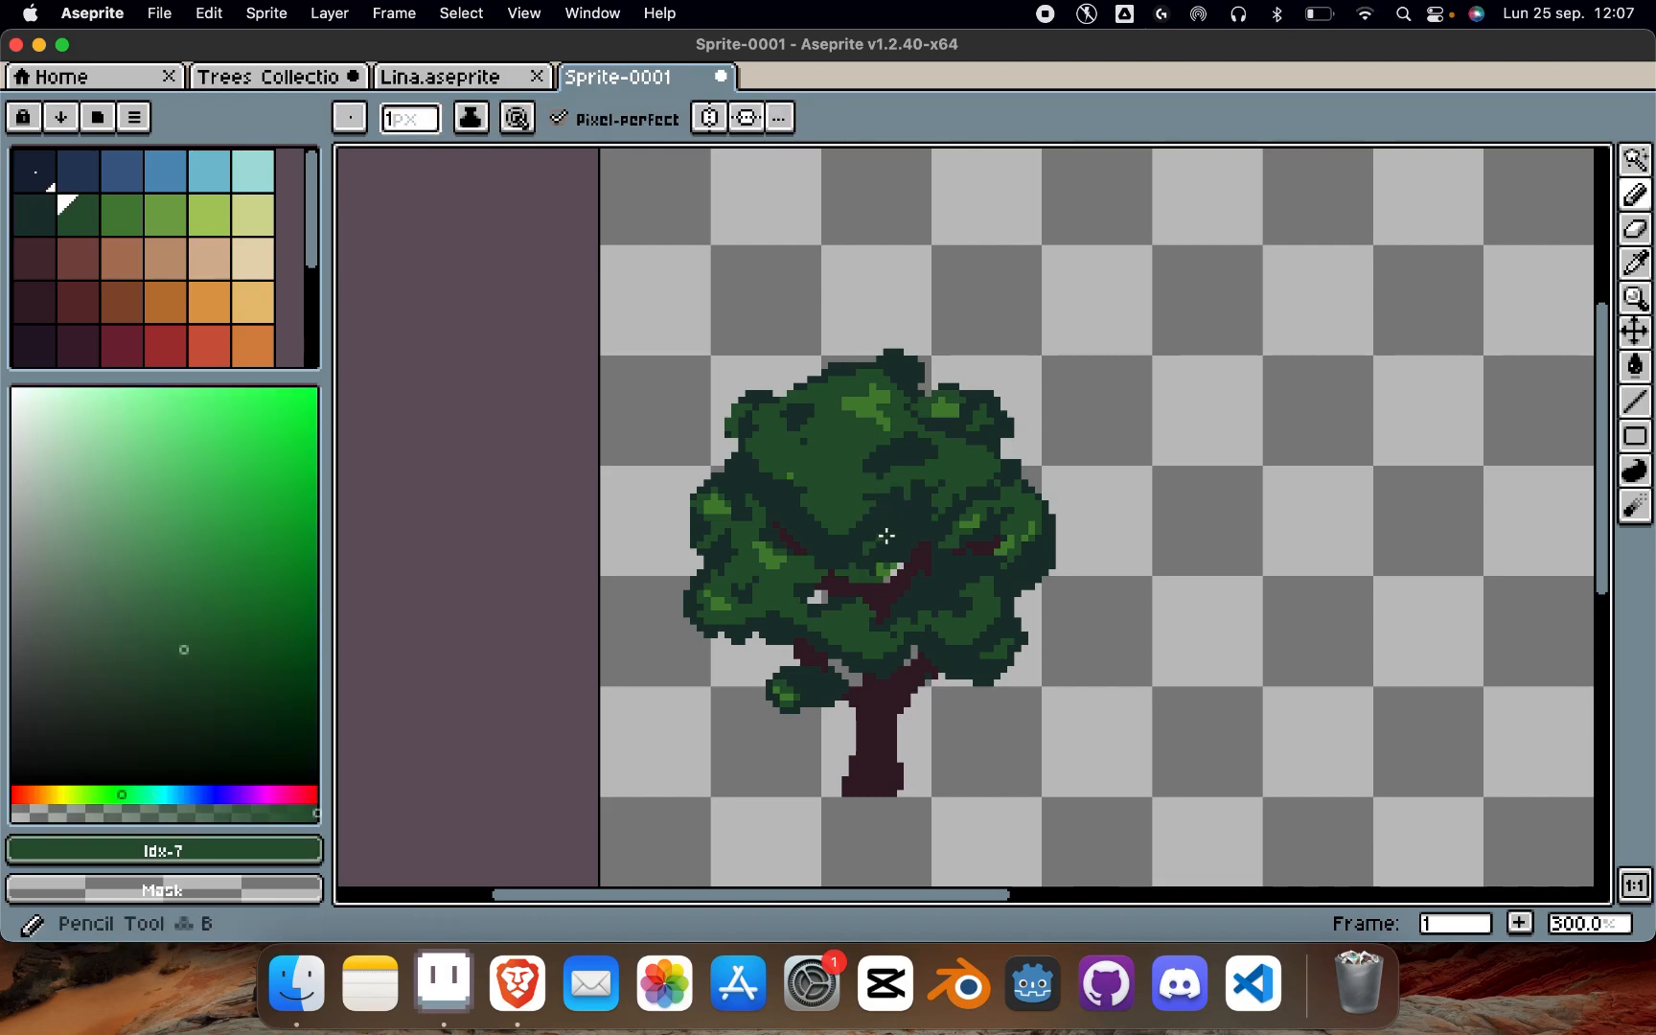
scroll(1026, 344, "up", 1)
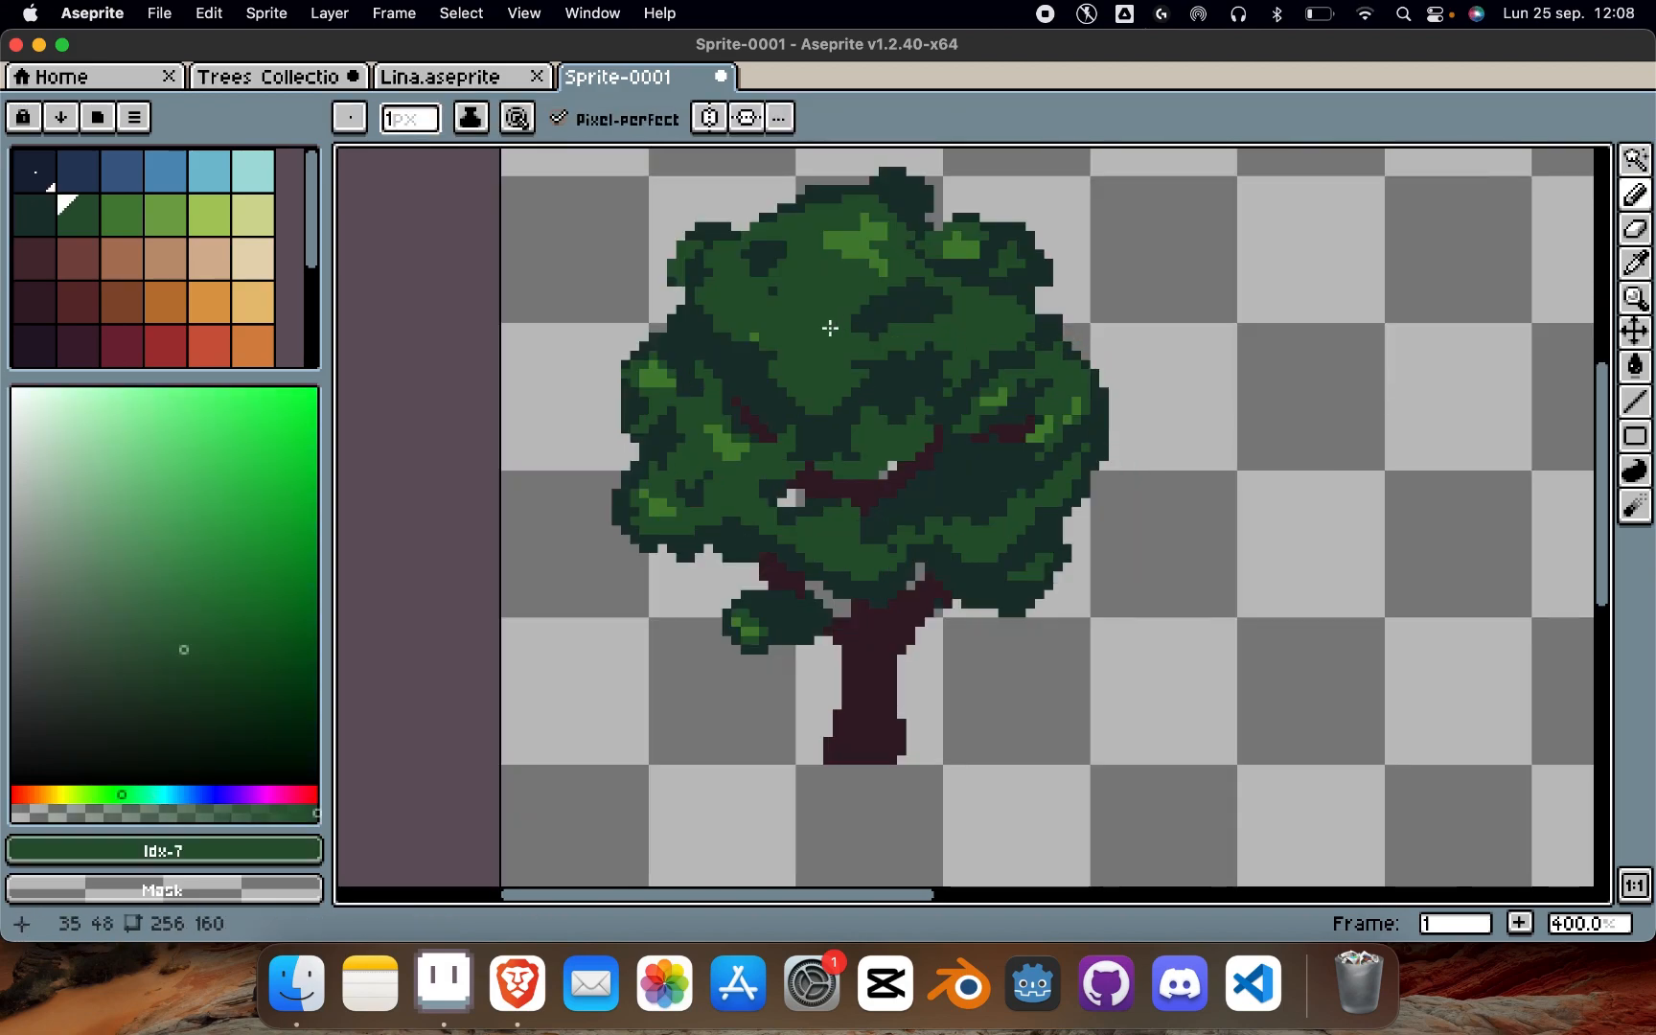
Step: Connect the isolated dark pixel to the dark notch in the upper left of the top mass with dark green (index 6)
scroll(573, 233, "up", 2)
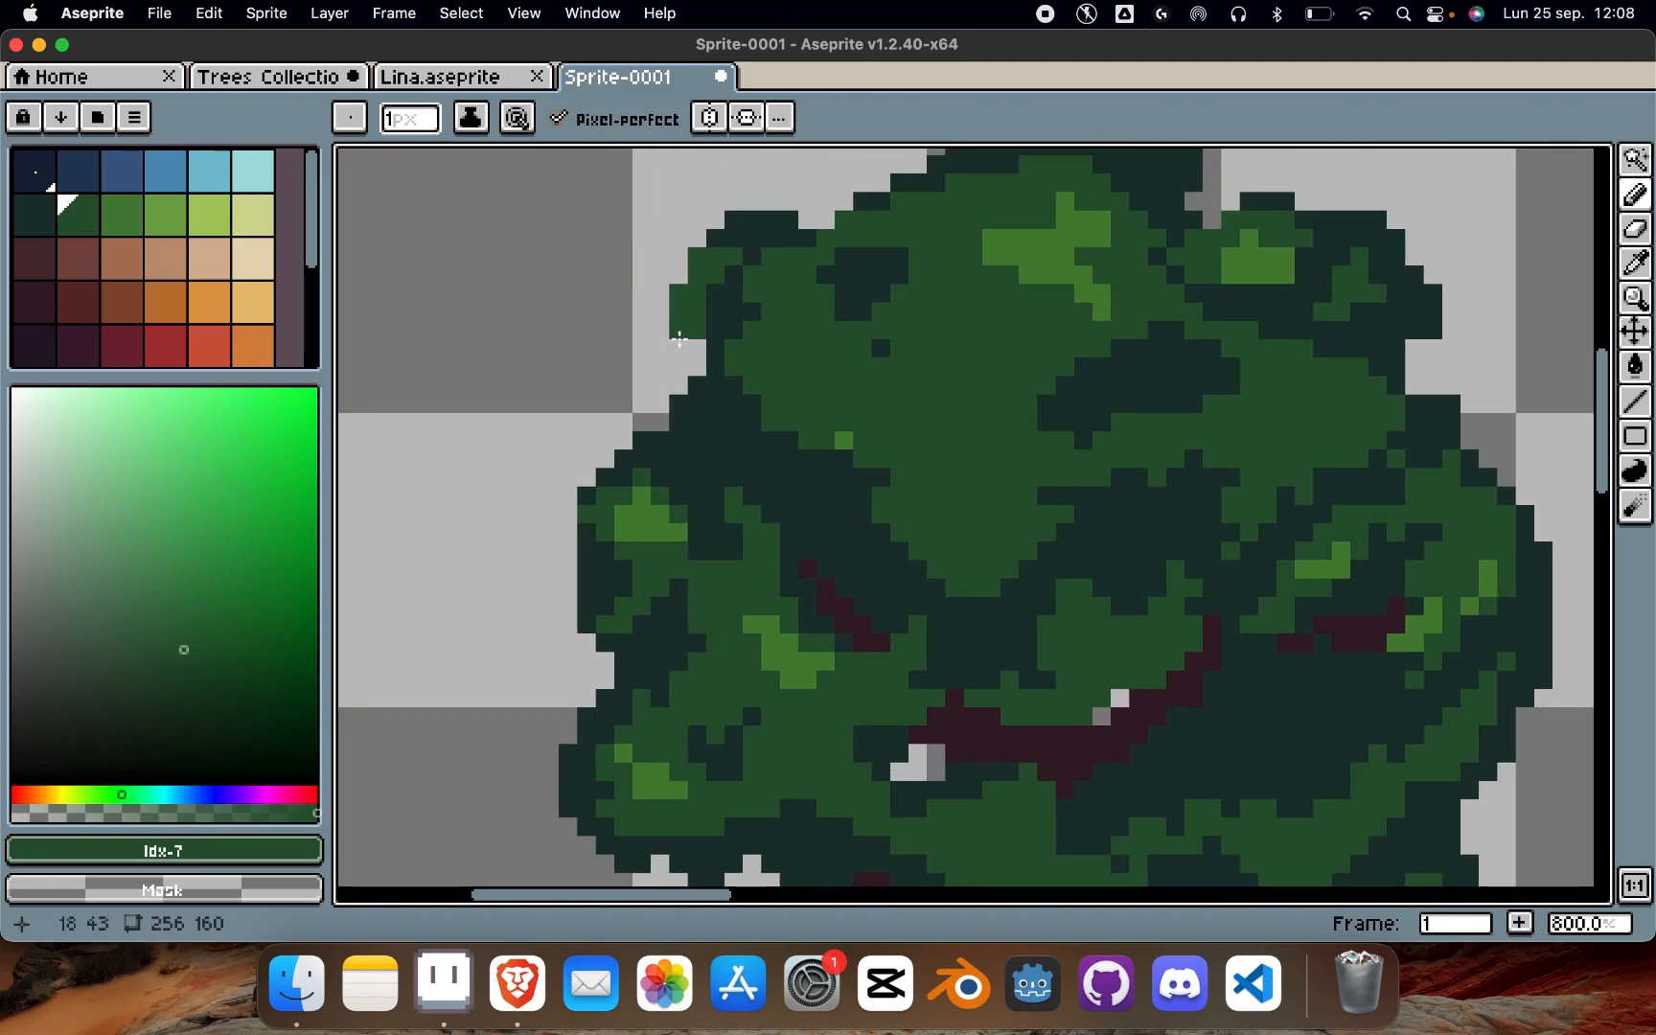
left_click(694, 342, "alt")
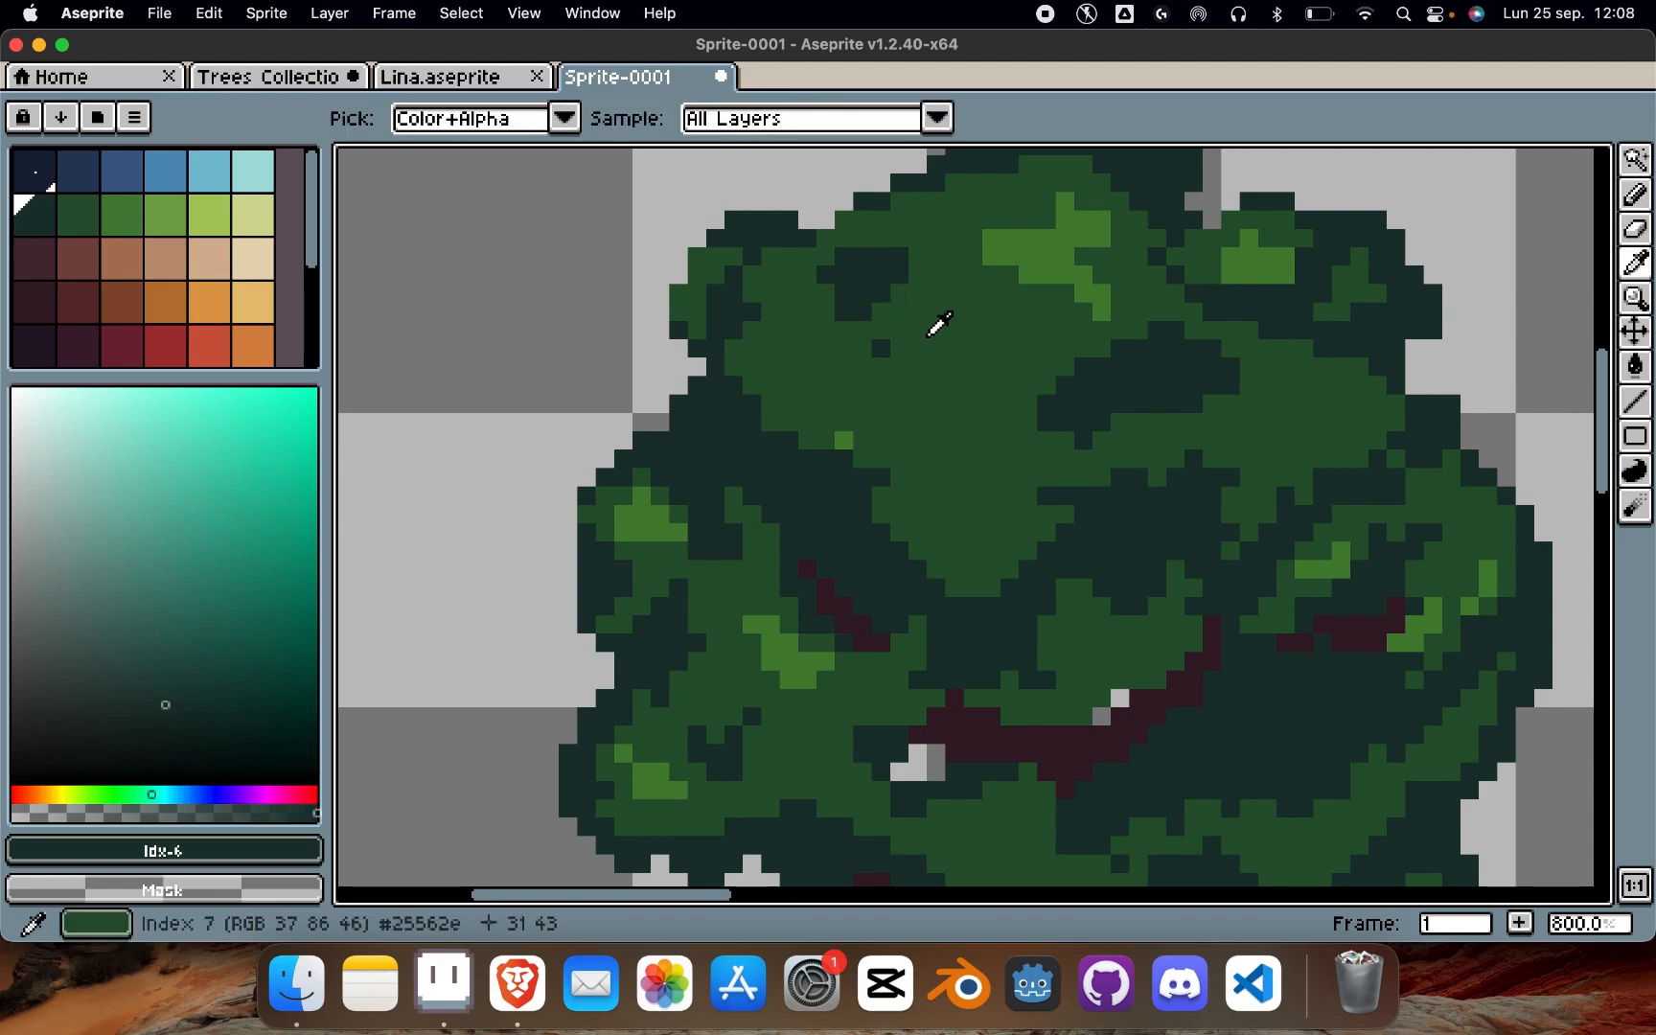
left_click(927, 326, "alt")
left_click(882, 347)
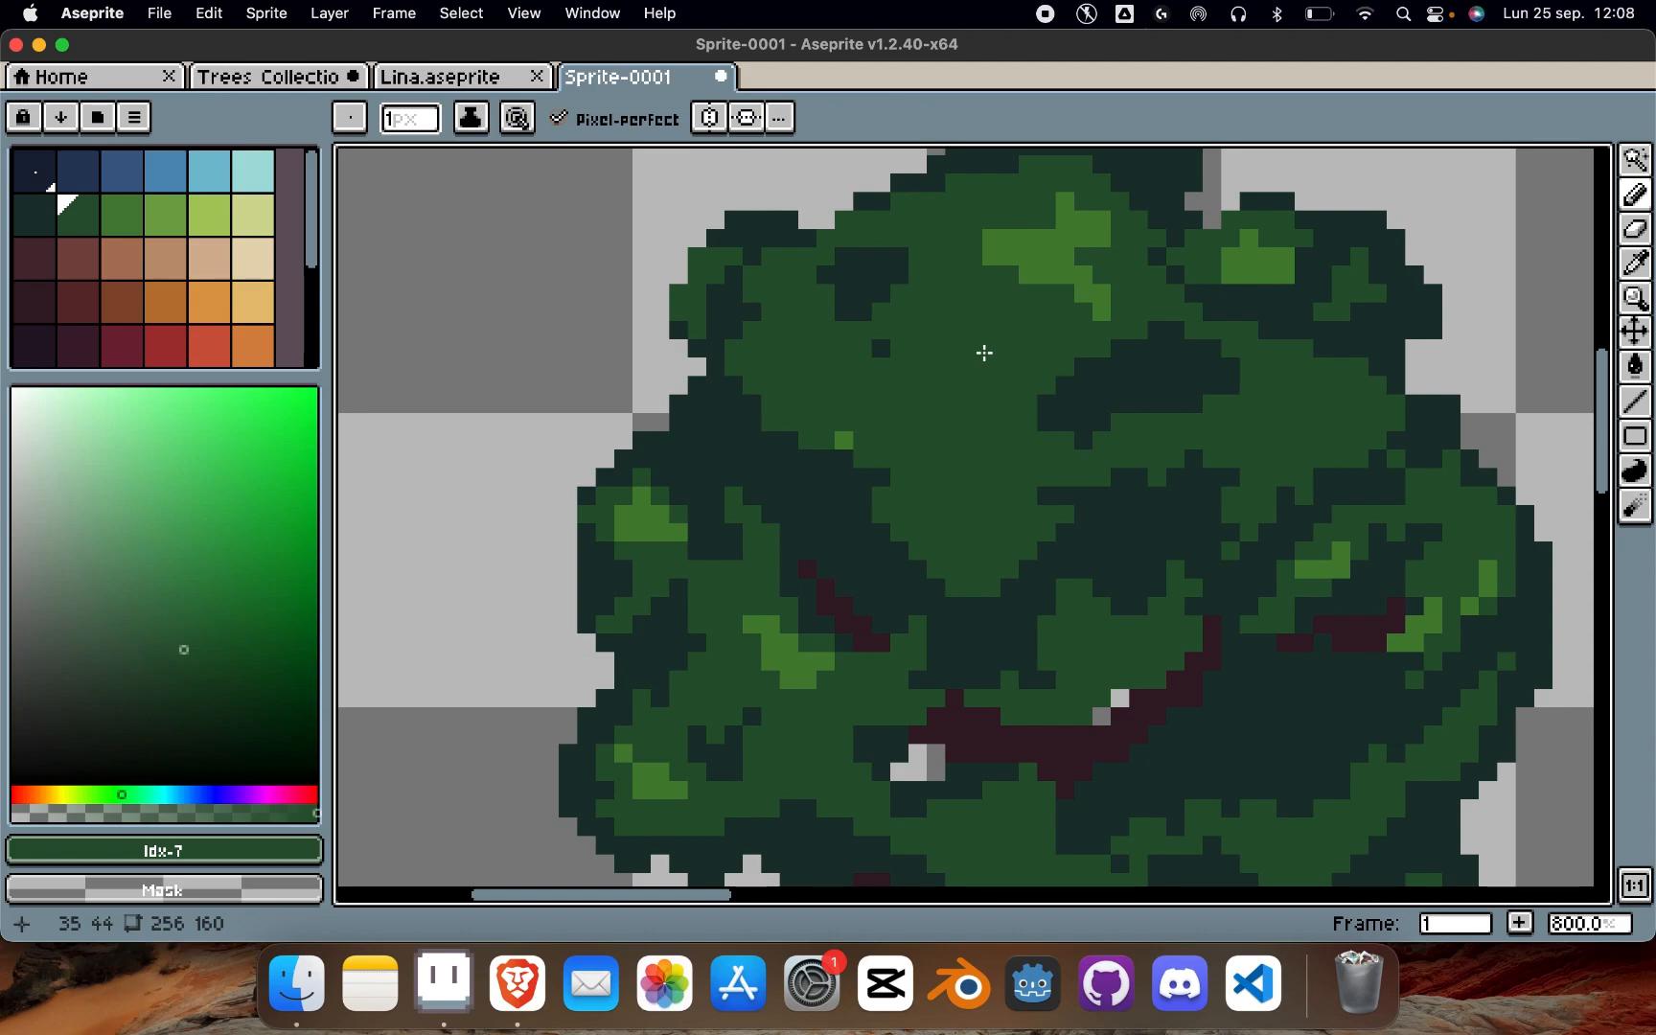
key("alt")
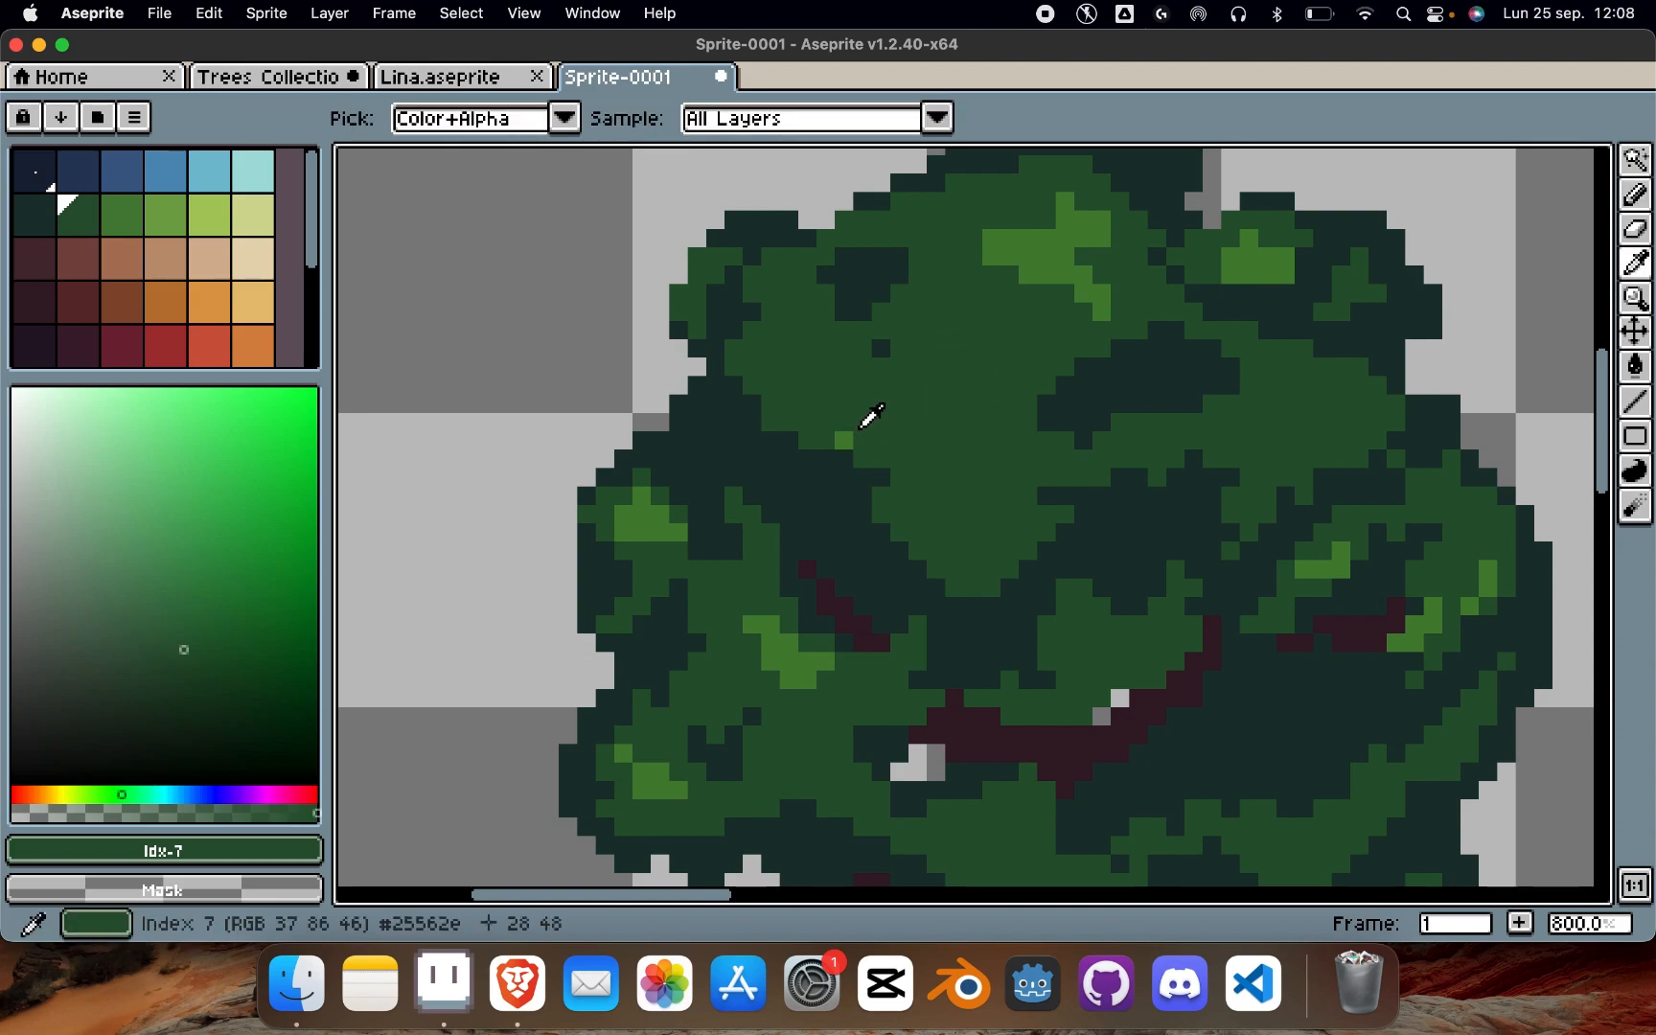
left_click(842, 439)
left_click(904, 357)
left_click(874, 349)
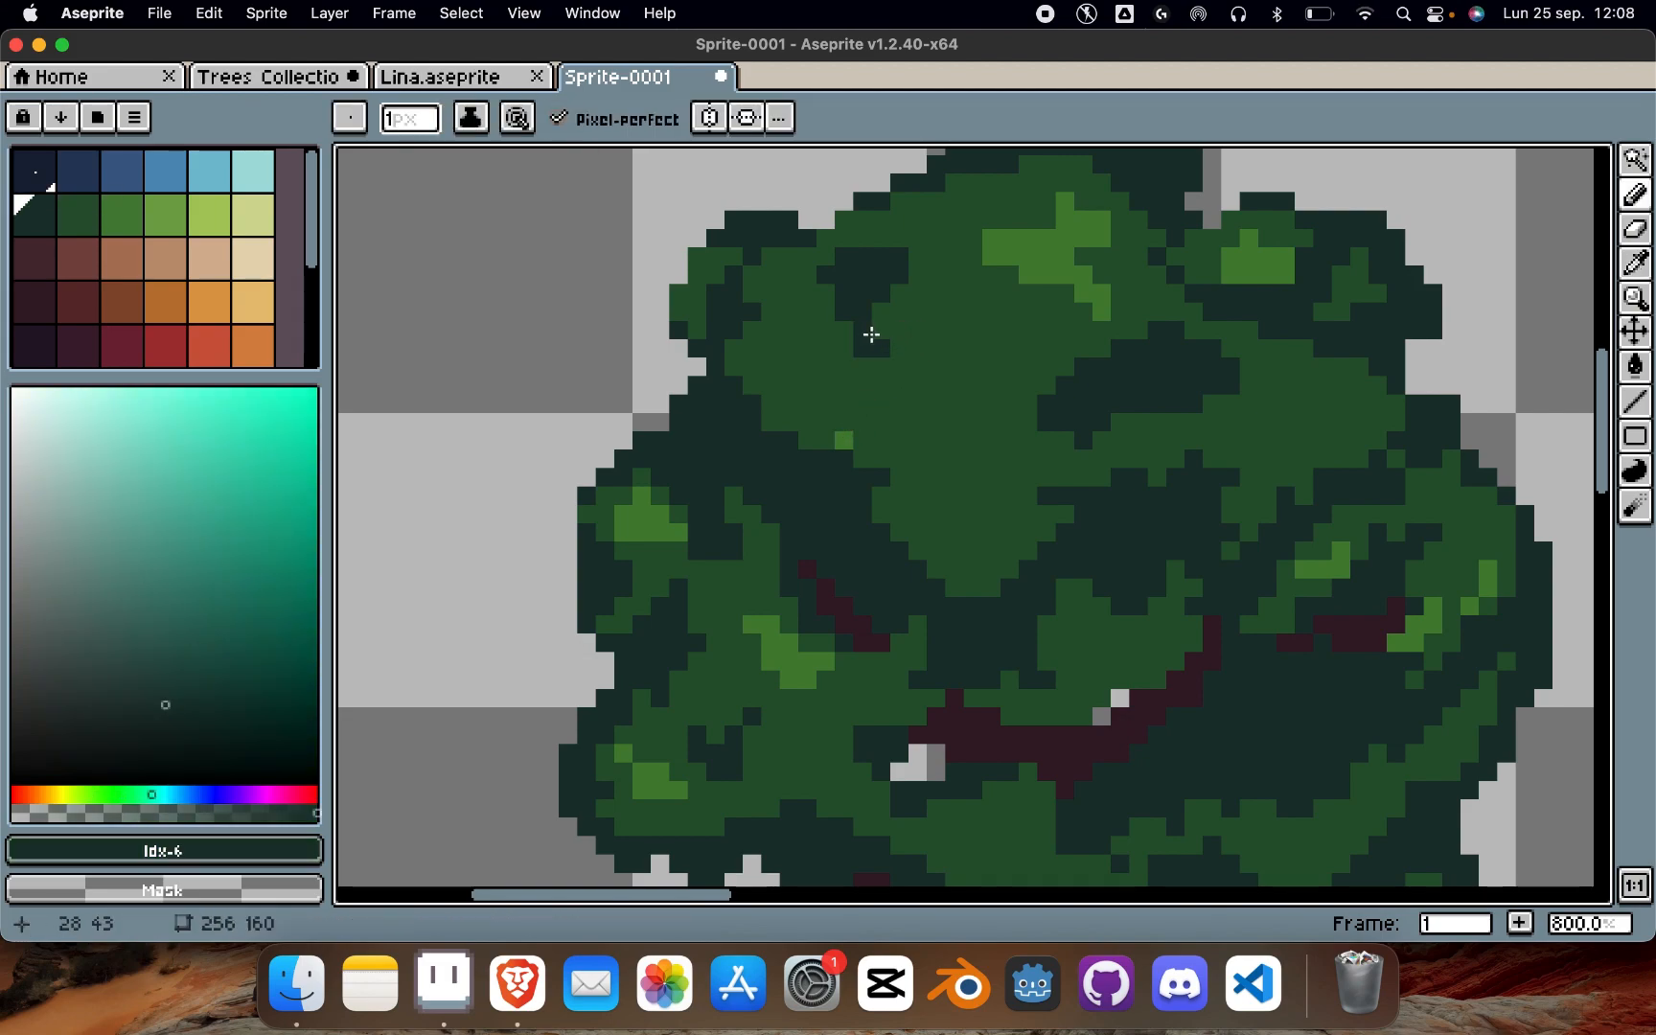
scroll(1082, 373, "down", 3)
scroll(1082, 372, "up", 3)
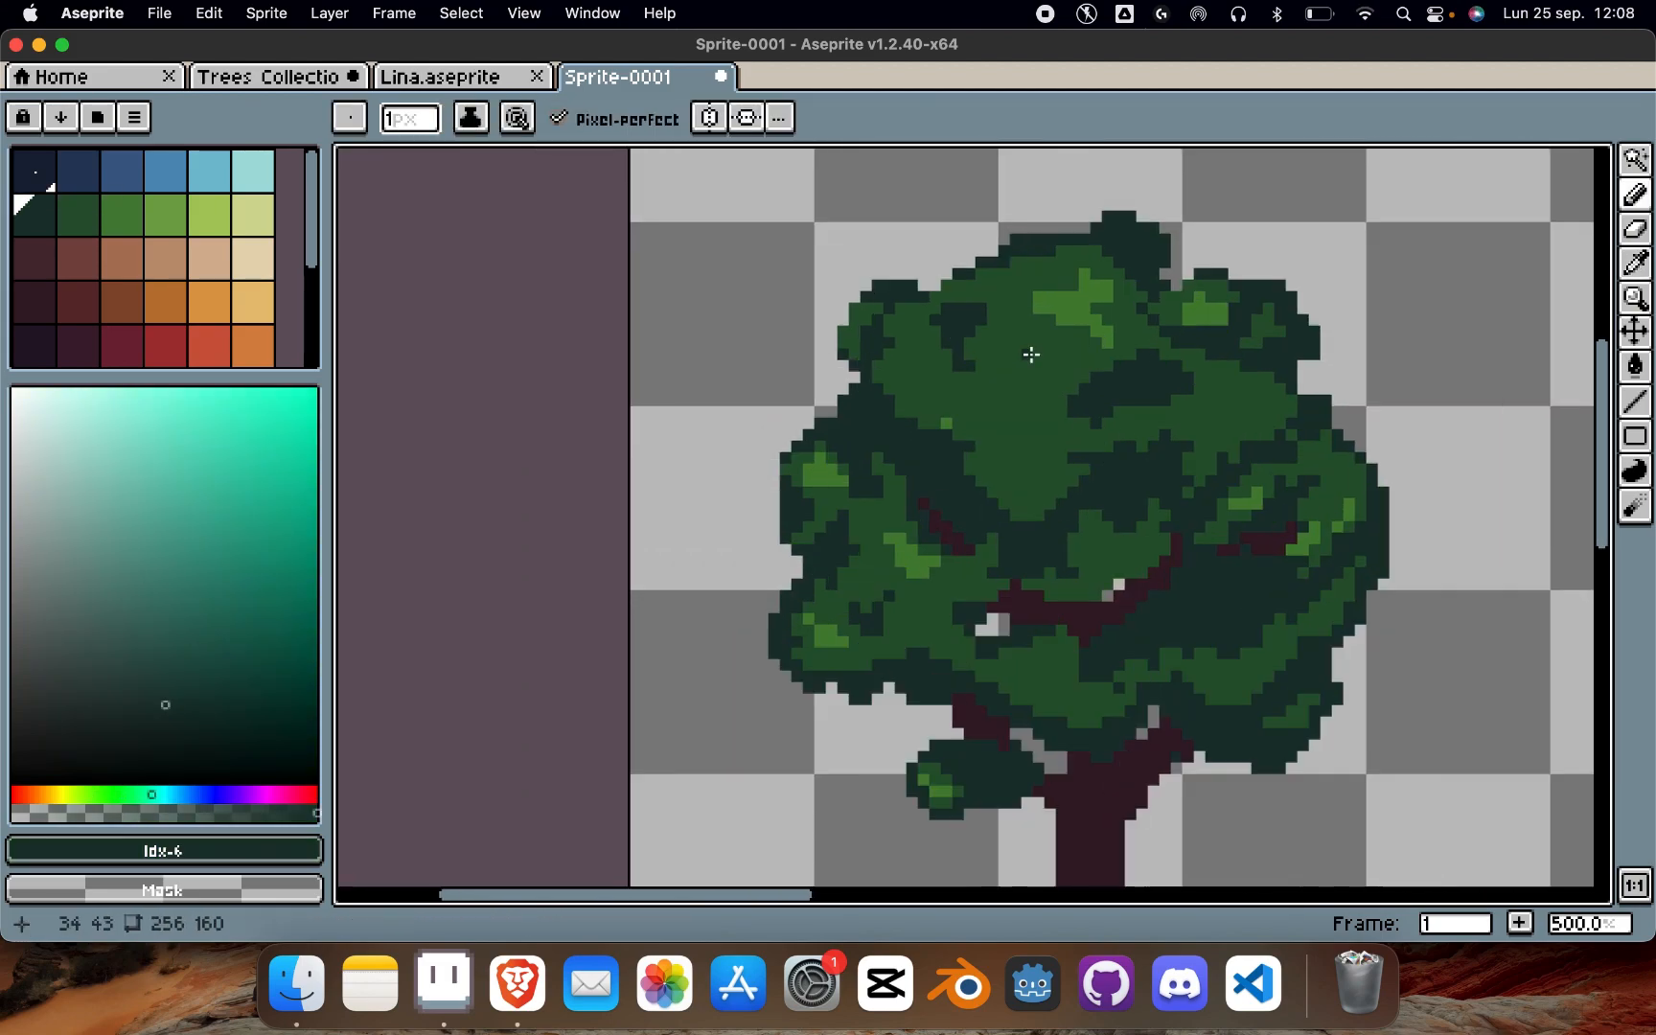
Step: Thin the dark notch in the upper left of the top mass with mid-green (index 7) pixels
left_click(909, 377, "alt")
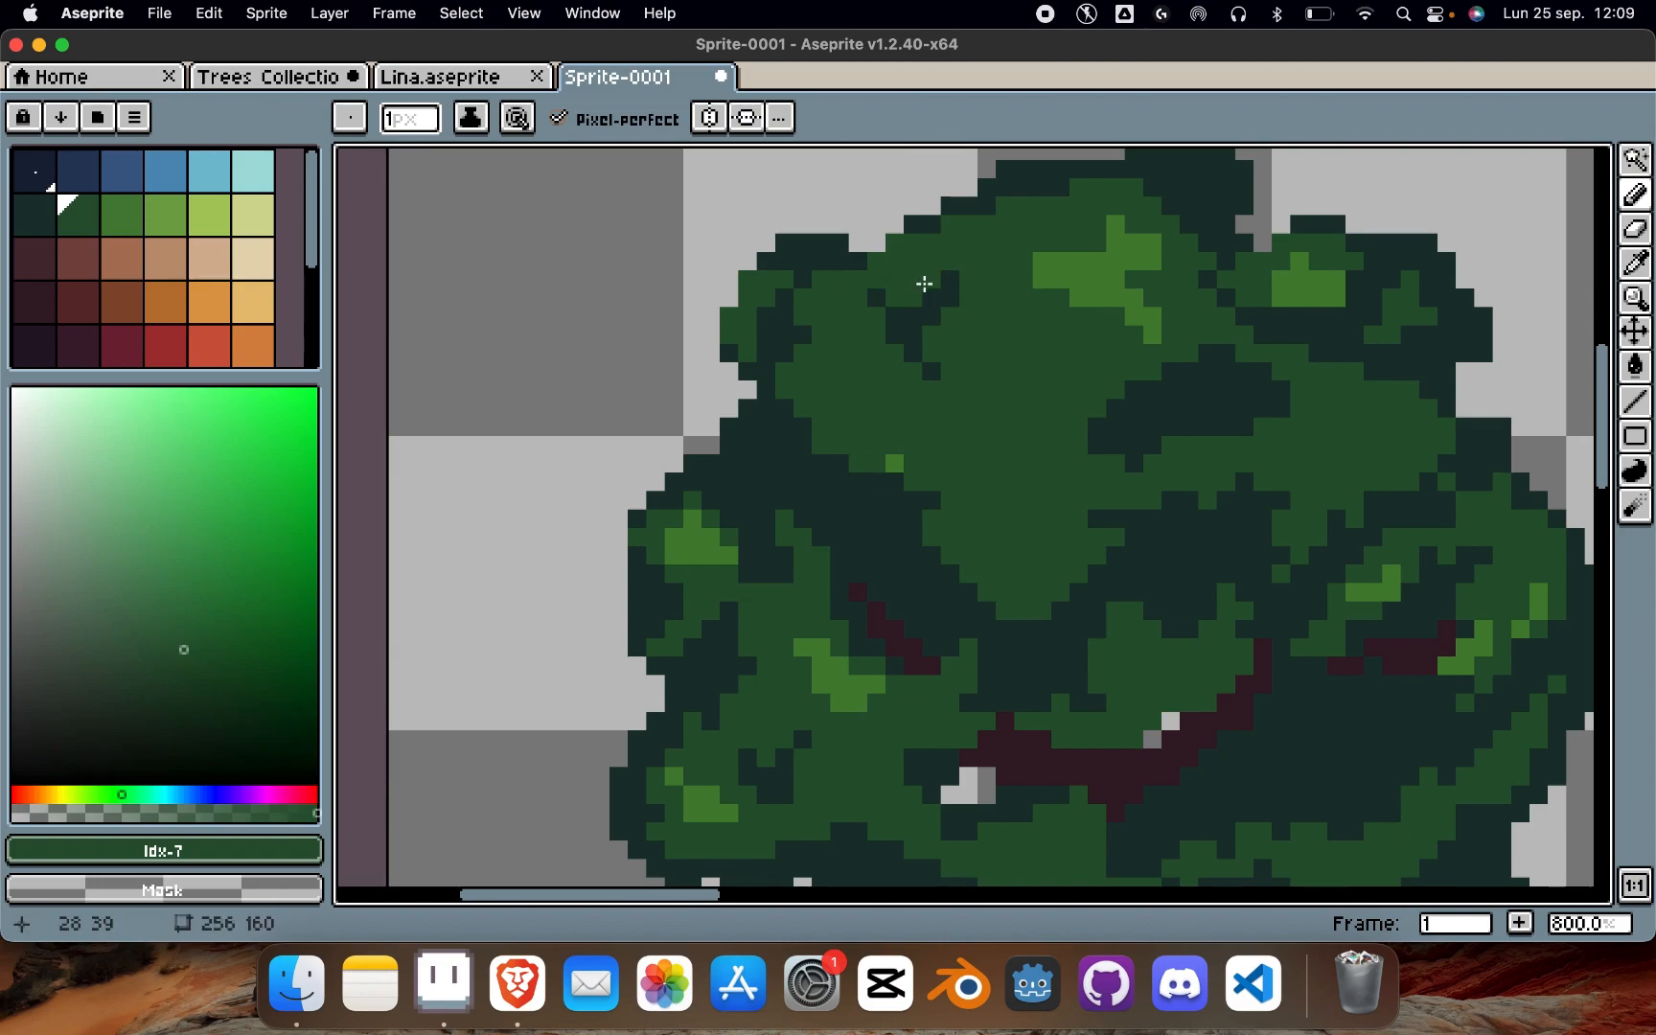
scroll(924, 284, "down", 4)
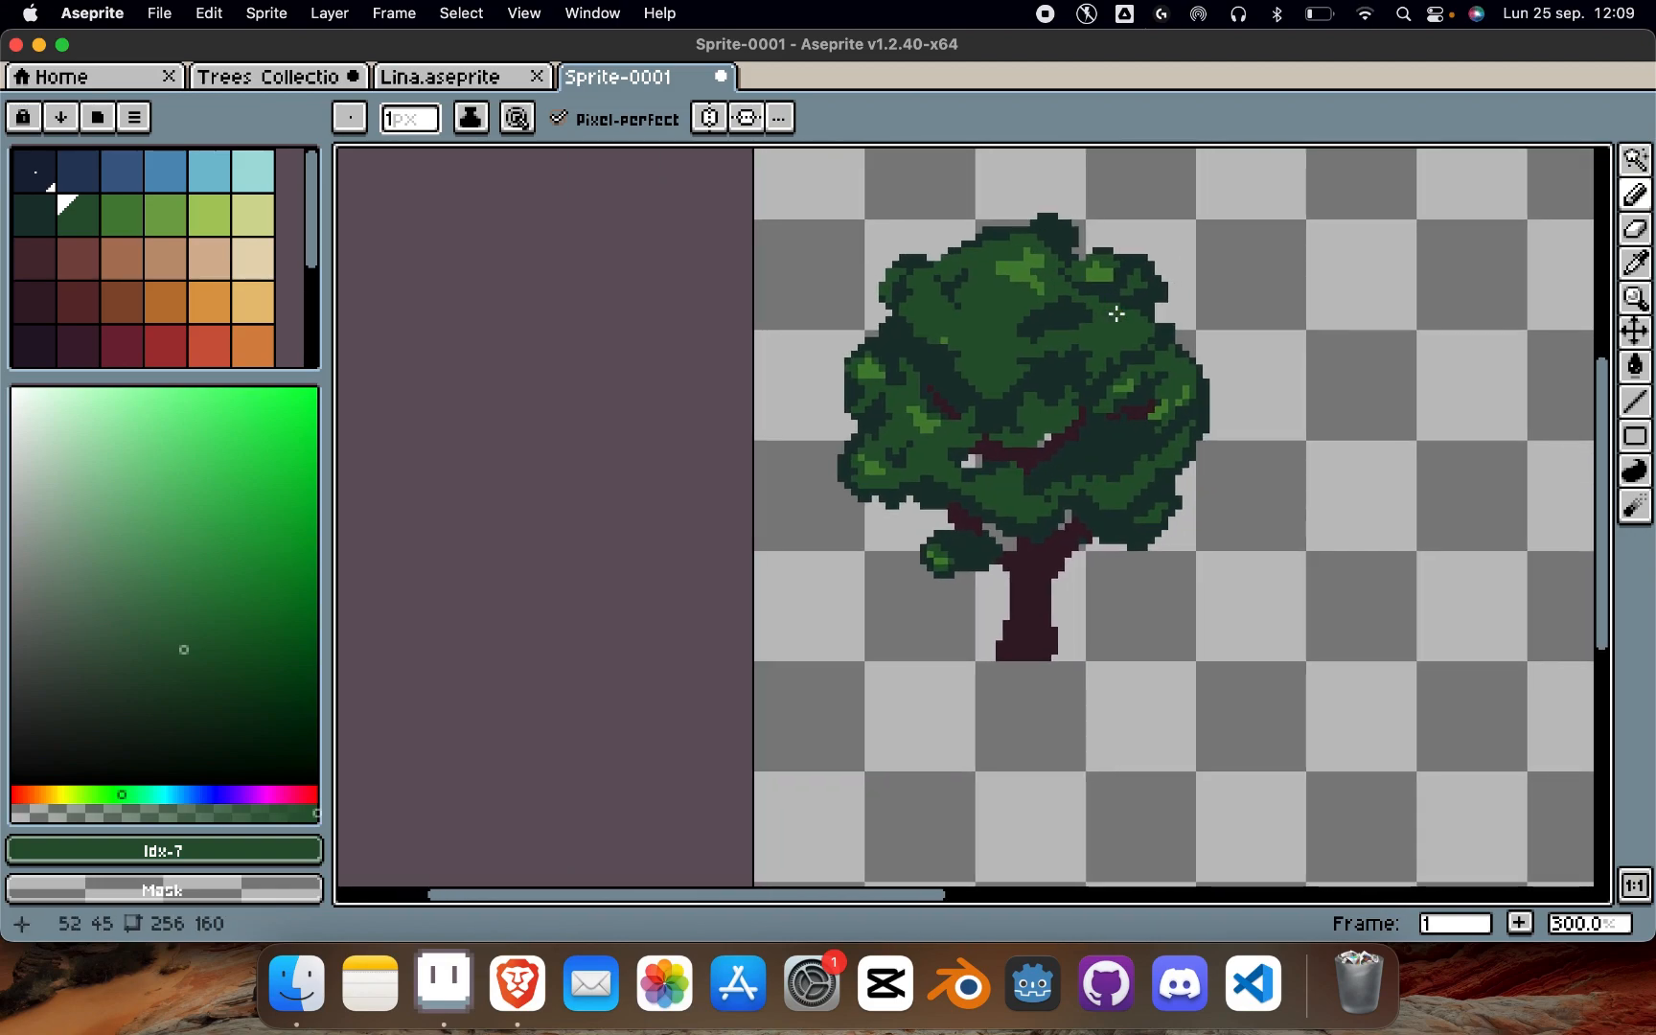
scroll(998, 283, "up", 4)
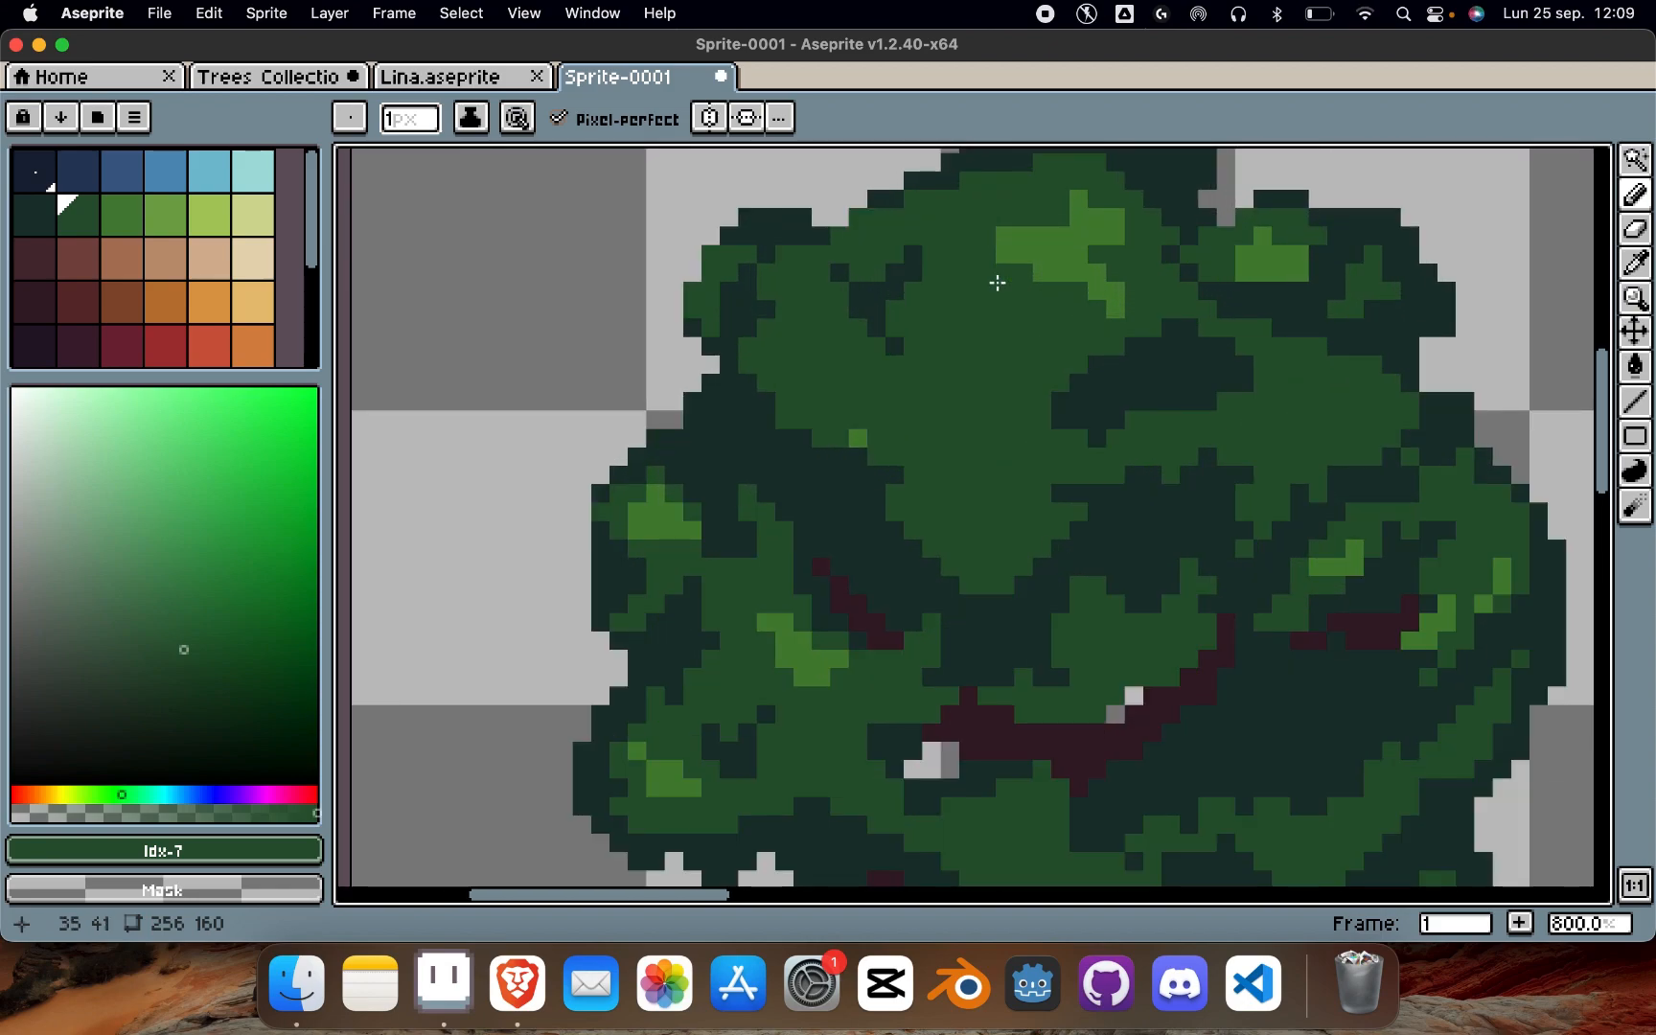
Step: Break up the dark patch on the right of the top foliage mass with mid-green (index 7) strokes
key("i")
key("b")
mouse_move(1115, 342)
left_mouse_down()
mouse_move(1234, 429)
mouse_move(1145, 353)
mouse_move(1180, 361)
left_mouse_up()
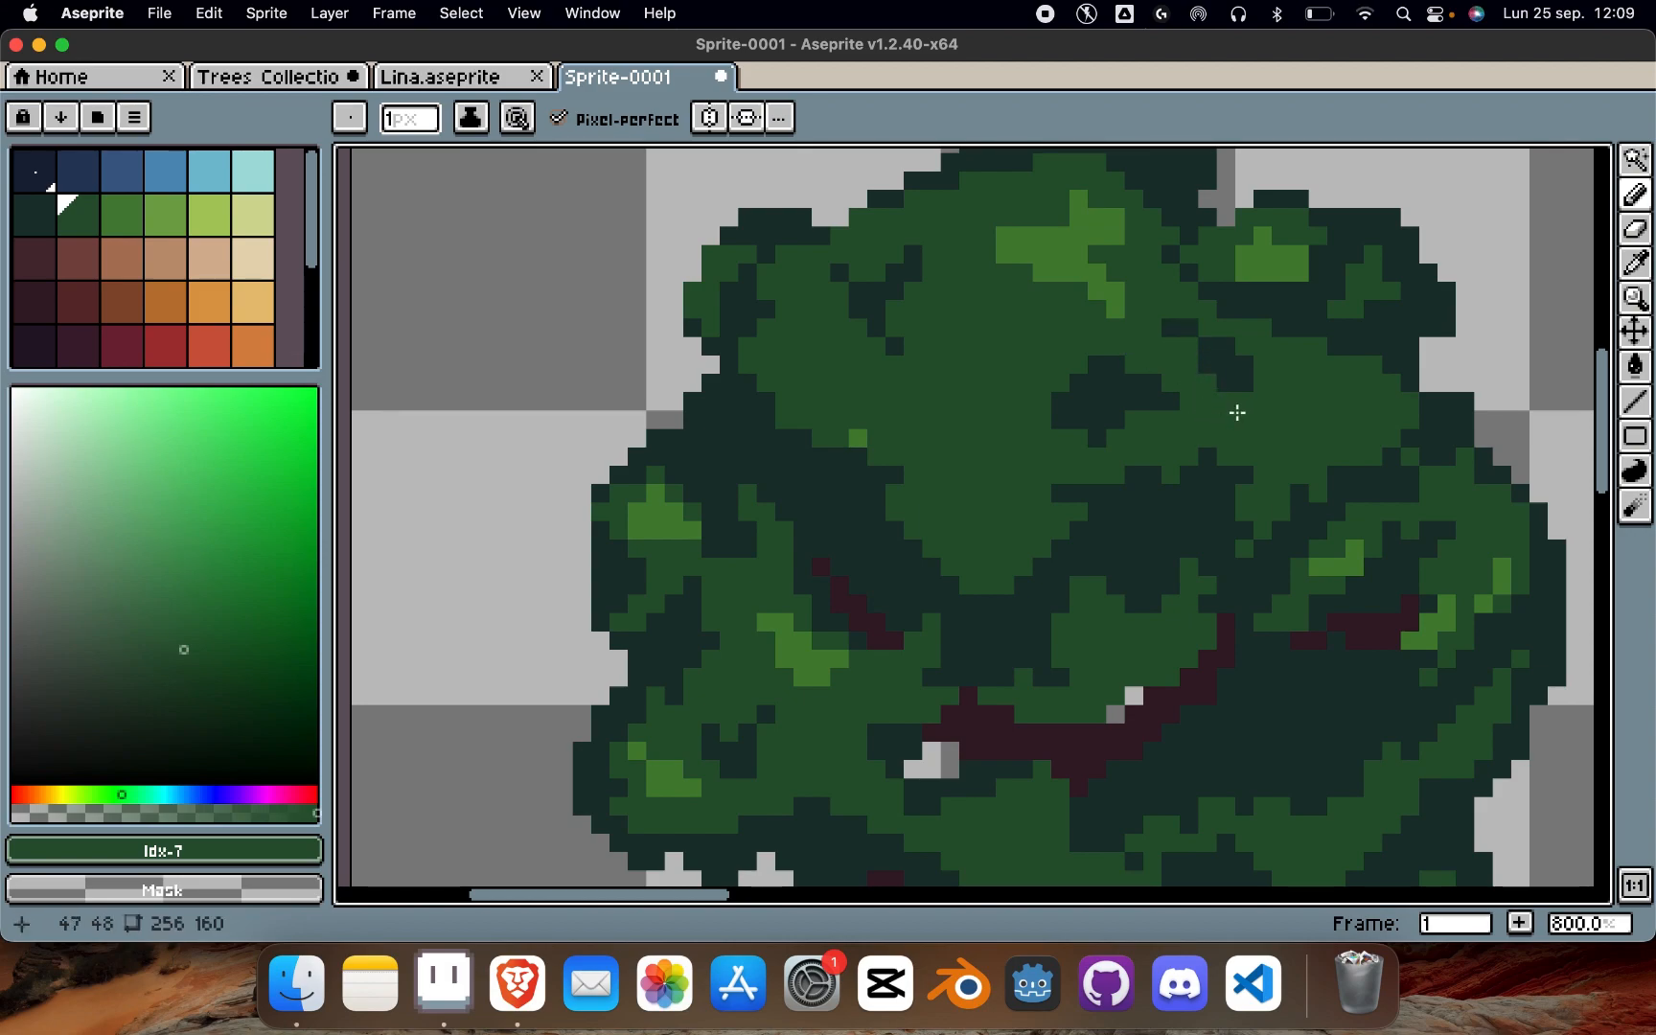
Step: Mark the boundary between the top mass and the right foliage mass with dark green (index 6) pixels
scroll(1366, 353, "down", 5)
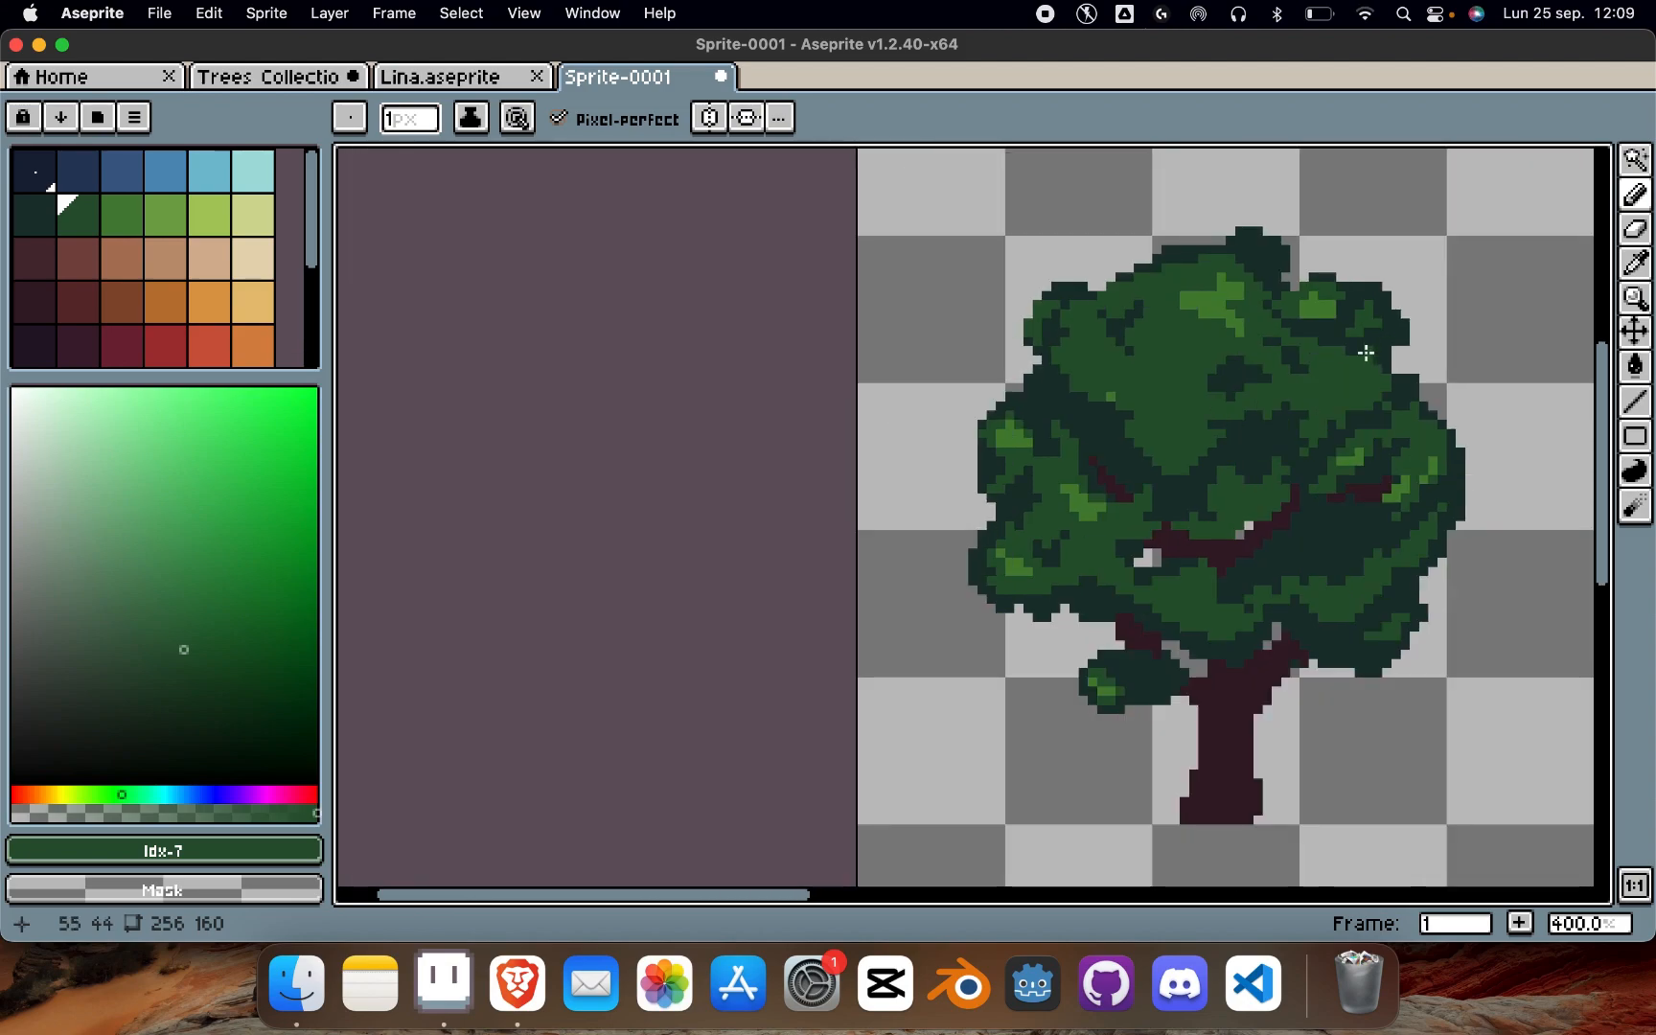
scroll(1135, 290, "up", 4)
key("i")
key("b")
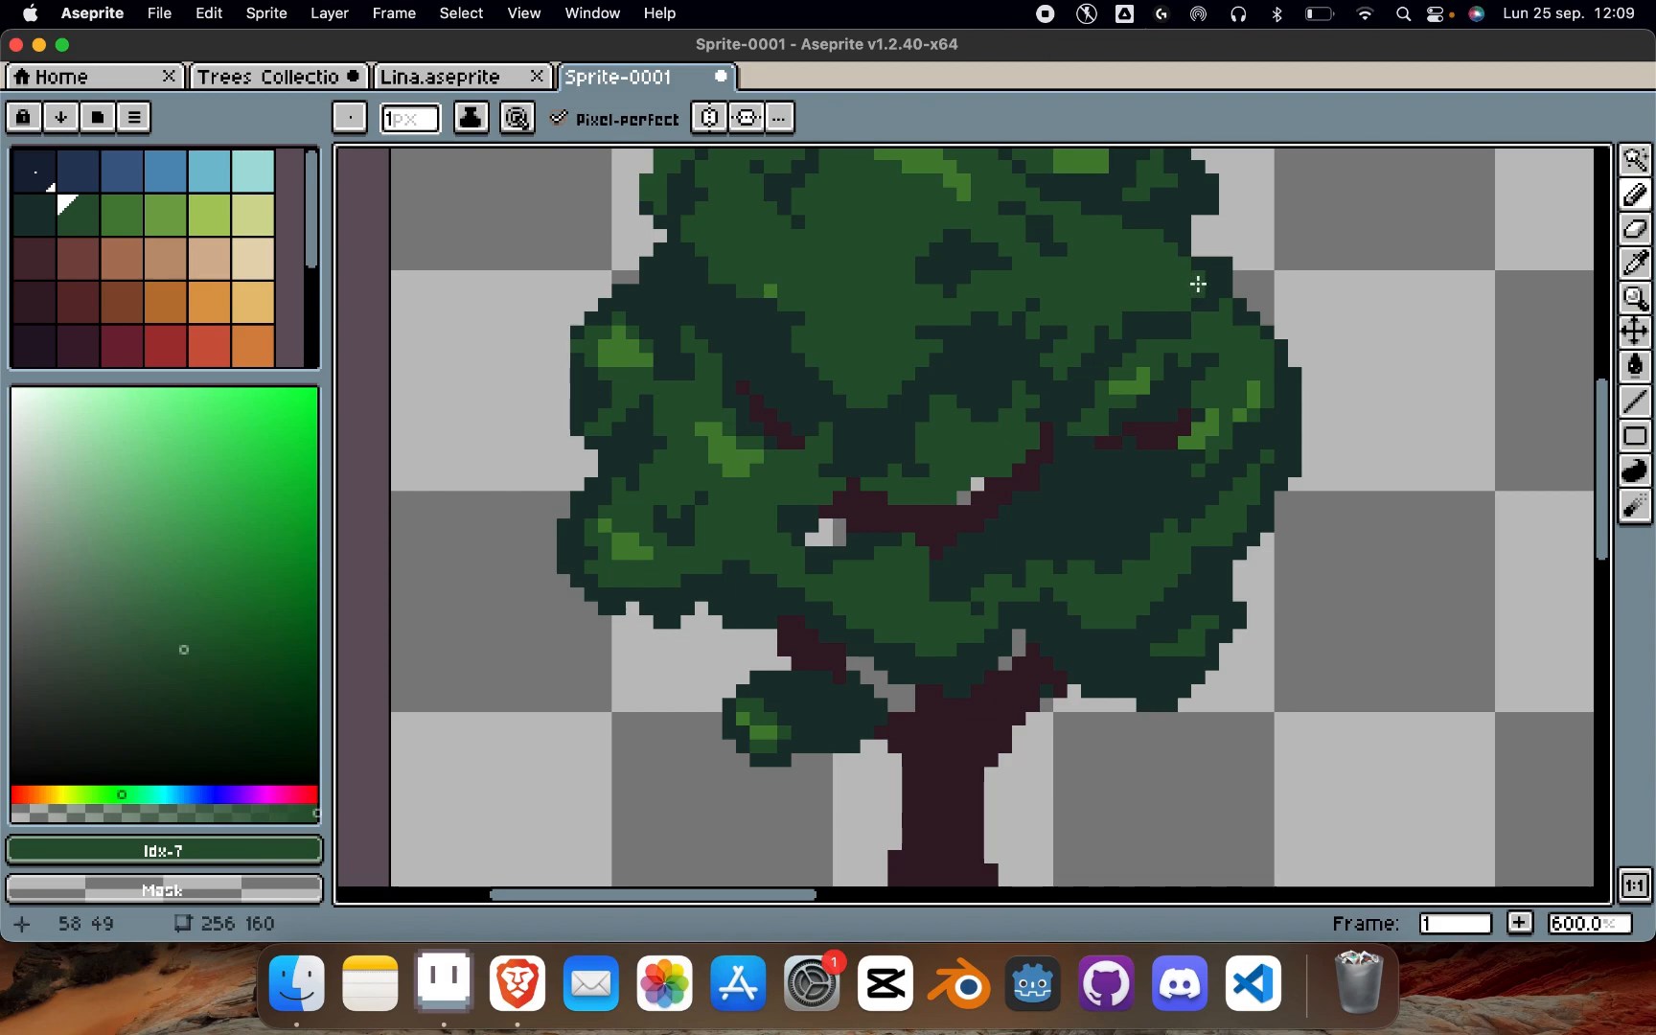
key("ctrl+z")
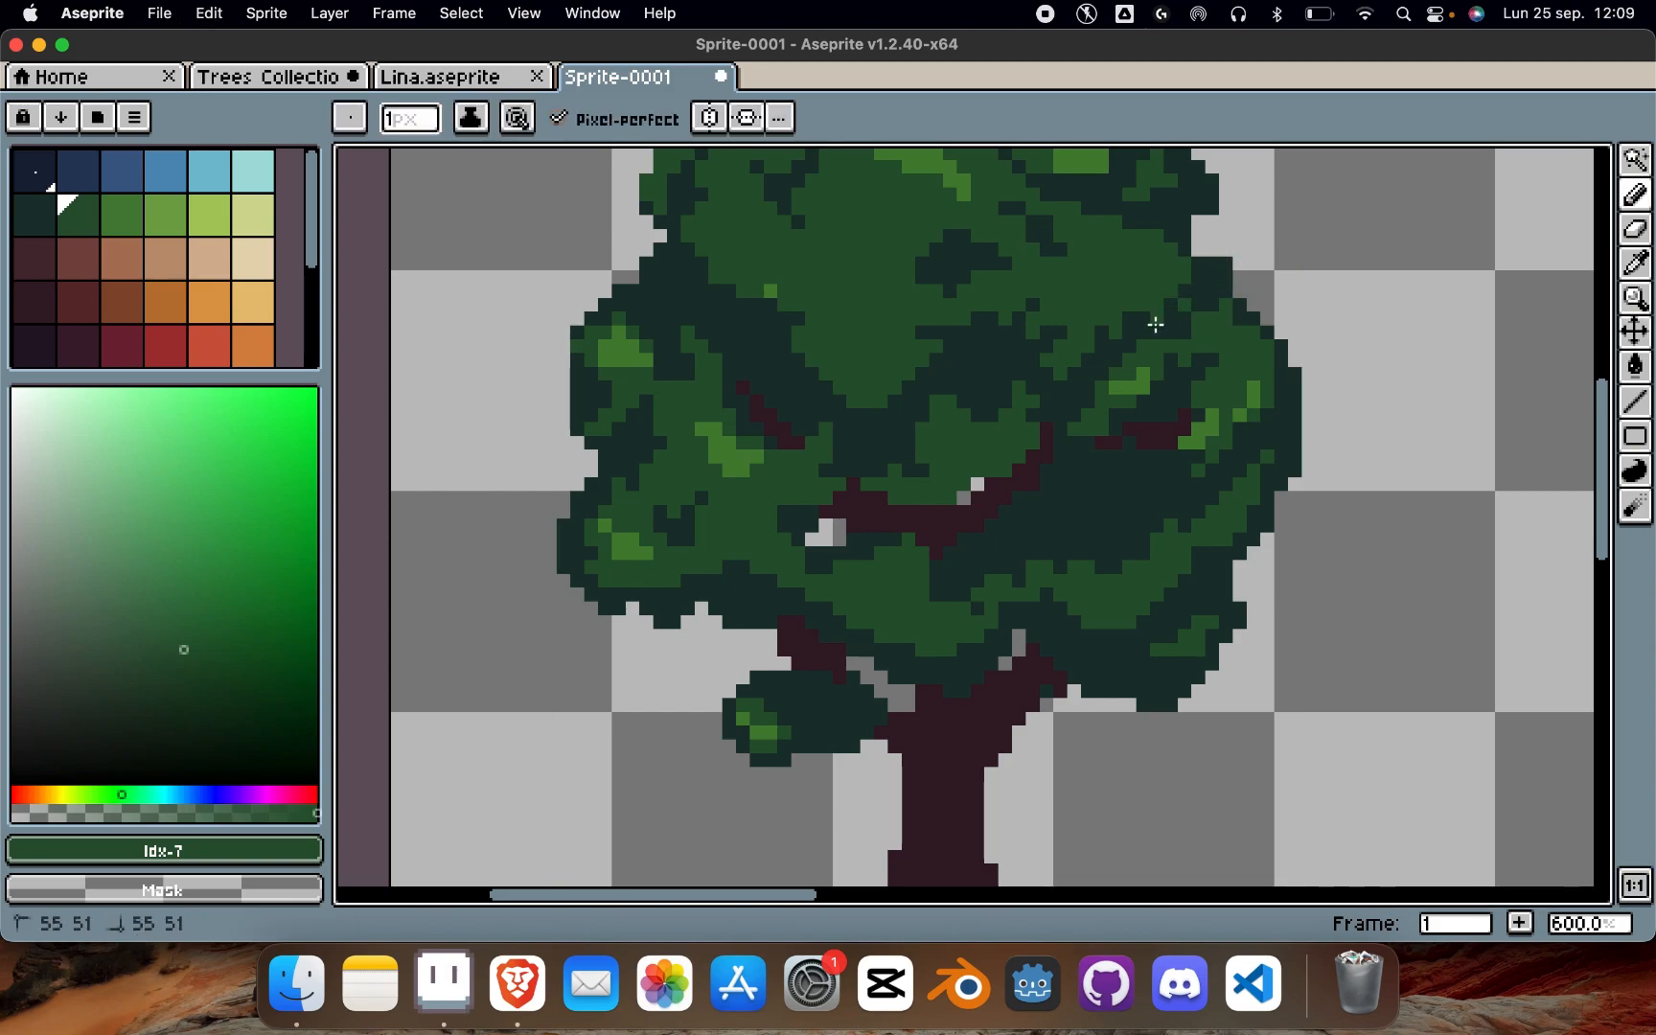
left_click(1174, 330, "alt")
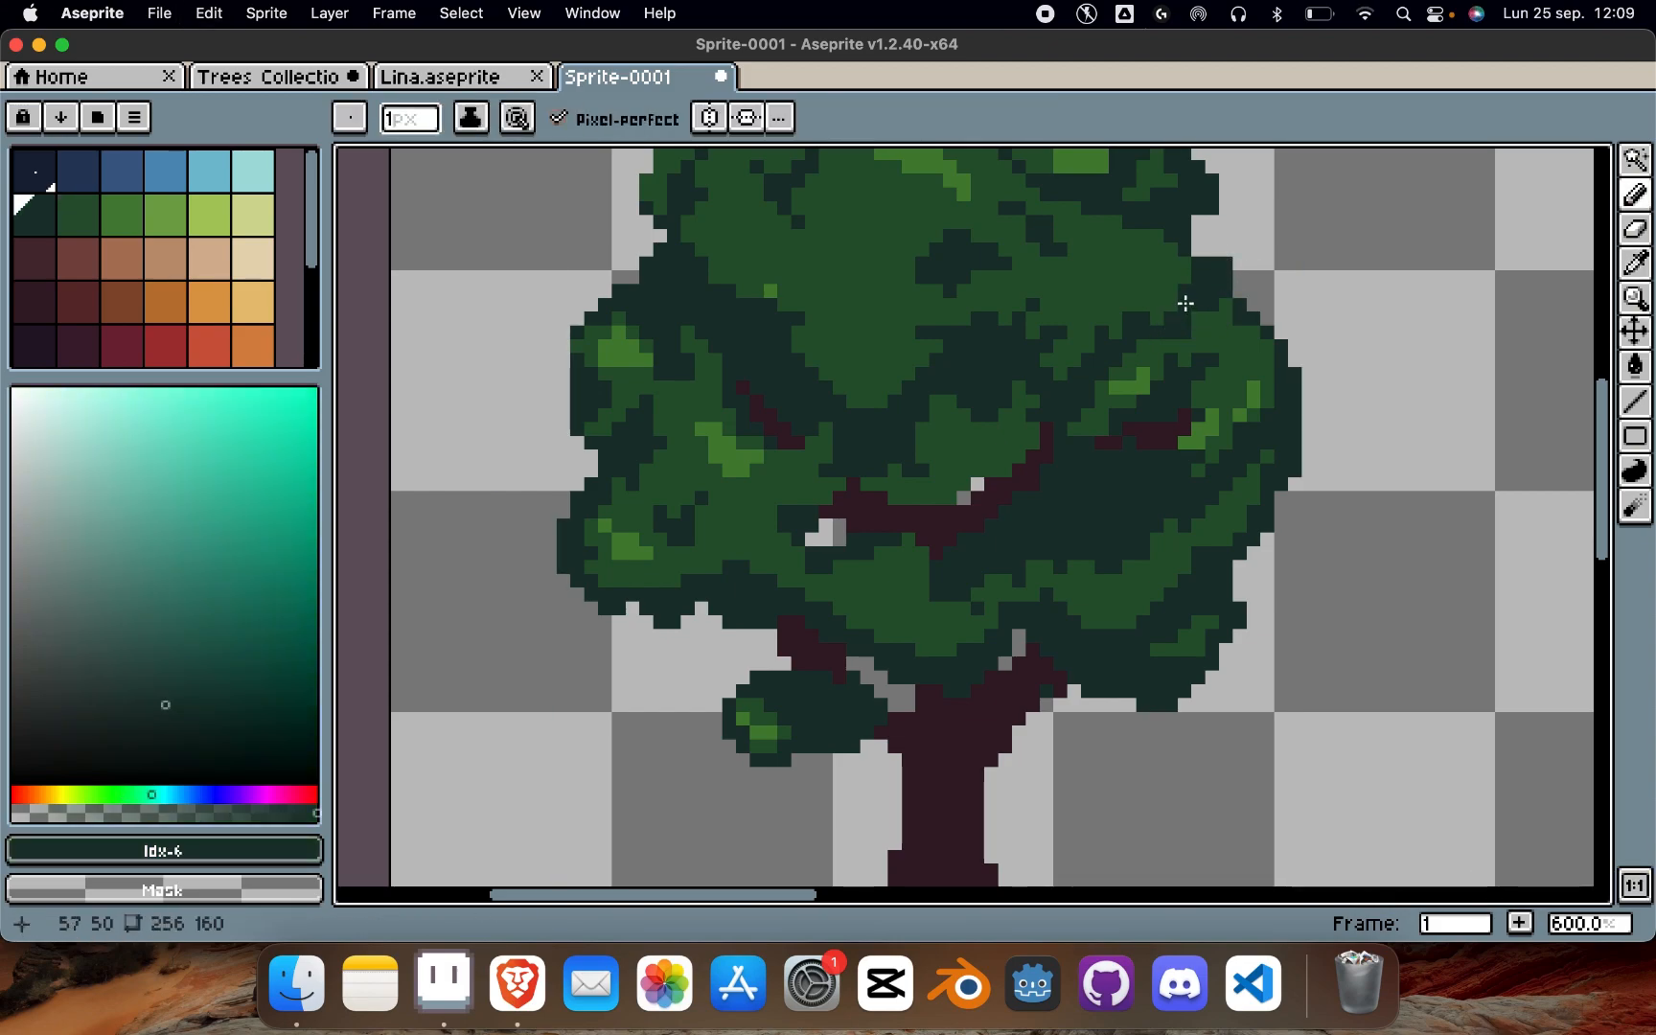
left_click(1184, 291, "alt")
left_click(1195, 290, "alt")
scroll(1151, 240, "right", 5)
scroll(1151, 240, "up", 2)
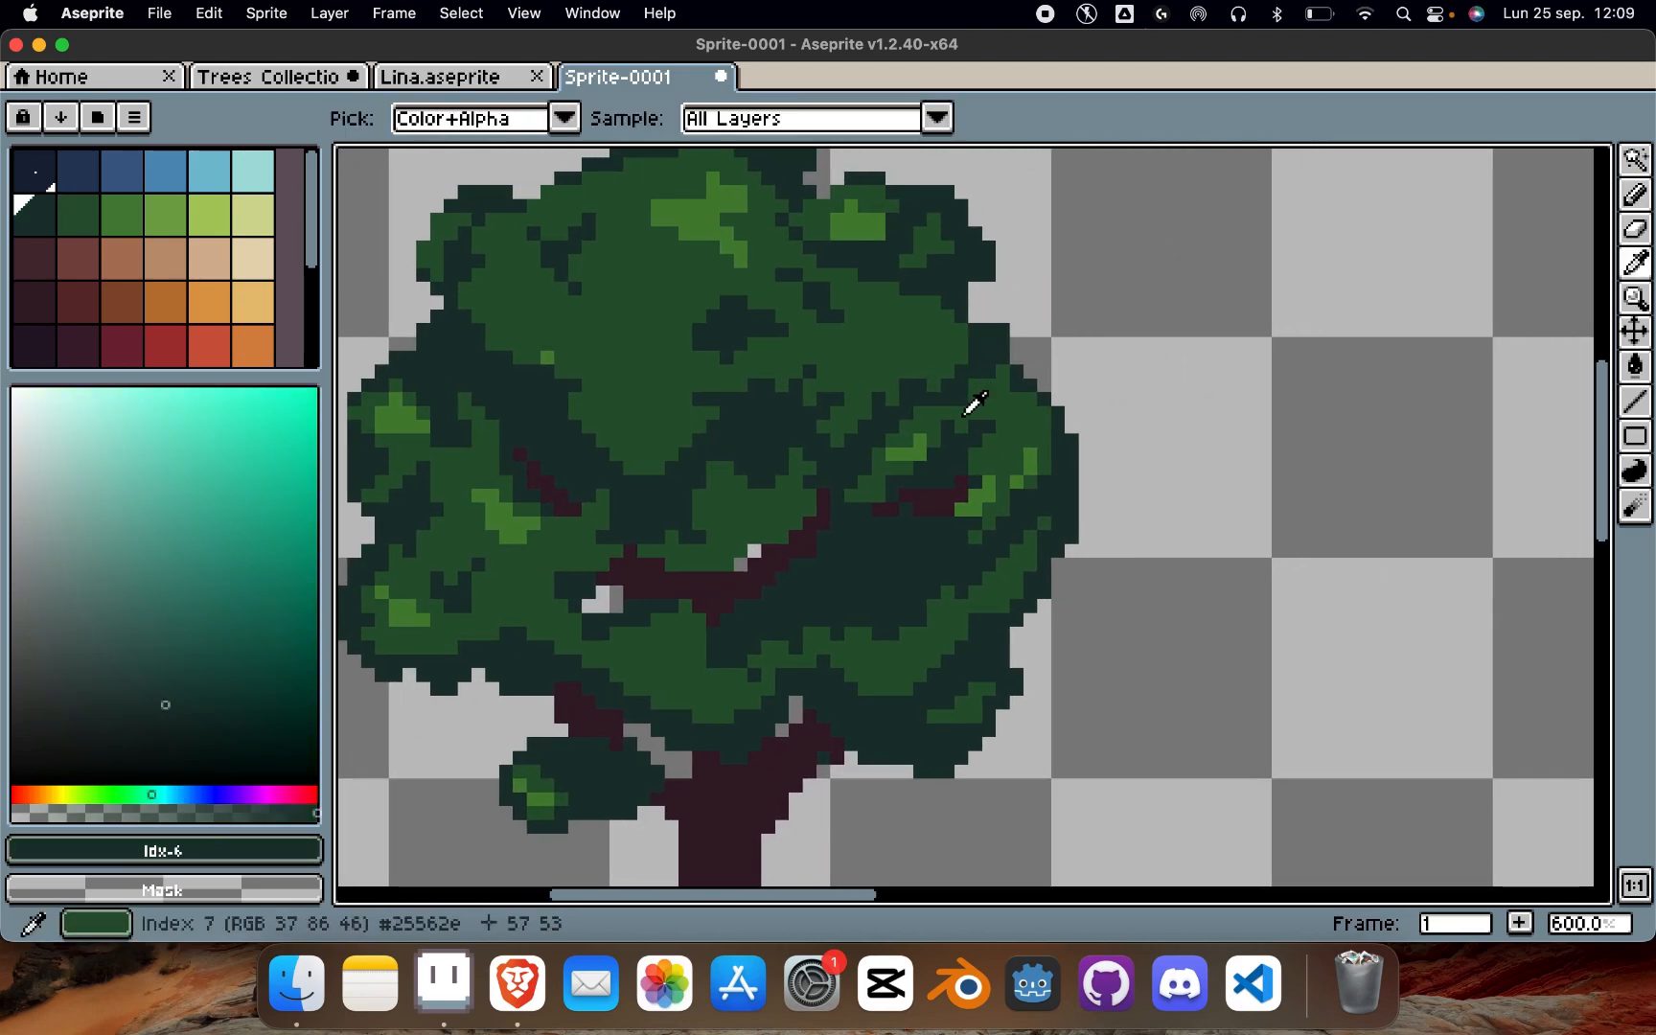
Step: Refine the upper edge of the right foliage mass with mid-green (index 7) pixels against its dark boundary
left_click(976, 395, "alt")
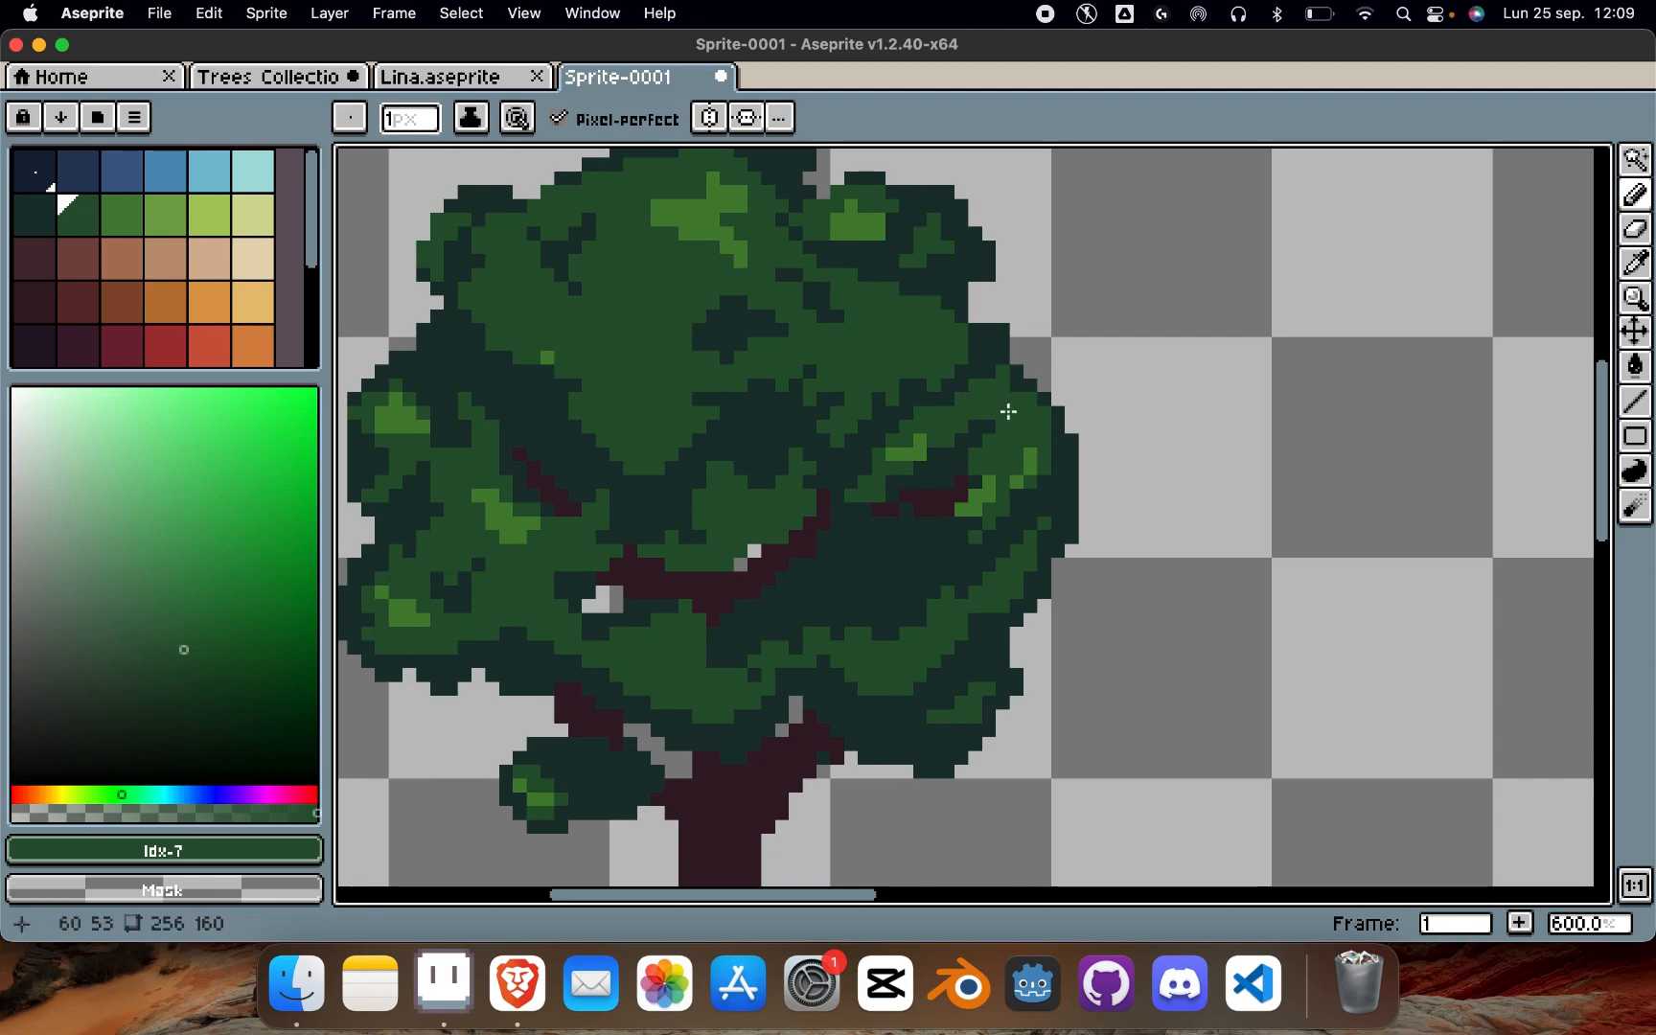
left_click(982, 376, "alt")
key("alt")
left_click(947, 418, "alt")
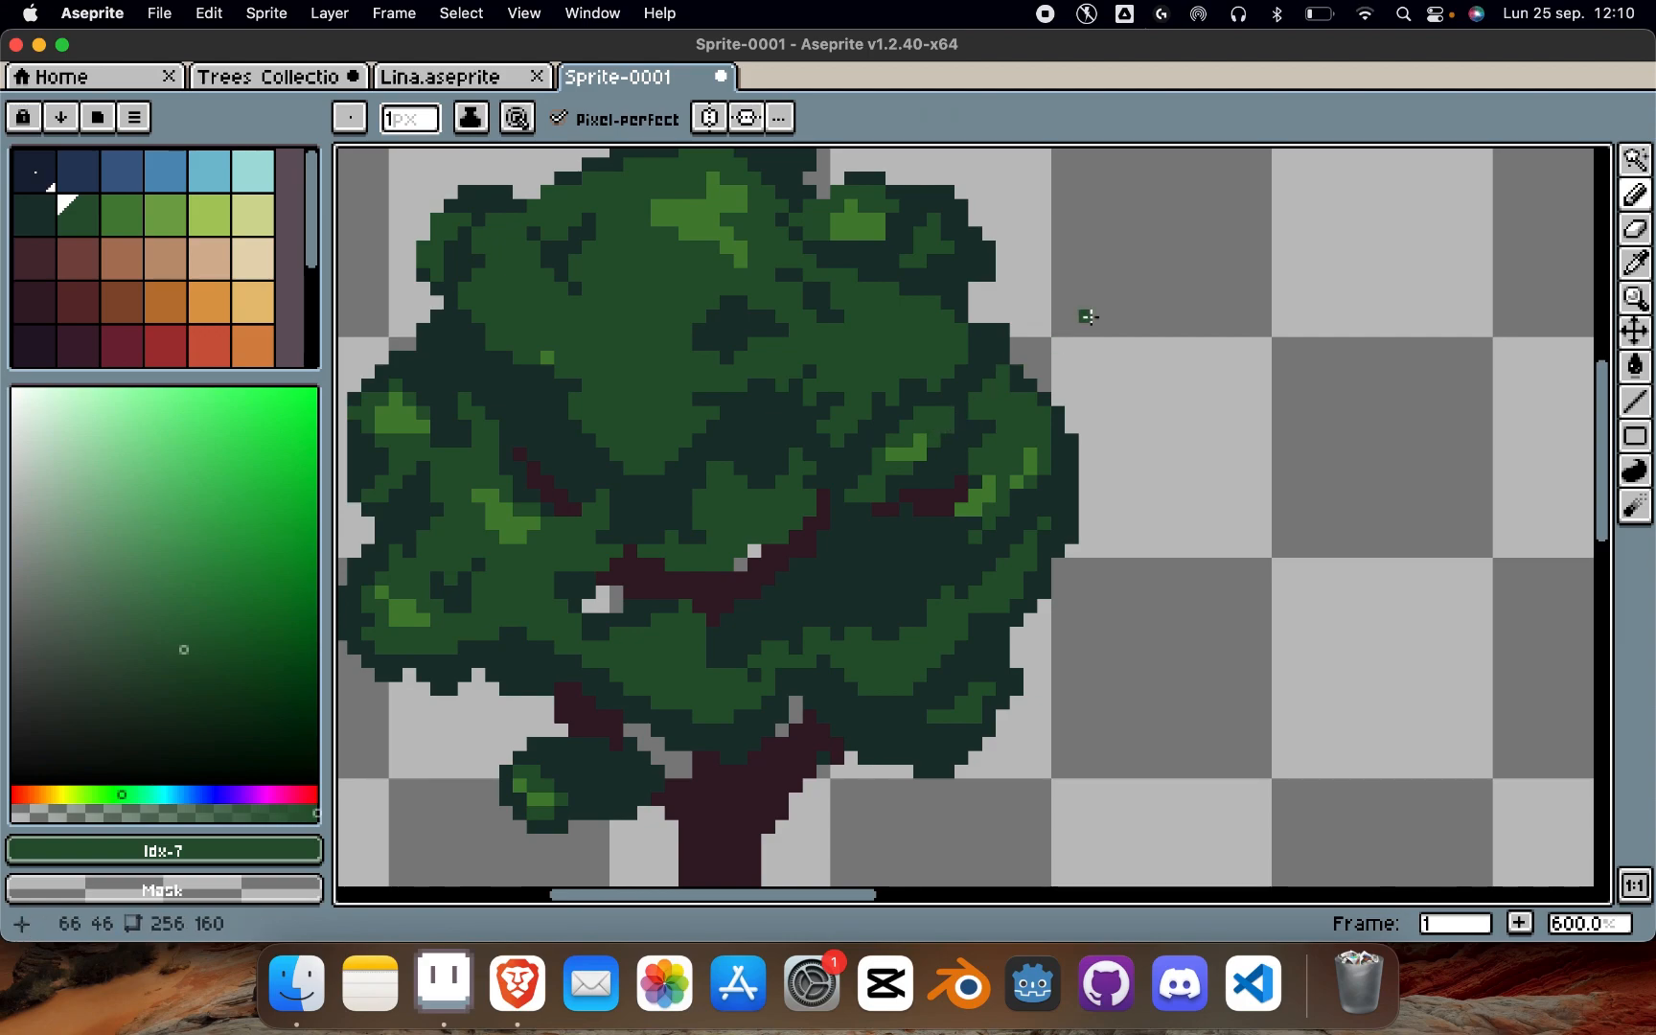
scroll(1083, 315, "left", 2)
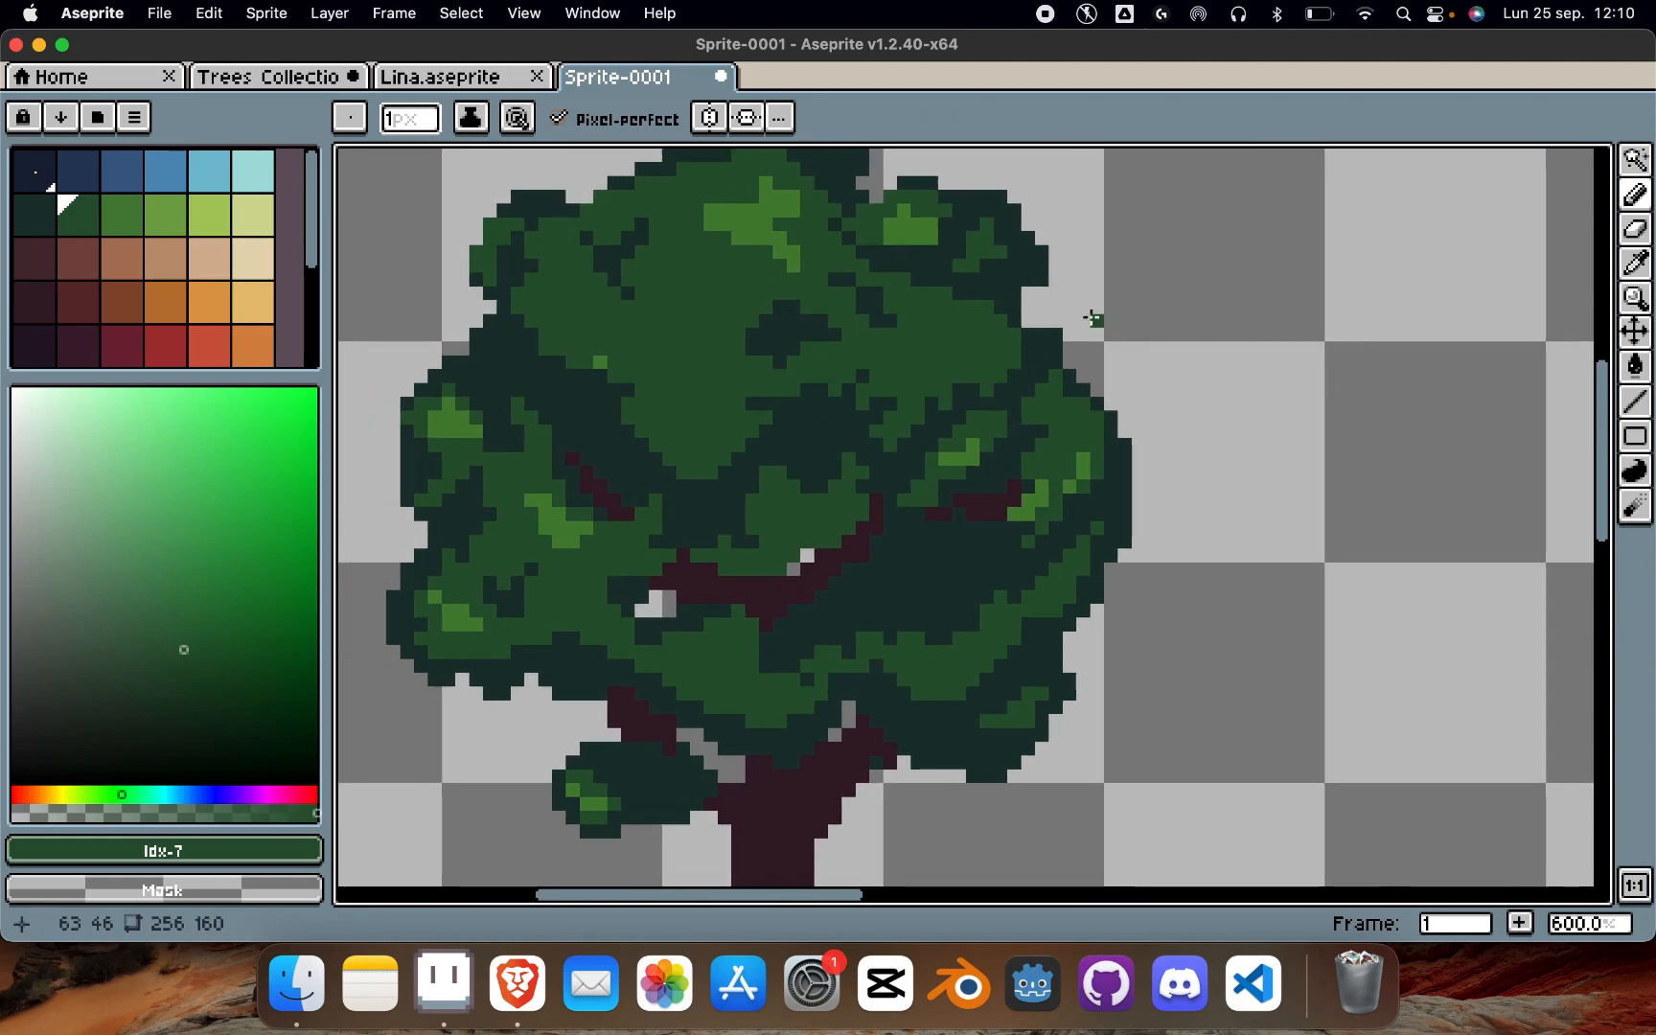
Step: Cover the light highlight above the right branch with mid-green (index 7), trim the patch with dark green (index 6), and undo the last strokes
left_click(961, 457, "alt")
left_click(969, 427, "alt")
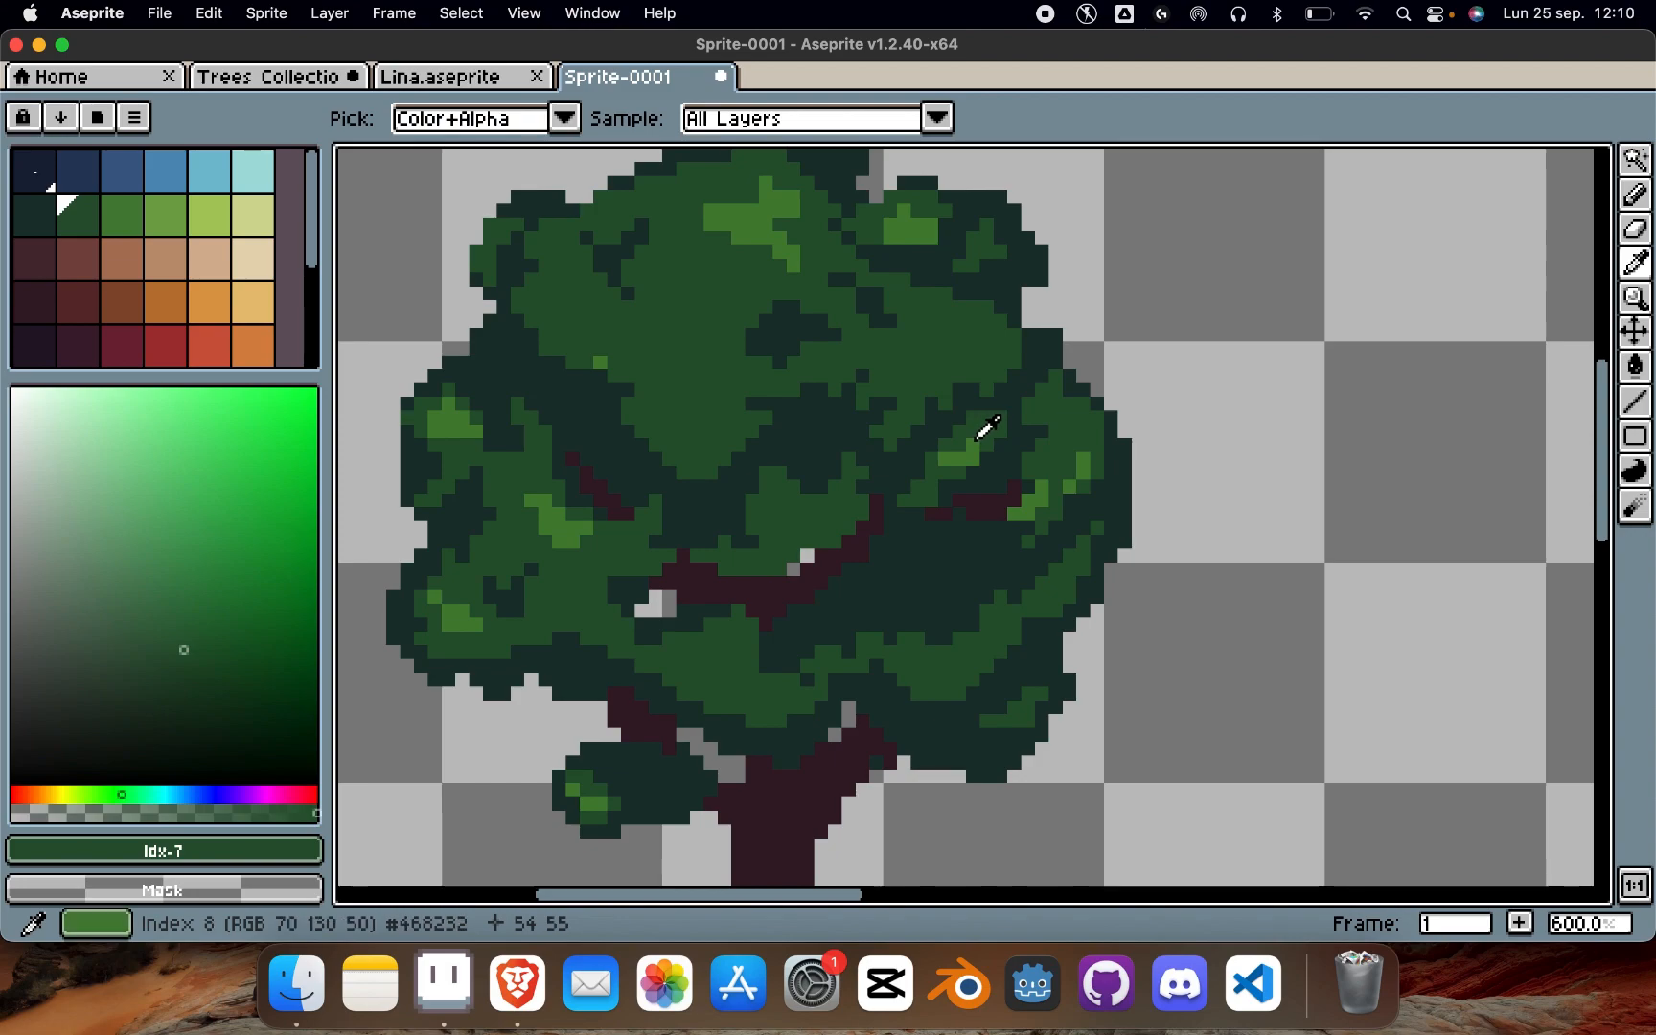
left_click(950, 483, "alt")
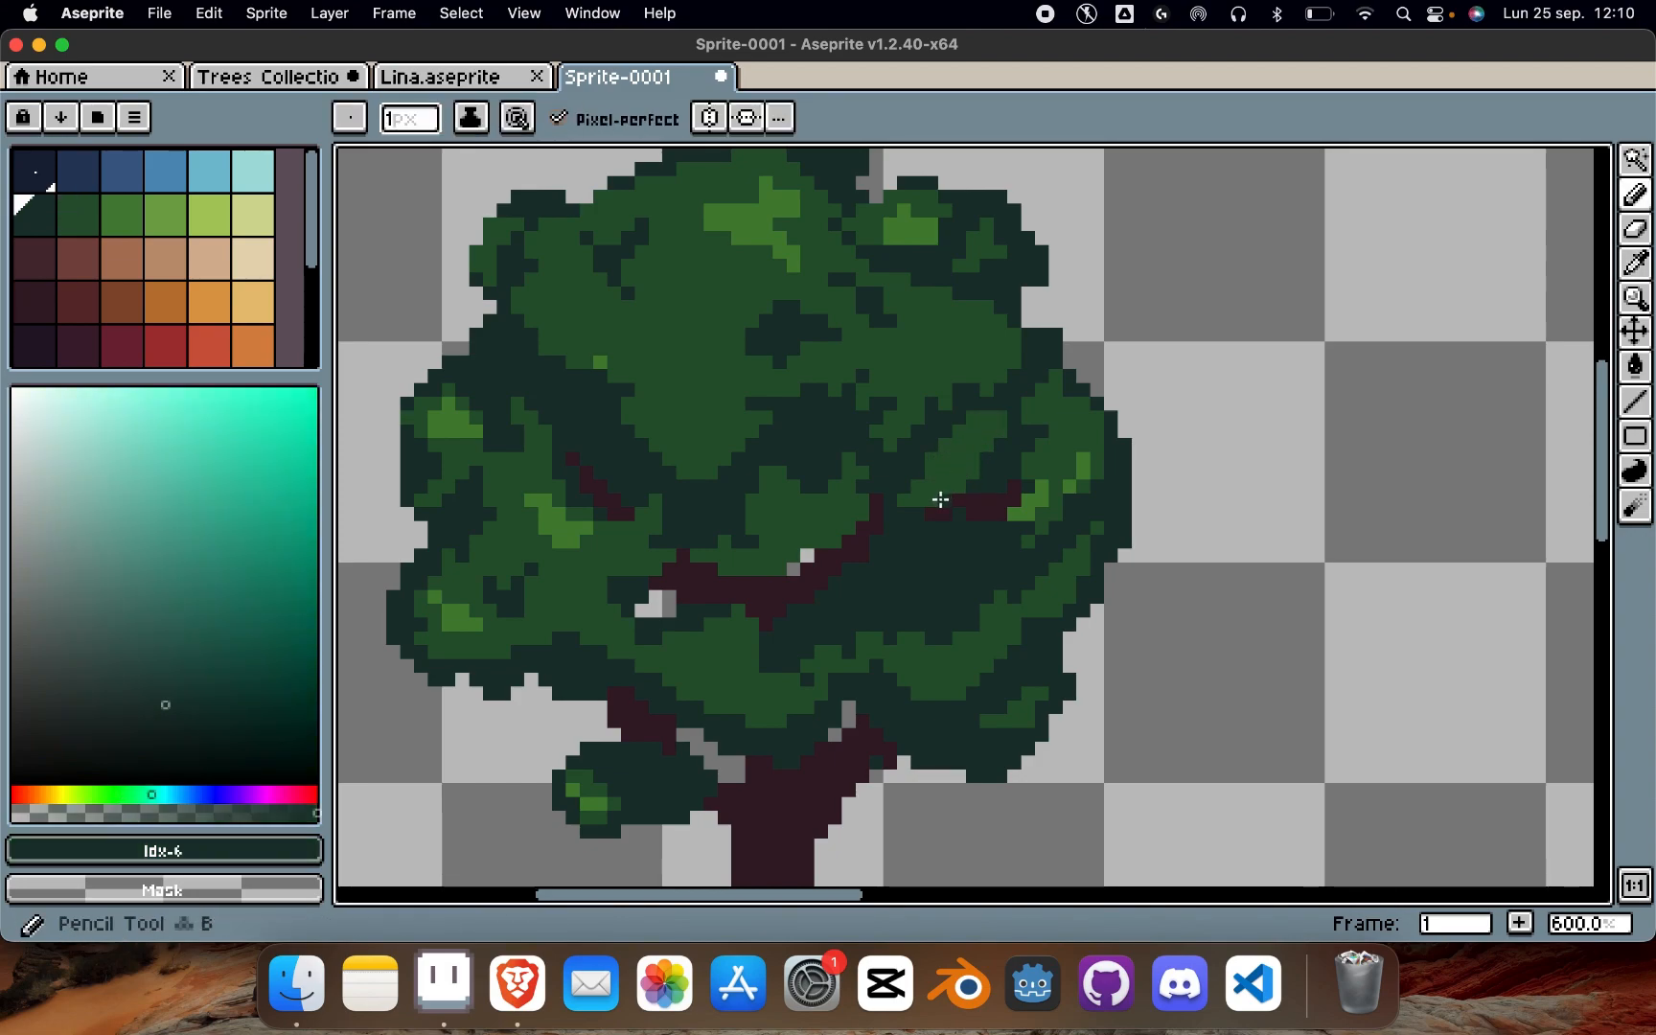
left_click(921, 479, "alt")
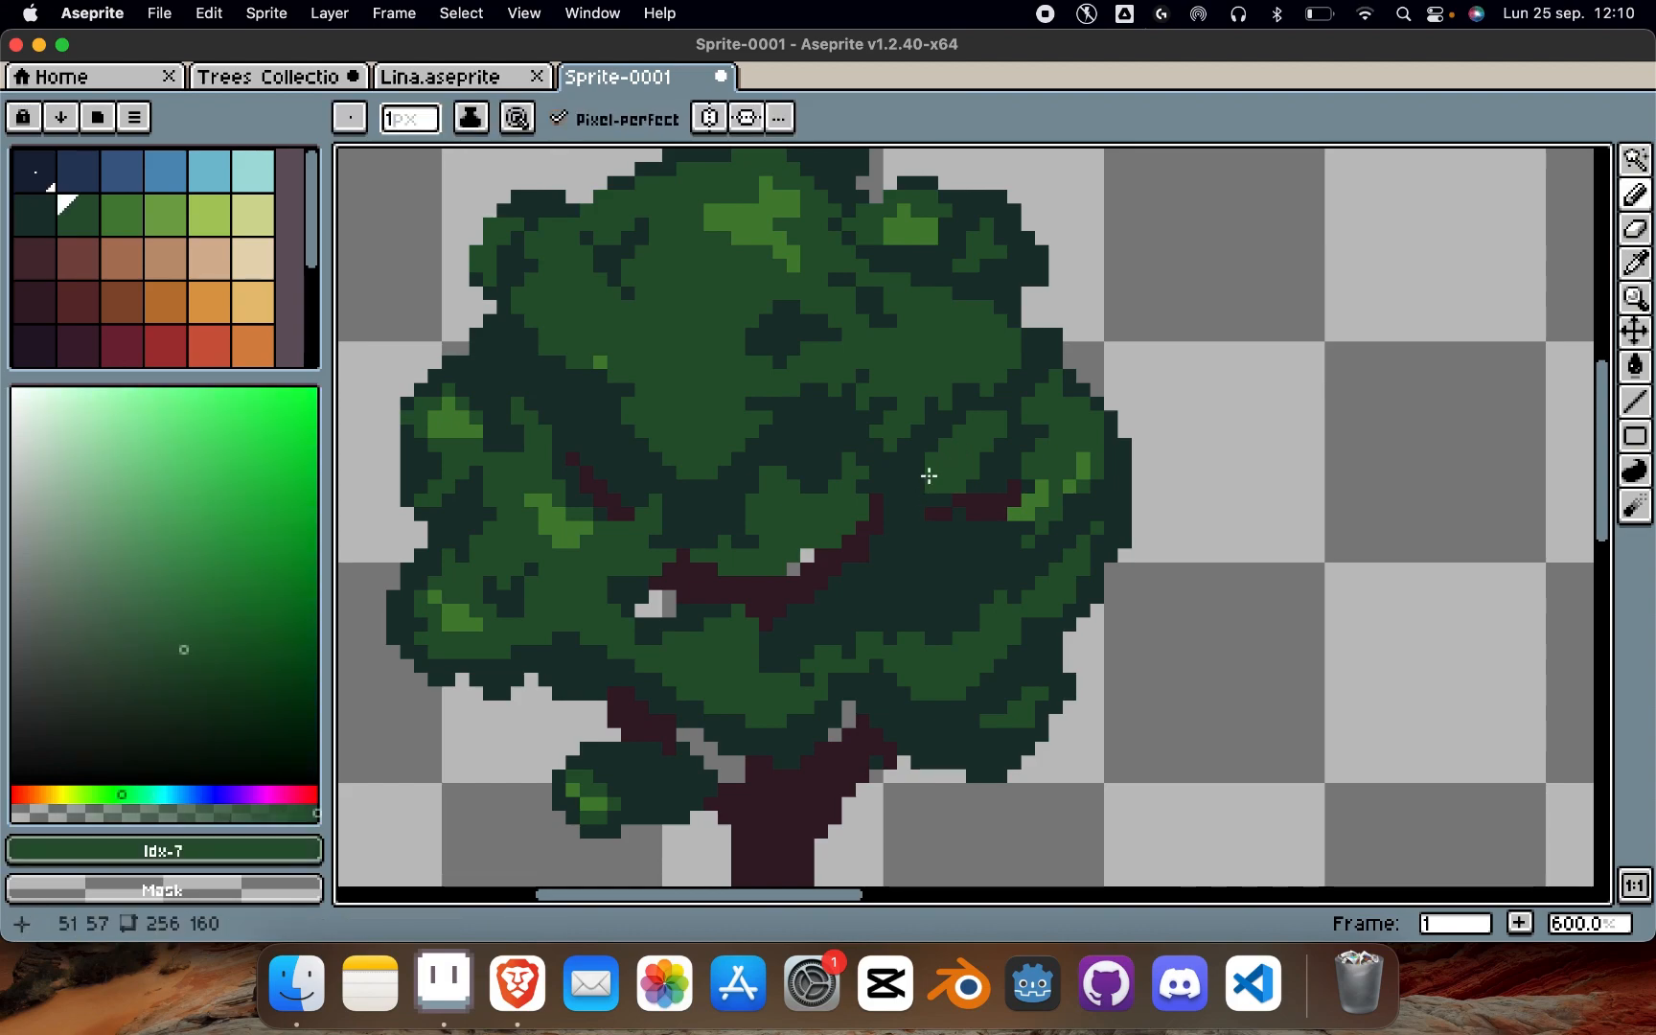
key("super+z")
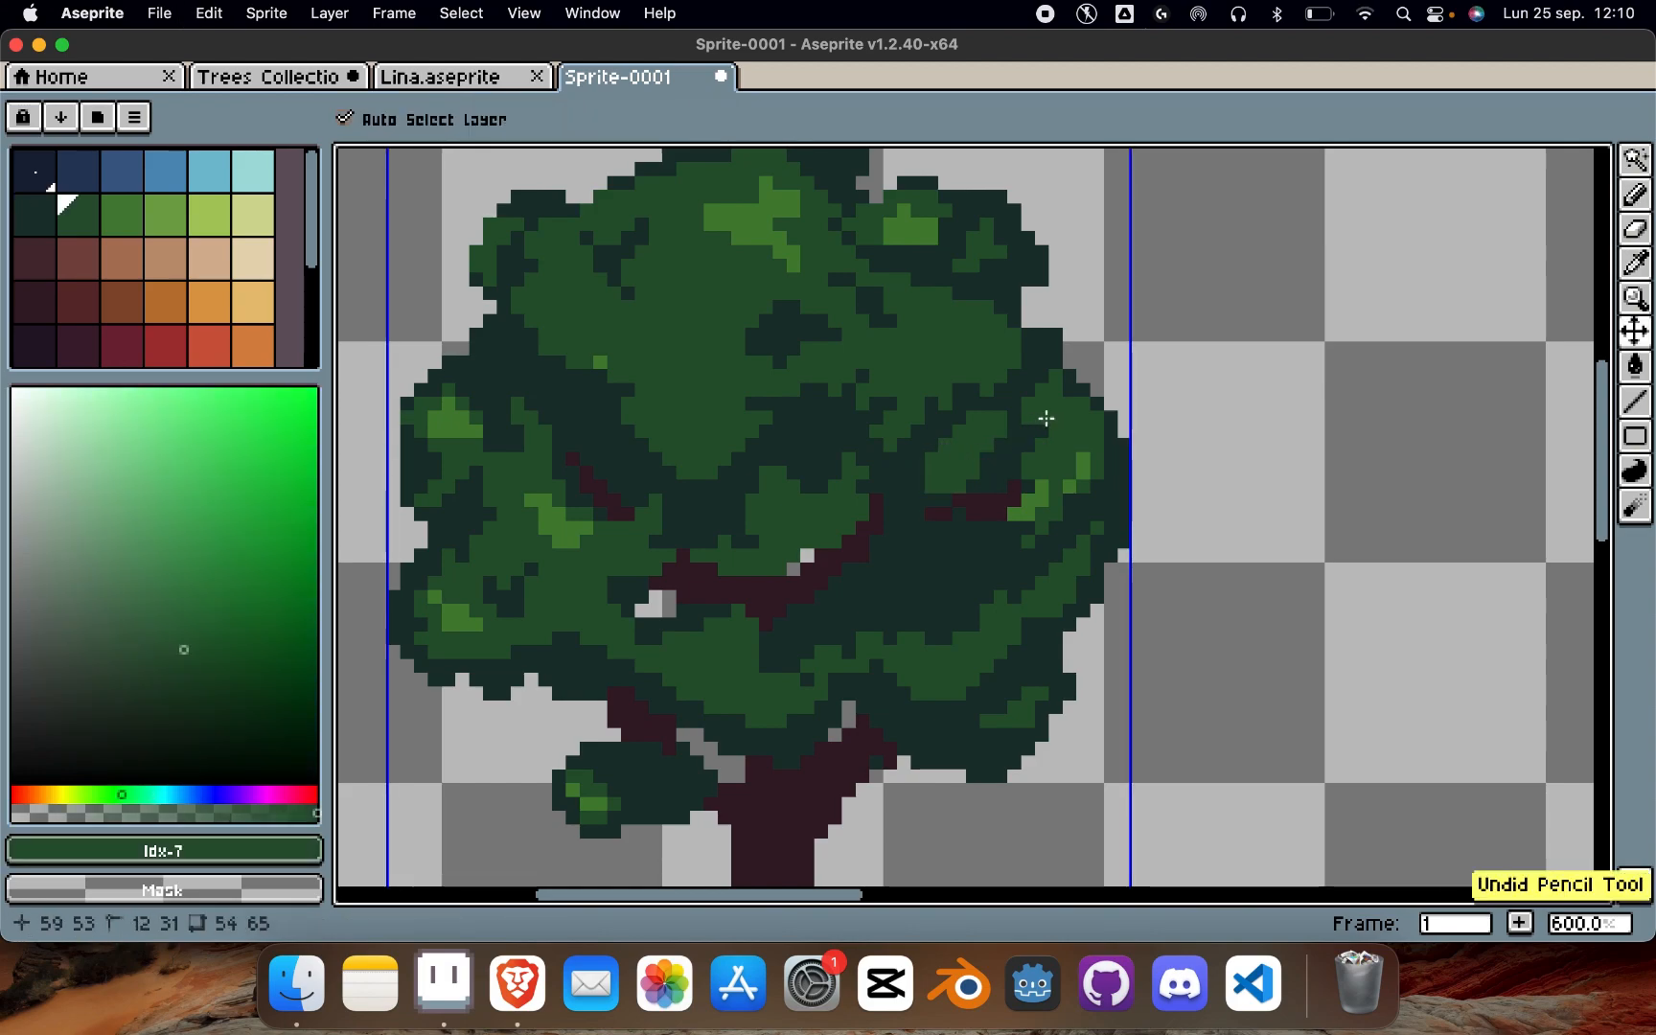
key("super+z")
Step: Break up the large dark area below the right branch with mid-green (index 7) strokes that extend the lower right foliage
scroll(1248, 433, "down", 3)
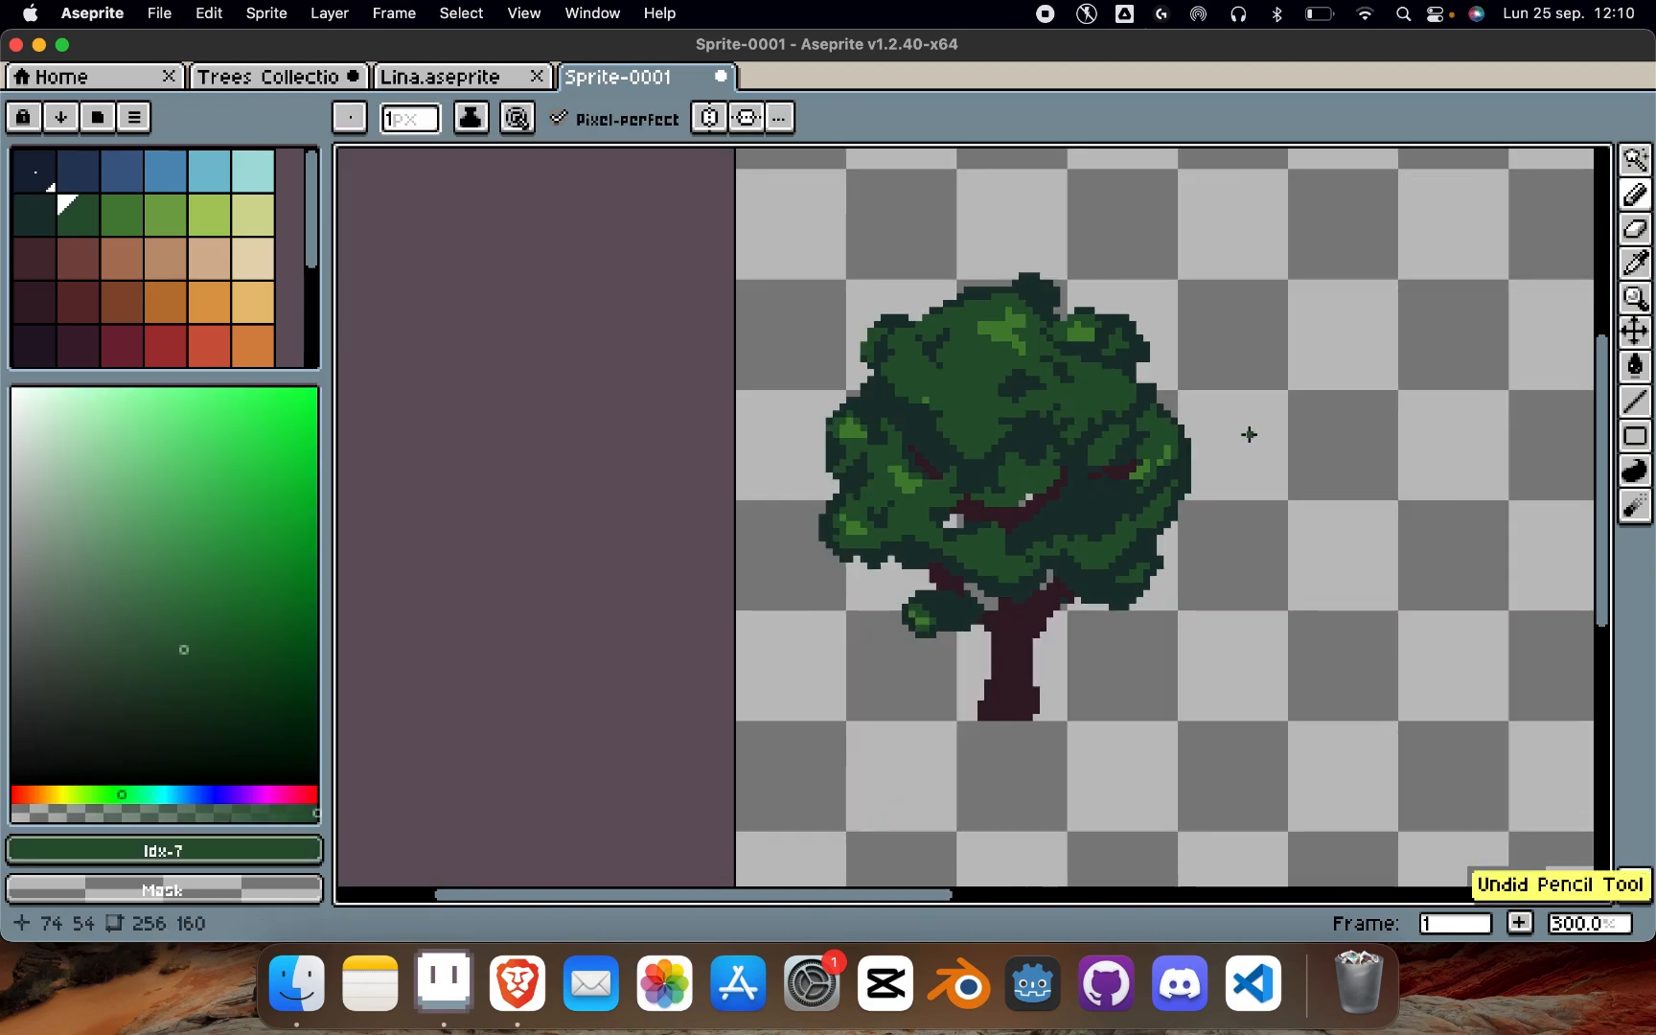
scroll(1249, 434, "right", 2)
scroll(1050, 373, "up", 2)
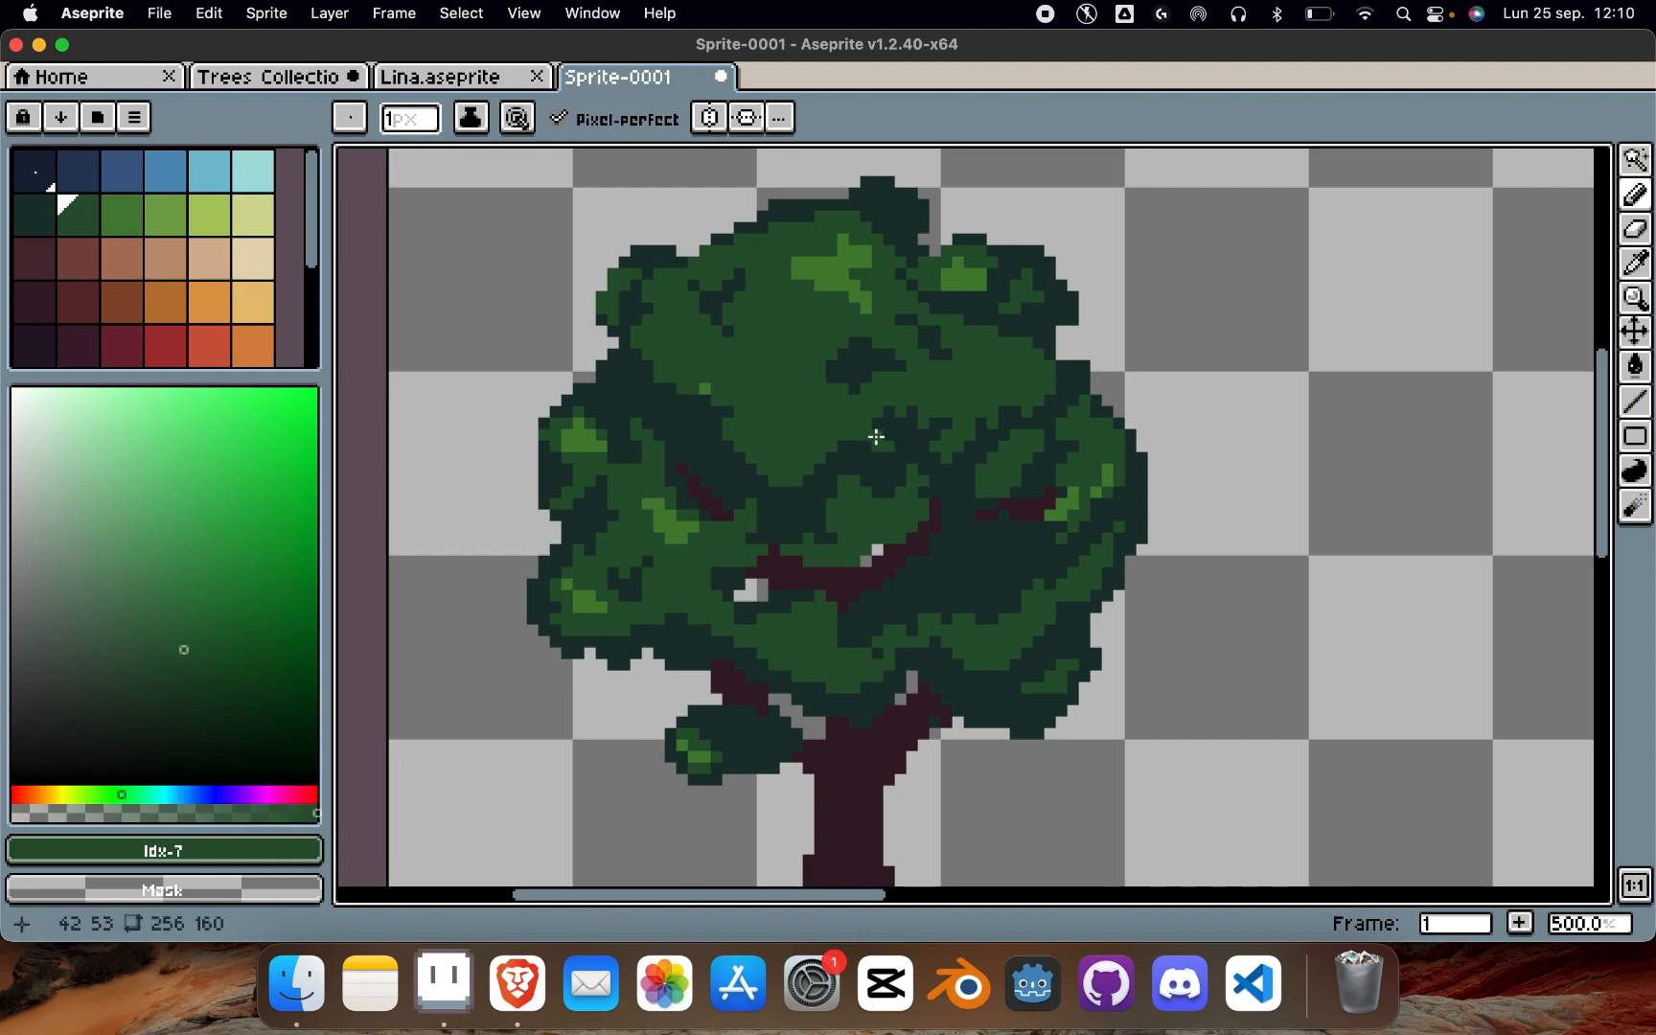
scroll(1072, 334, "down", 3)
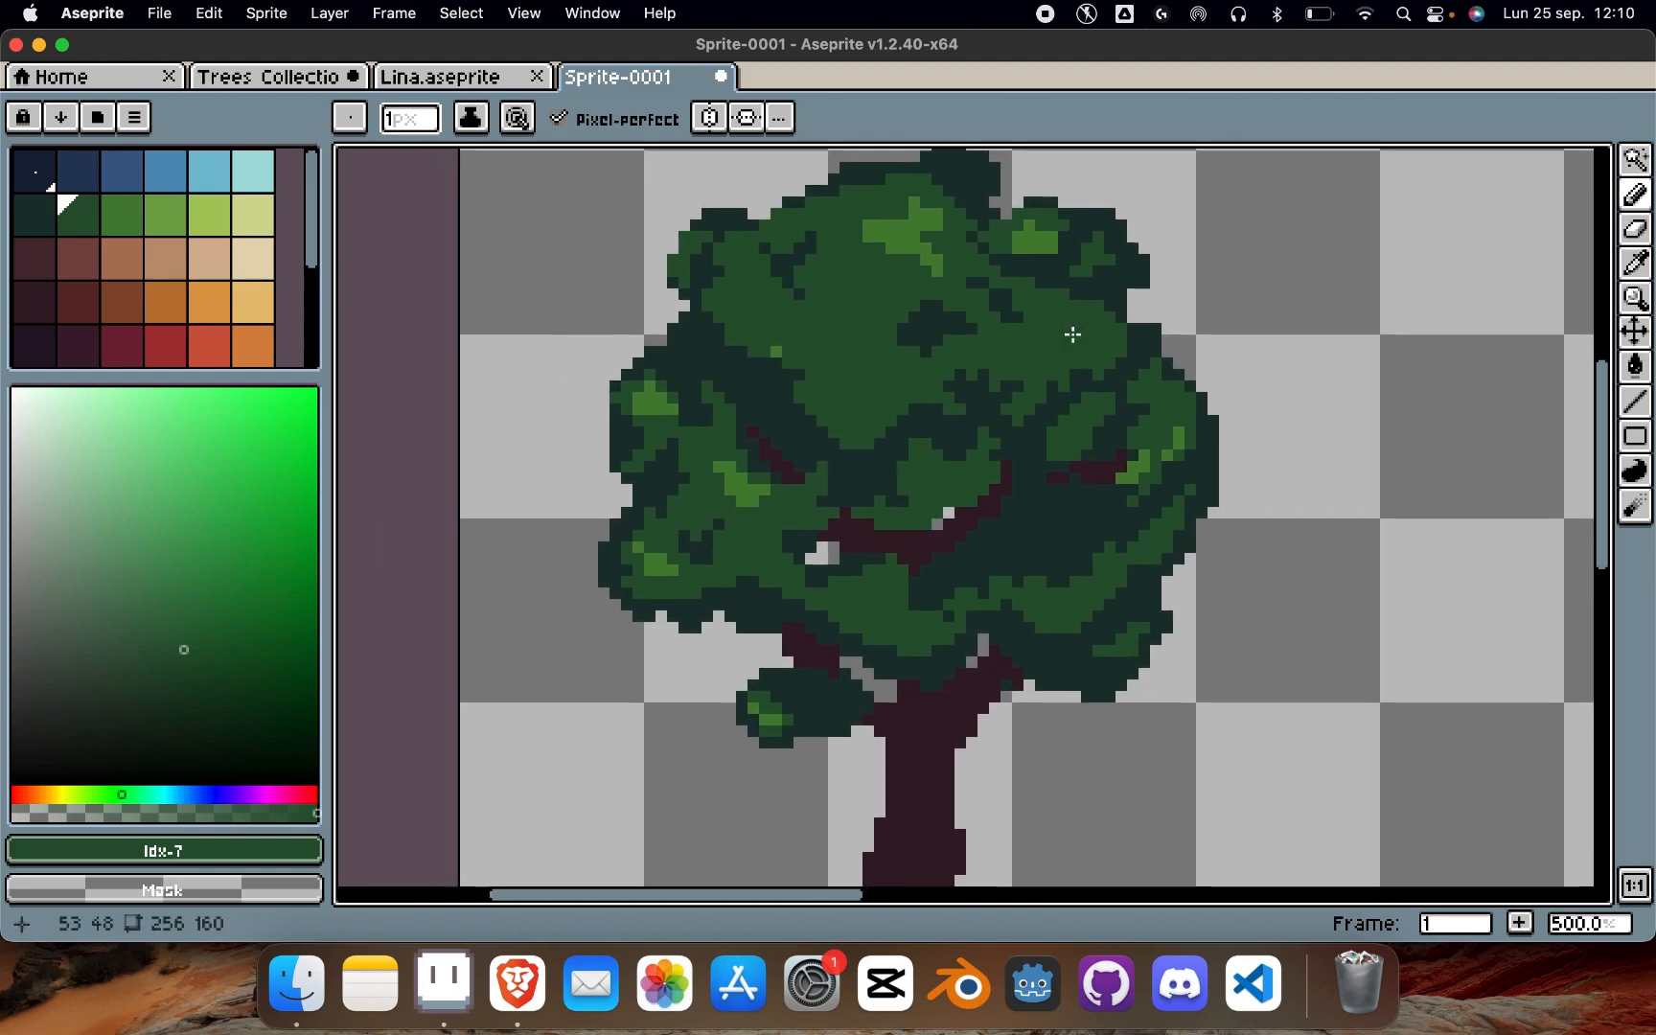
scroll(1039, 350, "up", 3)
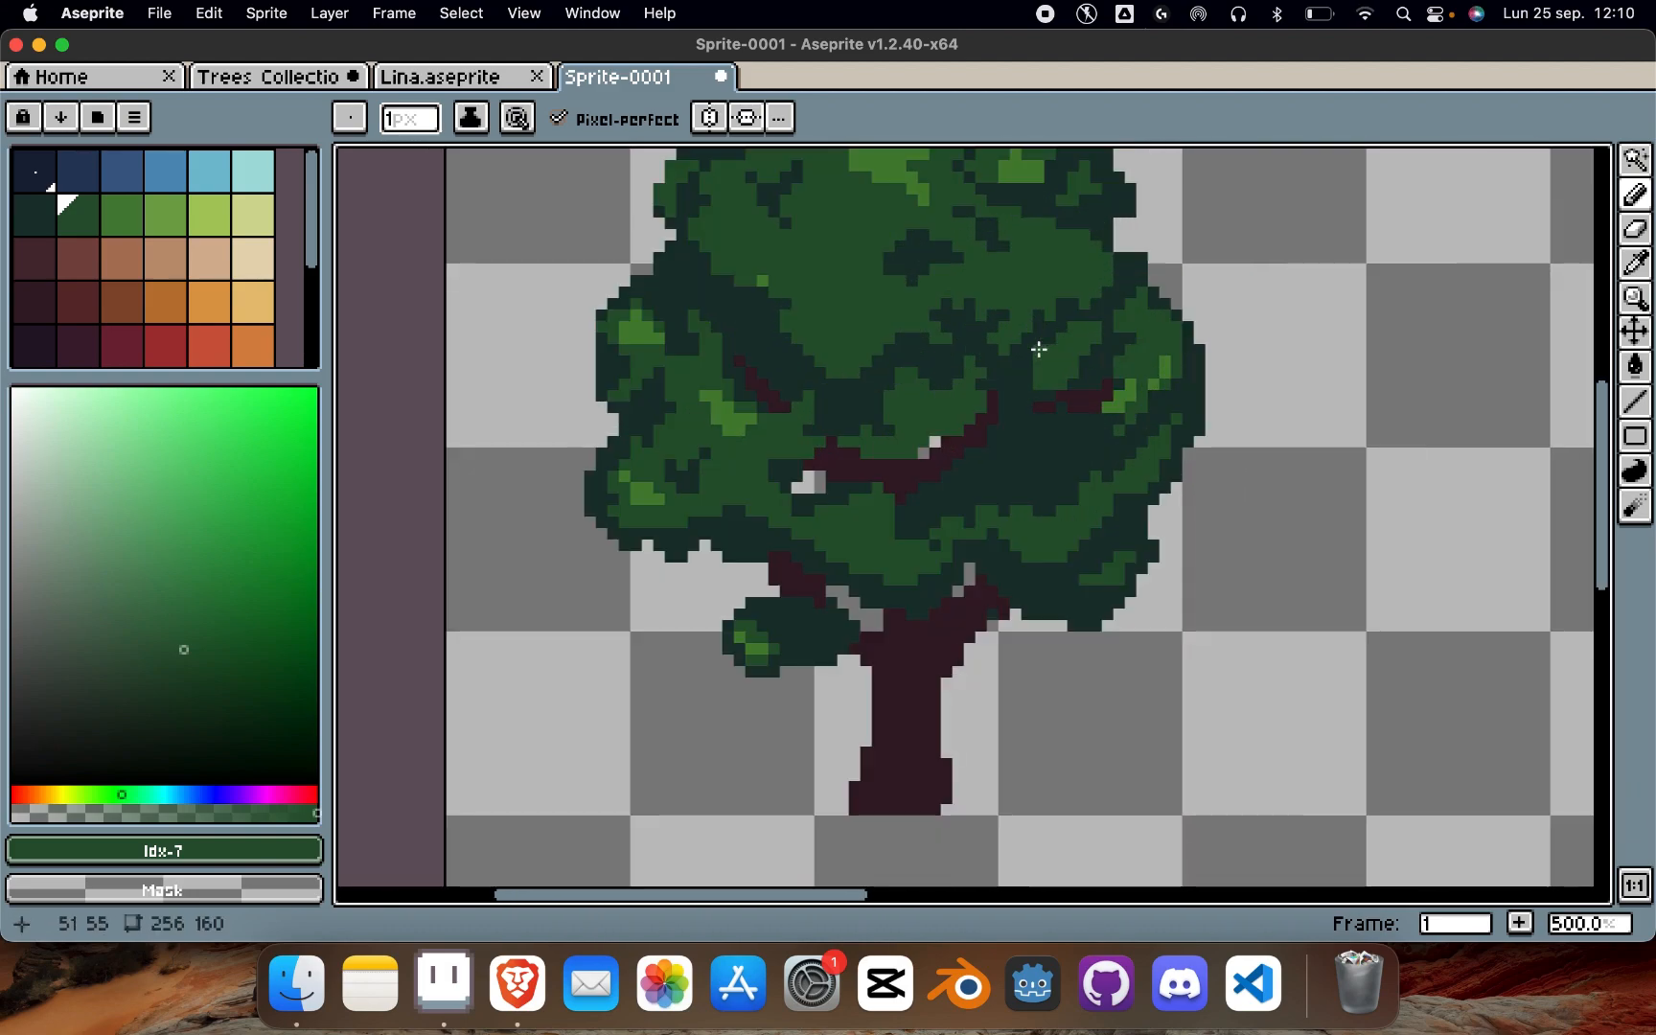
key("alt")
key("w")
key("q")
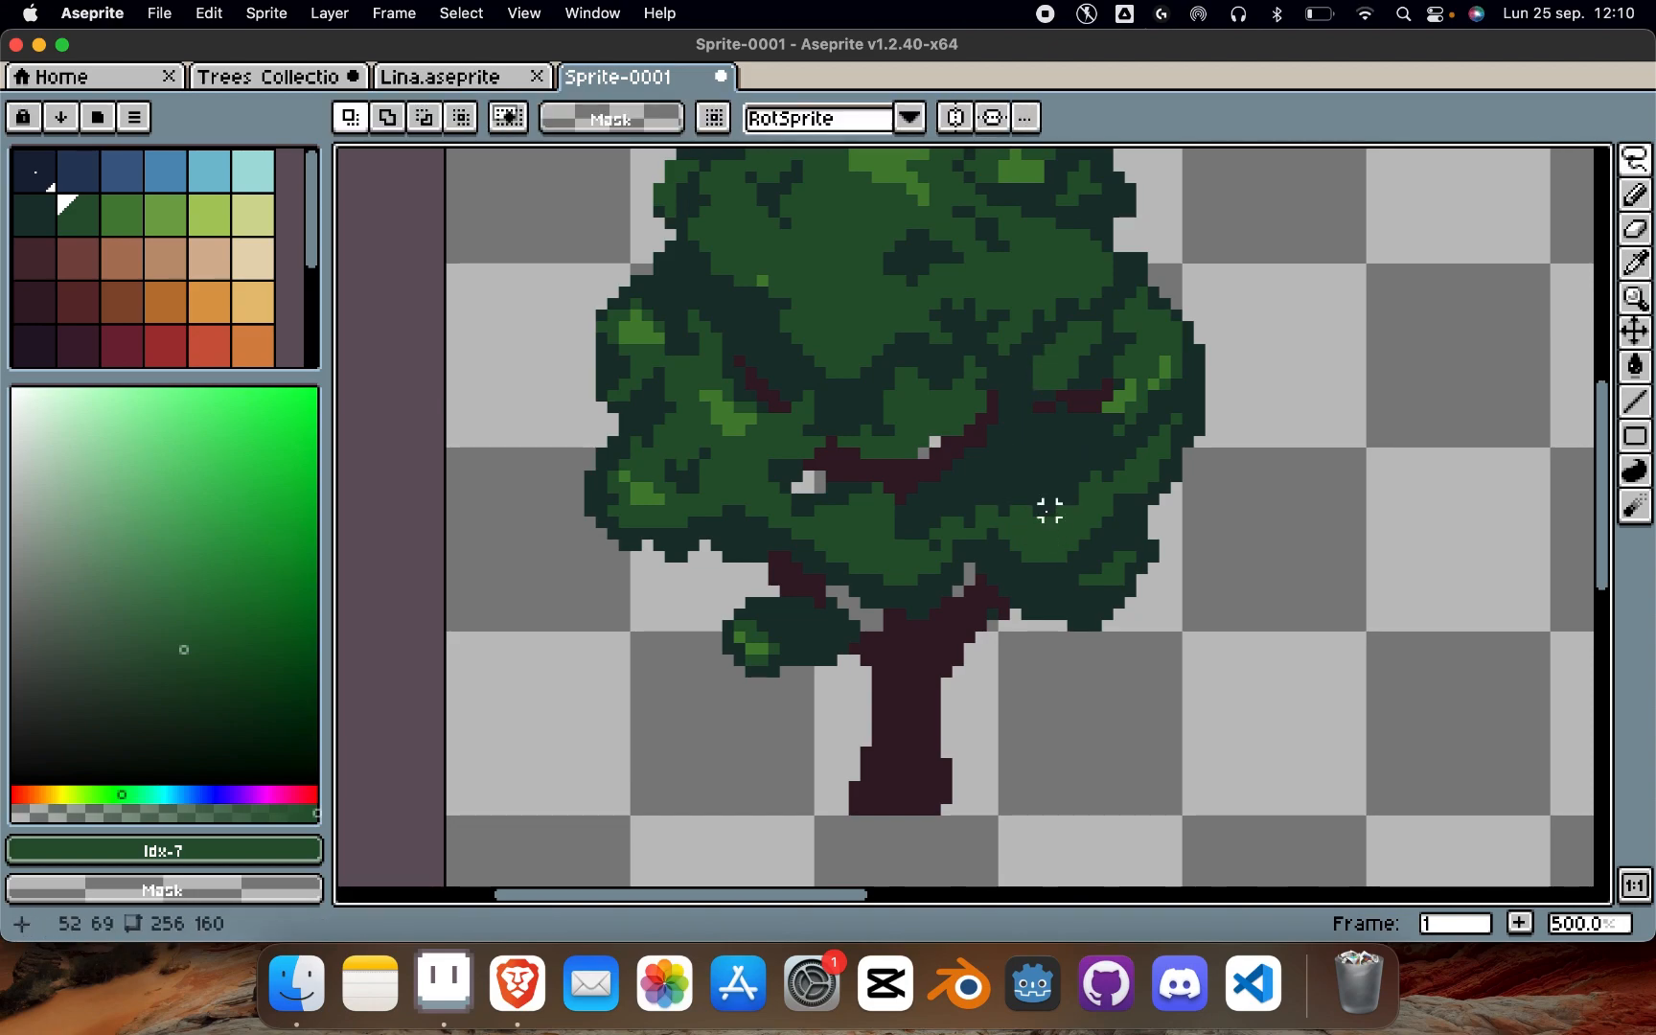
key("b")
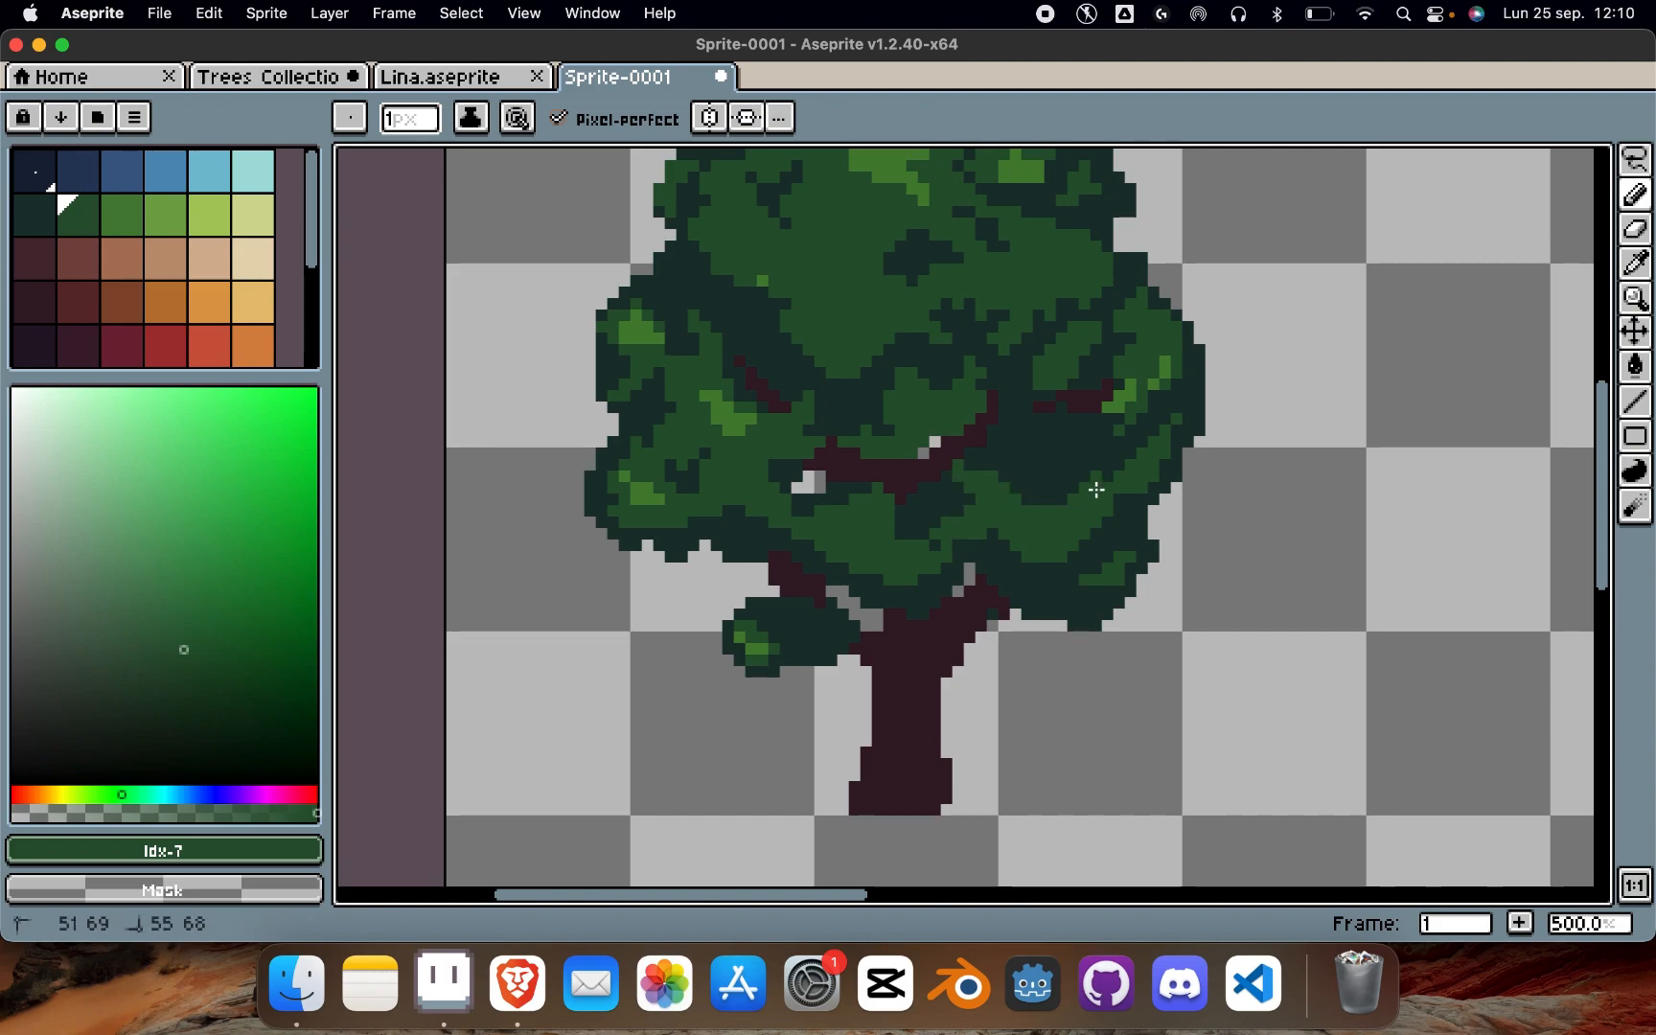
mouse_move(1095, 479)
left_mouse_down()
mouse_move(1055, 449)
mouse_move(1084, 441)
left_mouse_up()
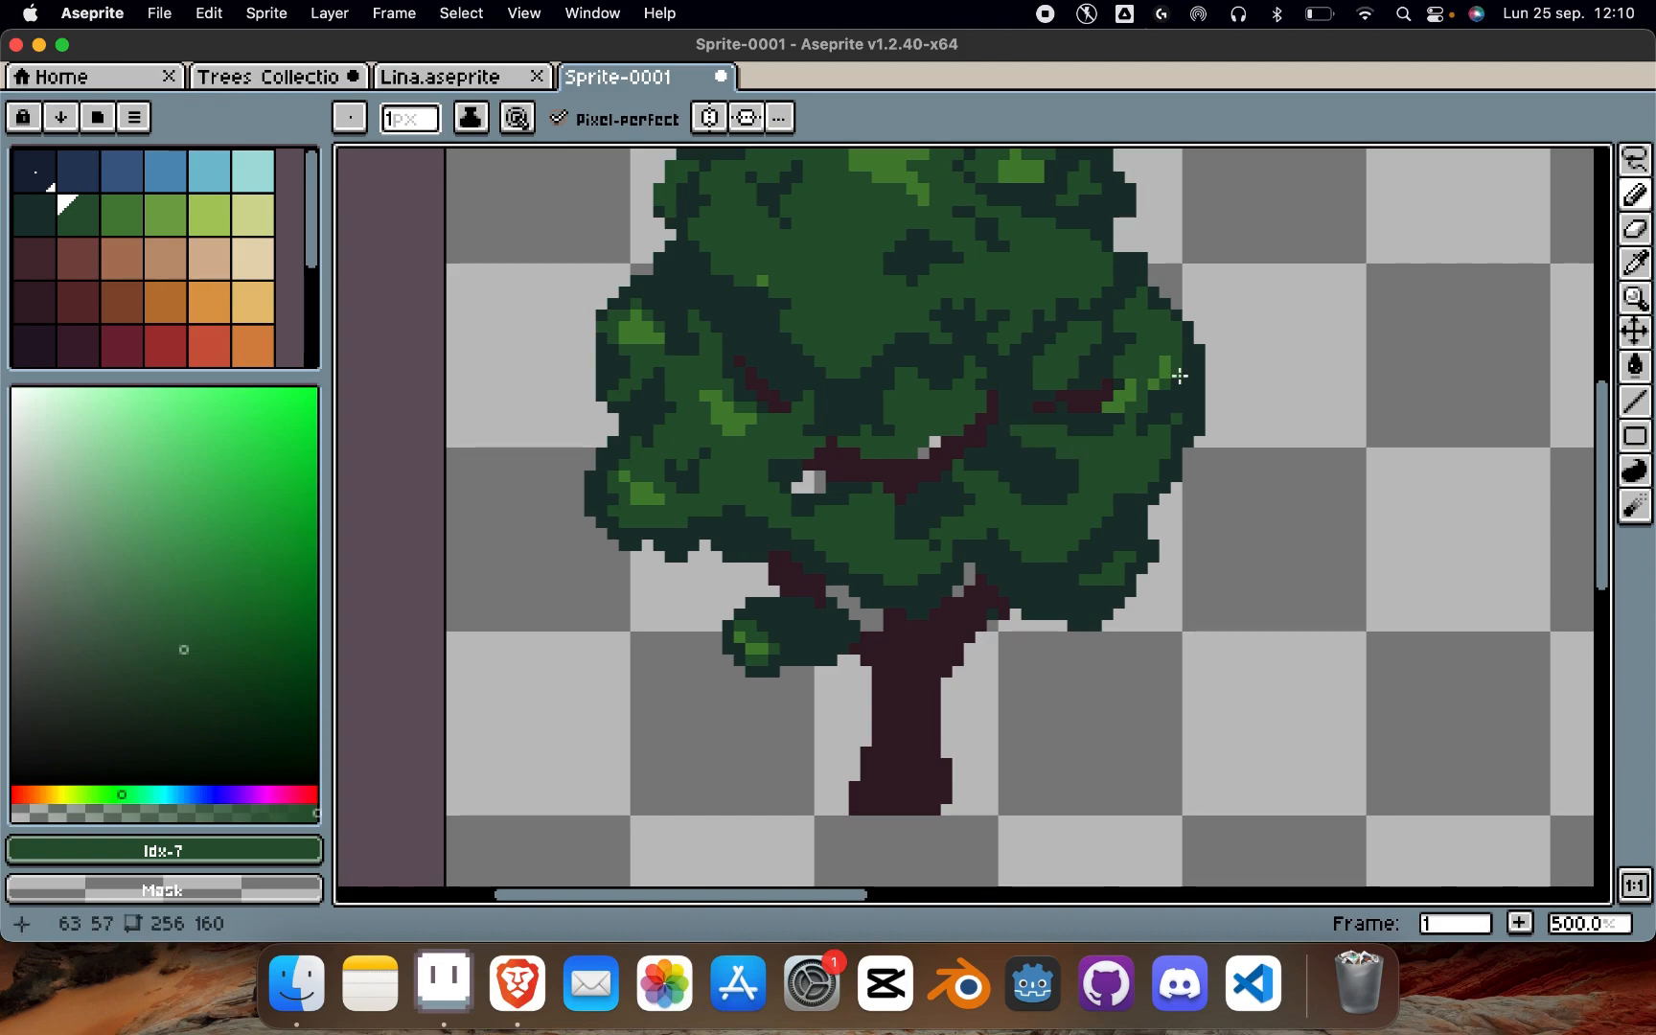
Step: Fill dark gaps beneath the right branch and its highlights with mid-green (index 7) pixels
scroll(1176, 370, "down", 3)
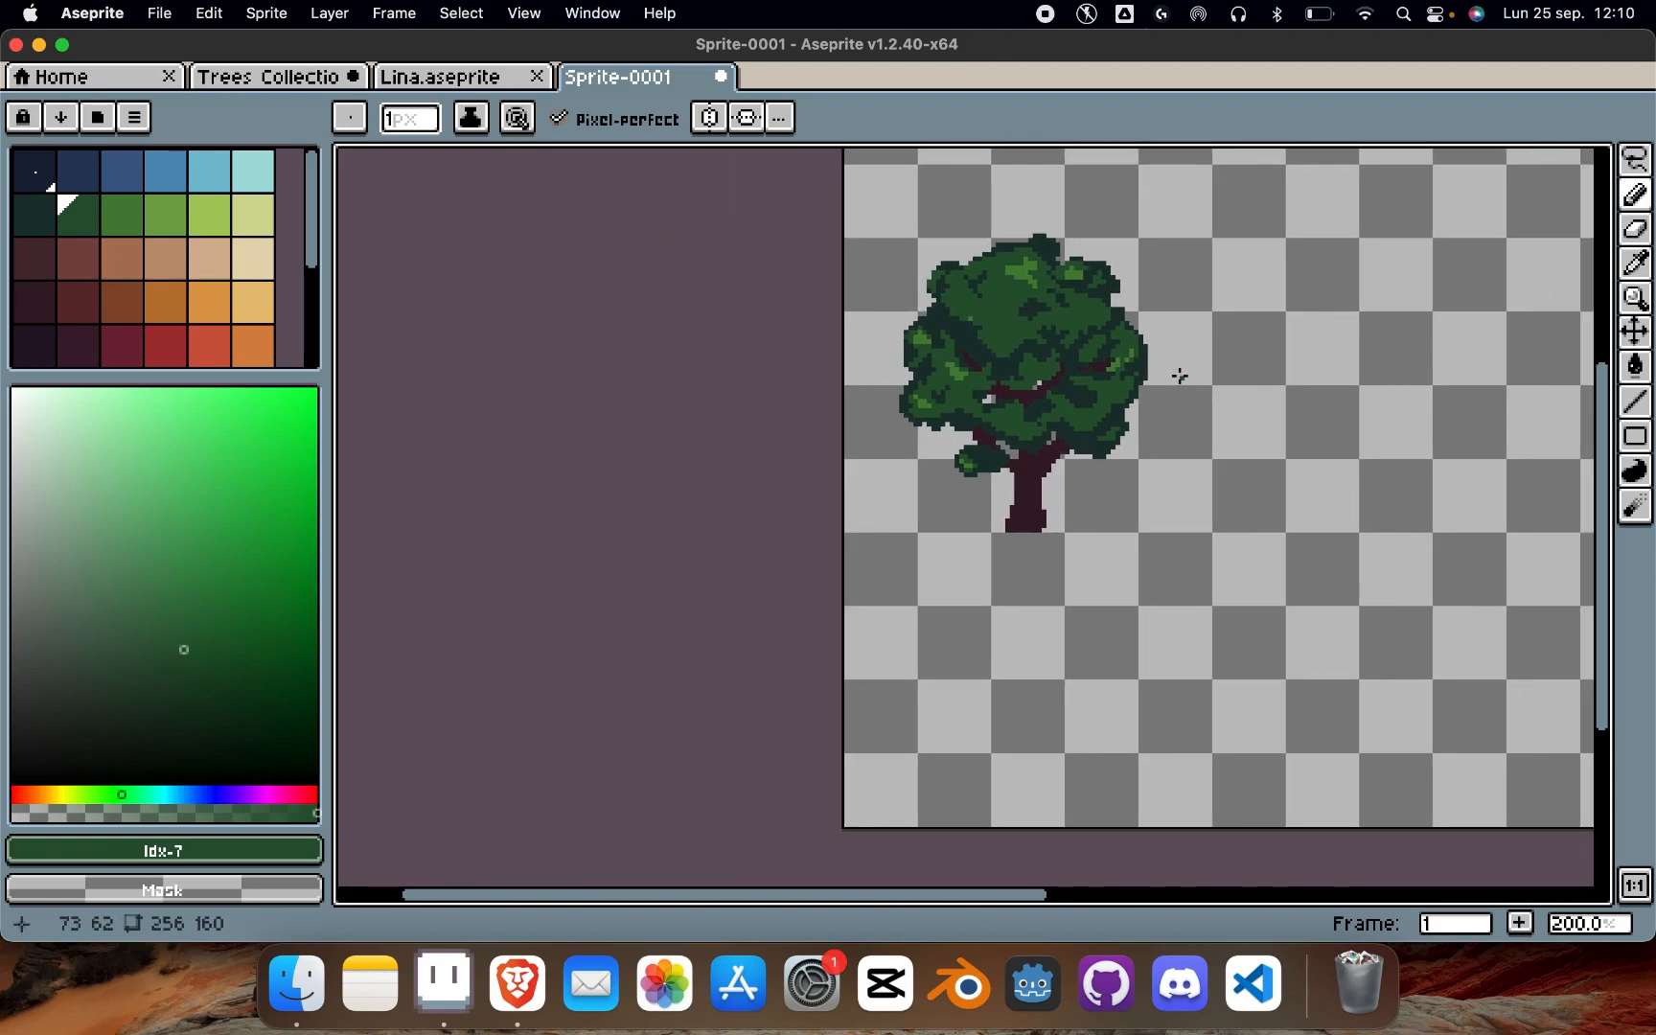
scroll(1076, 400, "up", 3)
left_click(1135, 353, "alt")
key("b")
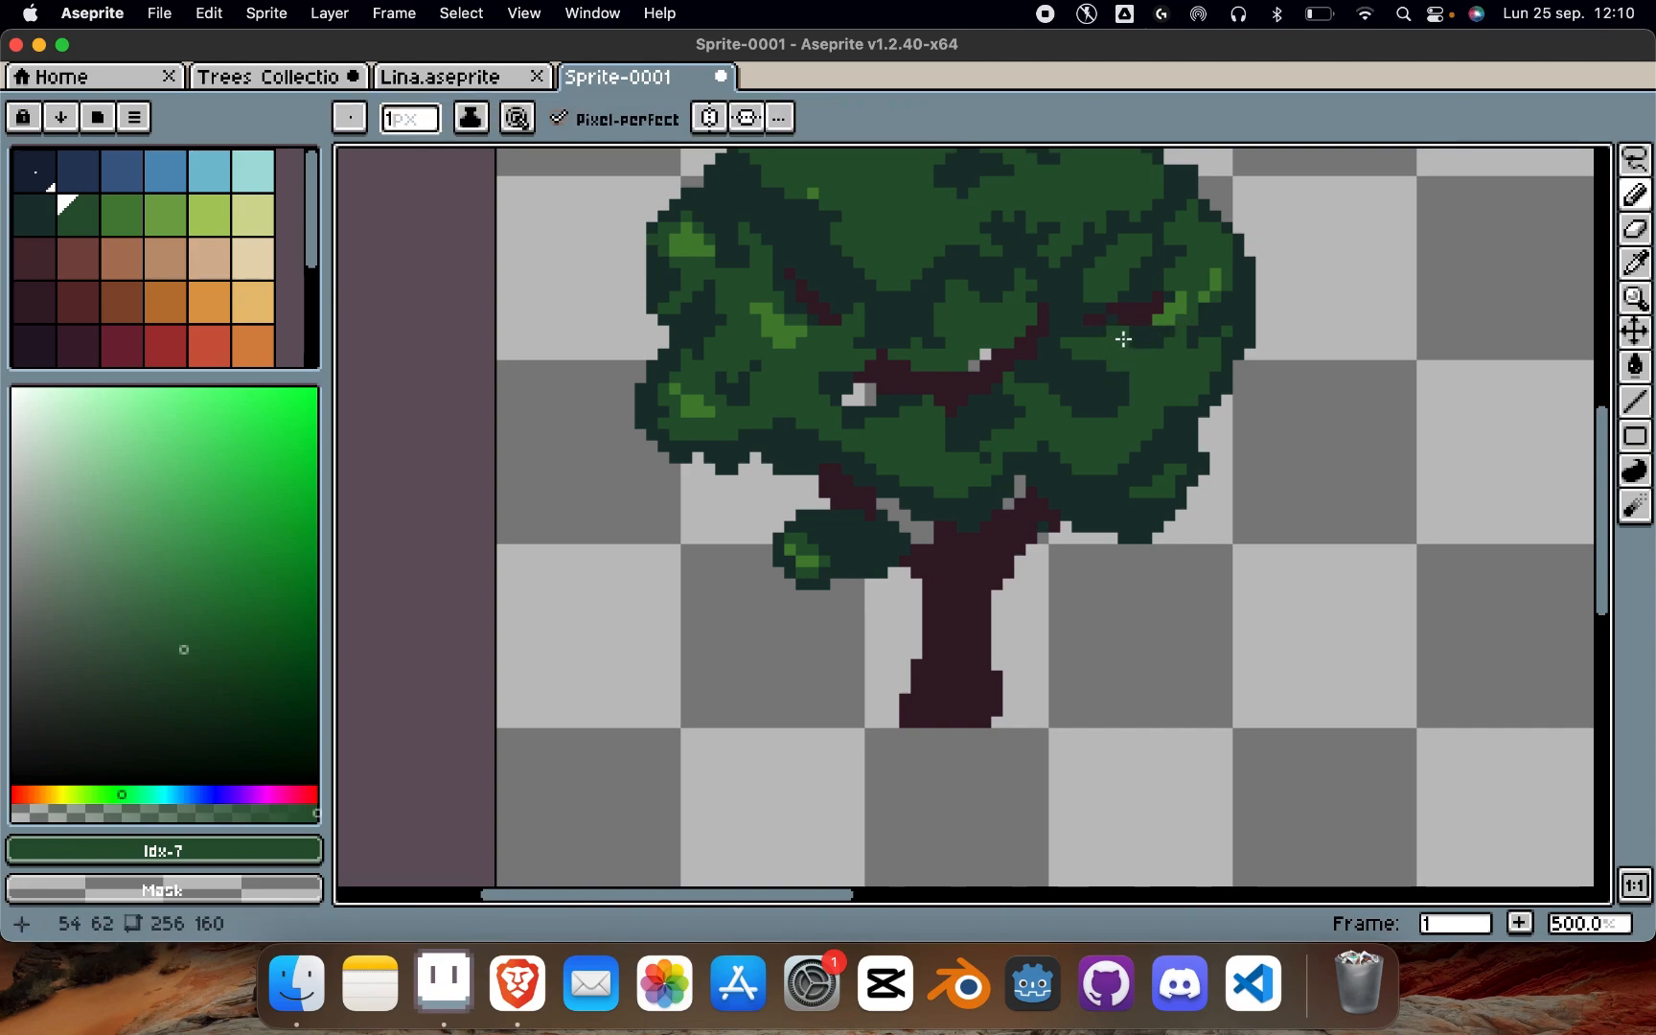
key("alt")
scroll(1195, 366, "right", 2)
scroll(1195, 366, "up", 2)
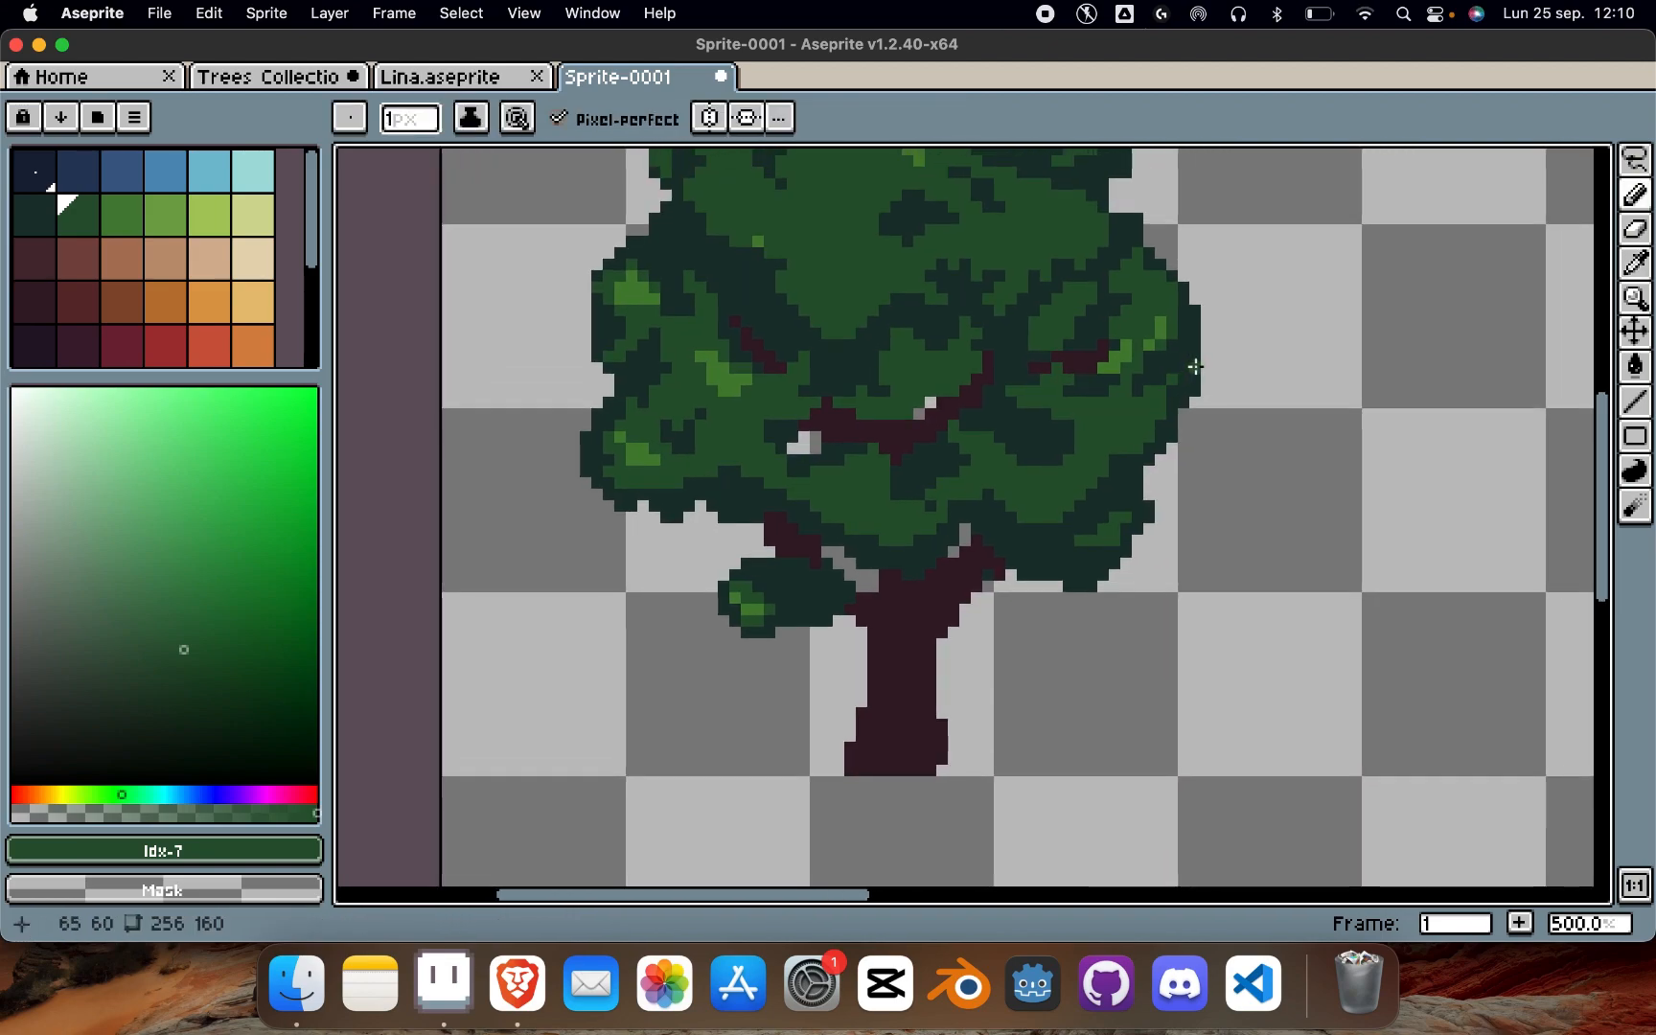
scroll(1083, 515, "down", 2)
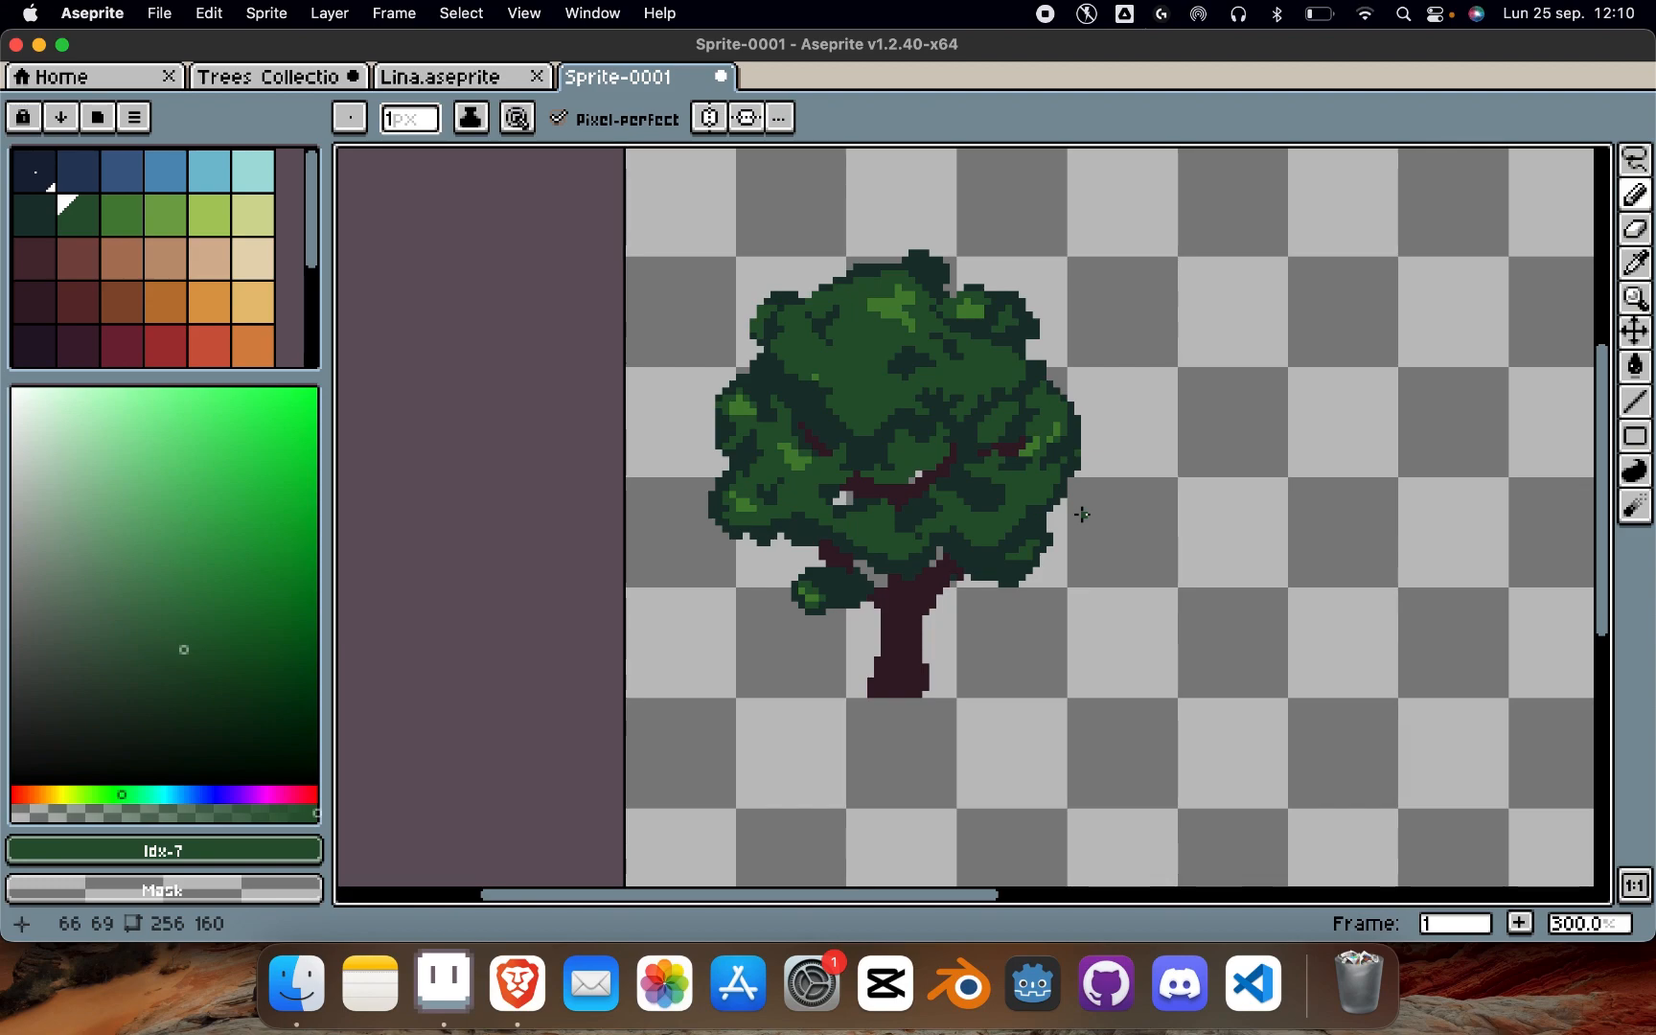
Step: Paint a light green (index 8) highlight on the left half of the top mass and trim it with mid-green (index 7)
left_click(902, 288, "alt")
left_click_drag(854, 358, 867, 377)
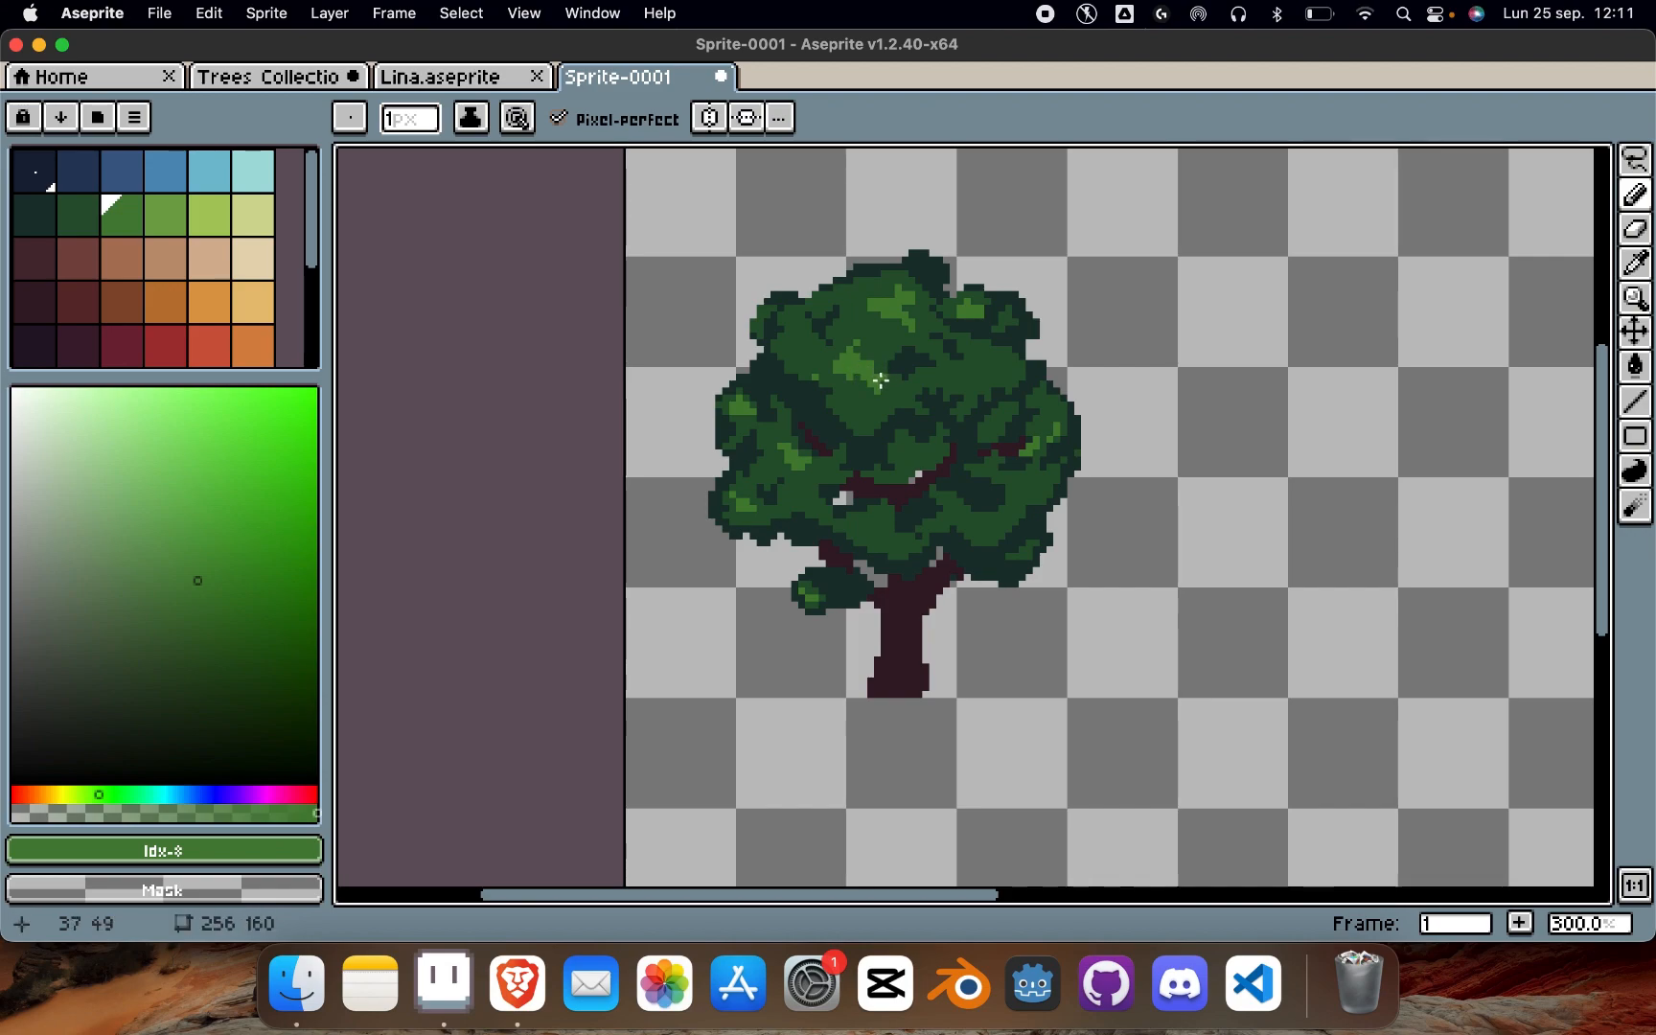
left_click(859, 379)
left_click(892, 337, "alt")
key("alt")
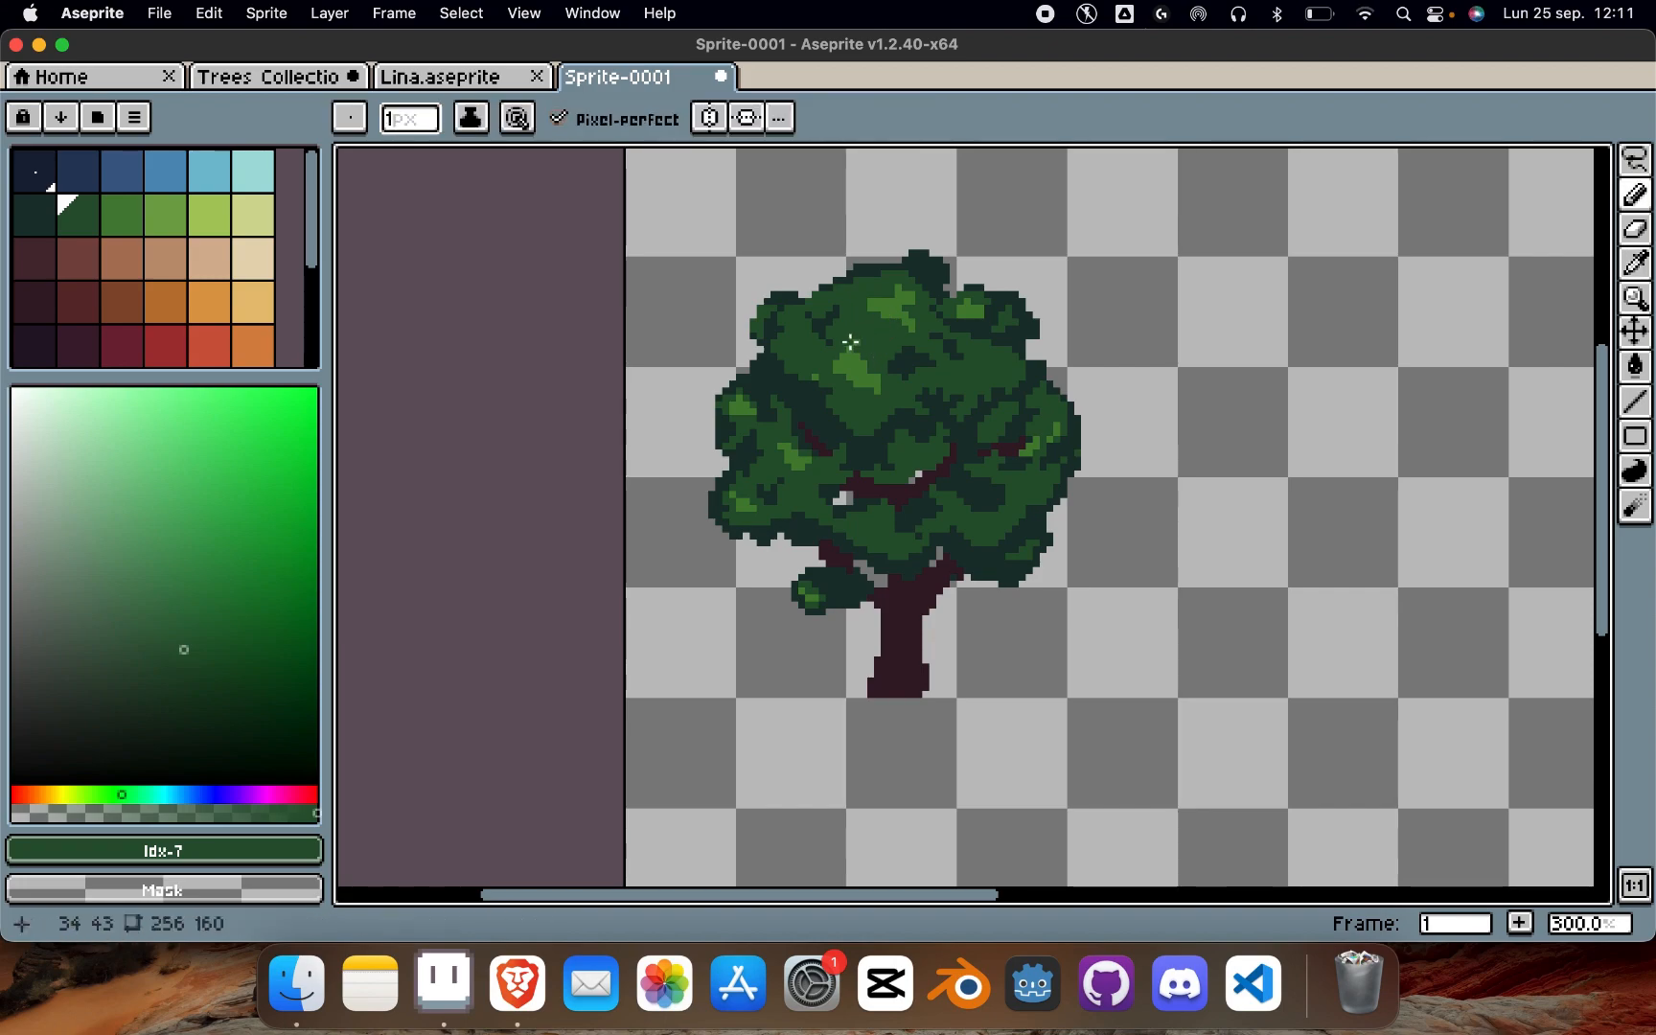
key("alt")
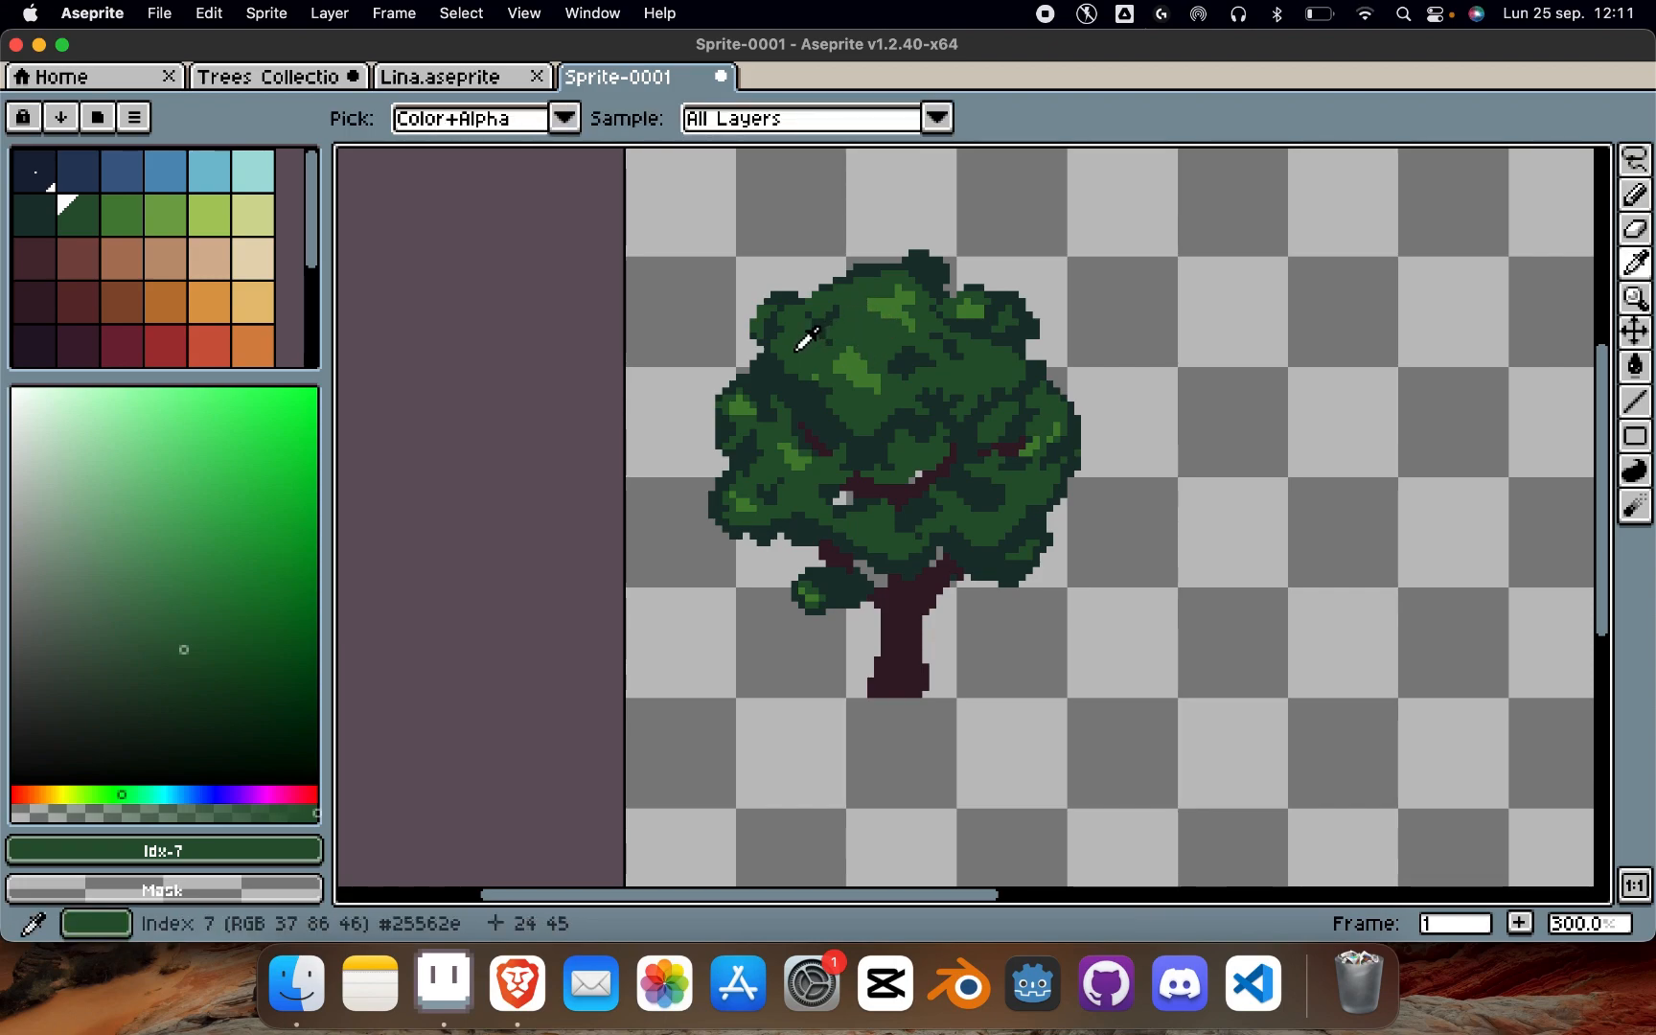
key("alt")
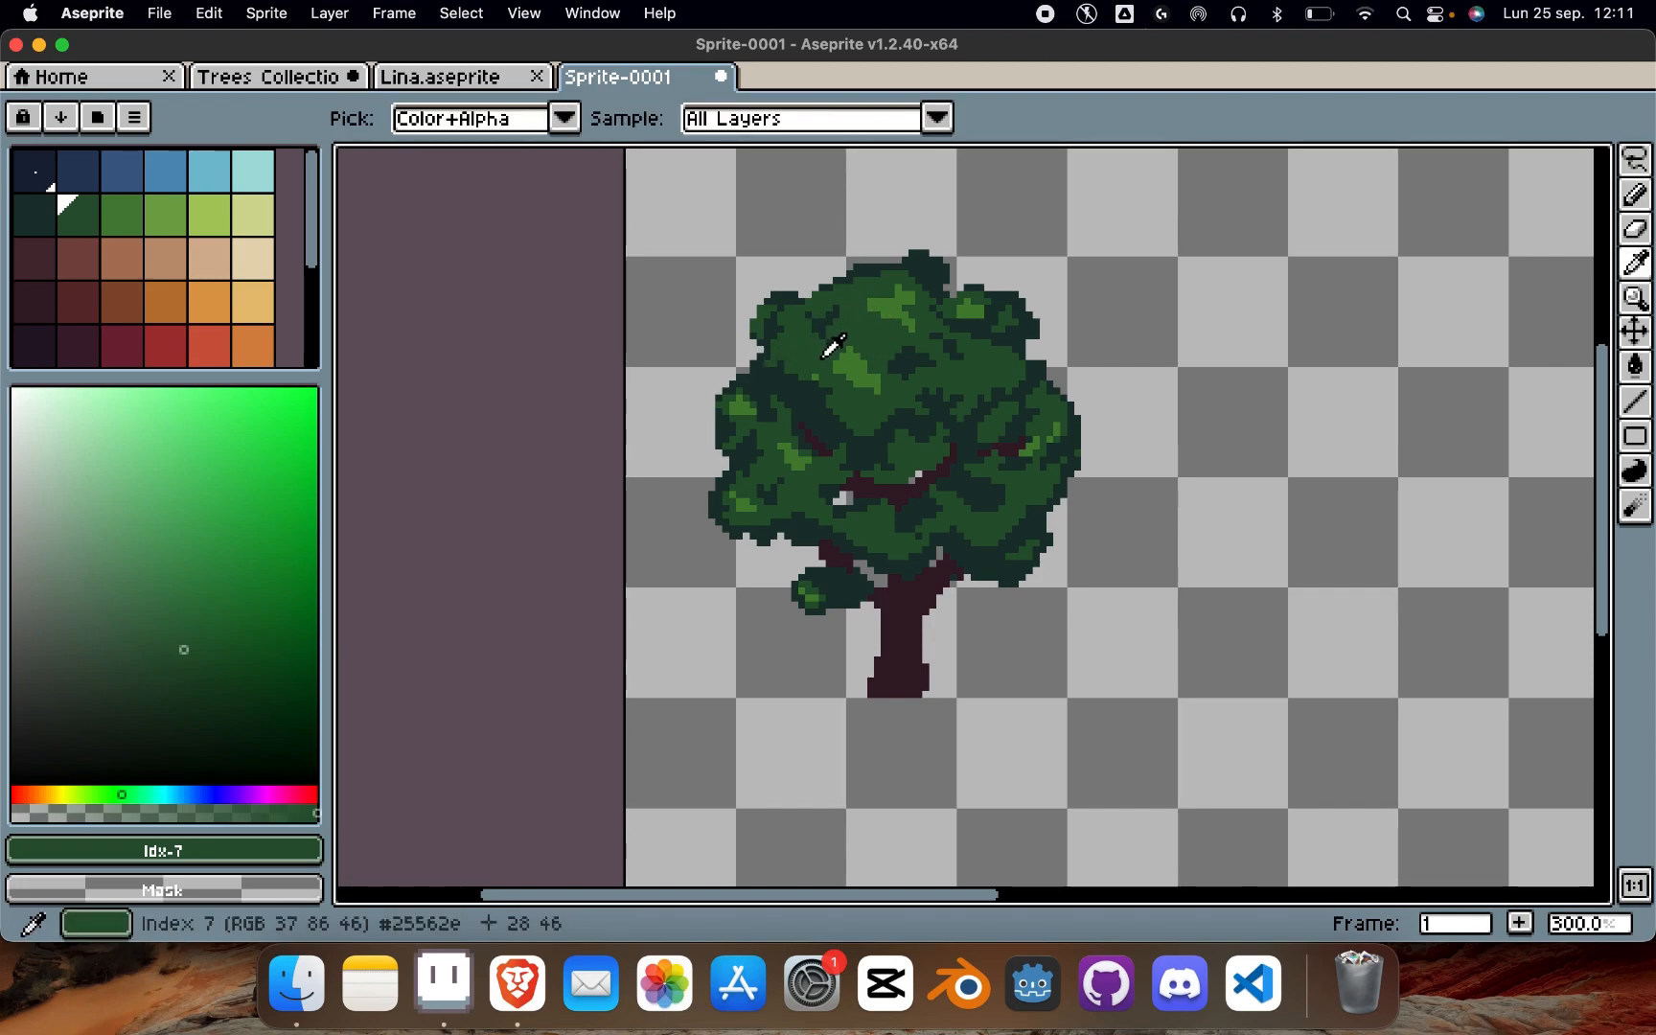
key("alt")
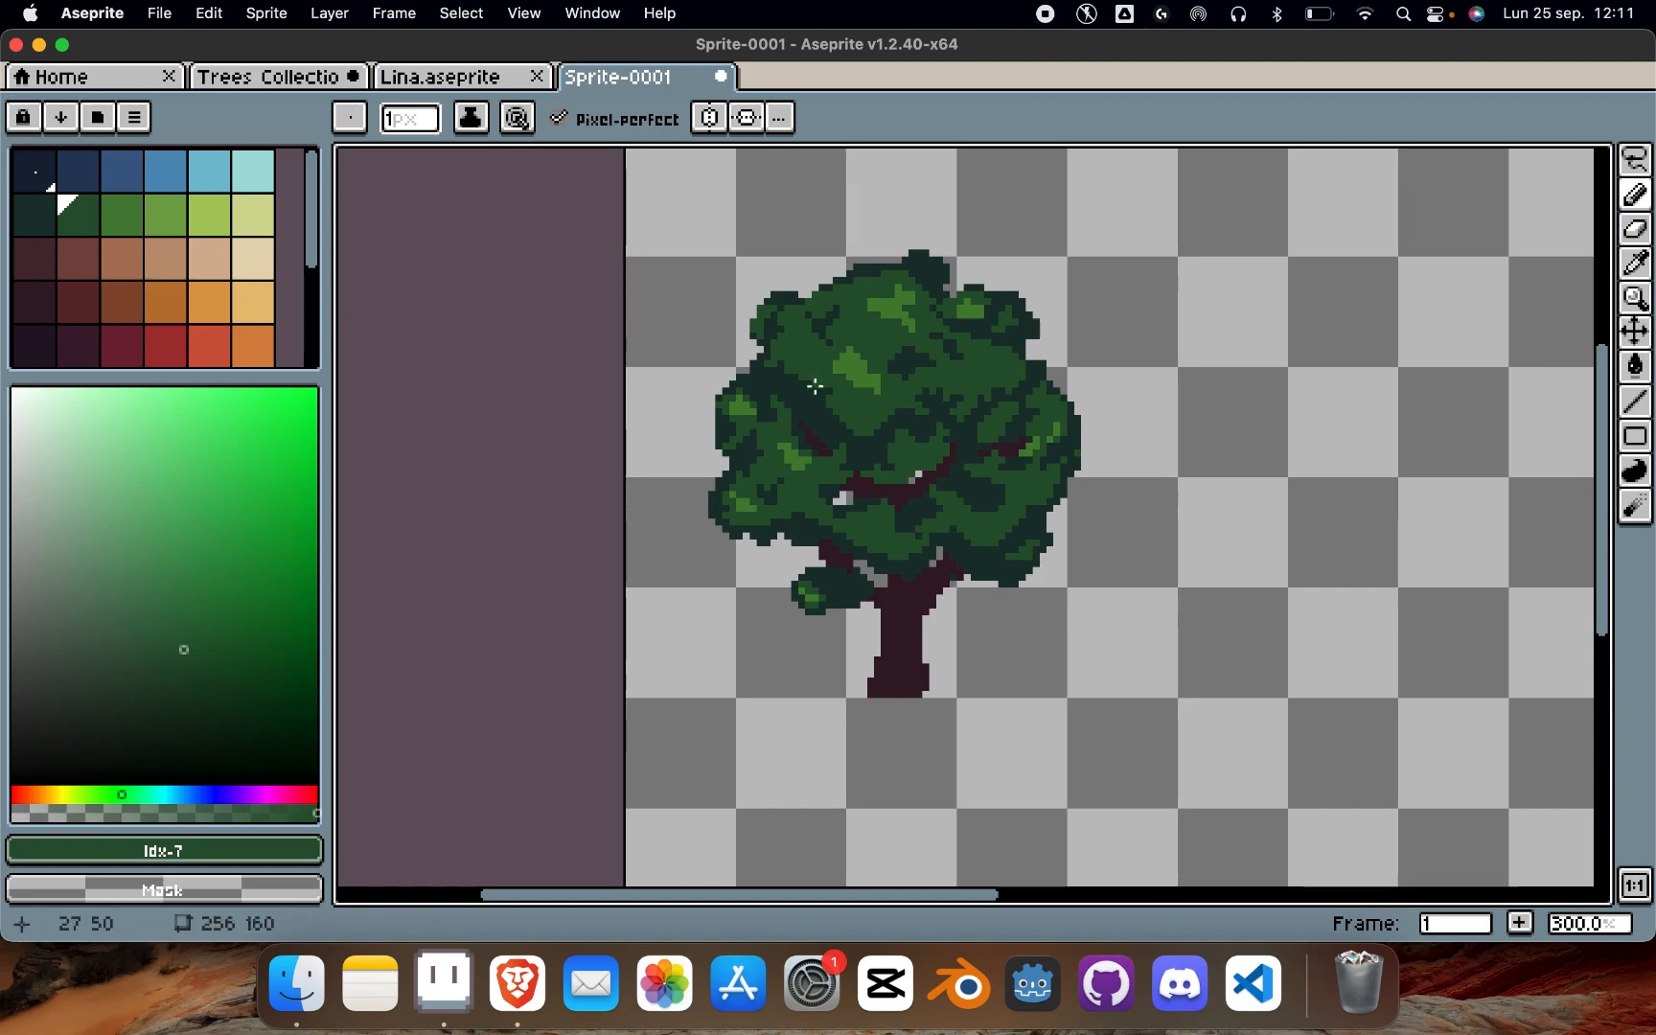
Step: Add light green (index 8) highlights near the right and upper left edges of the top mass, shaping them with mid-green (index 7)
scroll(927, 310, "down", 2)
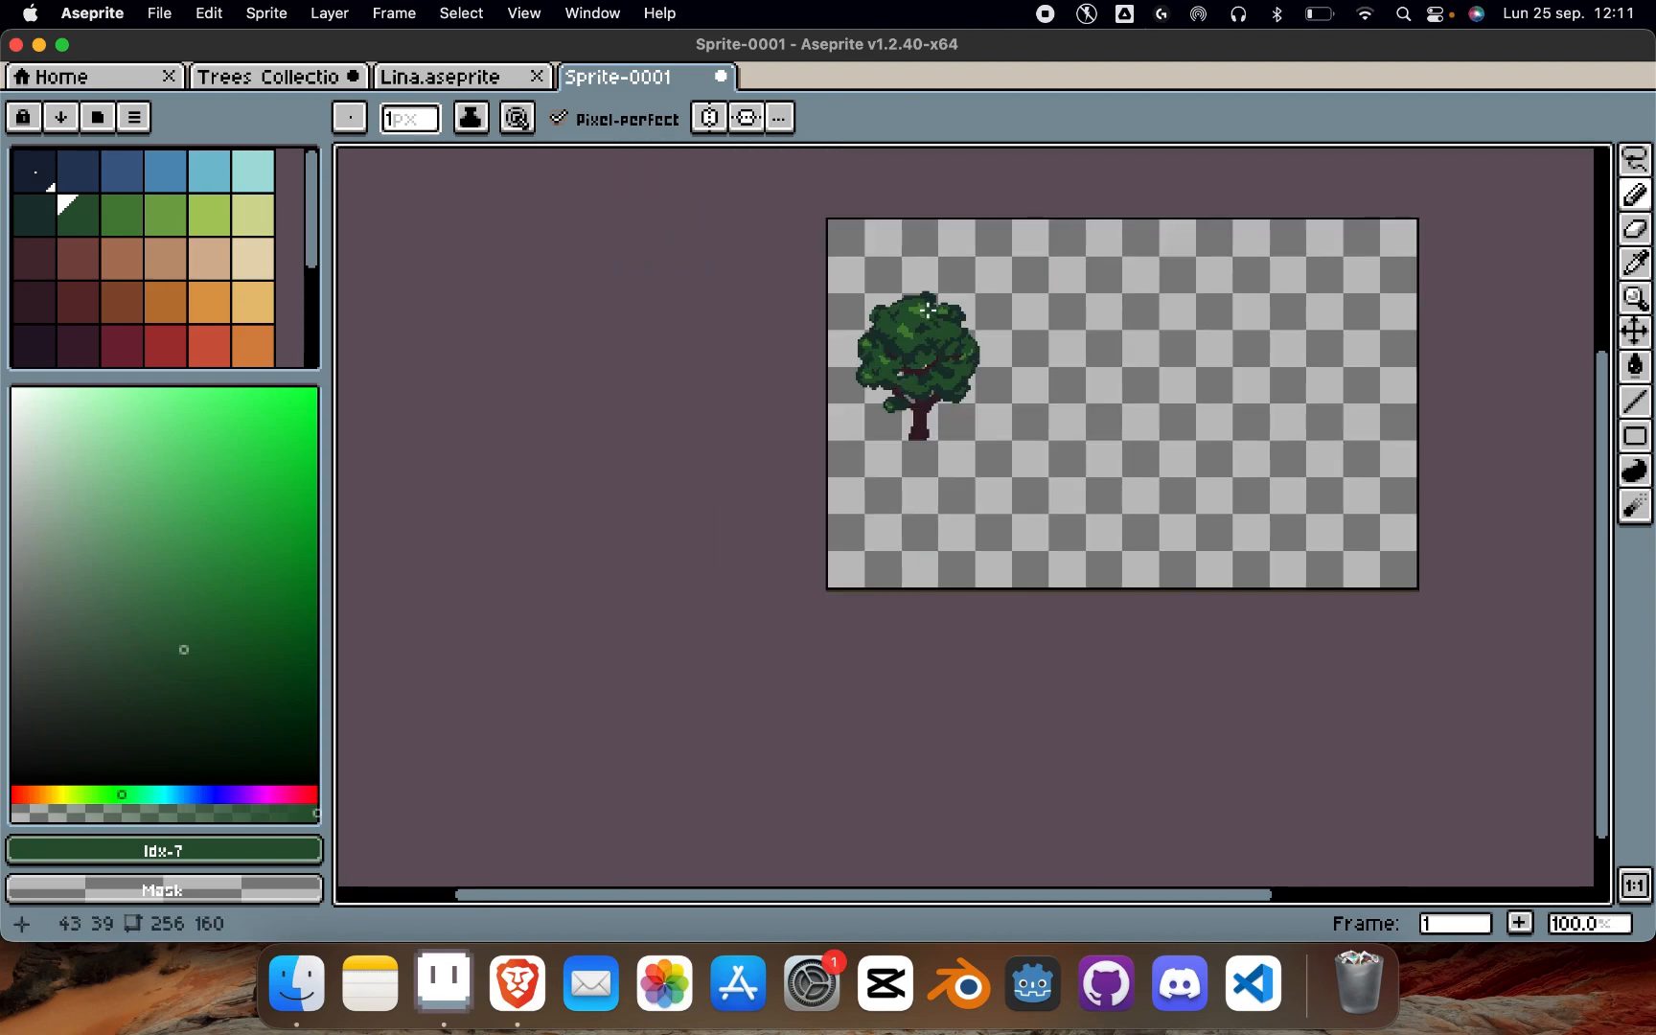
scroll(927, 309, "up", 1)
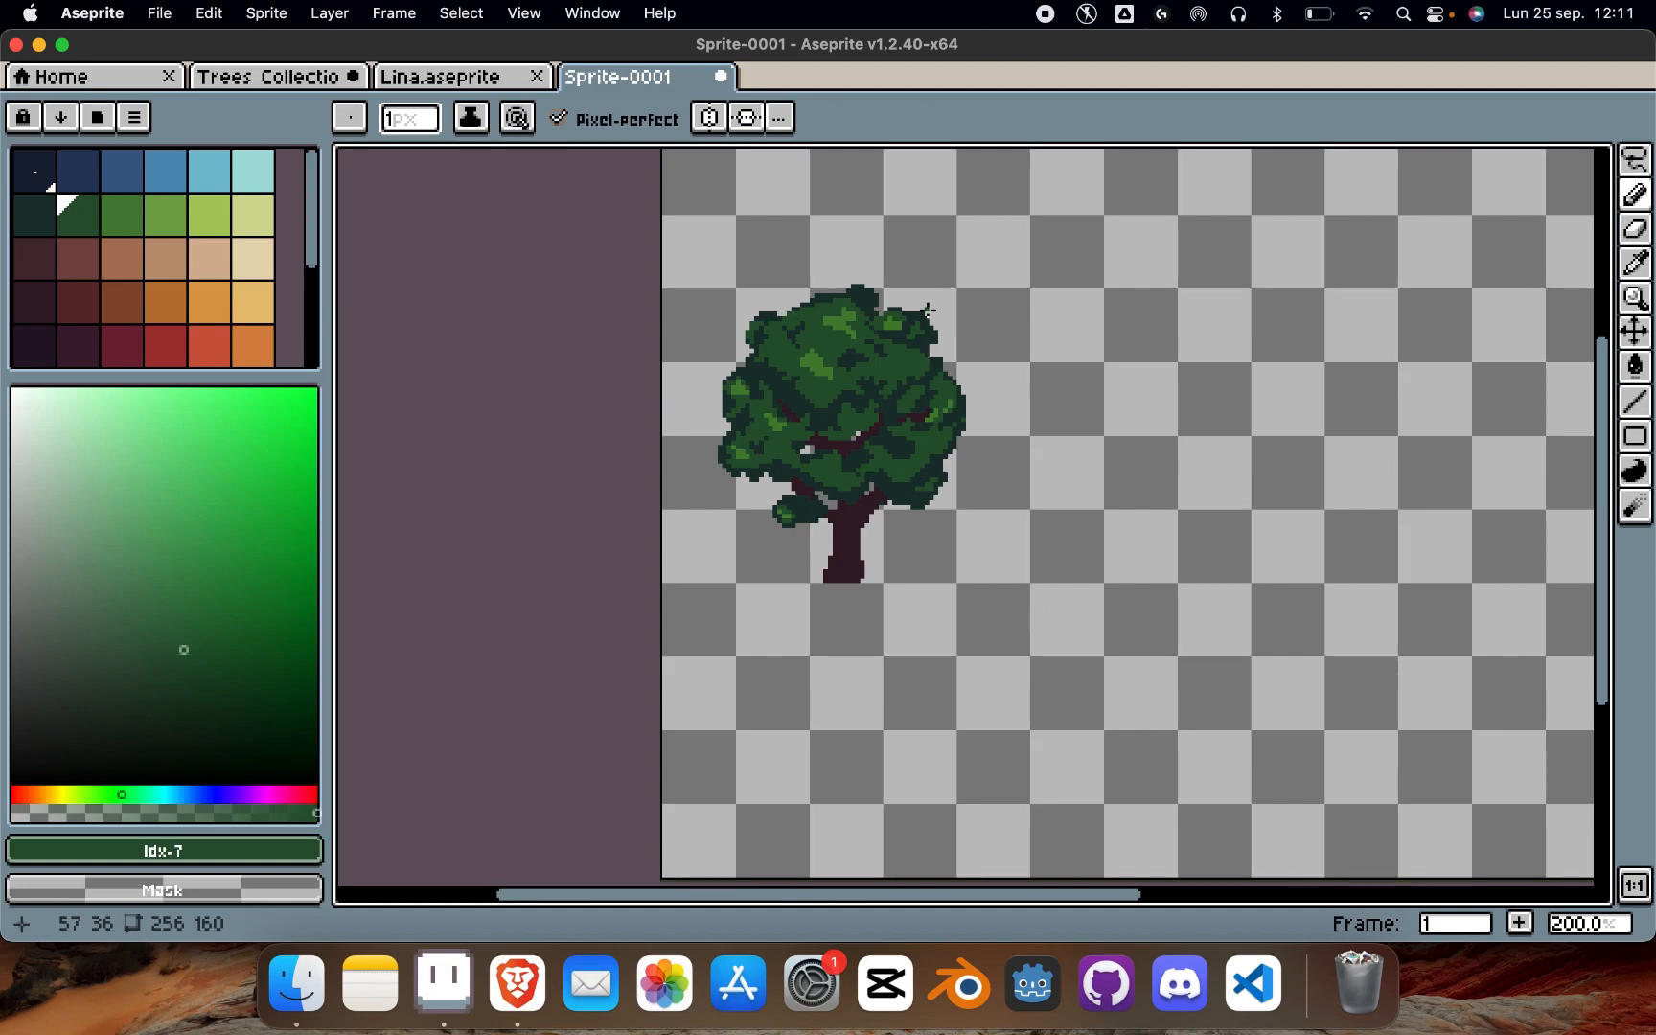
scroll(811, 471, "up", 2)
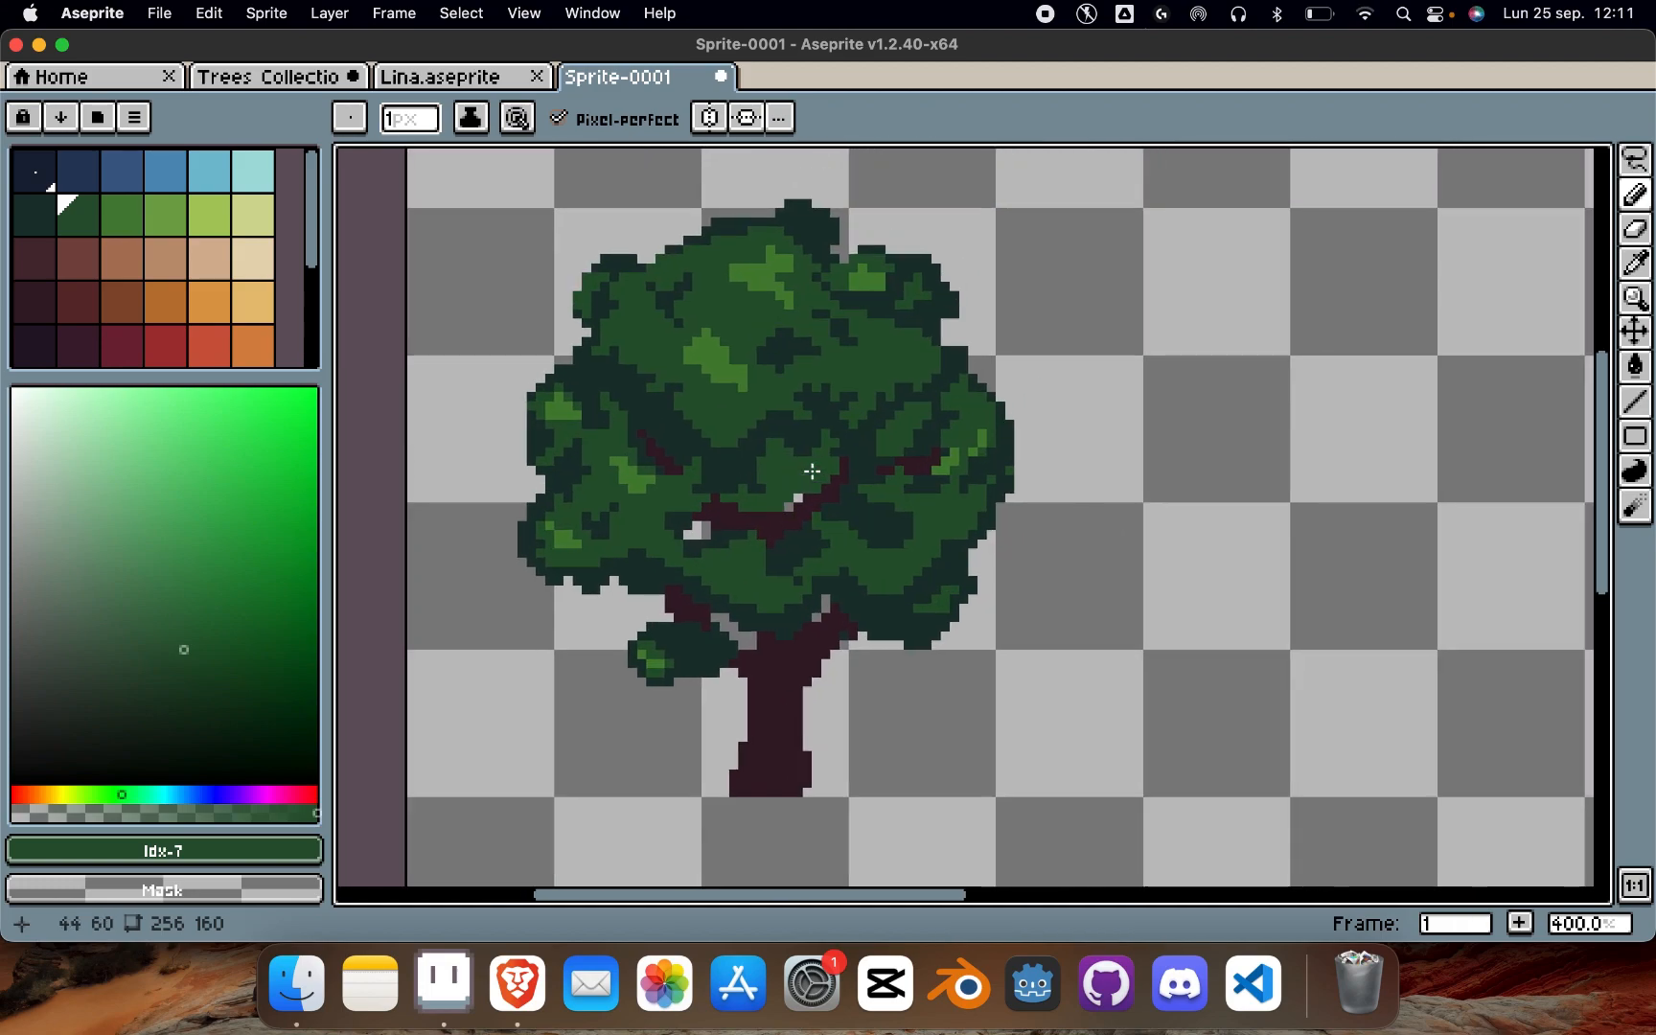
key("i")
left_click(717, 342)
key("b")
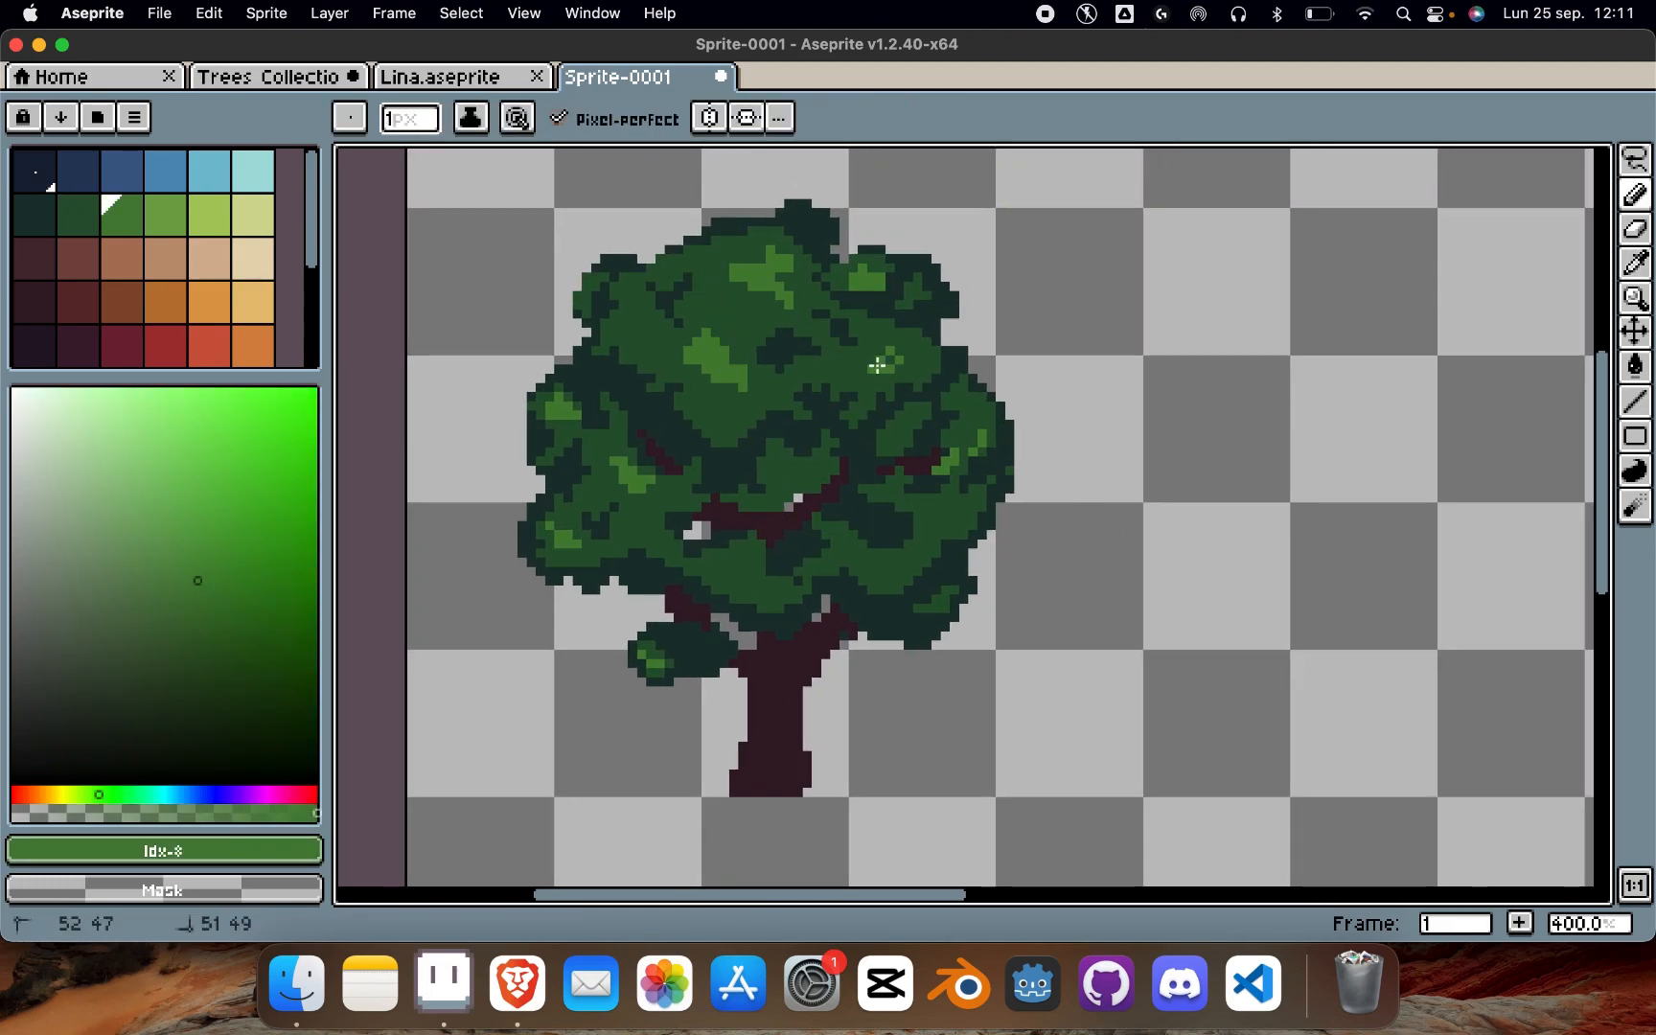
left_click_drag(621, 331, 619, 329)
left_click(651, 335, "alt")
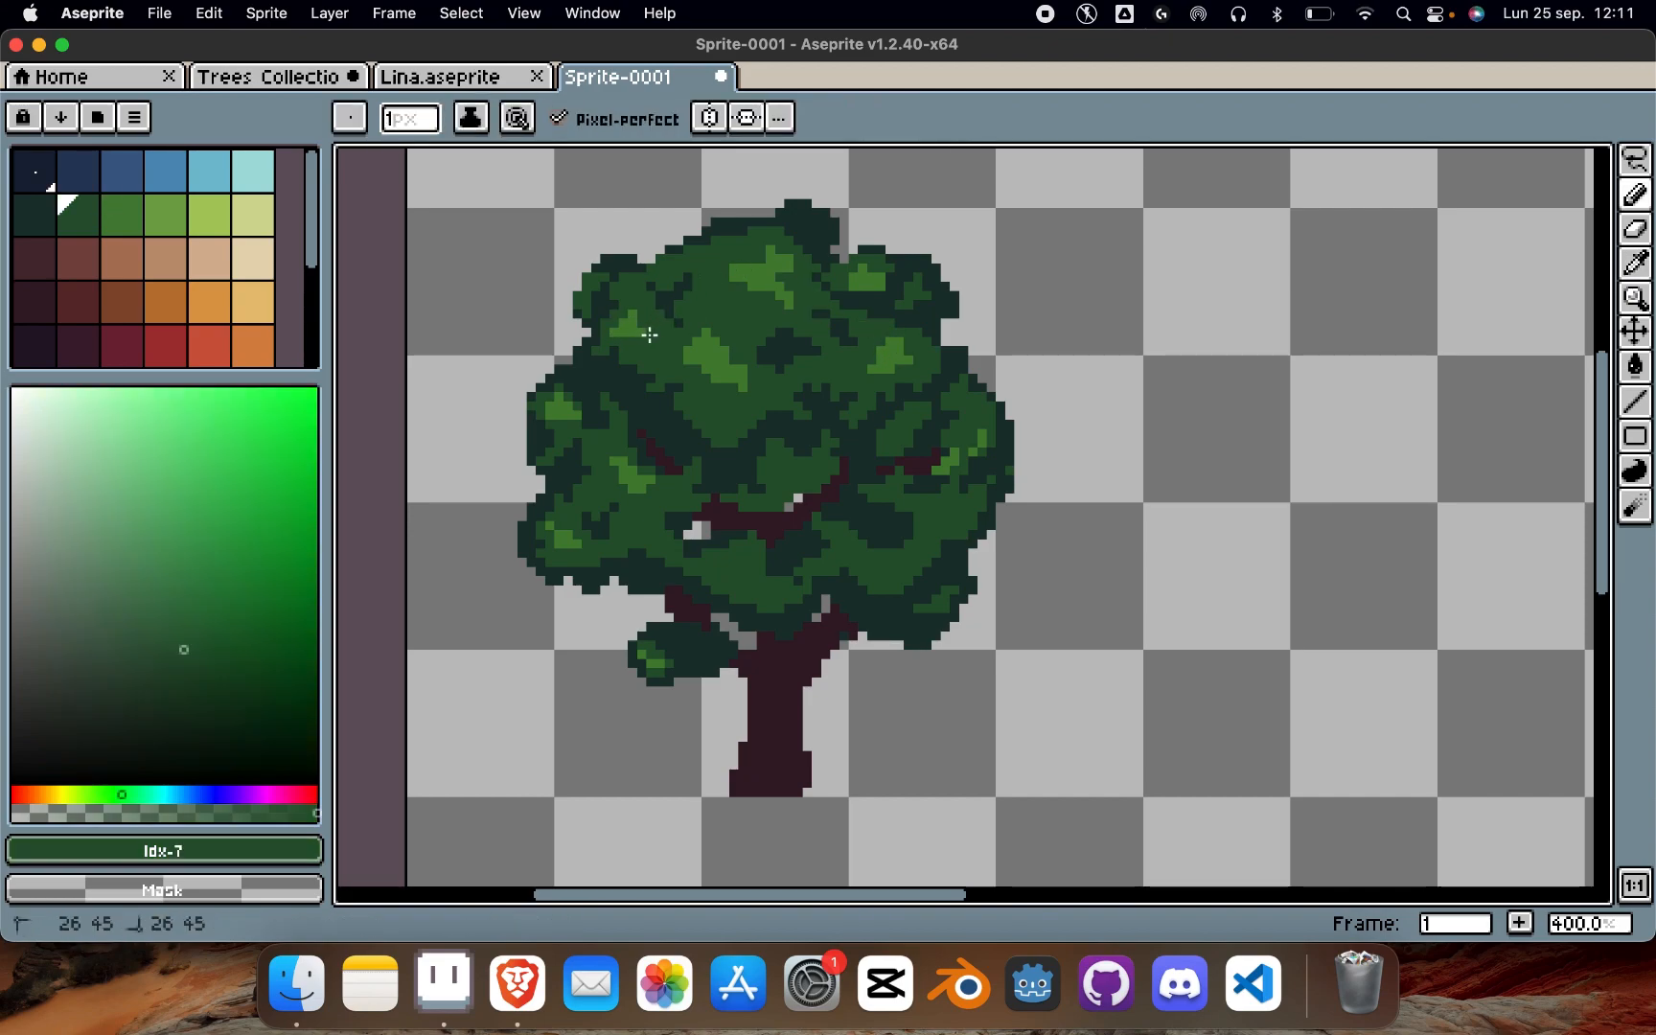
left_click(642, 315, "alt")
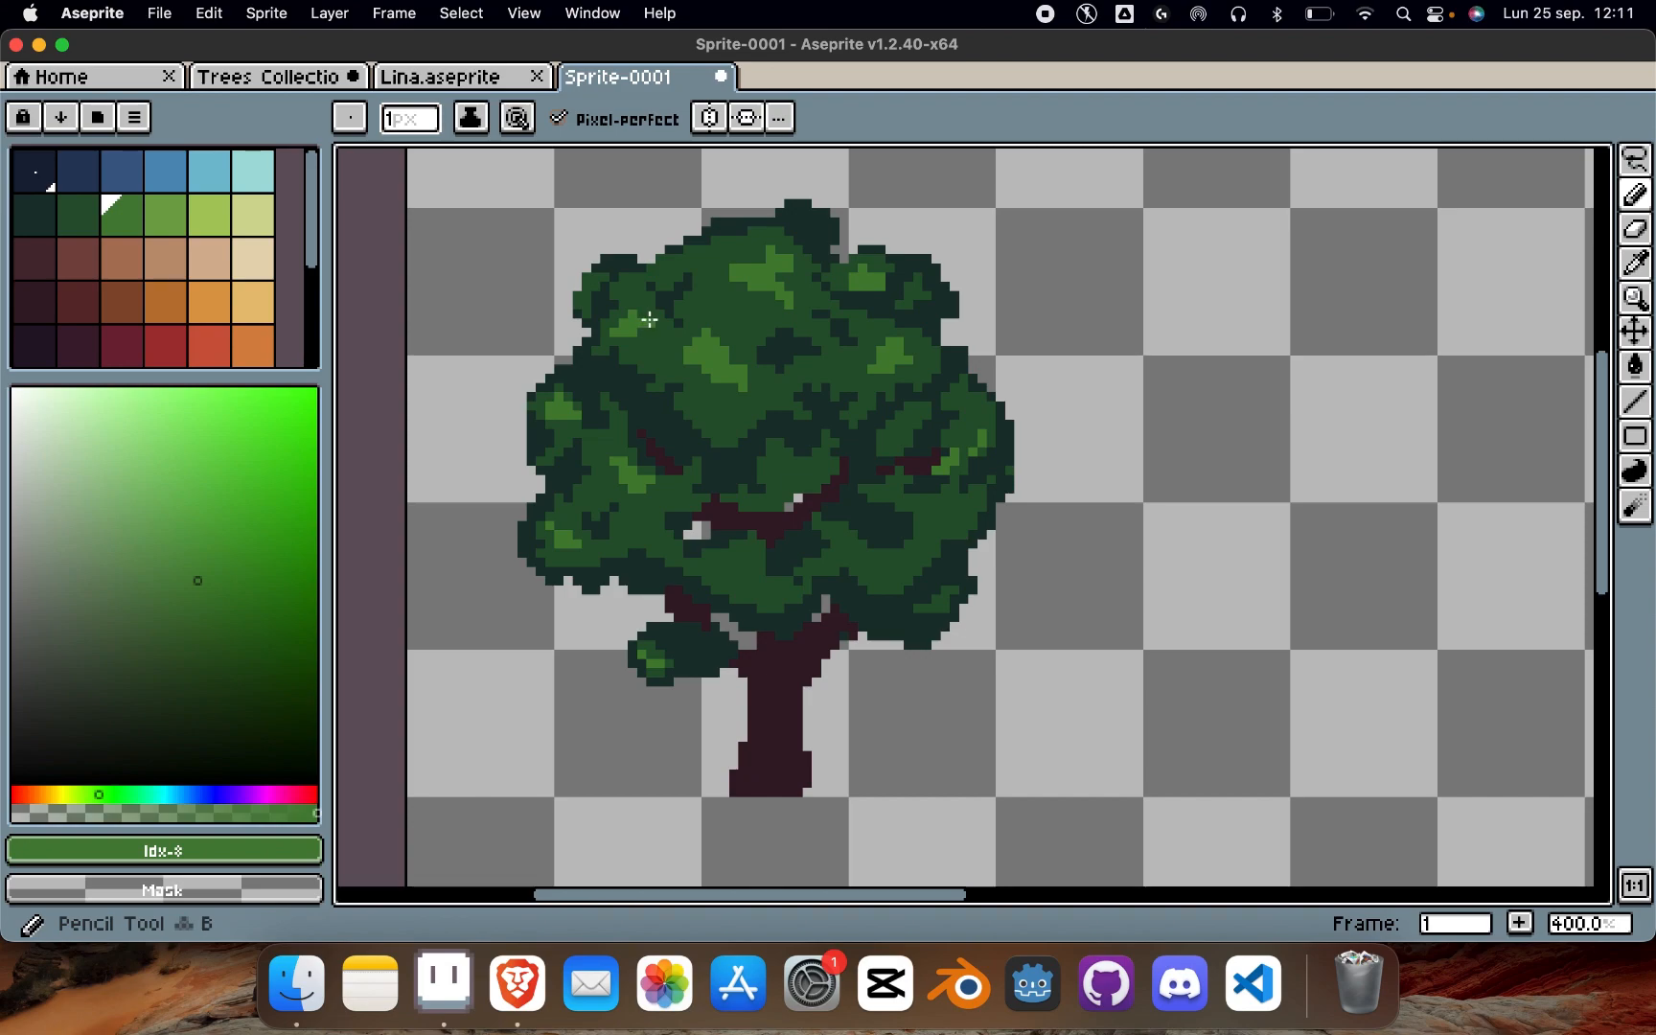
scroll(807, 314, "down", 2)
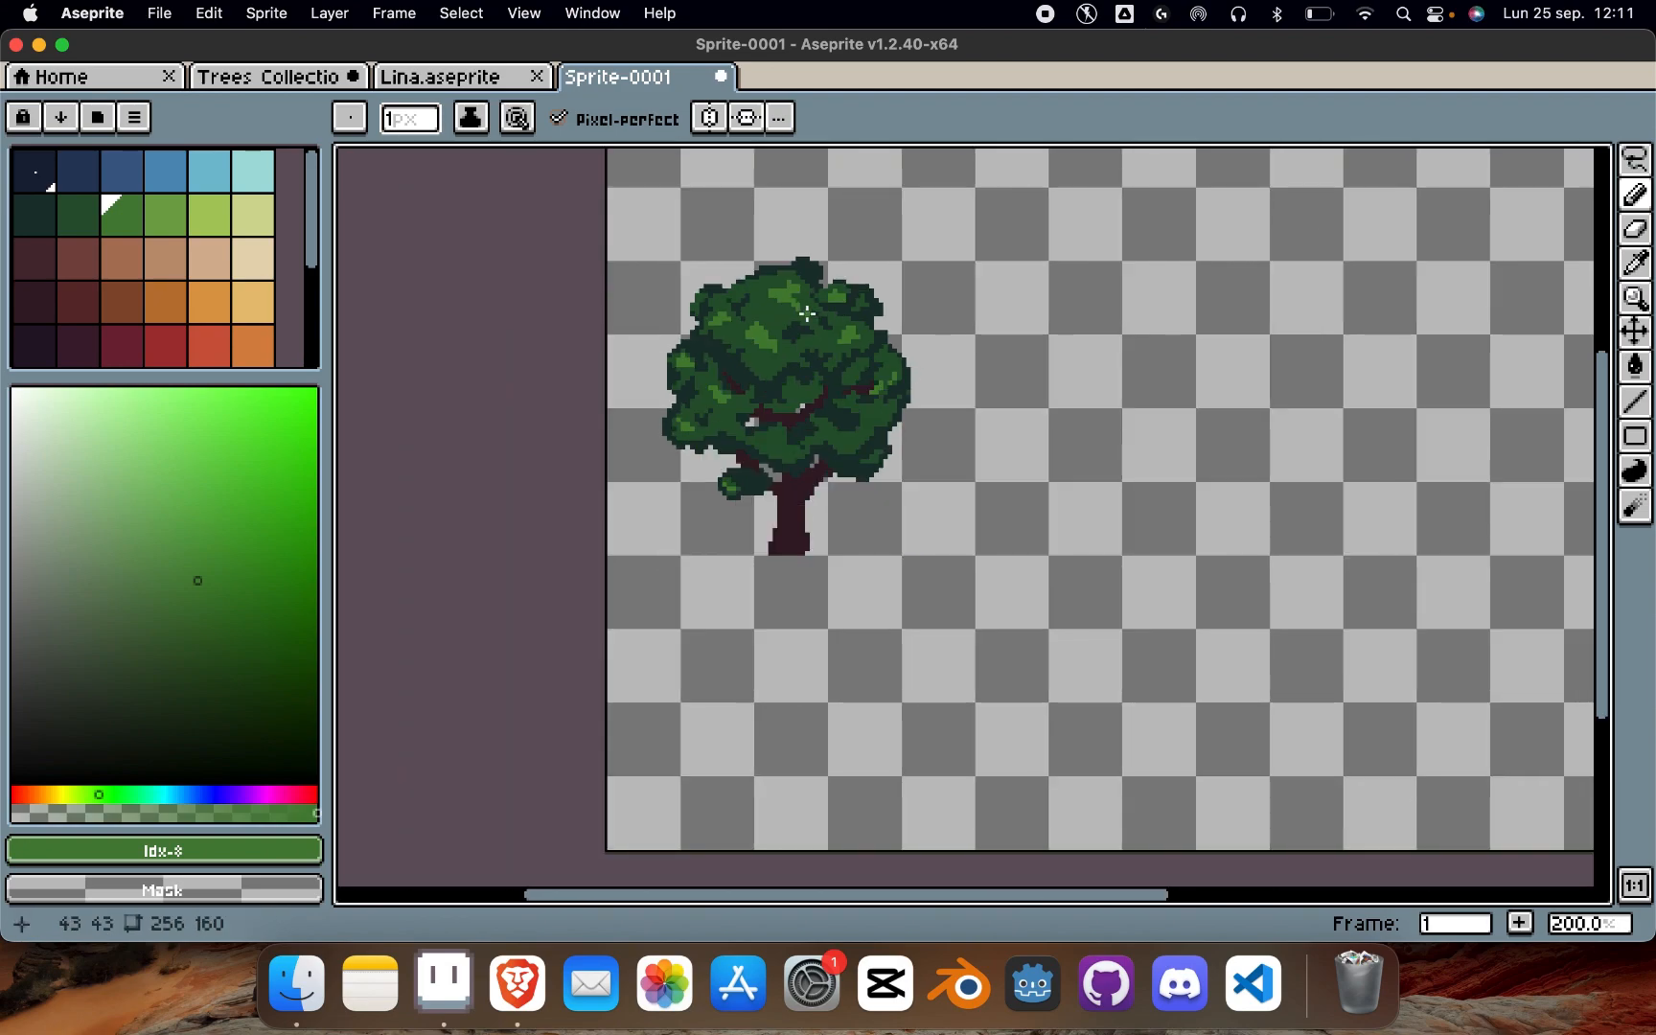
Step: Paint light green (index 8) highlights on the lower right, lower left and lower centre foliage masses
scroll(807, 313, "right", 2)
scroll(807, 313, "down", 1)
scroll(807, 314, "up", 1)
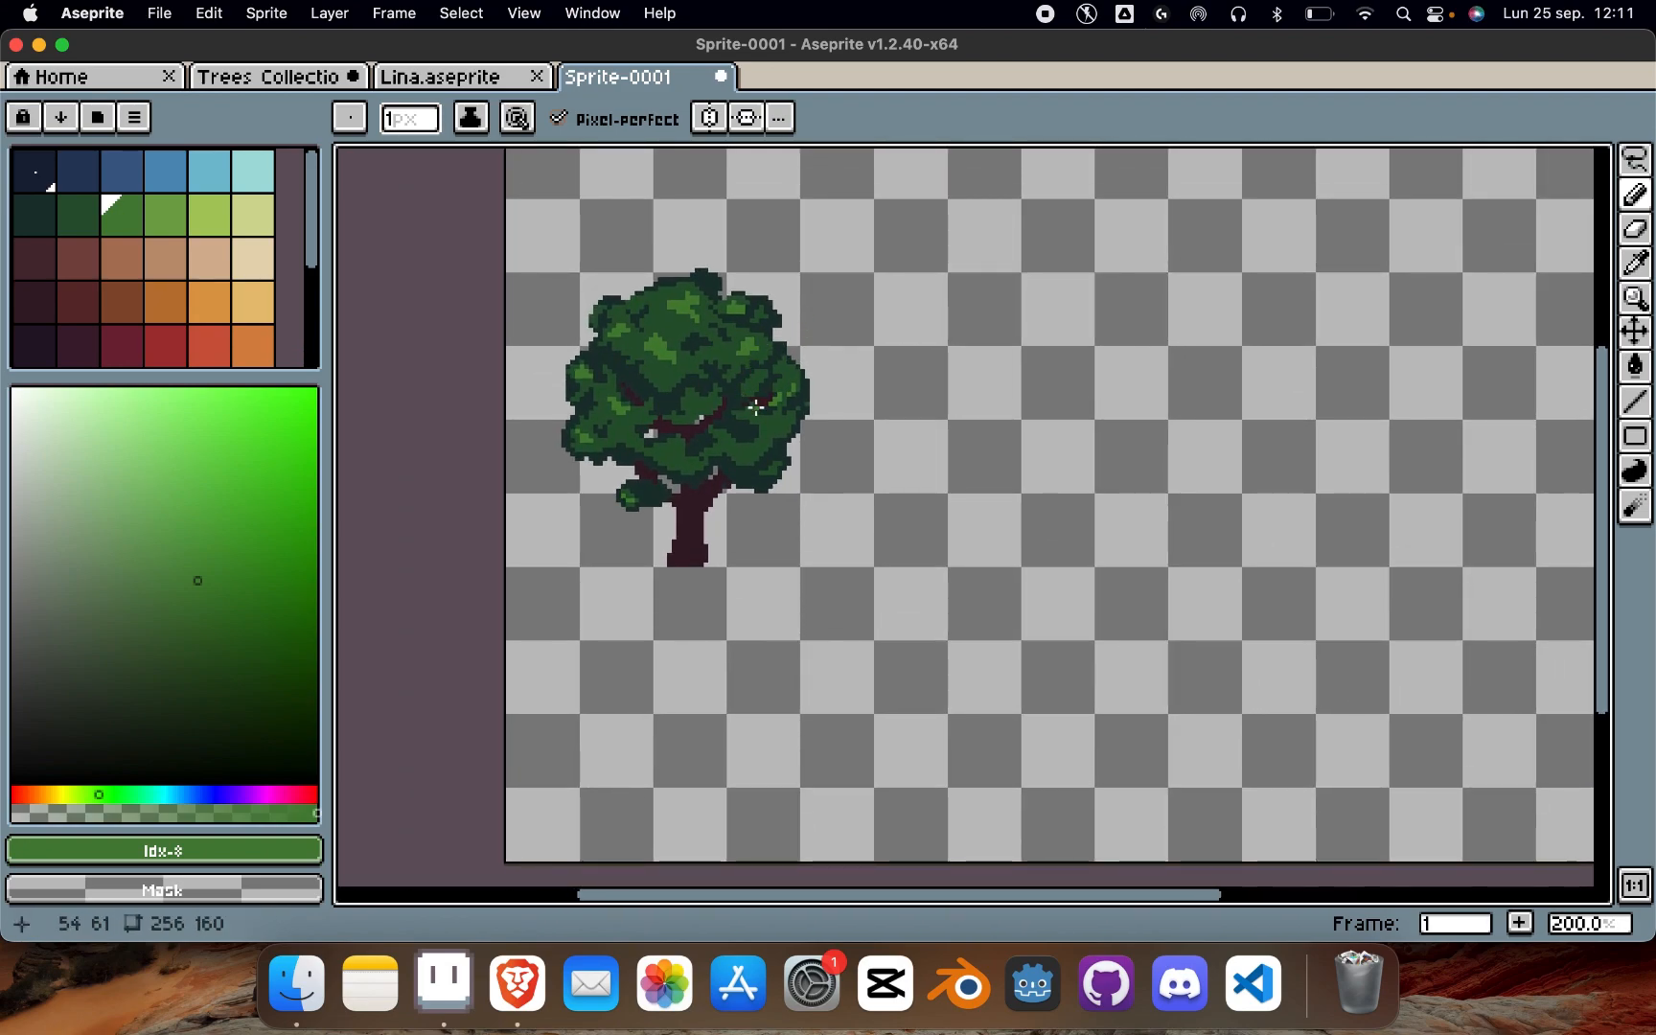
scroll(756, 406, "up", 3)
mouse_move(802, 447)
left_mouse_down()
mouse_move(800, 463)
mouse_move(831, 443)
left_mouse_up()
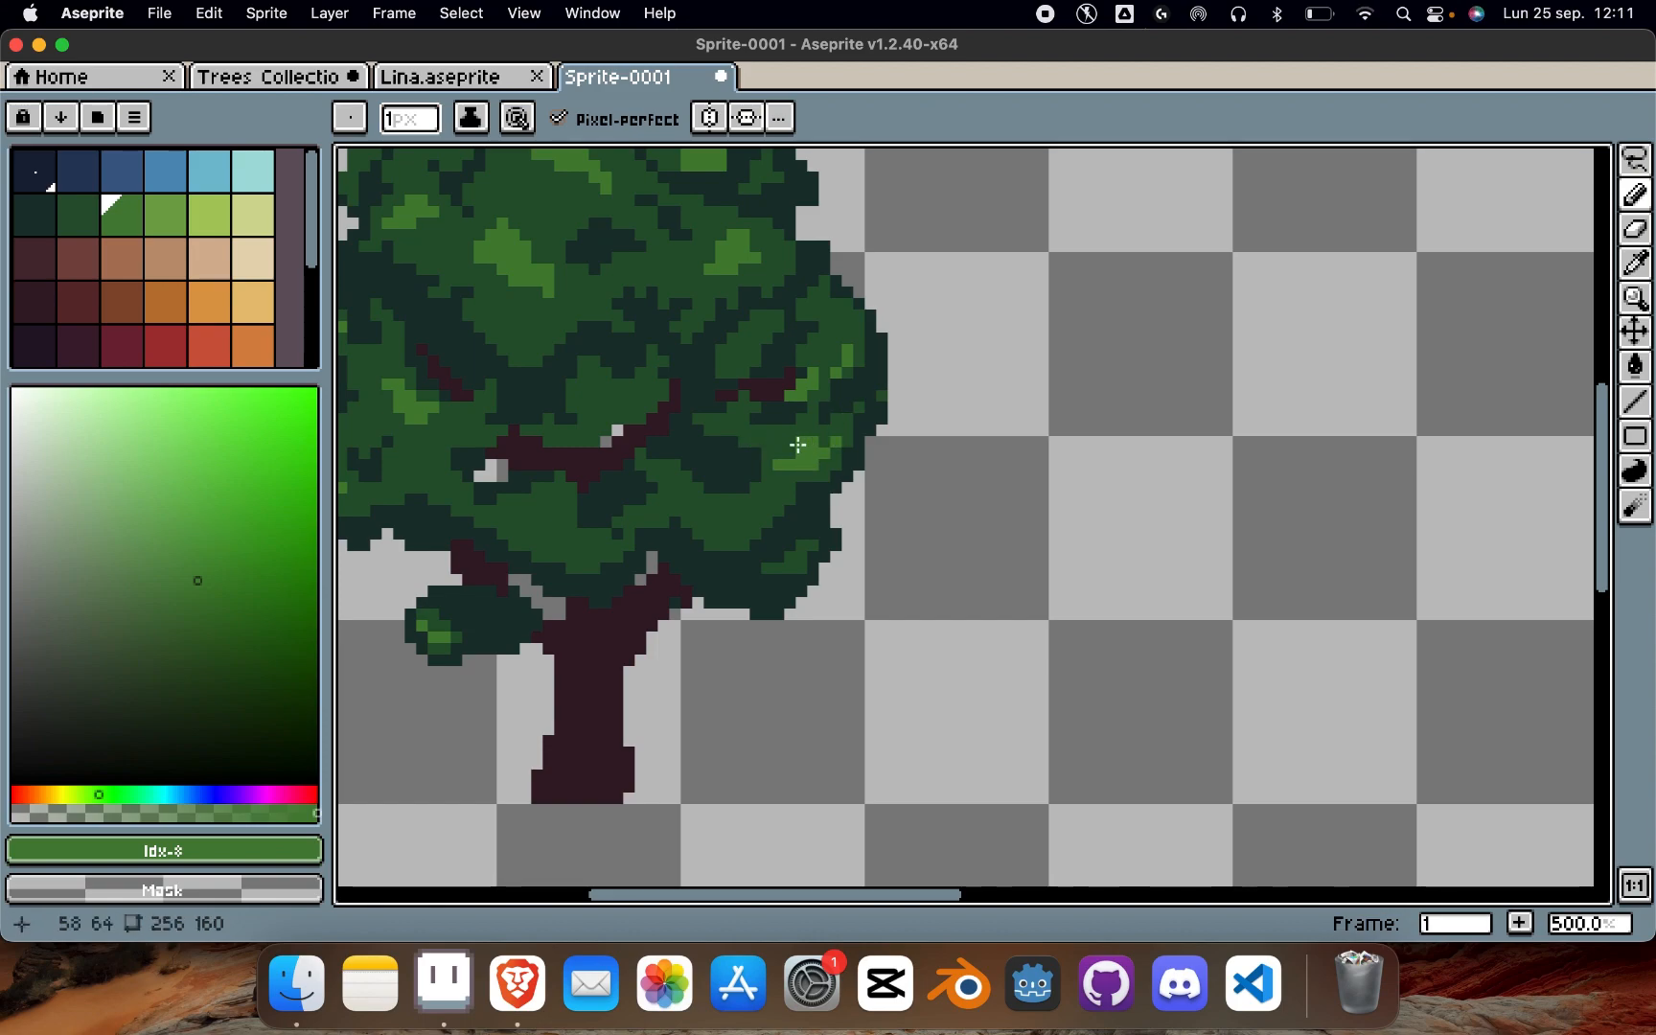
scroll(805, 444, "down", 3)
scroll(513, 421, "up", 2)
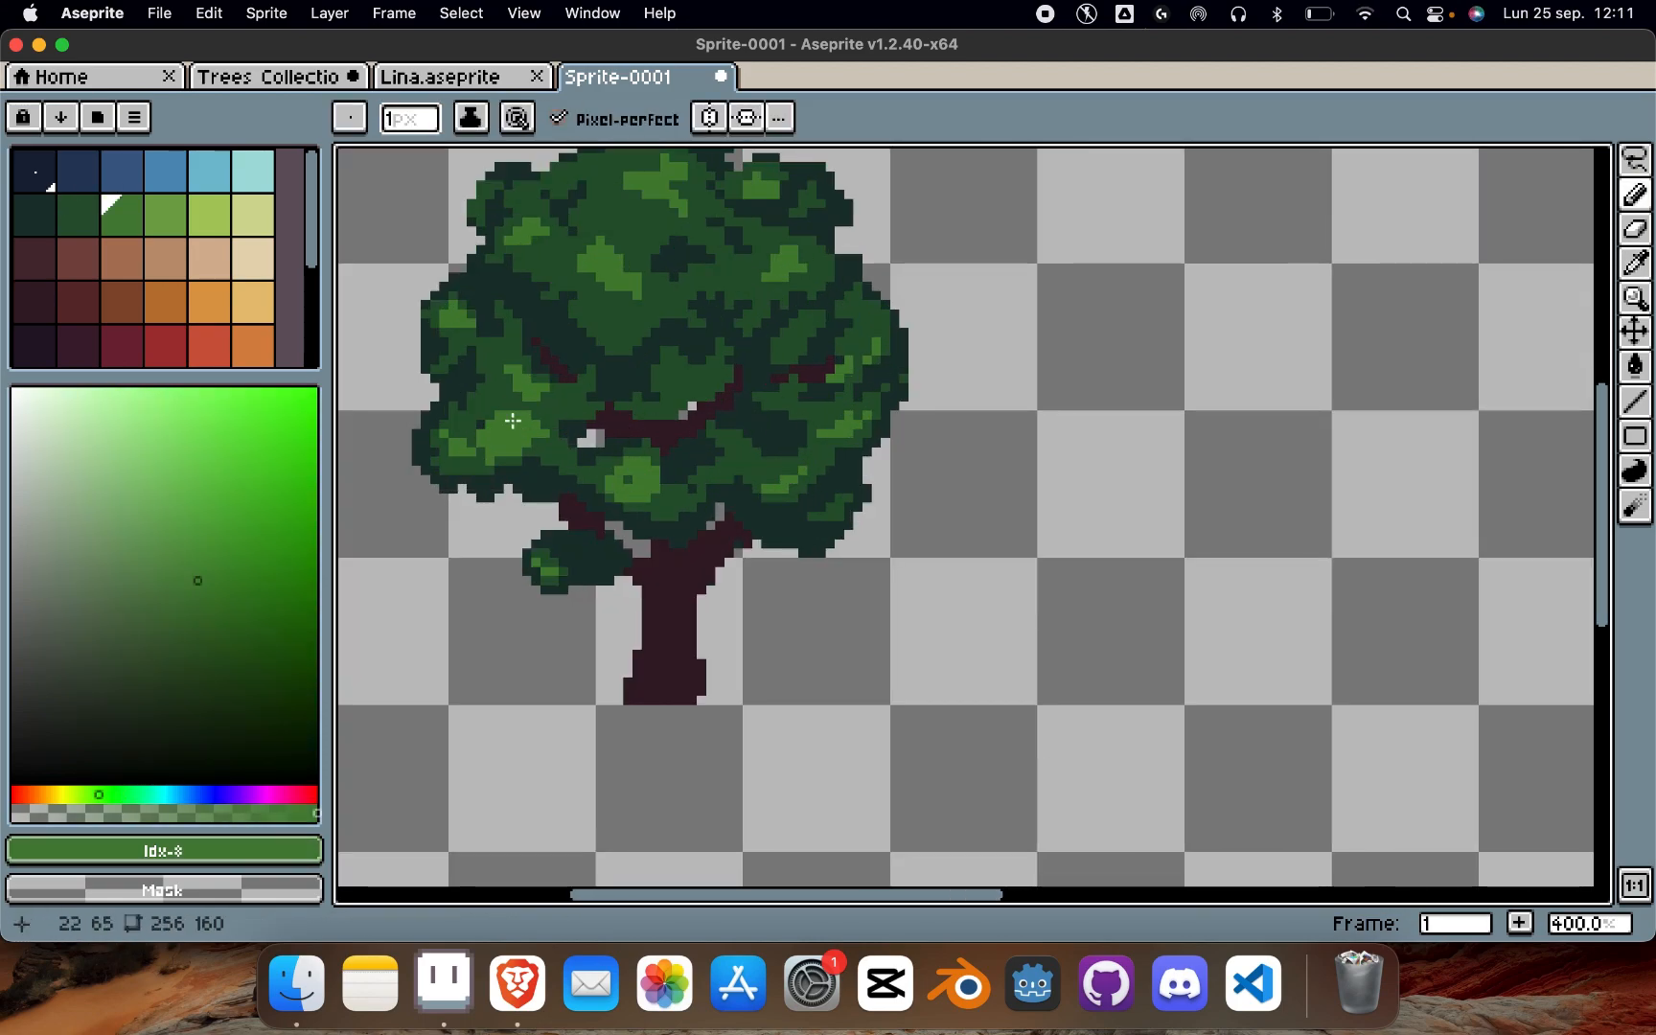
Step: Refine the highlight on the lower centre foliage, and sample mid-green (index 7) from the top mass for touch-ups
scroll(512, 421, "left", 2)
scroll(513, 421, "down", 1)
left_click(732, 472, "alt")
left_click(740, 474, "alt")
left_click(738, 477)
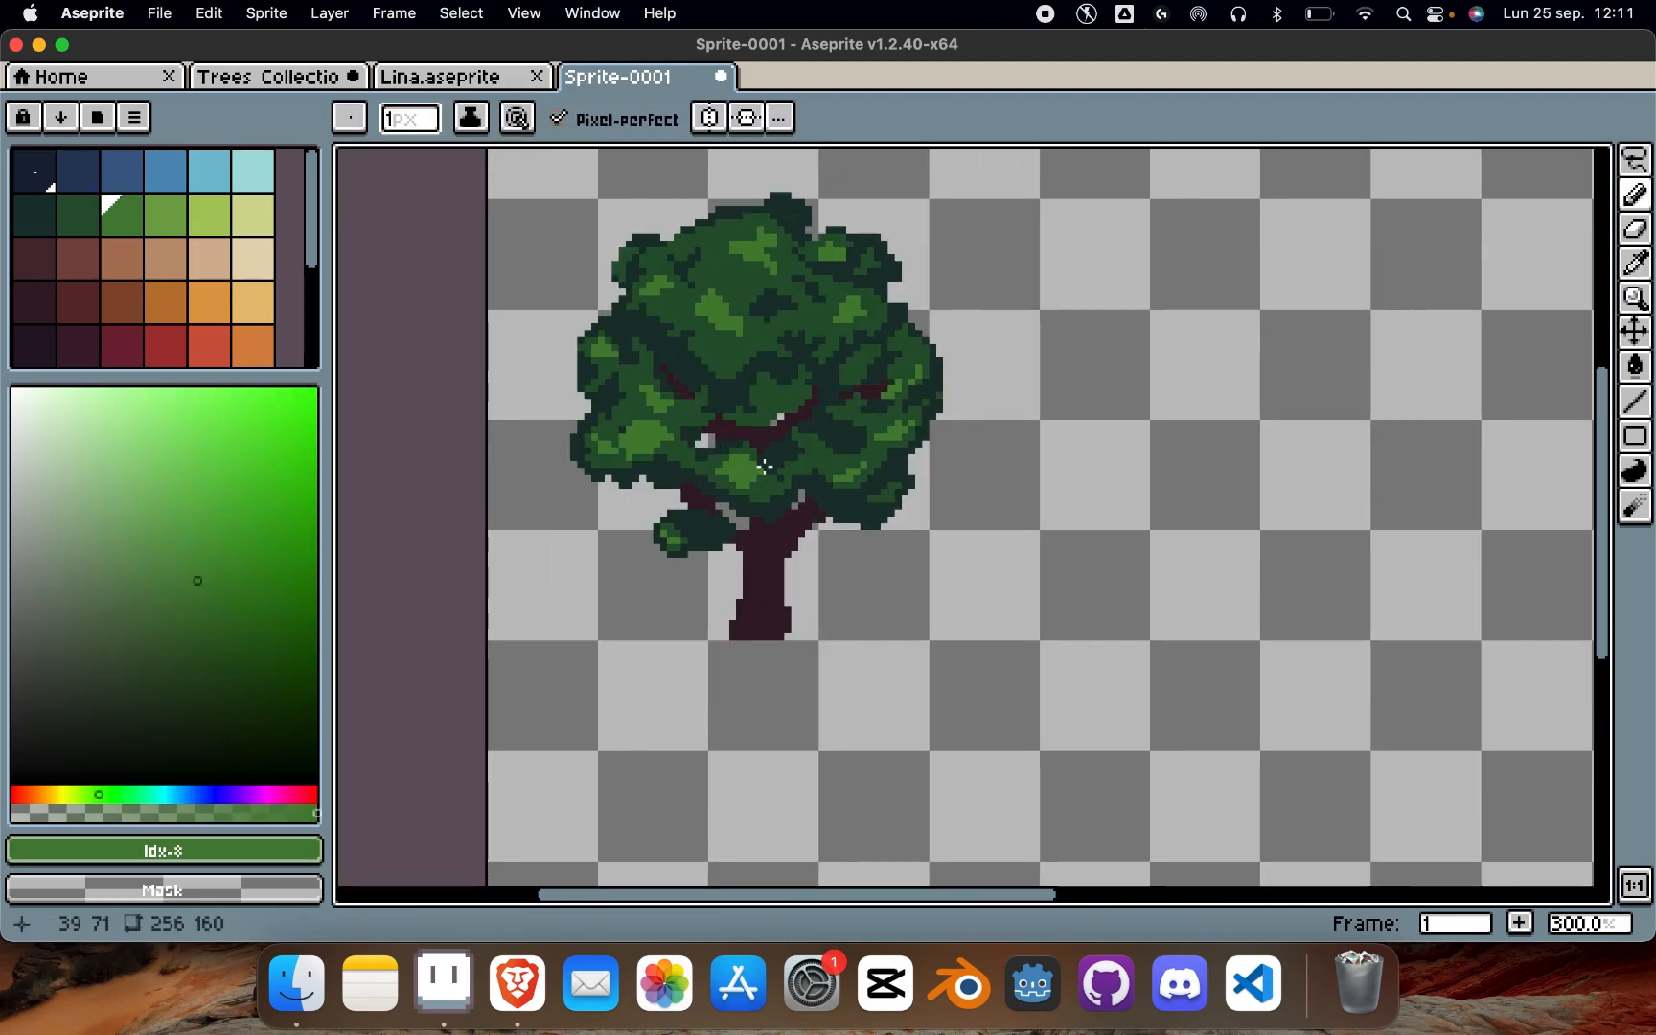
scroll(910, 374, "up", 1)
left_click(786, 393, "alt")
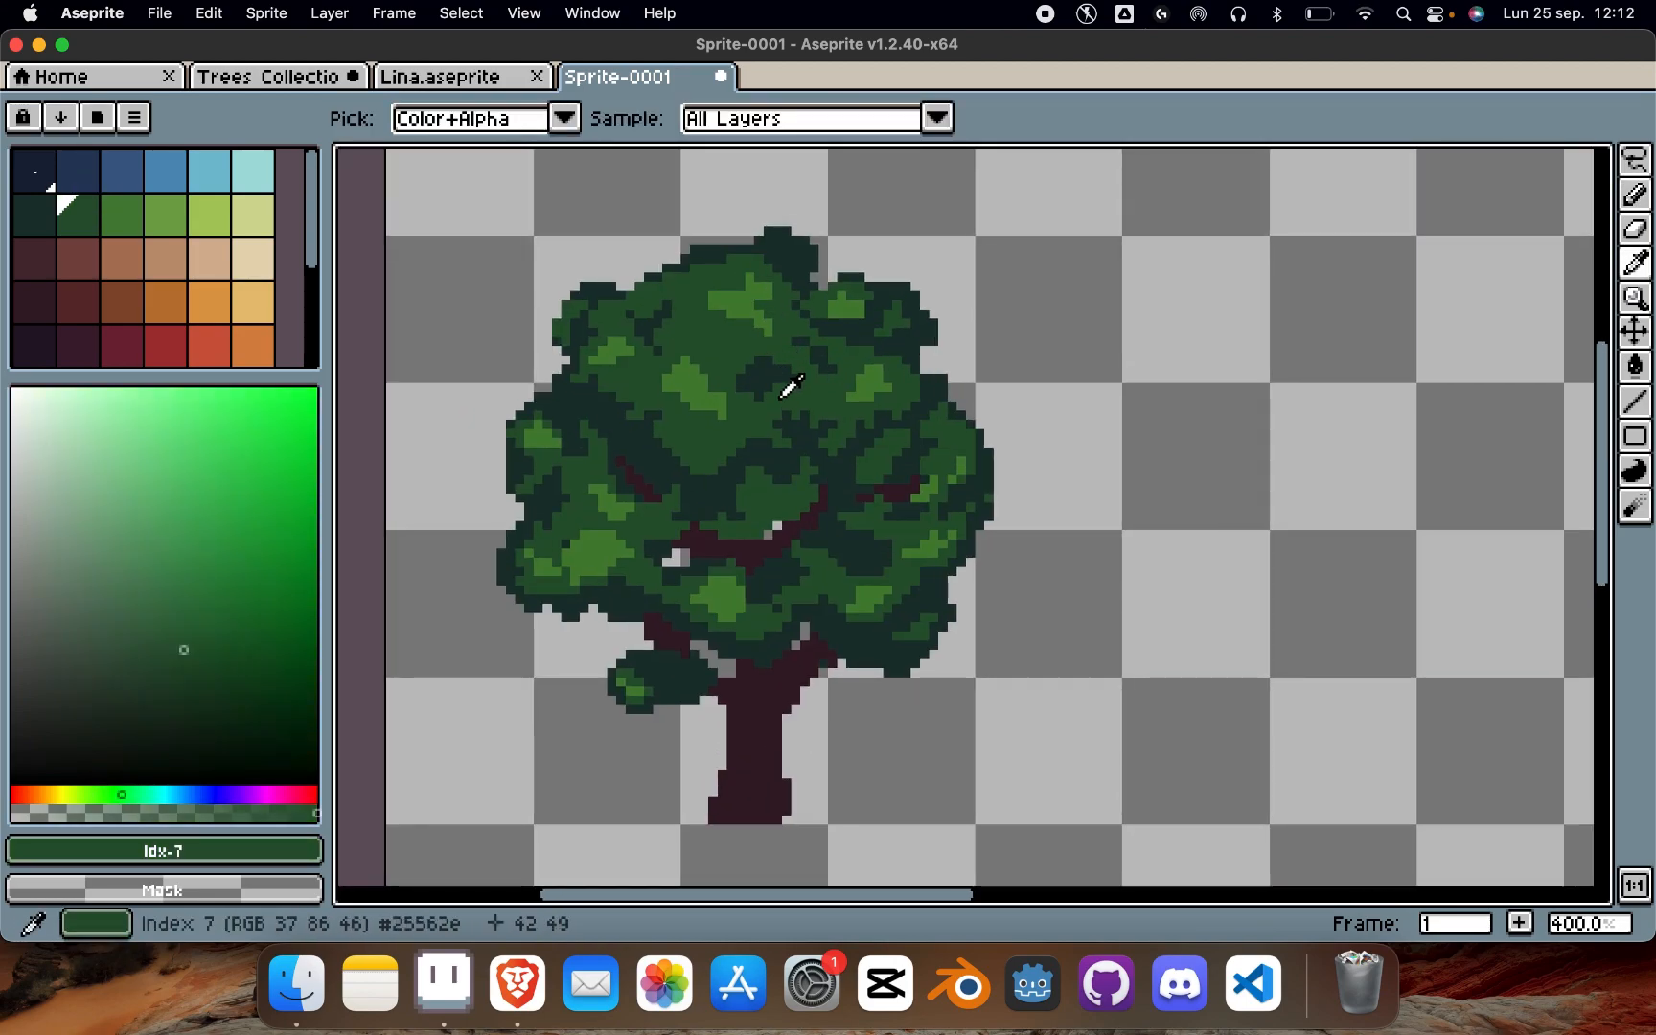
scroll(759, 327, "down", 1)
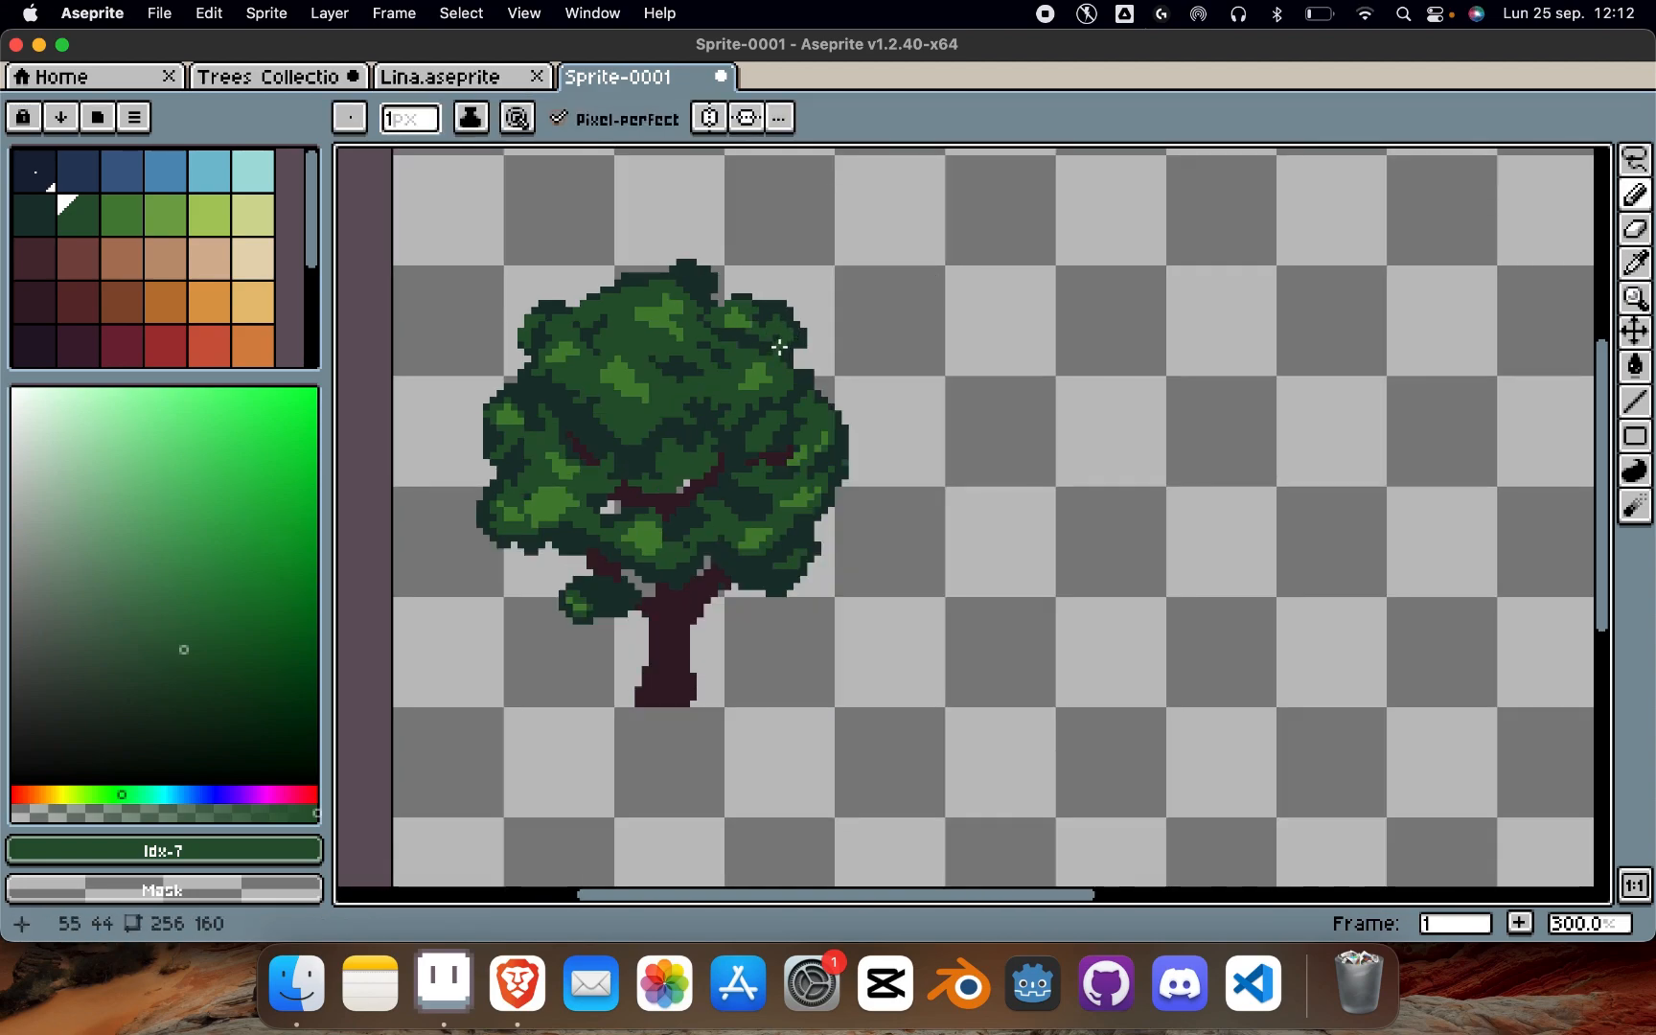
scroll(891, 318, "down", 2)
scroll(890, 317, "up", 2)
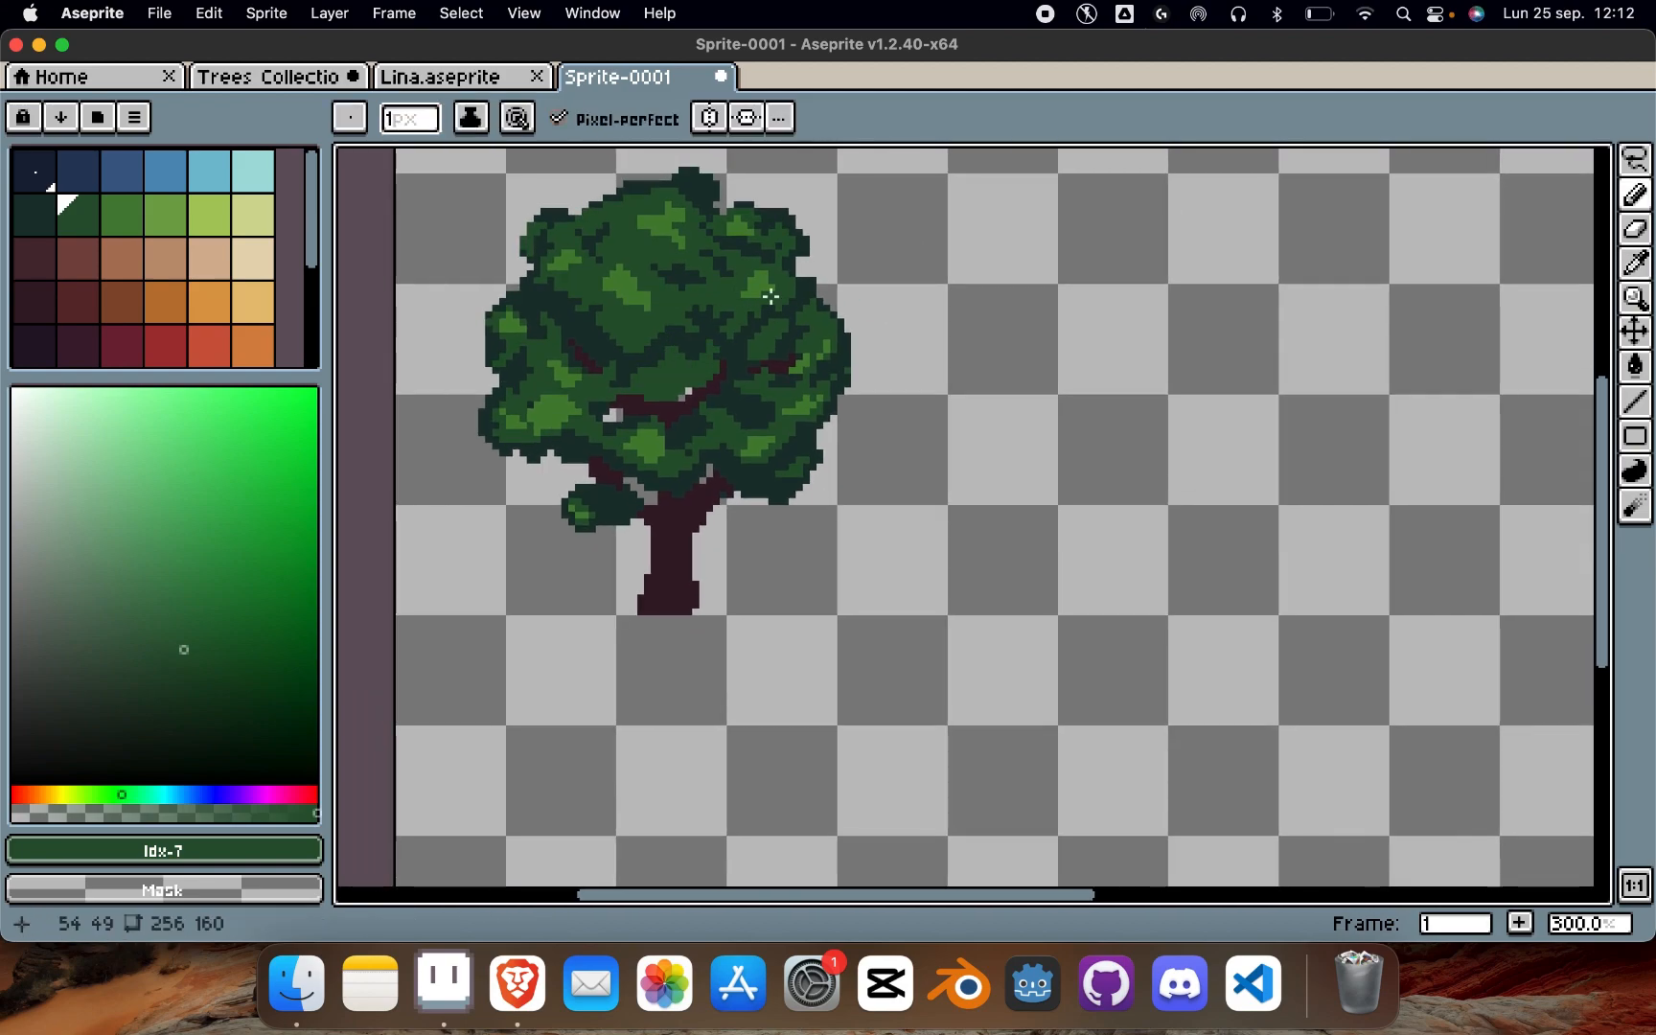
scroll(697, 396, "up", 2)
scroll(696, 396, "right", 1)
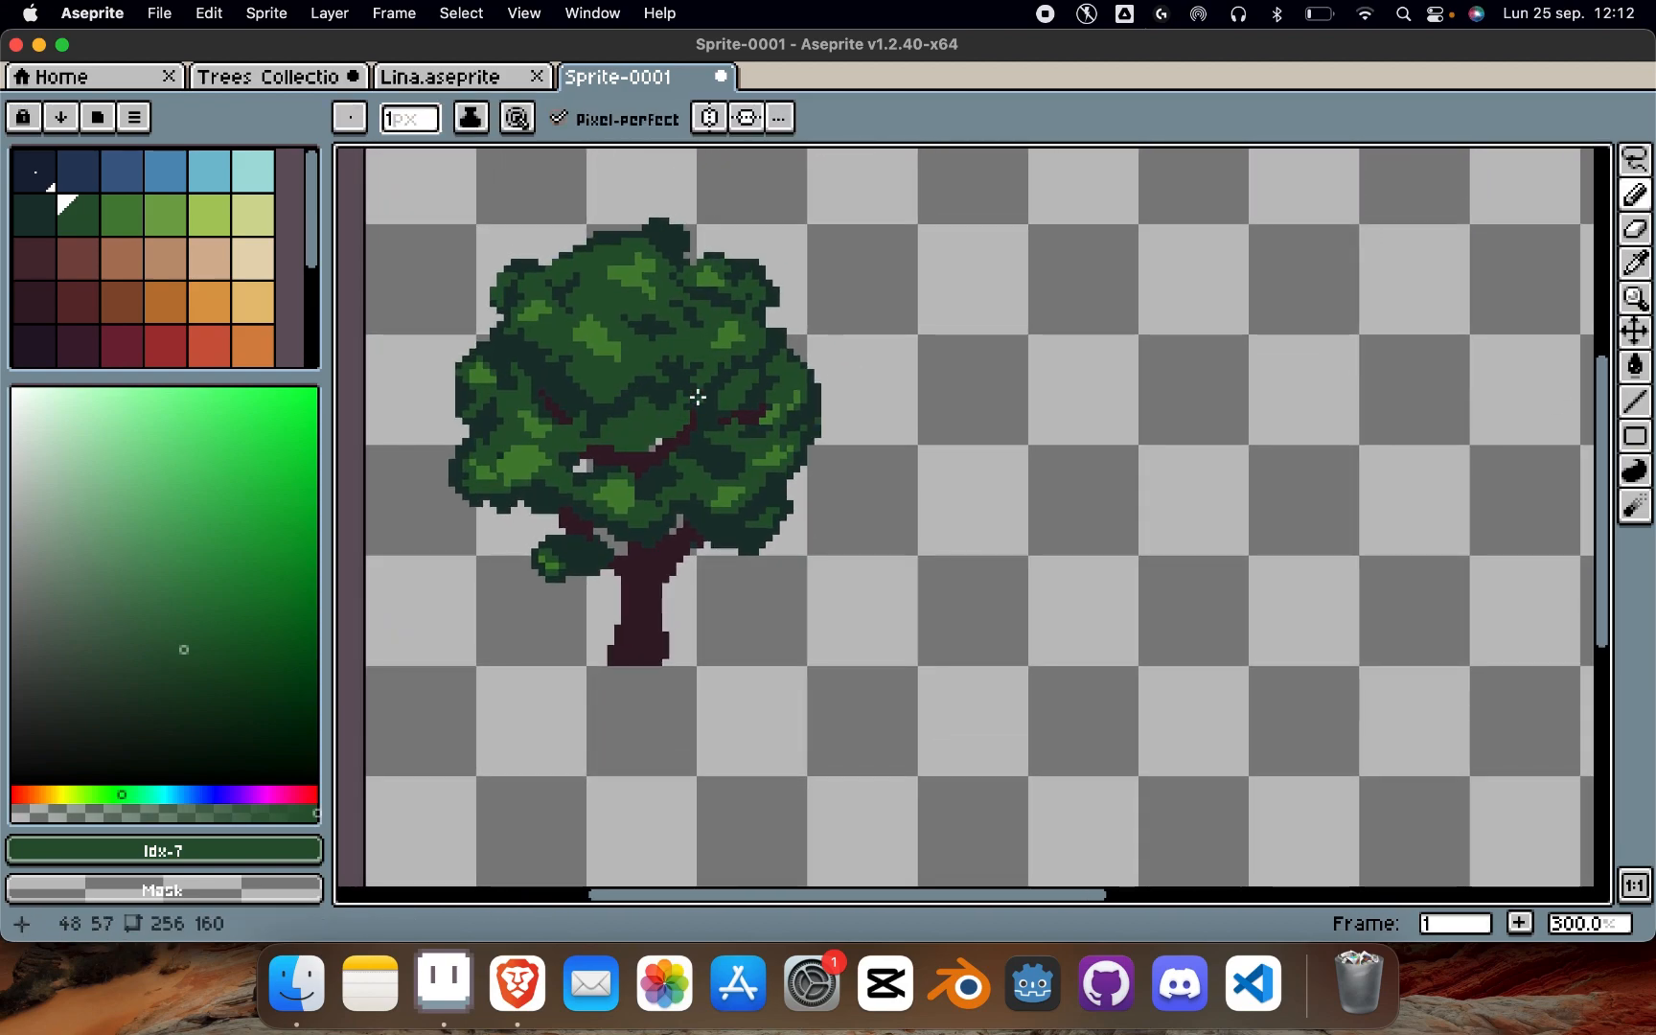
Step: Copy the character from Lina.aseprite and paste it into Sprite-0001
left_click(488, 77)
left_click(623, 79)
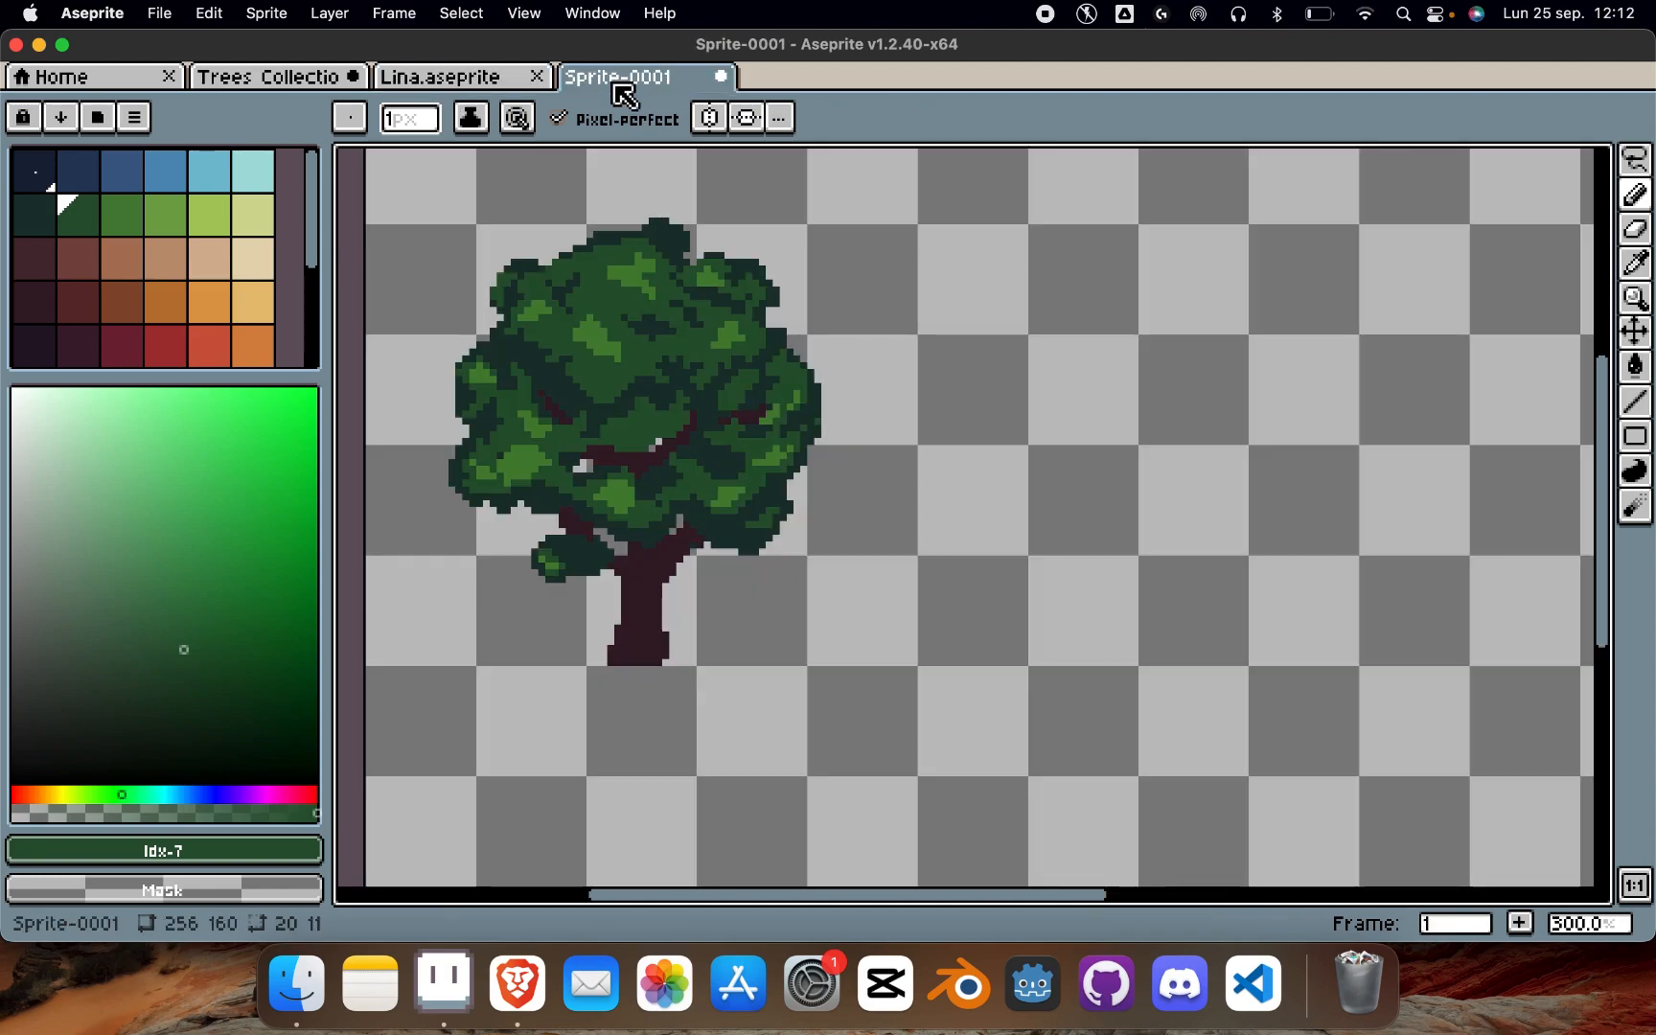
scroll(974, 382, "right", 1)
key("super+v")
Step: Move the pasted character to 64, 48 beside the tree, level with the trunk base, and flip it horizontally
key("shift+Down")
key("shift+Down")
key("shift+Down")
key("shift+Down")
key("shift+Up")
key("shift+Right")
key("shift+Right")
key("shift+Right")
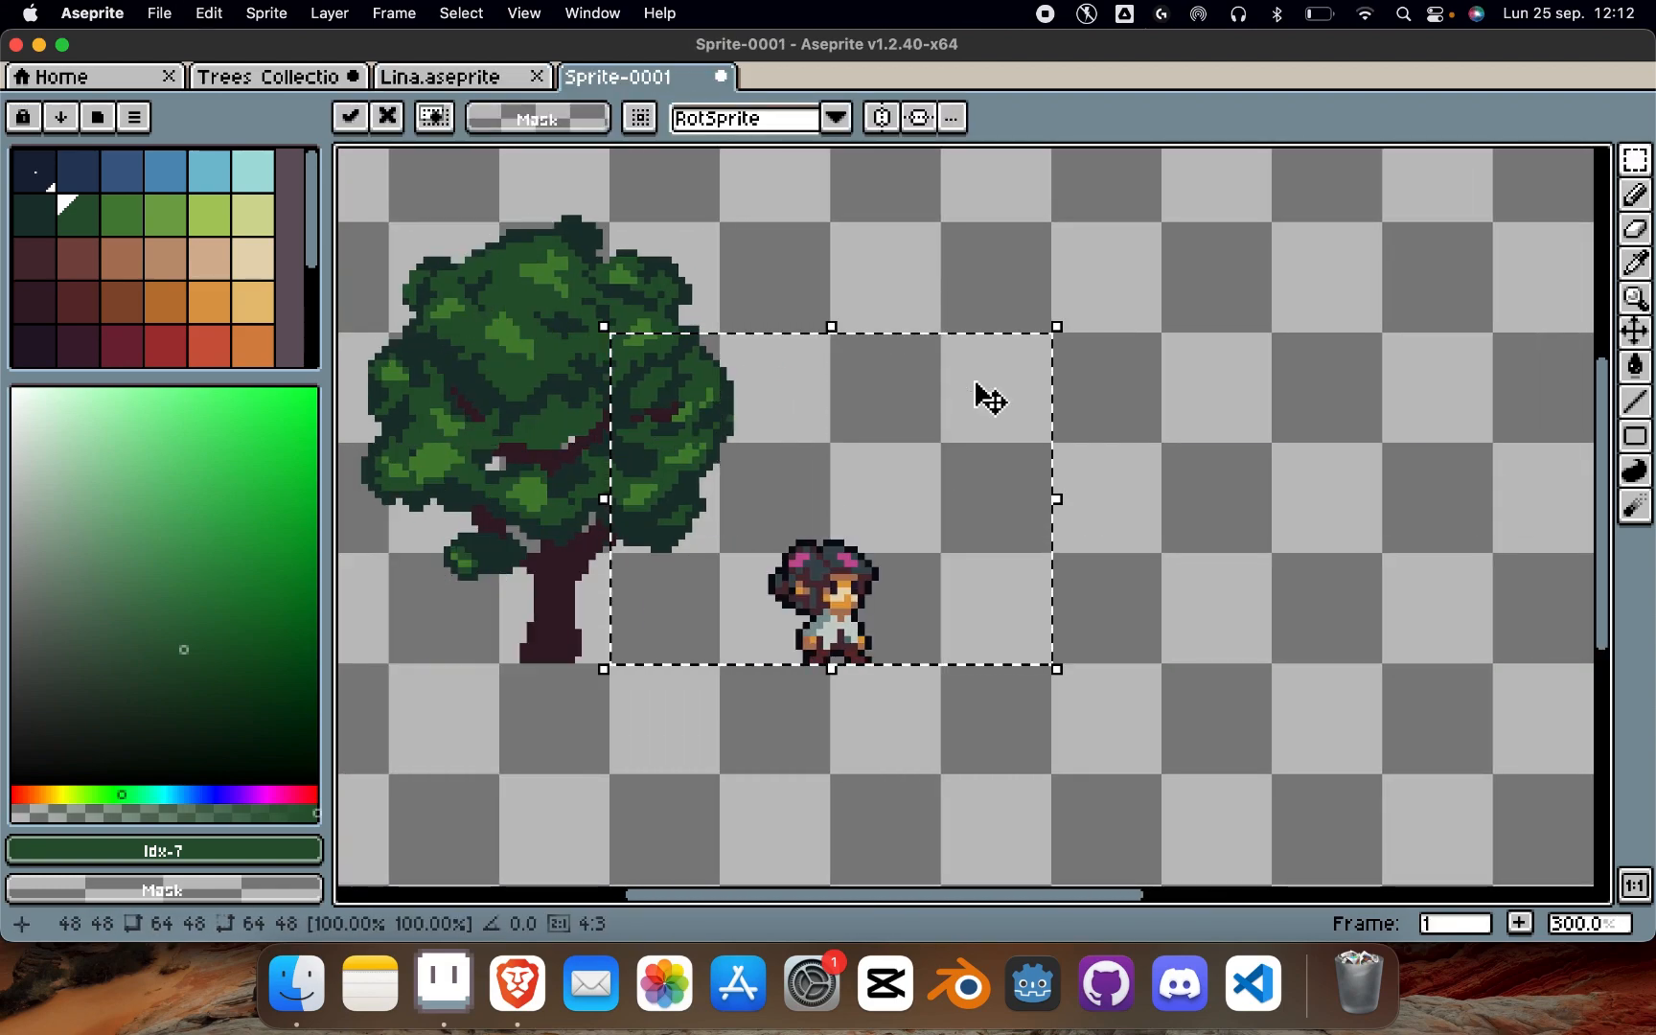
key("shift+Right")
key("shift+h")
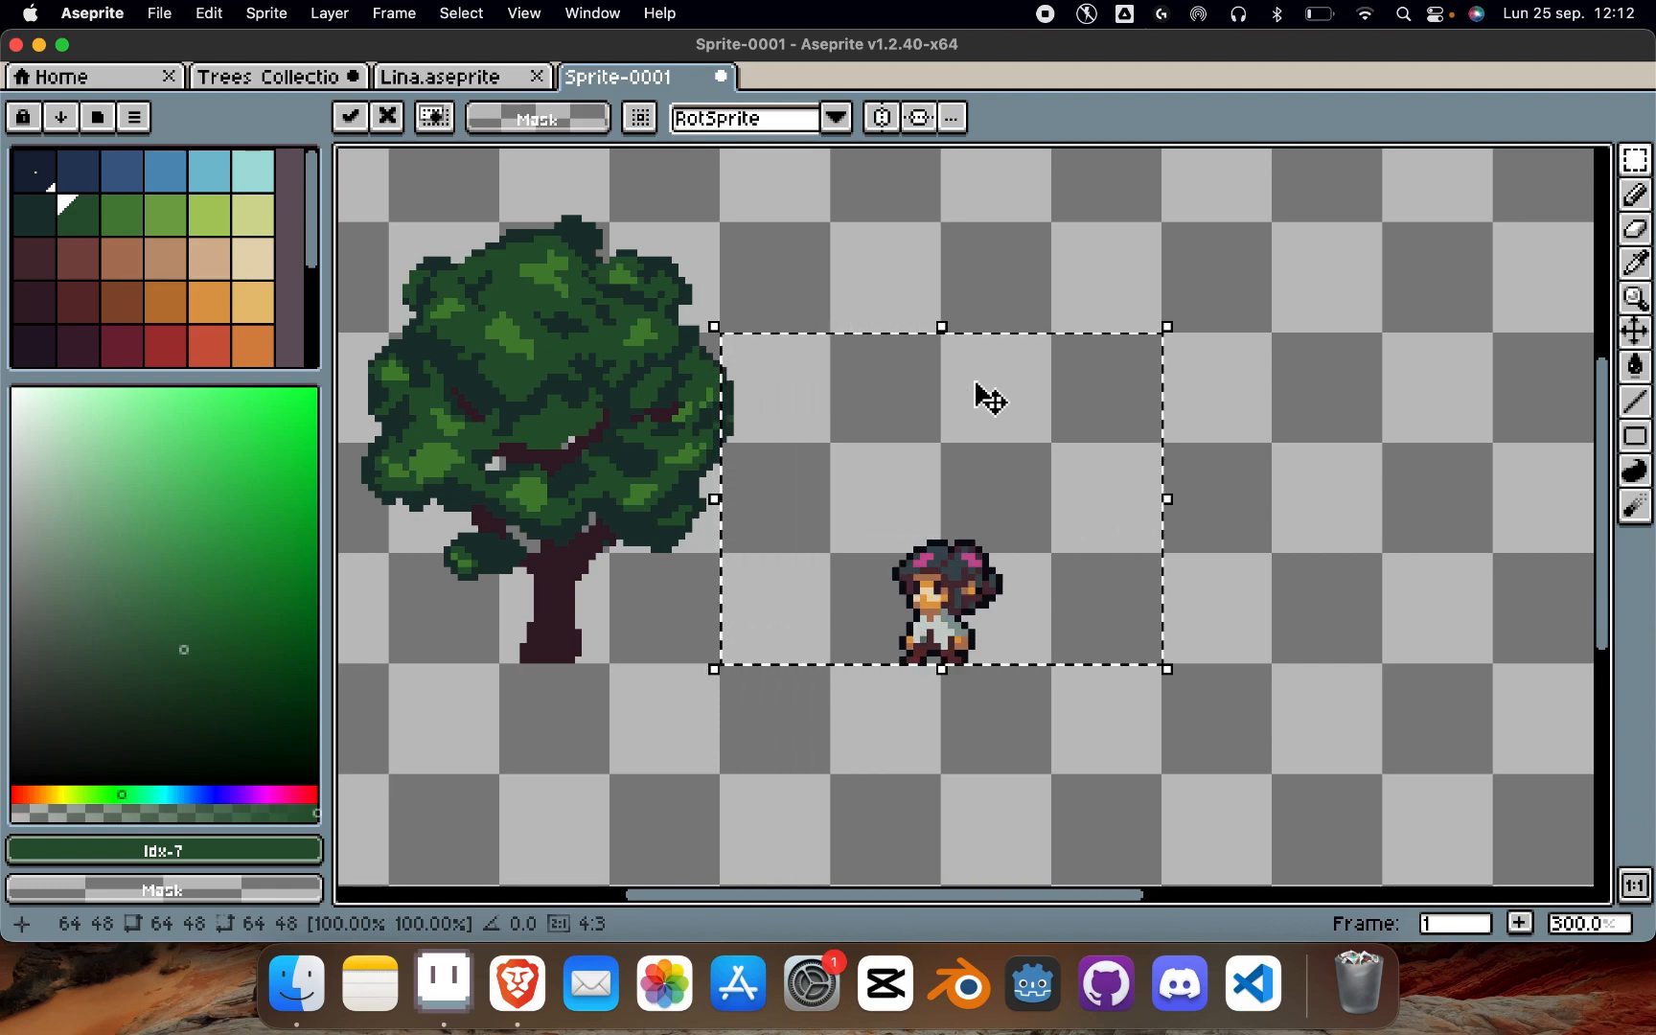
key("super+d")
scroll(921, 358, "down", 1)
scroll(920, 358, "up", 1)
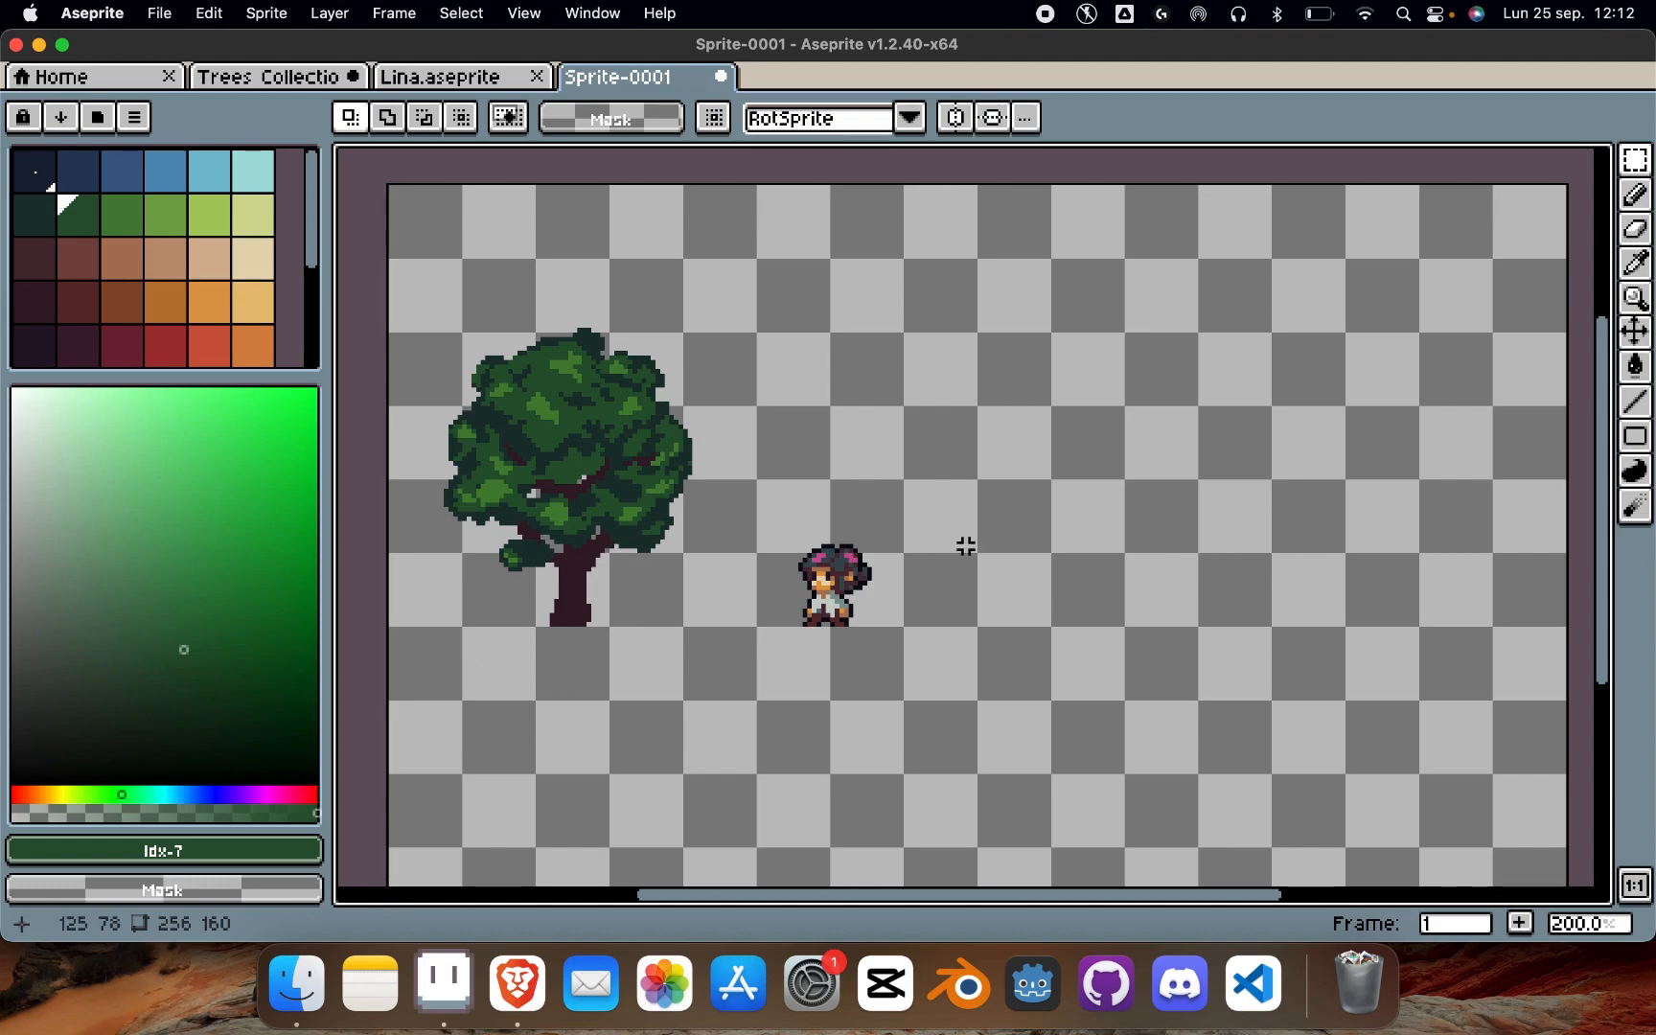
Step: Rename Layer 2 to Lina, paste the character onto it and hide that layer
key("Tab")
double_click(505, 775)
type("L")
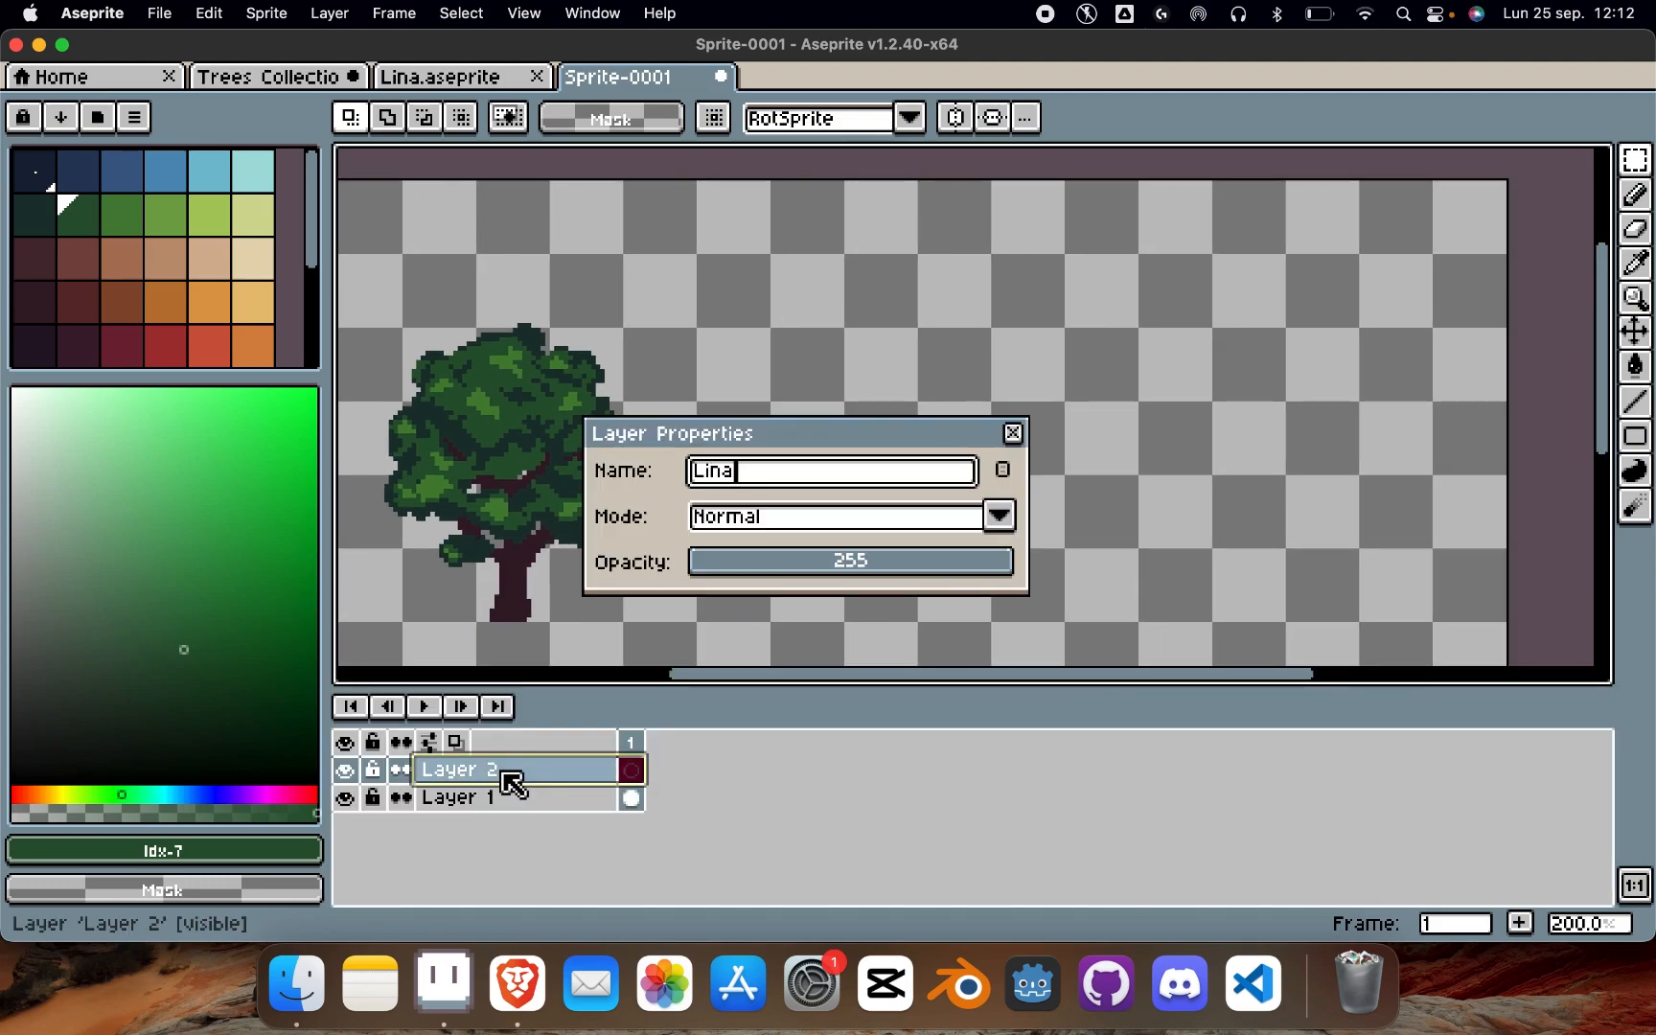
type("ina")
key("Return")
key("super+v")
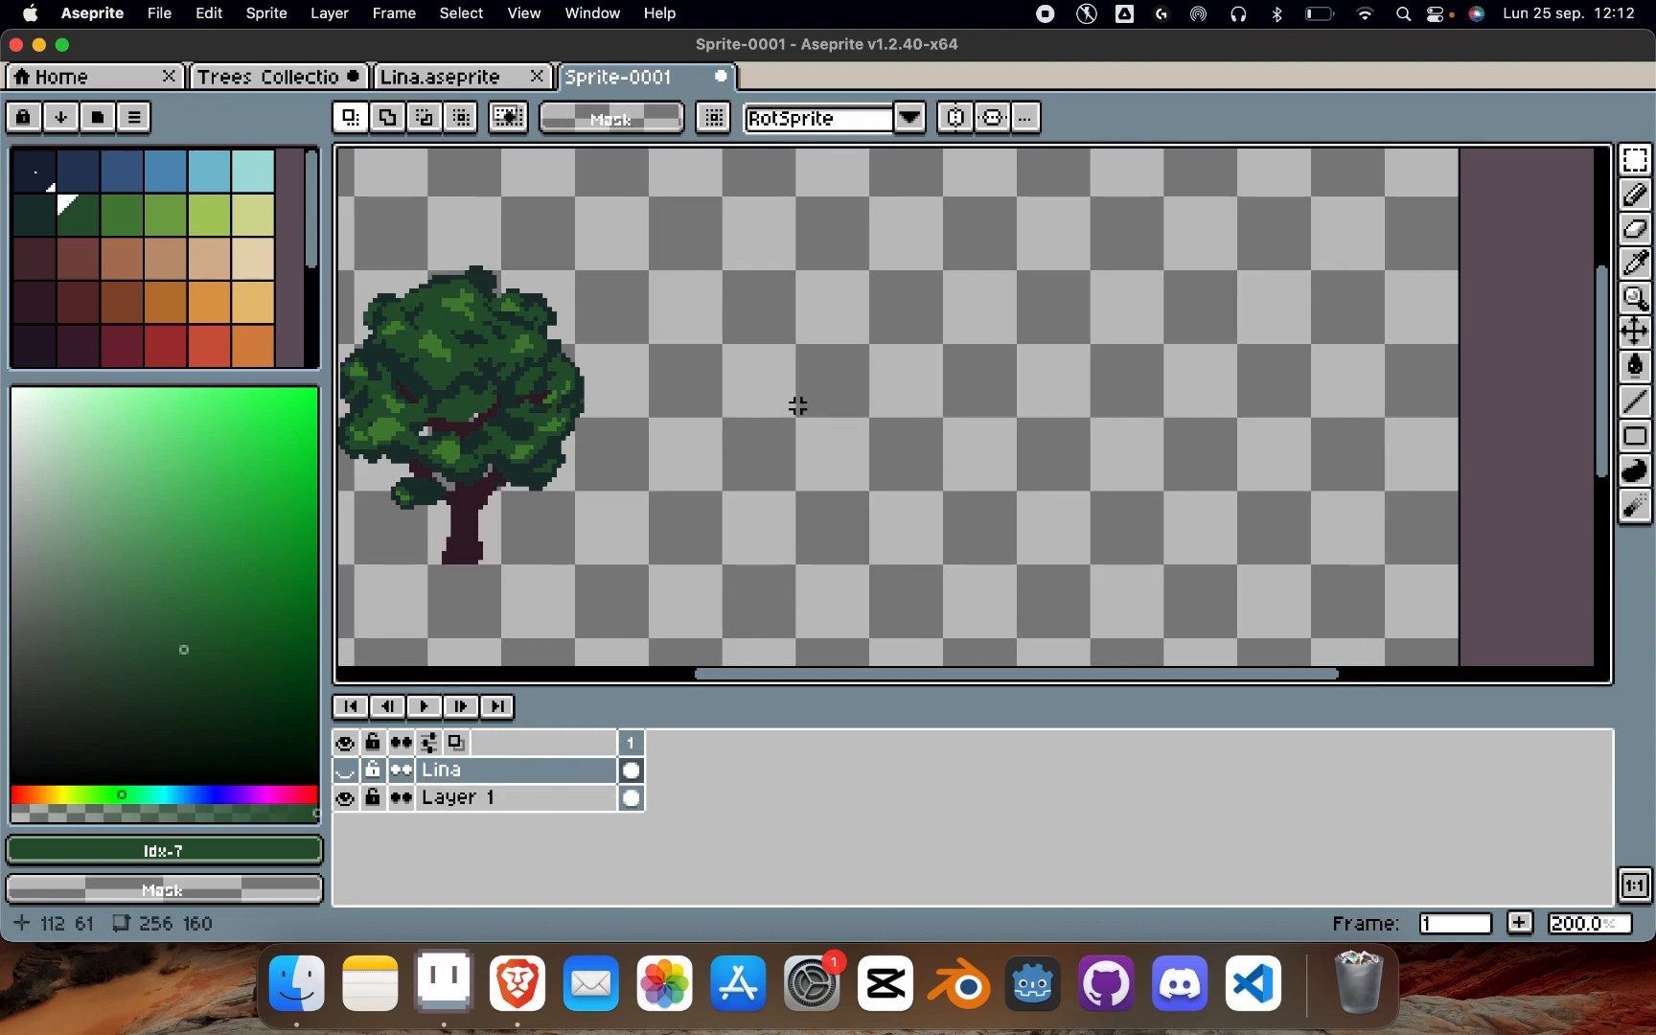
Step: On Layer 1, widen the trunk base into spreading roots with the sampled dark brown (index 18)
scroll(733, 409, "left", 1)
scroll(733, 409, "up", 1)
scroll(733, 409, "left", 1)
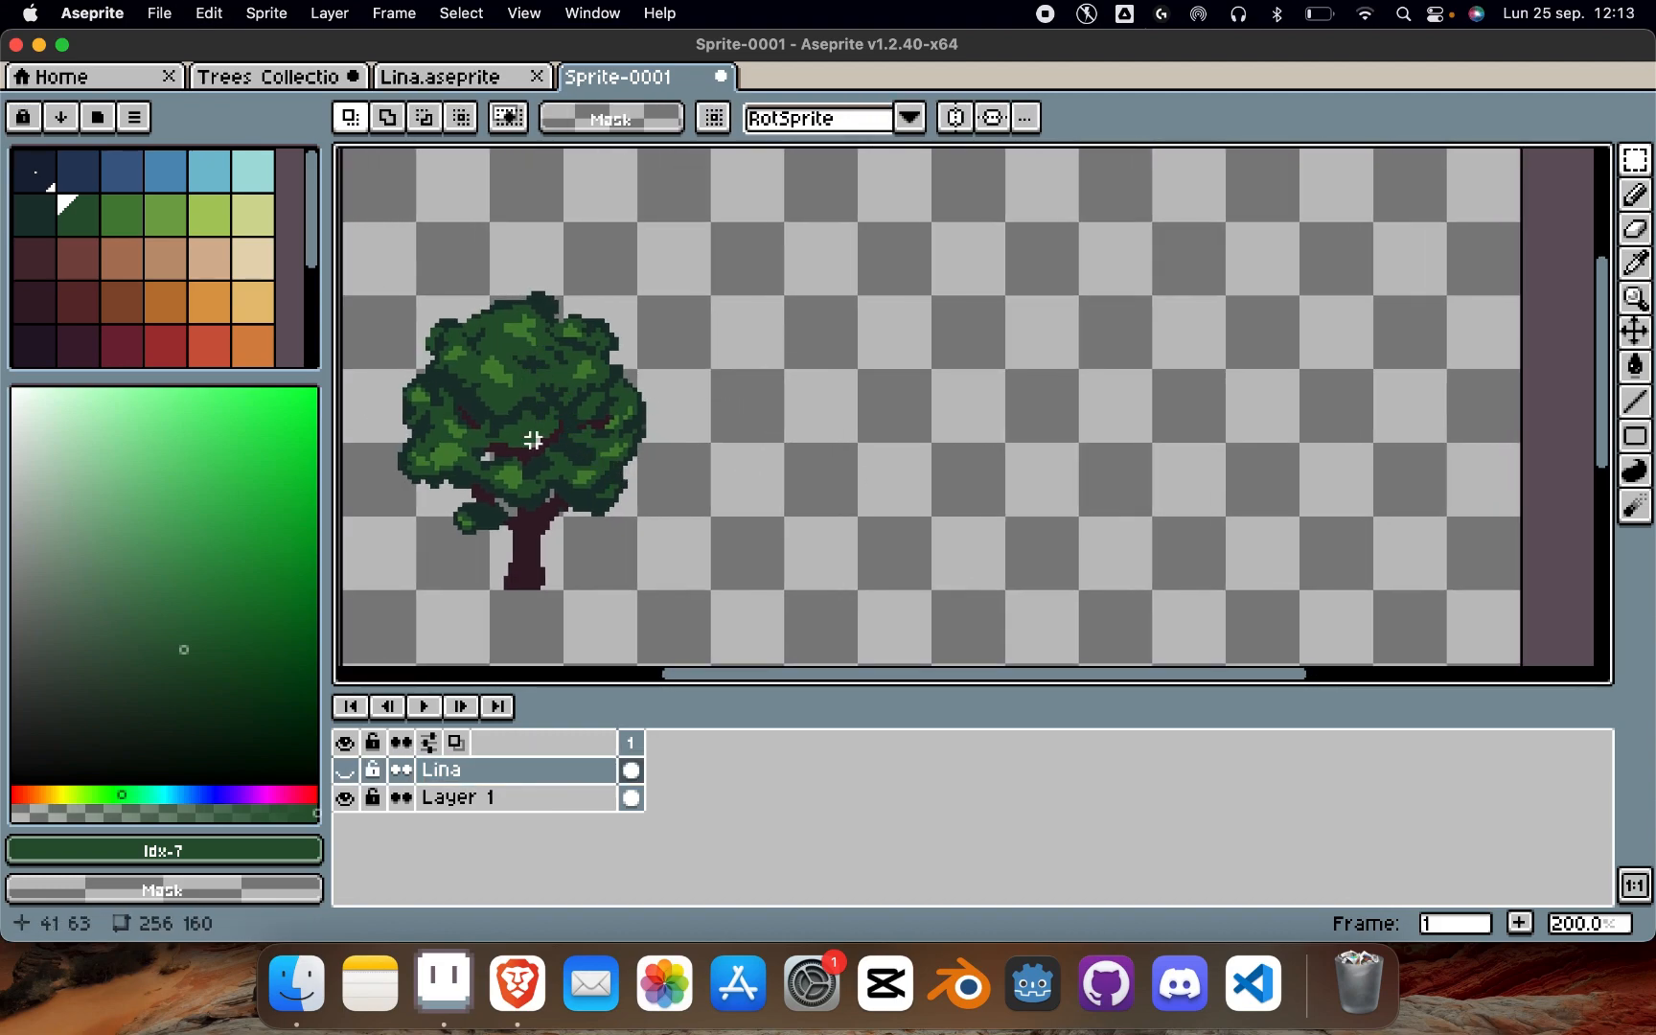
scroll(598, 522, "up", 1)
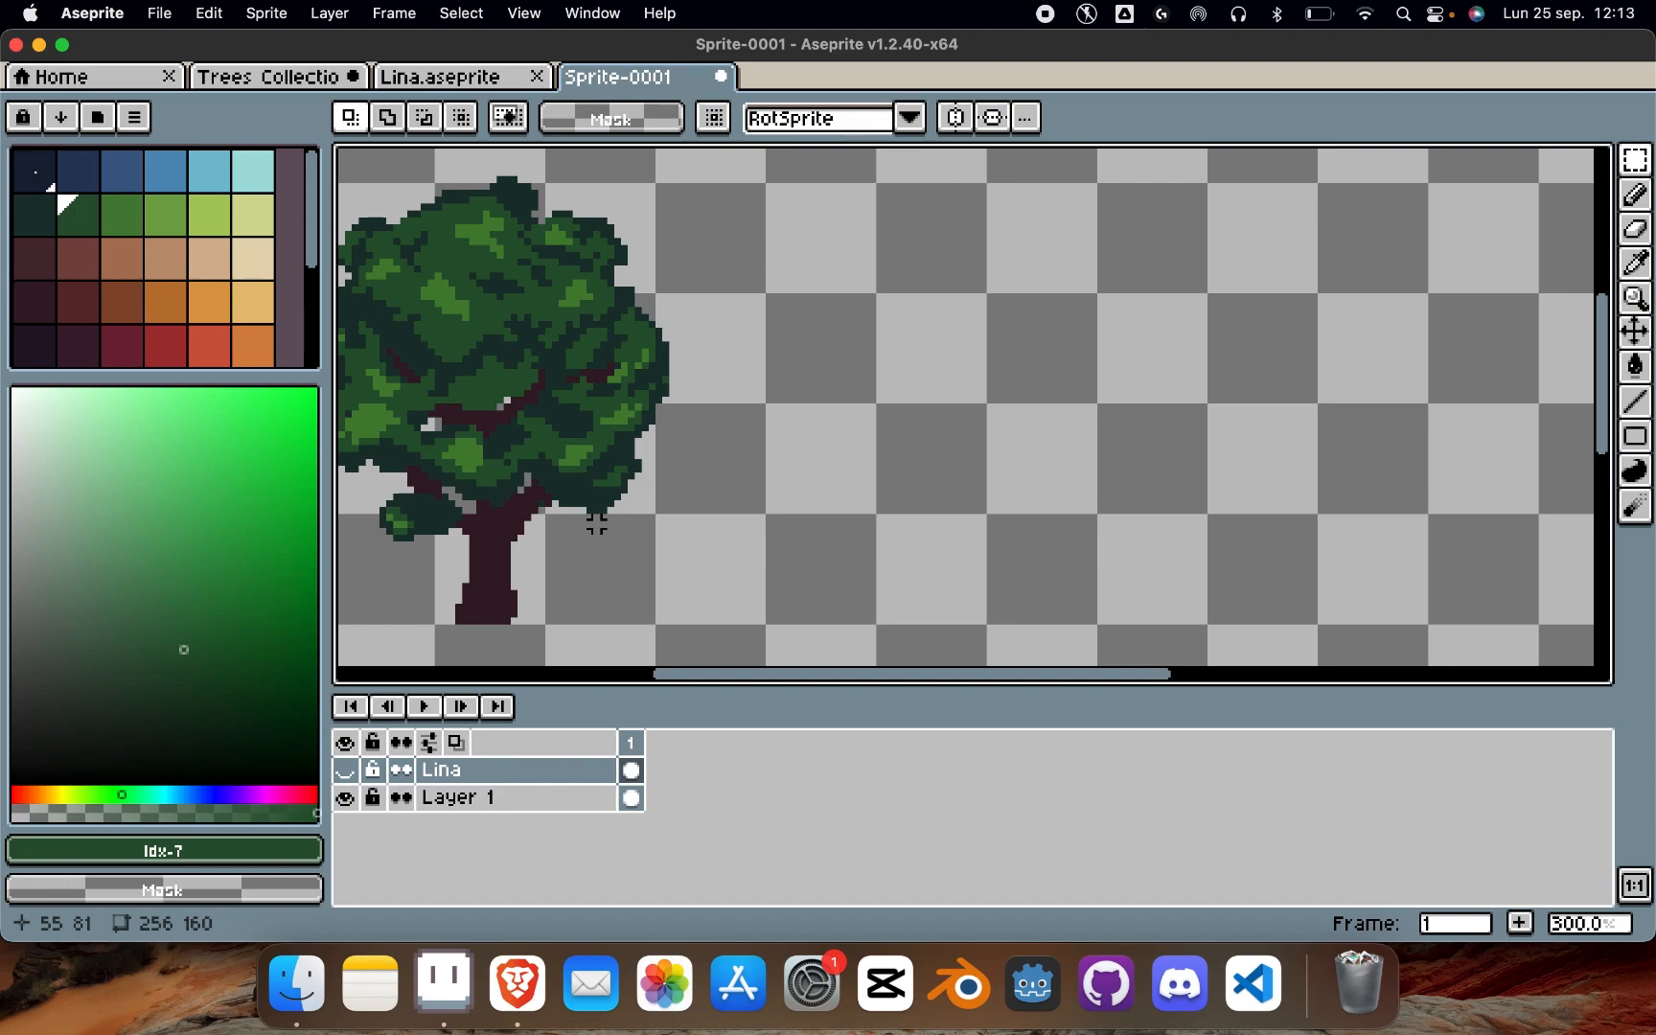
scroll(596, 523, "up", 4)
key("i")
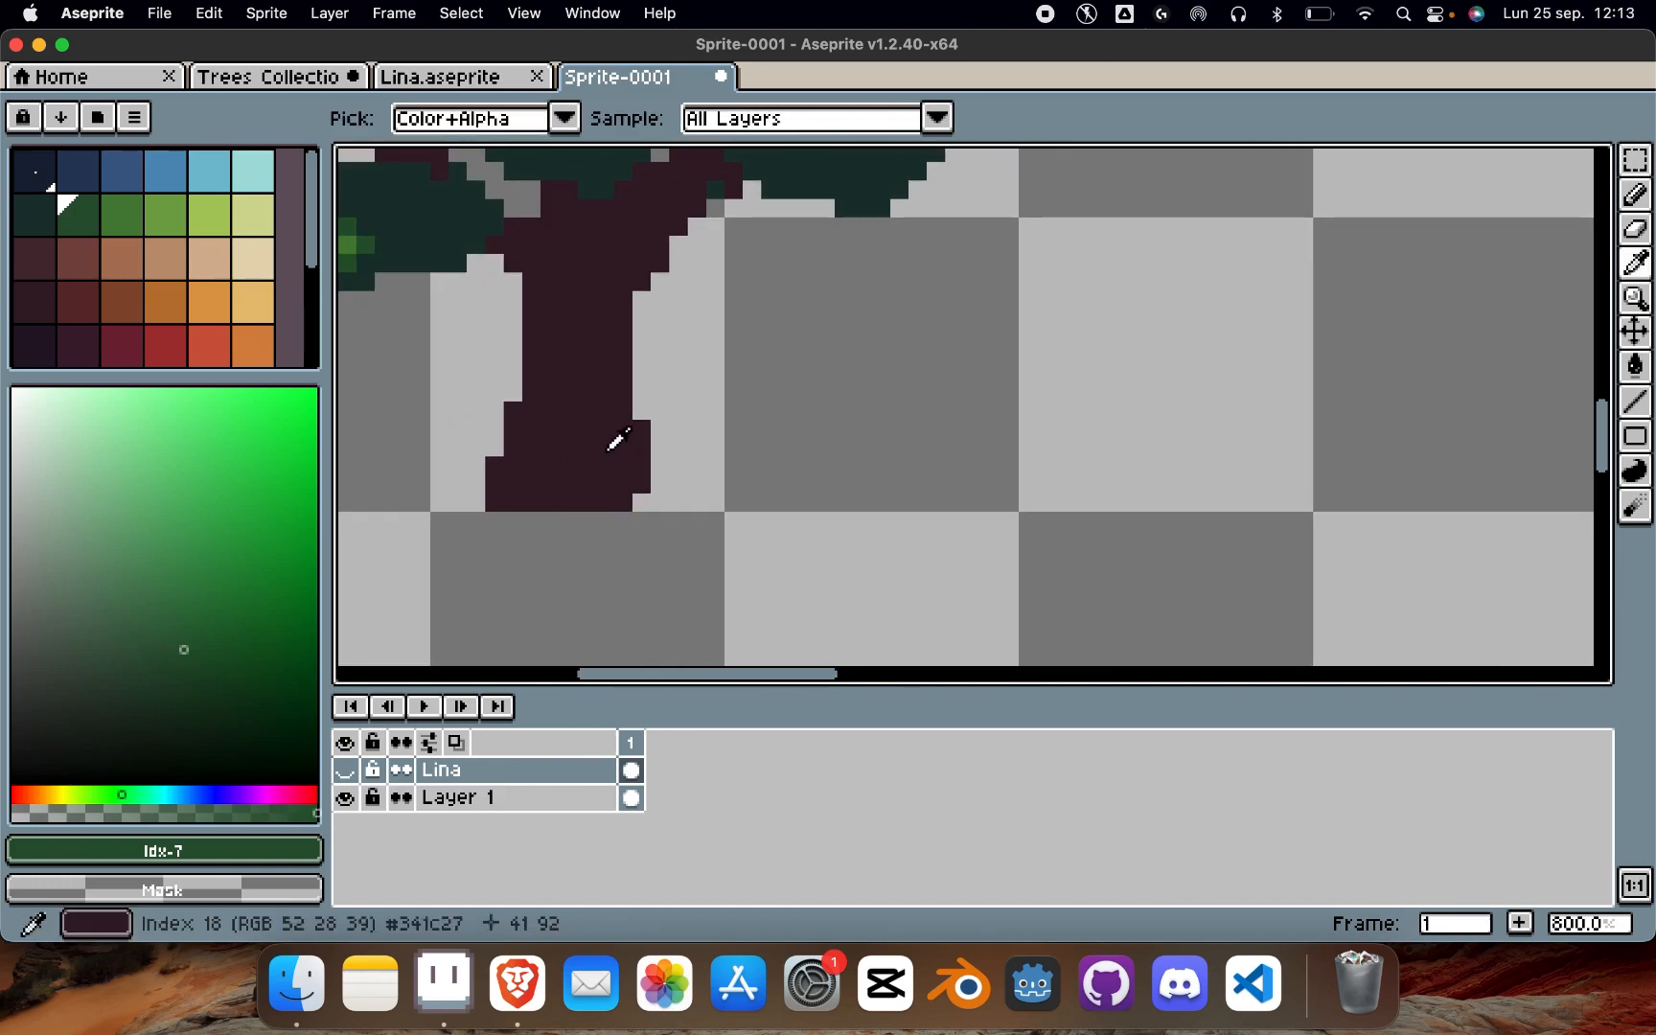
left_click(606, 452, "alt")
scroll(884, 562, "down", 2)
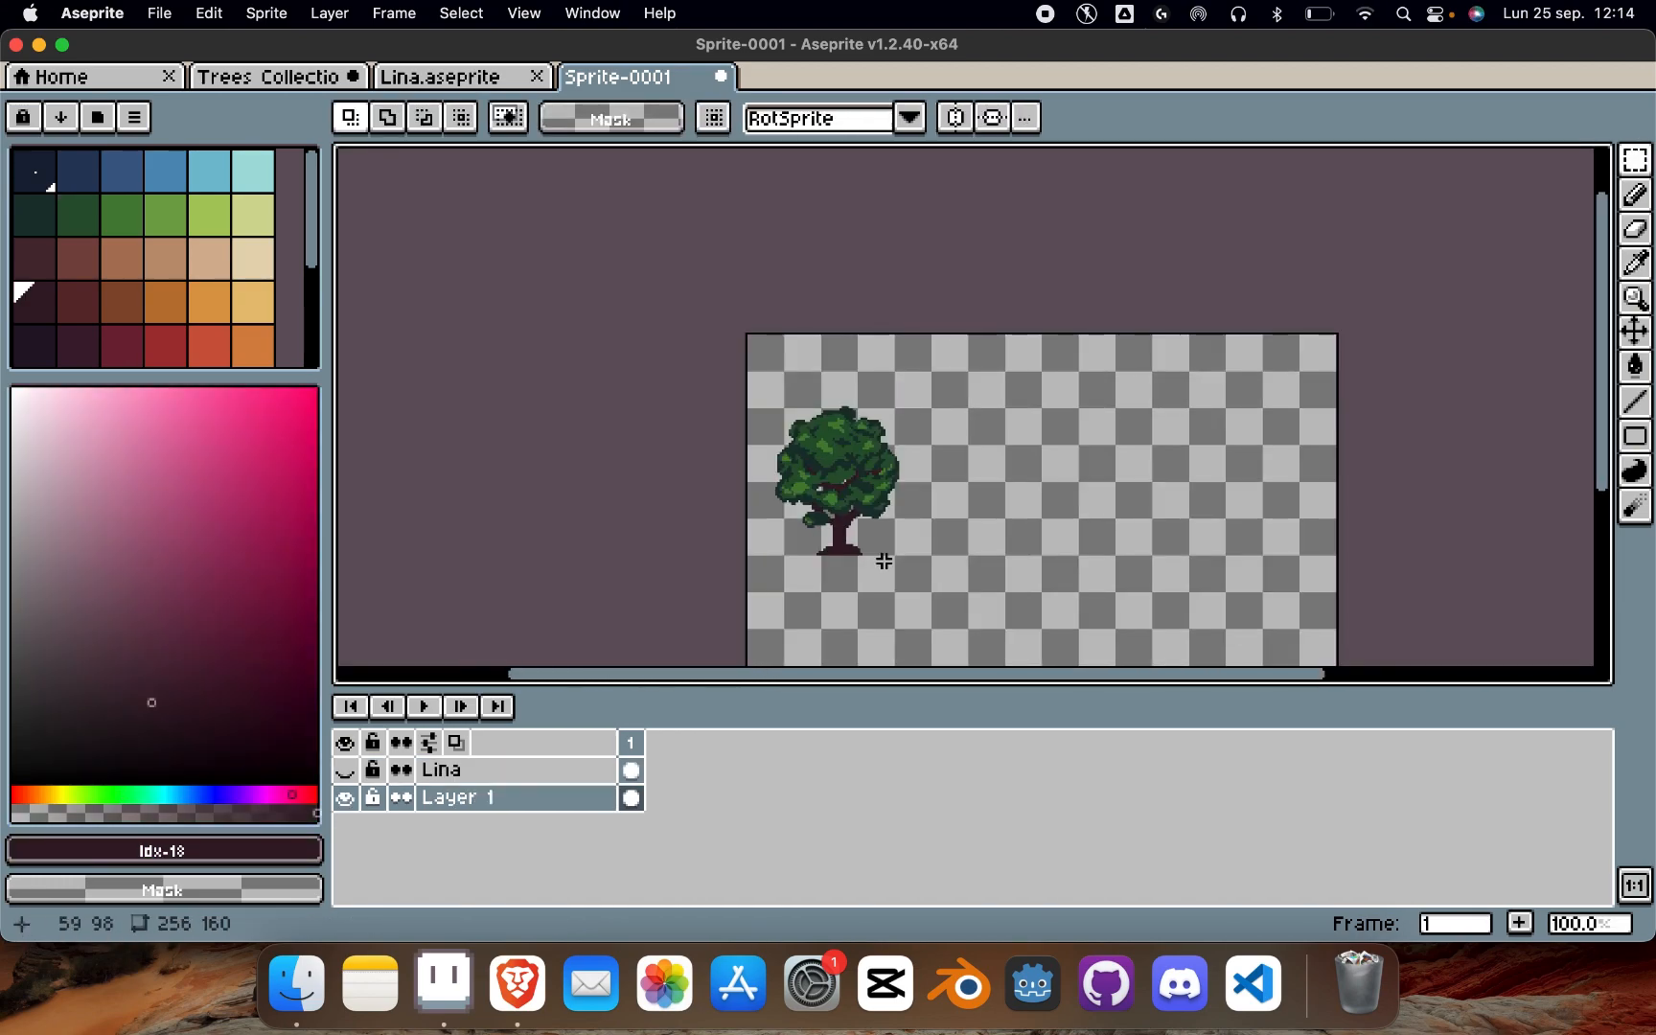
Step: Erase small notches along the underside of the roots with the 1 px Eraser
scroll(884, 561, "up", 4)
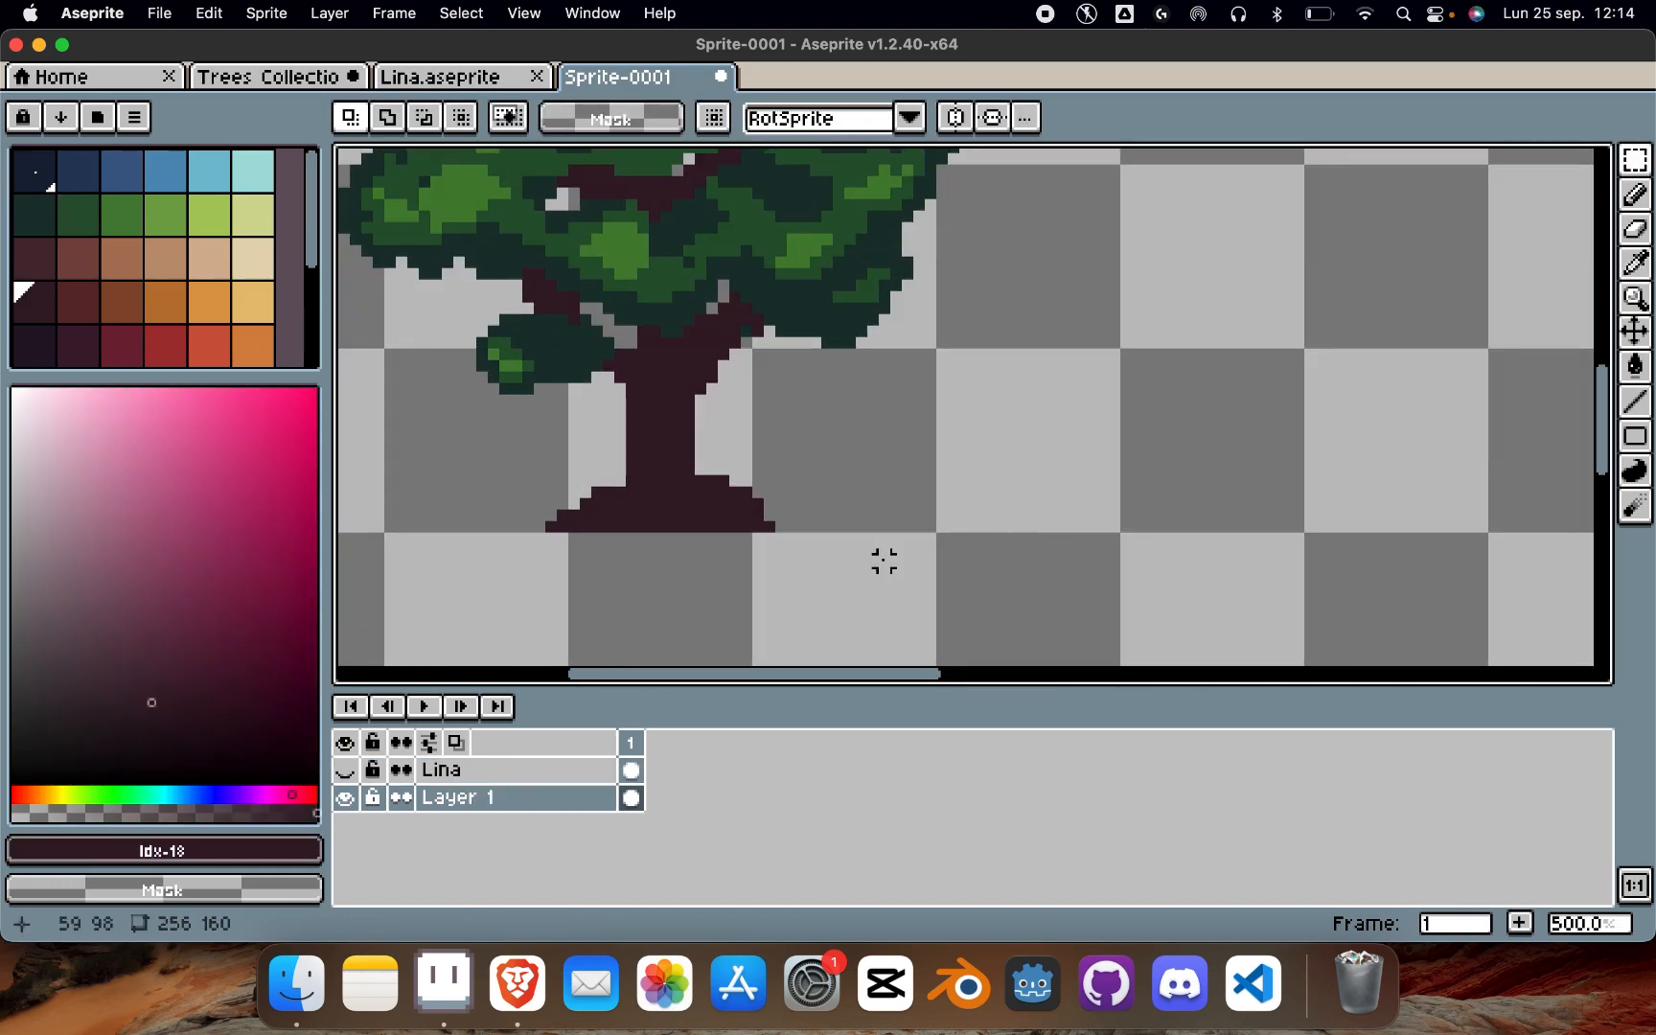
key("e")
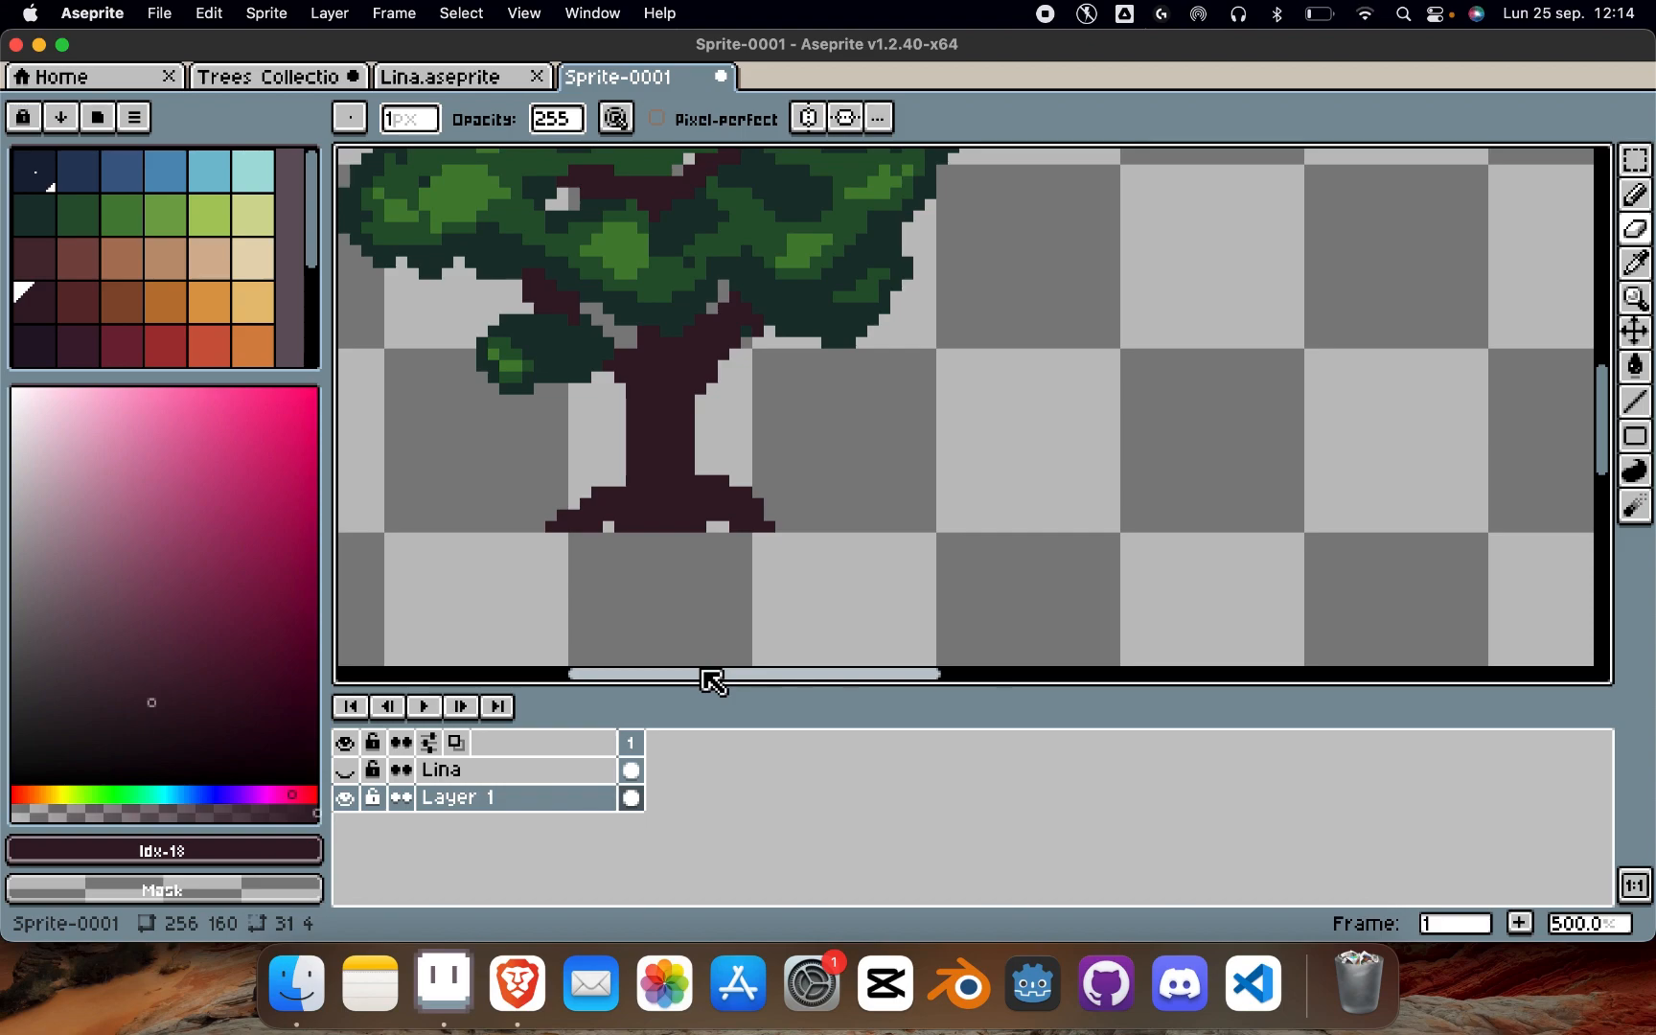
scroll(872, 419, "down", 3)
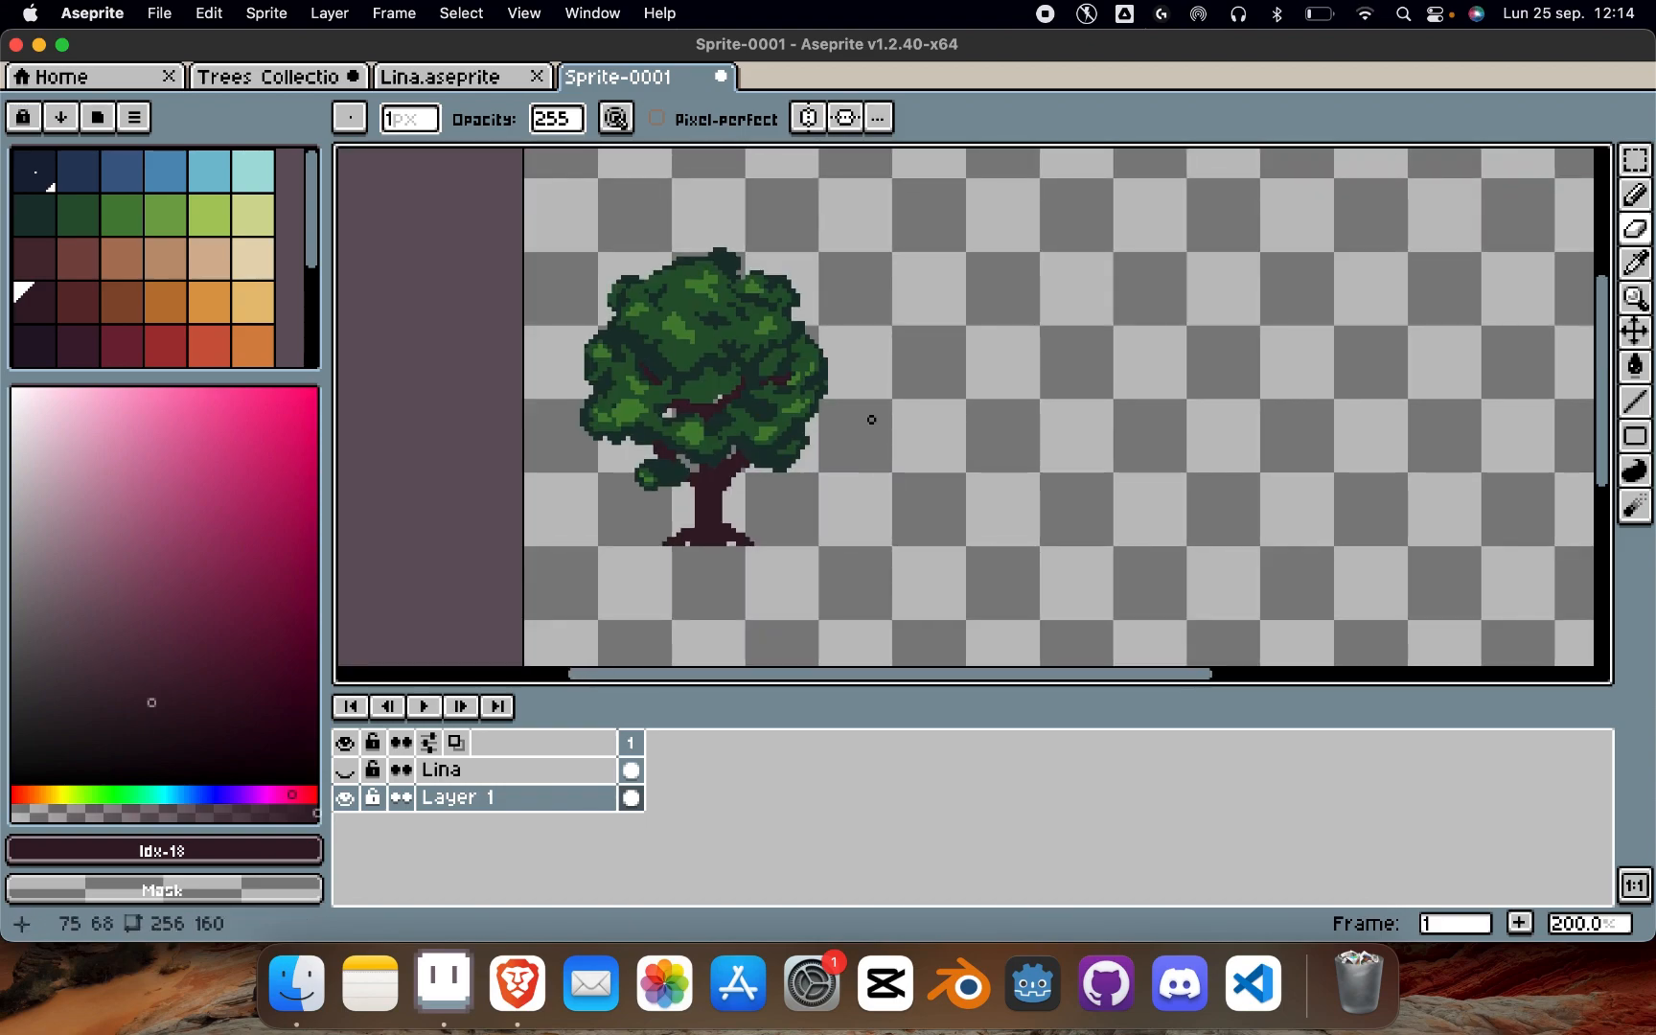
scroll(871, 418, "right", 5)
scroll(871, 419, "down", 2)
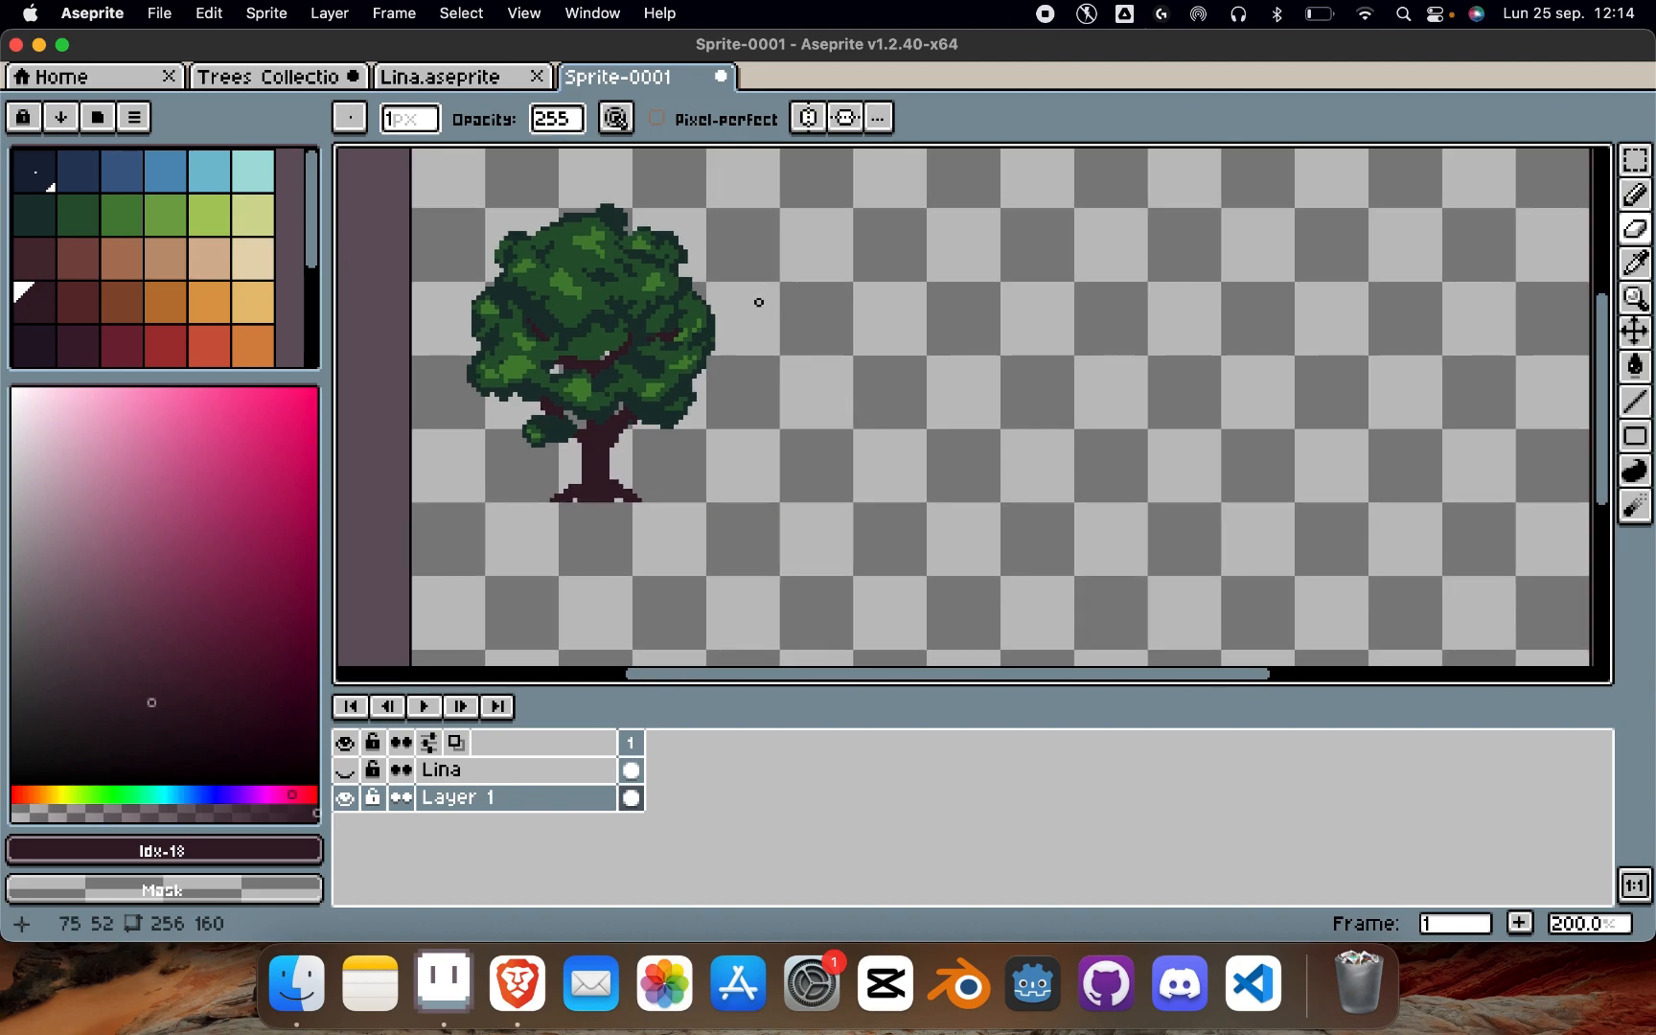
scroll(865, 362, "right", 4)
scroll(864, 363, "up", 4)
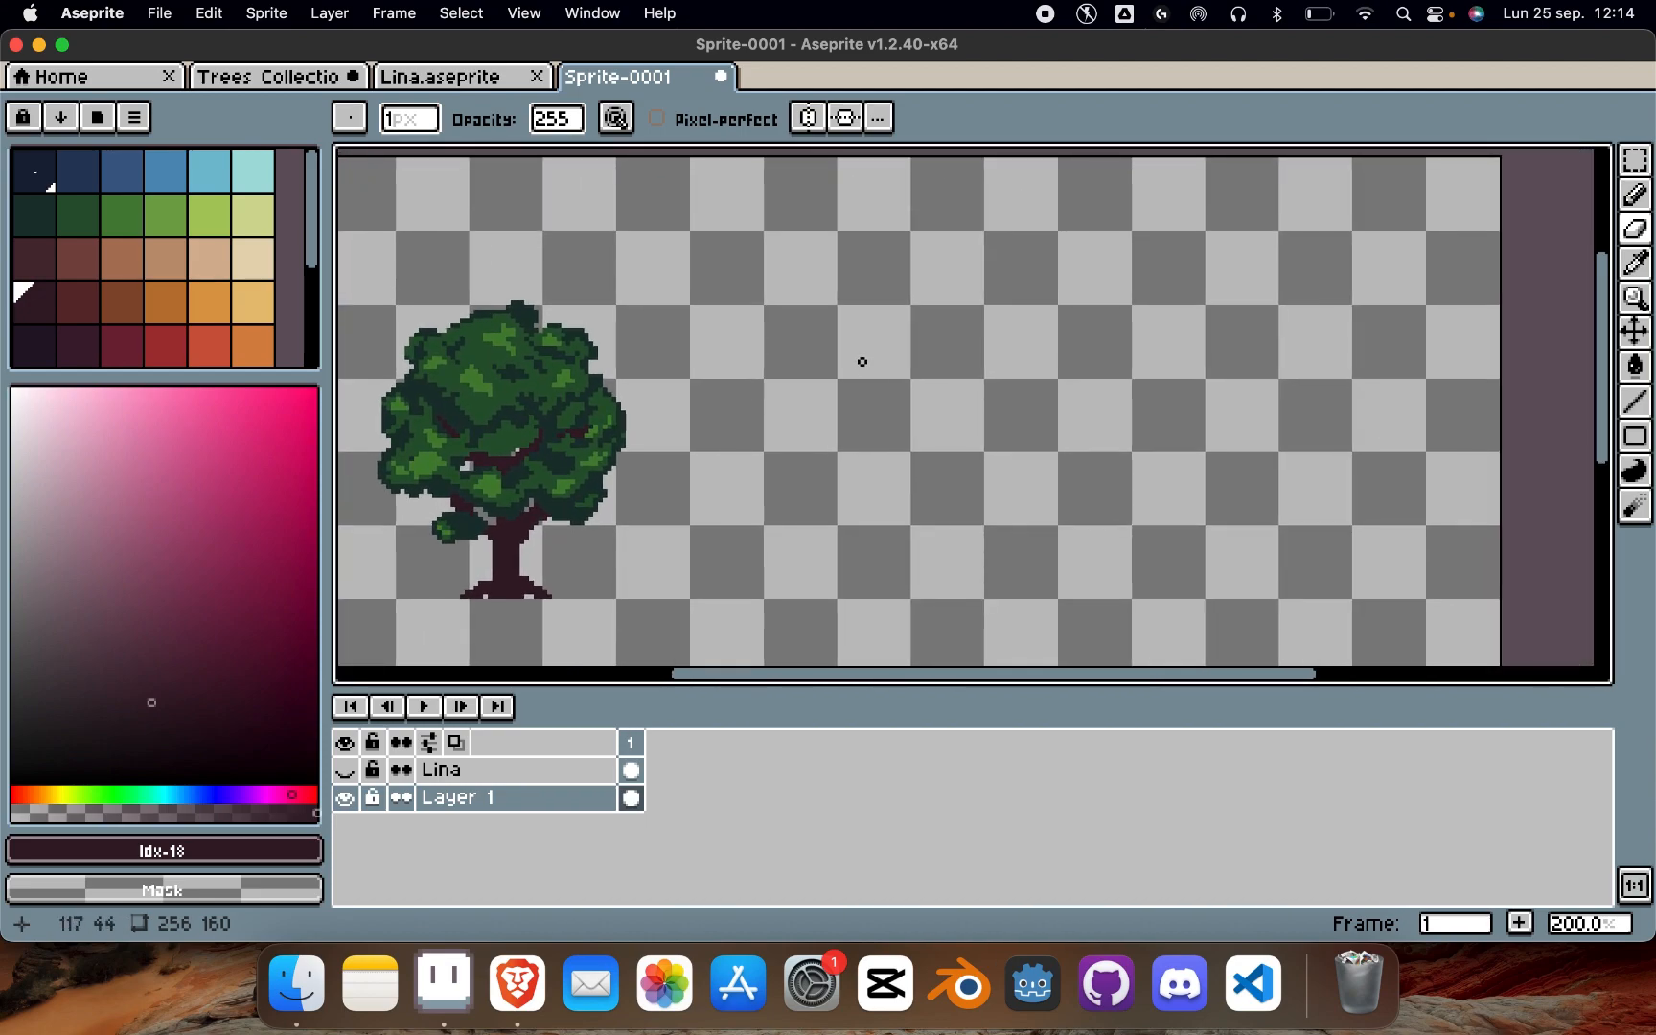
Step: Copy the canopy and upper trunk with a rectangular selection of 62 by 56 pixels
key("m")
left_click_drag(362, 292, 652, 550)
key("super+d")
scroll(669, 551, "right", 2)
scroll(669, 551, "up", 1)
scroll(671, 553, "left", 2)
scroll(671, 553, "down", 1)
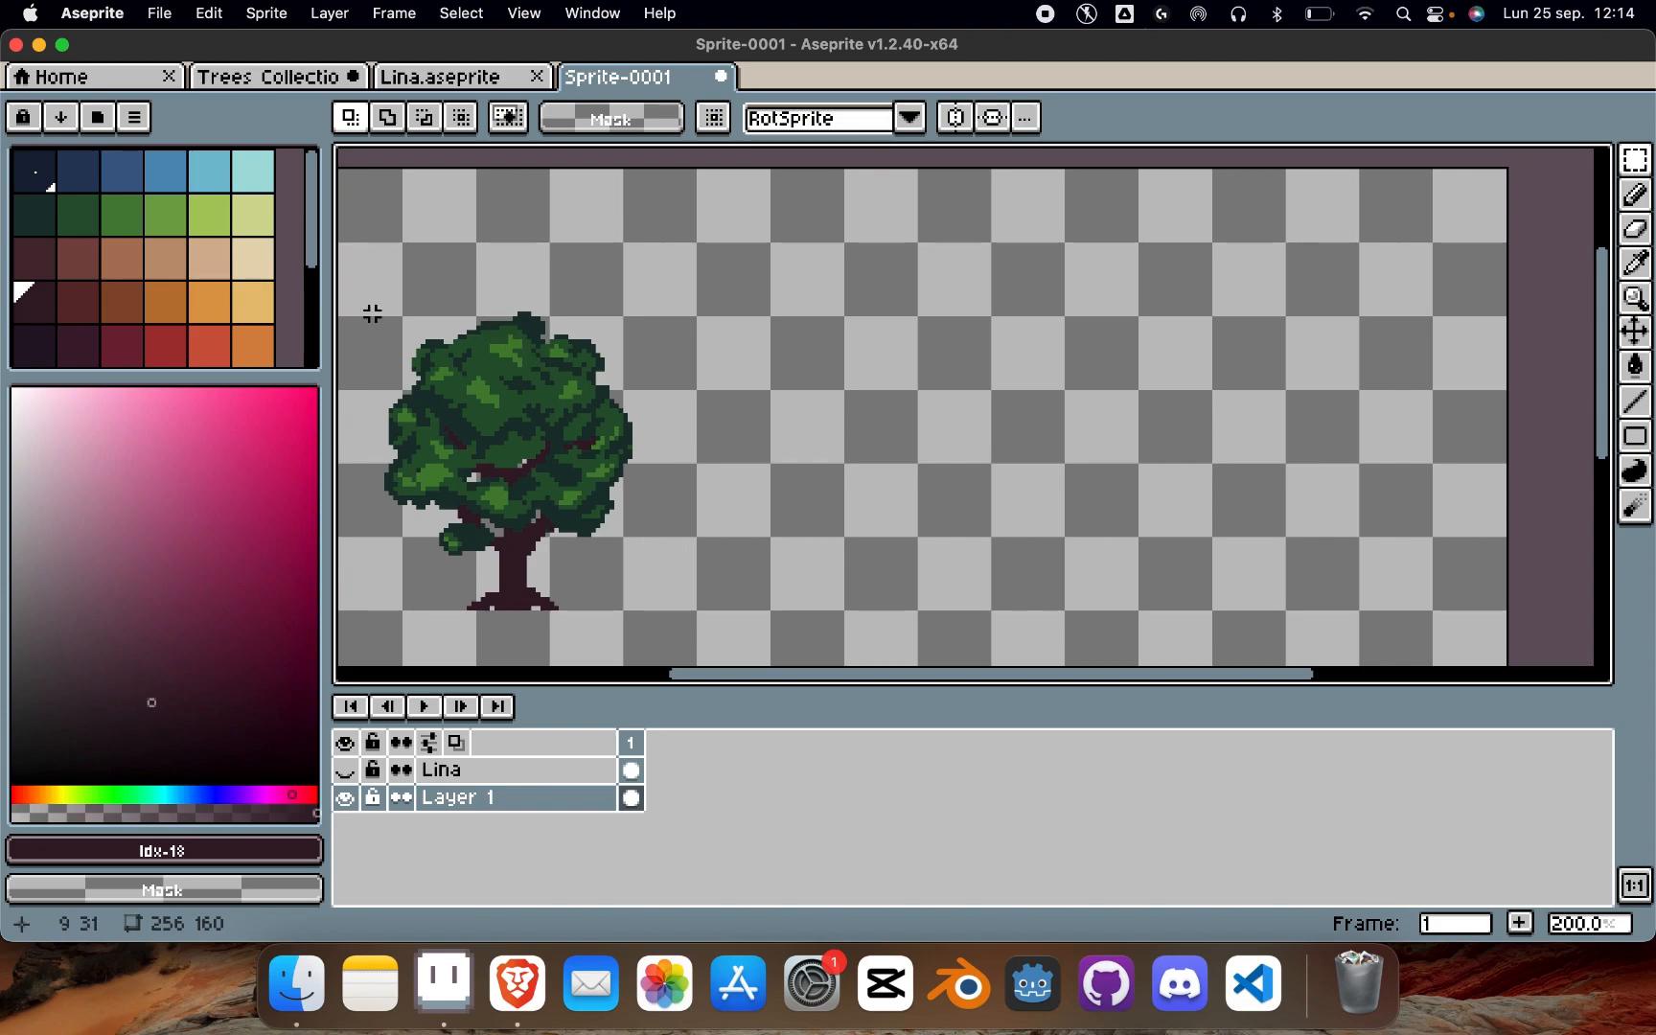
Step: Paste a copy of the canopy and place it to the right of the tree at 89, 13
key("super+v")
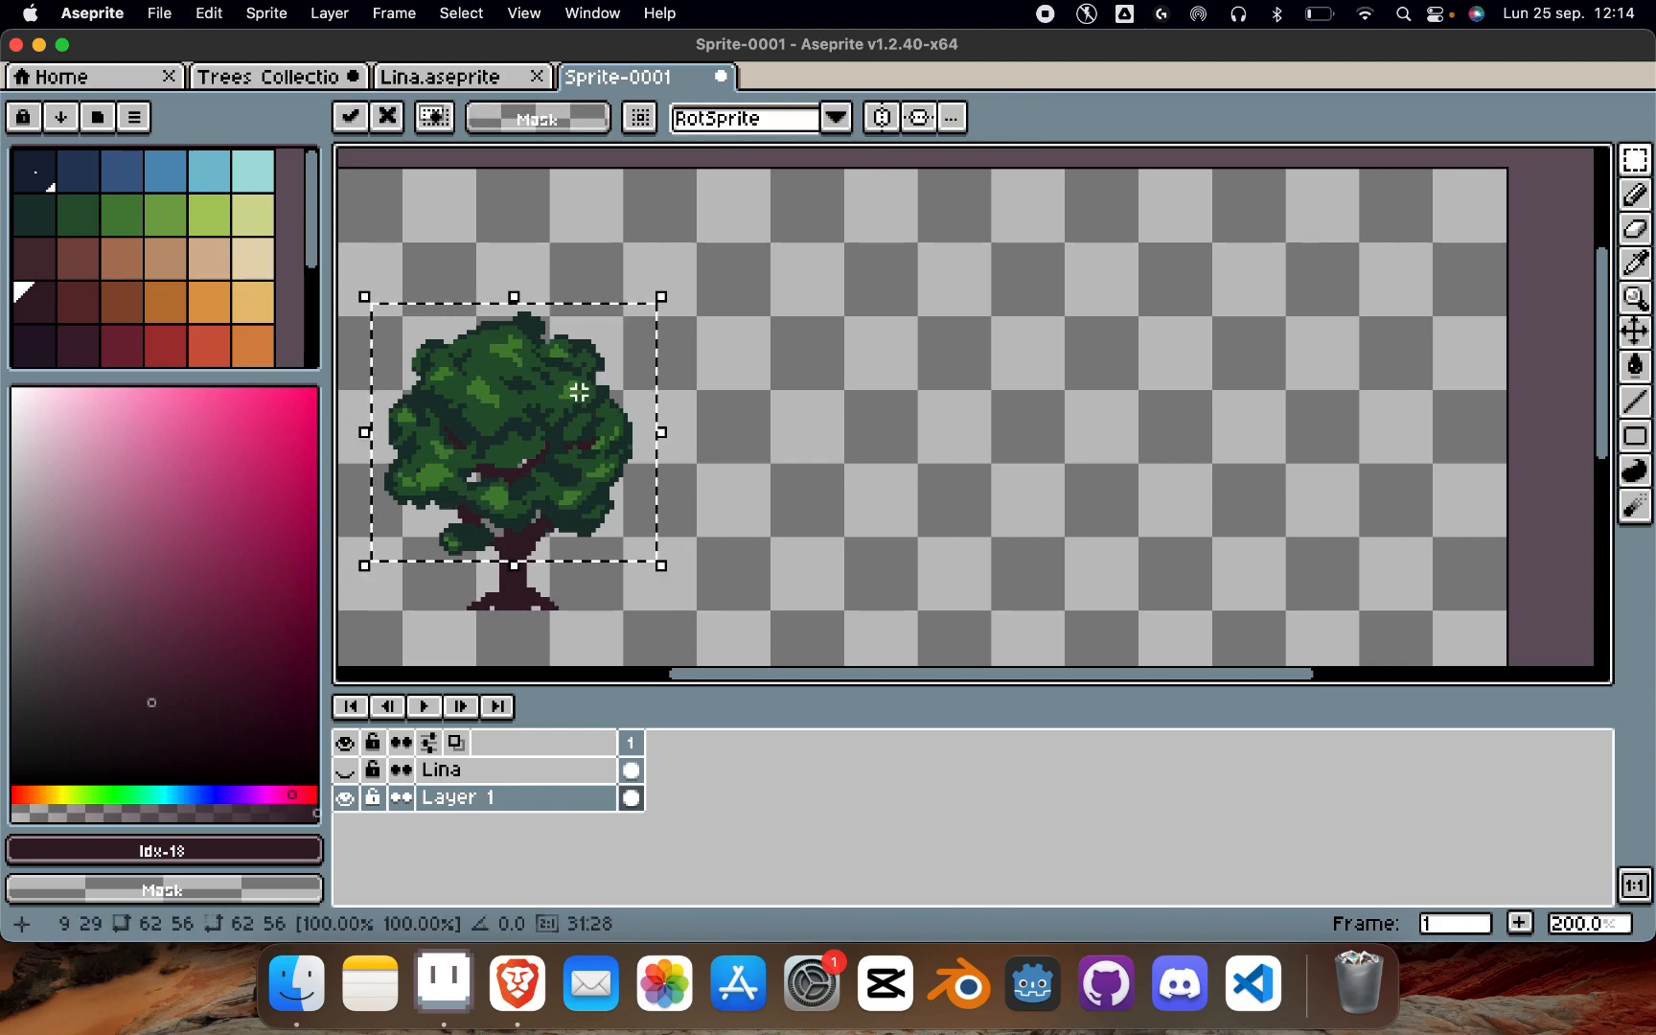
key("shift+Right")
key("shift+Right")
key("shift+Right")
key("shift+Right")
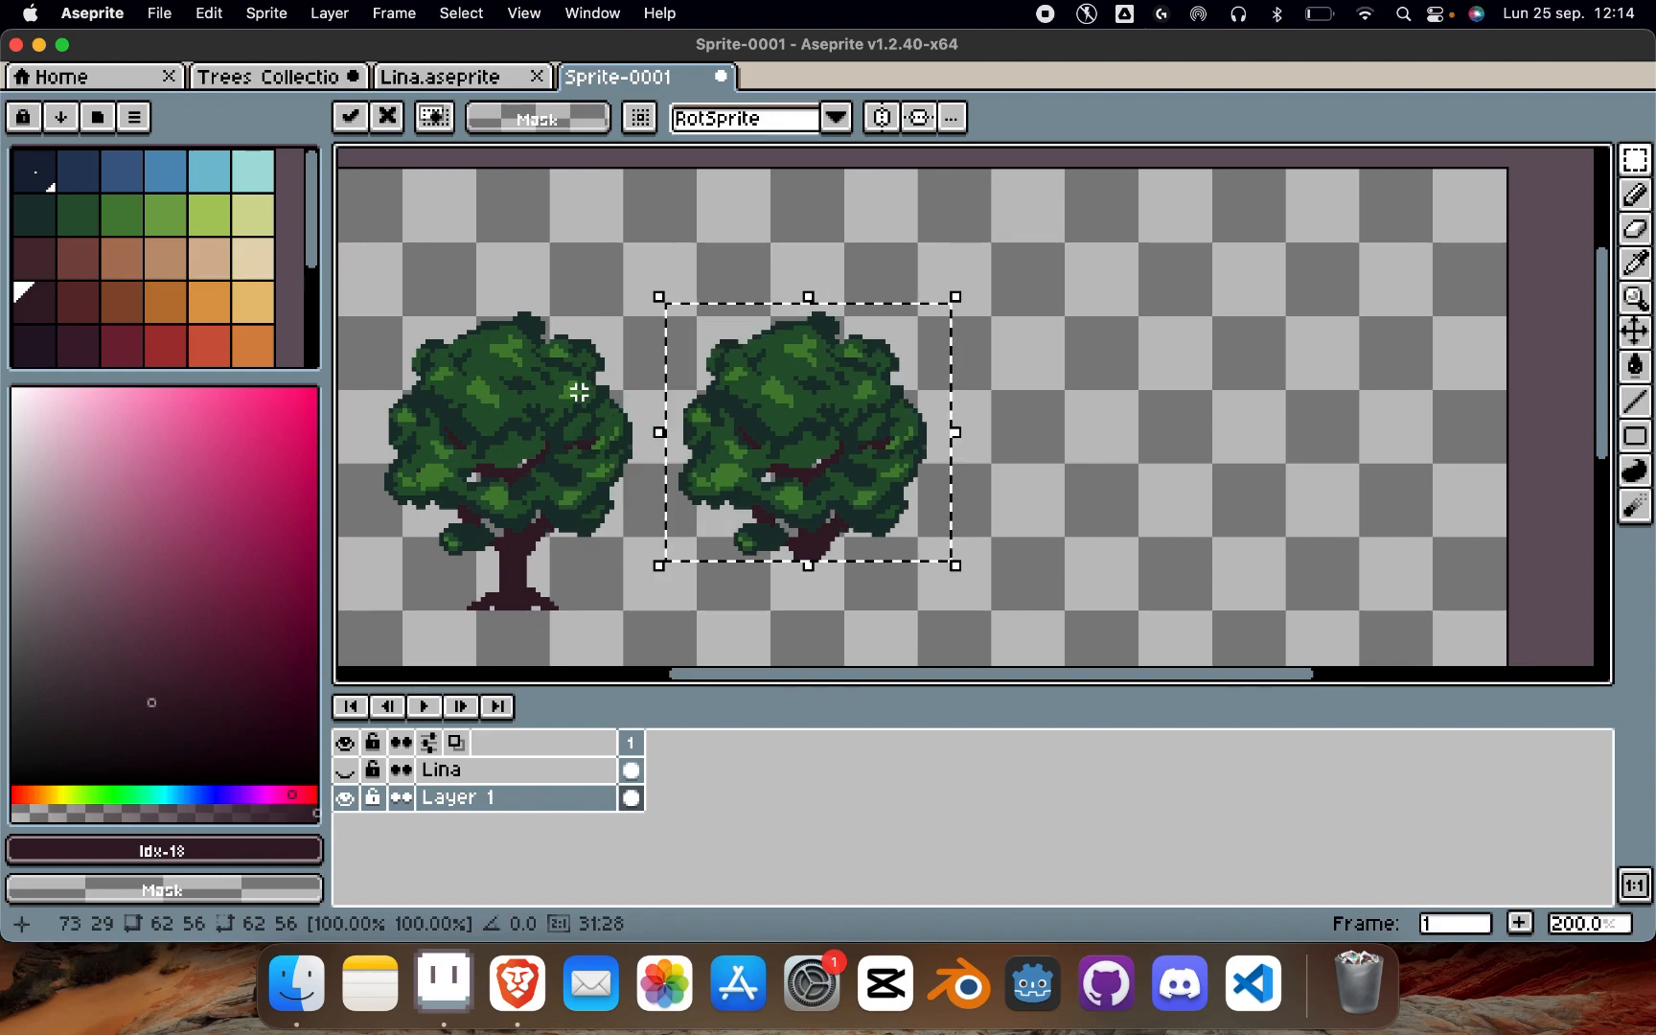
key("shift+Up")
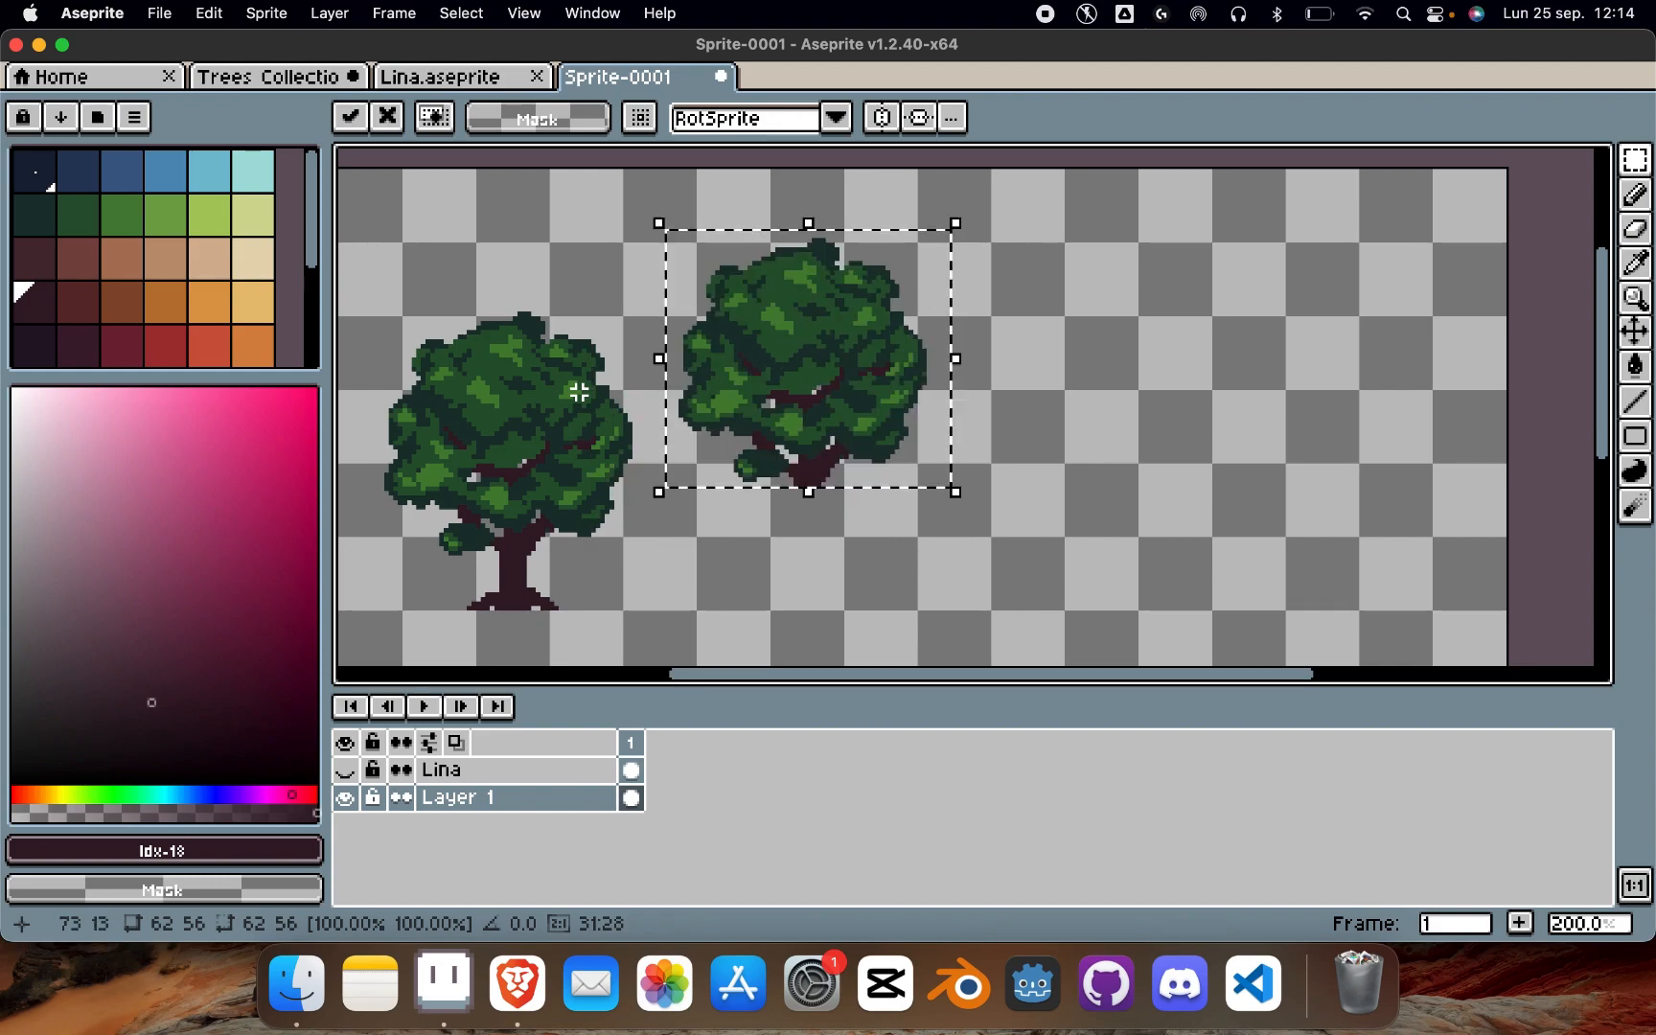
key("shift+Right")
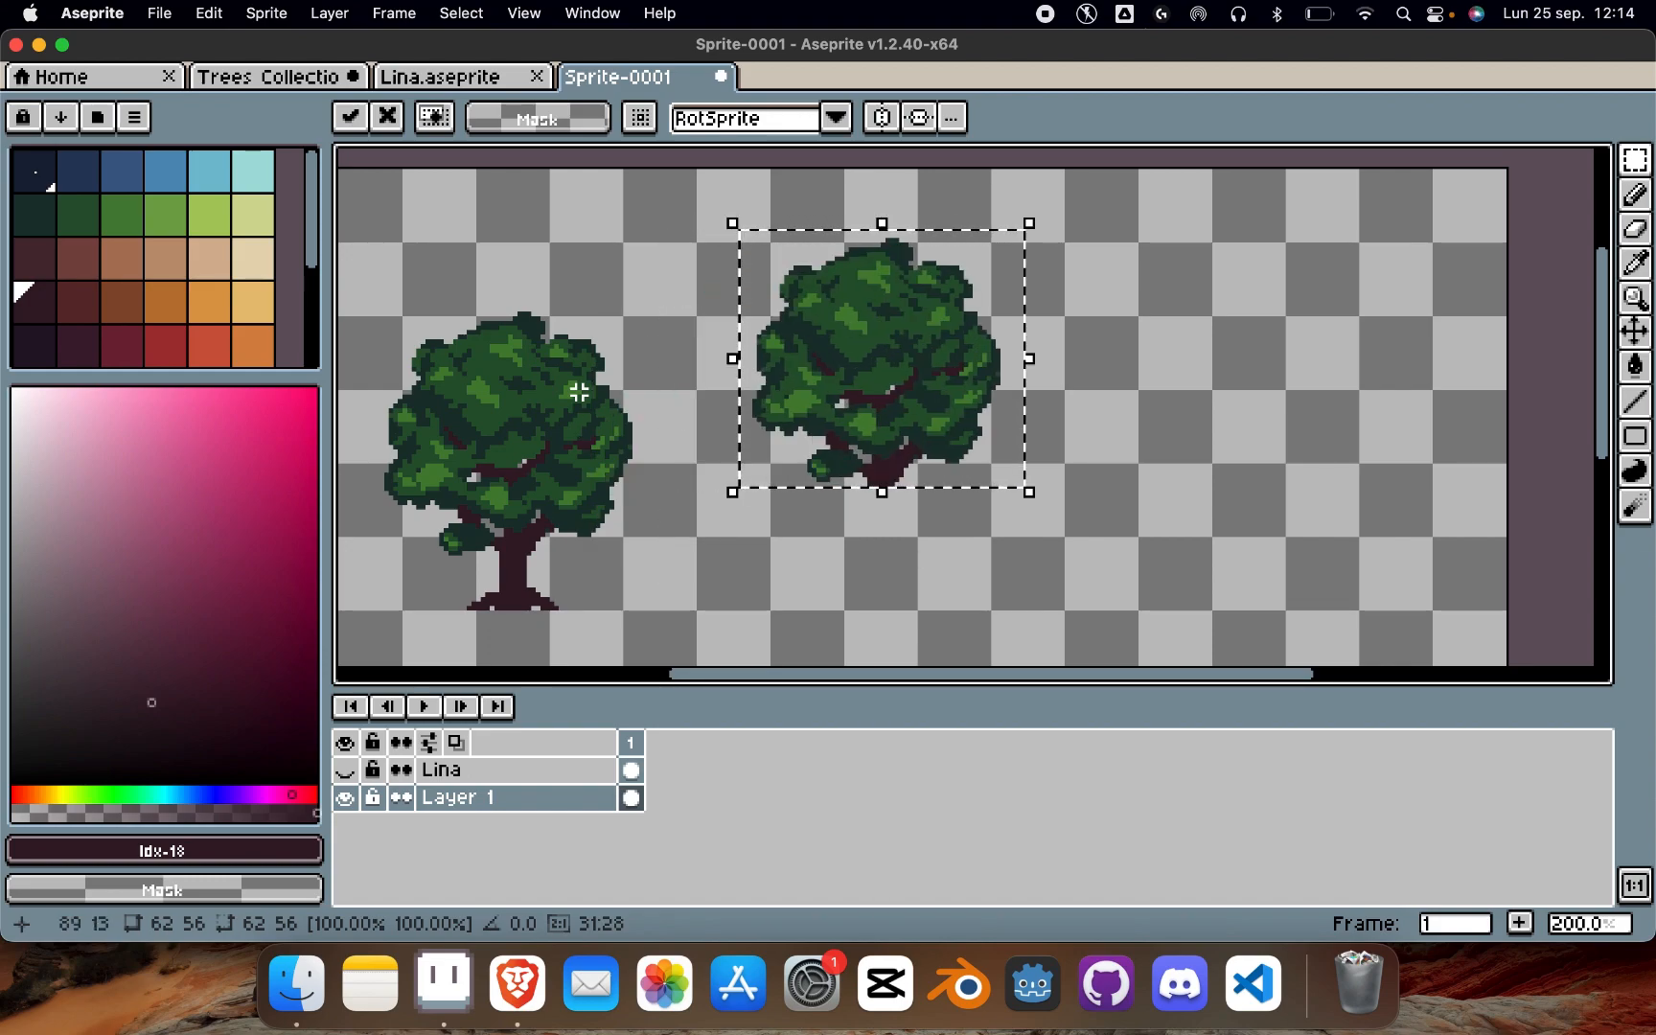
key("super+d")
Step: Paste a second canopy copy and place it above and to the right of the first copy, overlapping it
key("super+v")
key("shift+Right")
key("shift+Right")
key("shift+Right")
key("shift+Right")
key("shift+Right")
key("shift+Right")
key("shift+Right")
key("shift+Up")
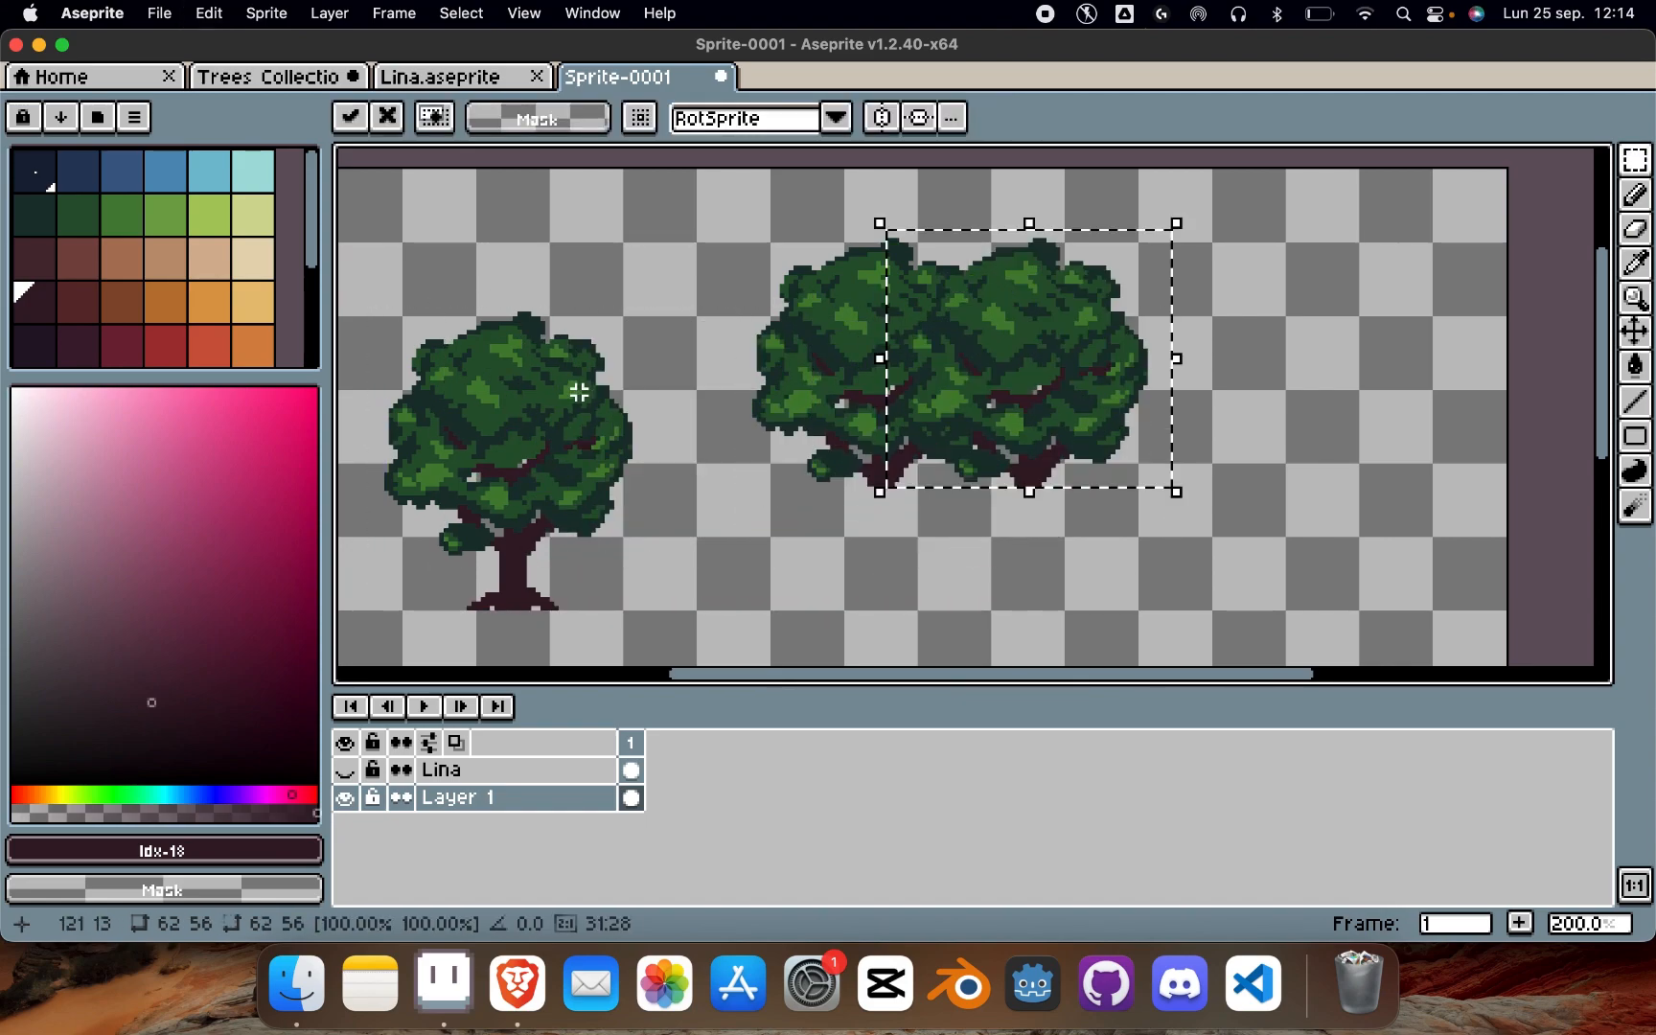
key("shift+Up")
scroll(578, 391, "up", 2)
scroll(578, 391, "right", 2)
key("super+d")
Step: Paste a third canopy copy and place it at 153, 4, overlapping the right side of the second copy
key("super+v")
key("shift+Right")
key("shift+Right")
key("shift+Right")
key("shift+Right")
key("shift+Right")
key("shift+Right")
key("shift+Right")
key("shift+Right")
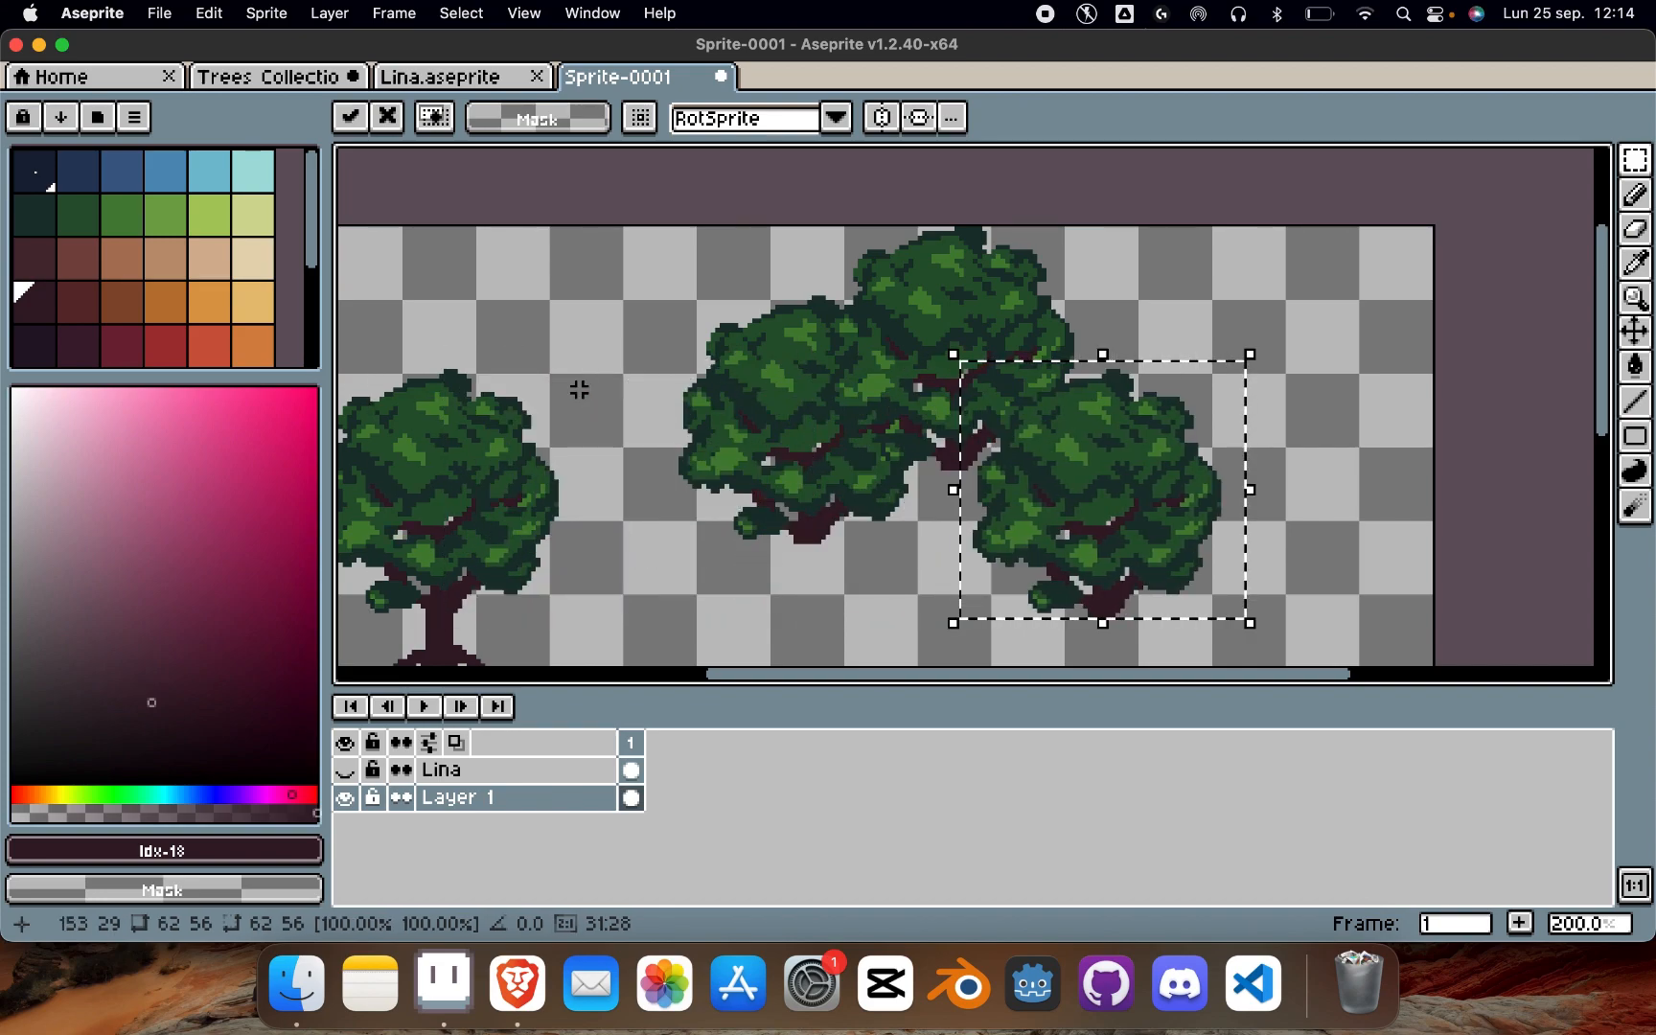
key("shift+Right")
key("shift+Up")
key("shift+Left")
key("shift+Up")
key("shift+Up")
key("shift+Up")
key("shift+Up")
key("shift+Up")
key("shift+Up")
key("shift+Up")
key("shift+Up")
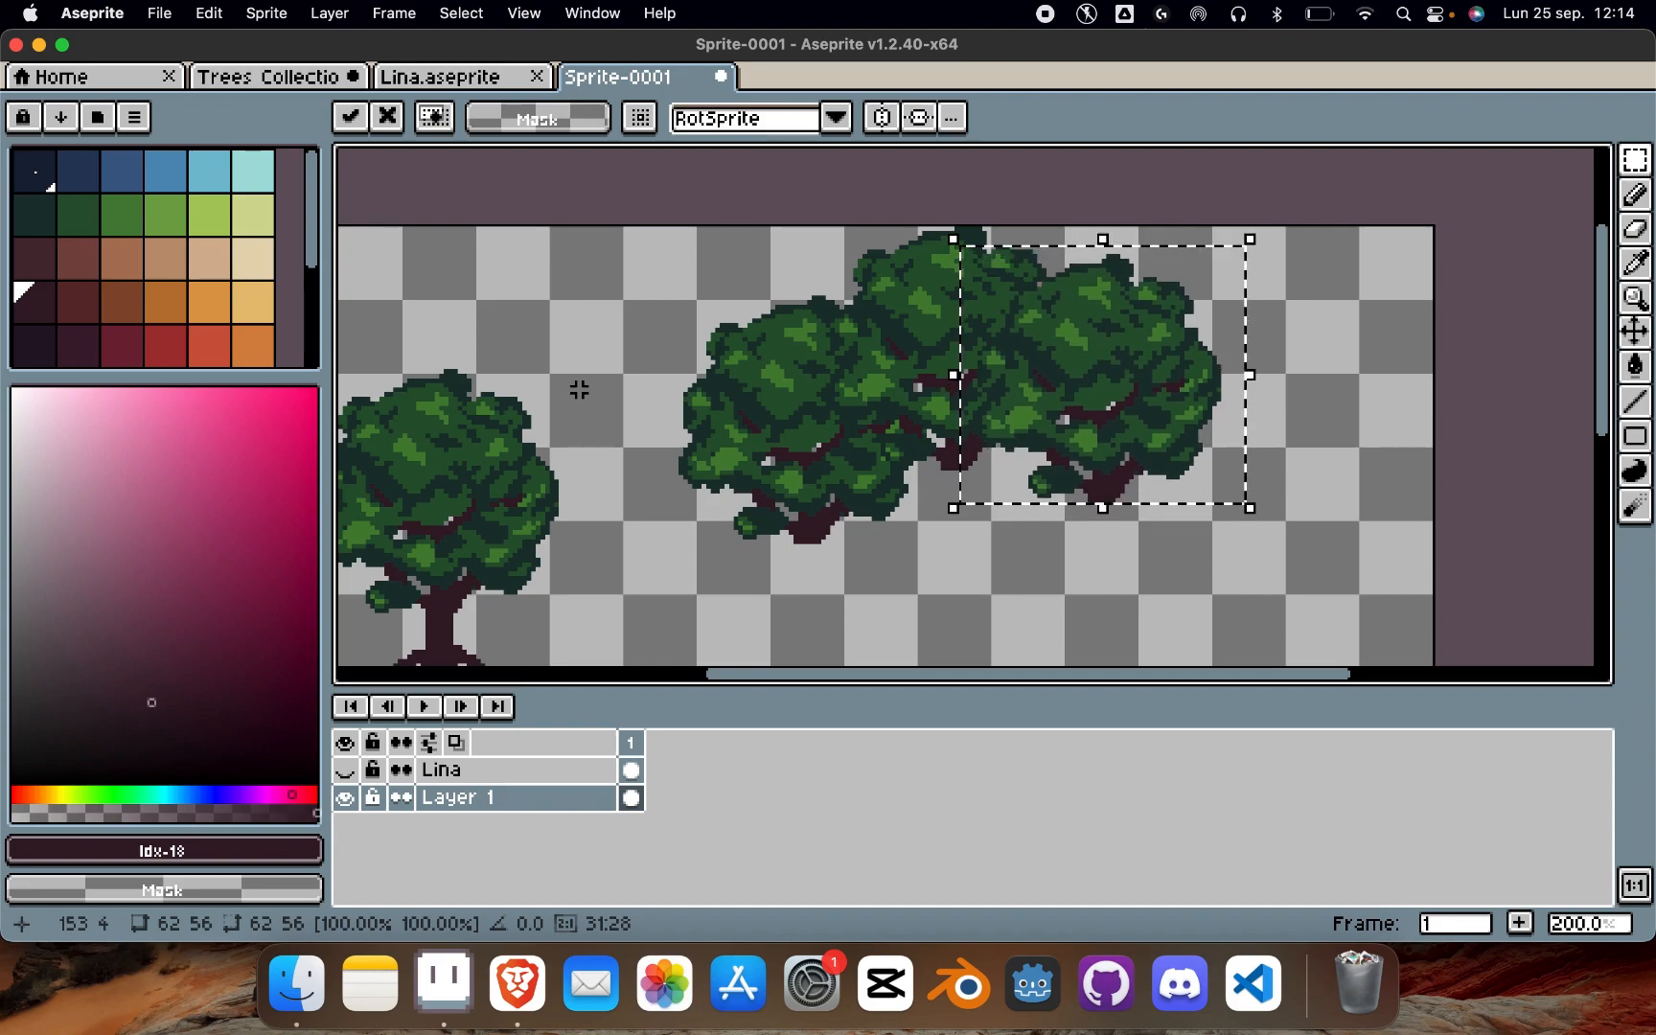
key("super+d")
Step: Paste a fourth canopy copy, flip it vertically and place it below the middle of the three copies
scroll(579, 389, "down", 3)
key("super+v")
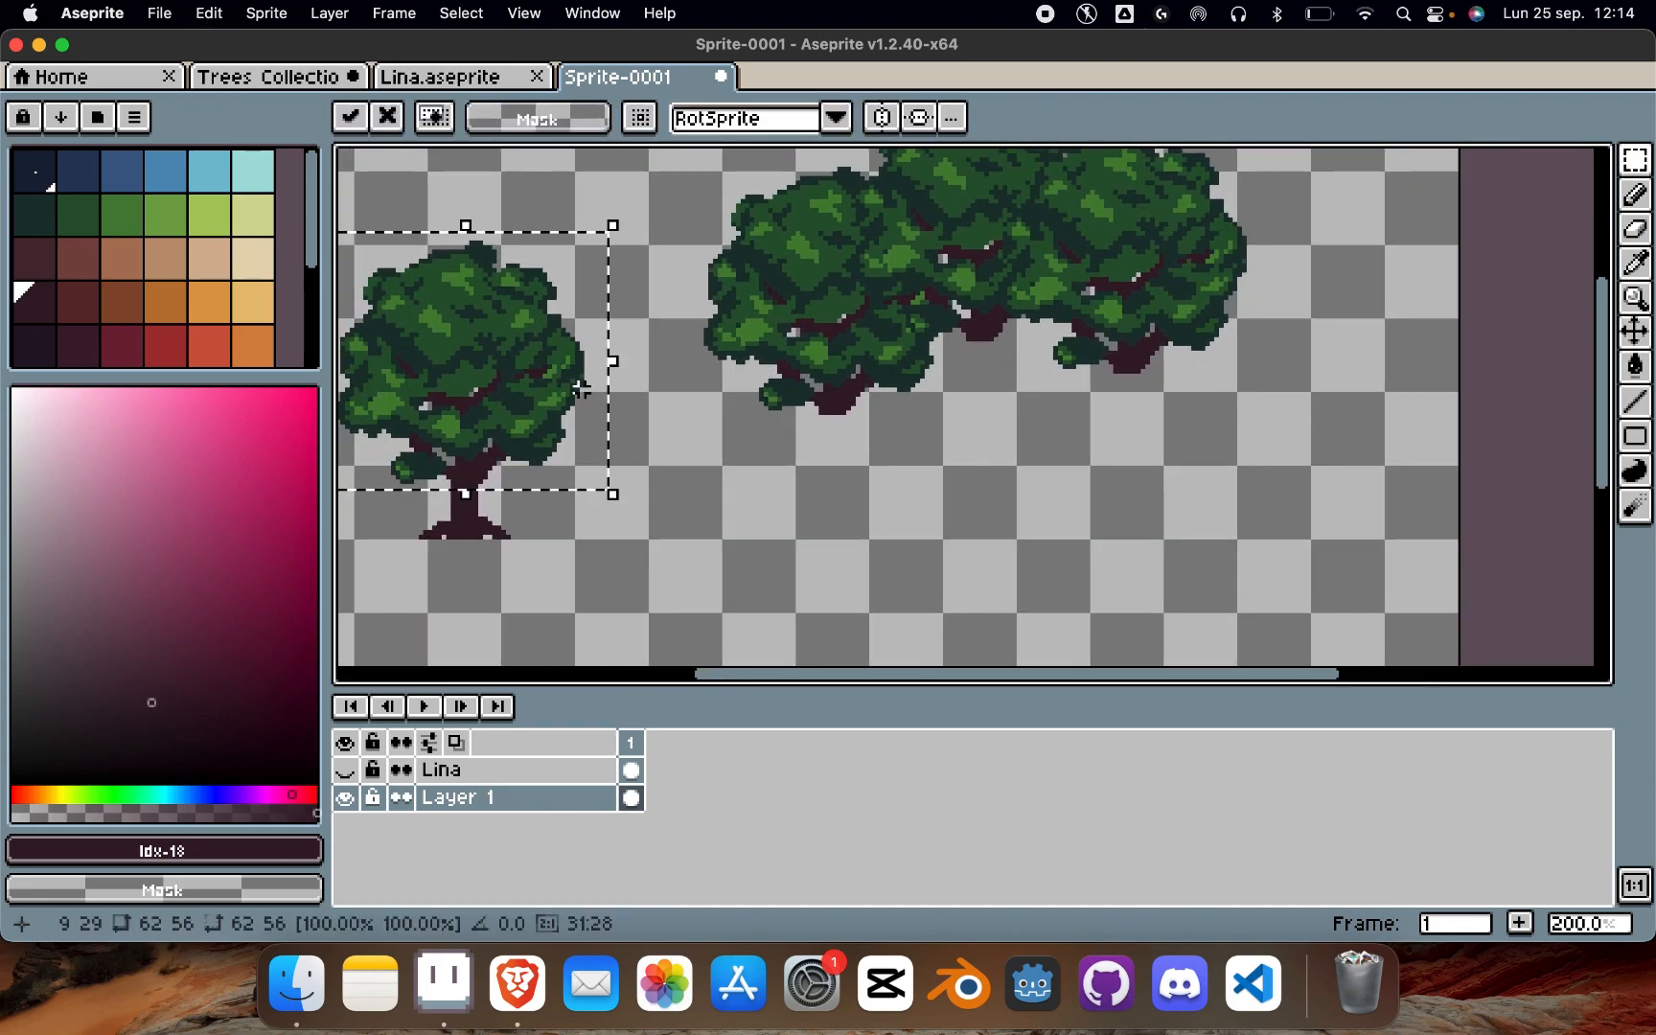
key("shift+v")
key("shift+Down")
key("shift+Right")
key("shift+Right")
key("shift+Right")
key("shift+Right")
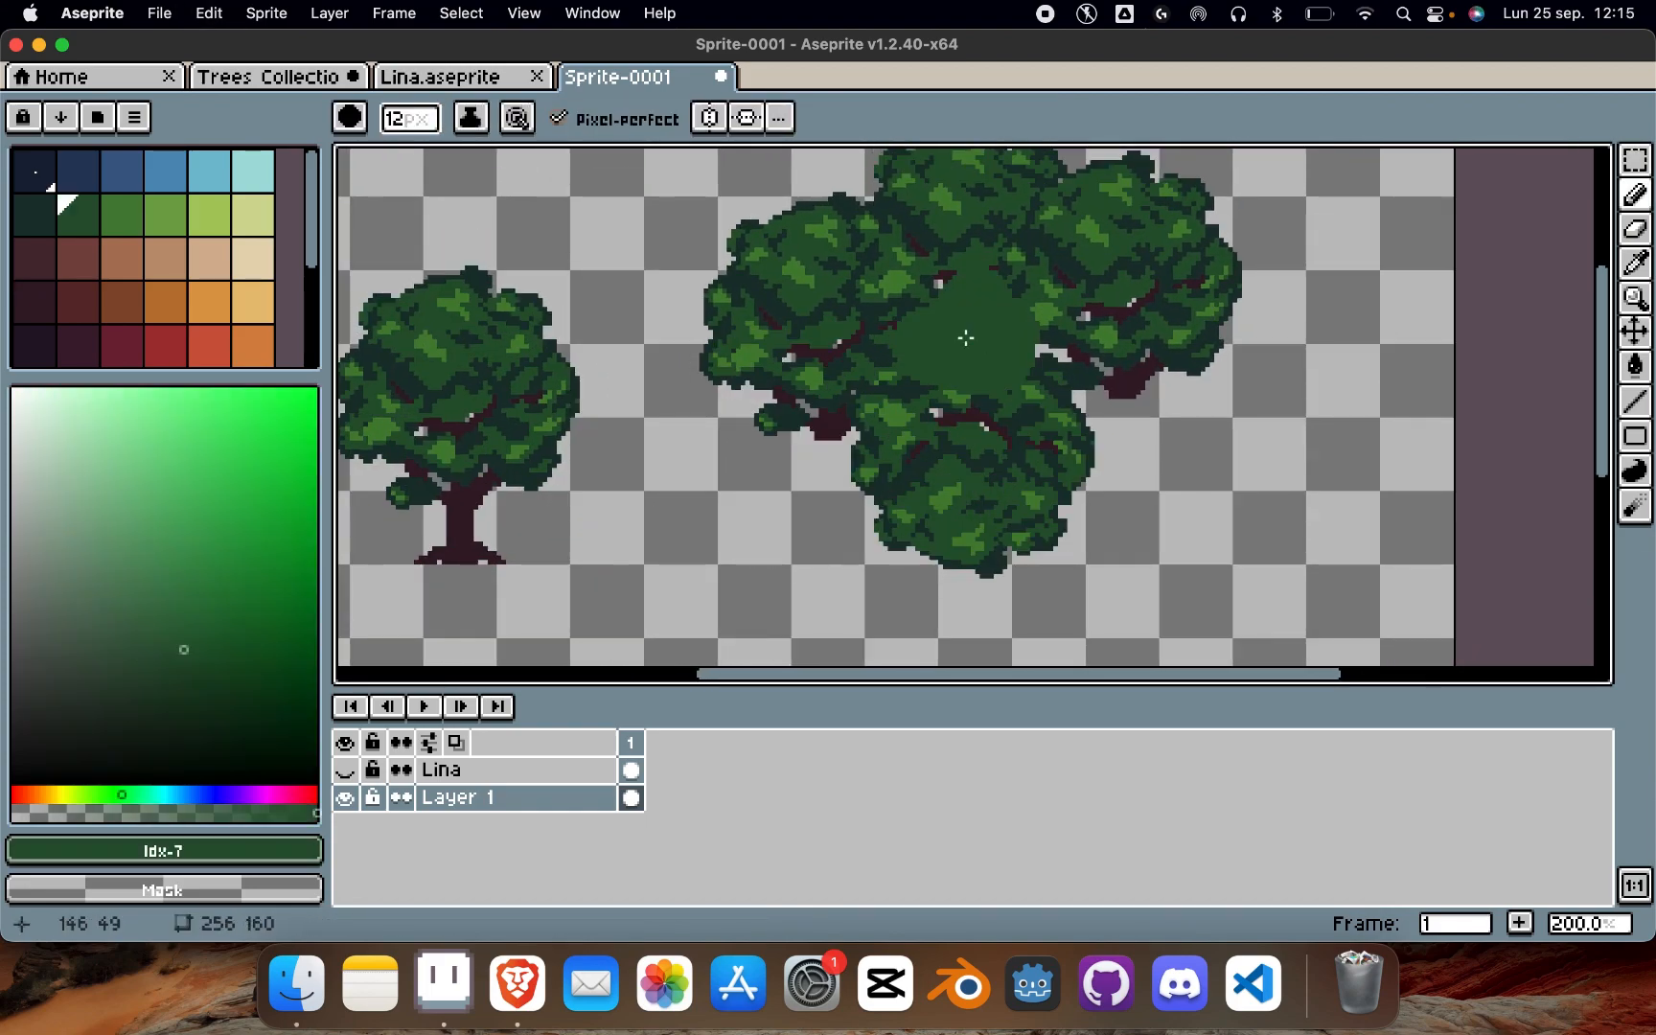
Step: Reduce the brush to 3 px and paint light green foliage strokes over the mid-green patch at the centre of the canopy clump
left_click(1023, 354, "alt")
left_click(974, 345, "alt")
key("minus")
key("minus")
key("minus")
key("minus")
key("minus")
key("minus")
key("minus")
key("minus")
key("minus")
mouse_move(999, 334)
left_mouse_down()
mouse_move(1014, 351)
mouse_move(946, 348)
left_mouse_up()
left_click_drag(916, 382, 969, 363)
scroll(970, 364, "down", 3)
scroll(877, 331, "up", 3)
Step: Outline foliage masses in the lower left and lower right gaps of the clump and fill them with dark green (index 6)
left_click(781, 423, "alt")
mouse_move(765, 427)
left_mouse_down()
mouse_move(747, 461)
mouse_move(862, 533)
mouse_move(744, 470)
mouse_move(730, 494)
left_mouse_up()
key("g")
left_click(821, 474)
key("b")
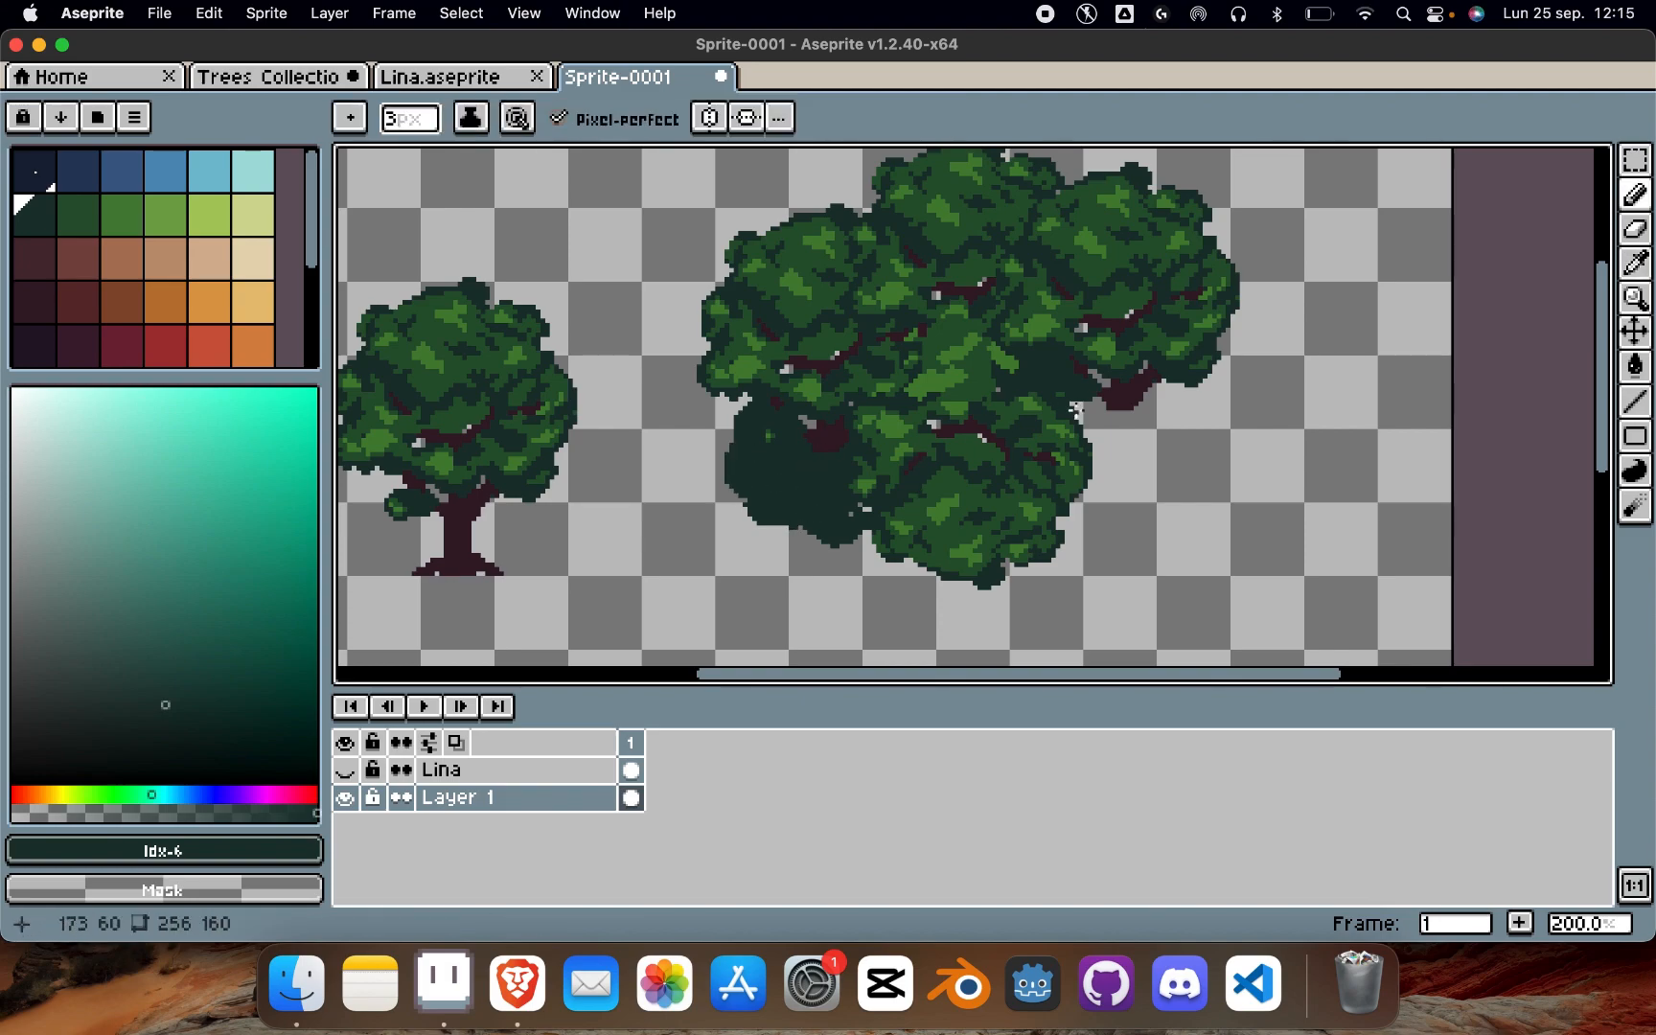
left_click_drag(1102, 383, 1098, 450)
key("g")
left_click(1144, 450)
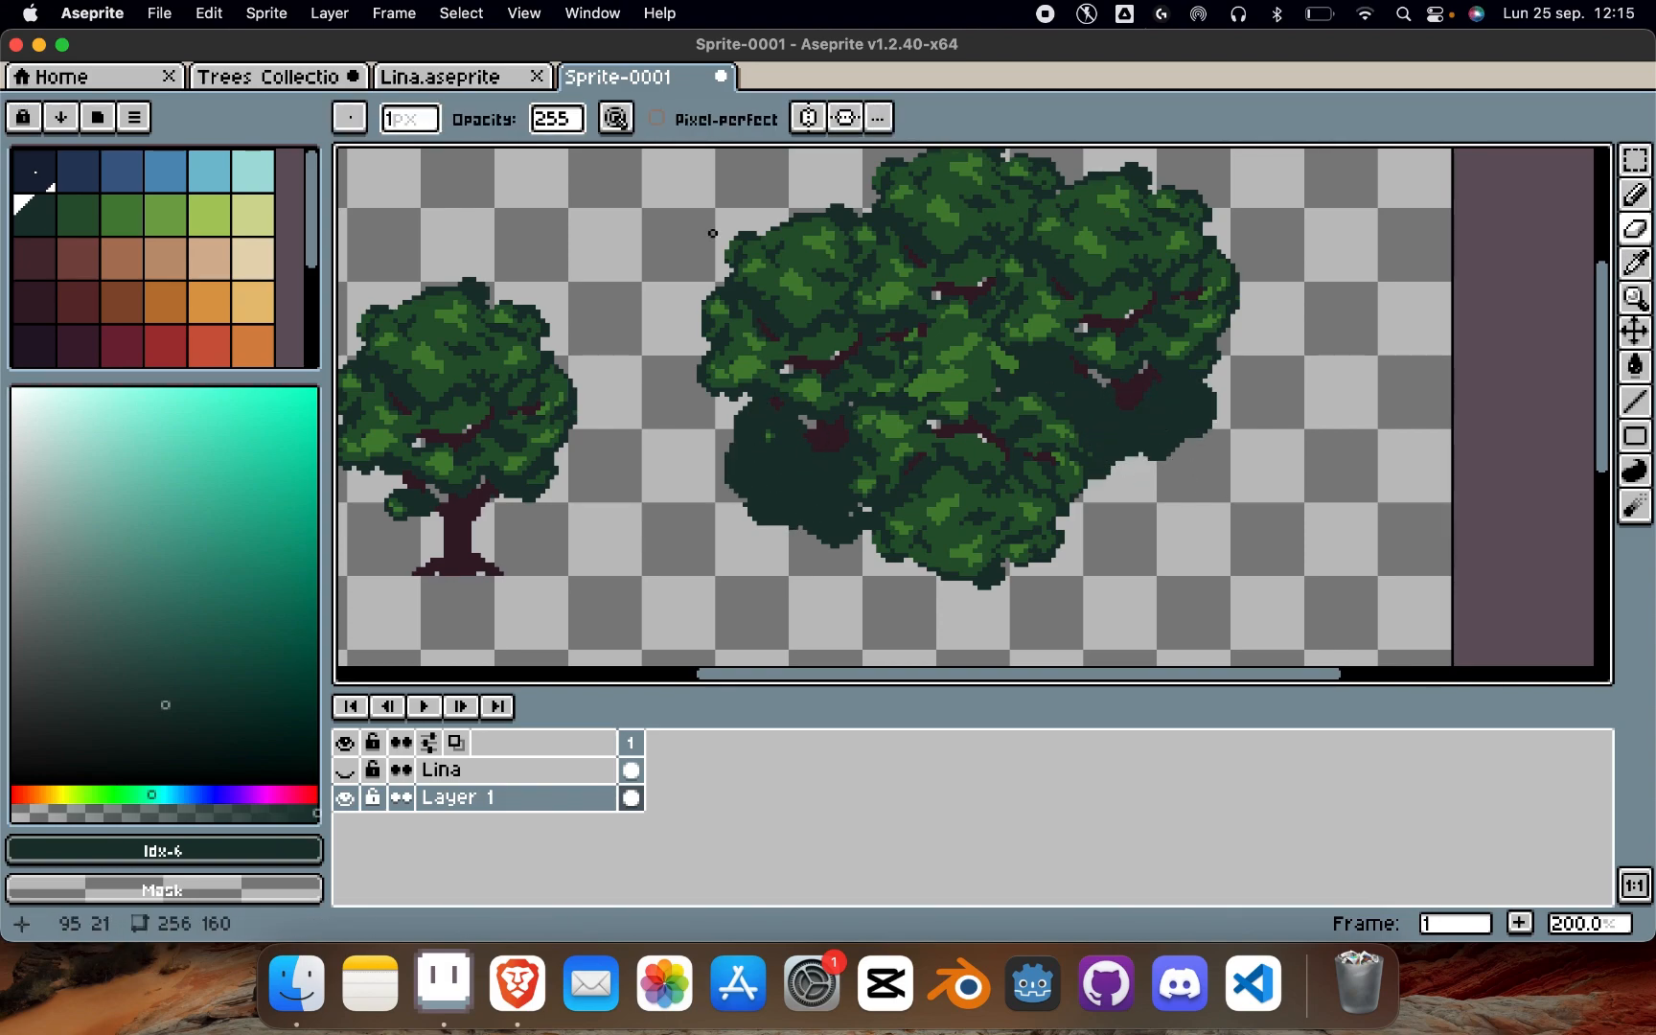
Step: Outline a foliage mass along the canopy's upper left edge and fill it with dark green
key("b")
left_click_drag(788, 207, 765, 221)
key("g")
Step: Draw two dark brown (index 18) trunk edges below the large canopy and add dark green foliage to the left of them
left_click(1037, 467, "alt")
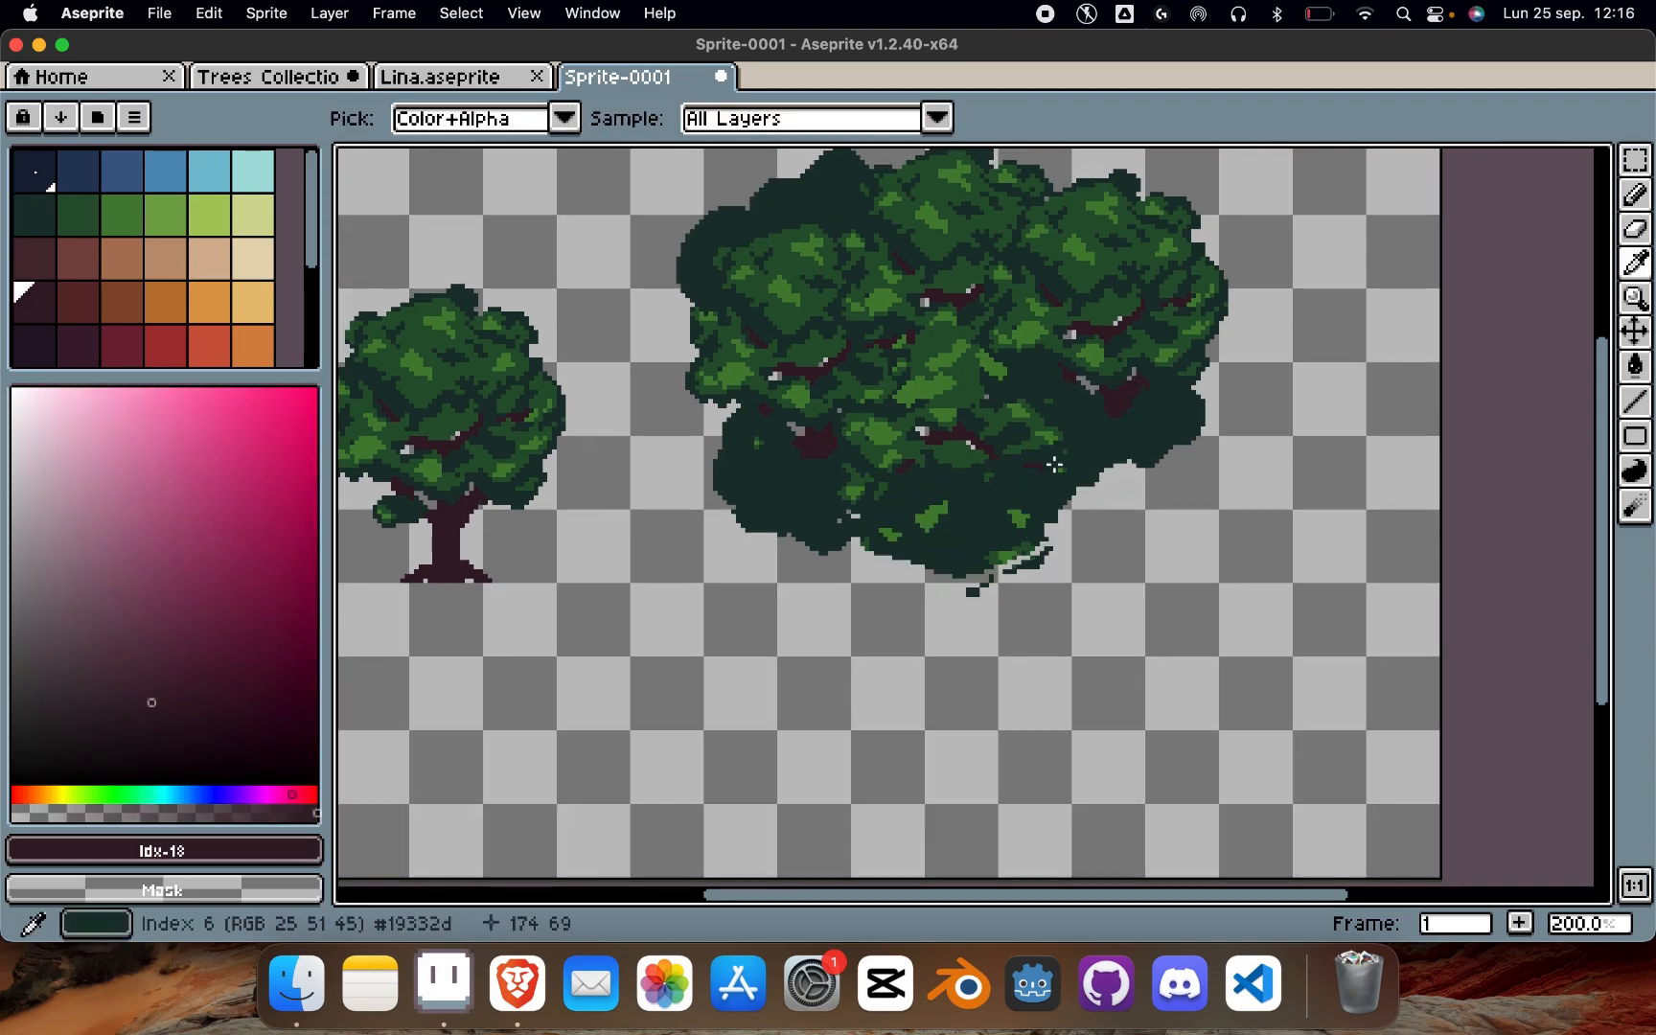
mouse_move(926, 571)
left_mouse_down()
mouse_move(926, 680)
mouse_move(920, 570)
left_mouse_up()
left_click_drag(1003, 569, 1004, 581)
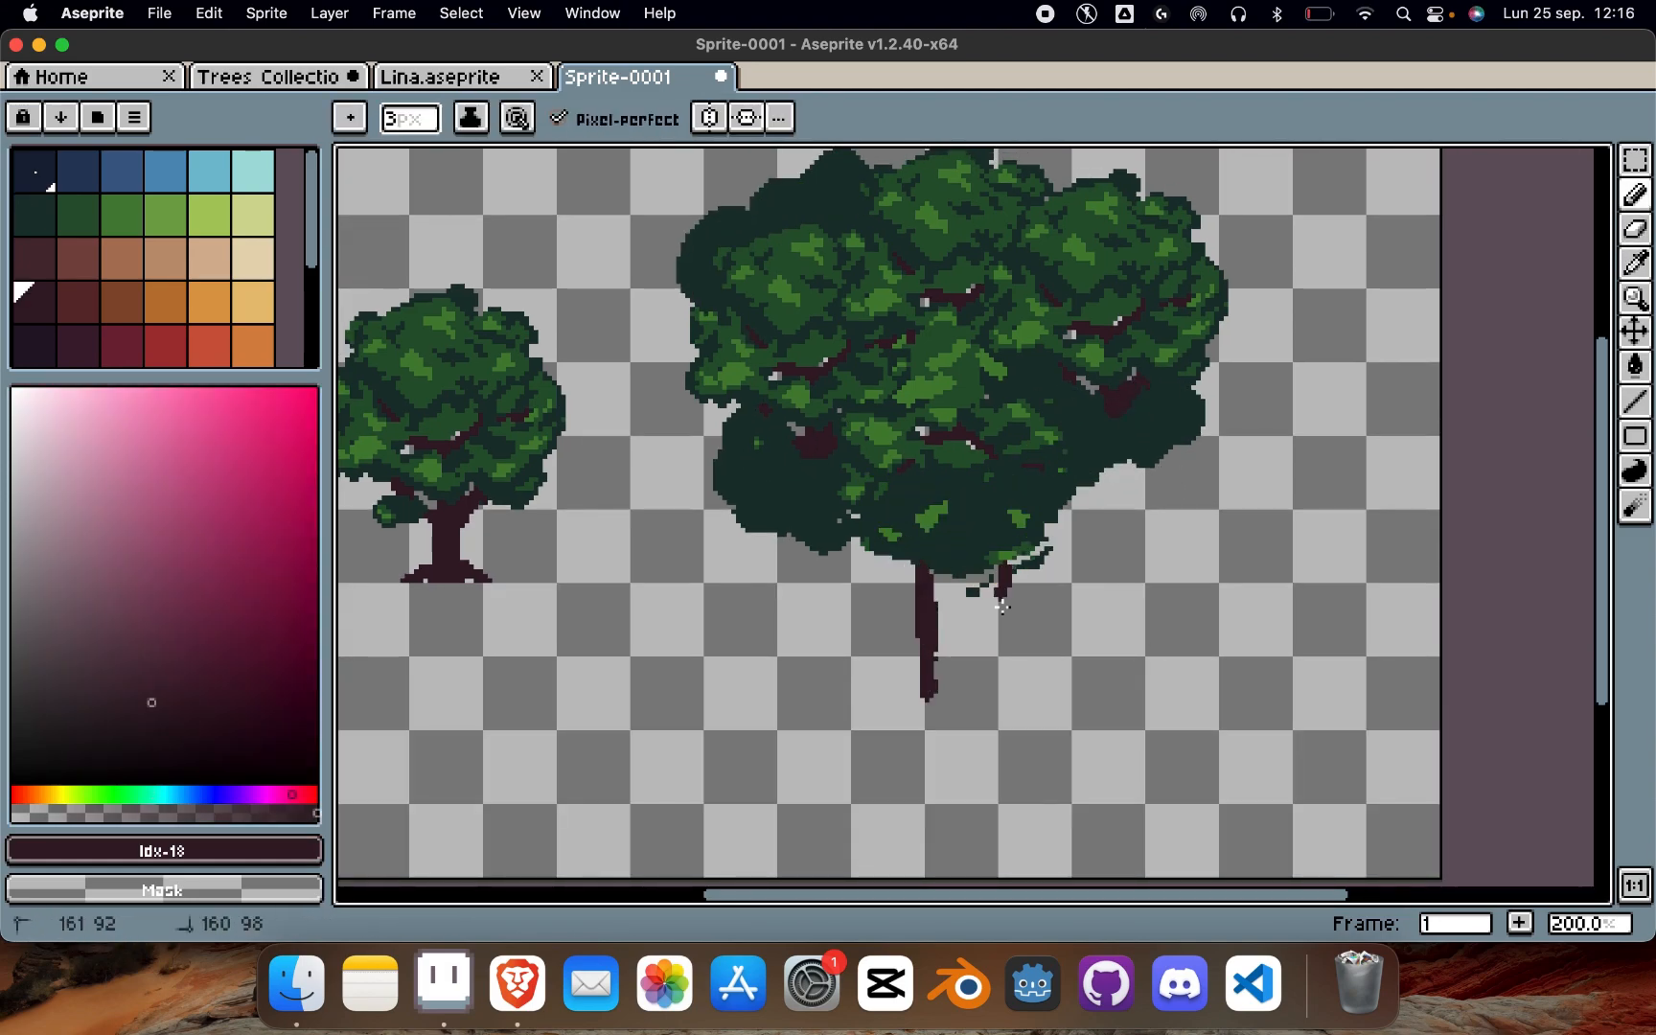
left_click(848, 536, "alt")
left_click_drag(858, 558, 898, 541)
Step: Outline the rest of the large tree's trunk with flared roots in dark brown and fill the shape
left_click(924, 567, "alt")
left_click_drag(1002, 569, 991, 696)
mouse_move(933, 688)
left_mouse_down()
mouse_move(856, 735)
mouse_move(992, 712)
left_mouse_up()
left_click_drag(1006, 623, 1093, 739)
left_click_drag(994, 717, 1086, 746)
mouse_move(1041, 722)
left_mouse_down()
mouse_move(944, 727)
mouse_move(966, 735)
mouse_move(979, 708)
mouse_move(909, 764)
left_mouse_up()
key("e")
key("g")
left_click(958, 697)
Step: Draw a dark green foliage mass at the lower right edge of the large canopy
scroll(905, 554, "down", 3)
scroll(1057, 511, "up", 3)
left_click(1180, 391, "alt")
key("b")
left_click_drag(1217, 494, 1160, 544)
scroll(1231, 431, "up", 2)
scroll(1103, 283, "down", 3)
Step: Select the large tree, move it down 12 px and deselect it
key("m")
left_click_drag(909, 222, 1226, 570)
key("Down")
key("Down")
key("Down")
key("Down")
key("Down")
key("Down")
key("Down")
key("Down")
key("Down")
key("Down")
key("Down")
key("Down")
key("super+d")
Step: Outline a rounded dome over the top of the large canopy and fill it with dark green (index 6)
scroll(1056, 277, "up", 3)
scroll(1056, 277, "left", 1)
key("b")
mouse_move(906, 272)
left_mouse_down()
mouse_move(985, 218)
mouse_move(1070, 215)
left_mouse_up()
key("g")
left_click(1111, 204)
left_click(1006, 240)
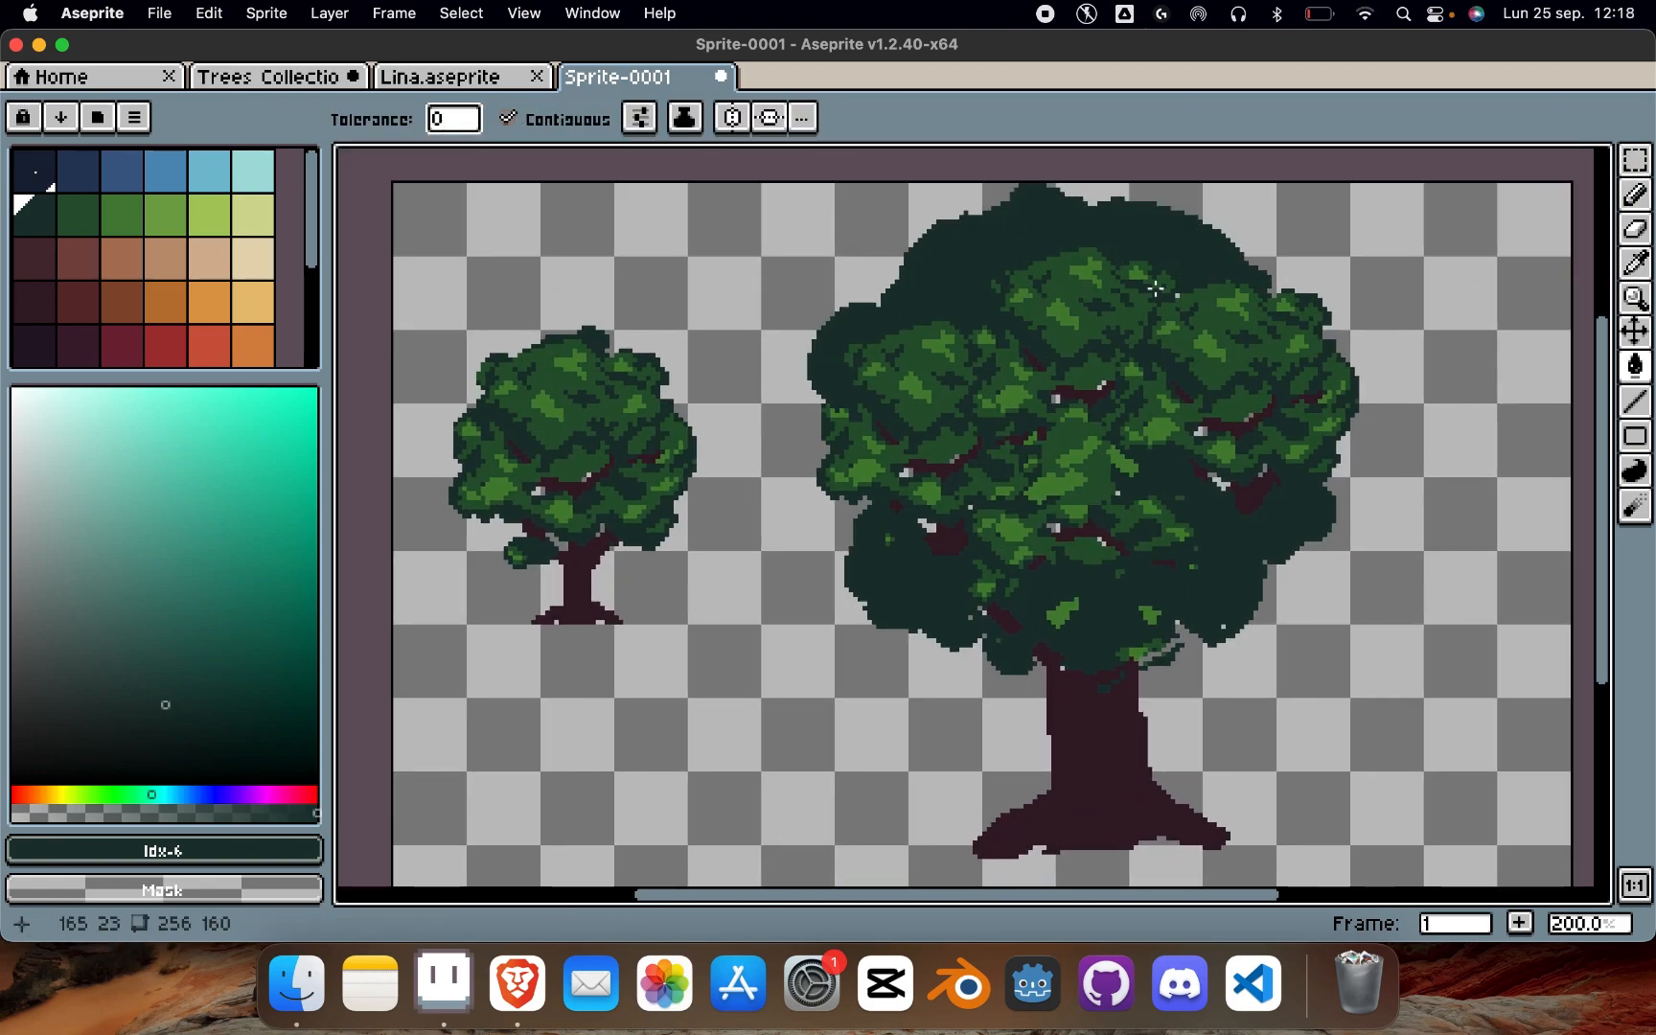
Step: Add dark green bumps to the canopy's outline at the very top and along its upper right edge
scroll(1156, 289, "down", 3)
scroll(1109, 255, "up", 5)
key("b")
left_click_drag(1040, 346, 998, 345)
left_click_drag(883, 374, 853, 374)
left_click_drag(1267, 450, 1333, 500)
key("g")
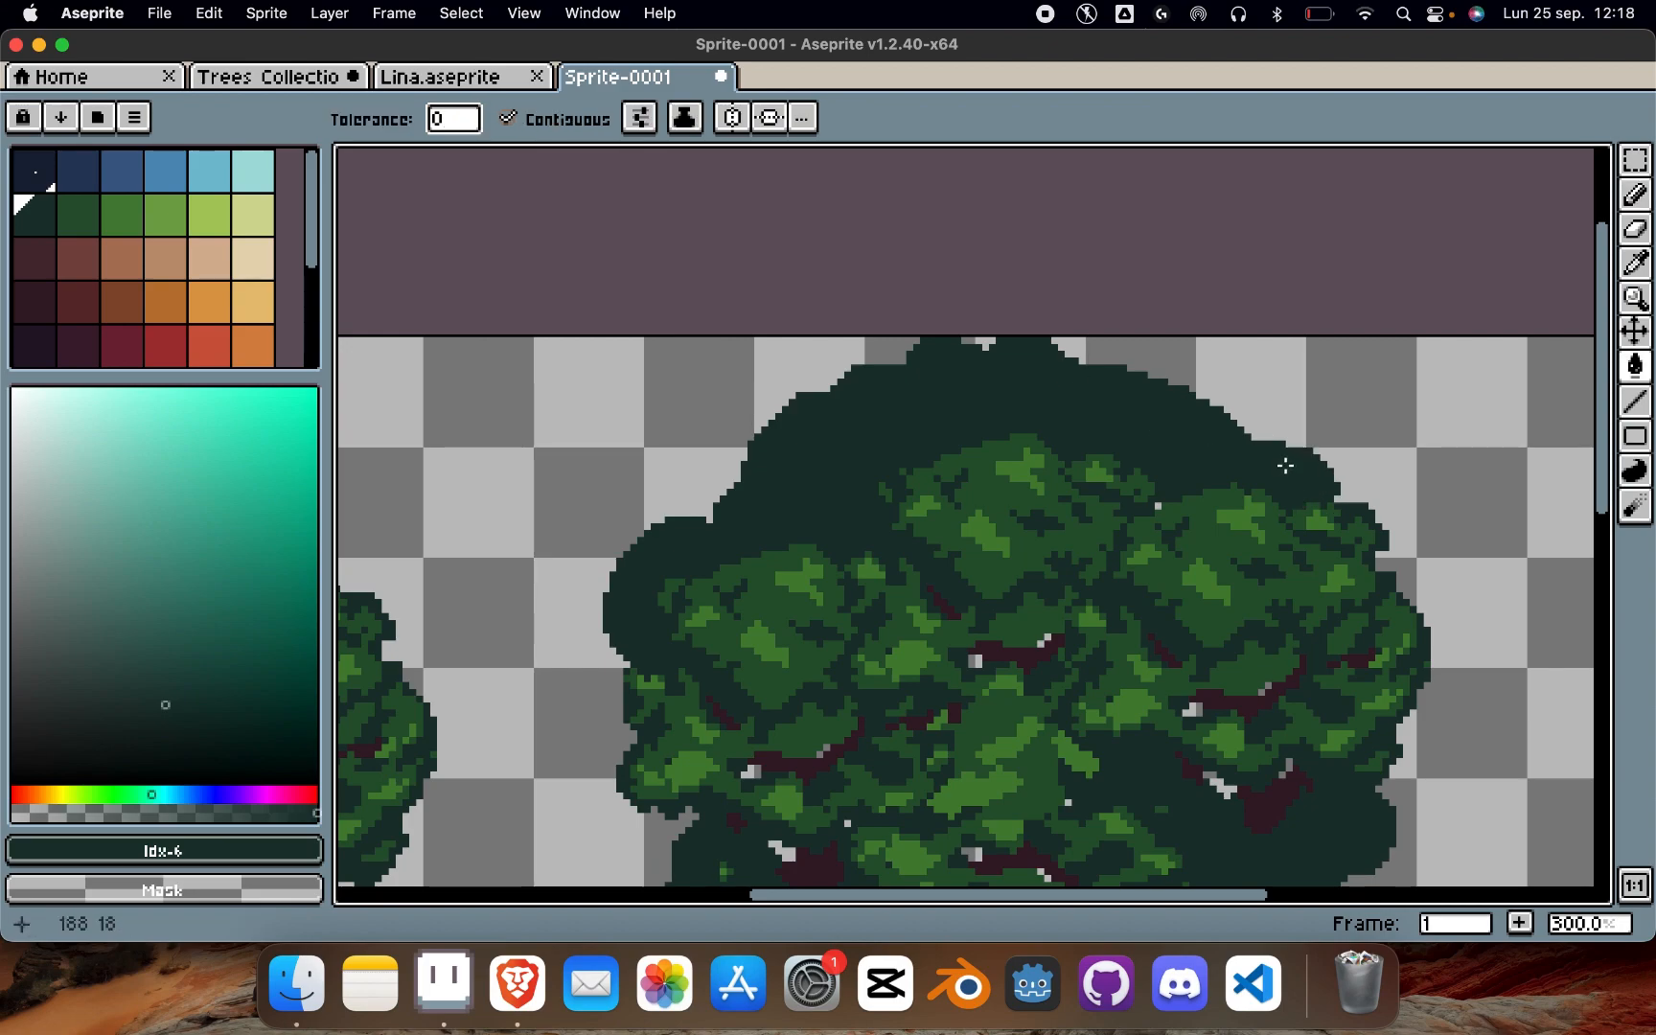
scroll(1284, 467, "down", 1)
scroll(1205, 414, "up", 1)
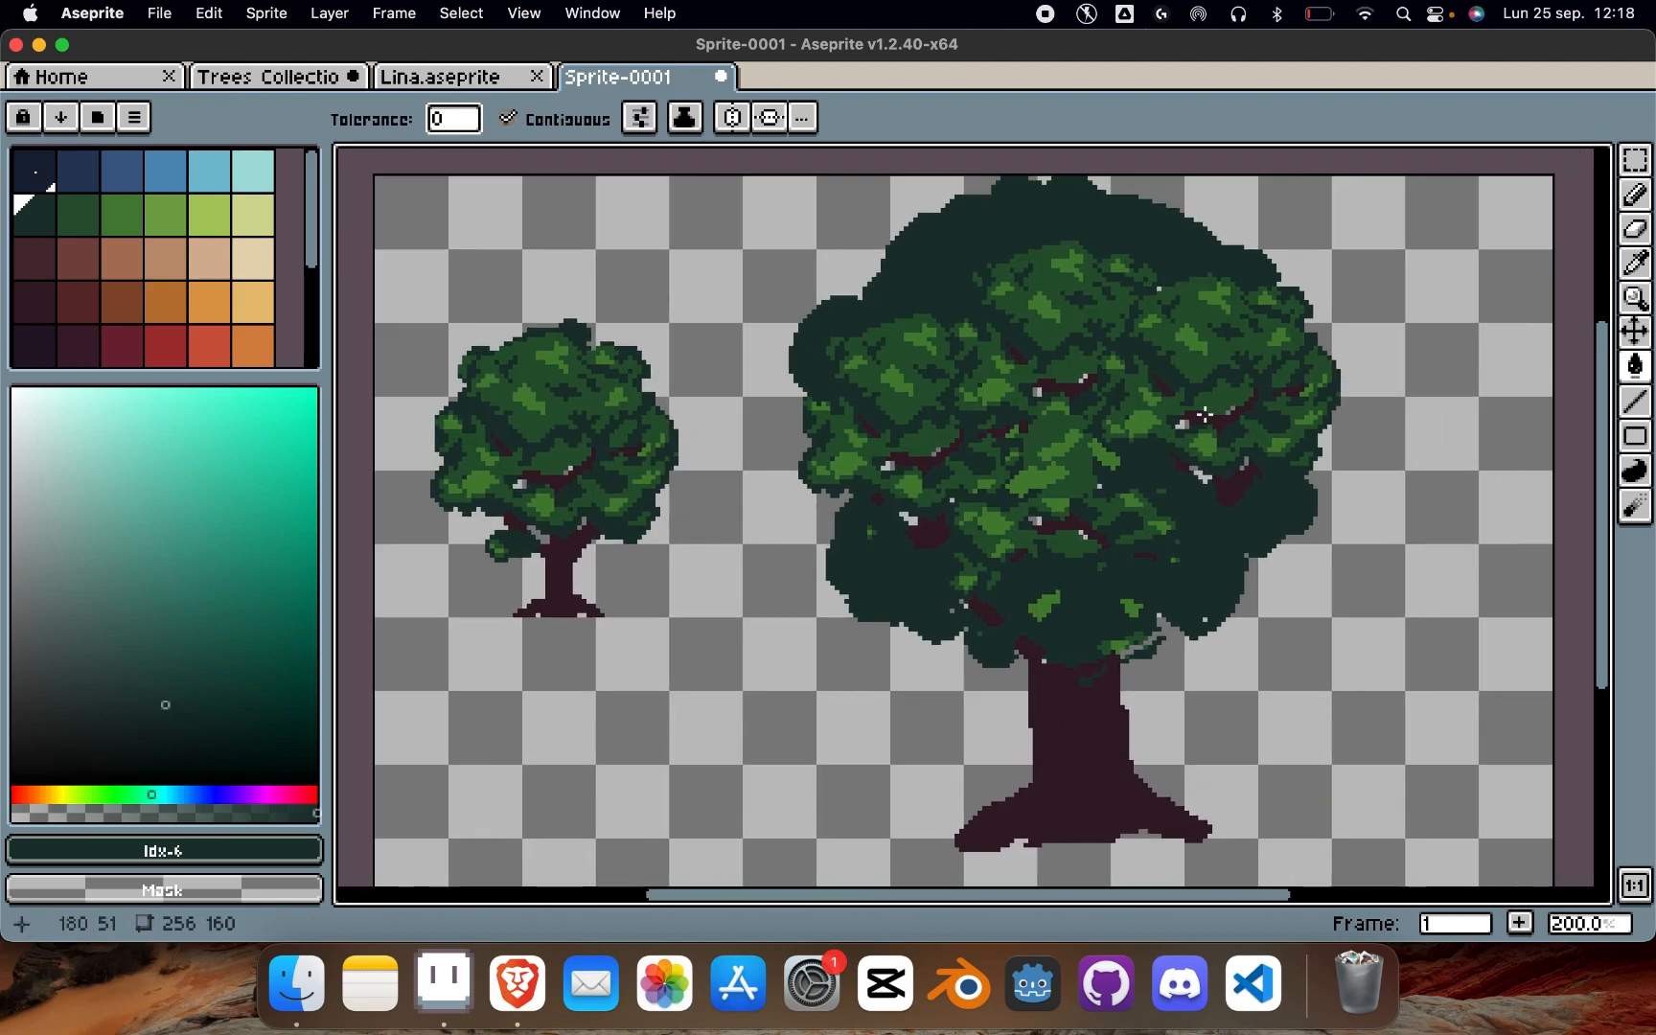
Step: Fill the notch on the left edge of the large canopy with dark green (index 6)
left_click(851, 479, "alt")
key("super+z")
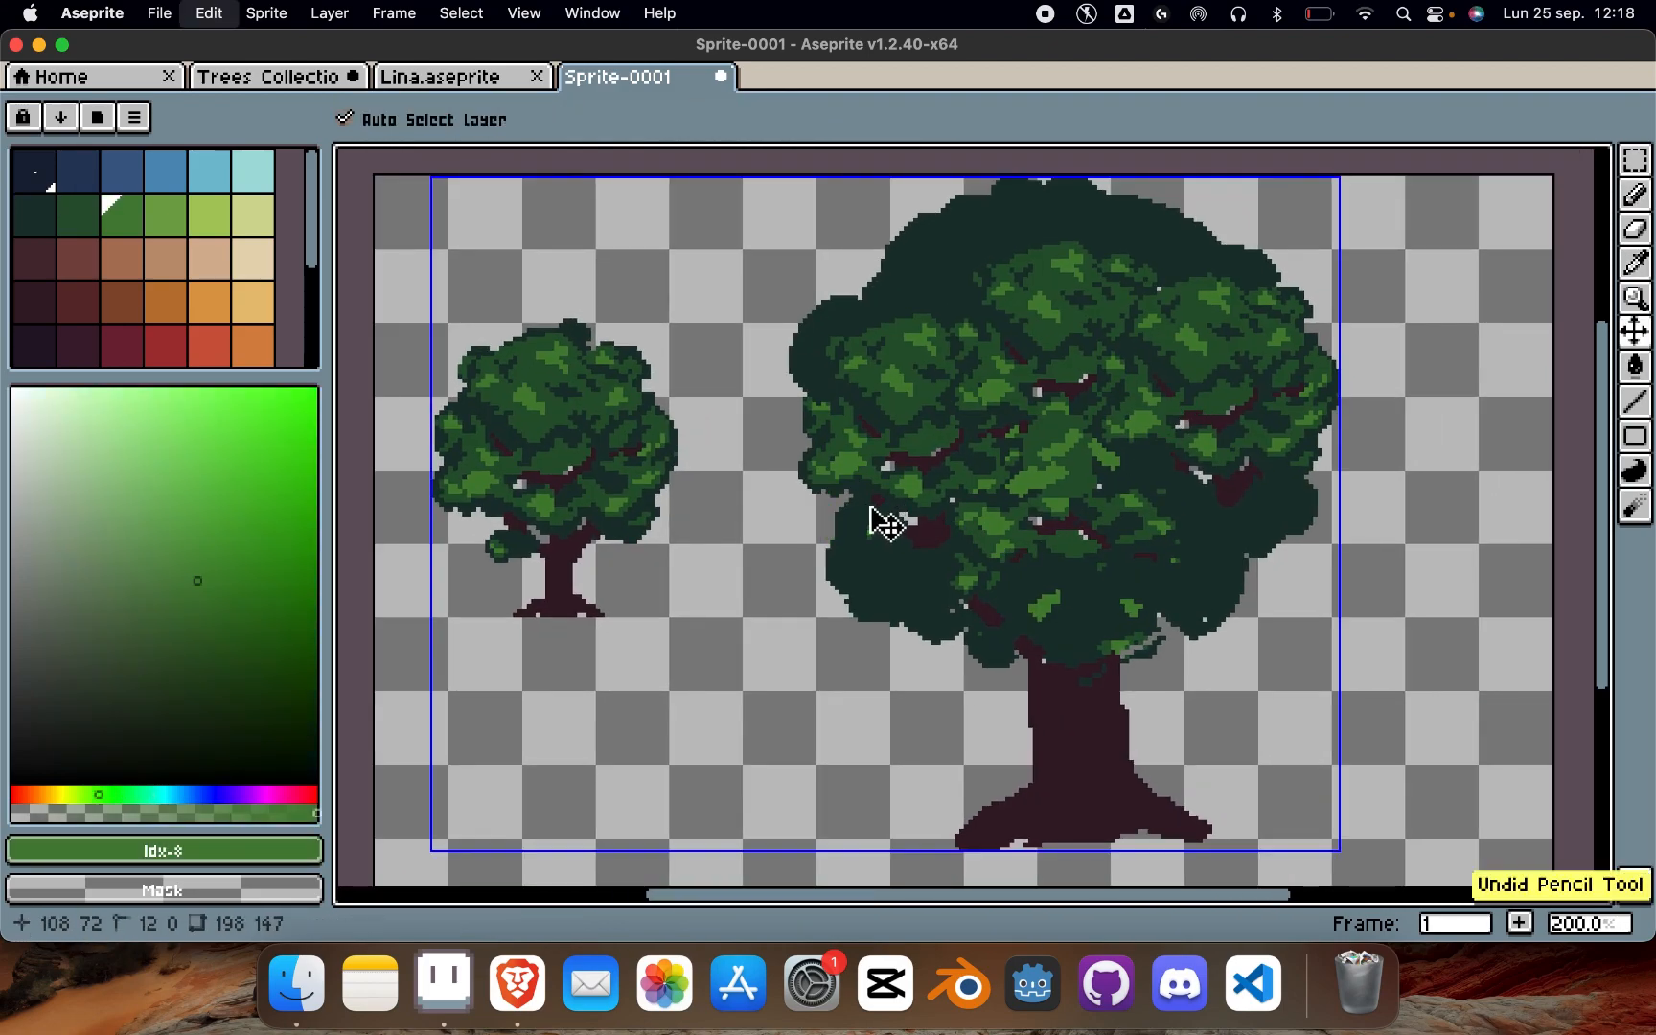
left_click(853, 506, "alt")
key("g")
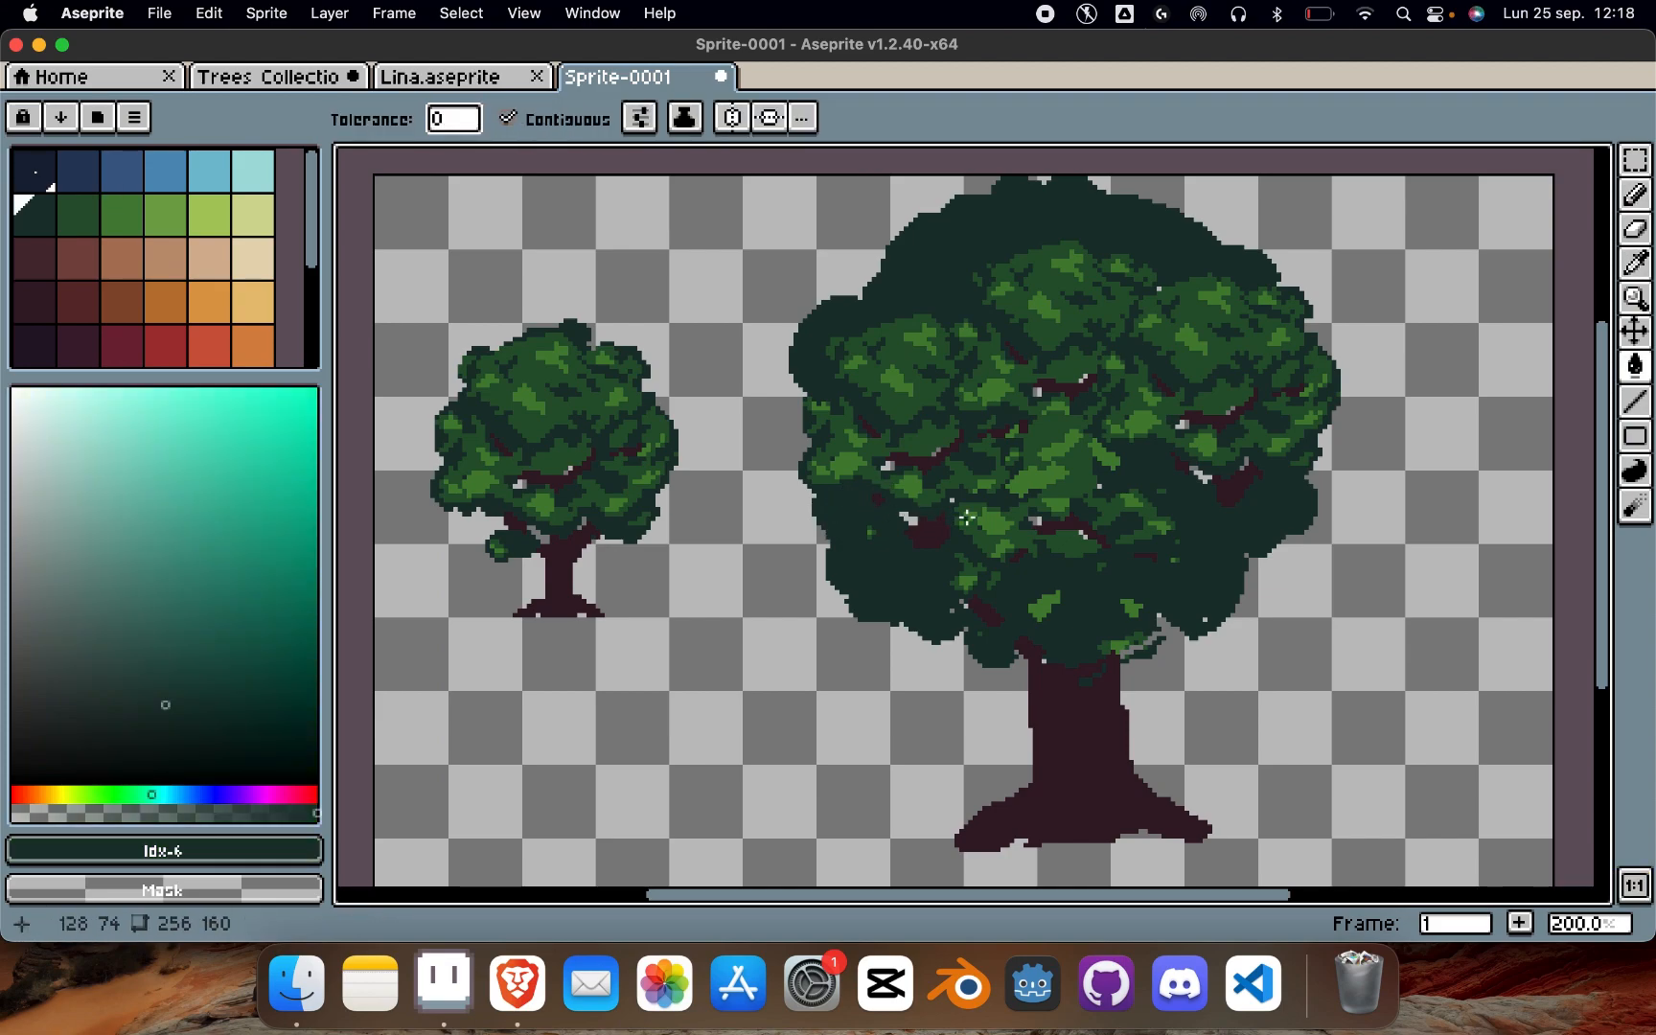
Step: Draw a dark brown (index 18) branch from the trunk's upper right into the canopy and clean up the trunk's right edge
key("b")
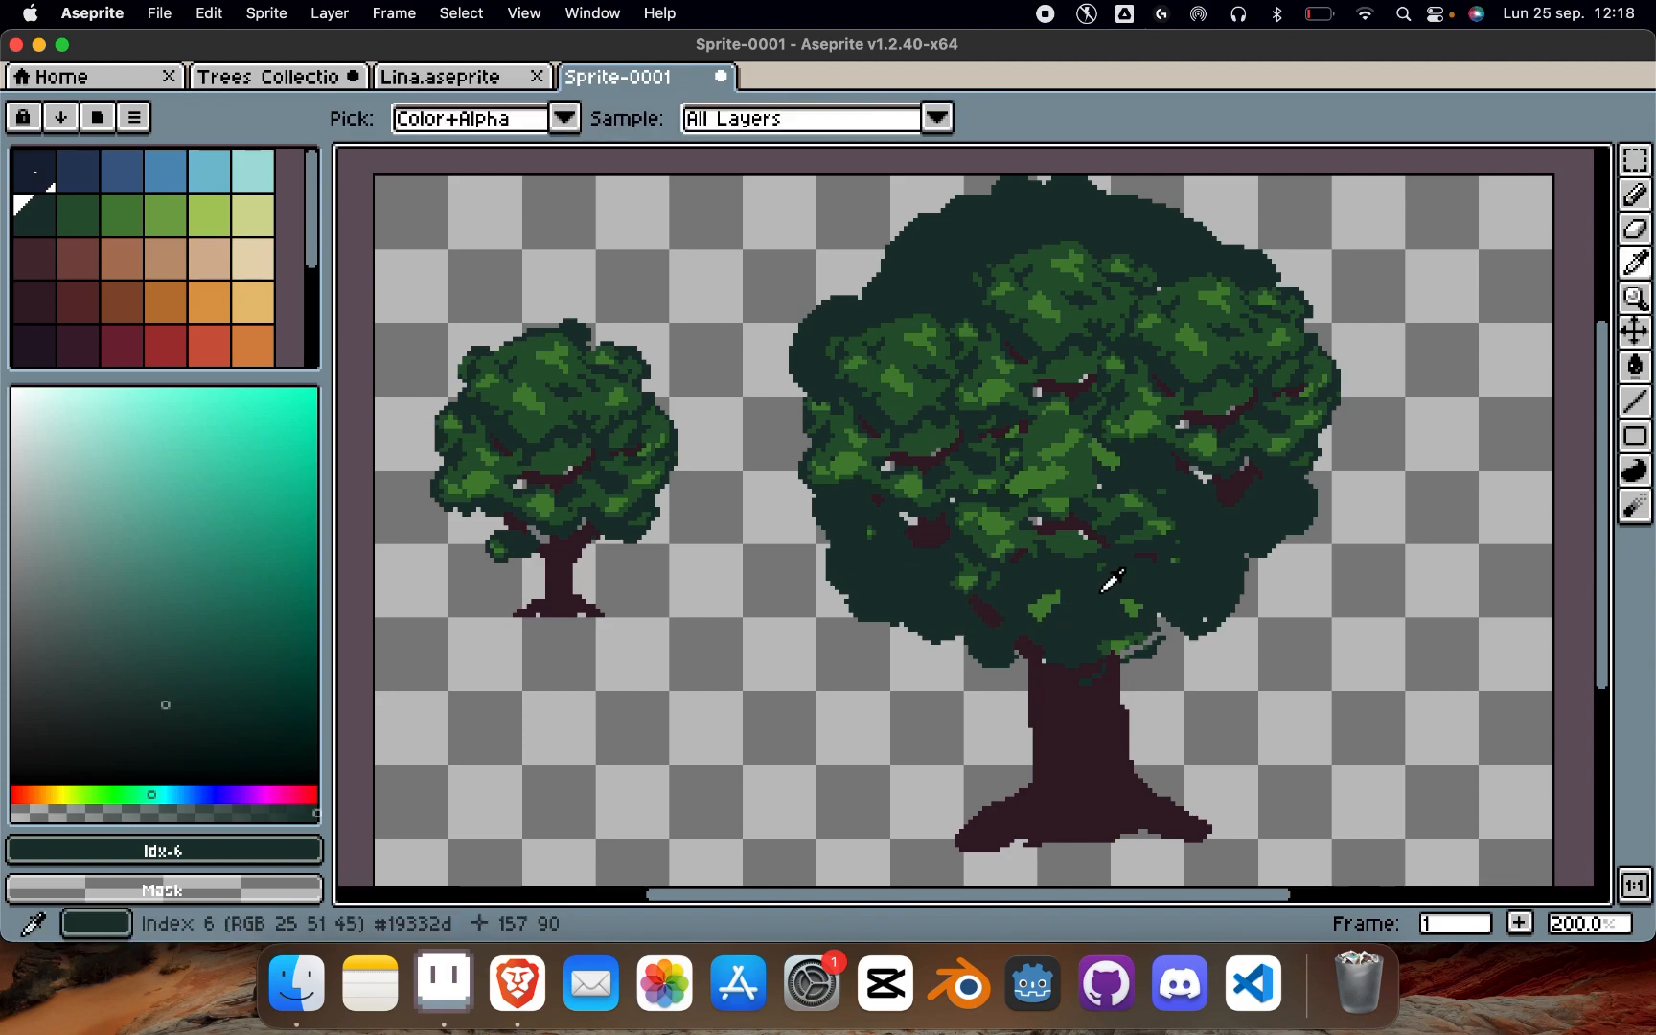
left_click(1081, 673, "alt")
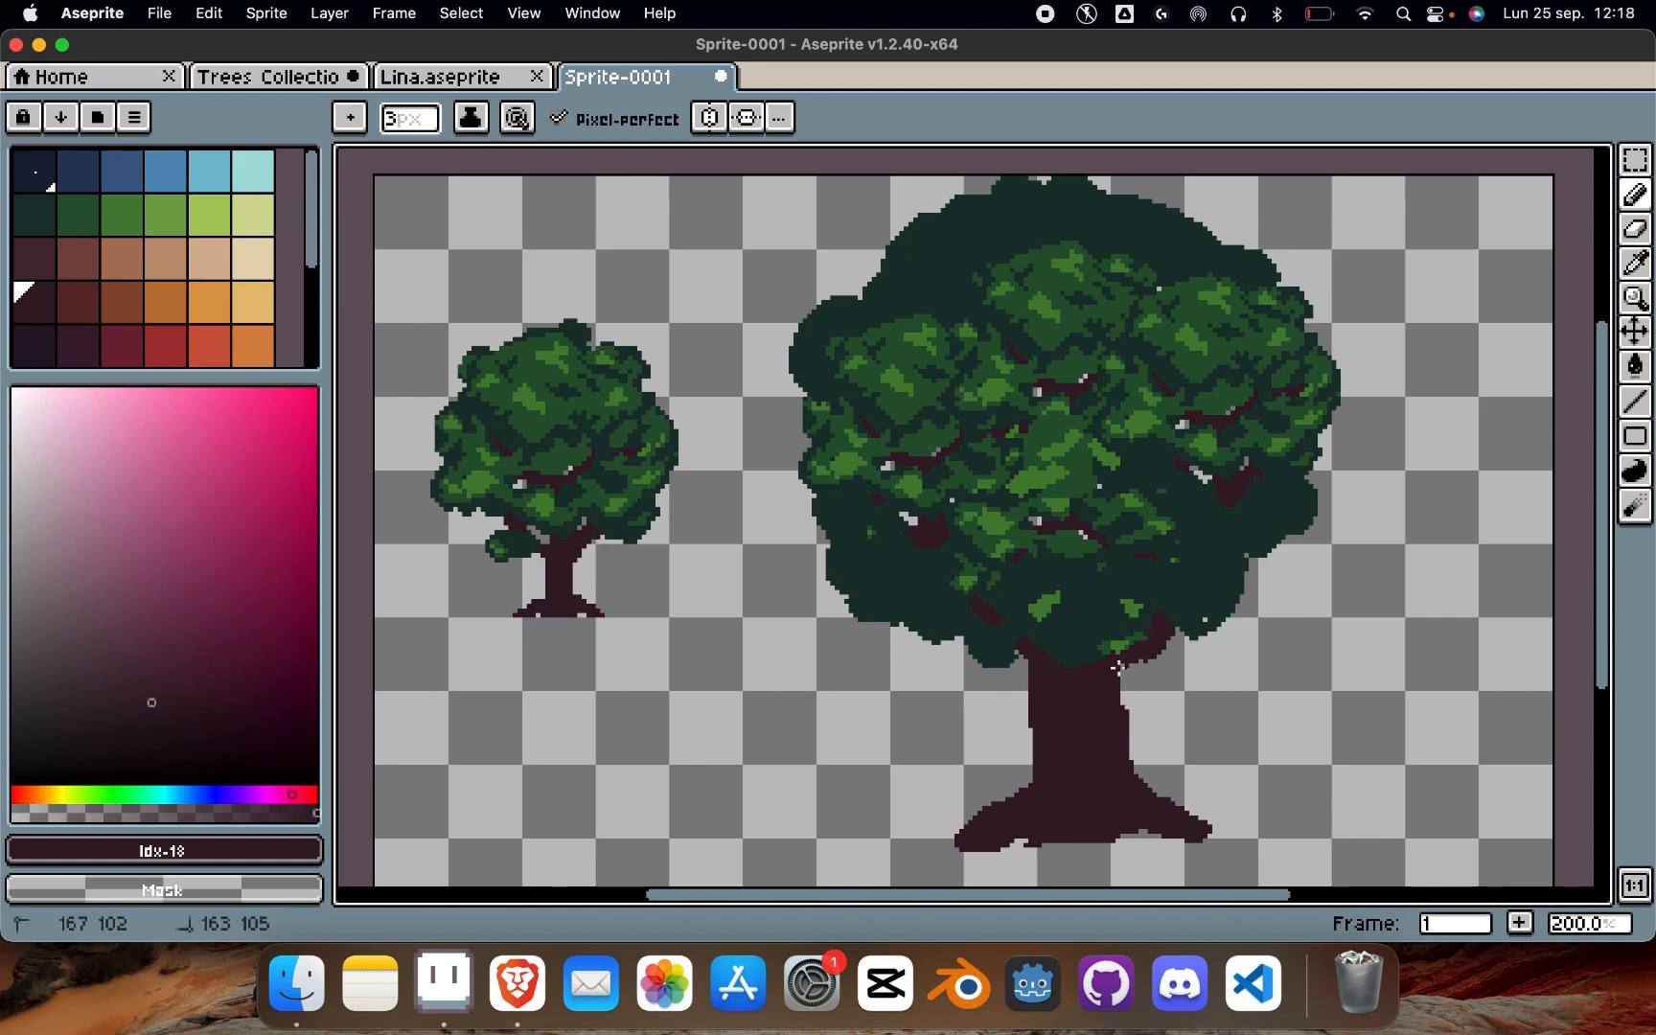
key("e")
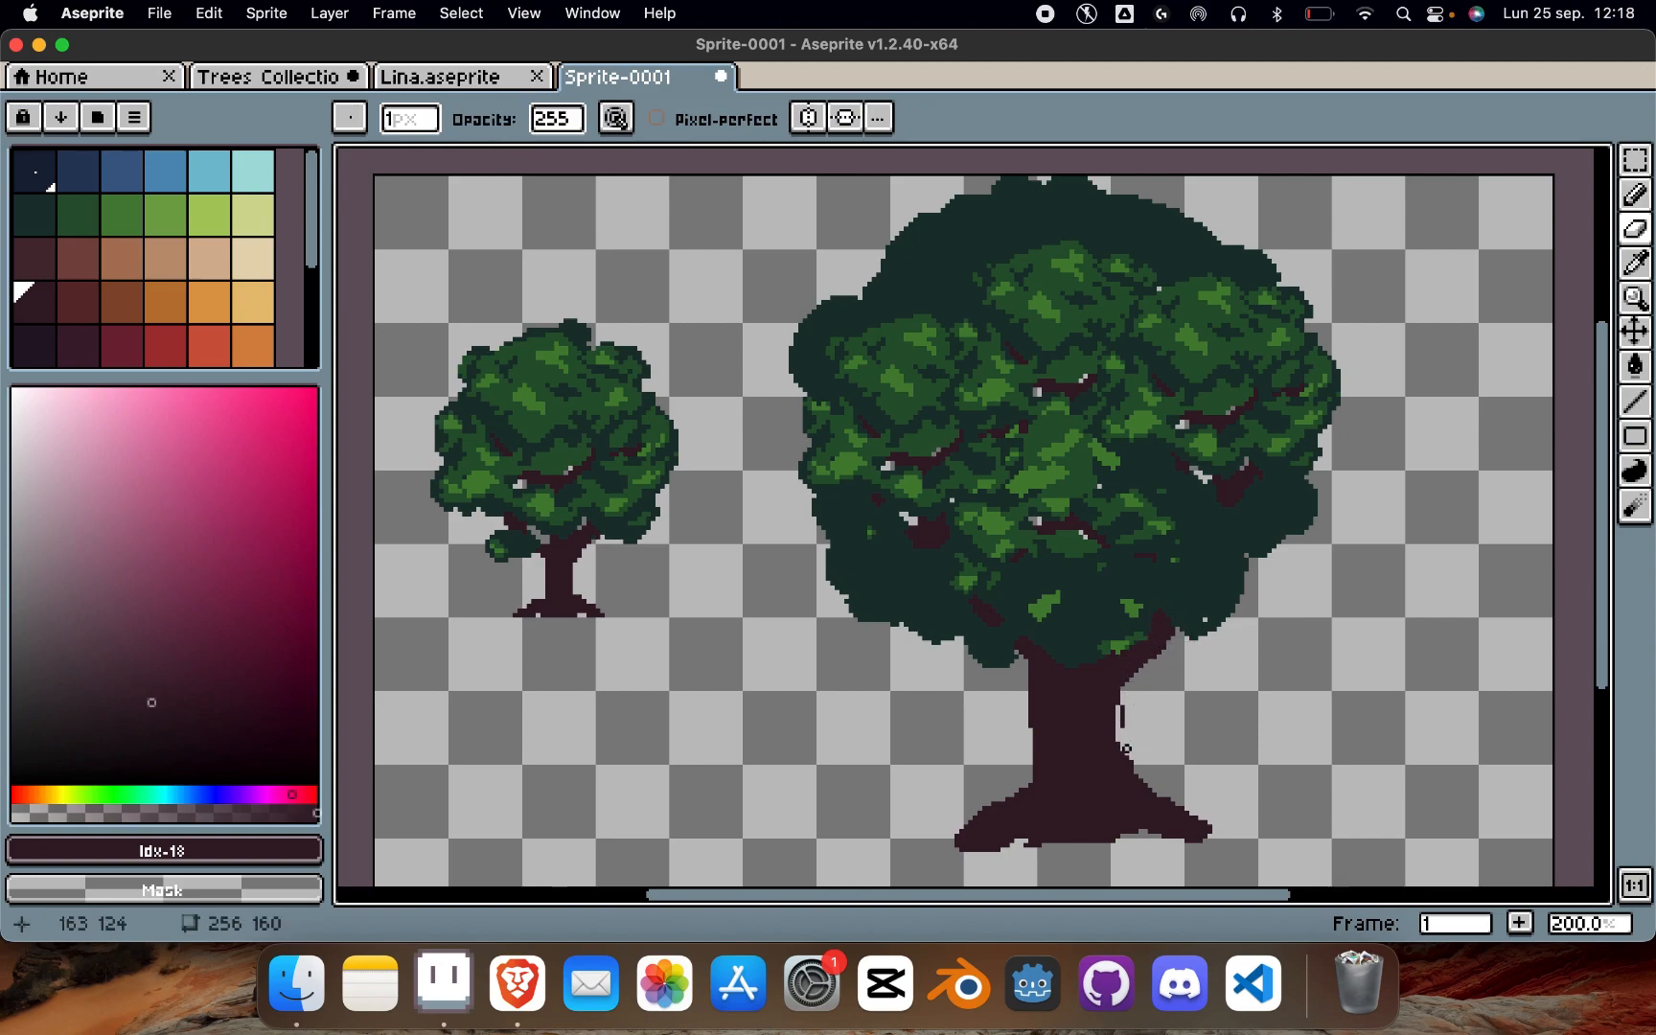
key("b")
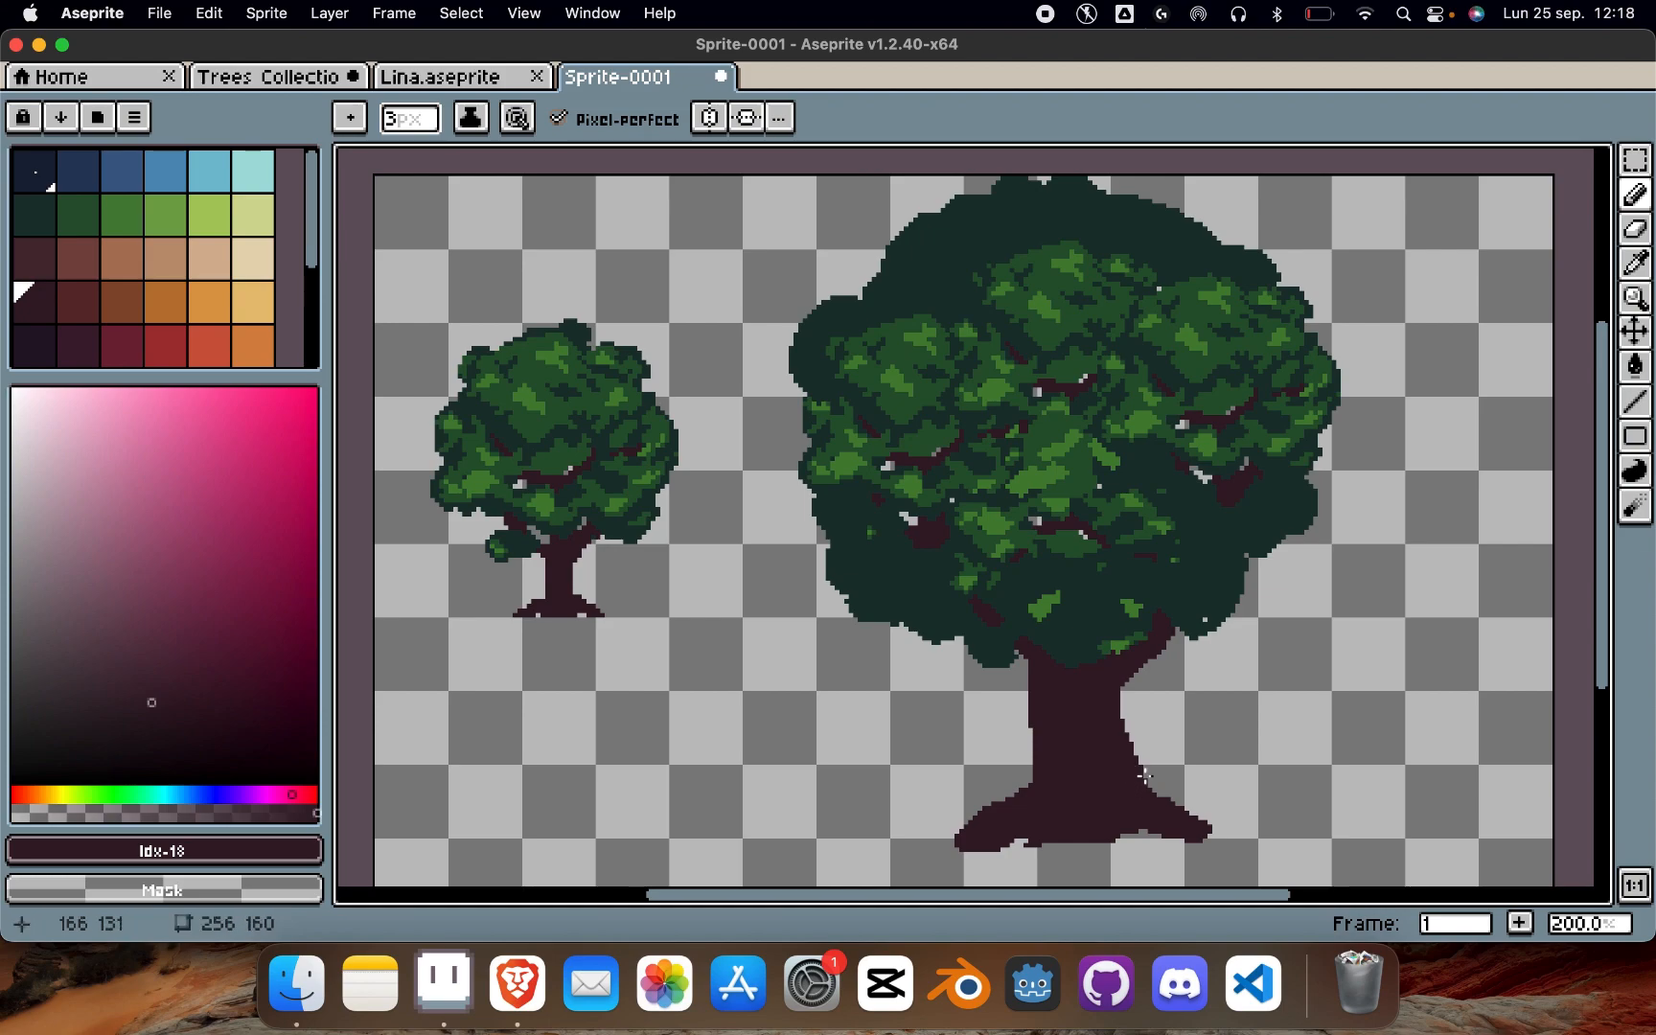
key("e")
mouse_move(1063, 738)
left_mouse_down()
mouse_move(1029, 794)
mouse_move(1055, 760)
left_mouse_up()
key("super+z")
key("super+z")
Step: Widen the trunk's lower left side with dark brown so it flares into the root
key("b")
scroll(1148, 624, "down", 2)
scroll(1147, 624, "right", 3)
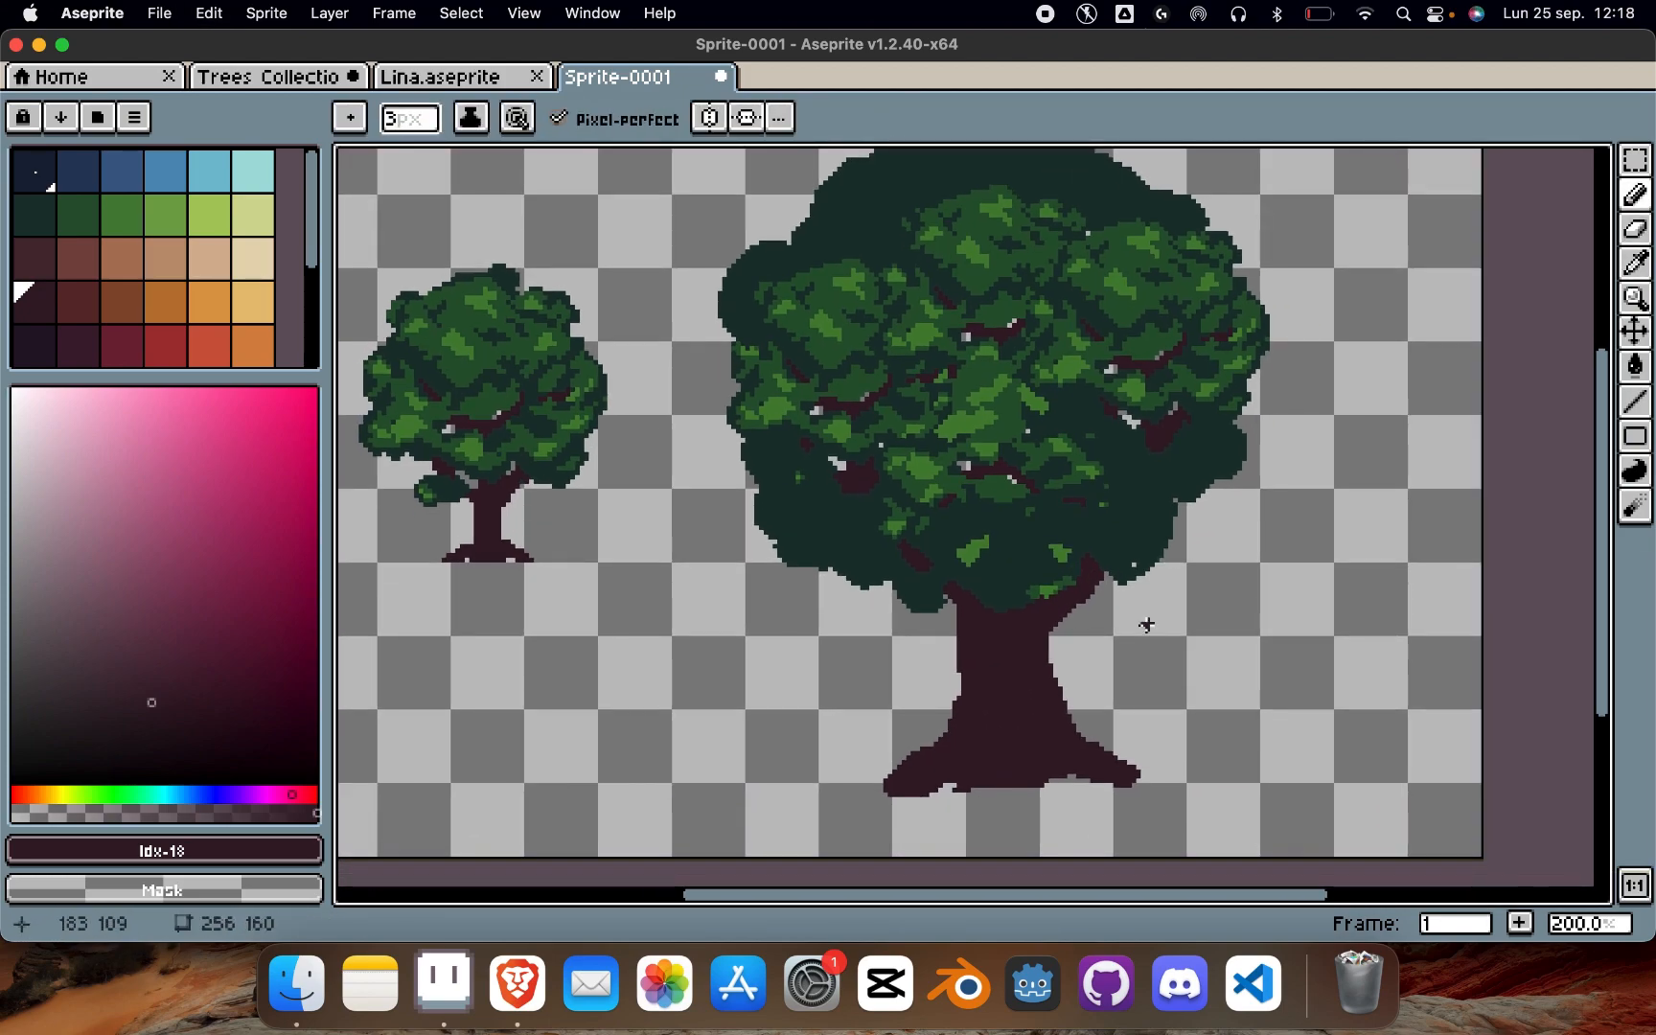
Step: Paint mid-green (index 7) foliage patches along the canopy's top and upper left edge and across its upper middle
scroll(1008, 674, "up", 2)
scroll(1008, 675, "right", 1)
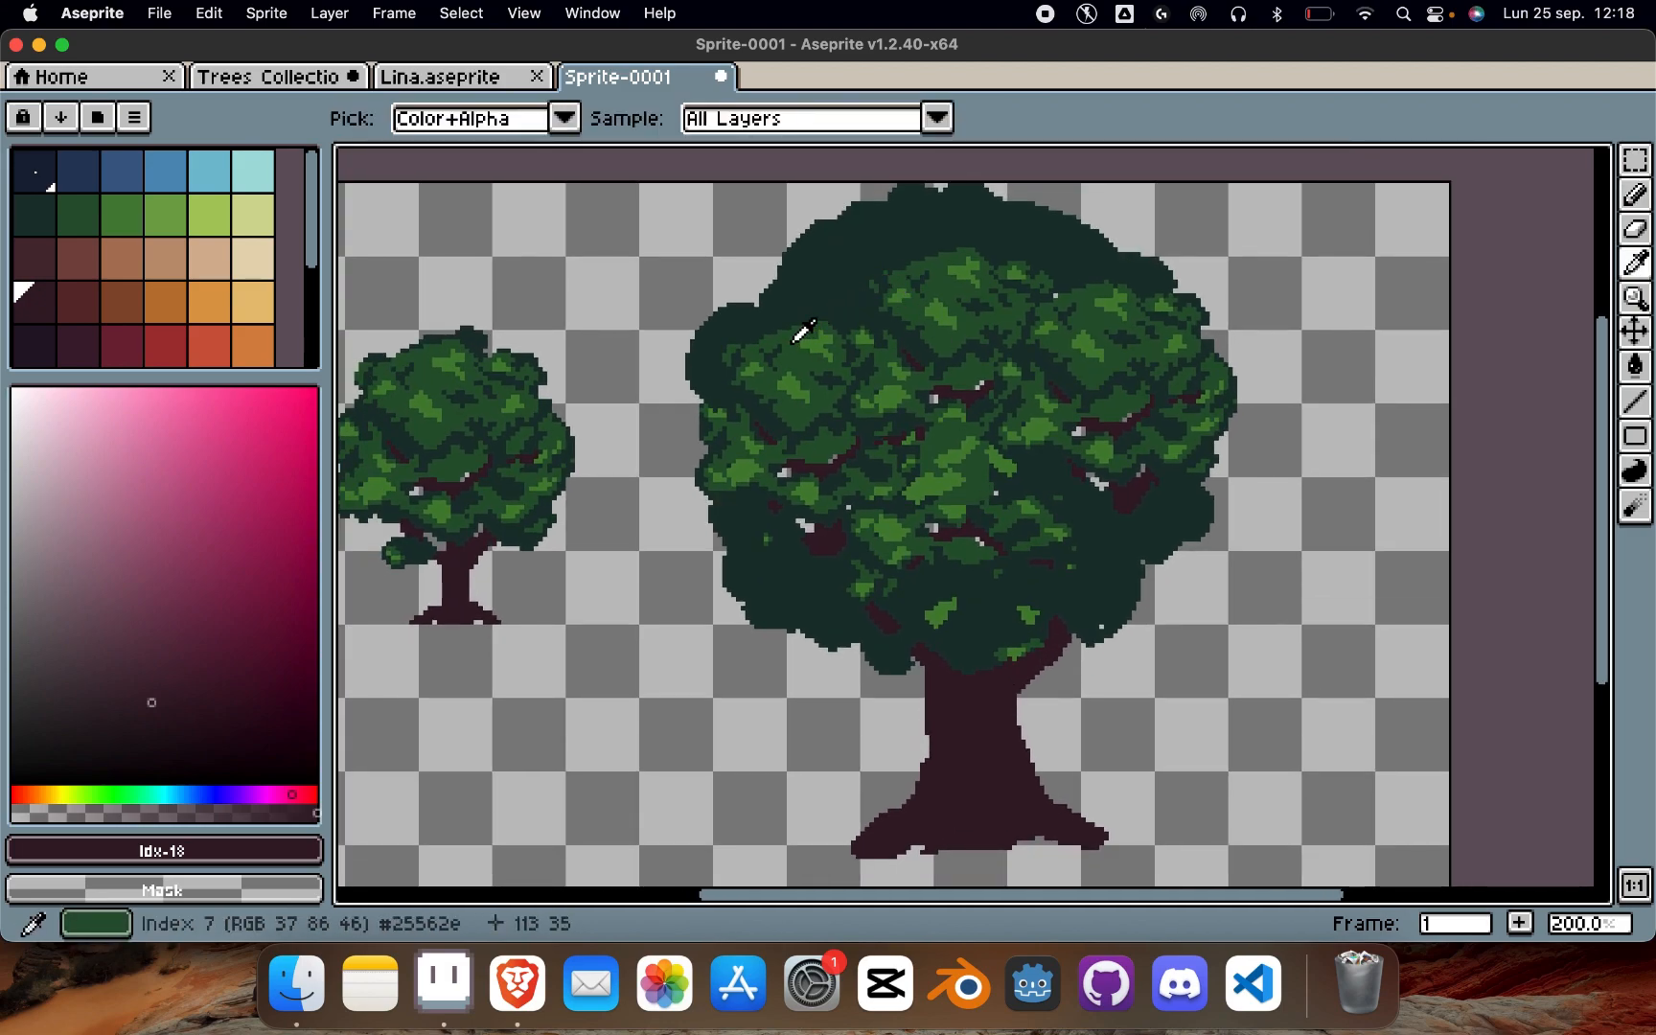
left_click(815, 251, "alt")
left_click_drag(815, 251, 817, 285)
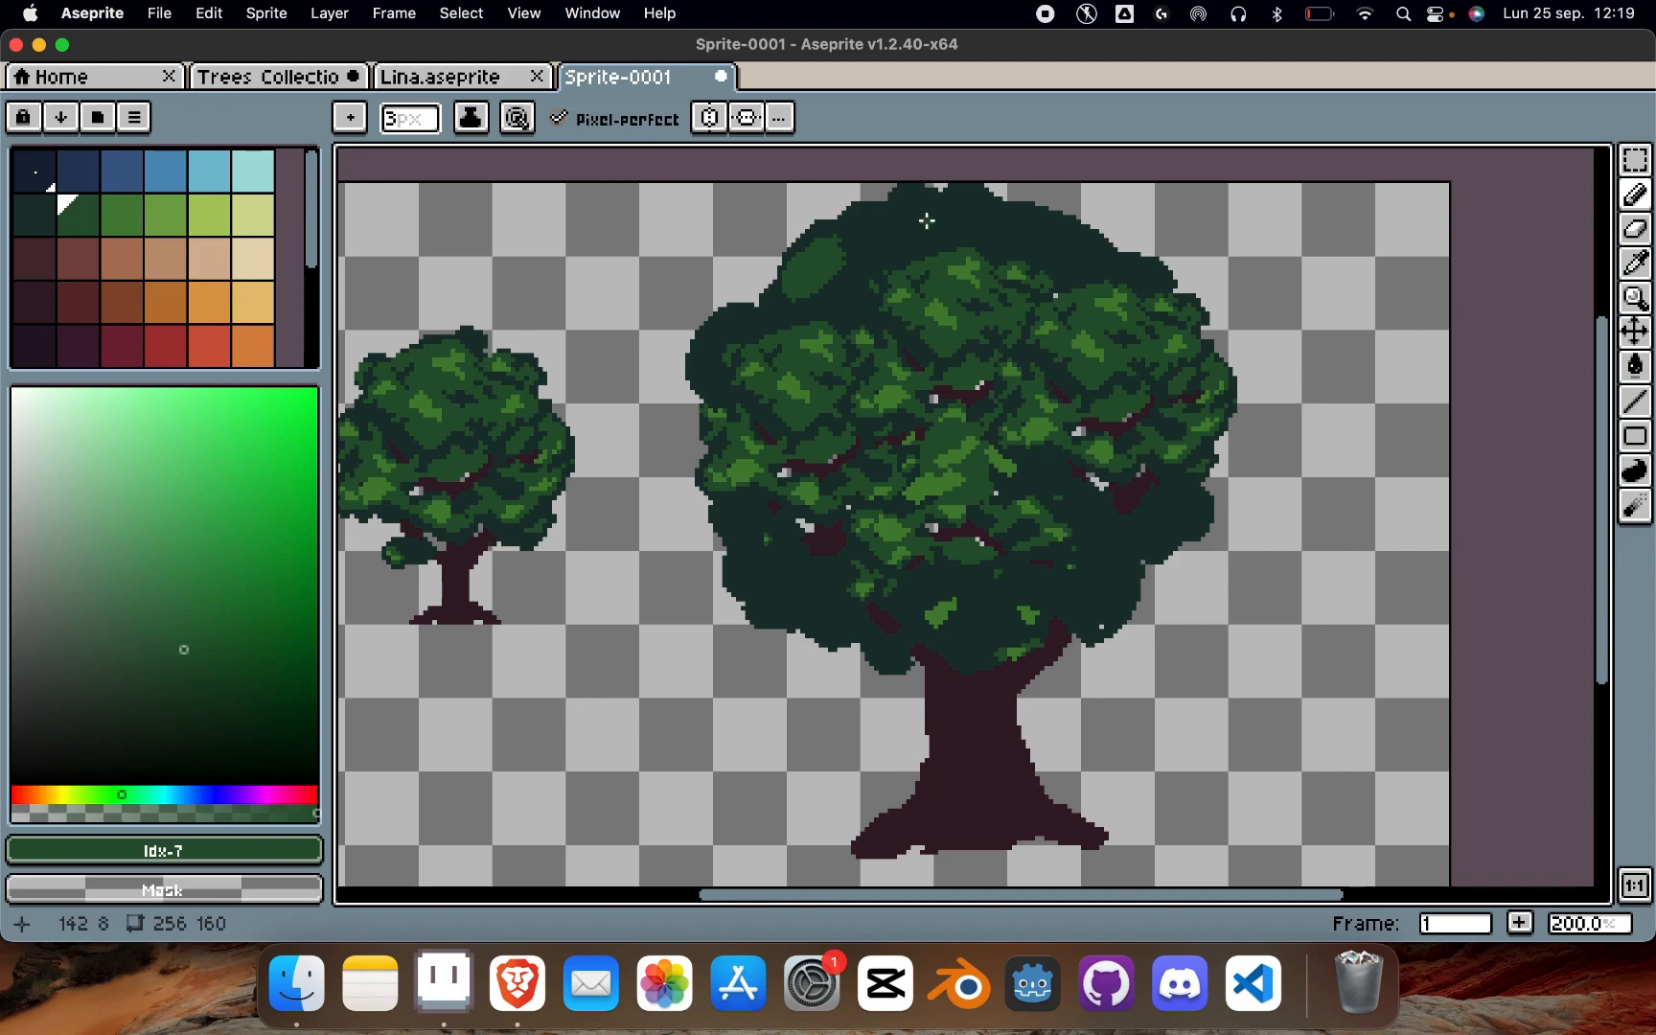
left_click_drag(879, 239, 876, 278)
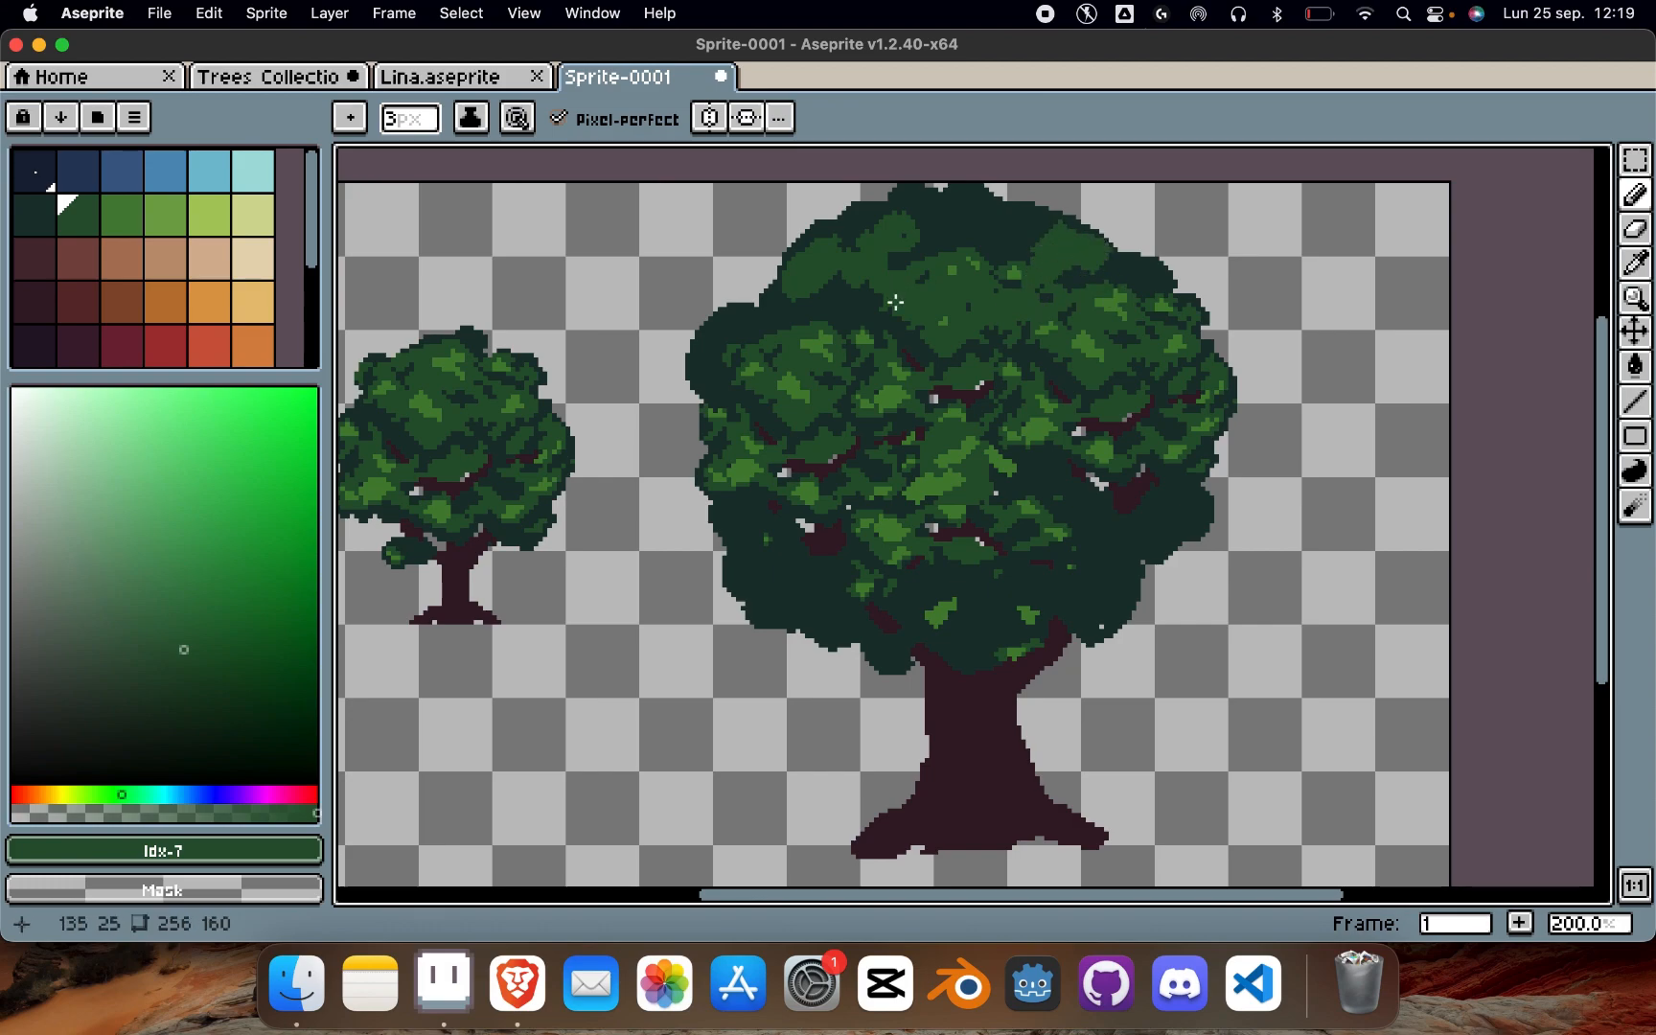
left_click_drag(739, 331, 739, 337)
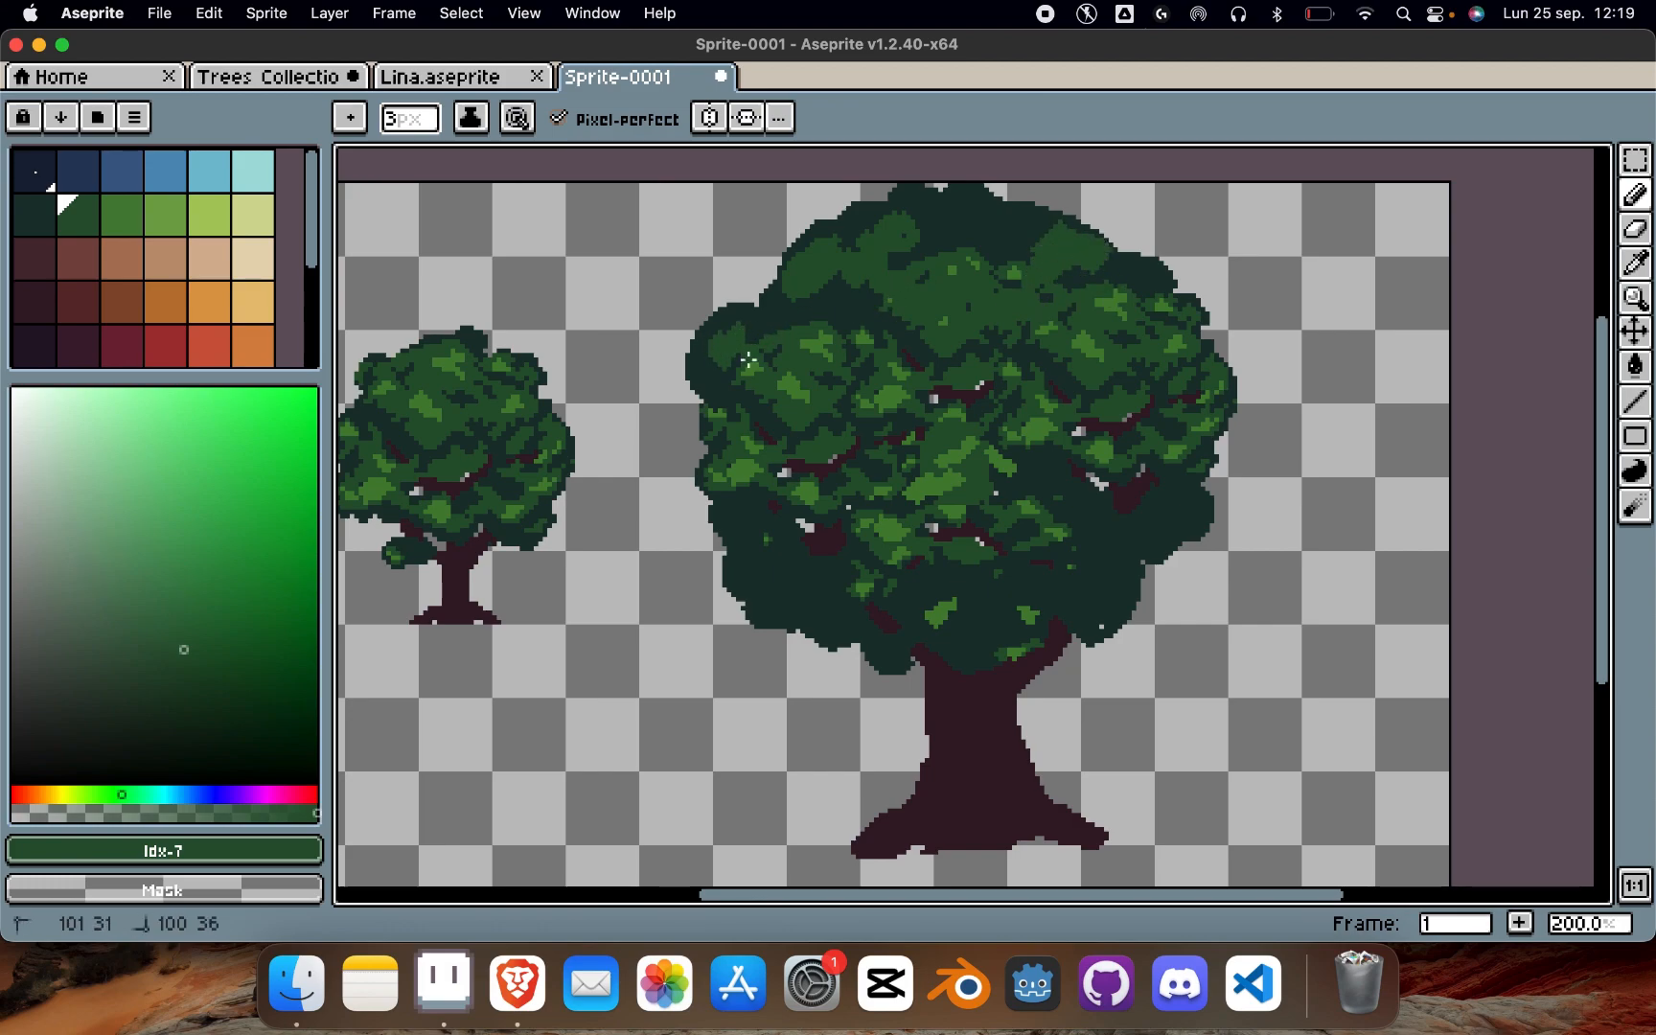
mouse_move(820, 372)
left_mouse_down()
mouse_move(865, 405)
mouse_move(875, 364)
mouse_move(852, 350)
mouse_move(771, 383)
mouse_move(858, 408)
mouse_move(846, 382)
mouse_move(903, 398)
mouse_move(905, 430)
mouse_move(1015, 431)
mouse_move(1061, 397)
mouse_move(1086, 411)
mouse_move(1058, 393)
mouse_move(1172, 416)
left_mouse_up()
Step: Enlarge the brush to 6 px and paint broad mid-green strokes across the lower middle of the canopy
key("plus")
key("plus")
key("plus")
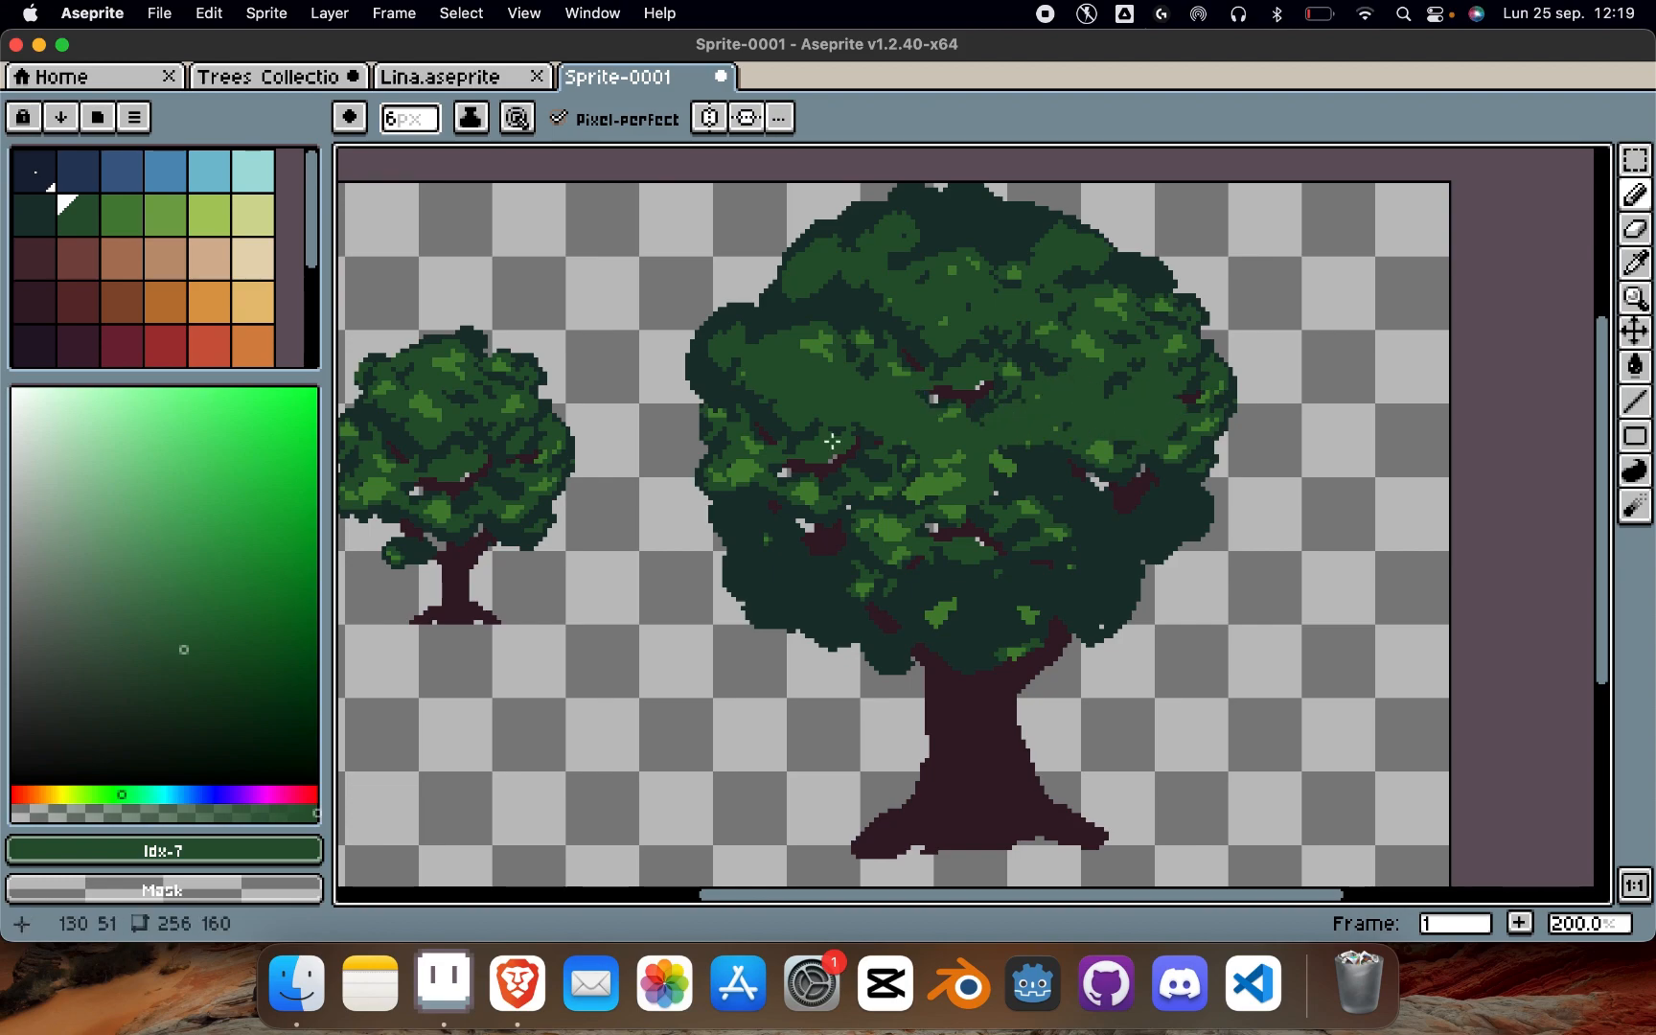
mouse_move(766, 483)
left_mouse_down()
mouse_move(888, 533)
mouse_move(898, 519)
mouse_move(1089, 546)
mouse_move(1166, 513)
left_mouse_up()
left_click_drag(1106, 539, 919, 498)
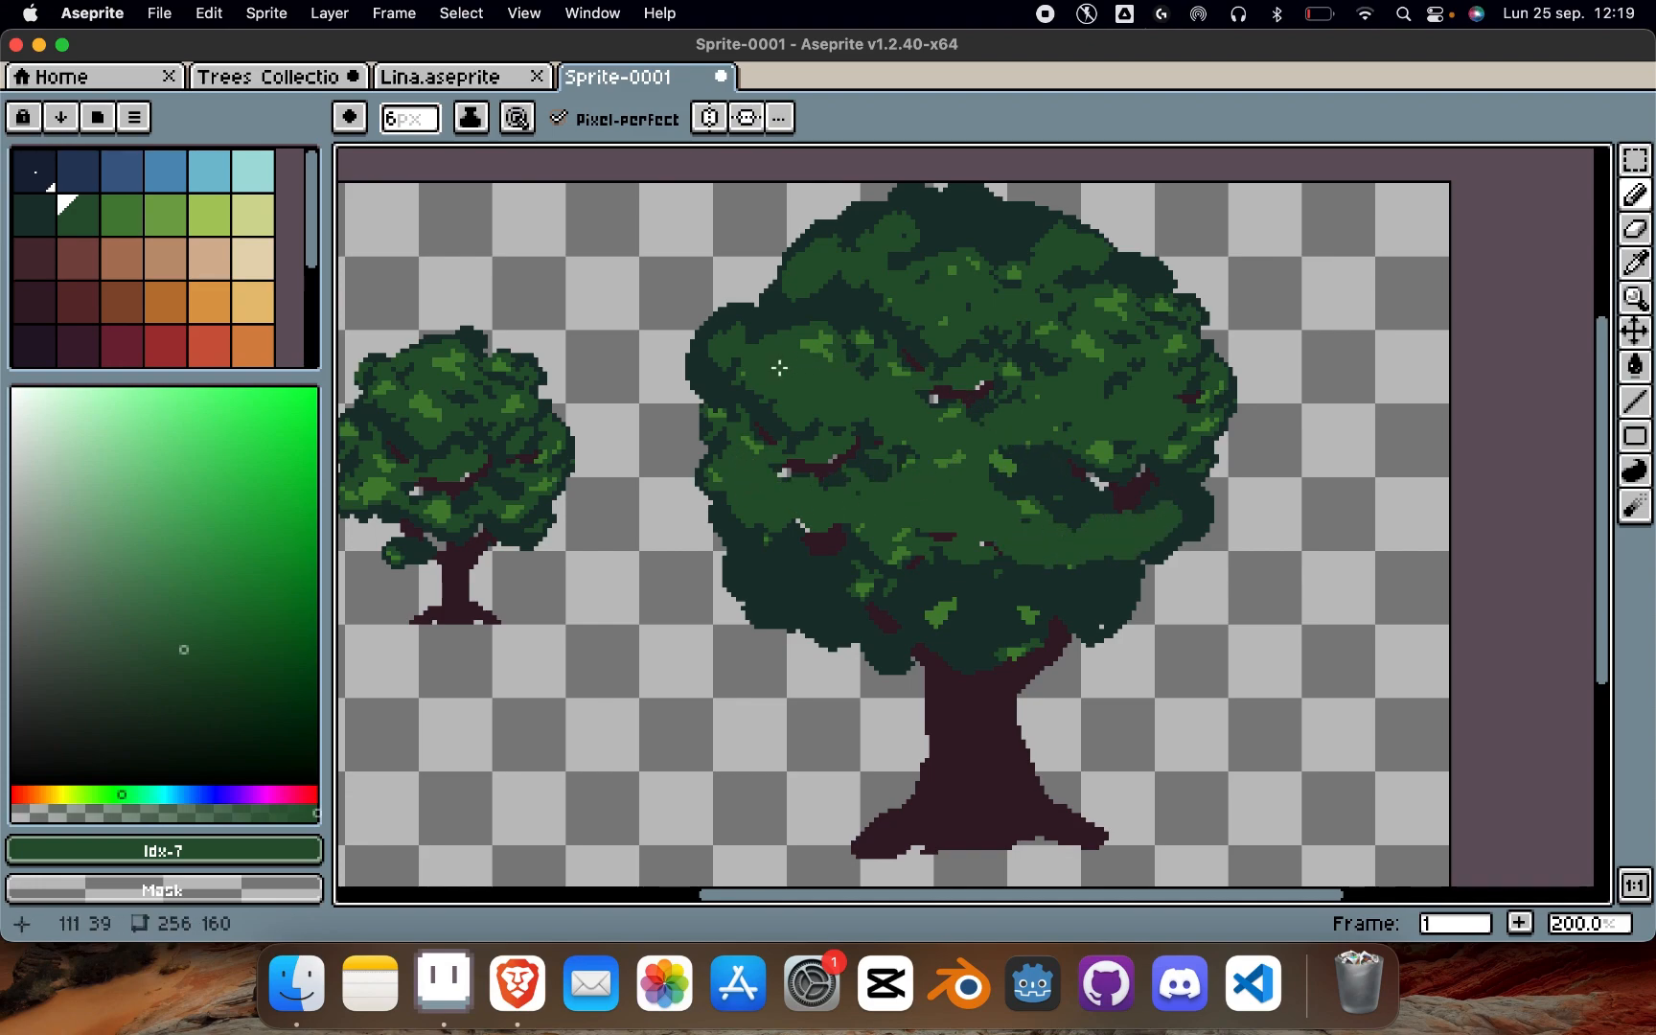
left_click_drag(918, 403, 1090, 385)
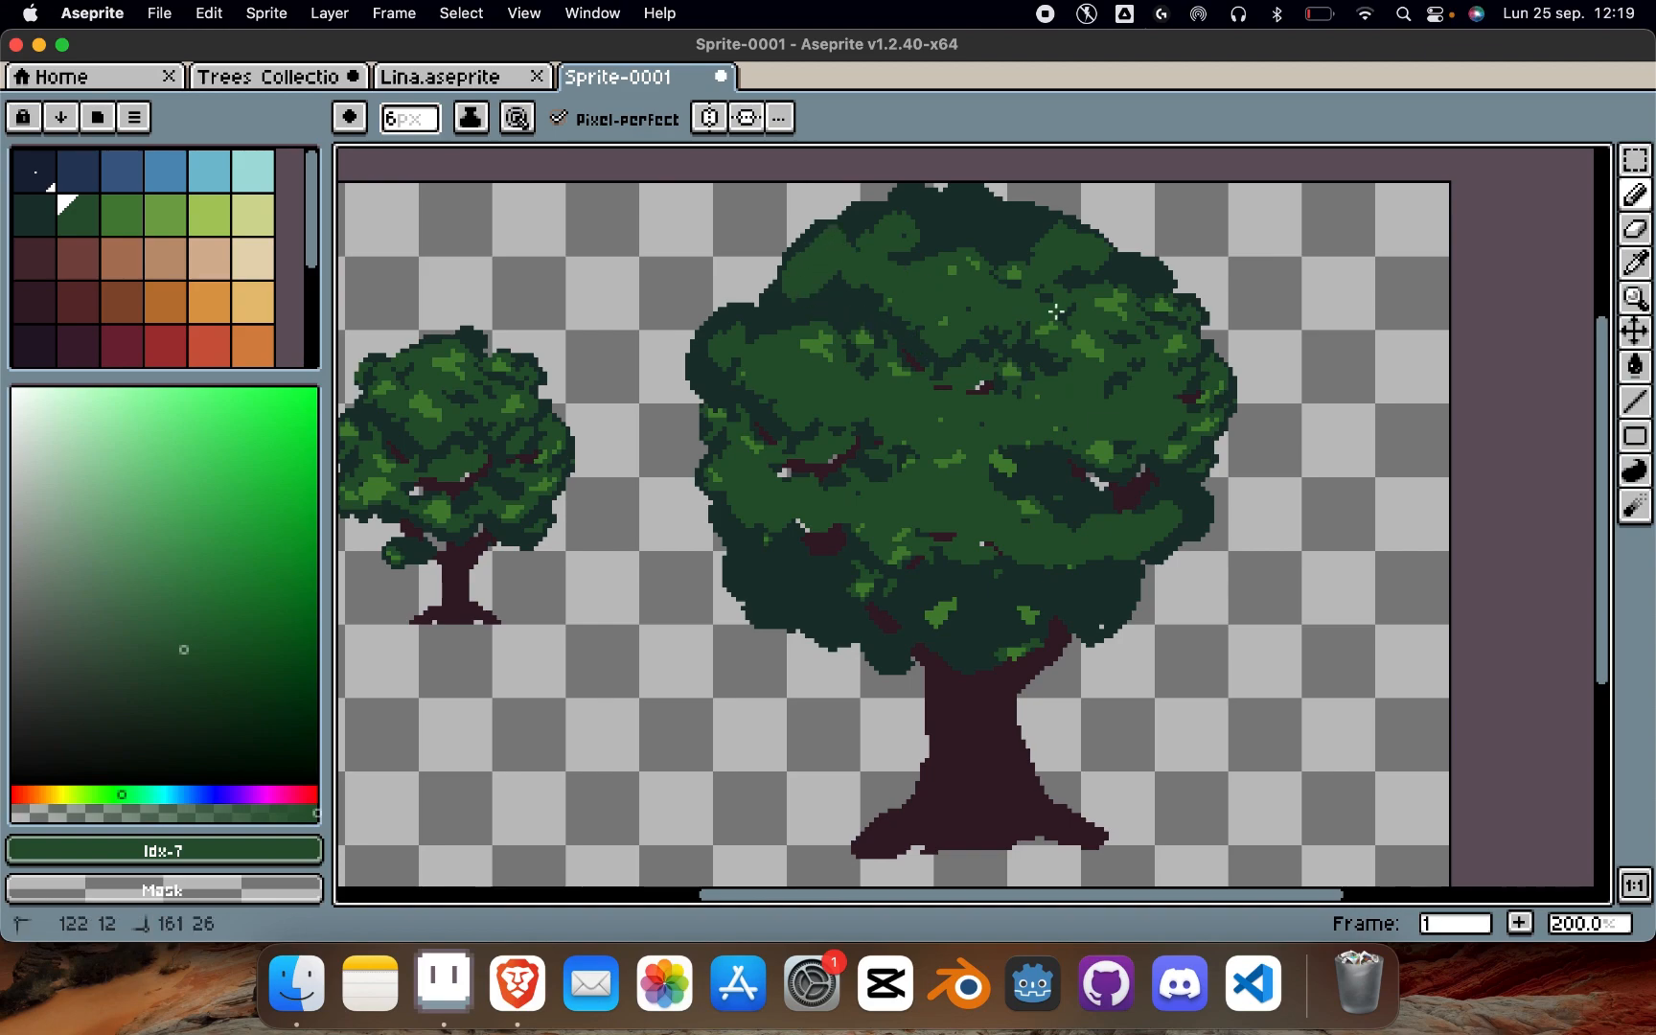
key("super+z")
key("super+z")
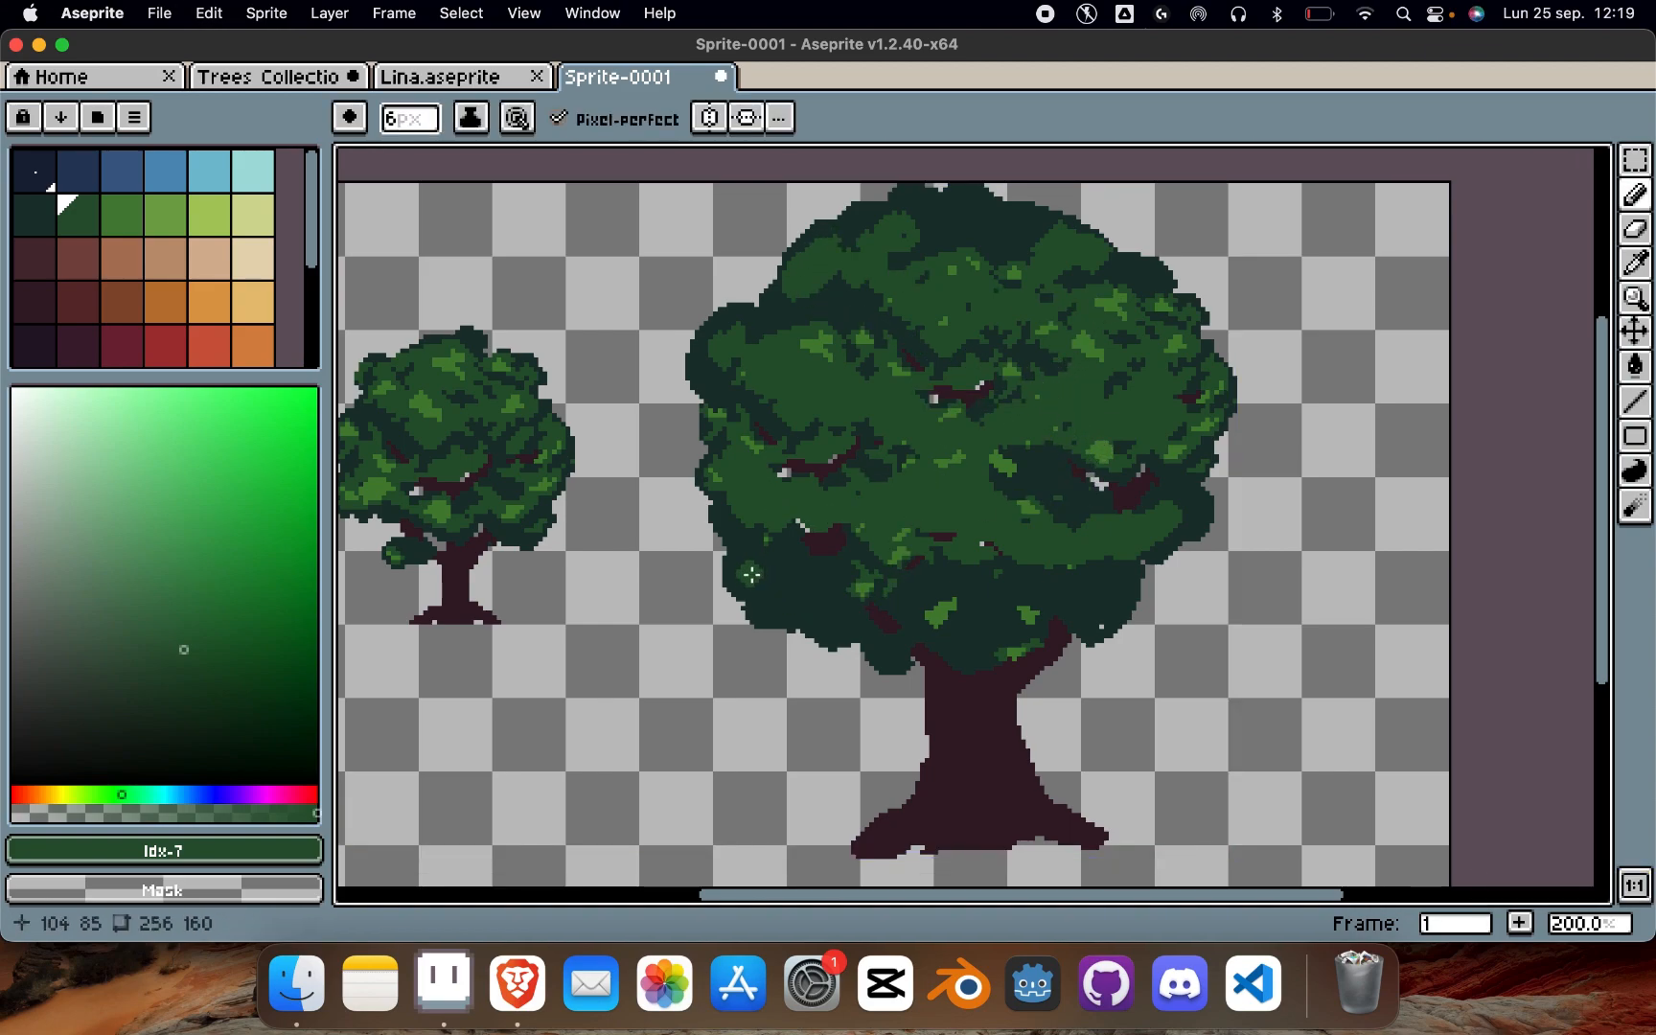
Step: Paint separate mid-green patches along the dark lower edge of the large canopy
mouse_move(832, 604)
left_mouse_down()
mouse_move(877, 587)
mouse_move(947, 629)
mouse_move(1121, 598)
left_mouse_up()
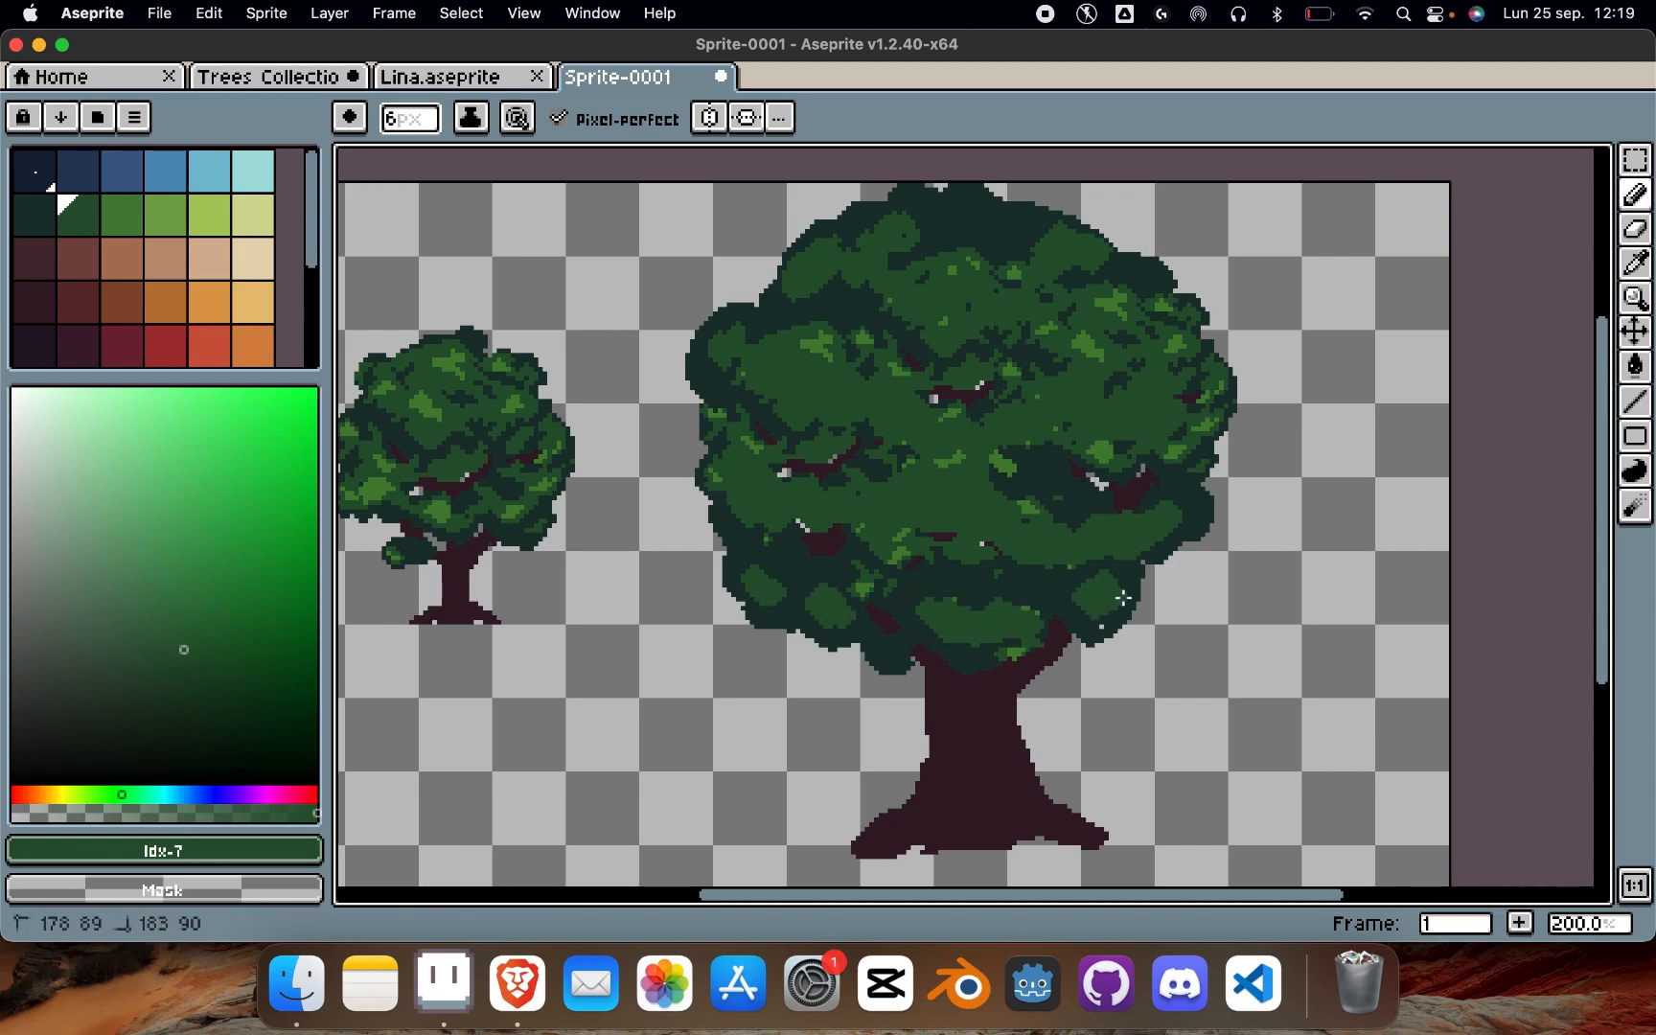
scroll(1074, 479, "left", 2)
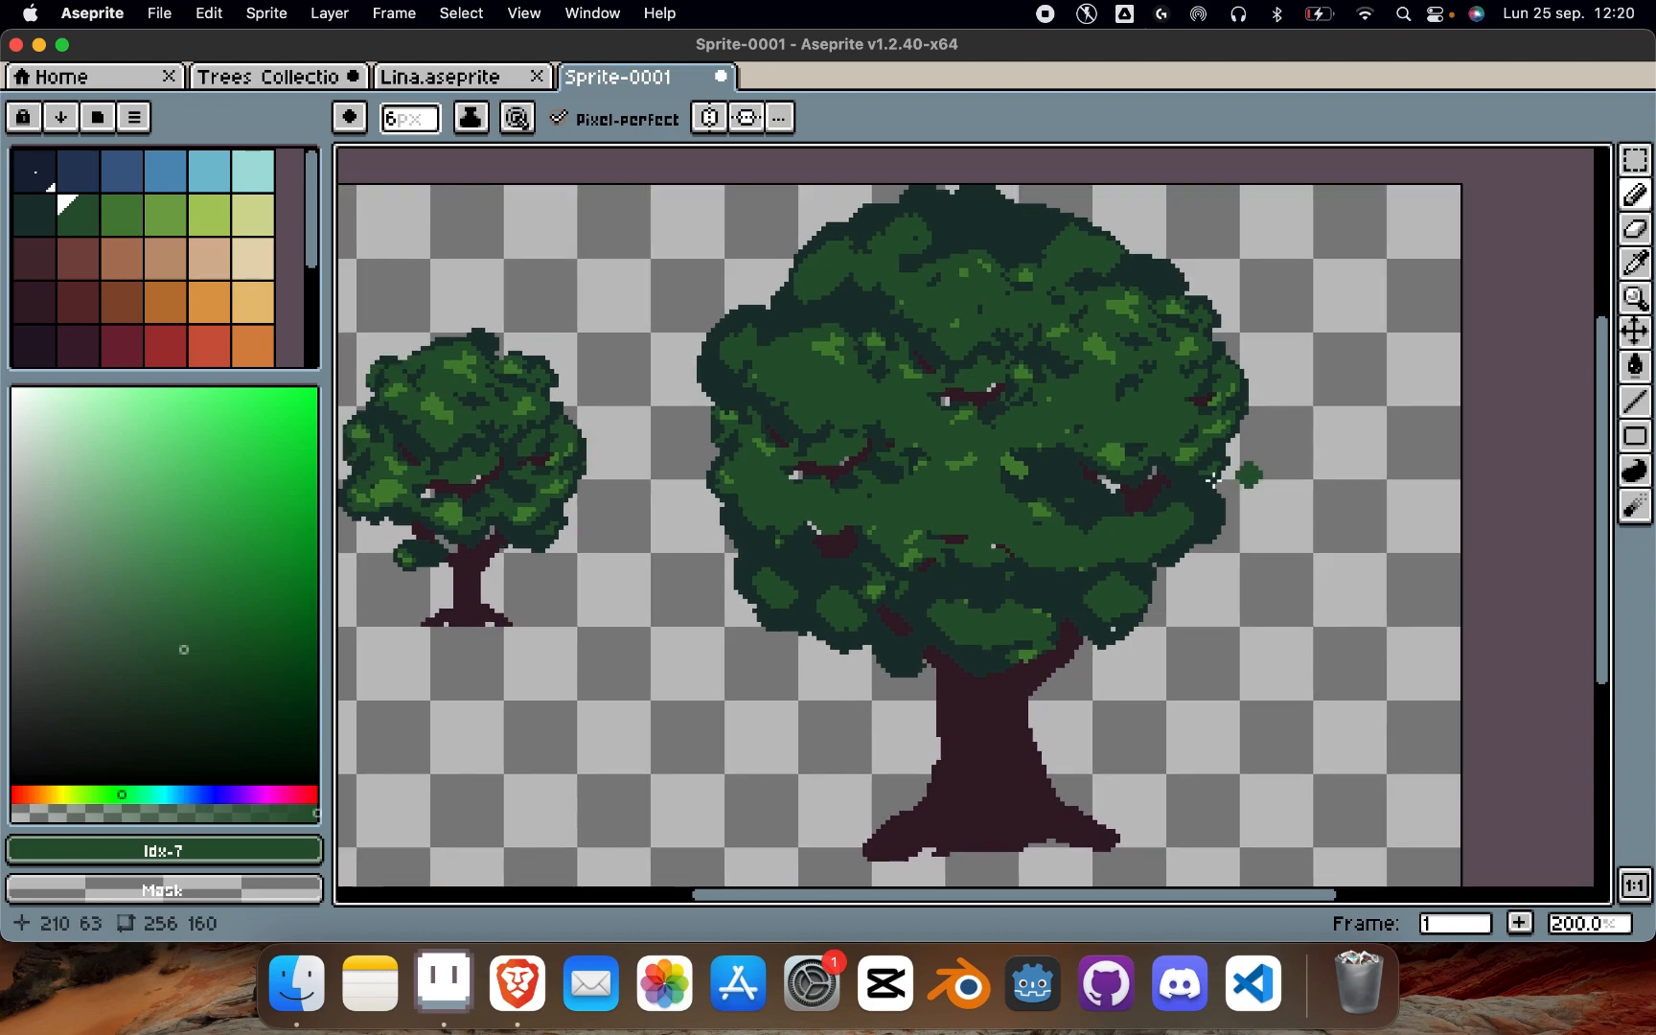
Step: Select the large tree's canopy with a rectangular selection of 142 x 113 px
key("m")
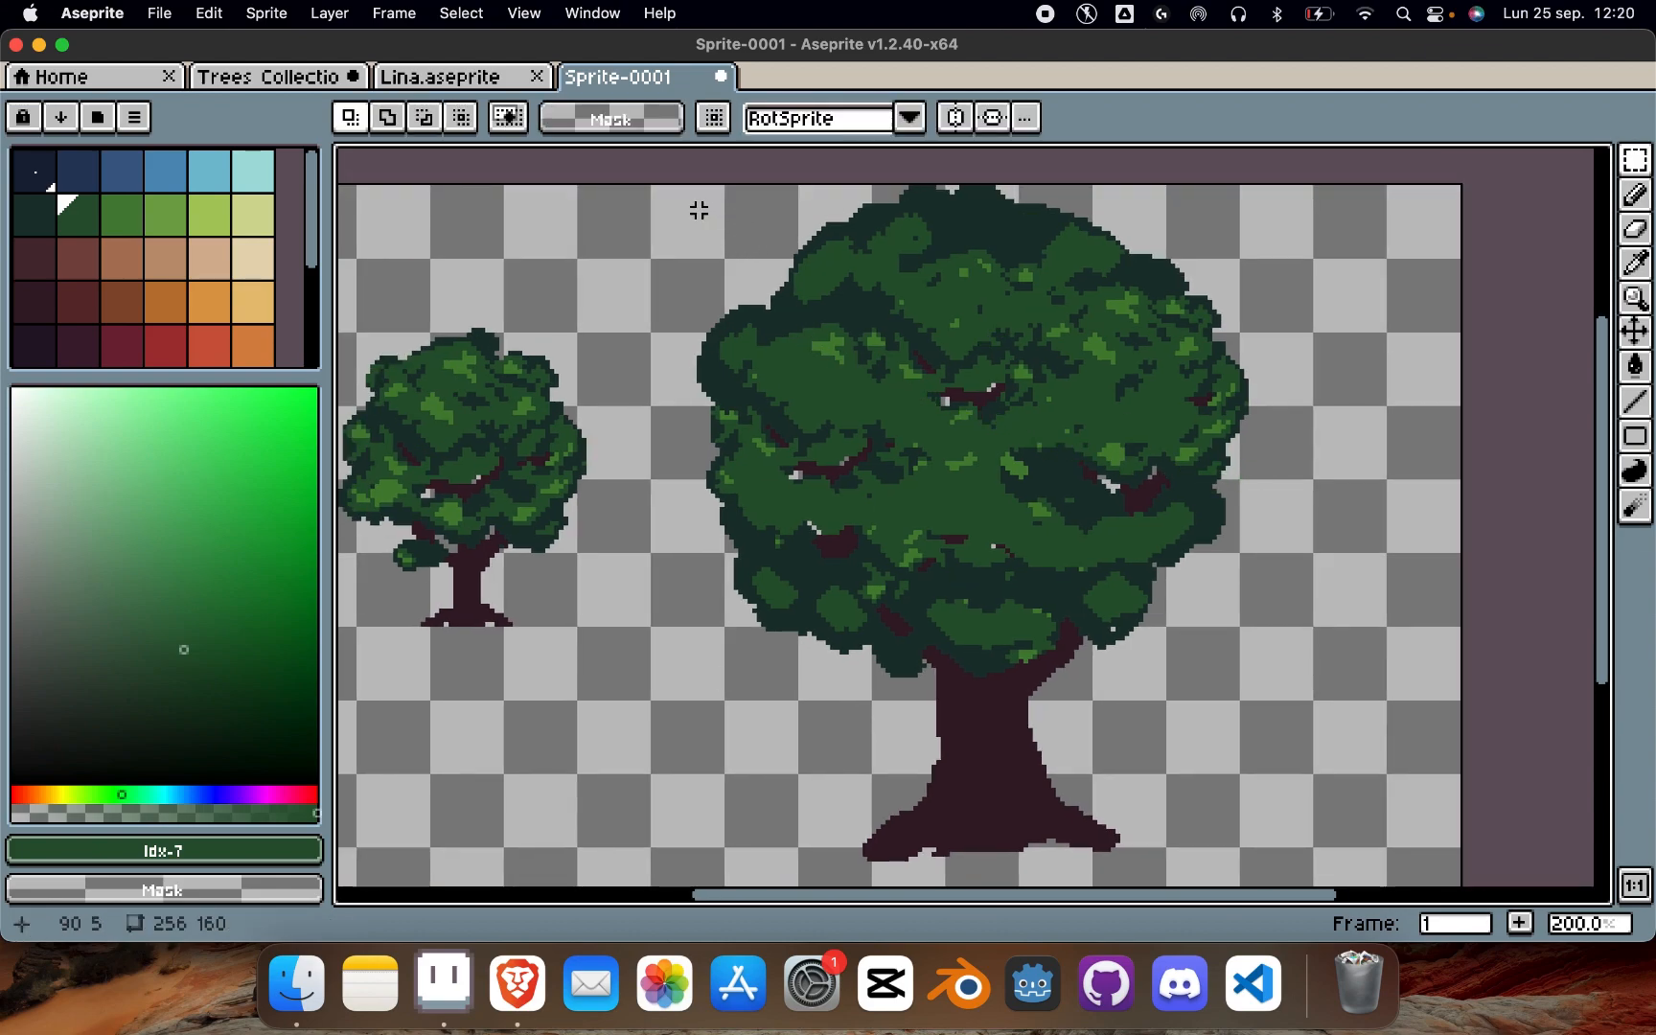
left_click_drag(666, 174, 1318, 708)
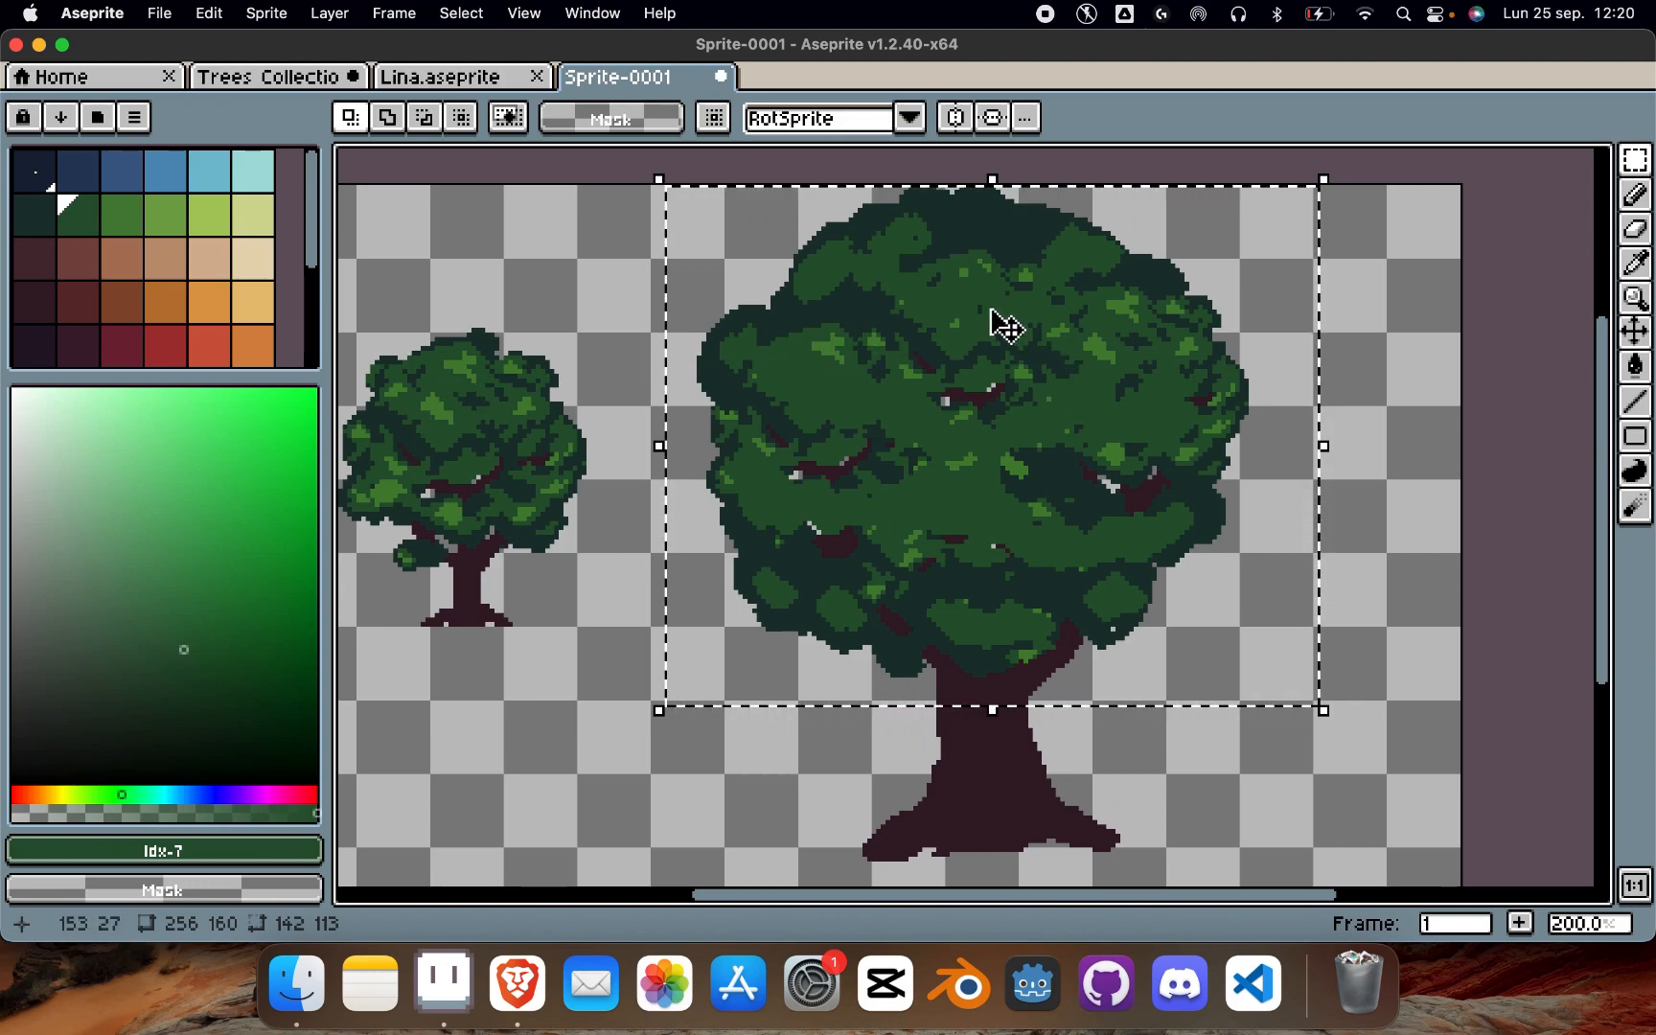
key("i")
key("m")
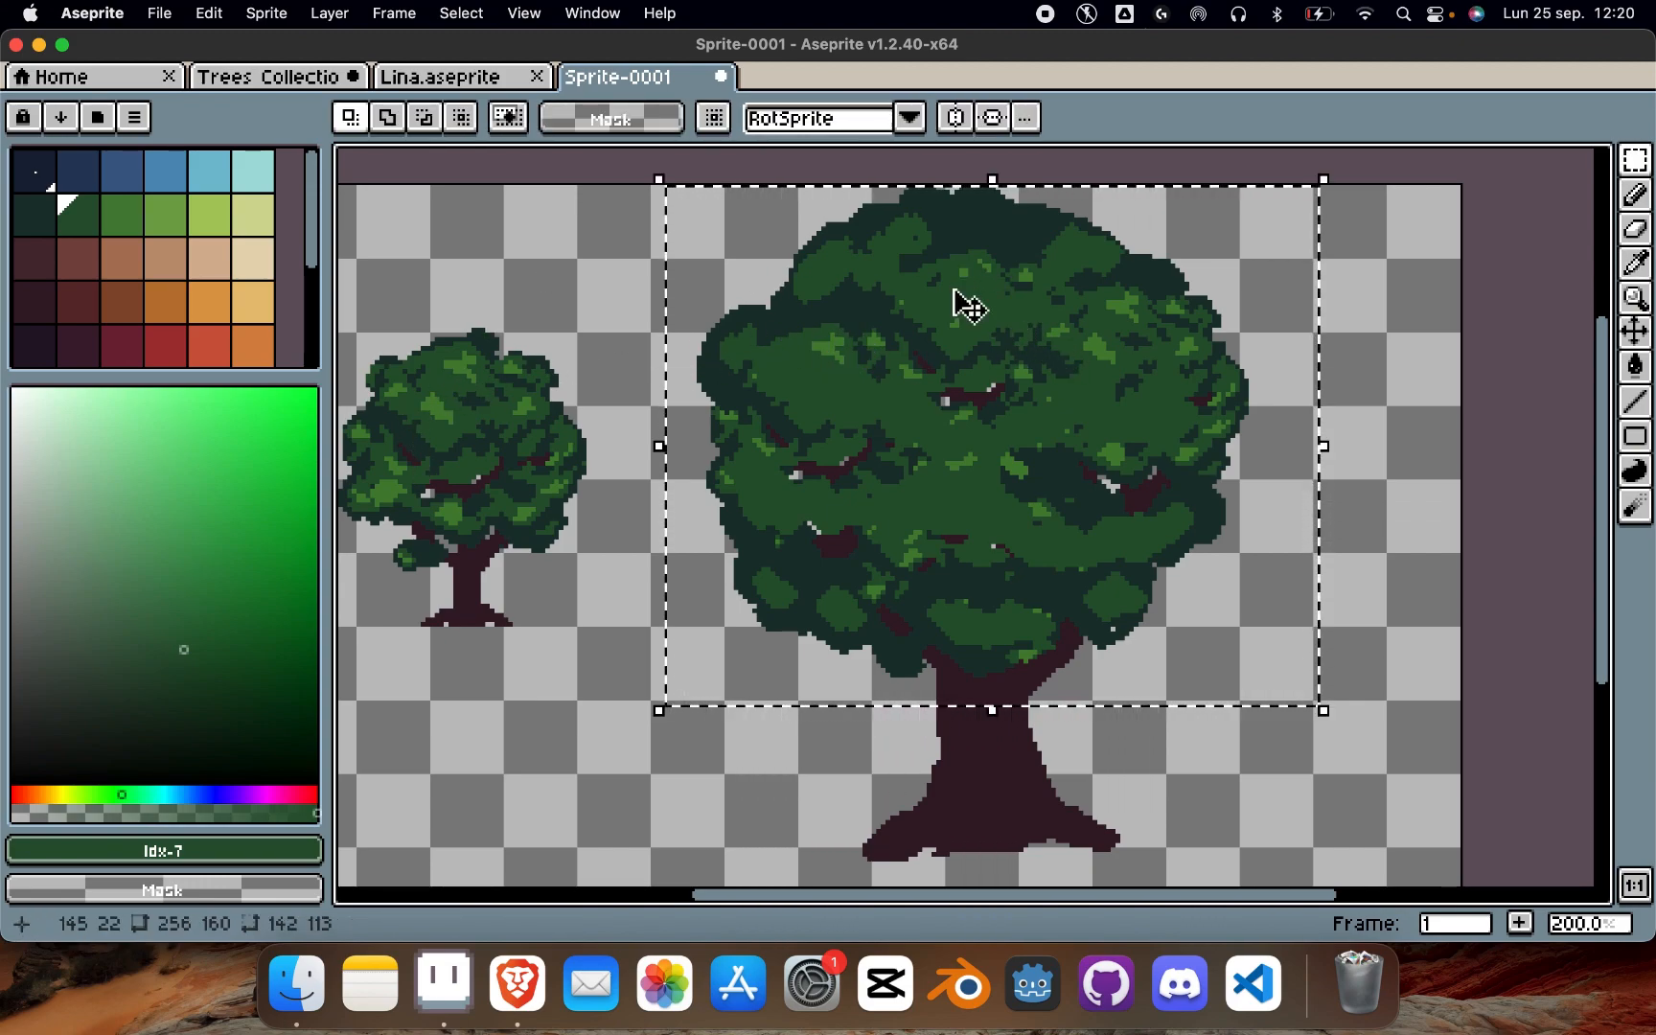
key("i")
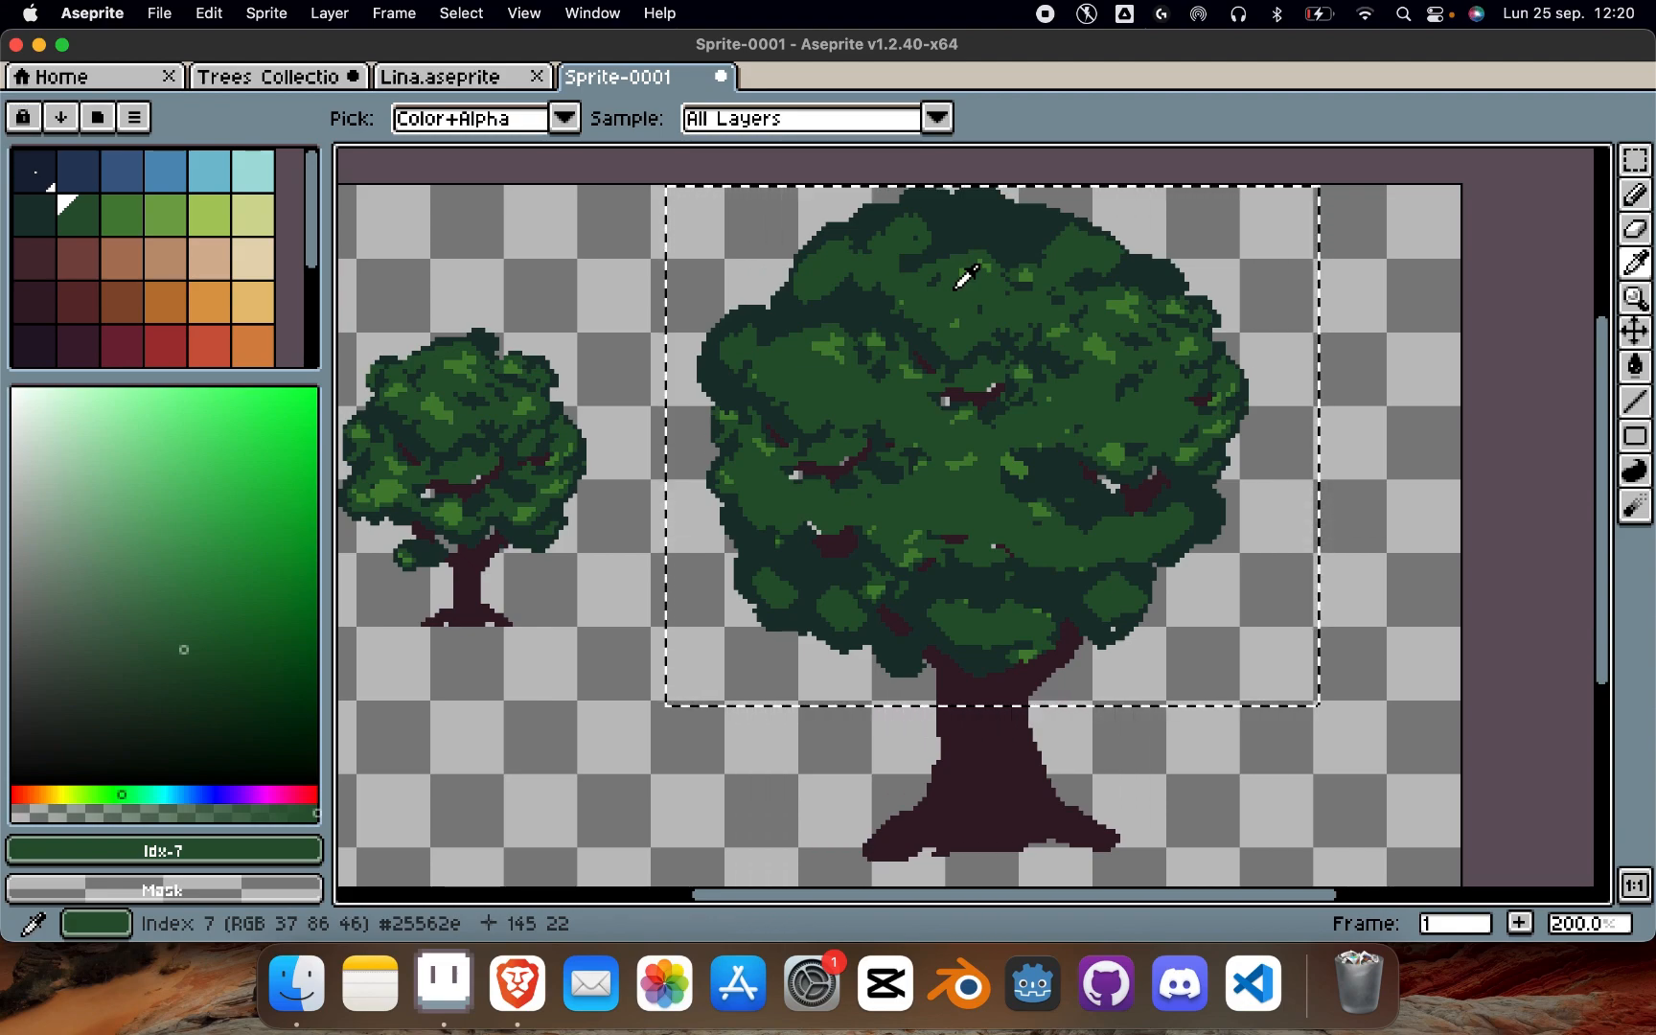
key("m")
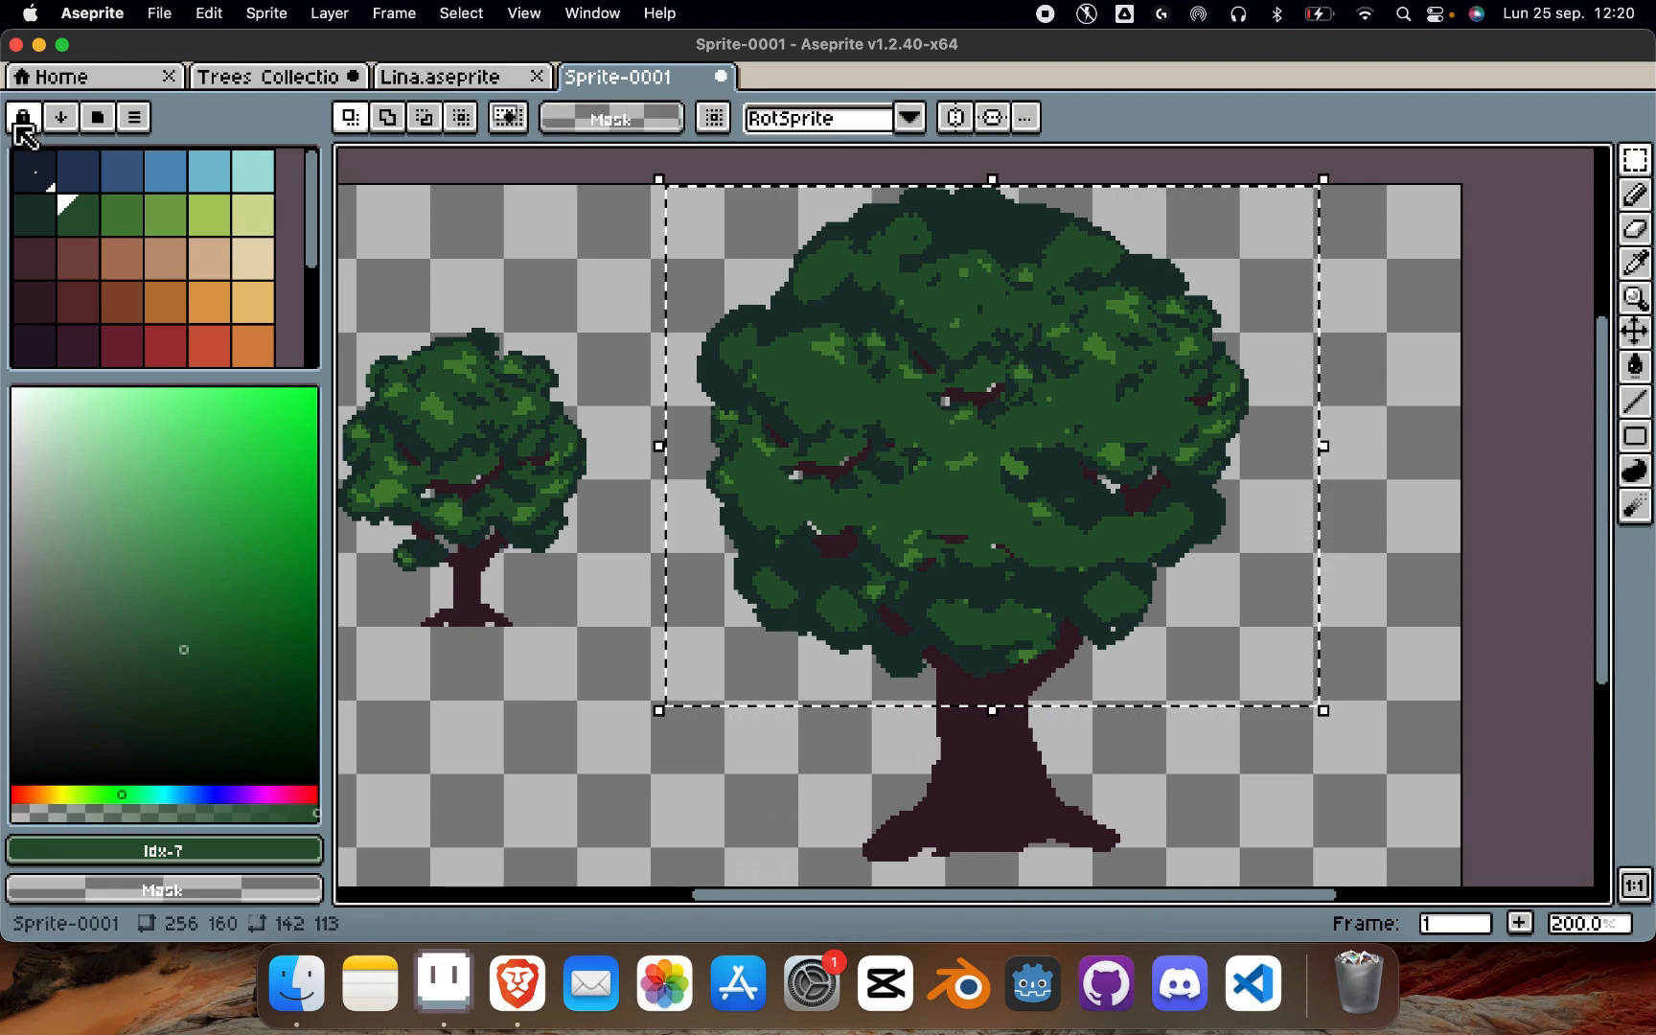
Step: Replace all light green in the selected canopy with mid-green (index 7) using a non-contiguous fill, and deselect
left_click(84, 228)
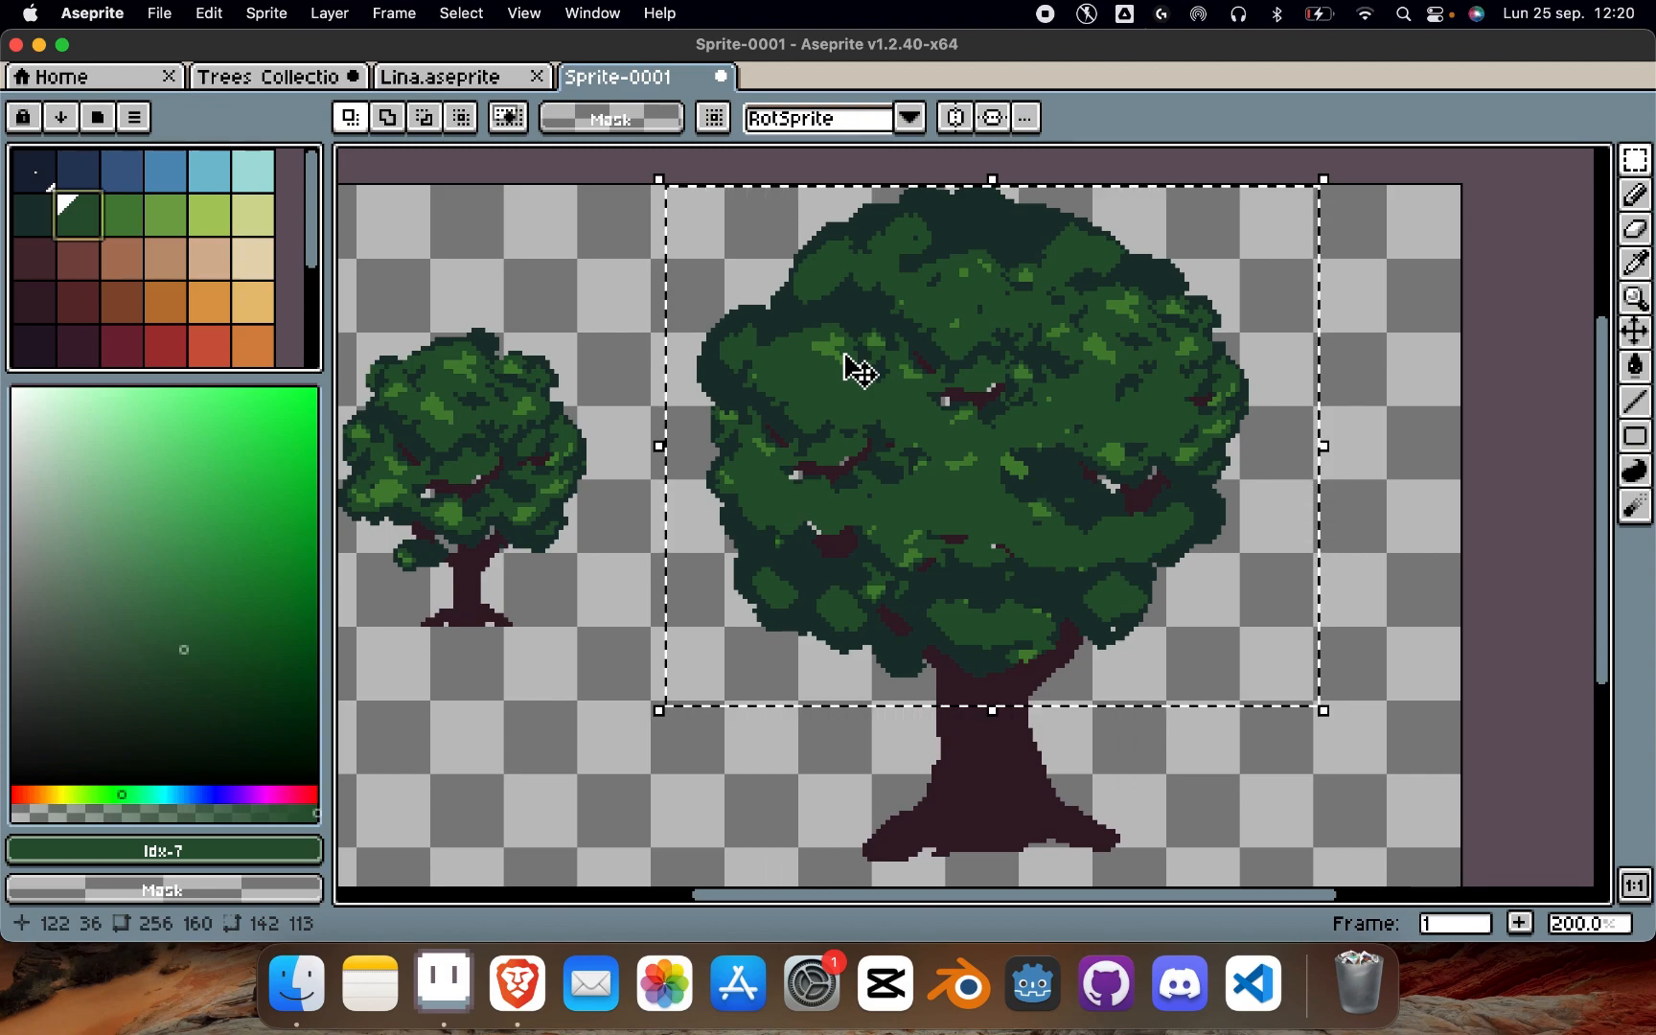
key("g")
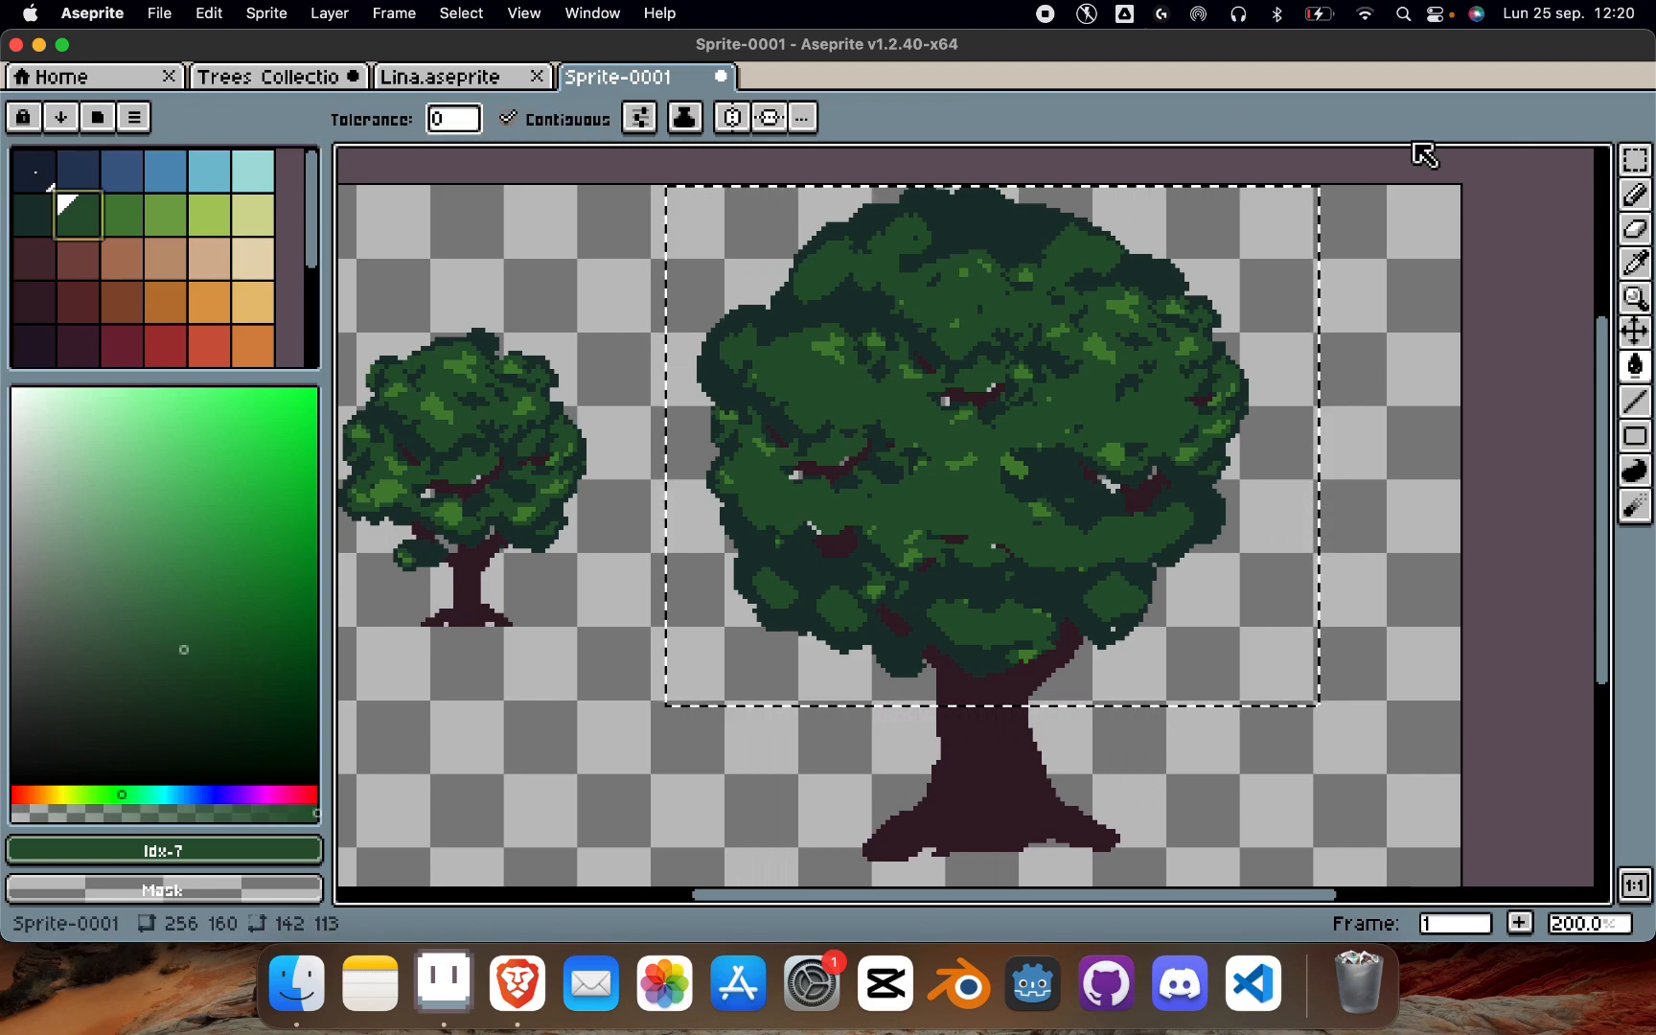
left_click(542, 132)
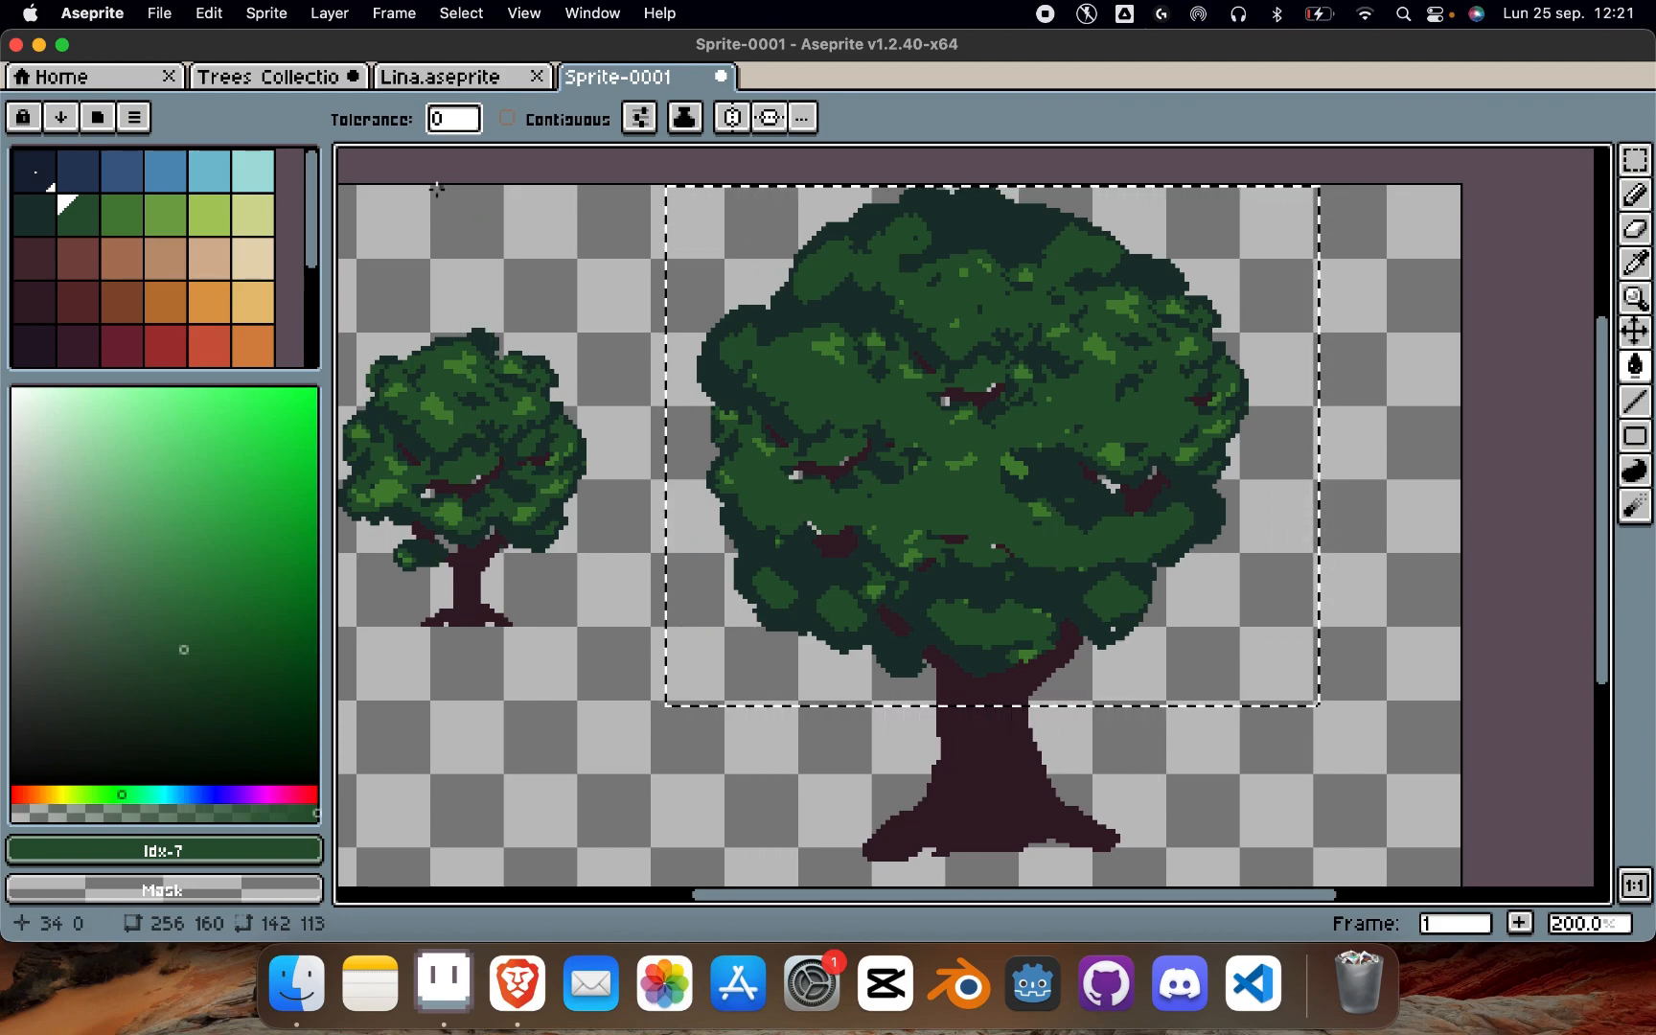
left_click(965, 273)
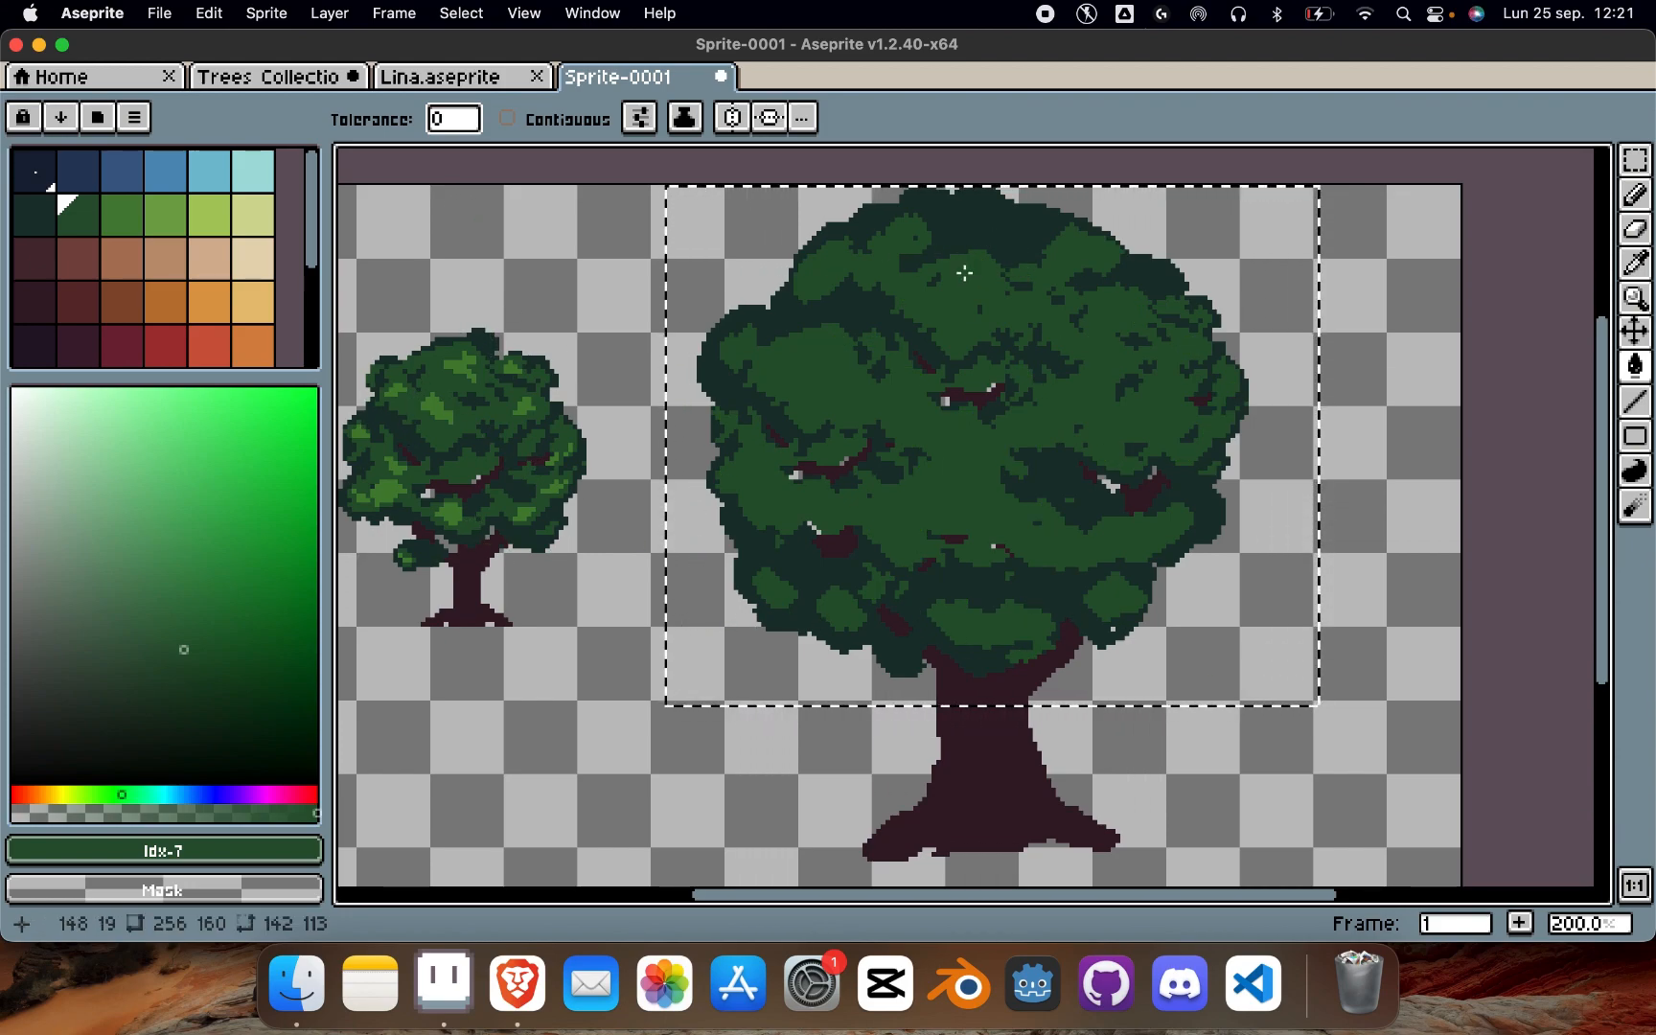
scroll(964, 273, "down", 1)
scroll(966, 274, "right", 1)
key("super+d")
Step: Paint mid-green over stray dark specks in the canopy's upper left foliage mass
scroll(987, 351, "up", 2)
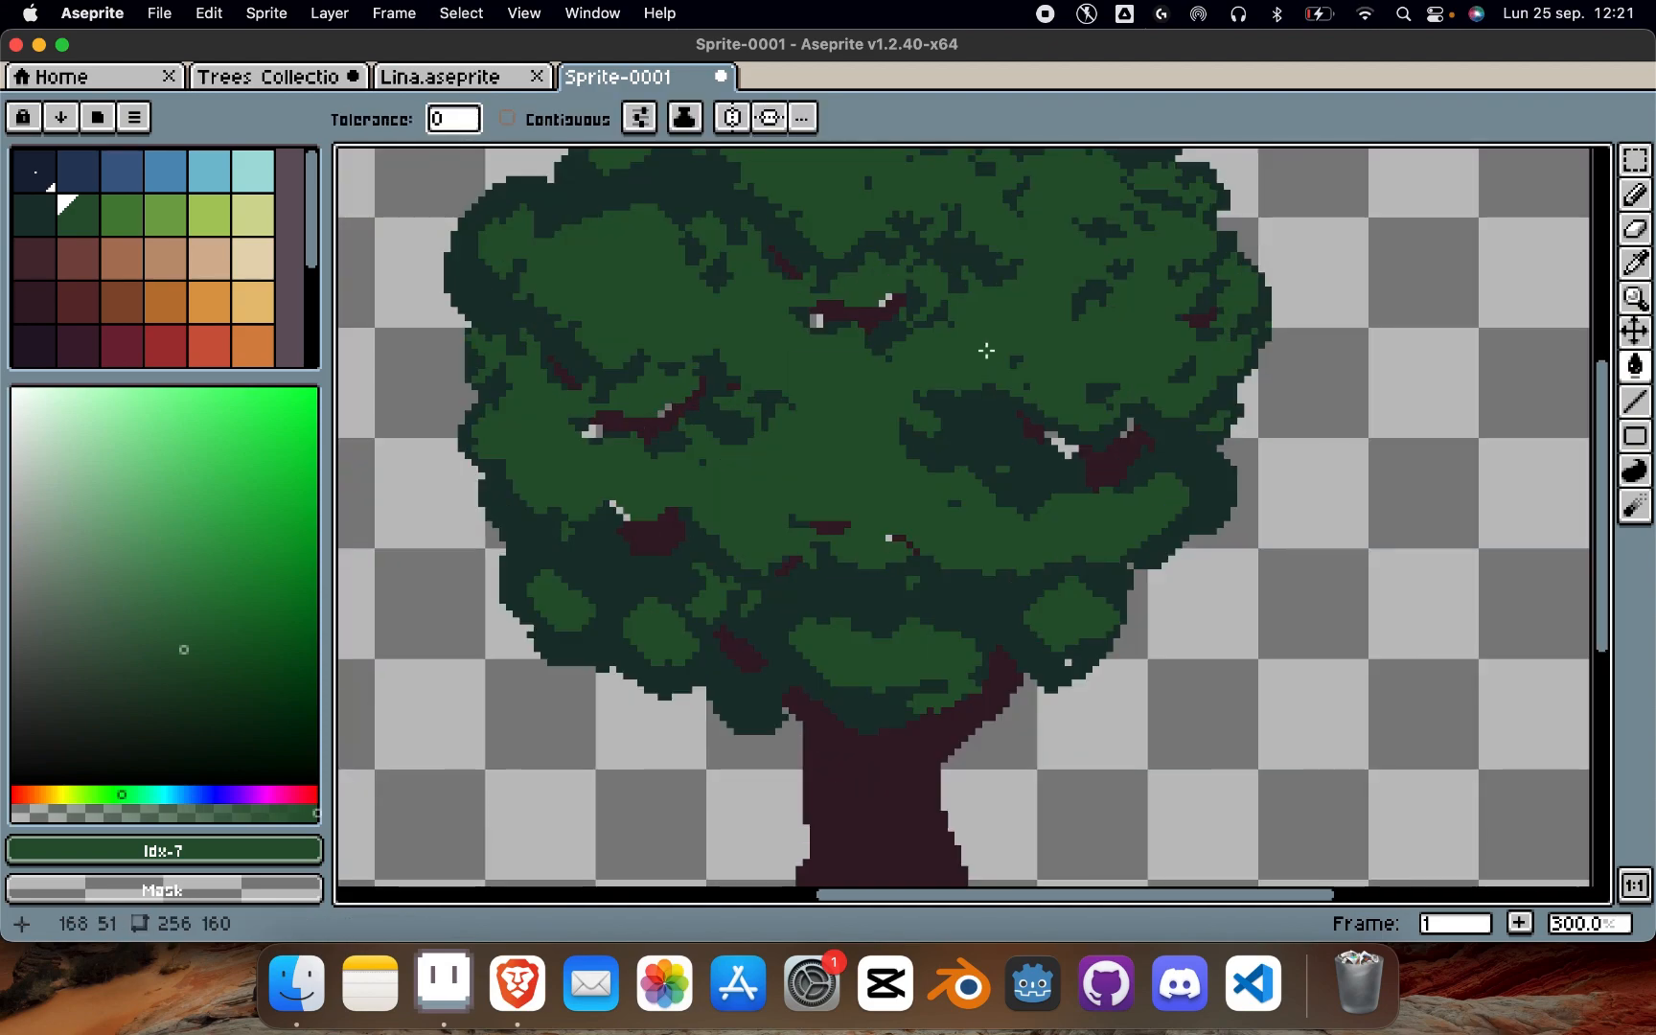
scroll(987, 351, "up", 5)
scroll(986, 351, "left", 3)
key("b")
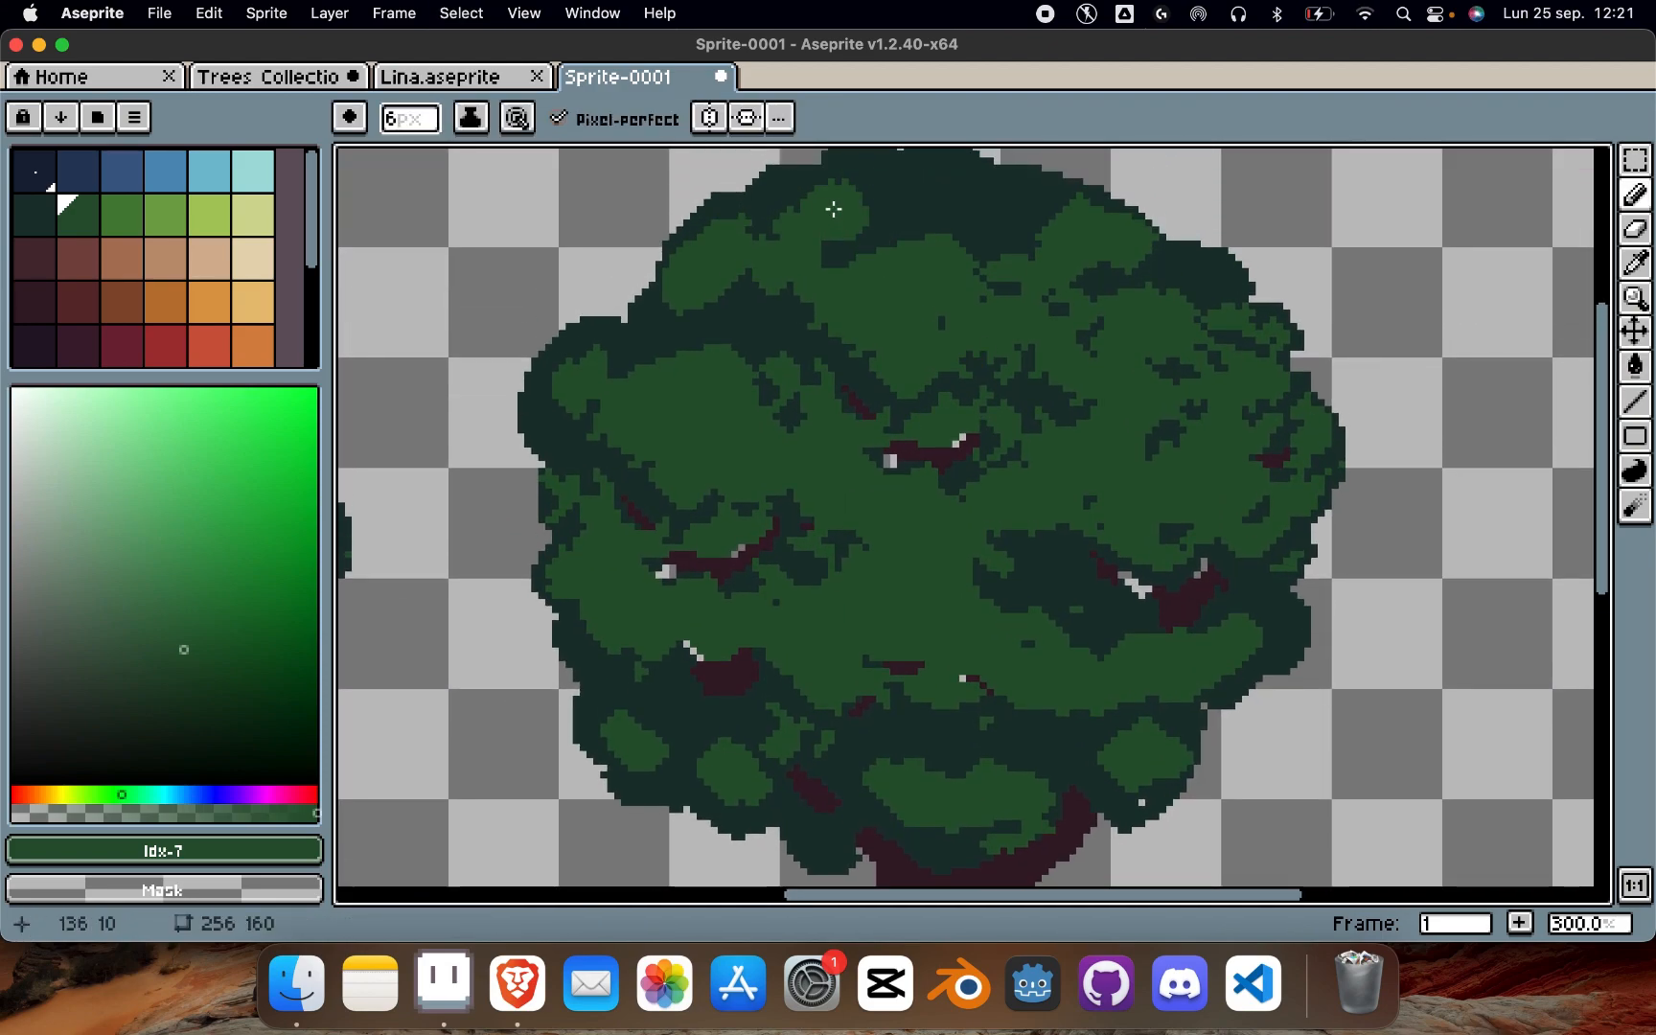
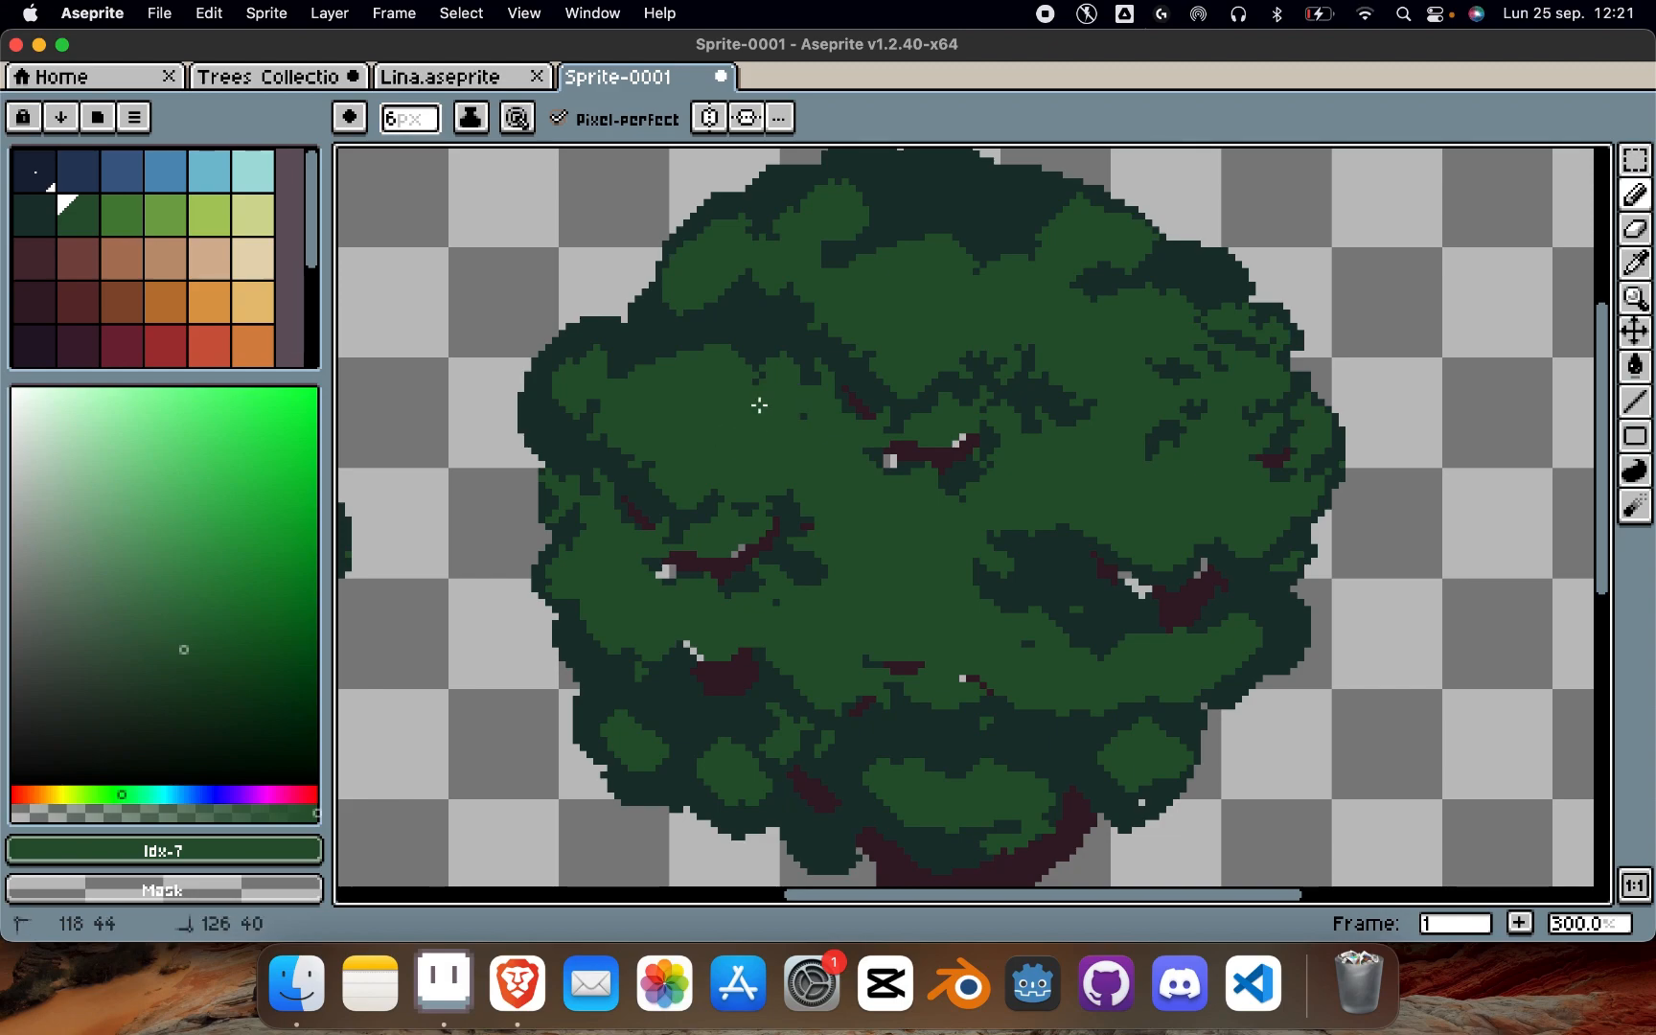
scroll(910, 396, "down", 5)
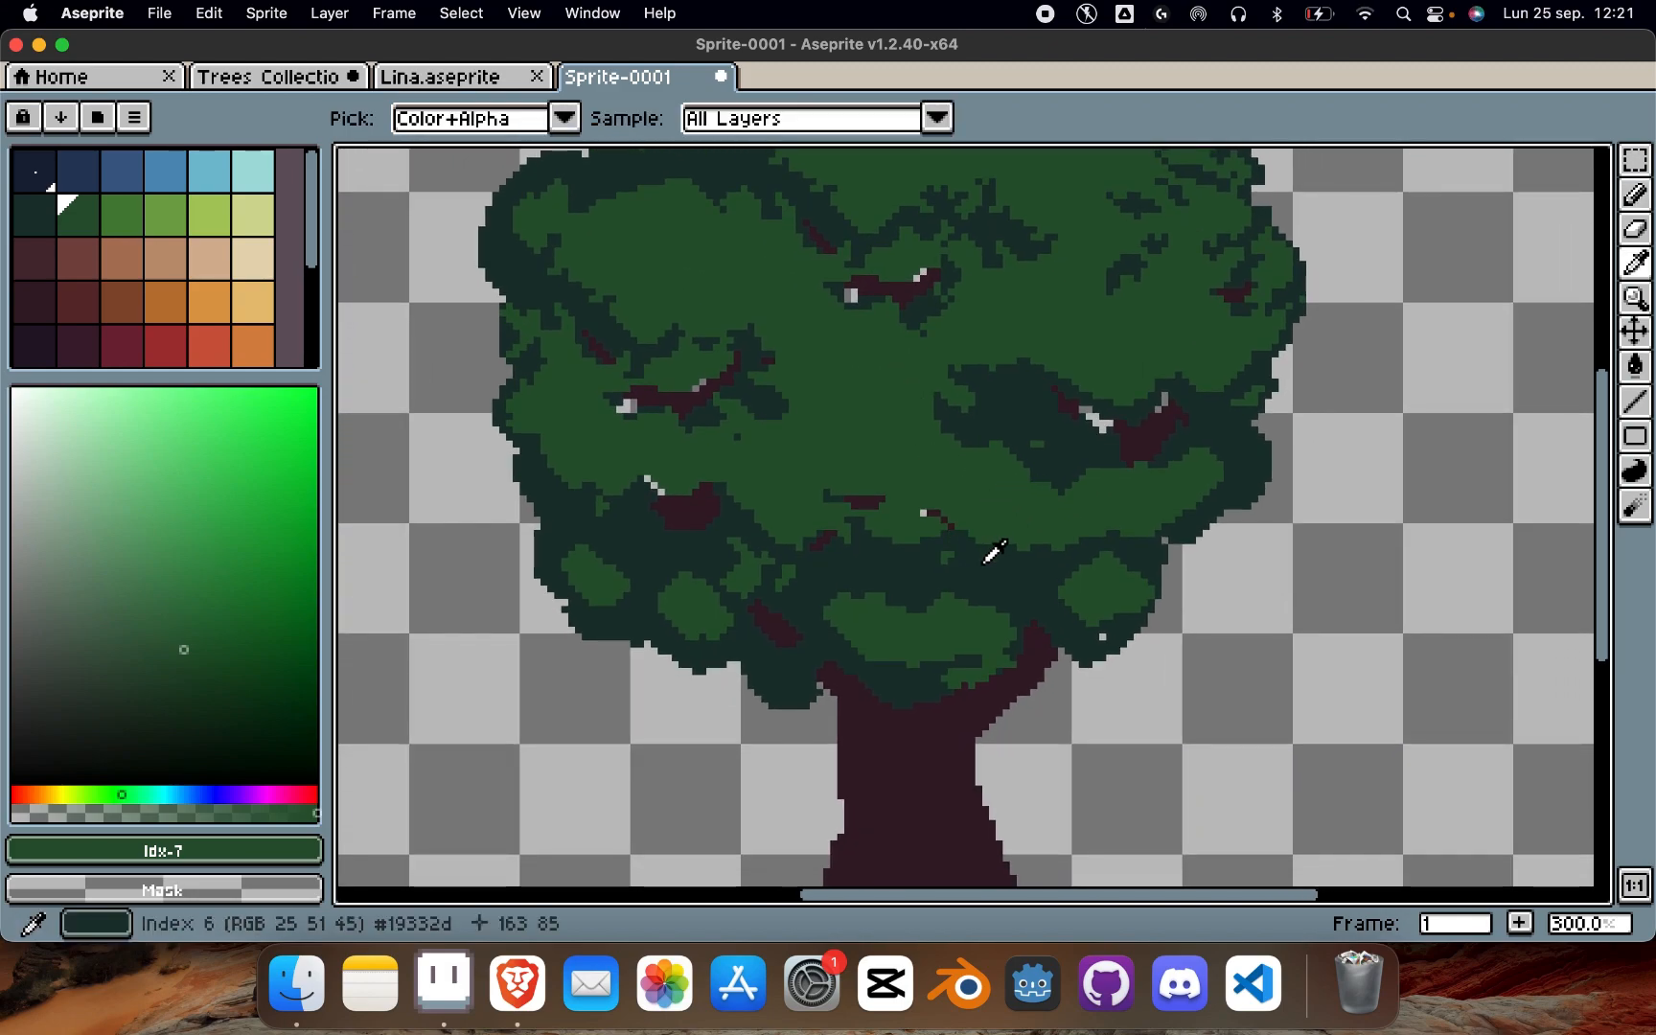
Step: Reshape the mid-green foliage patches at the top of the large canopy using mid-green (index 7) and dark green (index 6)
left_click(952, 563, "alt")
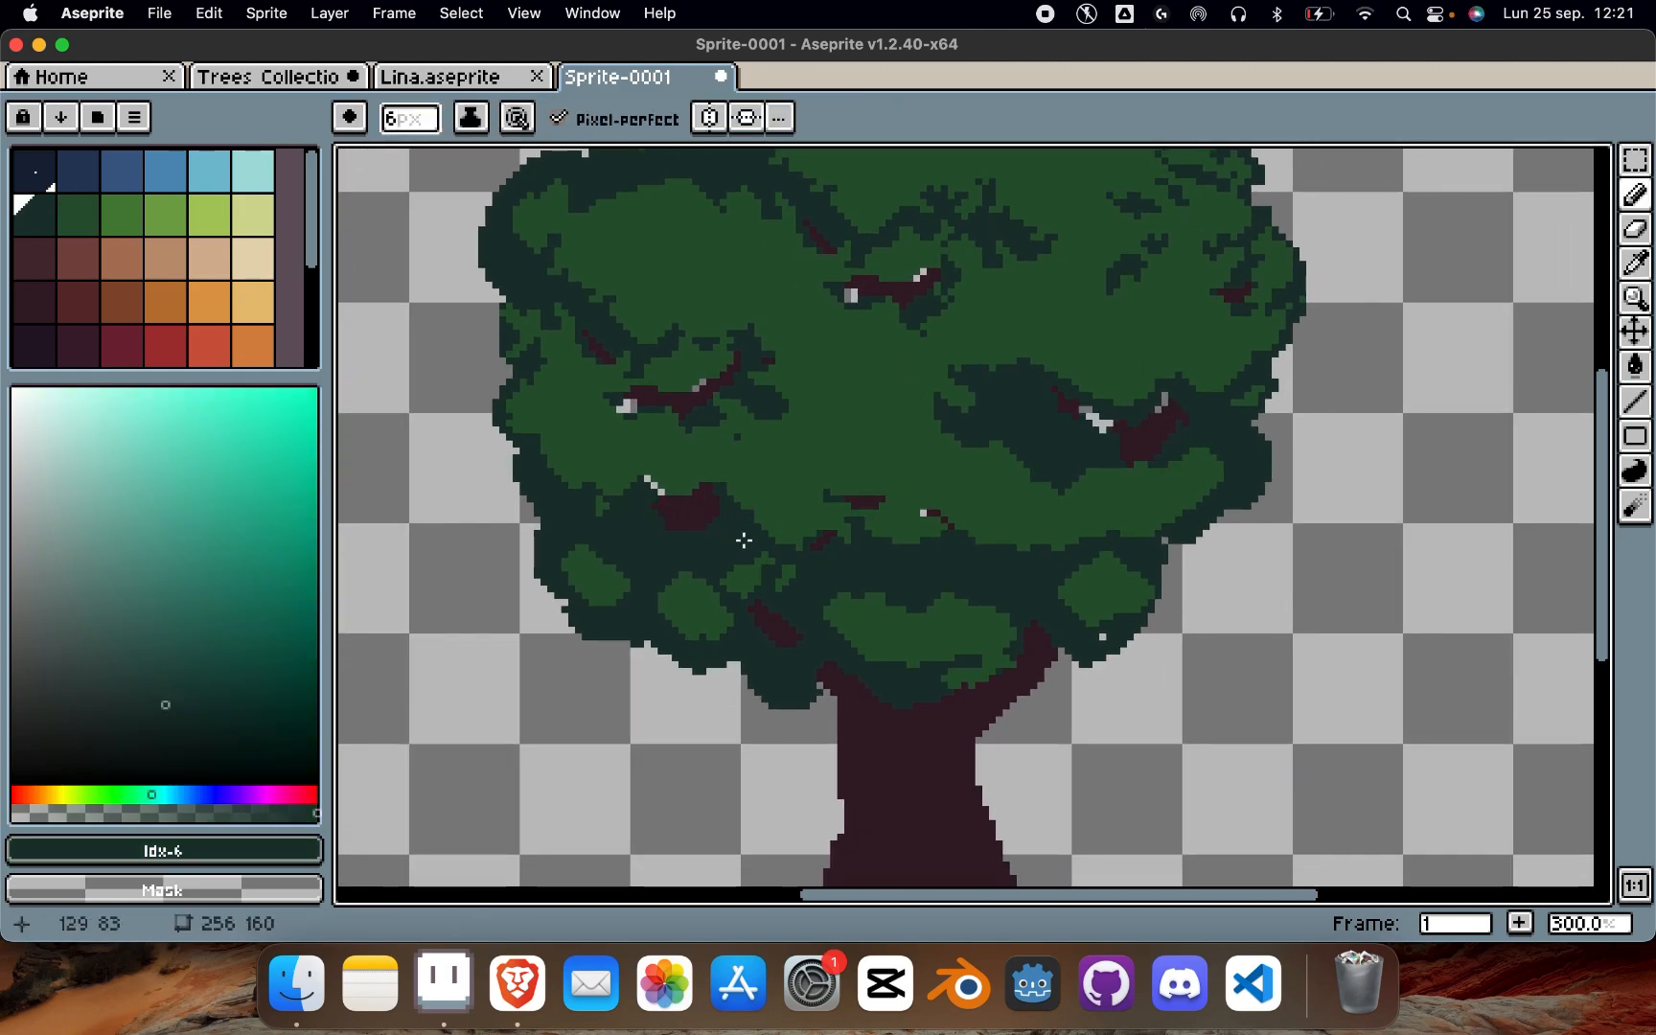
scroll(807, 446, "down", 1)
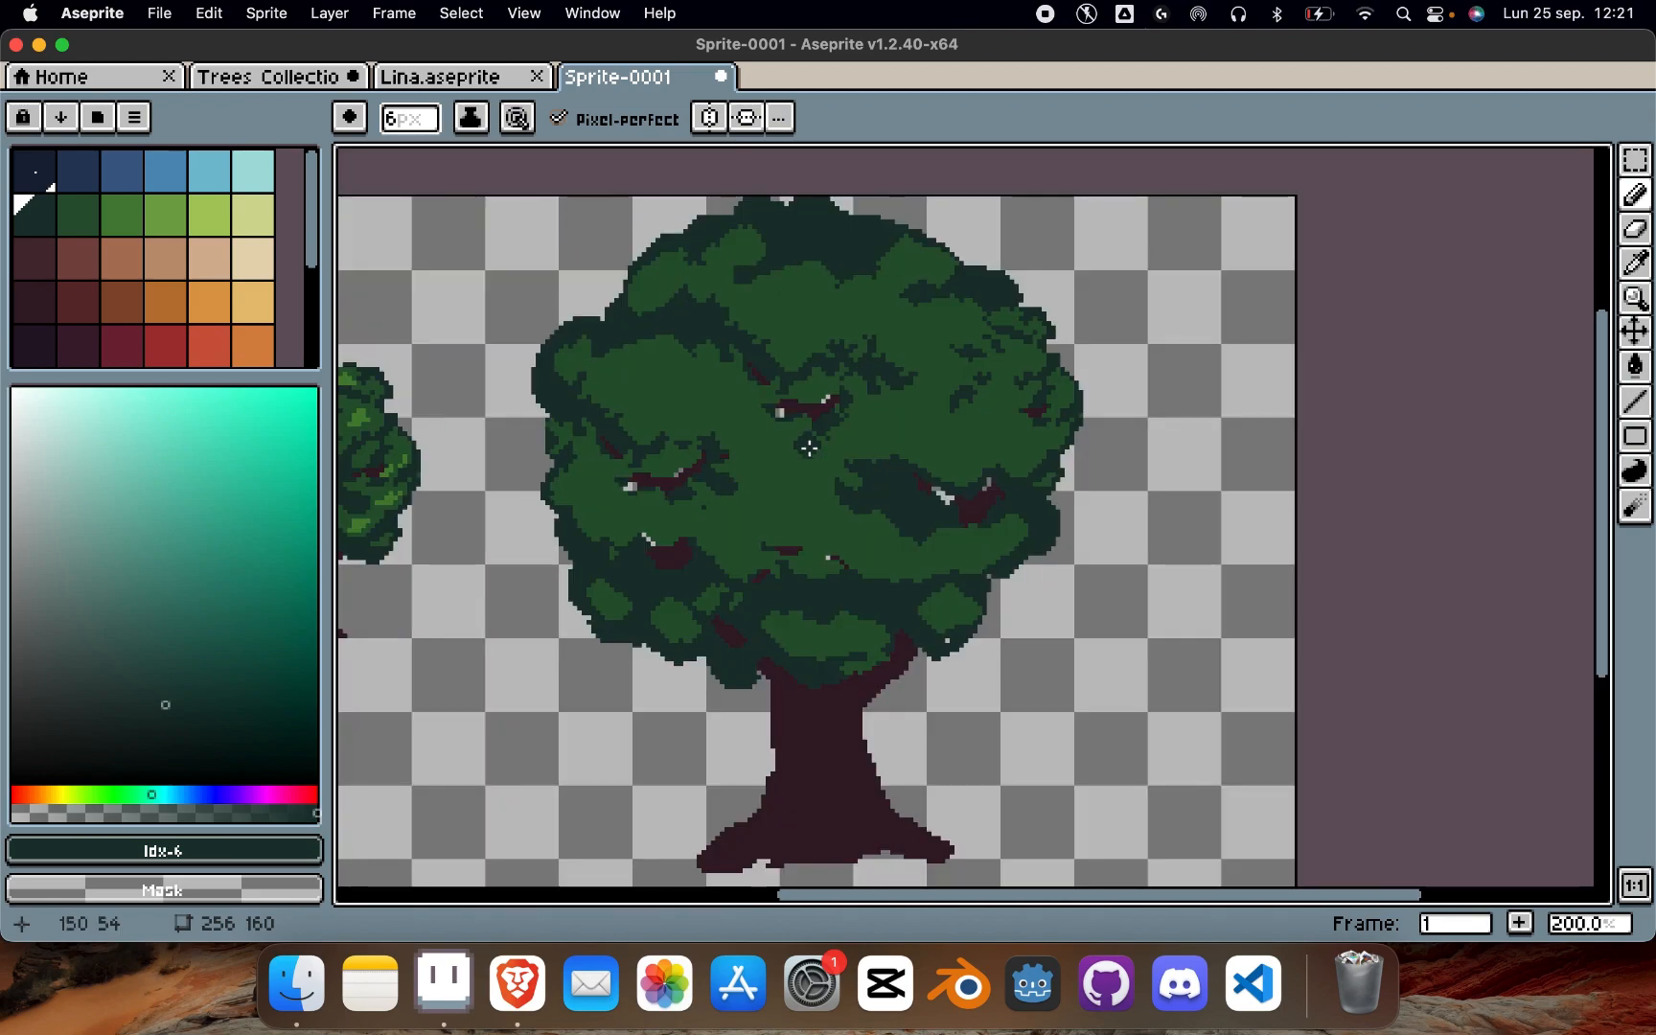
left_click(824, 270, "alt")
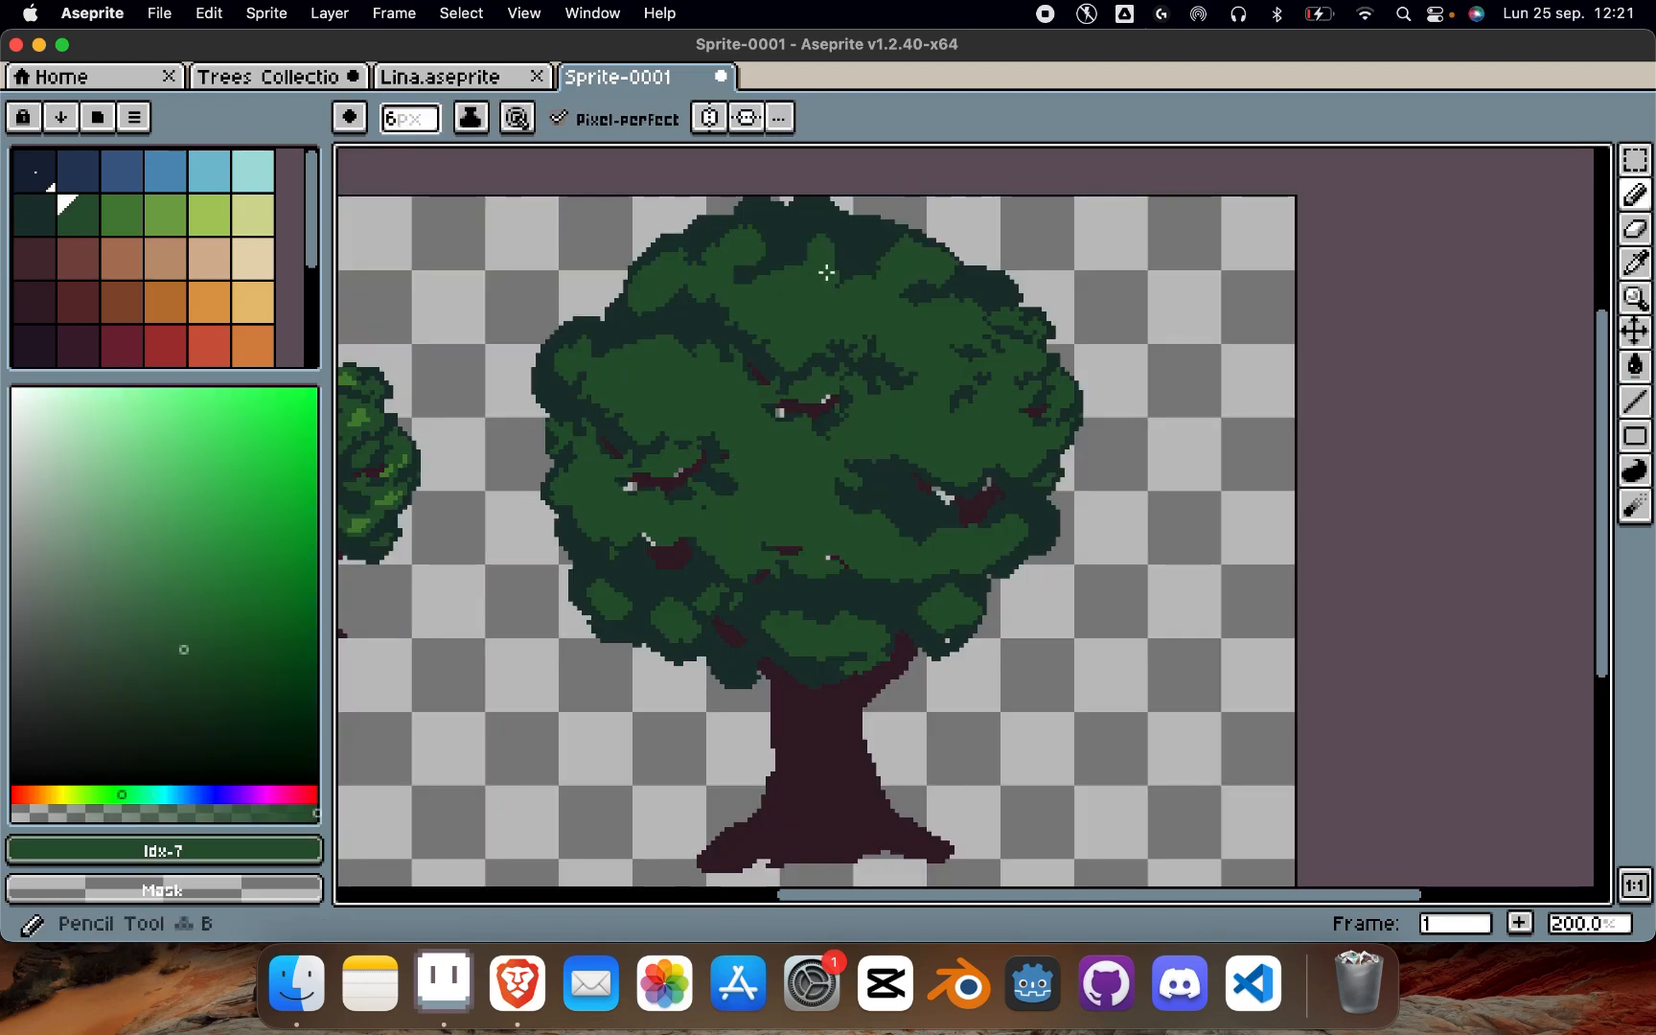
key("alt")
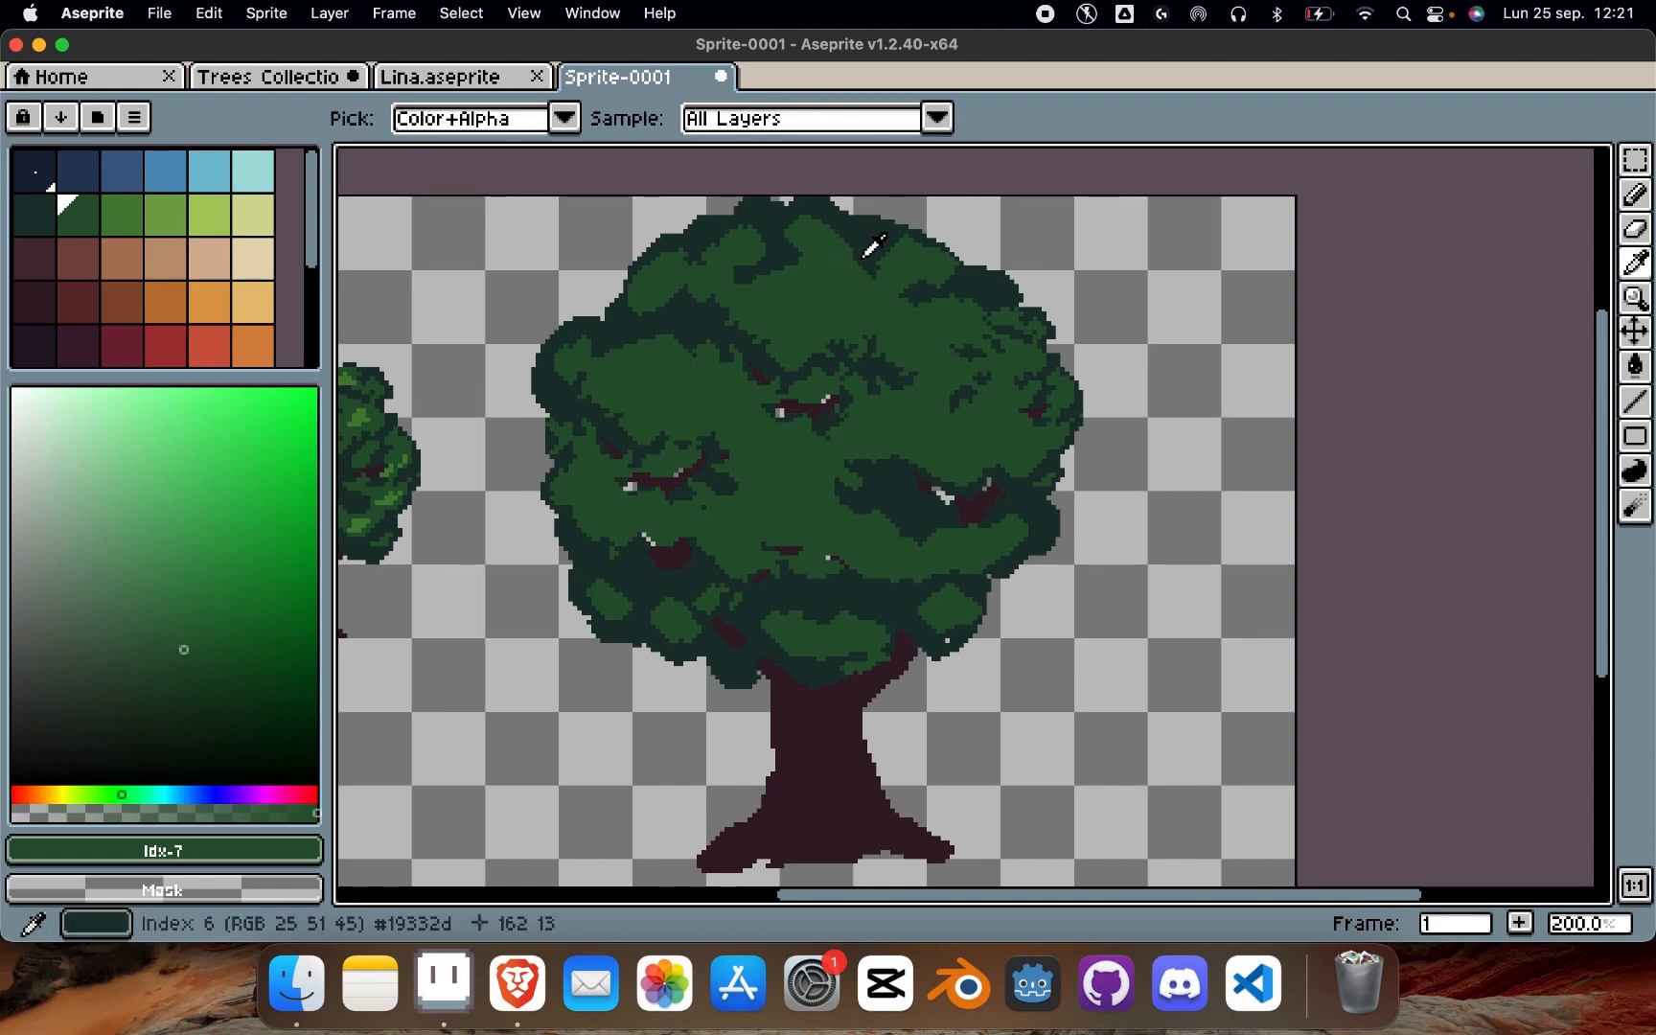
left_click(863, 258, "alt")
left_click_drag(847, 237, 855, 246)
left_click(820, 237, "alt")
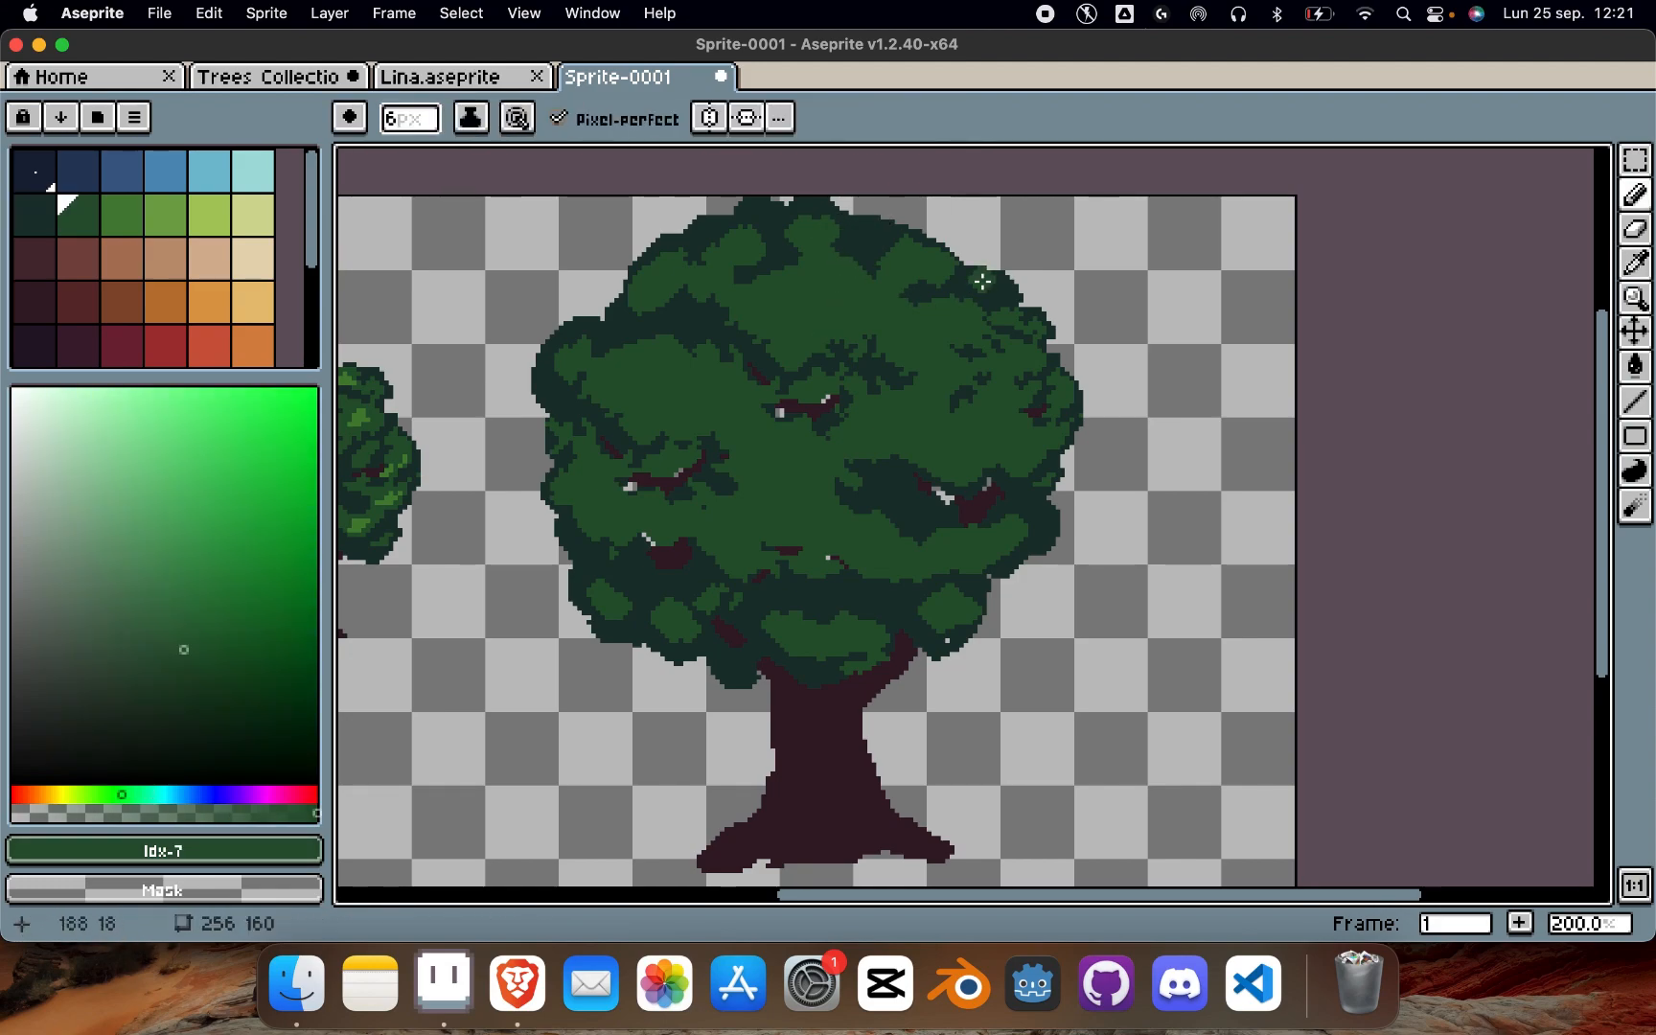
scroll(982, 280, "up", 3)
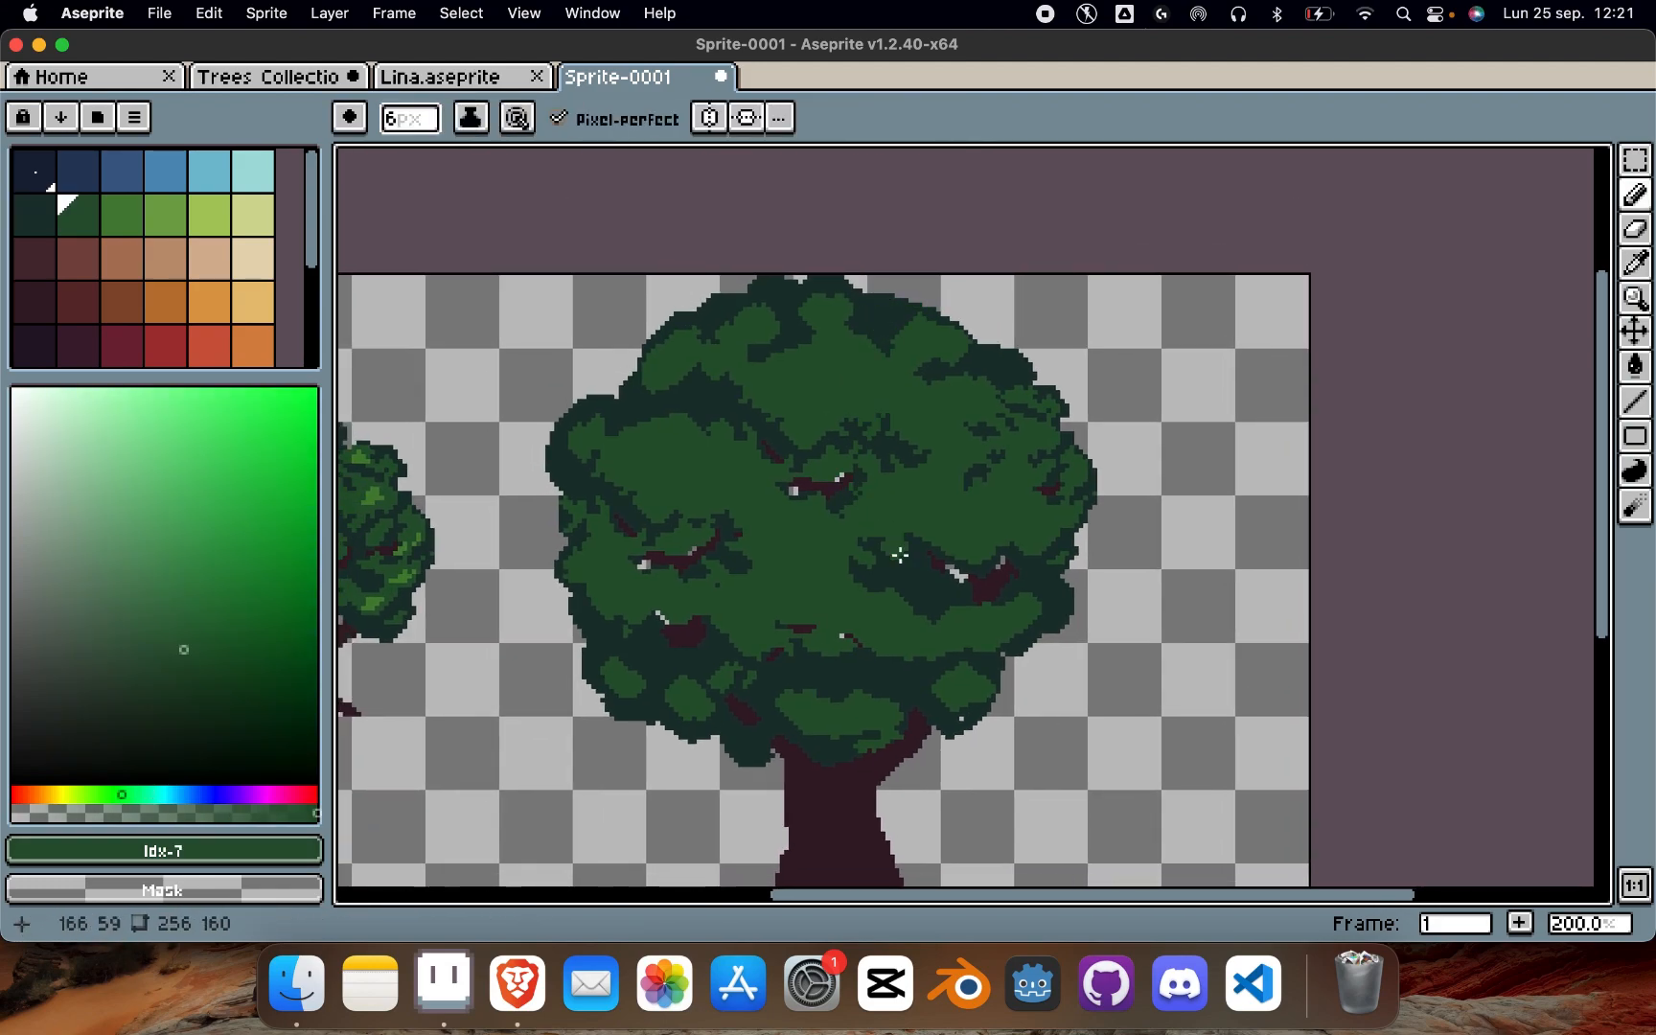
left_click(917, 573, "alt")
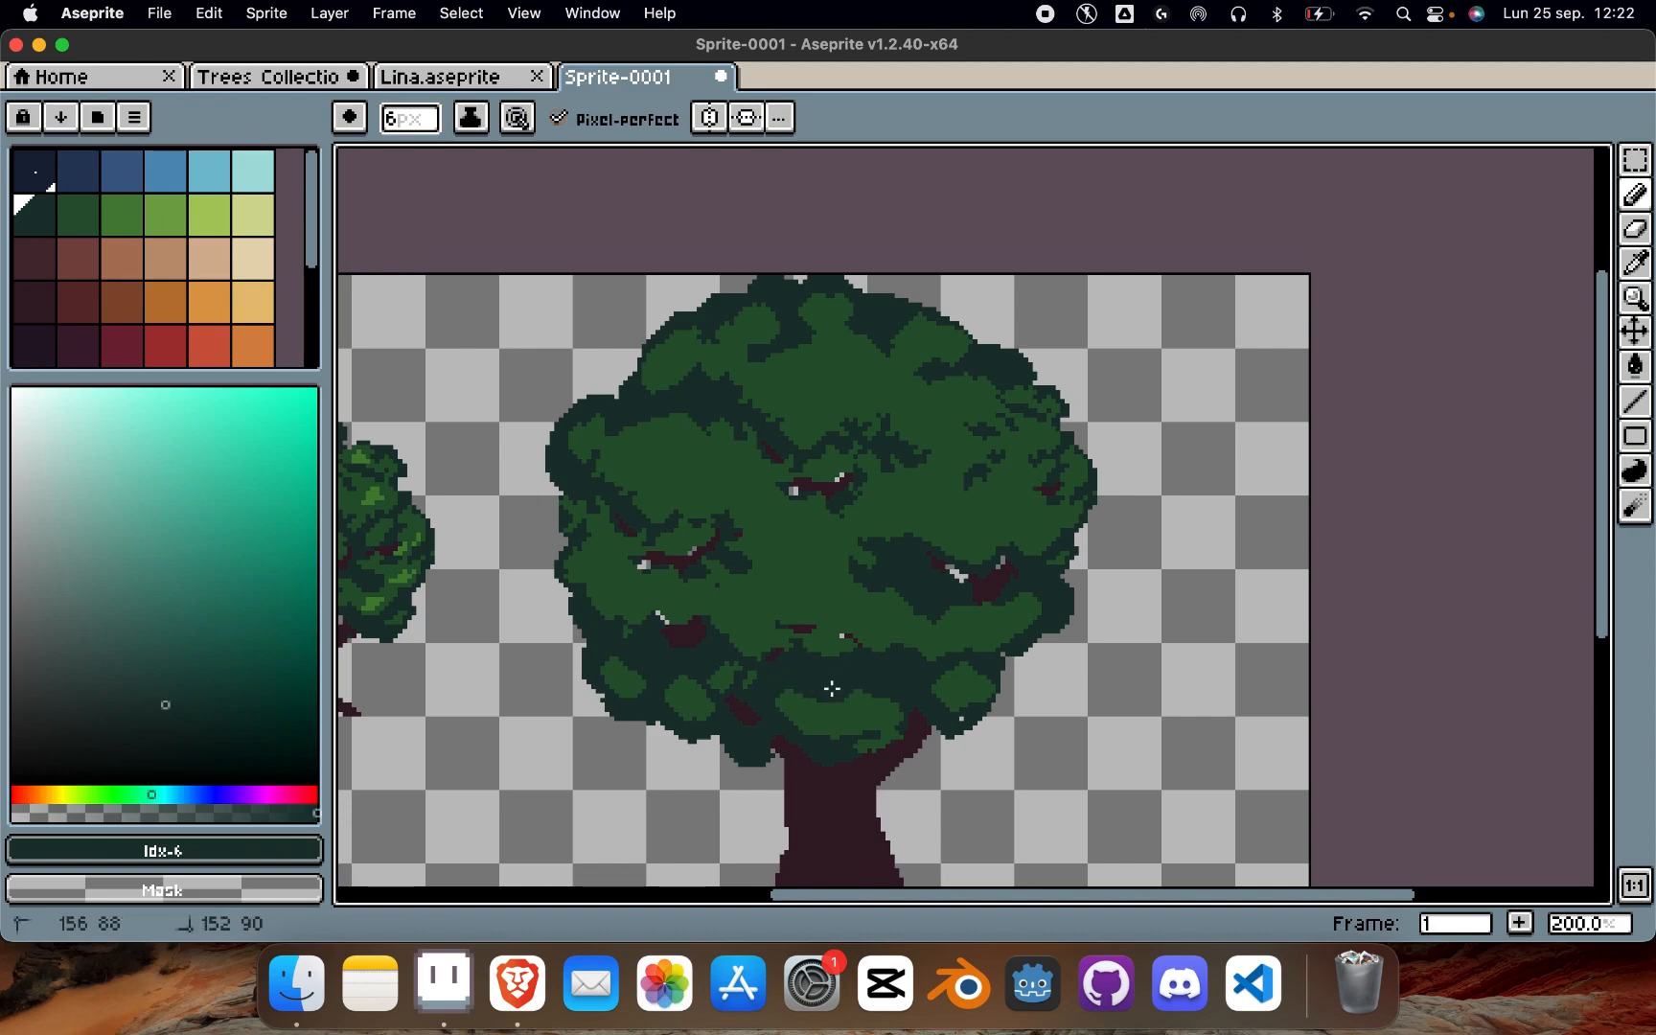
Step: Flatten the base of the large tree's roots by deleting a 67 x 8 px rectangular selection across their uneven bottom
scroll(830, 690, "down", 5)
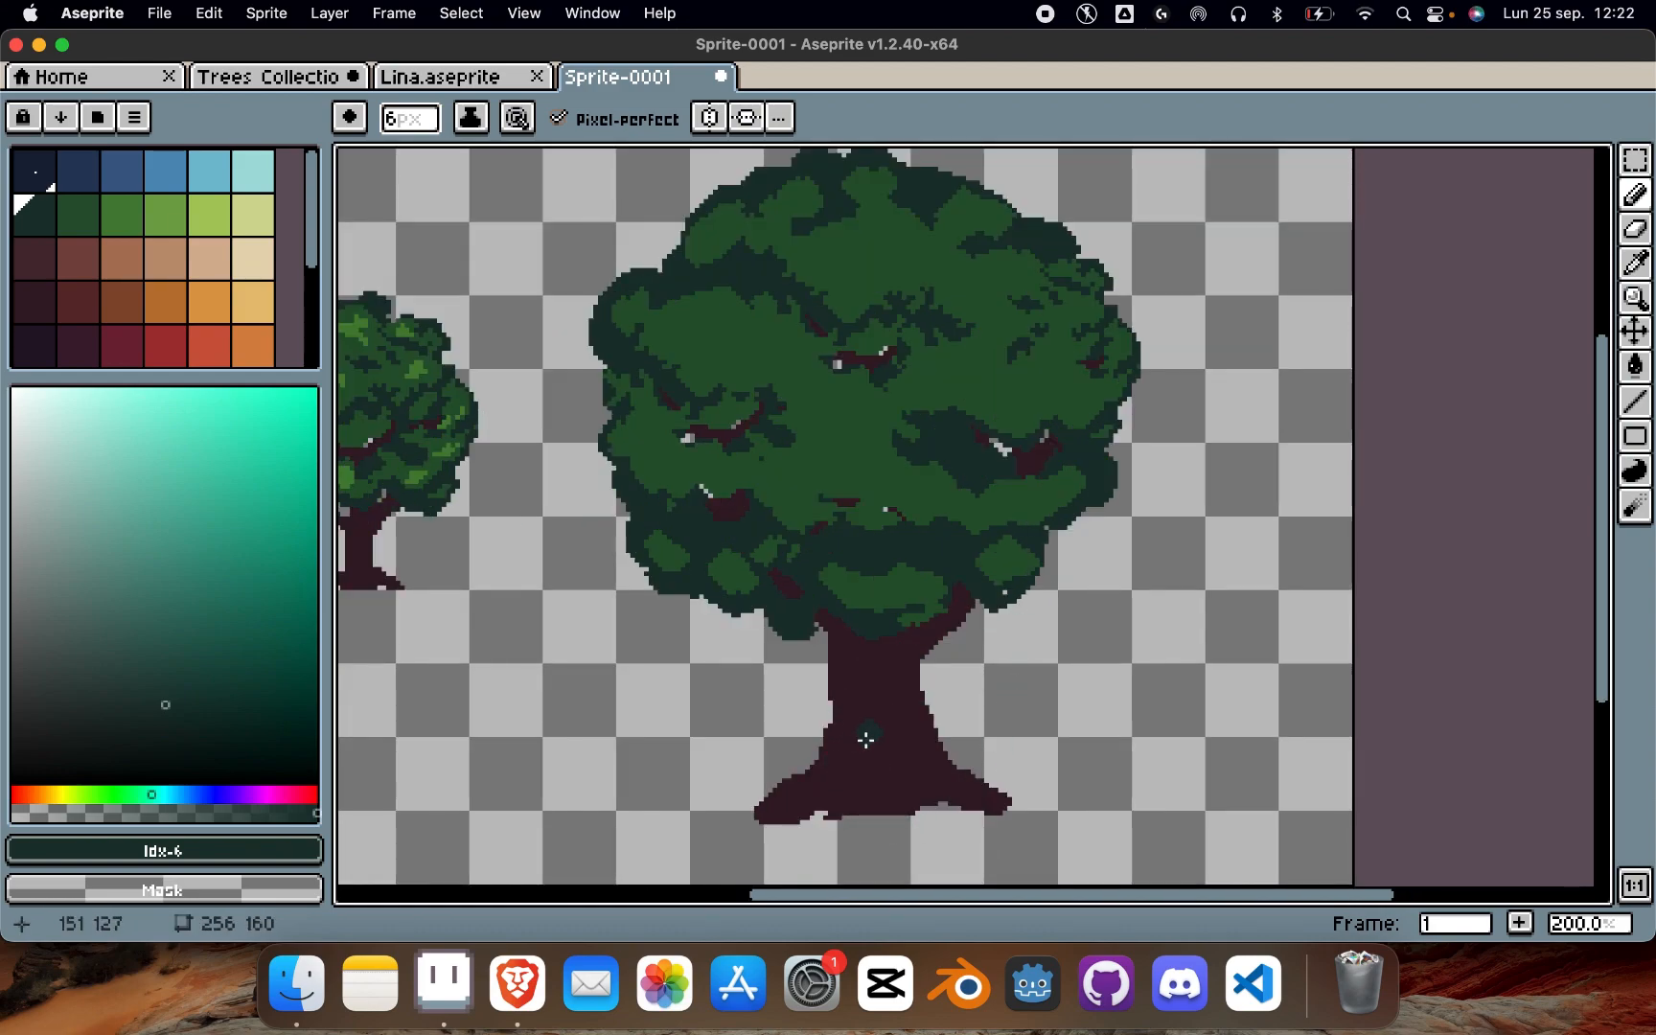
scroll(872, 751, "up", 2)
key("m")
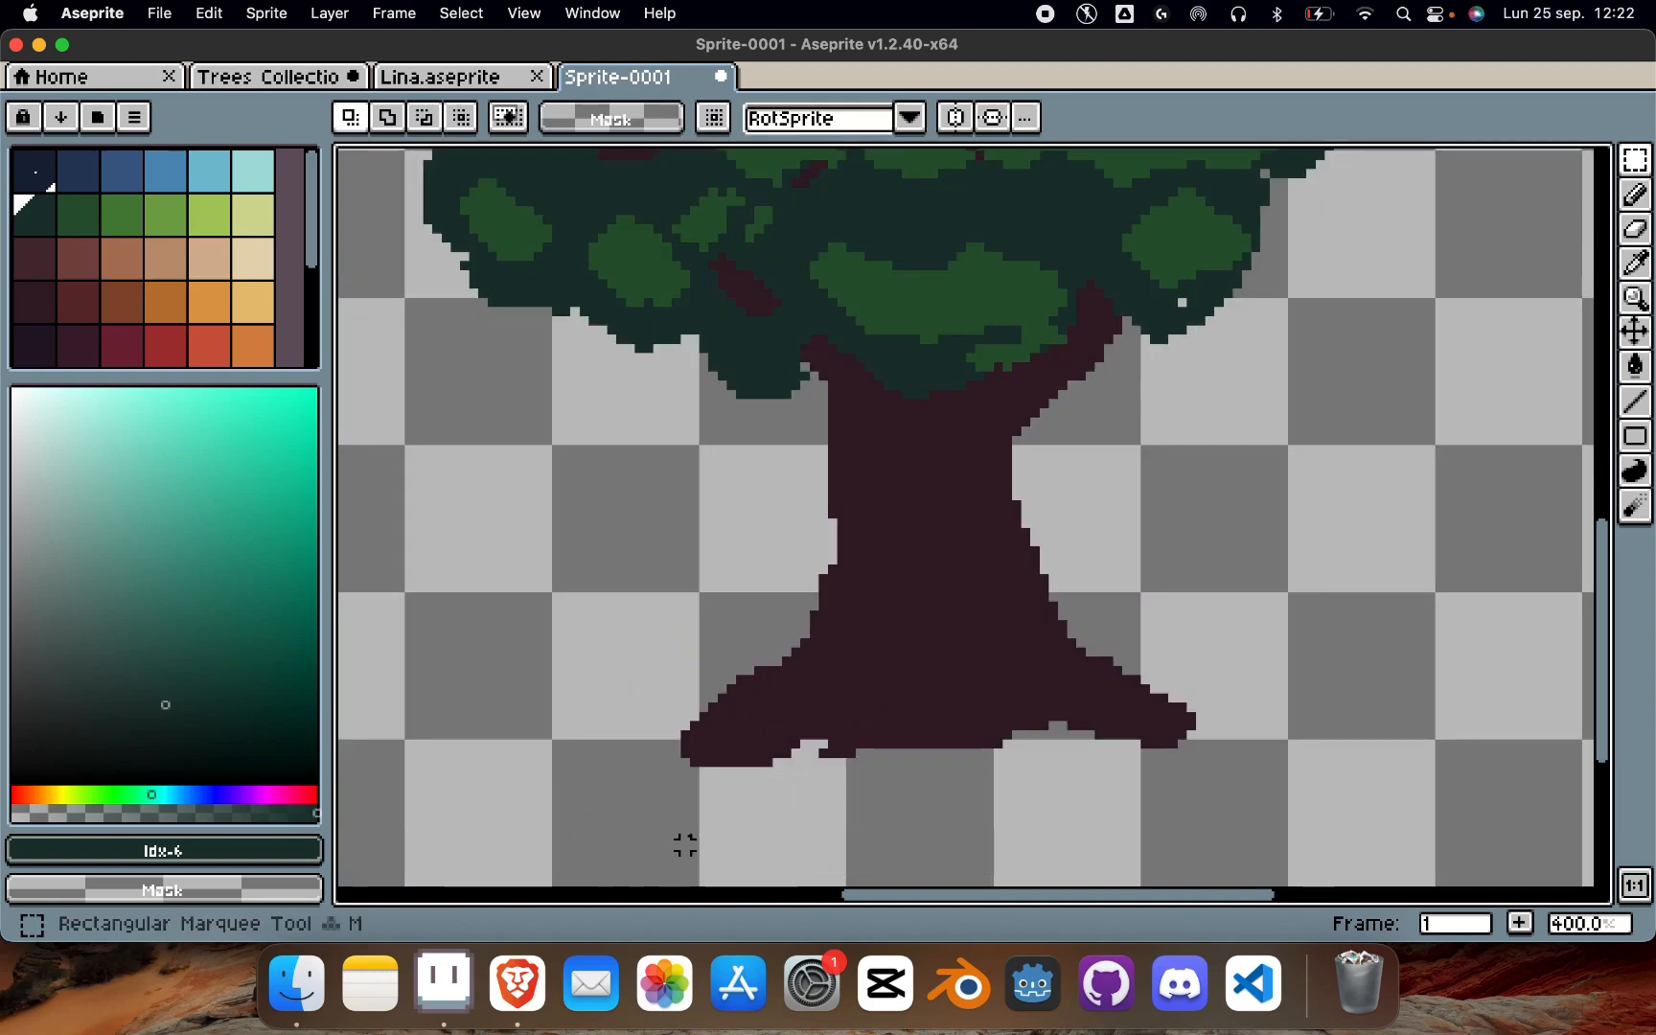
mouse_move(666, 744)
left_mouse_down()
mouse_move(968, 739)
mouse_move(1257, 787)
mouse_move(1276, 813)
left_mouse_up()
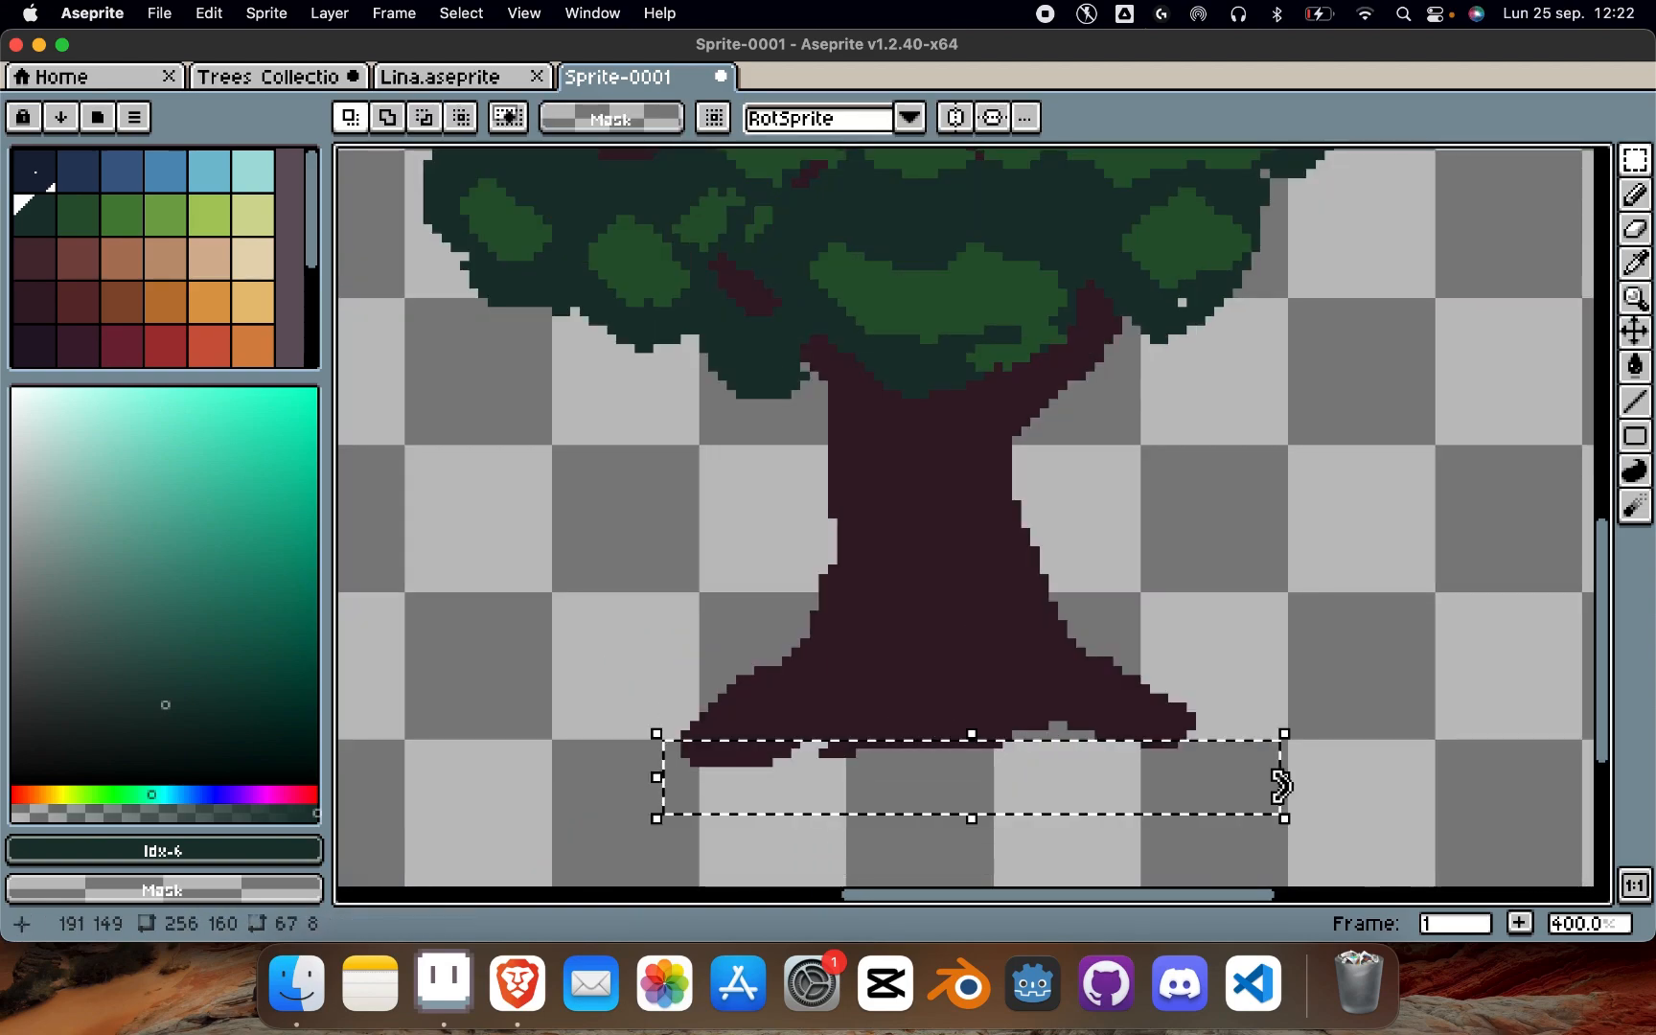
key("Delete")
scroll(1255, 782, "down", 1)
scroll(1254, 782, "up", 3)
Step: Paint a highlight along the upper edge of the large tree's far-left root in brown (index 12) with a 1 px pencil
key("i")
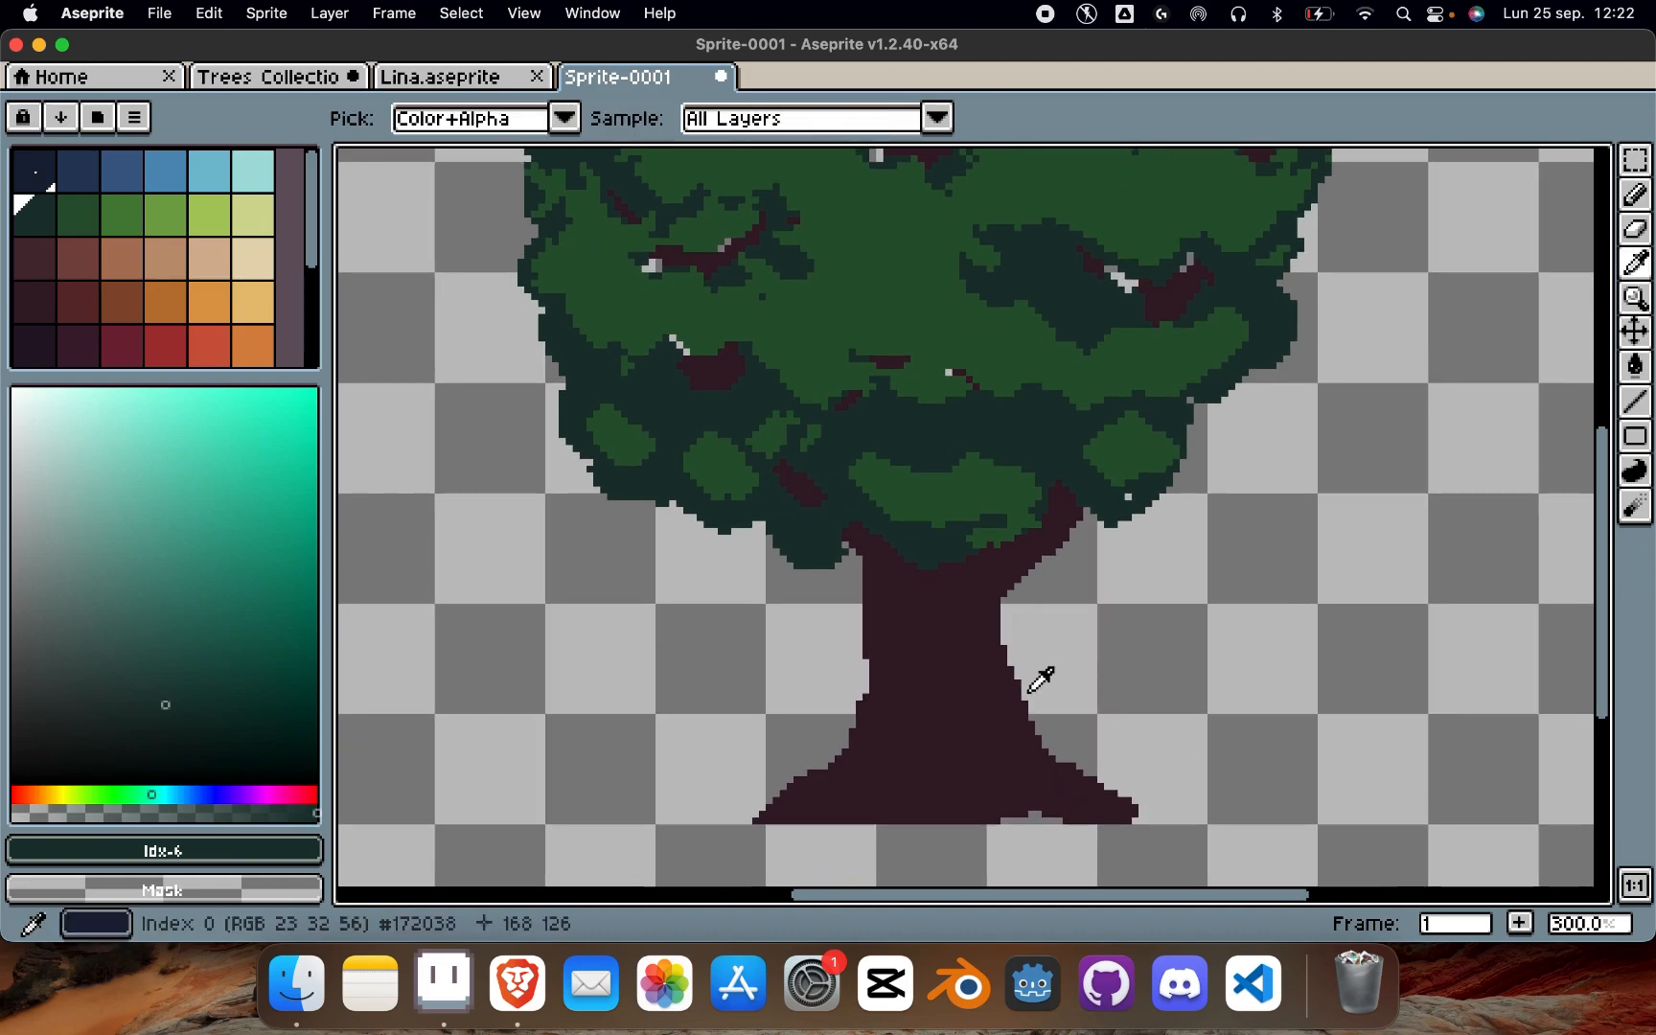
left_click(970, 679)
key("m")
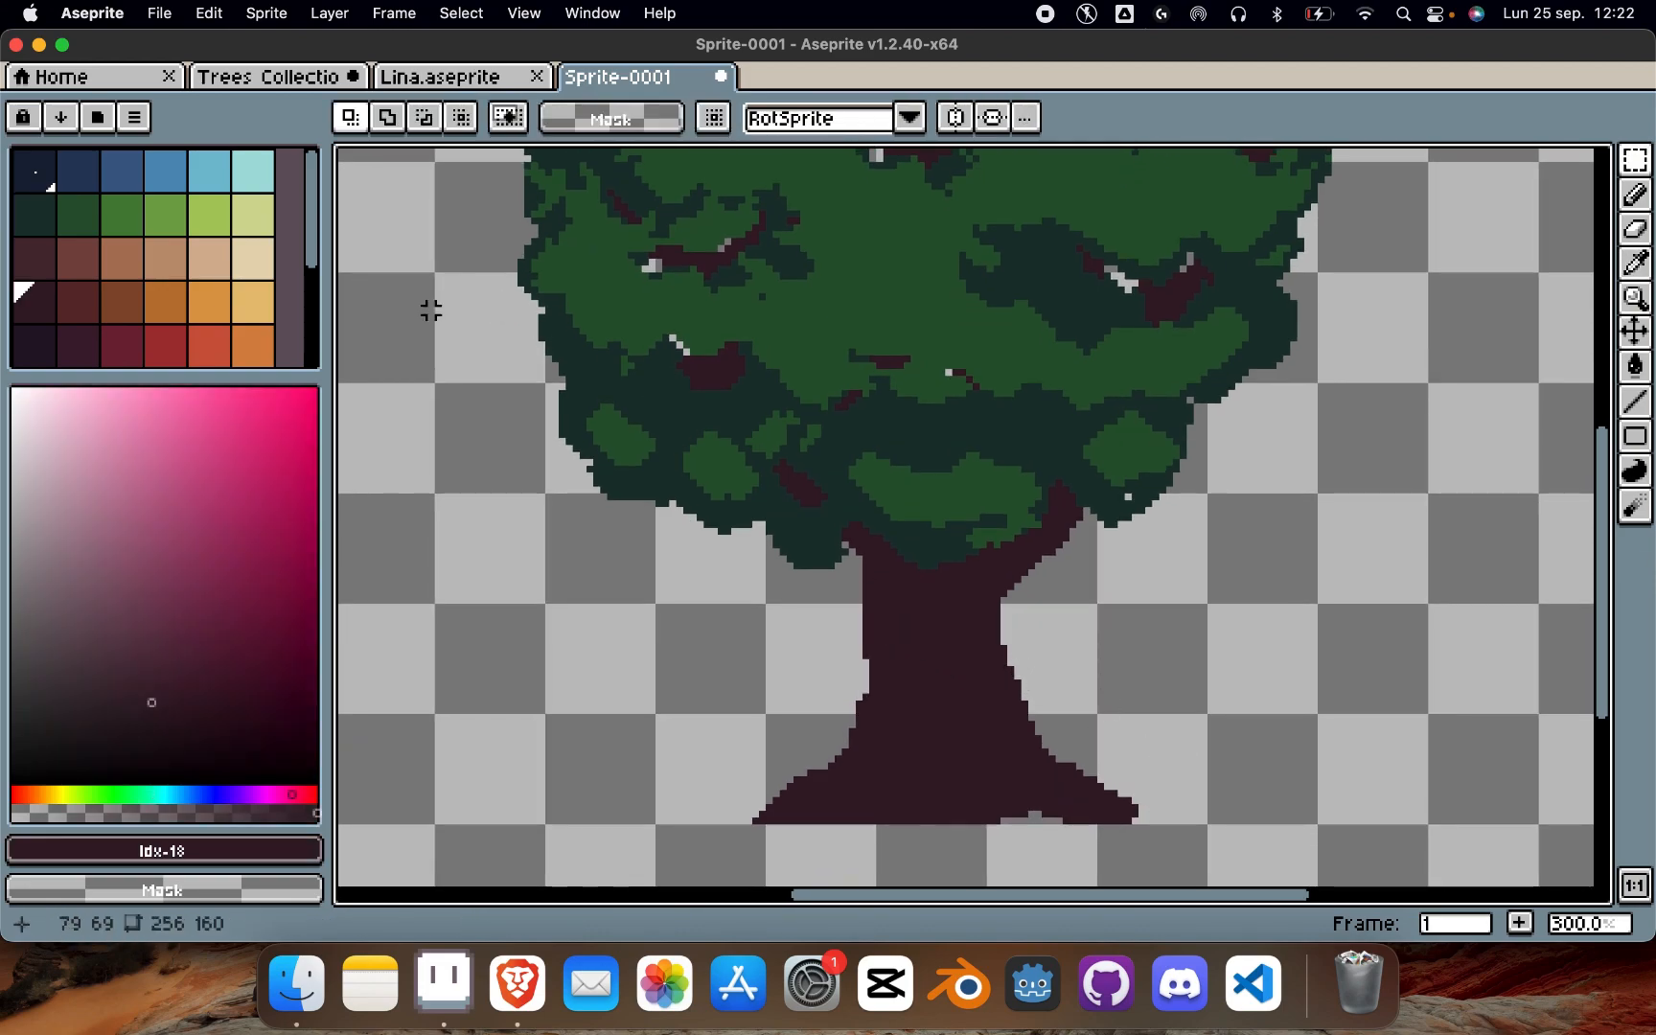
left_click(46, 264)
key("b")
left_click(1270, 618)
key("super+z")
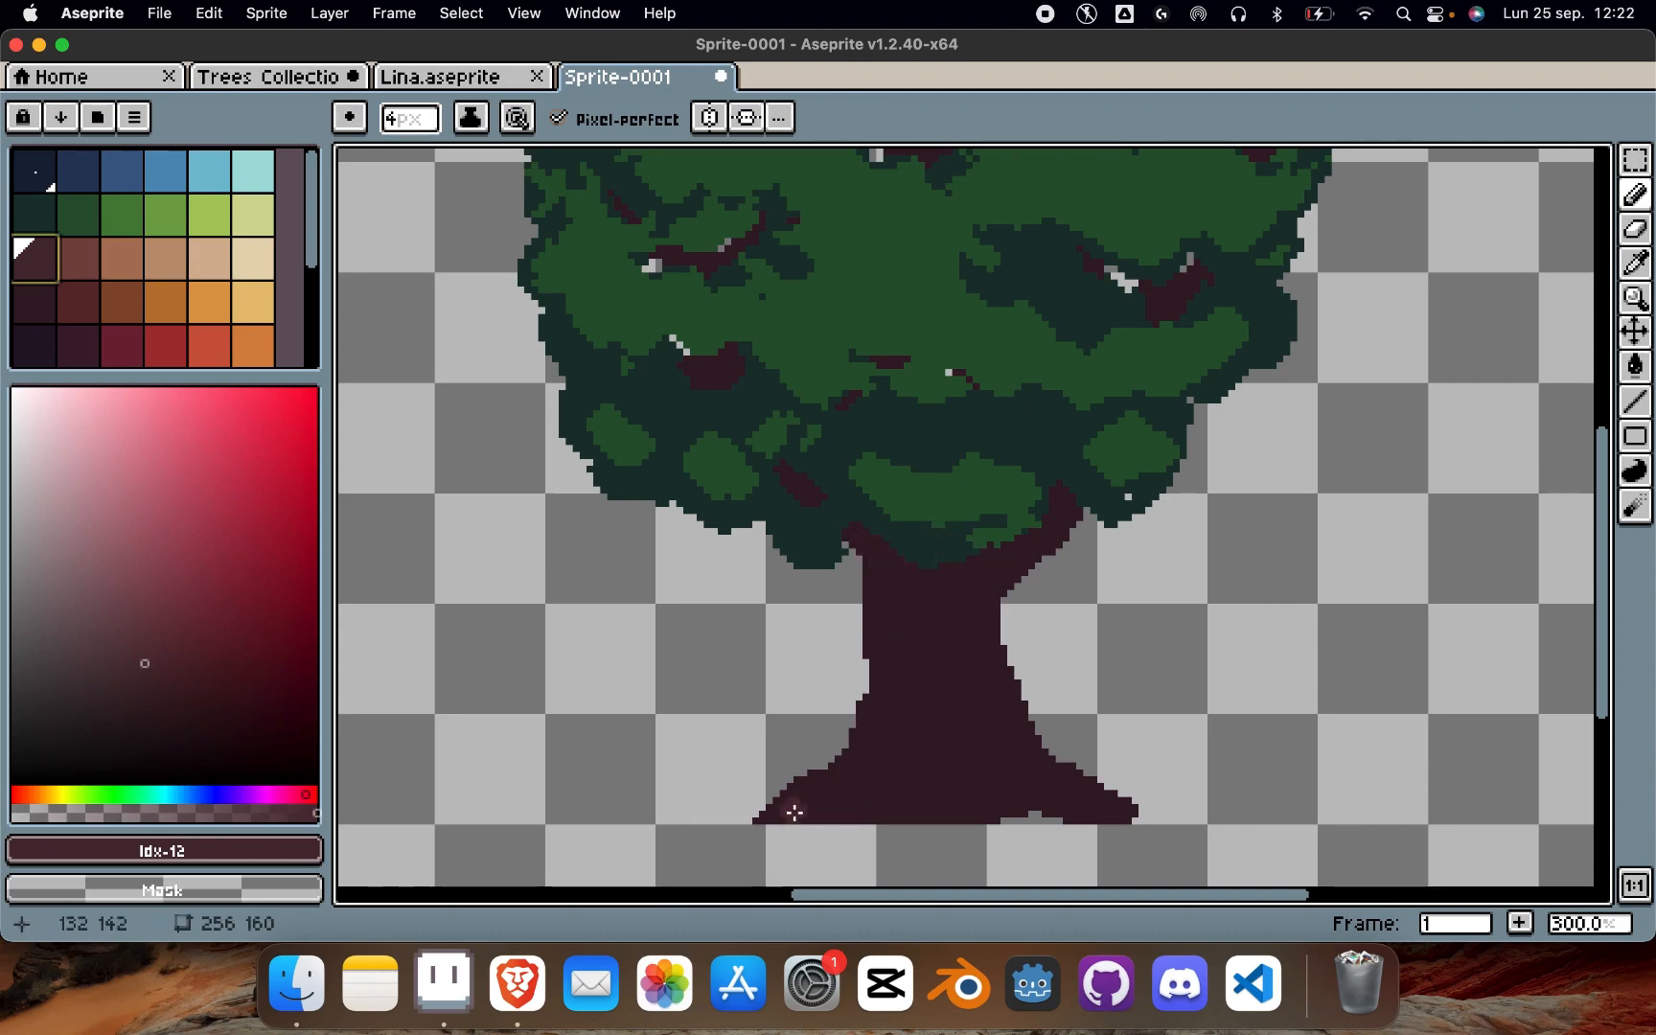
scroll(904, 789, "up", 2)
key("minus")
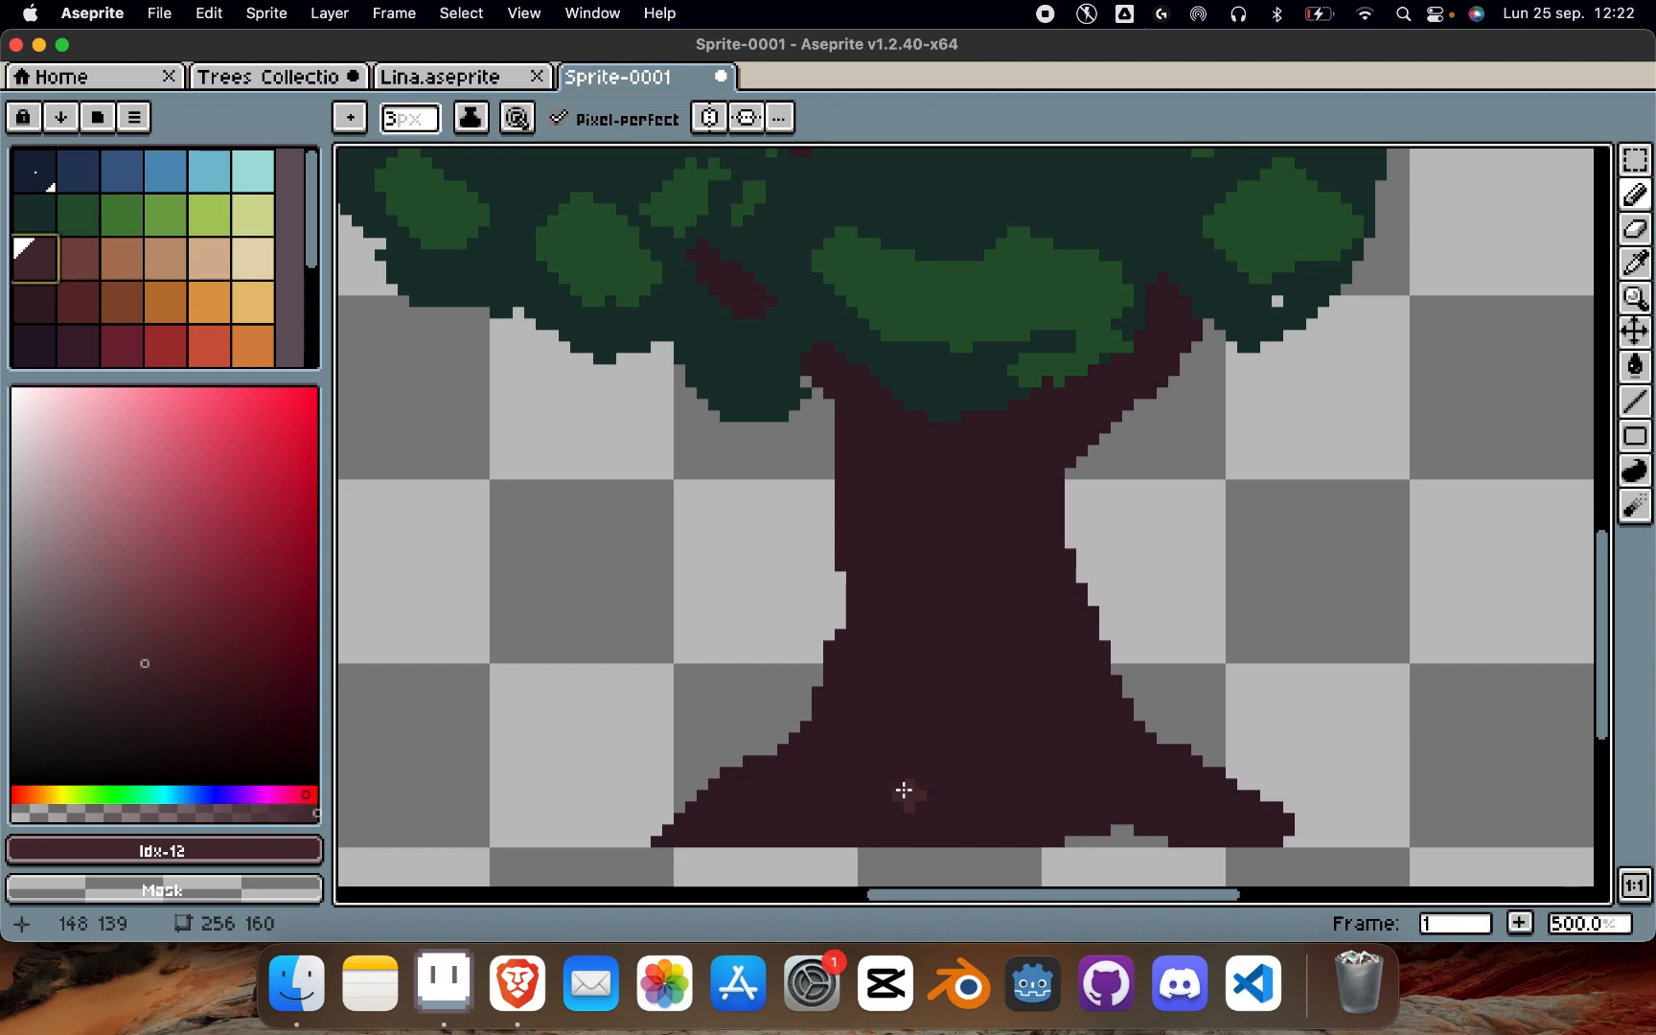
key("minus")
left_click_drag(691, 830, 798, 772)
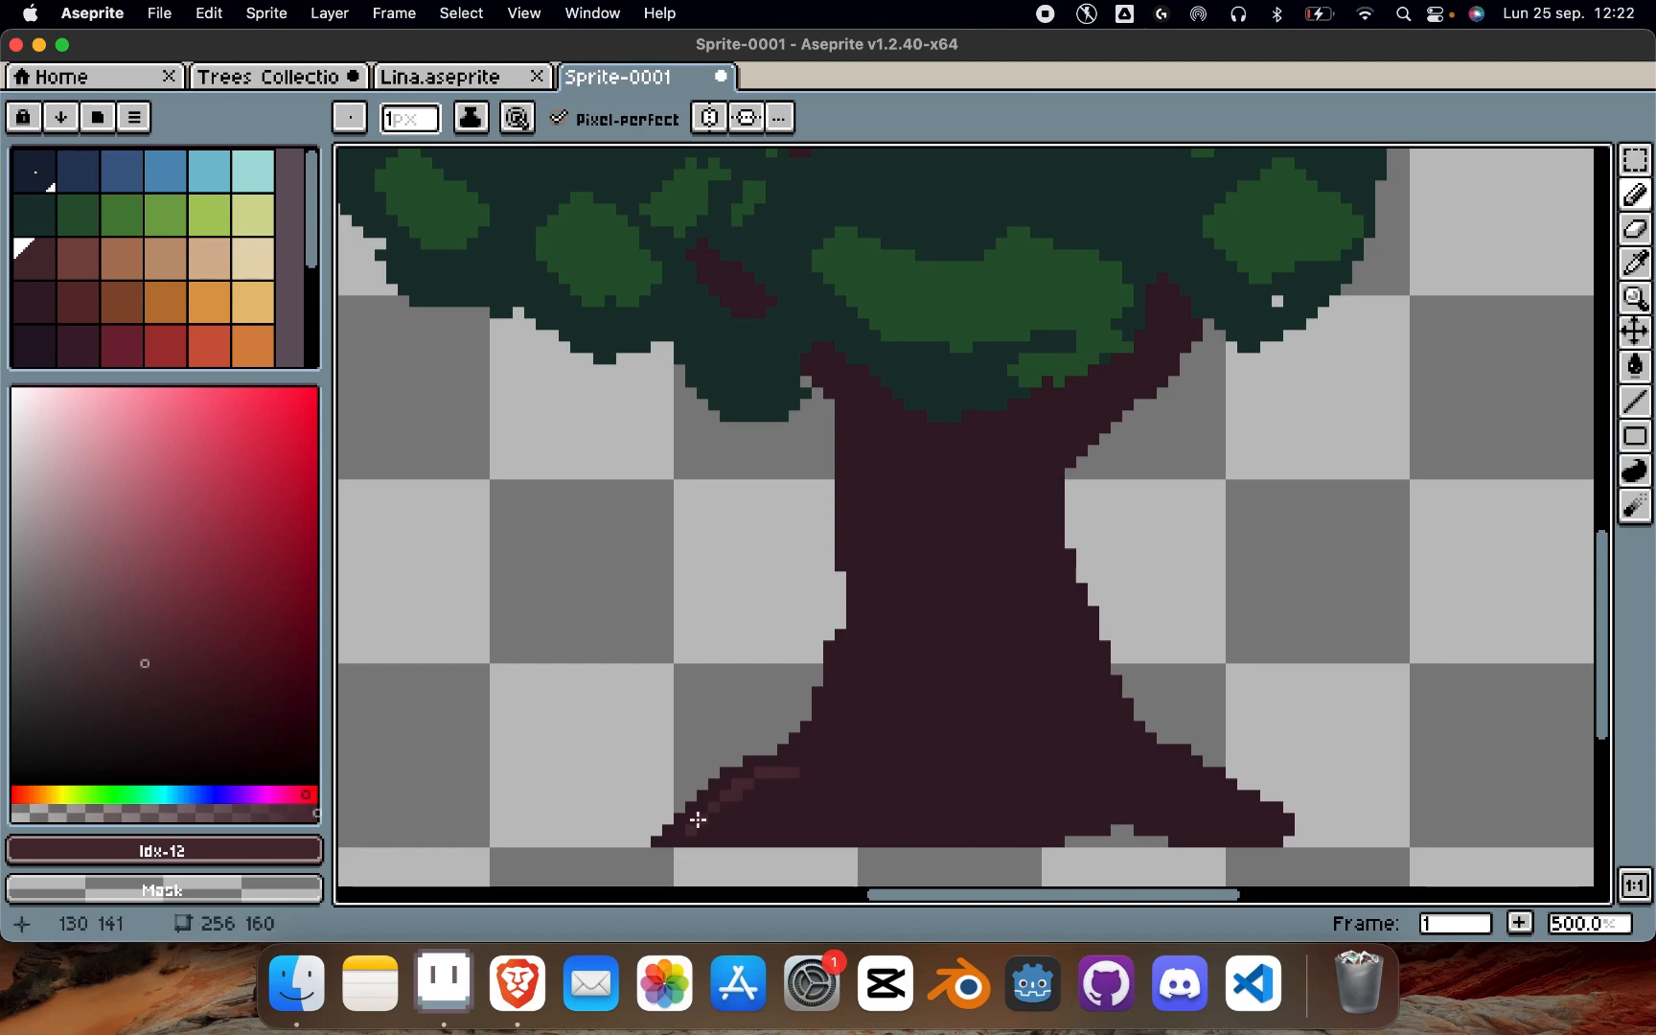
mouse_move(696, 827)
left_mouse_down()
mouse_move(813, 733)
mouse_move(773, 750)
left_mouse_up()
Step: Extend and thicken the far-left root's brown highlight up toward the trunk, refining its edges with the sampled trunk colours
left_click(796, 747, "alt")
left_click(803, 750, "alt")
mouse_move(805, 748)
left_mouse_down()
mouse_move(782, 773)
mouse_move(799, 768)
mouse_move(807, 791)
mouse_move(854, 784)
mouse_move(843, 795)
mouse_move(840, 747)
left_mouse_up()
left_click(852, 786, "alt")
left_click(849, 784)
left_click(831, 763, "alt")
left_click(822, 770, "alt")
Step: Paint a second brown (index 12) highlight on the inner left root, widening it upward where it meets the trunk
left_click_drag(806, 831, 828, 816)
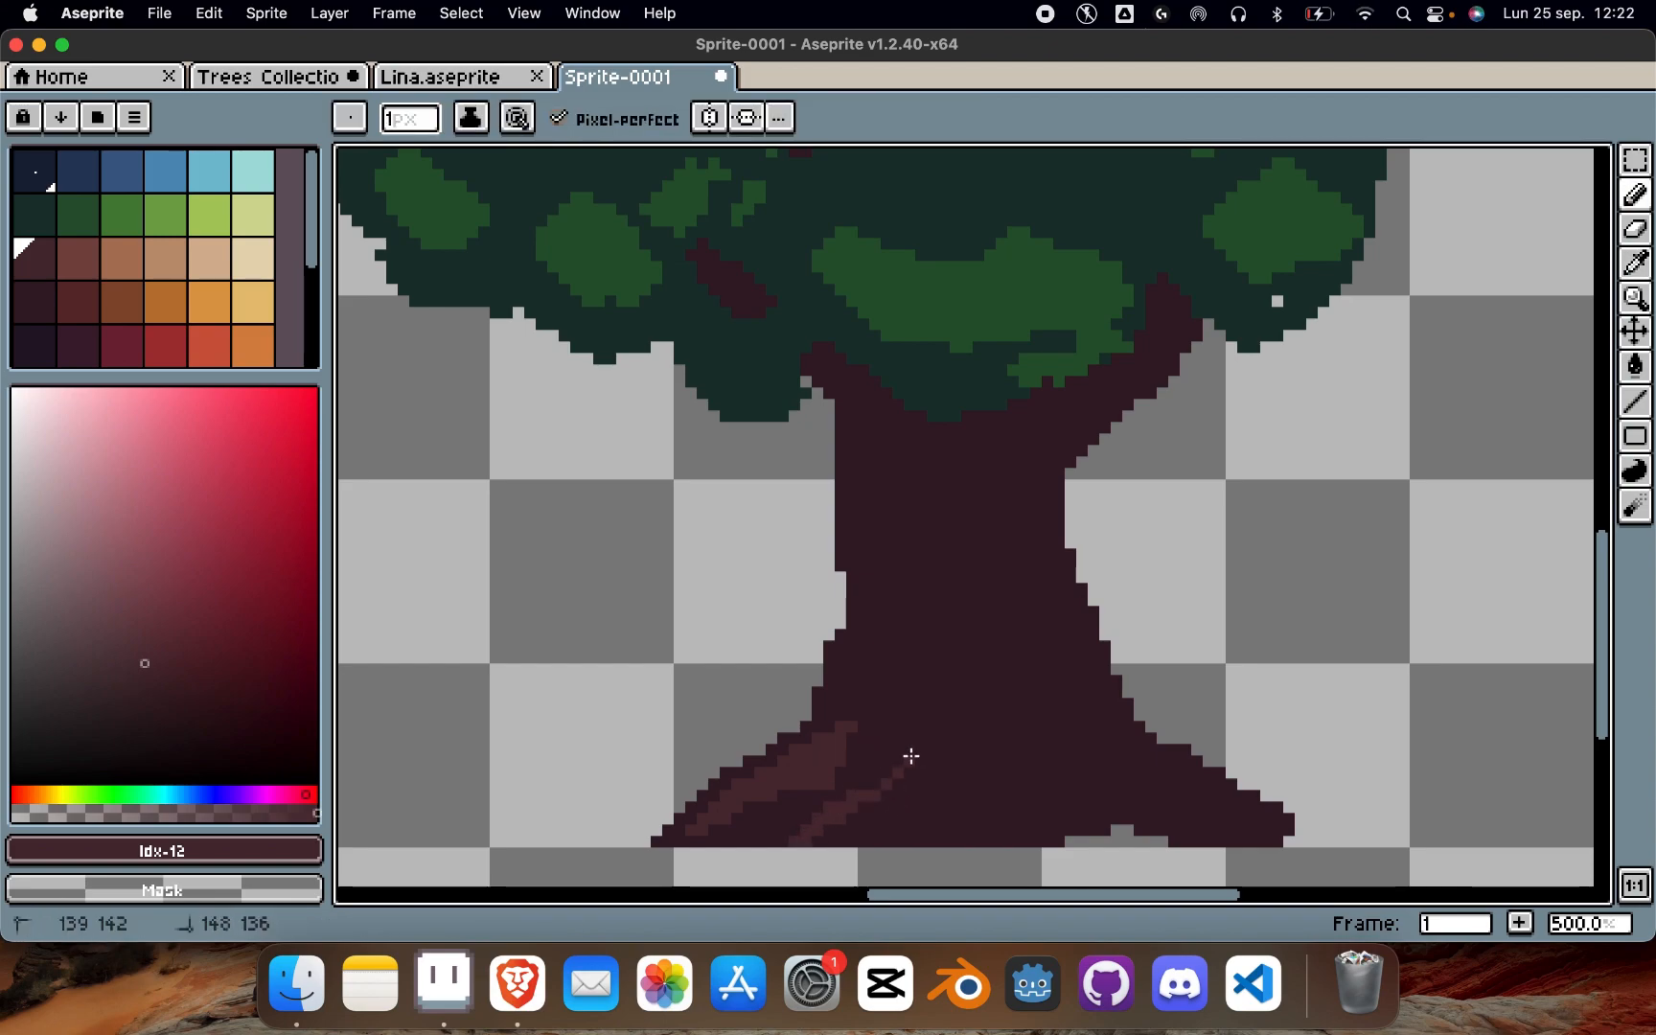
left_click(841, 815)
mouse_move(907, 790)
left_mouse_down()
mouse_move(938, 754)
mouse_move(918, 787)
mouse_move(932, 760)
mouse_move(898, 737)
left_mouse_up()
left_click(954, 755)
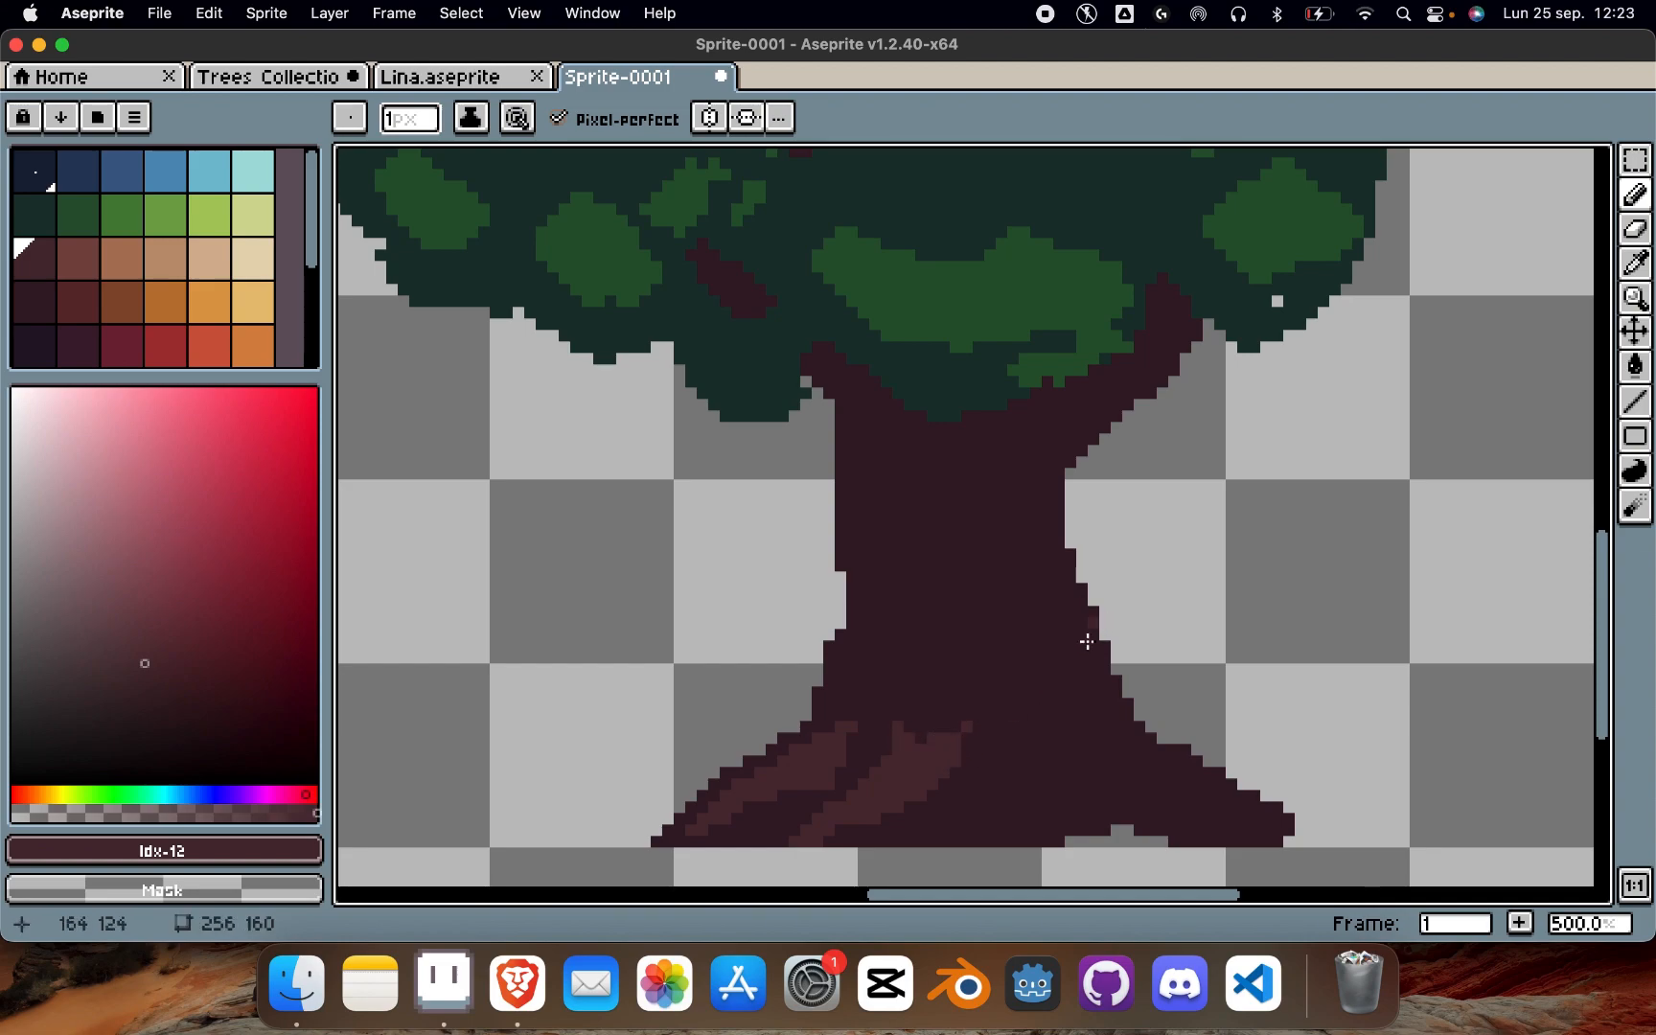
left_click(846, 769, "alt")
left_click(835, 765, "alt")
Step: Paint a brown highlight along the right root up to the trunk and trim its upper end with dark brown (index 18)
key("b")
left_click_drag(1141, 766, 1266, 826)
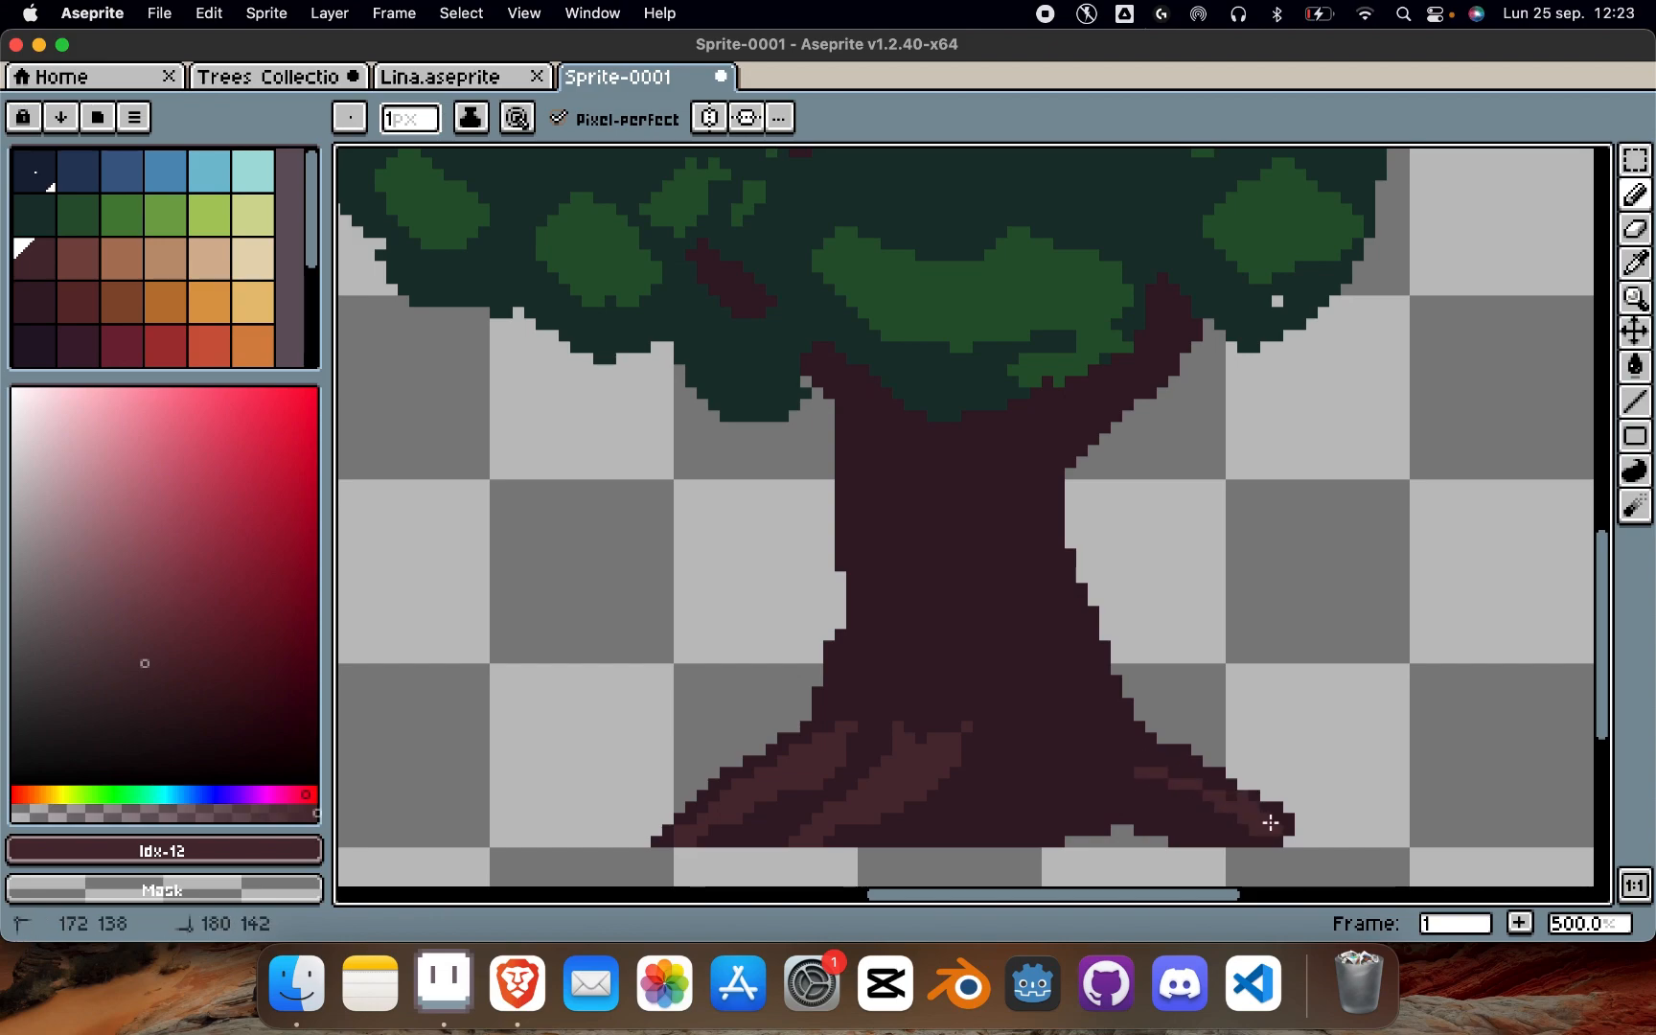
mouse_move(1142, 765)
left_mouse_down()
mouse_move(1084, 753)
mouse_move(1124, 724)
mouse_move(1151, 748)
mouse_move(1120, 755)
mouse_move(1171, 760)
mouse_move(1111, 713)
mouse_move(1093, 719)
mouse_move(1132, 733)
mouse_move(1045, 711)
left_mouse_up()
left_click(1112, 714, "alt")
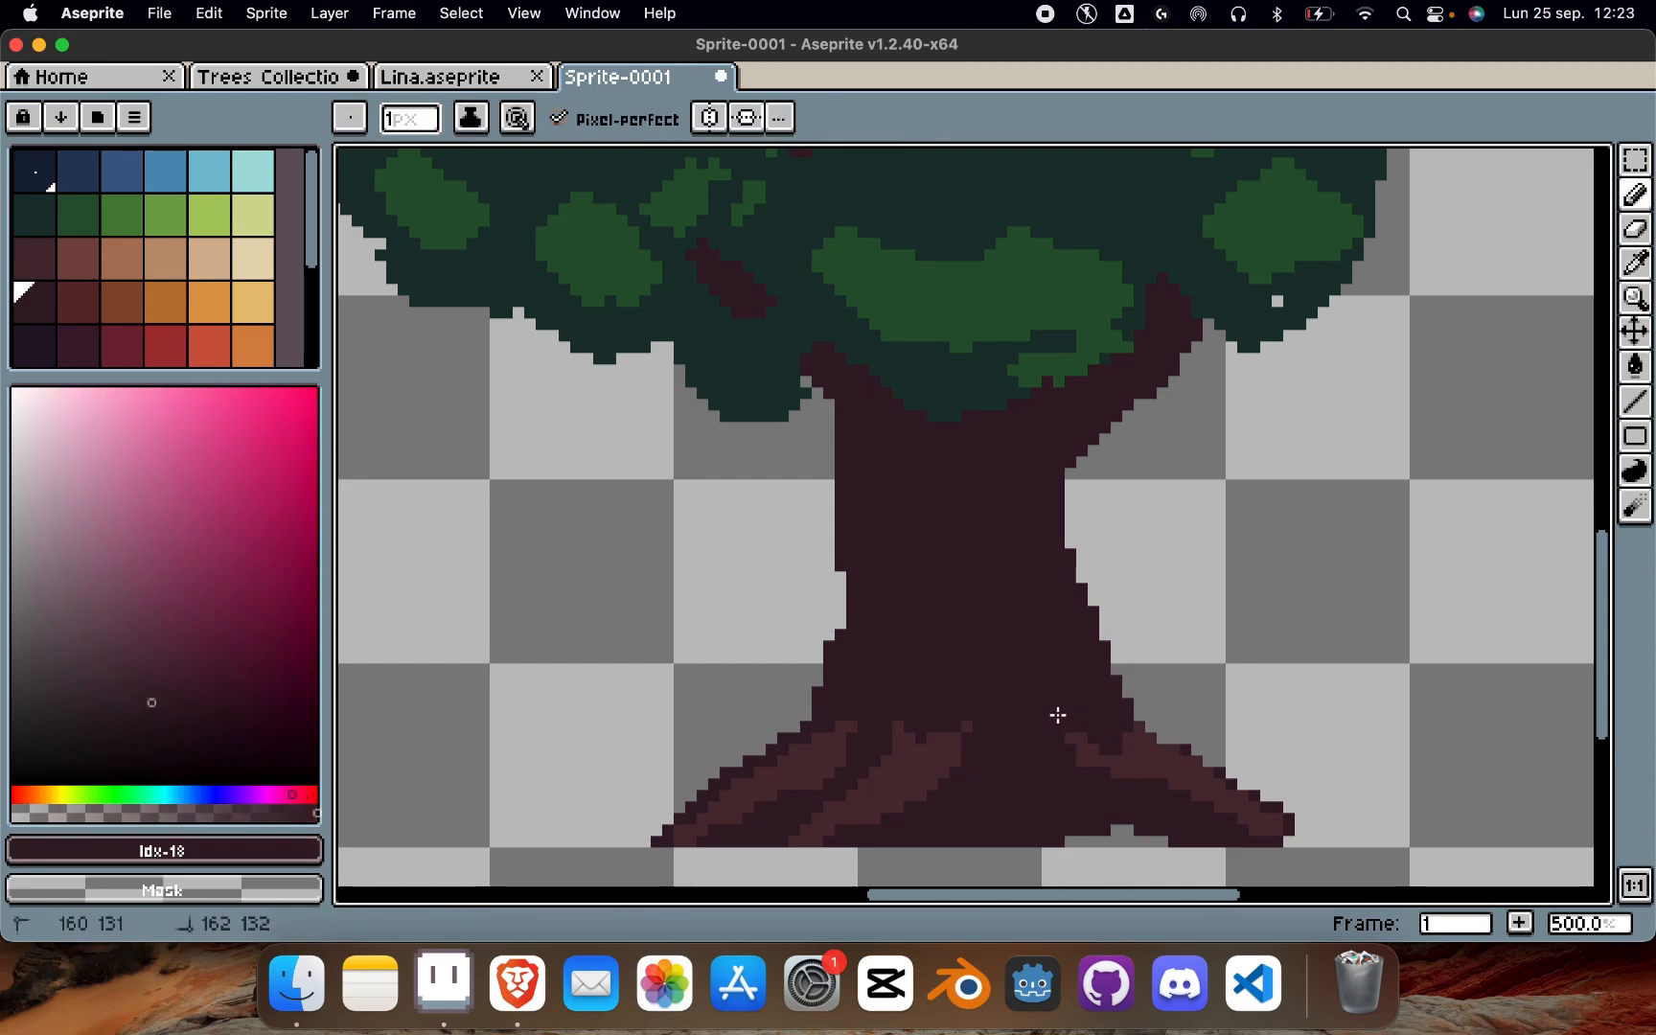
Step: Draw thin vertical bark streaks in brown (index 12) down the left side and centre of the trunk
scroll(1233, 656, "down", 3)
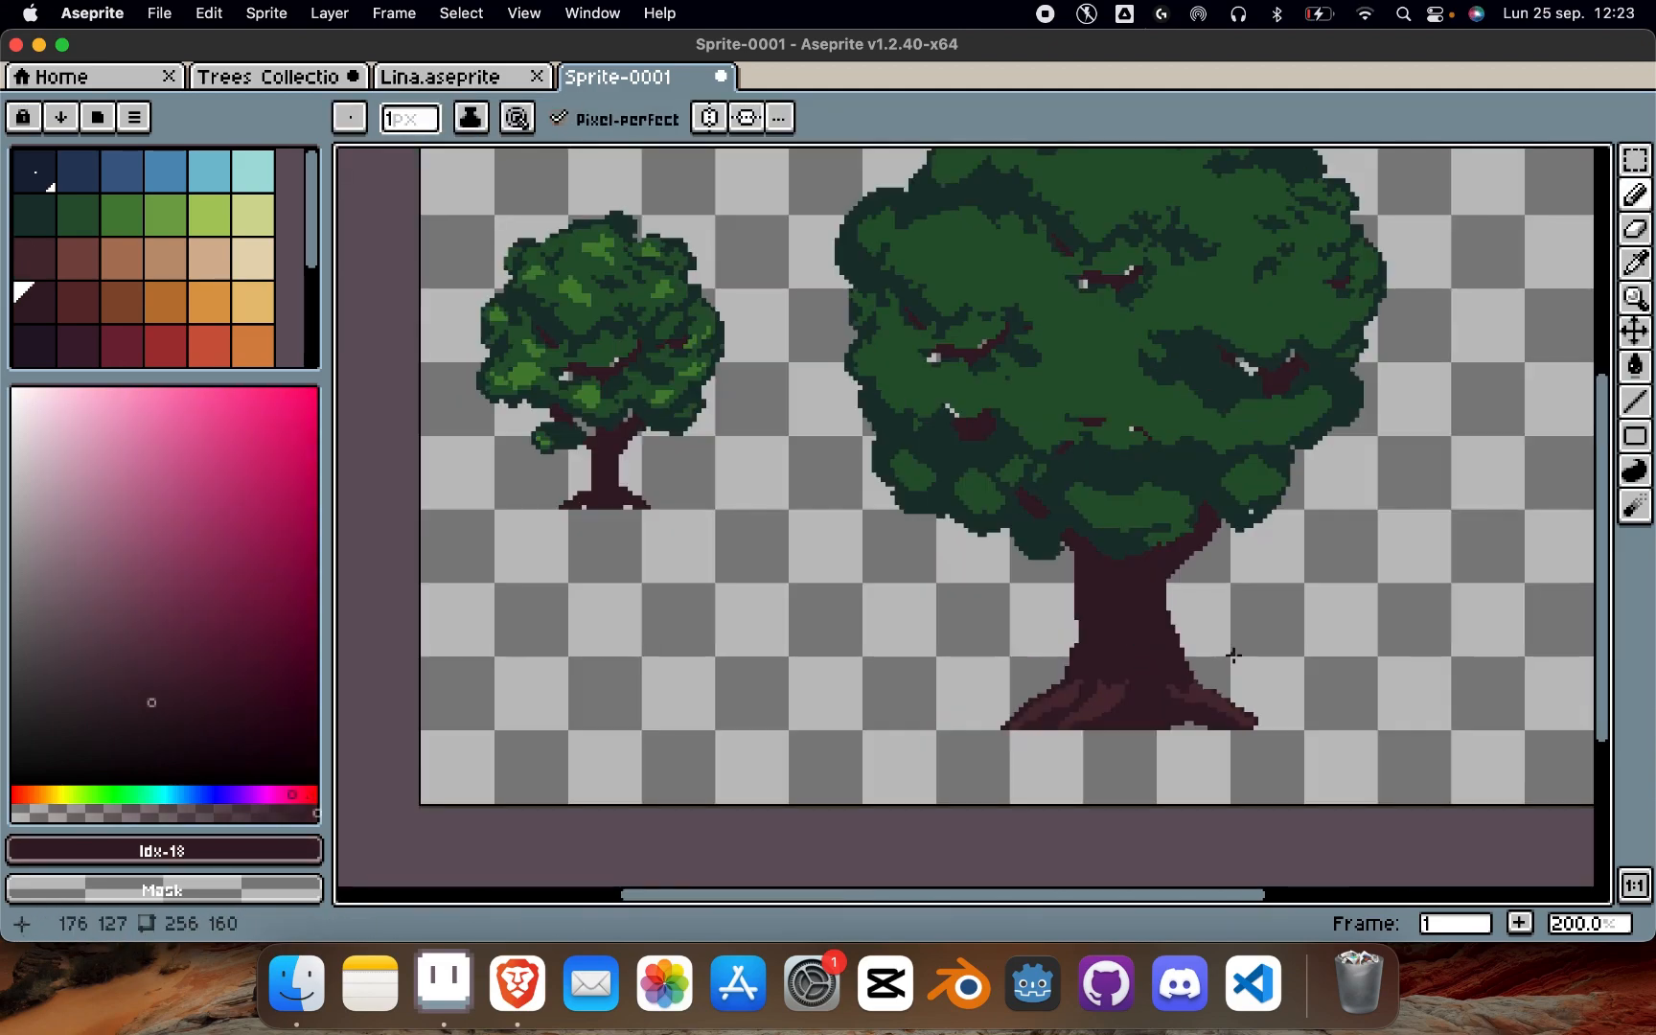
scroll(1261, 704, "up", 2)
left_click(1152, 682, "alt")
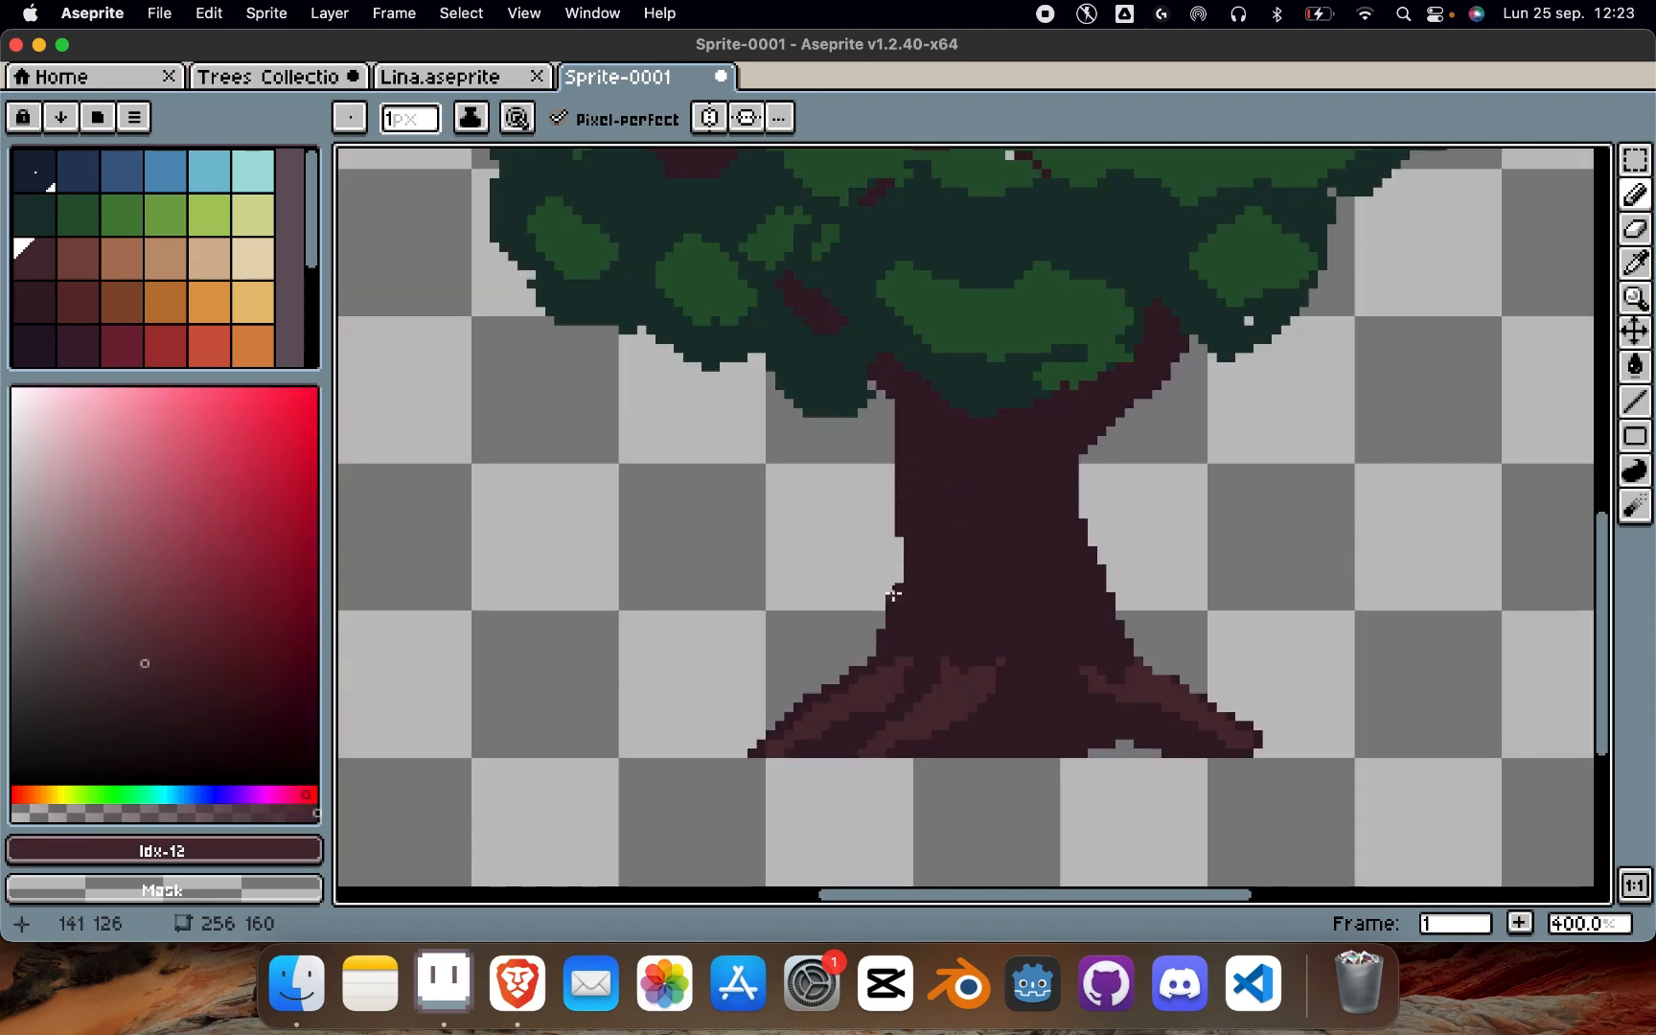
key("e")
key("b")
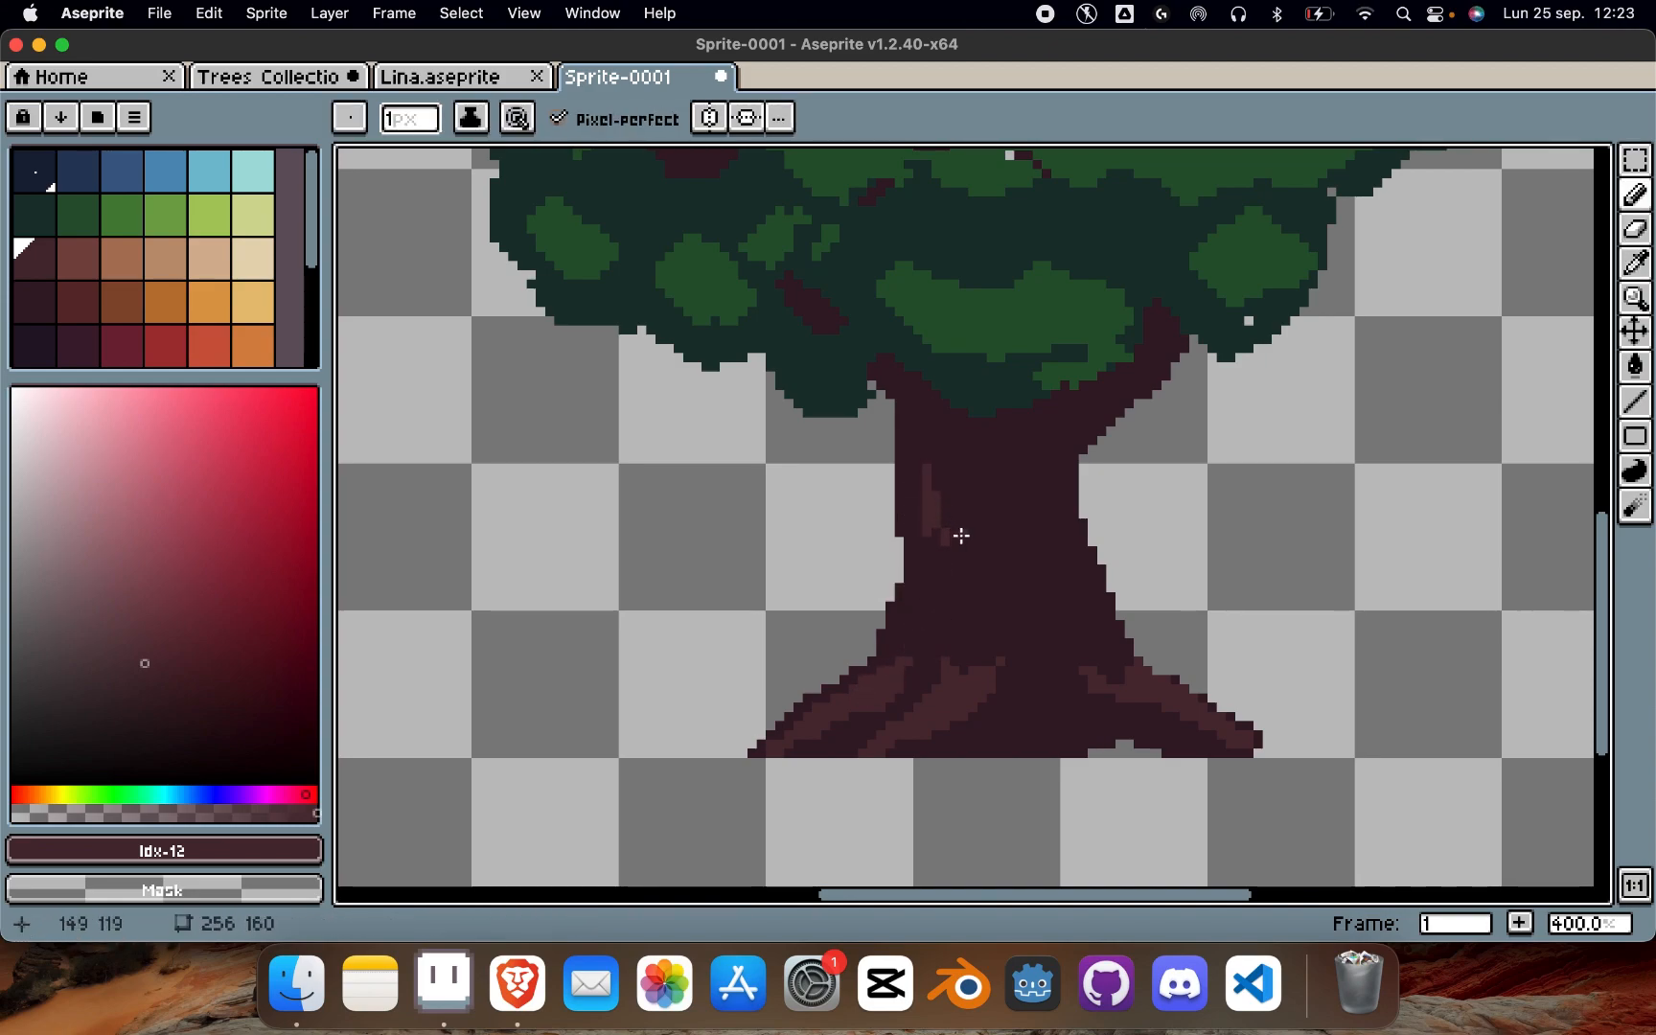
left_click_drag(981, 548, 981, 599)
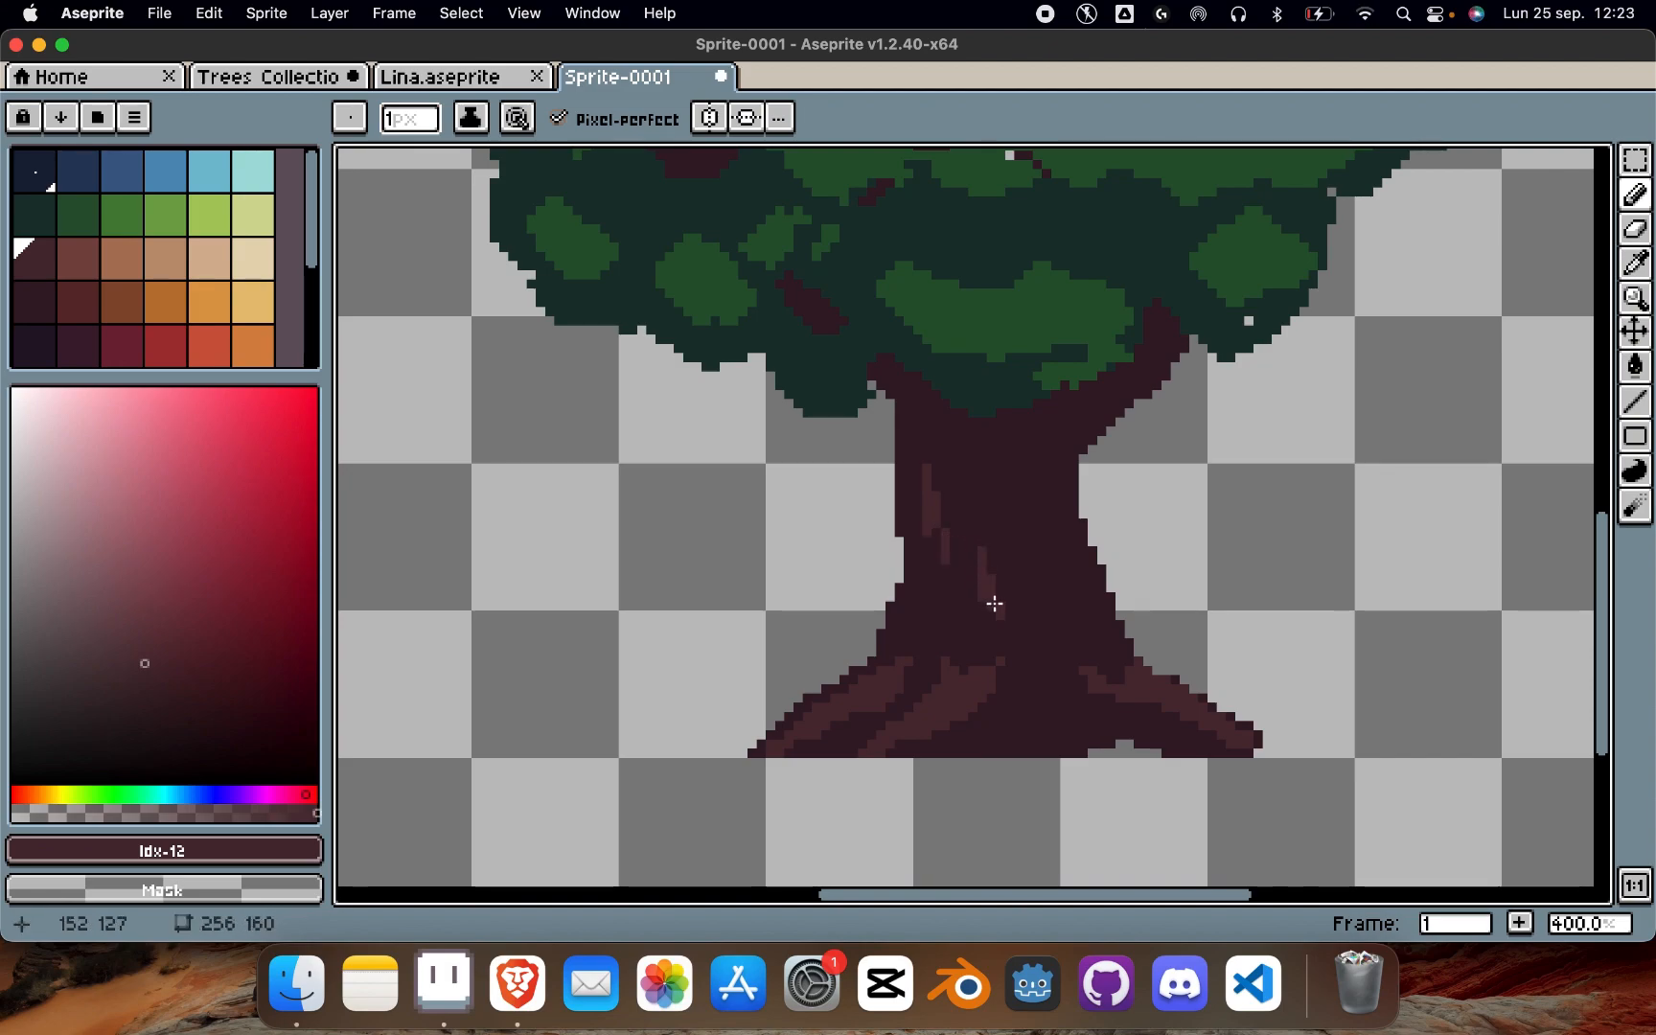
mouse_move(960, 569)
left_mouse_down()
mouse_move(933, 610)
mouse_move(936, 582)
mouse_move(914, 609)
mouse_move(897, 659)
mouse_move(962, 675)
mouse_move(978, 632)
mouse_move(972, 653)
left_mouse_up()
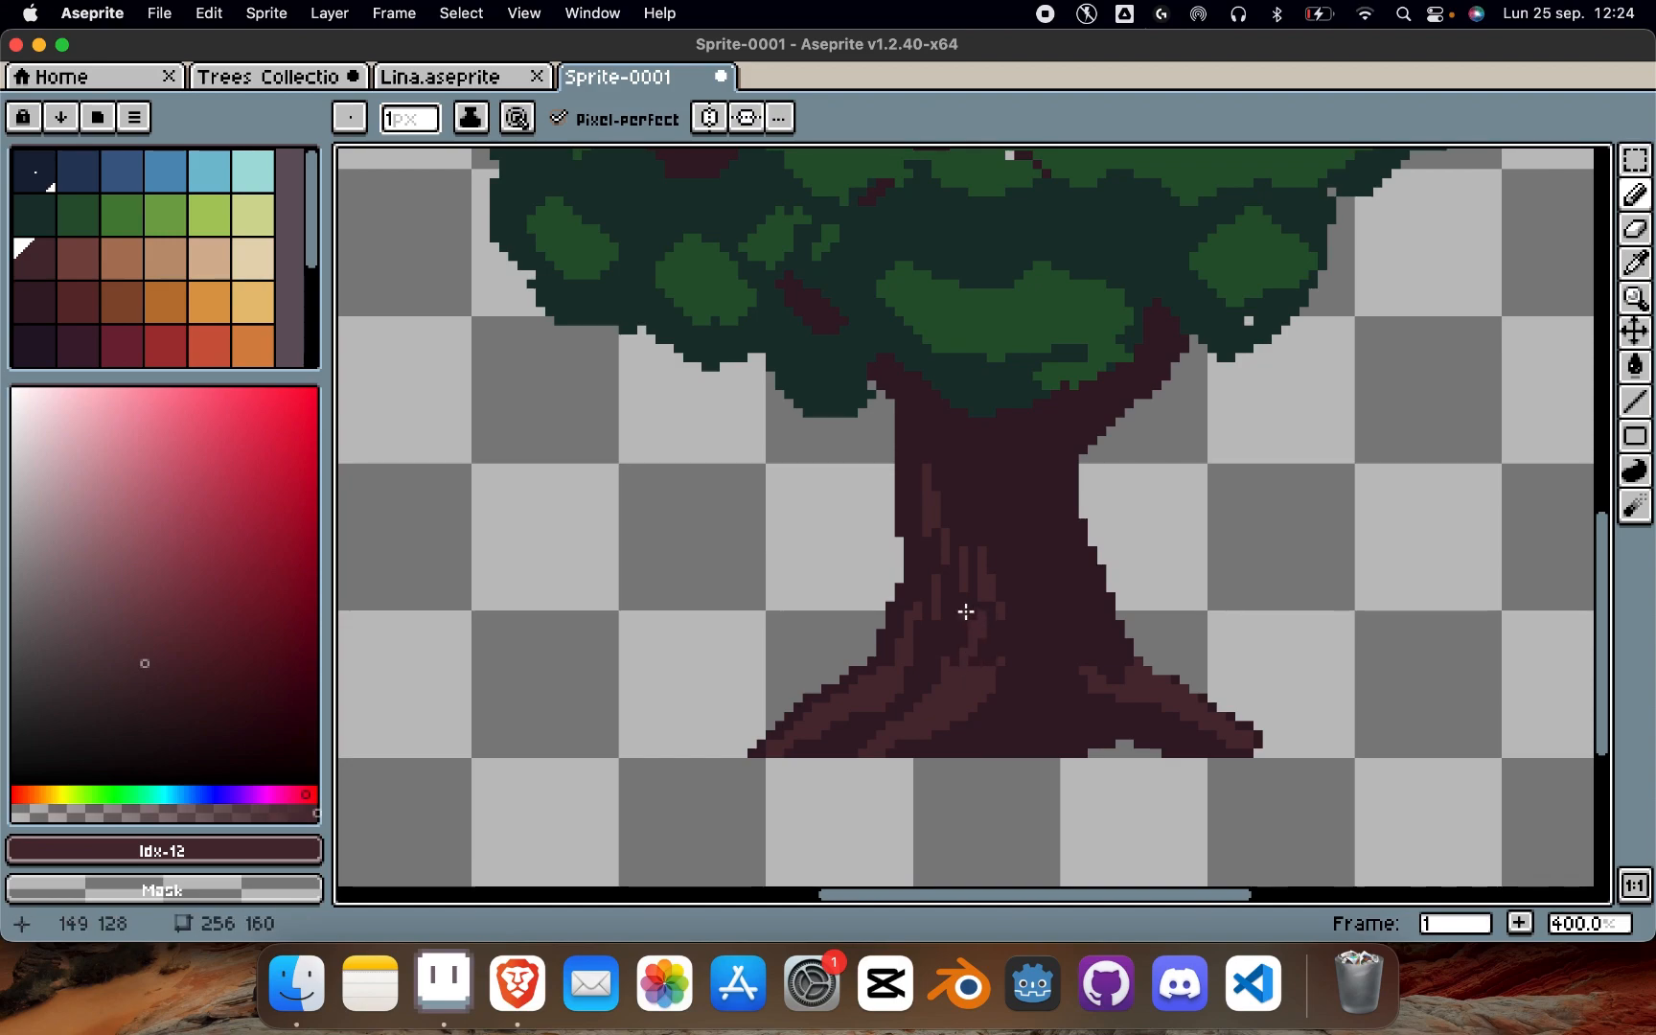
mouse_move(975, 581)
left_mouse_down()
mouse_move(974, 615)
mouse_move(975, 597)
left_mouse_up()
Step: Add brown bark patches to the trunk's centre and right side, cleaning up the central marks with the sampled trunk colours
scroll(1092, 437, "down", 2)
scroll(1039, 428, "up", 2)
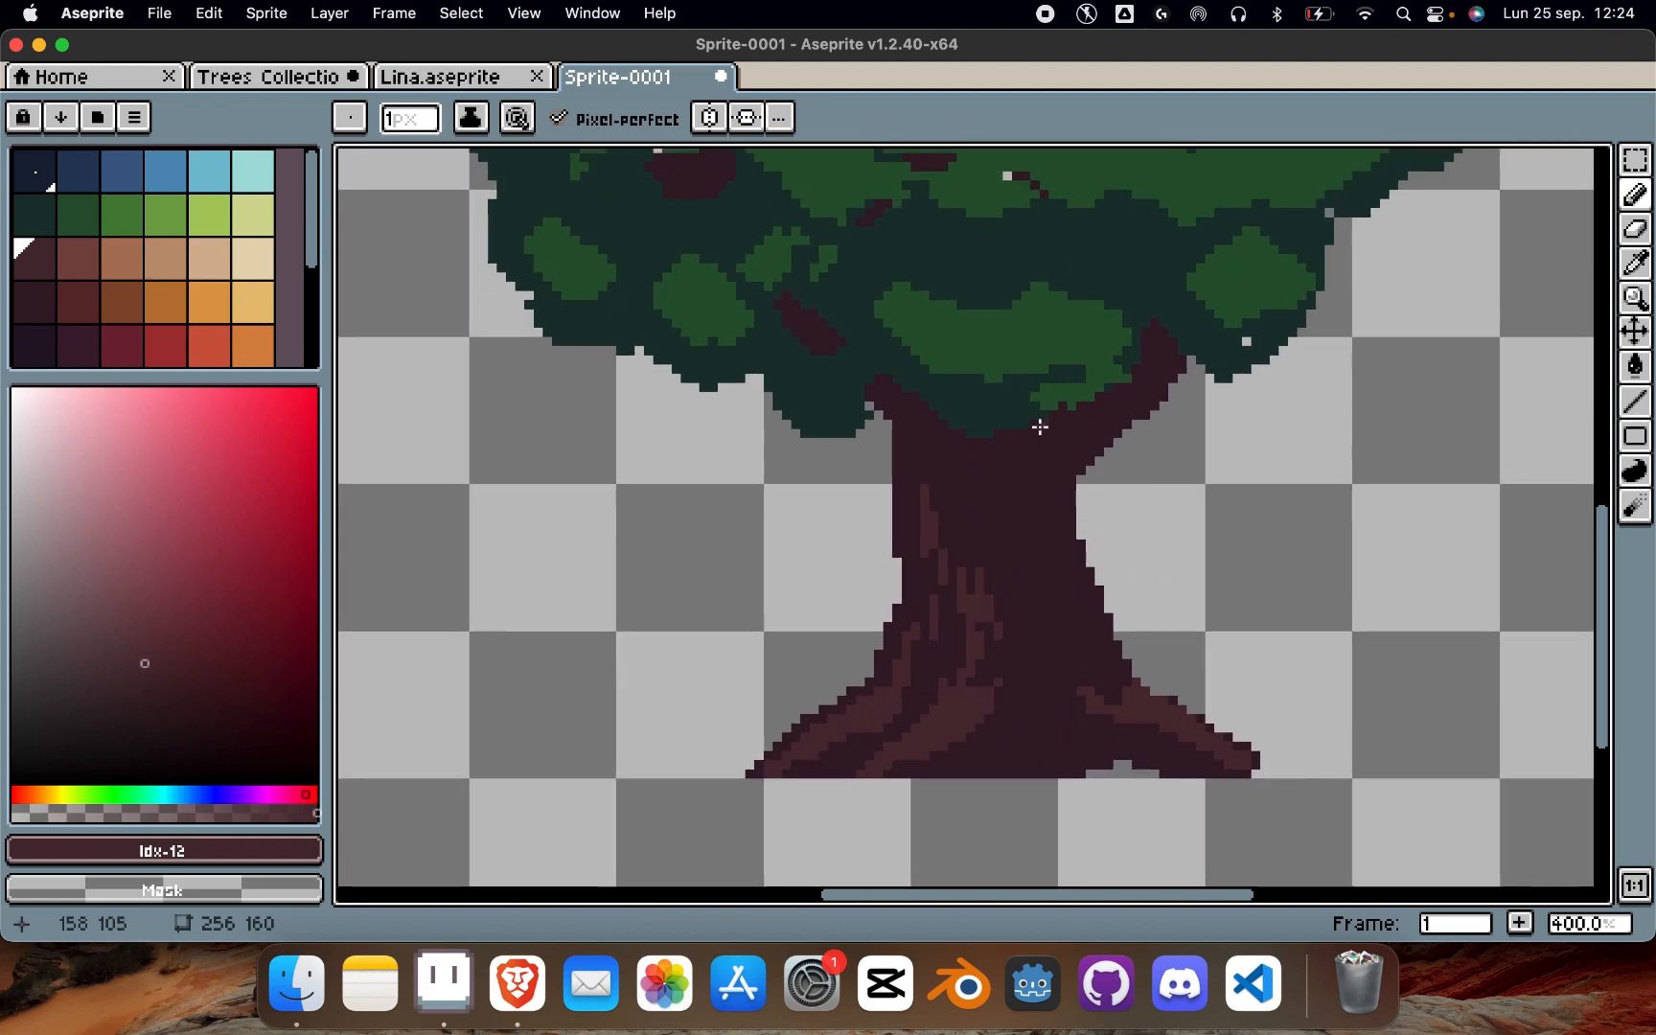
left_click(1002, 594)
mouse_move(999, 597)
left_mouse_down()
mouse_move(1062, 602)
mouse_move(1053, 640)
mouse_move(1074, 642)
mouse_move(1058, 643)
mouse_move(1077, 614)
mouse_move(1054, 583)
left_mouse_up()
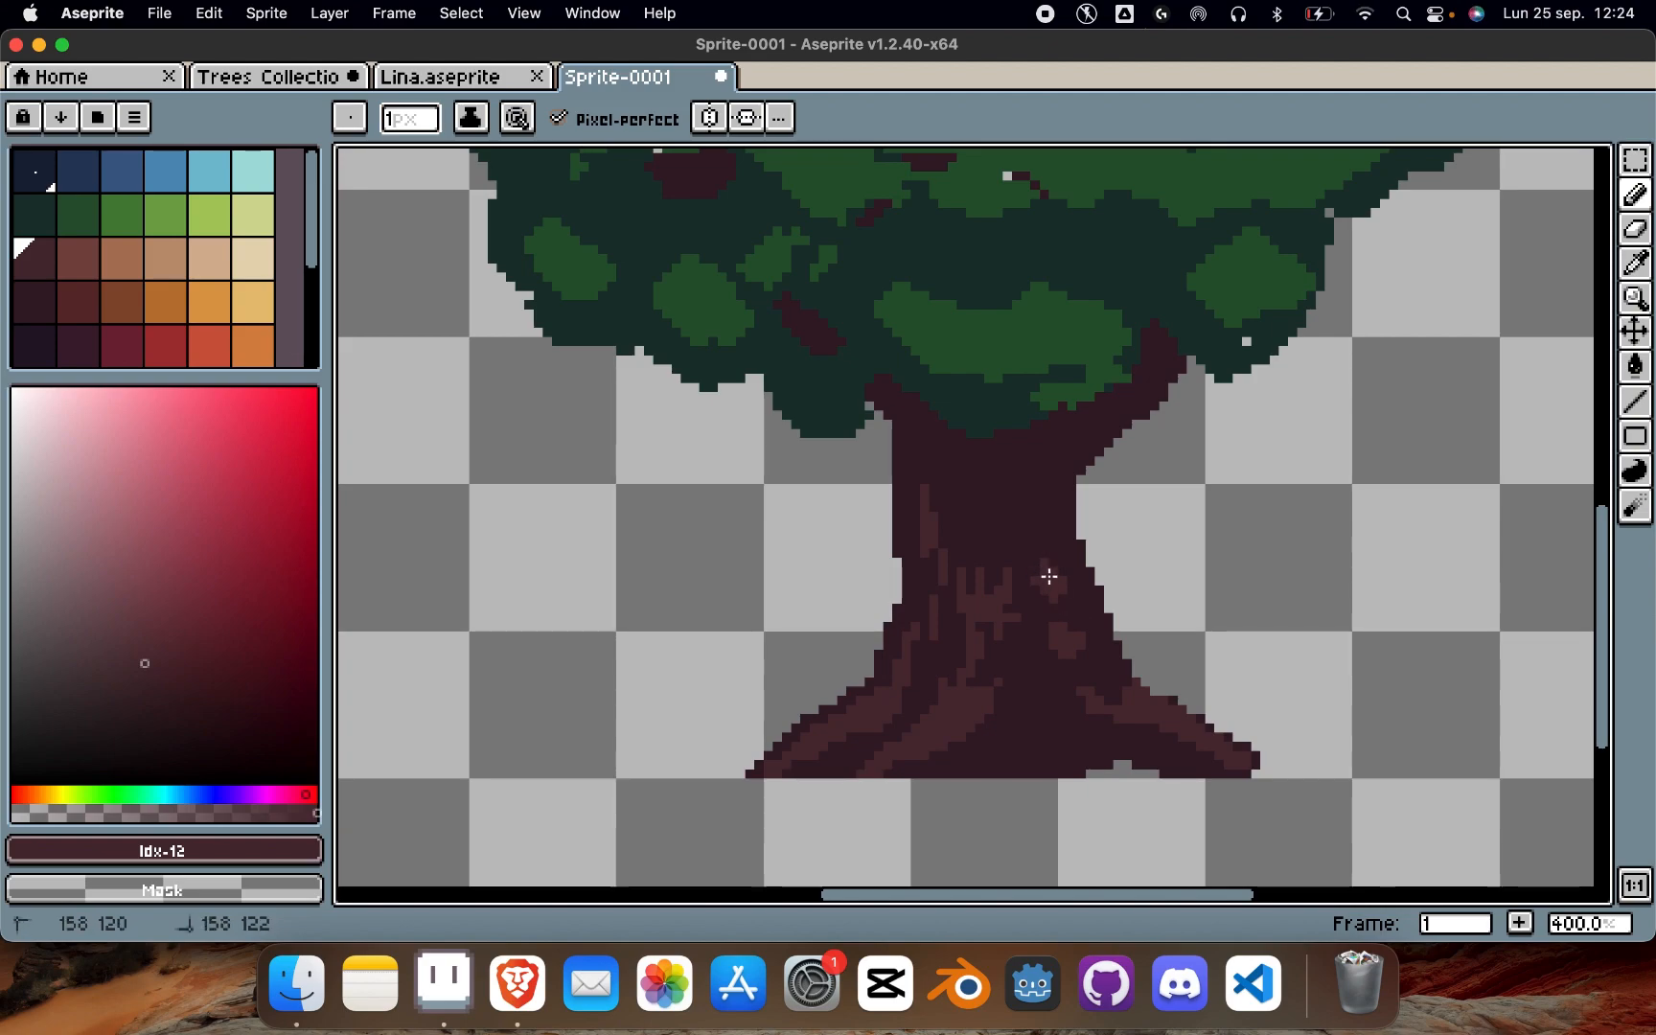
mouse_move(1048, 492)
left_mouse_down()
mouse_move(1048, 529)
mouse_move(1057, 484)
left_mouse_up()
left_click(1033, 541, "alt")
mouse_move(995, 585)
left_mouse_down()
mouse_move(997, 621)
mouse_move(1005, 589)
left_mouse_up()
left_click(1013, 583, "alt")
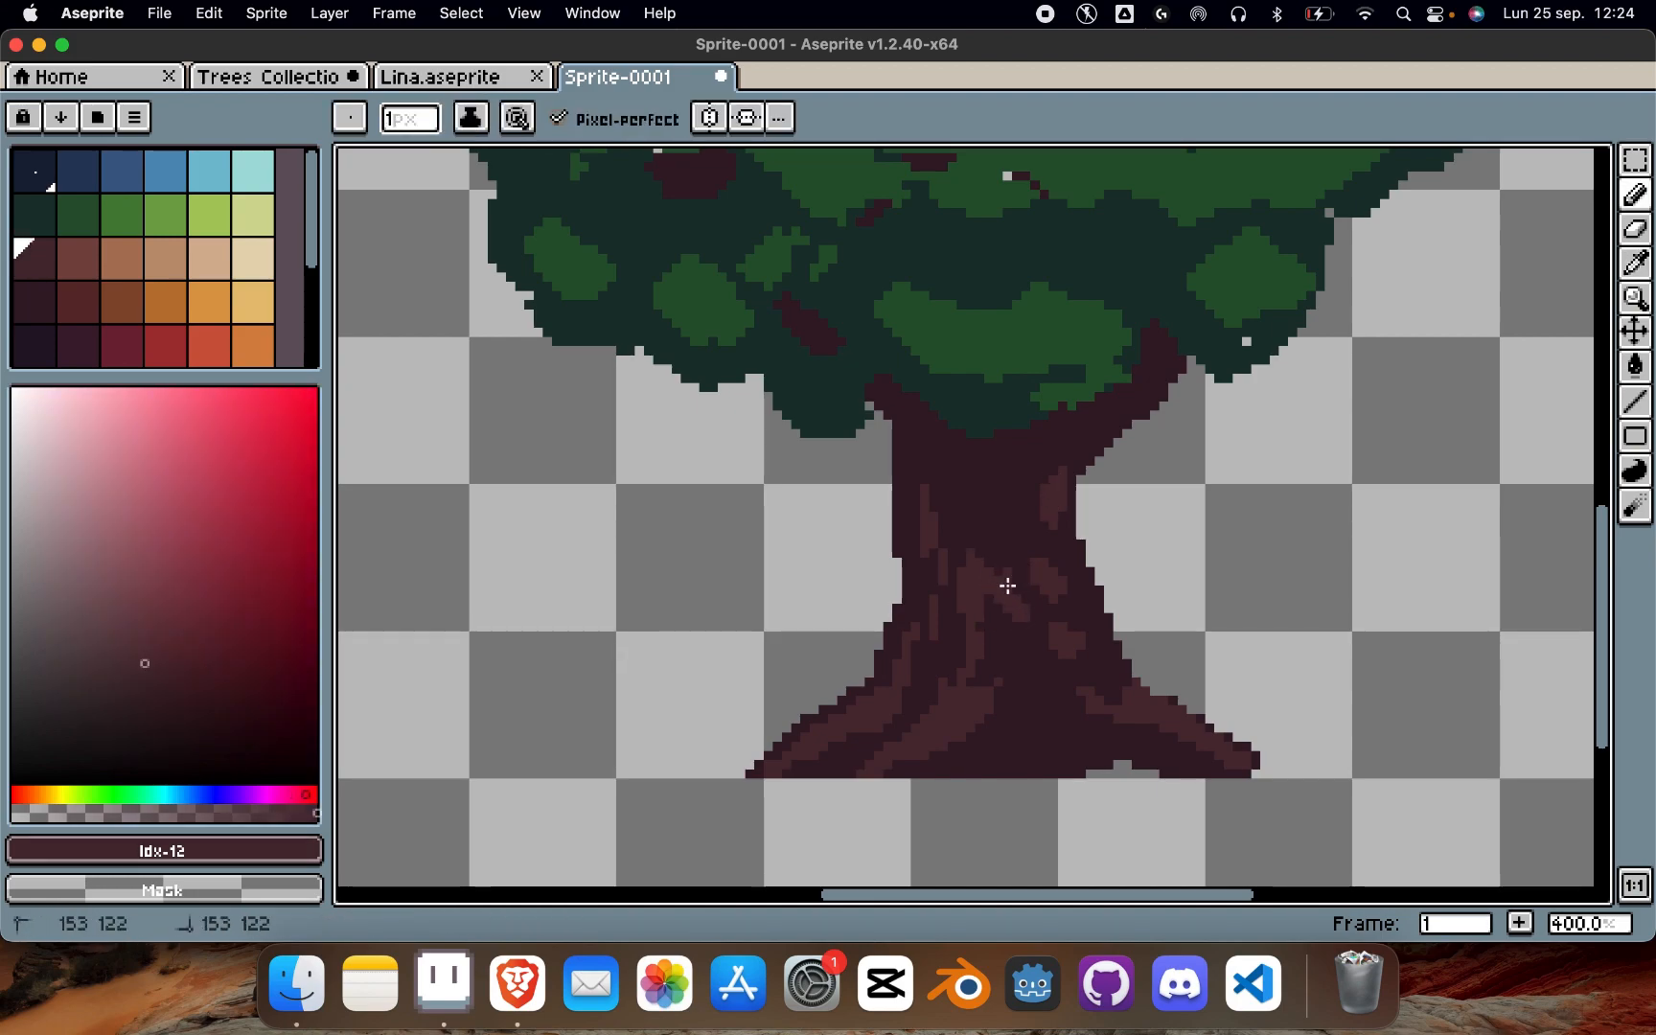
Step: Thicken the bark streaks on the trunk's left side into upper and lower brown patches
scroll(1107, 446, "down", 1)
scroll(1107, 446, "up", 2)
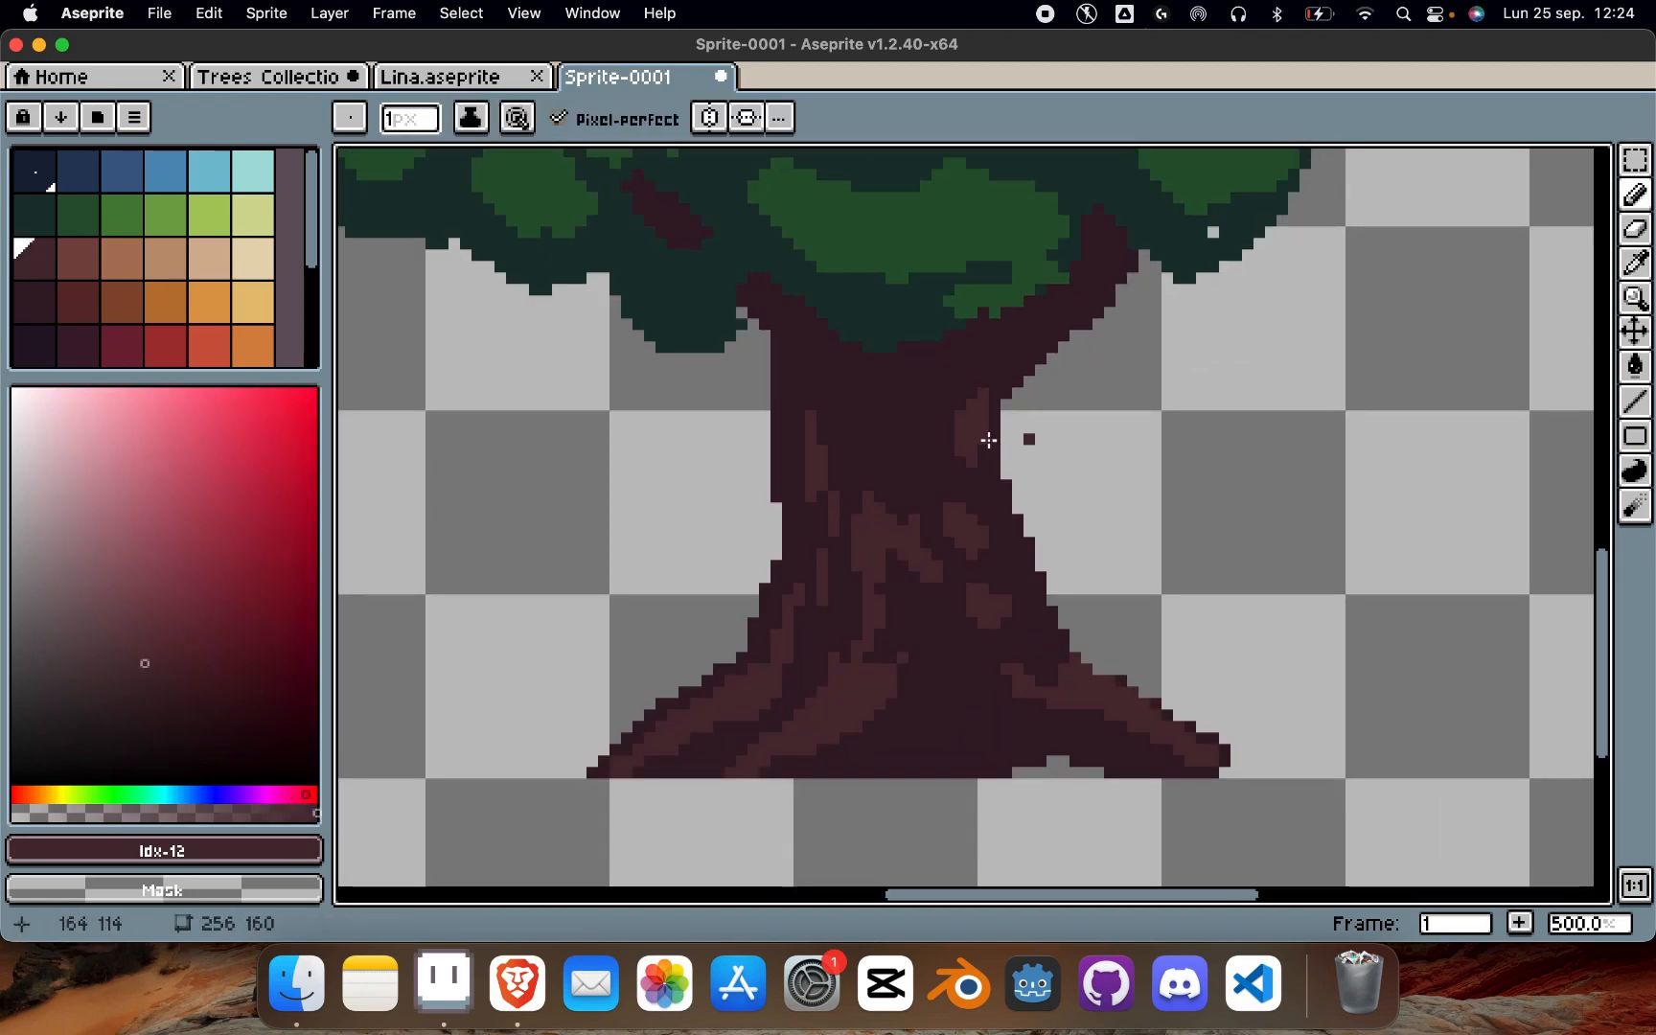
left_click_drag(788, 450, 788, 465)
left_click_drag(816, 557, 814, 618)
left_click(782, 611, "alt")
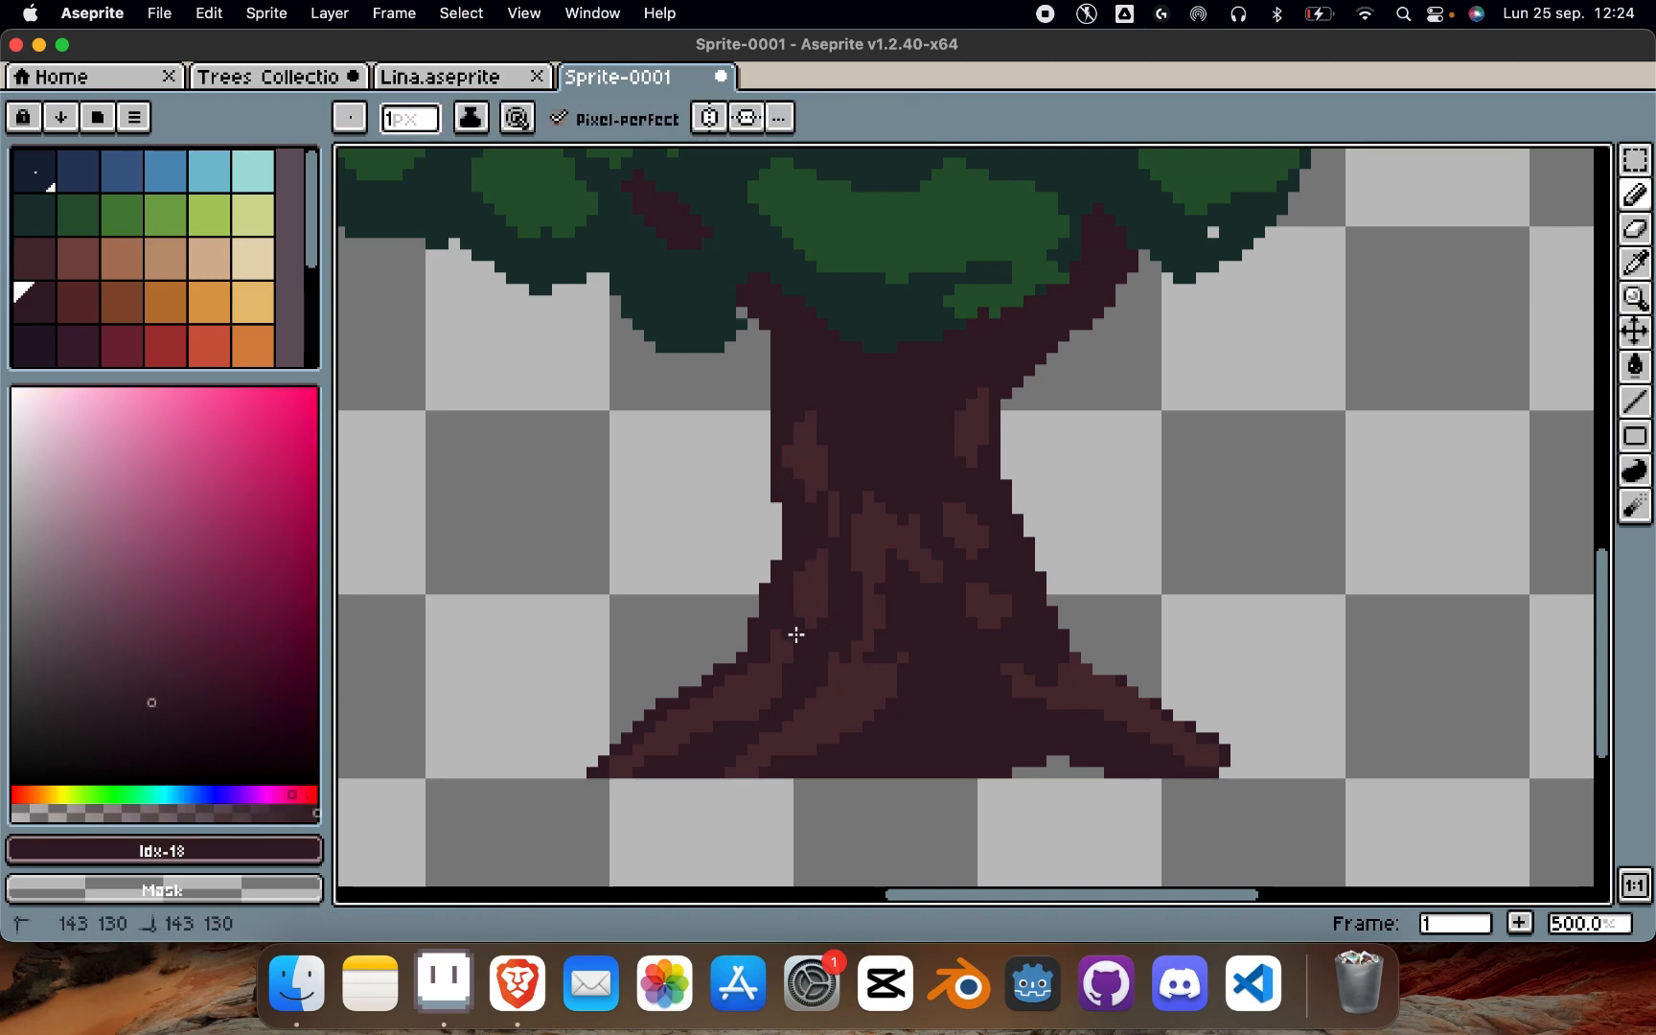
Step: Widen the large tree's right root with brown and fill the gap along its flat base
scroll(823, 631, "down", 1)
left_click_drag(957, 757, 884, 714)
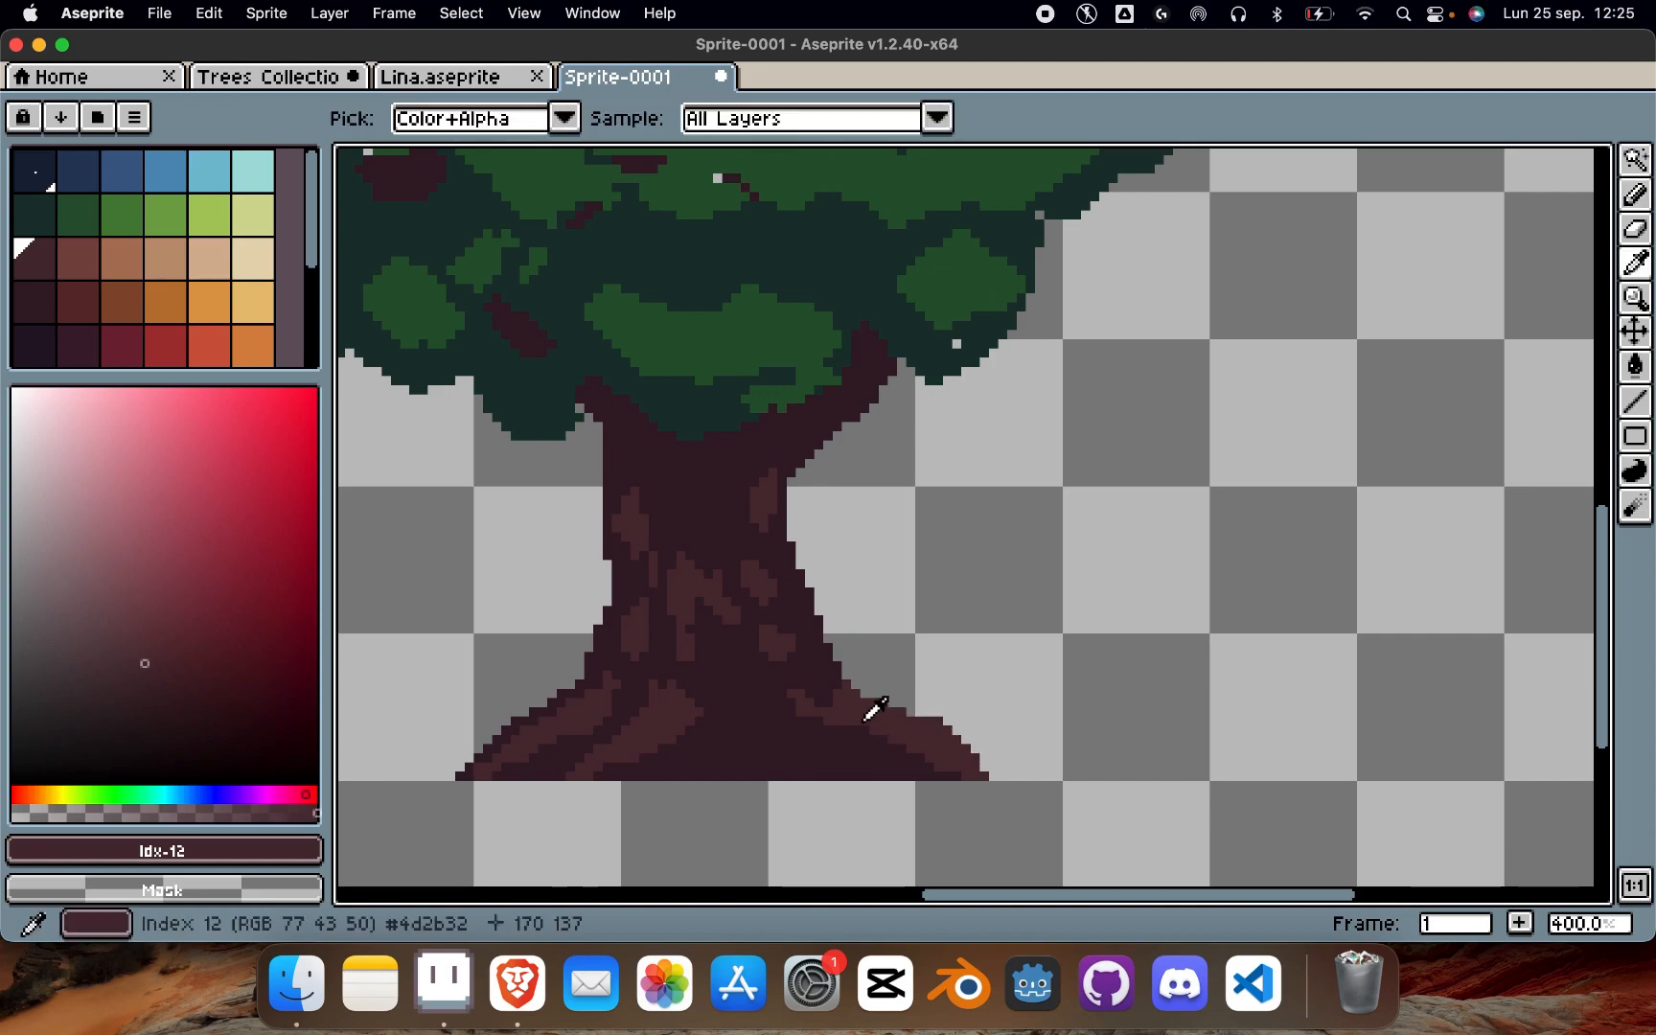
key("b")
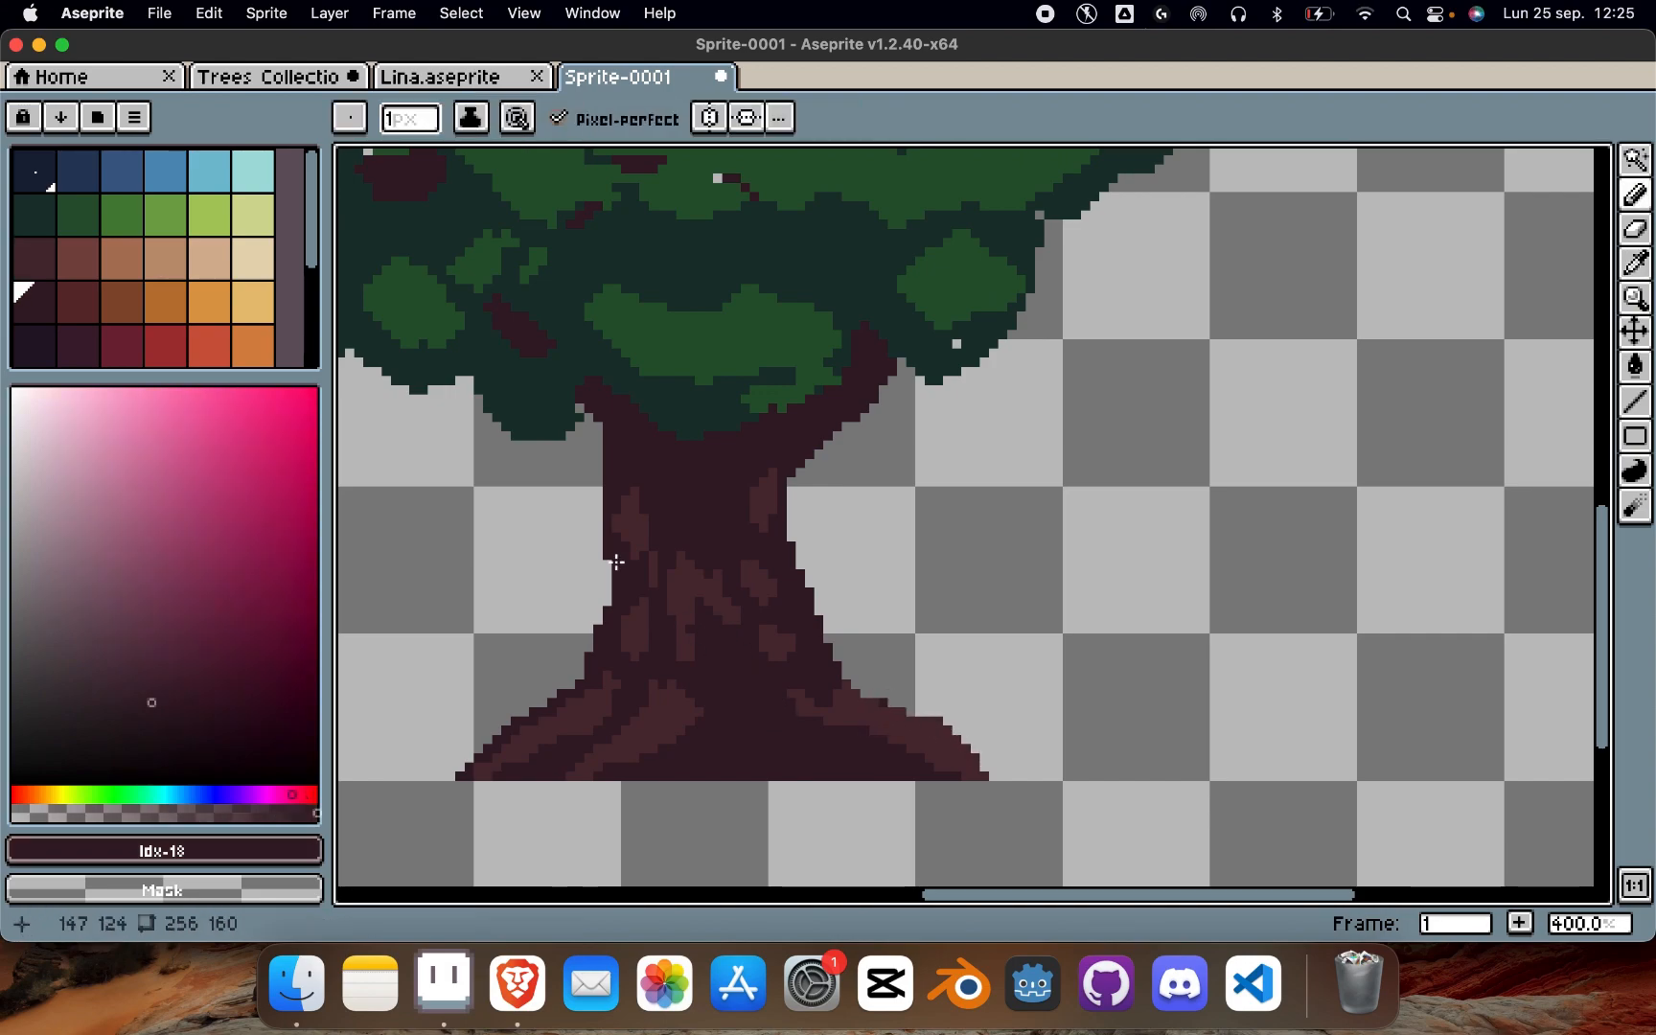
Step: Paint a shadow in the darkest purple (index 24) at the trunk's base between the inner left and right roots
left_click(36, 343)
mouse_move(749, 728)
left_mouse_down()
mouse_move(732, 769)
mouse_move(745, 738)
mouse_move(821, 776)
mouse_move(770, 750)
mouse_move(815, 761)
left_mouse_up()
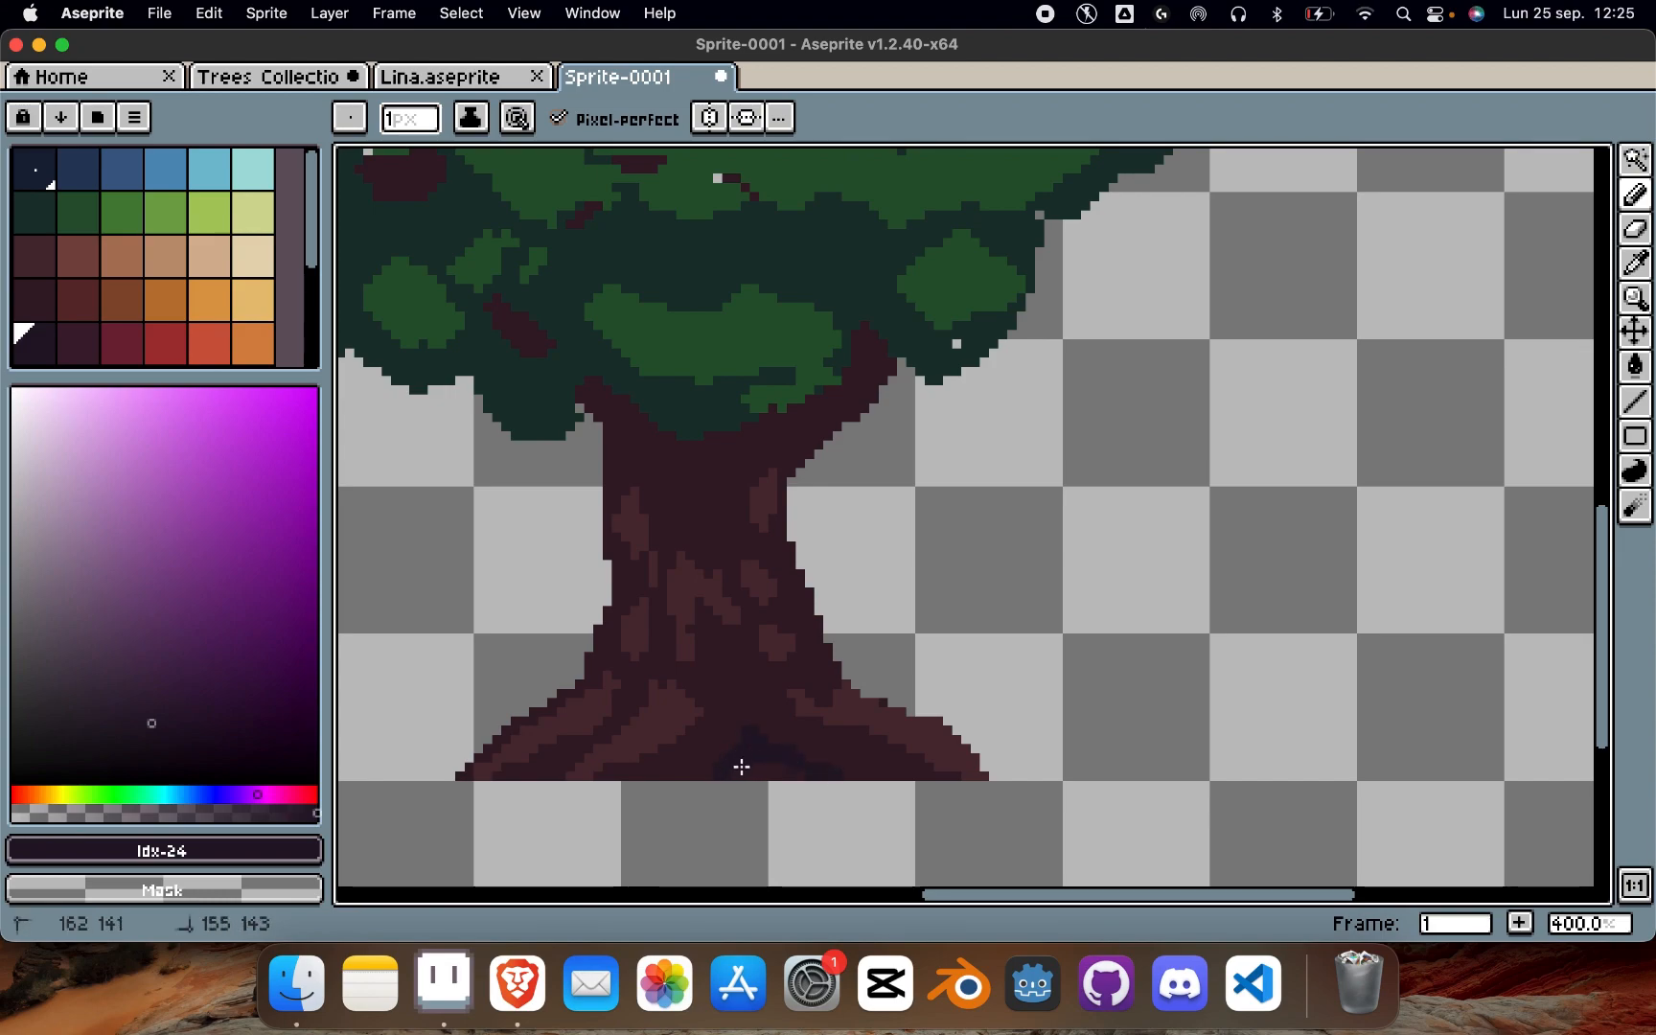
mouse_move(658, 764)
left_mouse_down()
mouse_move(706, 769)
mouse_move(700, 786)
left_mouse_up()
key("e")
key("alt")
key("b")
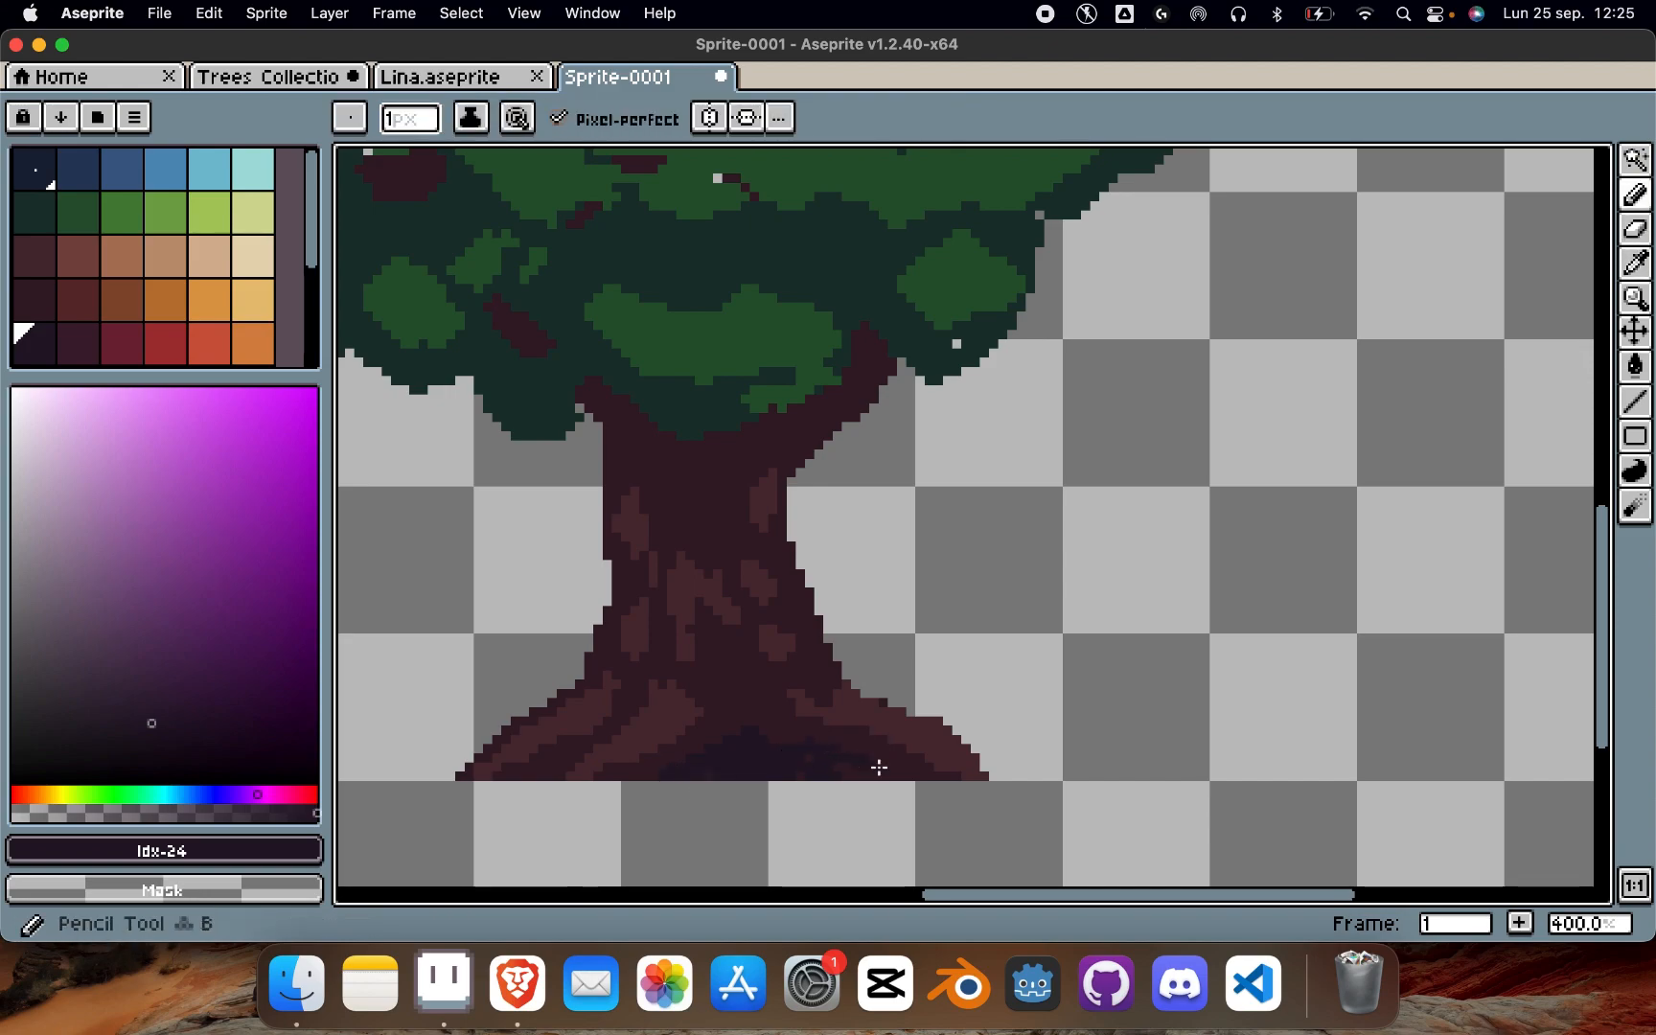
Step: Add a small index 24 shadow between the two left roots and erase the stray pixel below the base
left_click_drag(562, 766, 560, 760)
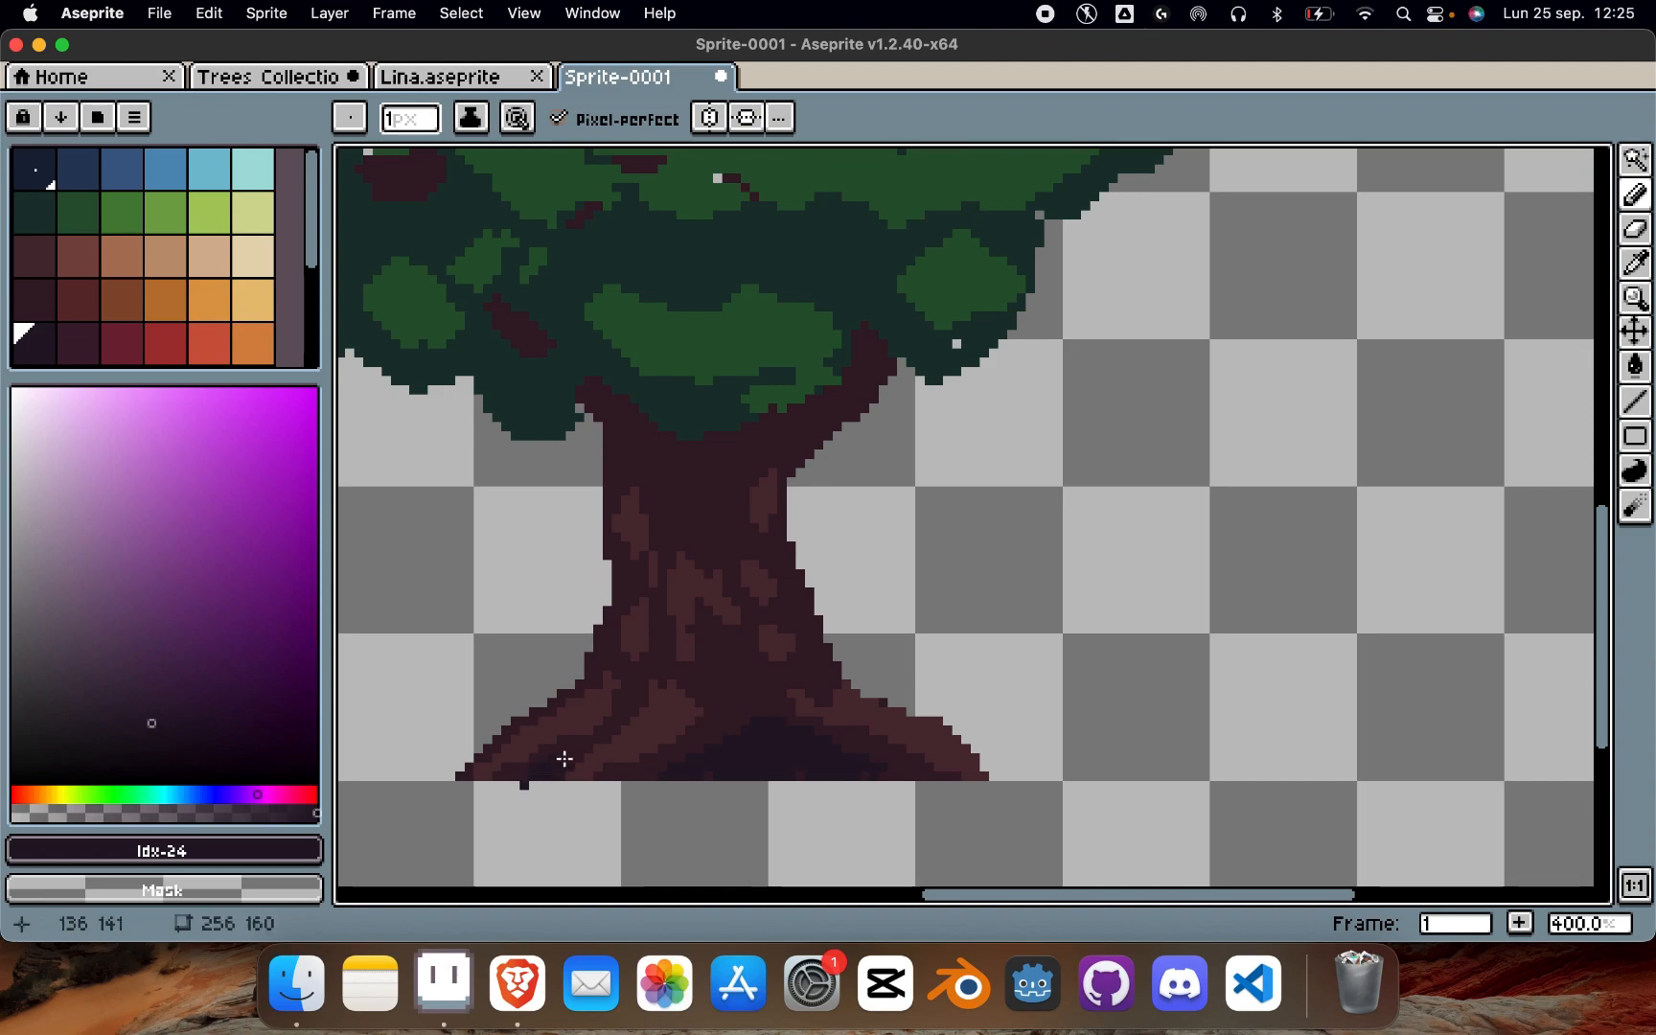
key("e")
left_click(525, 786)
key("b")
scroll(579, 651, "up", 4)
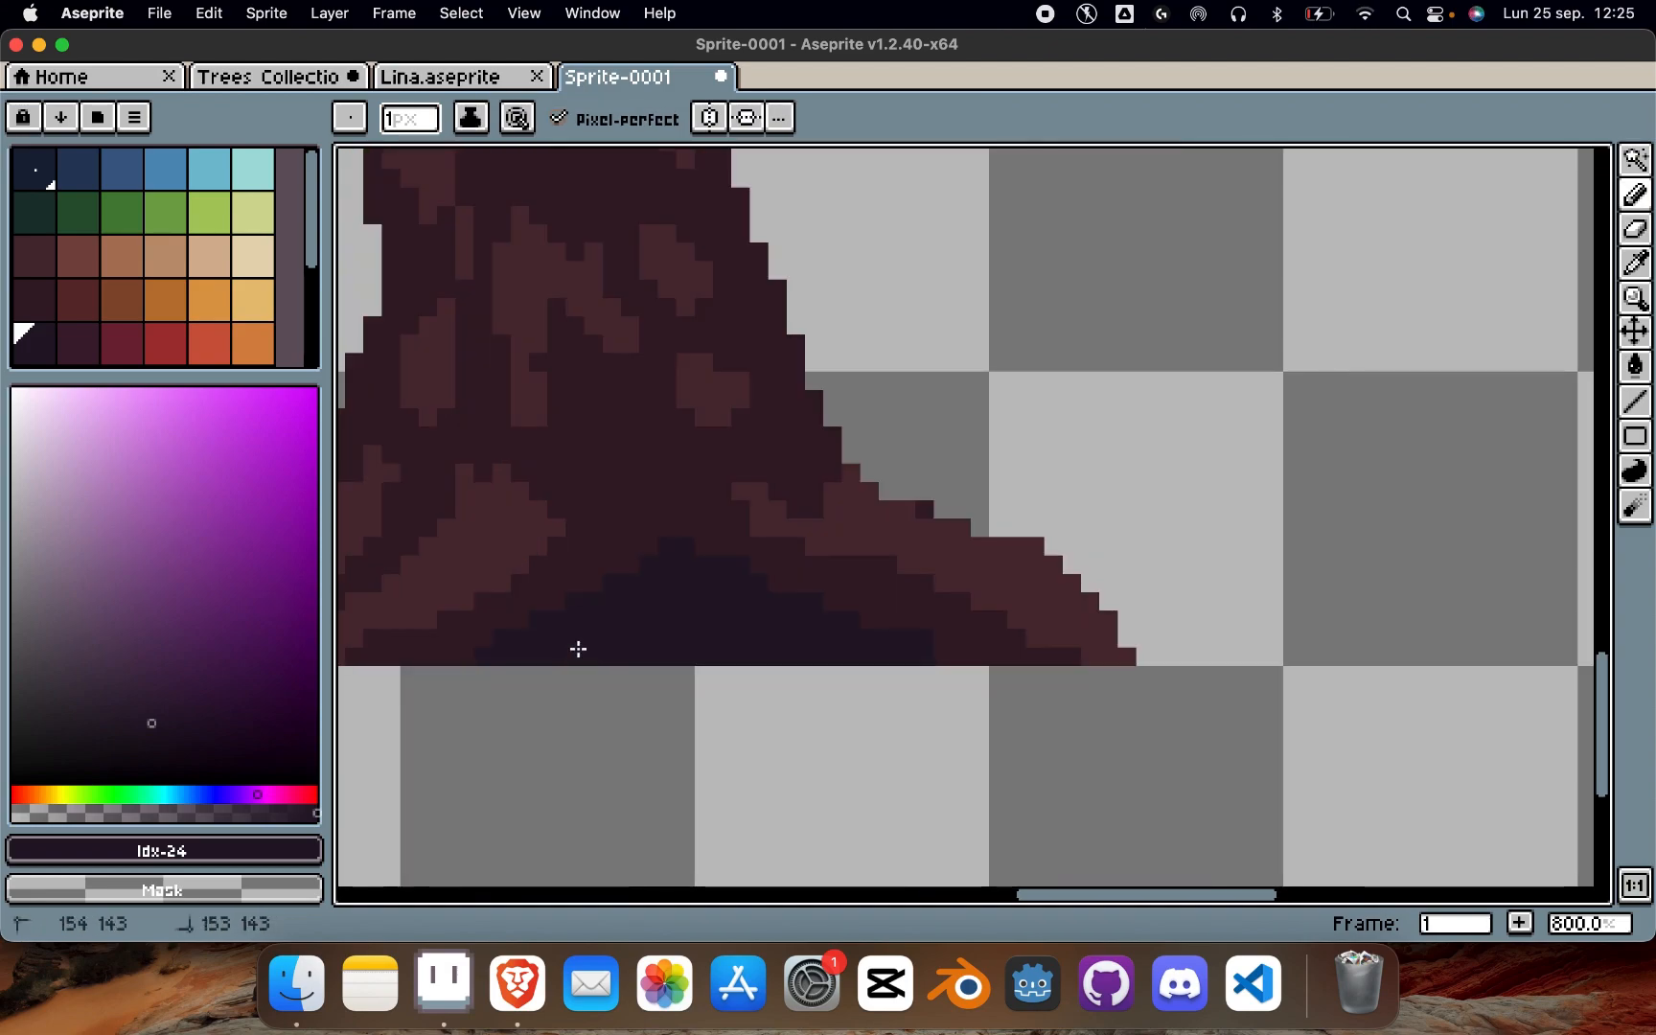
Step: Pick the reddish brown (index 13) as the drawing colour for highlights on the large tree's trunk
left_click(905, 596, "alt")
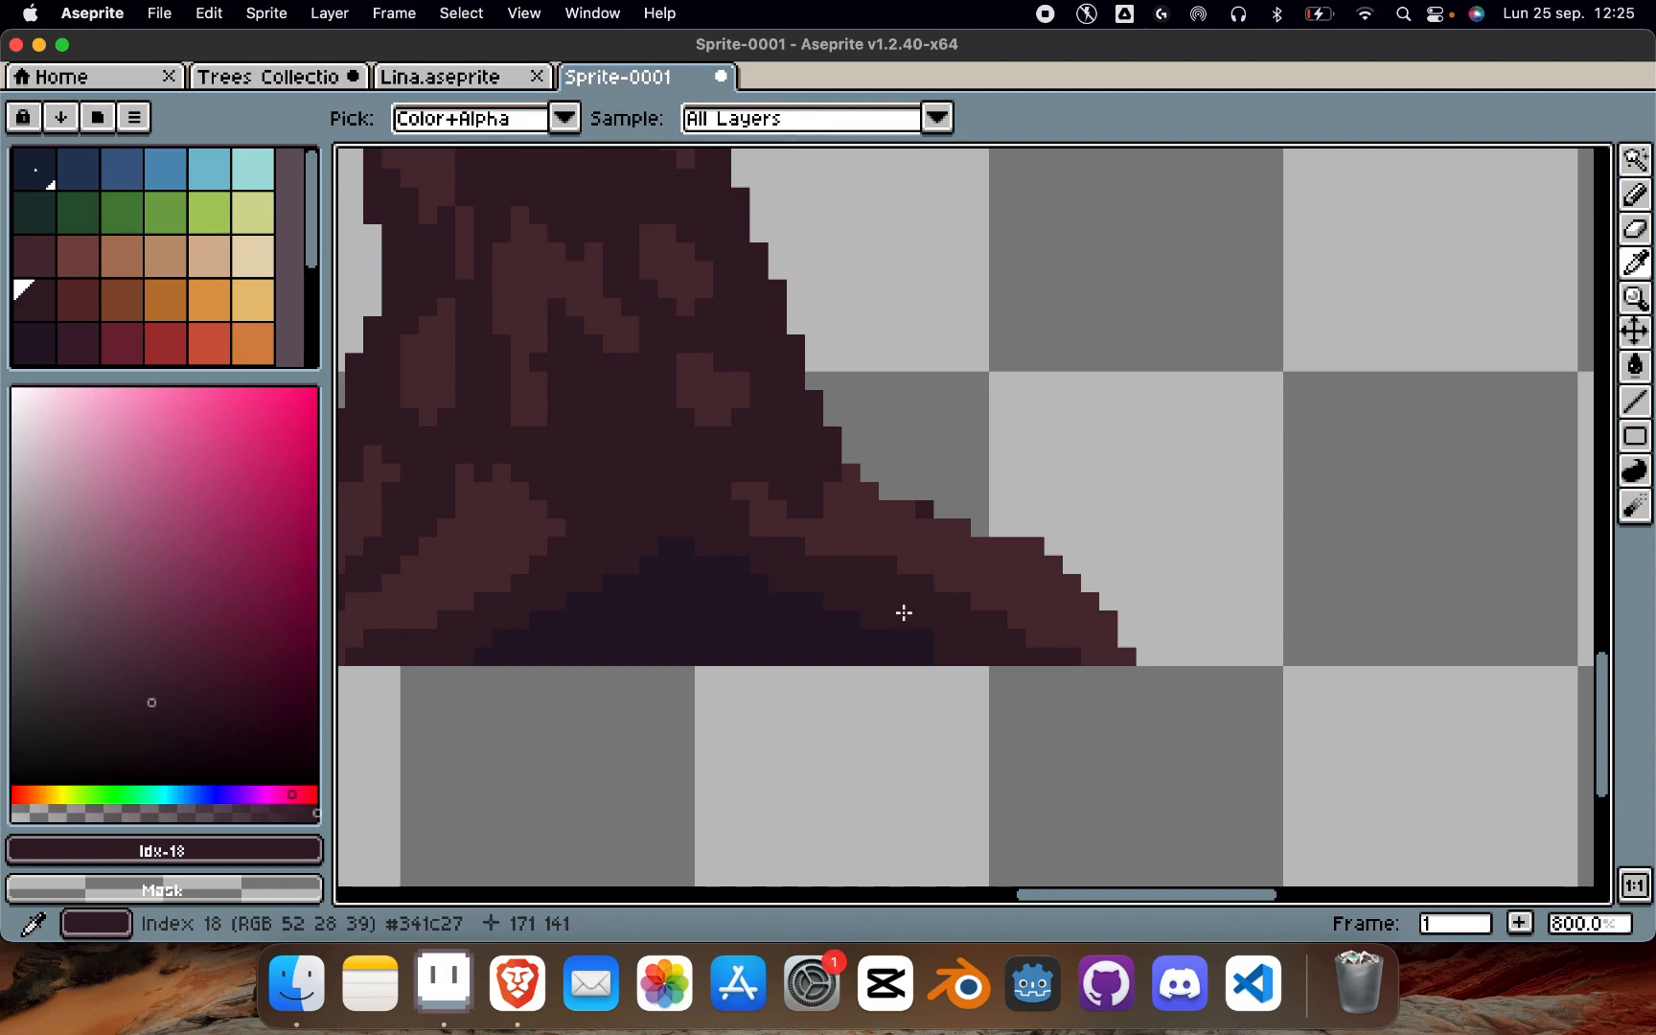
scroll(977, 530, "down", 5)
scroll(841, 219, "up", 2)
left_click(902, 723, "alt")
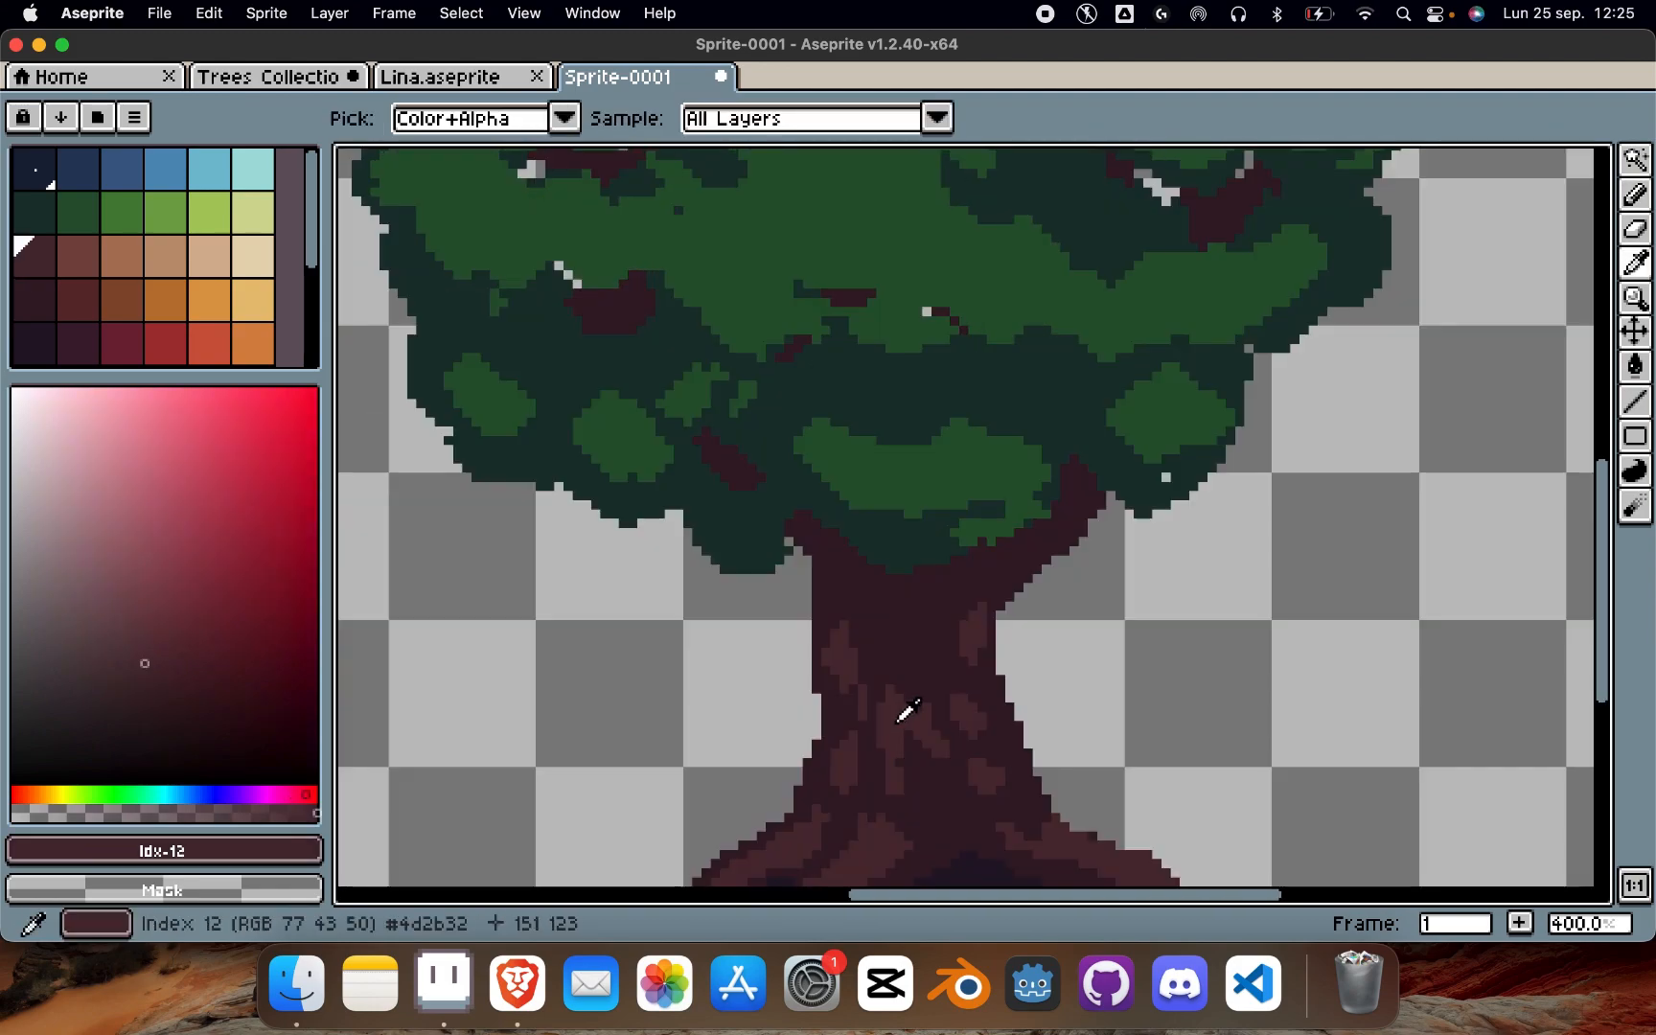
left_click(77, 269)
mouse_move(953, 686)
left_mouse_down()
mouse_move(938, 727)
mouse_move(944, 703)
left_mouse_up()
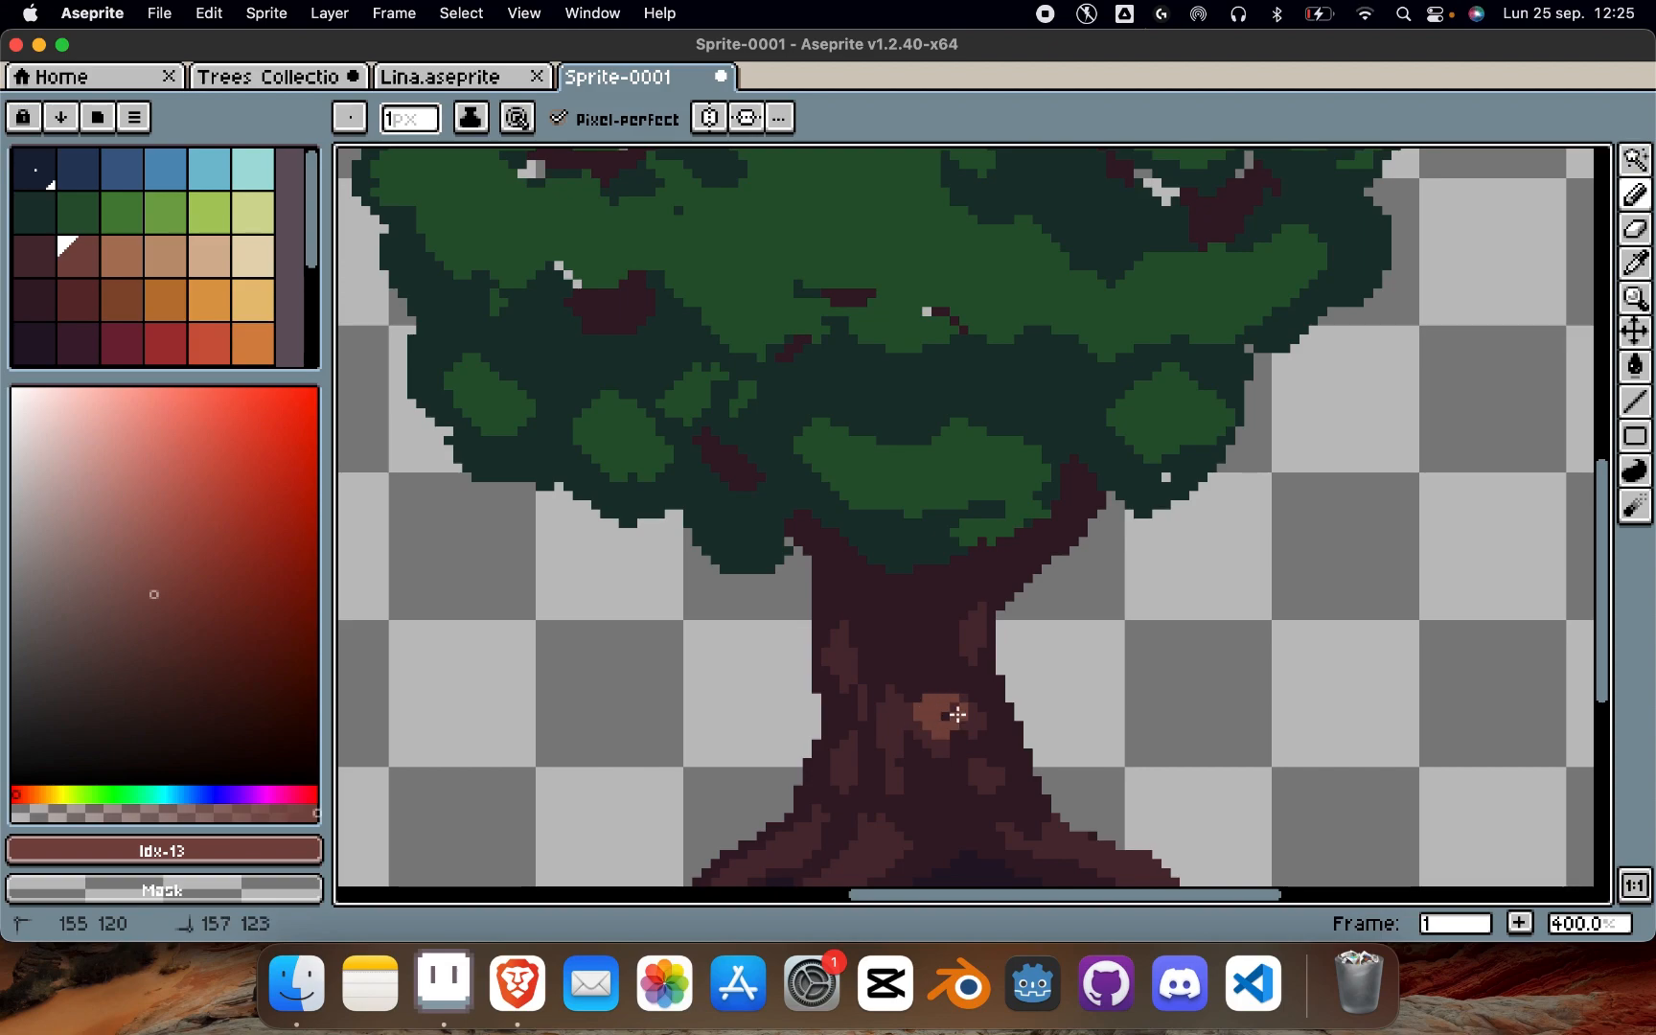
key("super+z")
key("super+z")
Step: Draw a ring-shaped knot in the middle of the trunk and add index 13 highlights to the left bark patches
mouse_move(896, 709)
left_mouse_down()
mouse_move(942, 682)
mouse_move(975, 712)
mouse_move(968, 753)
mouse_move(918, 768)
mouse_move(888, 708)
left_mouse_up()
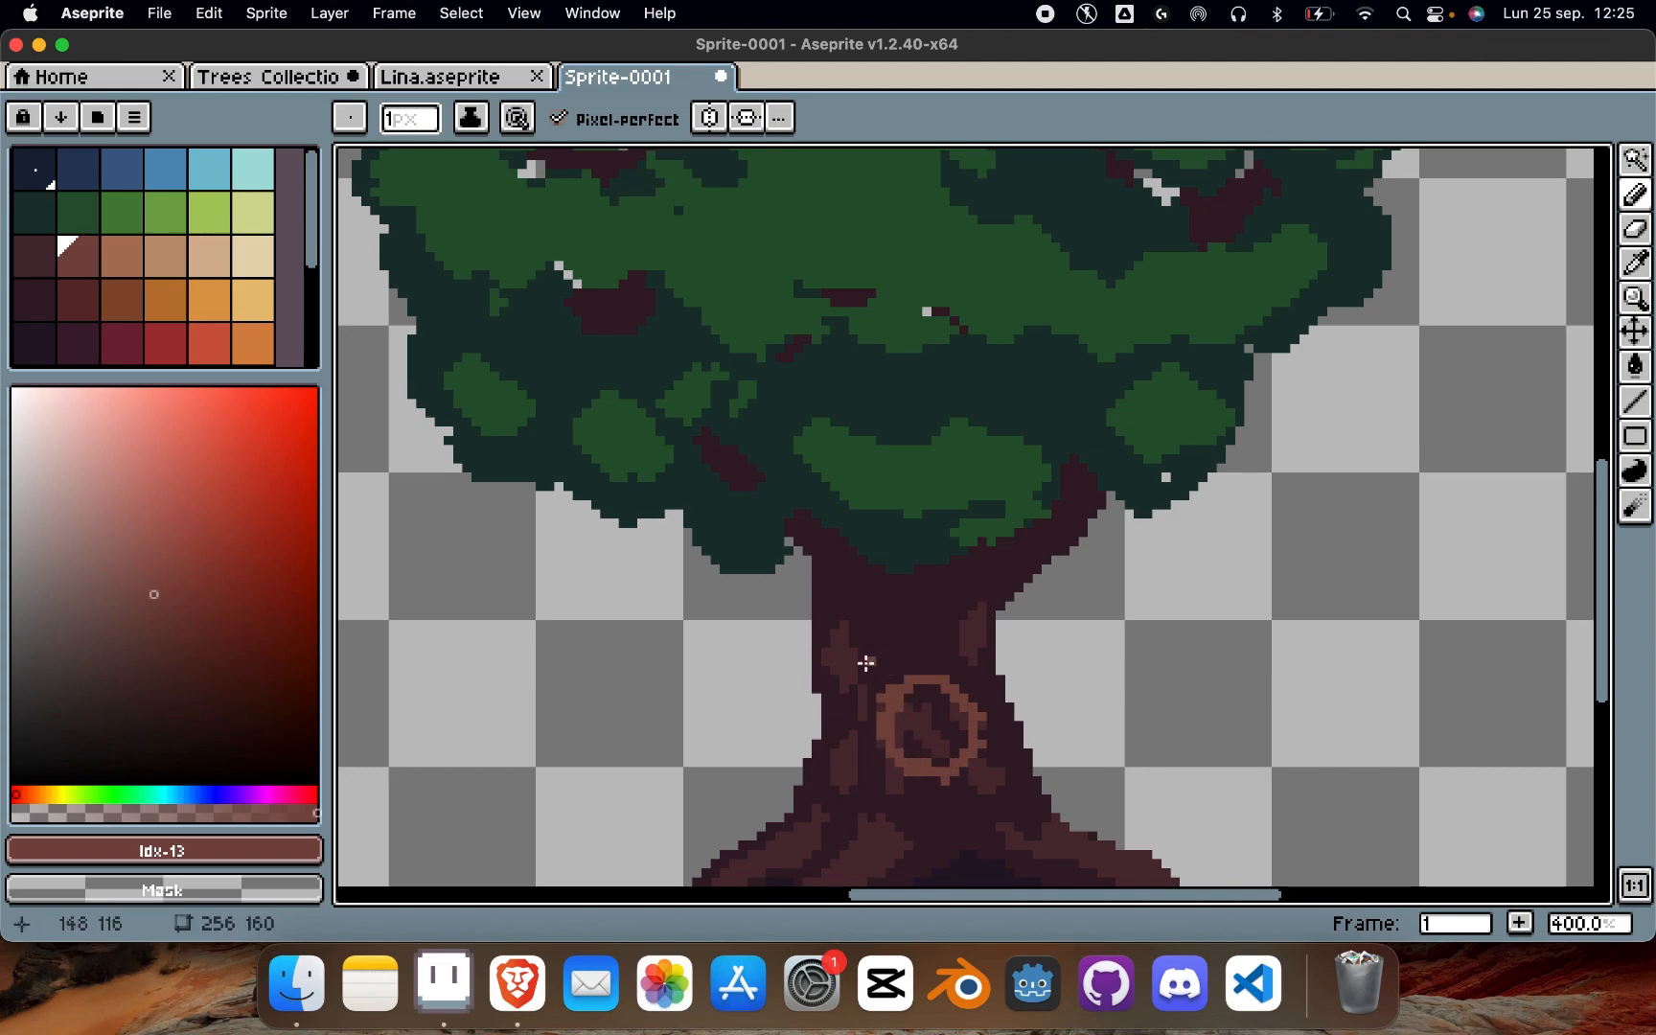
mouse_move(855, 662)
left_mouse_down()
mouse_move(853, 737)
mouse_move(857, 696)
left_mouse_up()
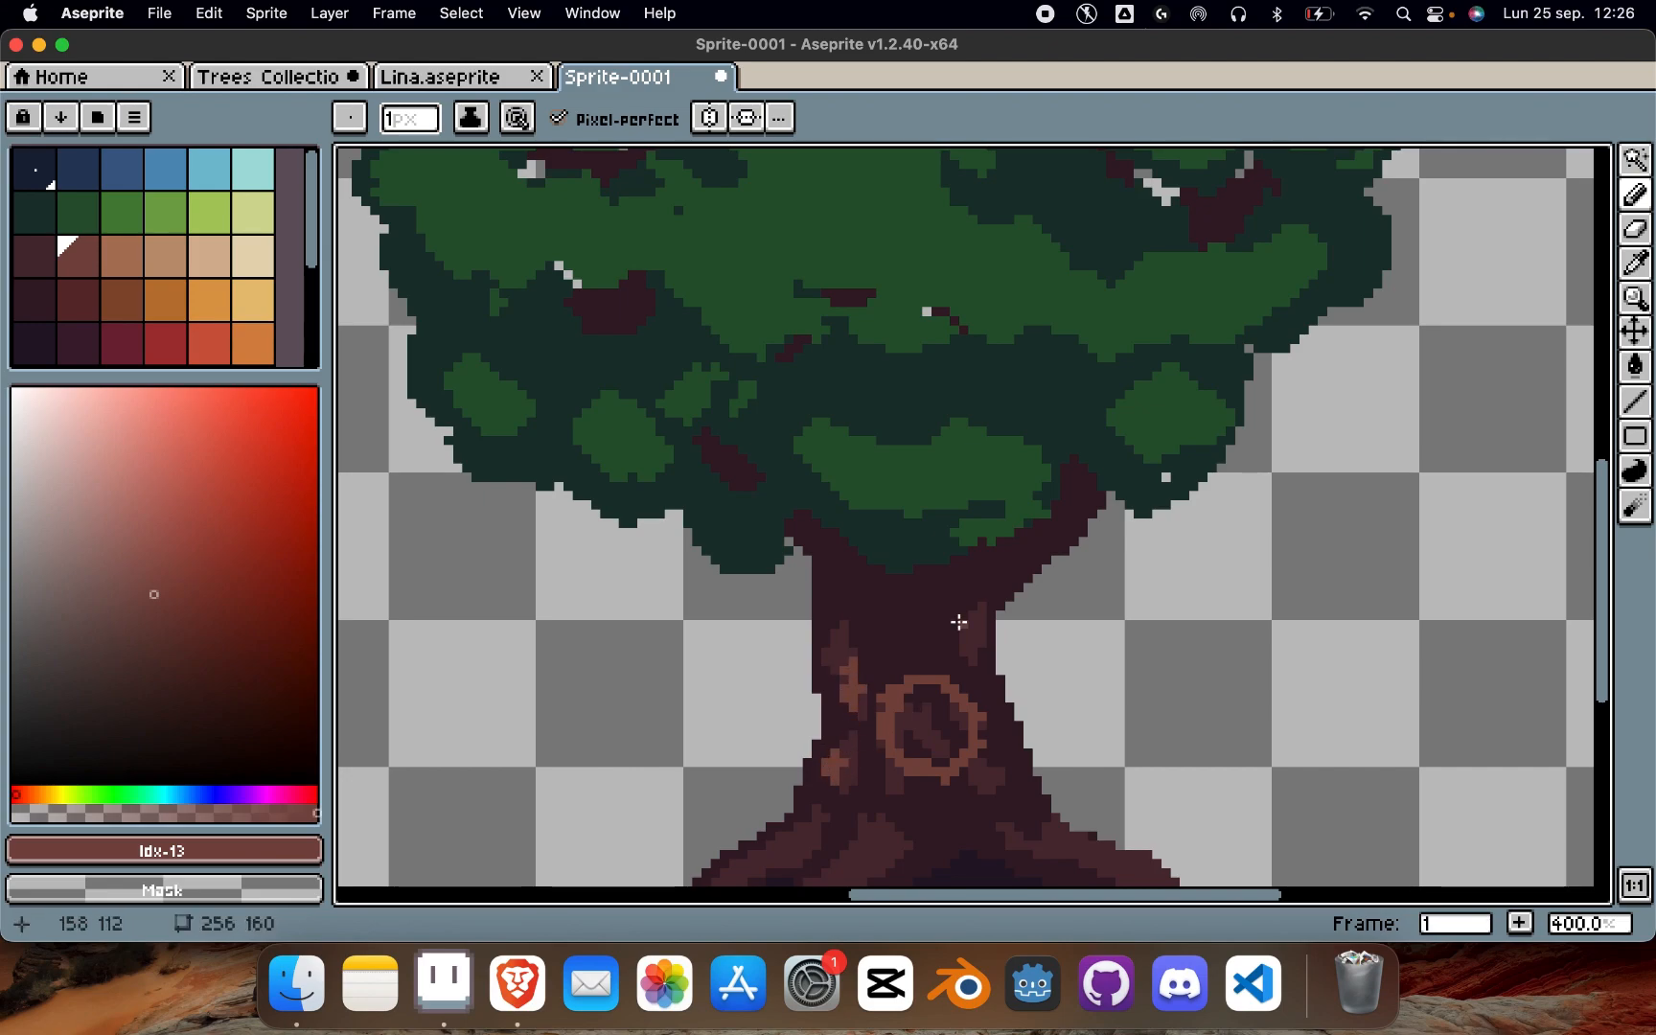
Step: Paint index 13 highlights along the two left roots and the outer end of the right root
scroll(958, 622, "down", 2)
scroll(959, 622, "up", 3)
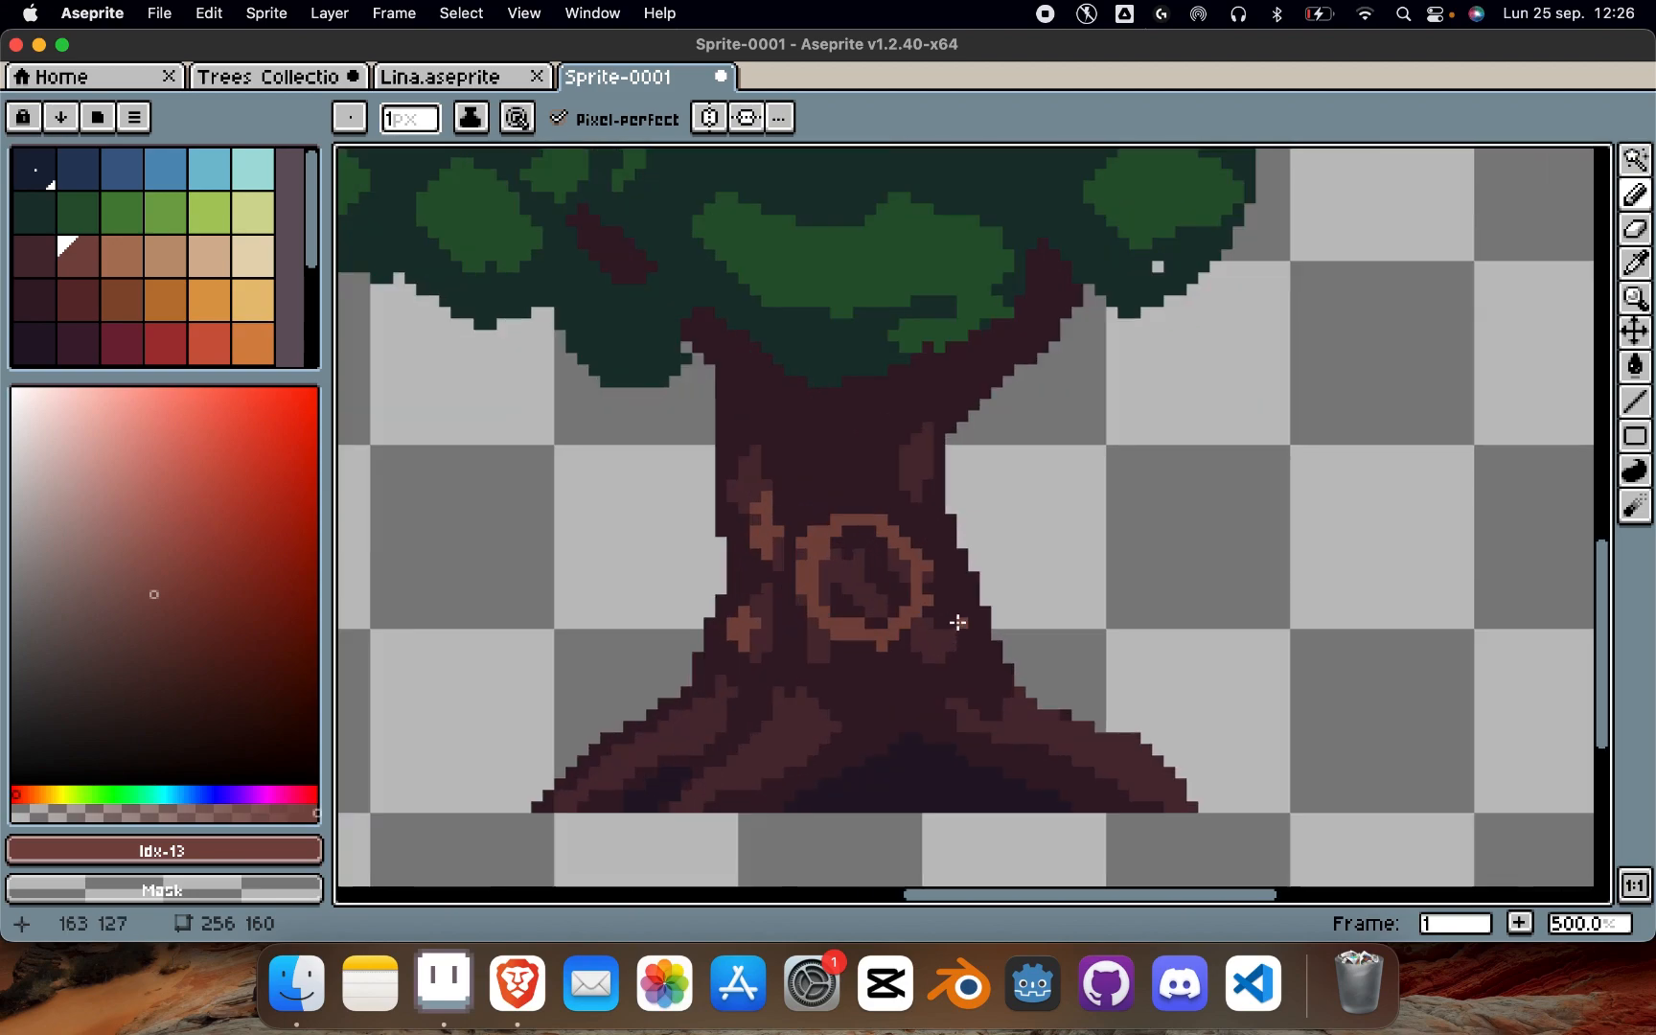
scroll(957, 622, "left", 3)
scroll(958, 622, "down", 2)
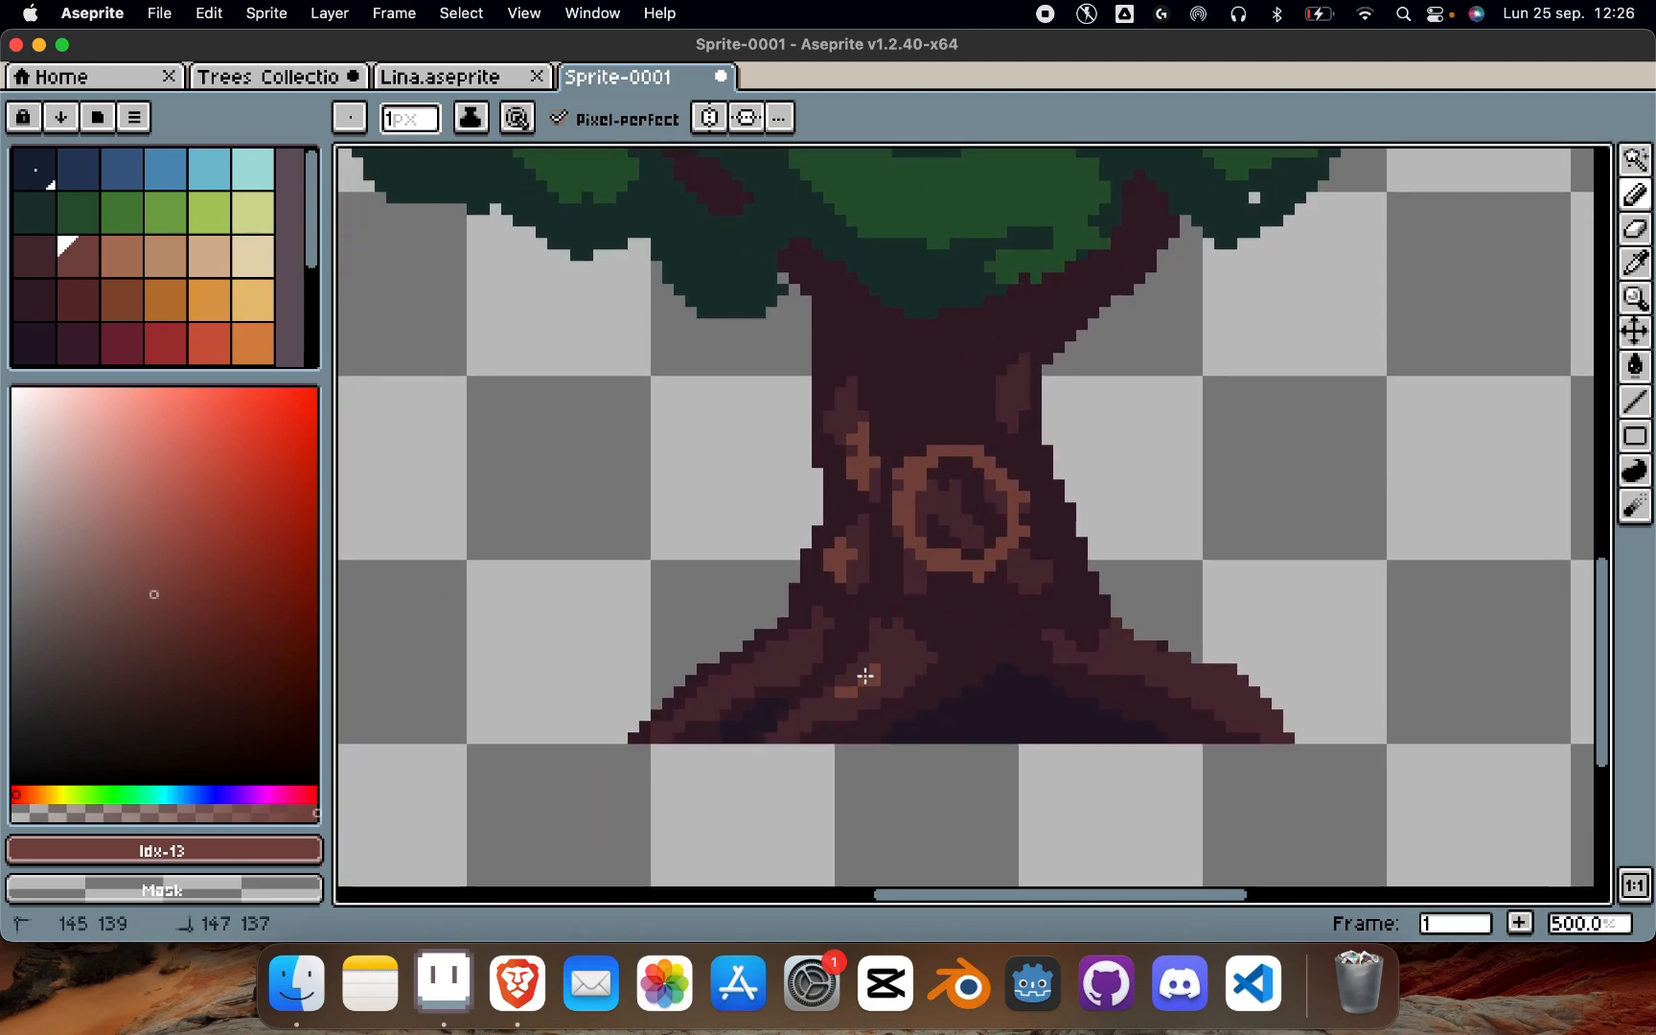
left_click_drag(864, 674, 887, 657)
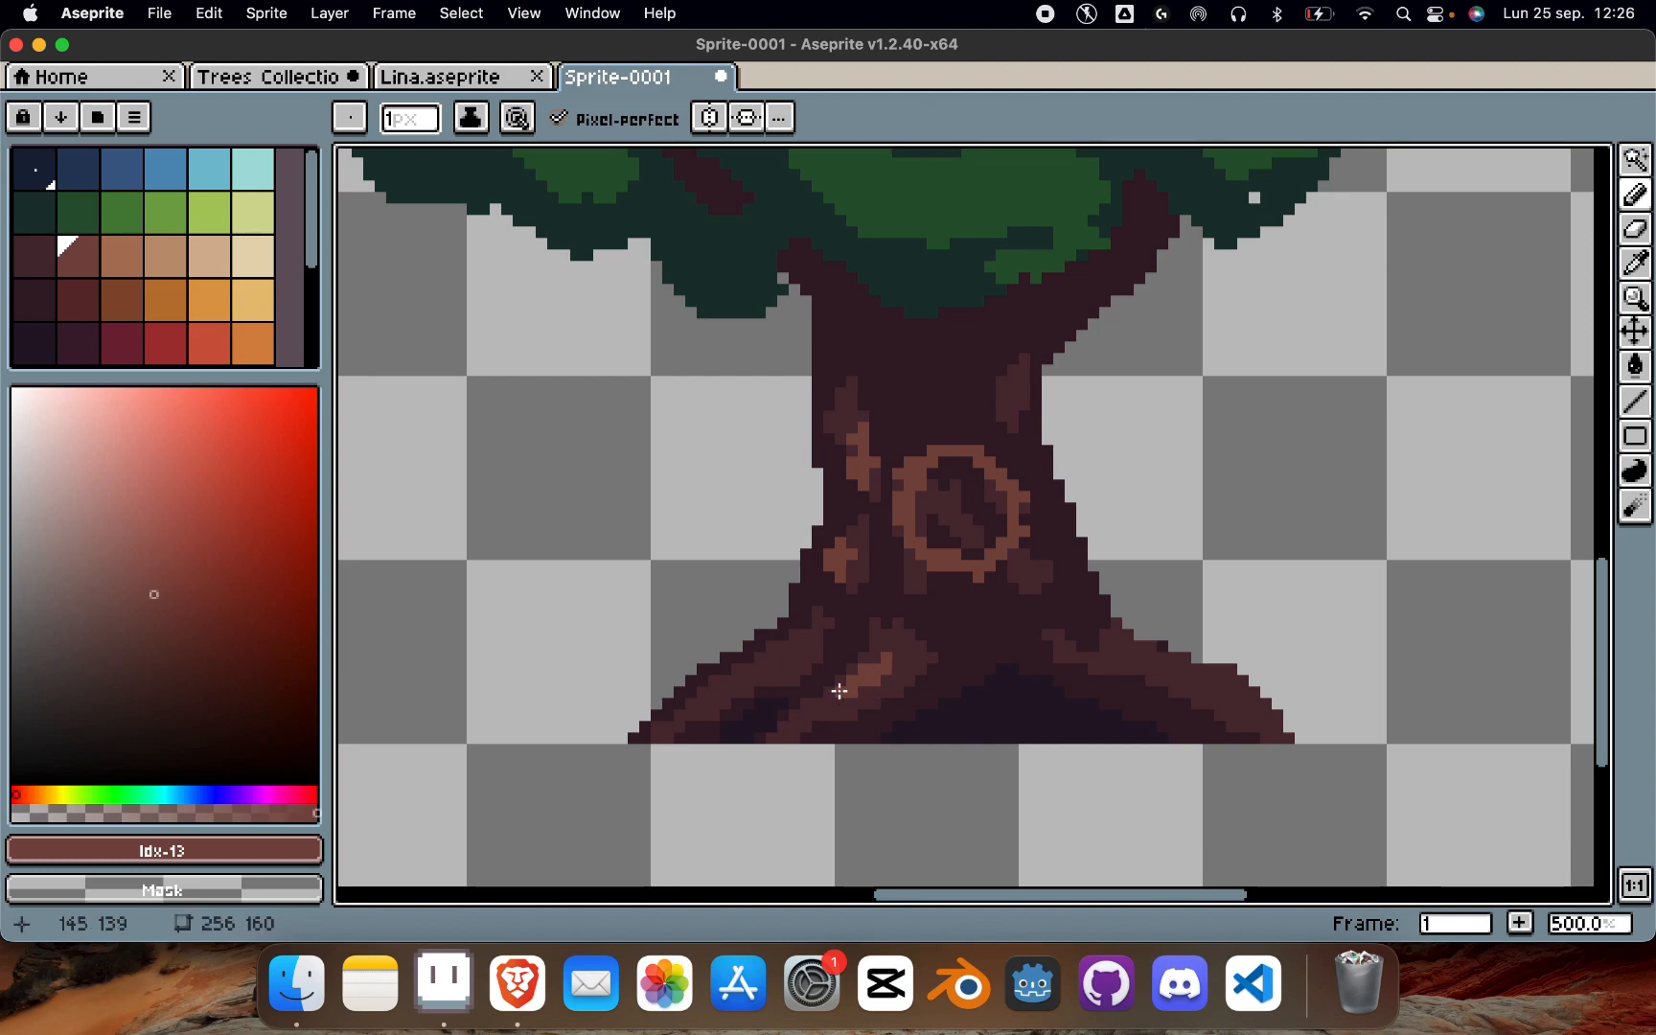
left_click_drag(633, 737, 644, 735)
left_click(646, 729)
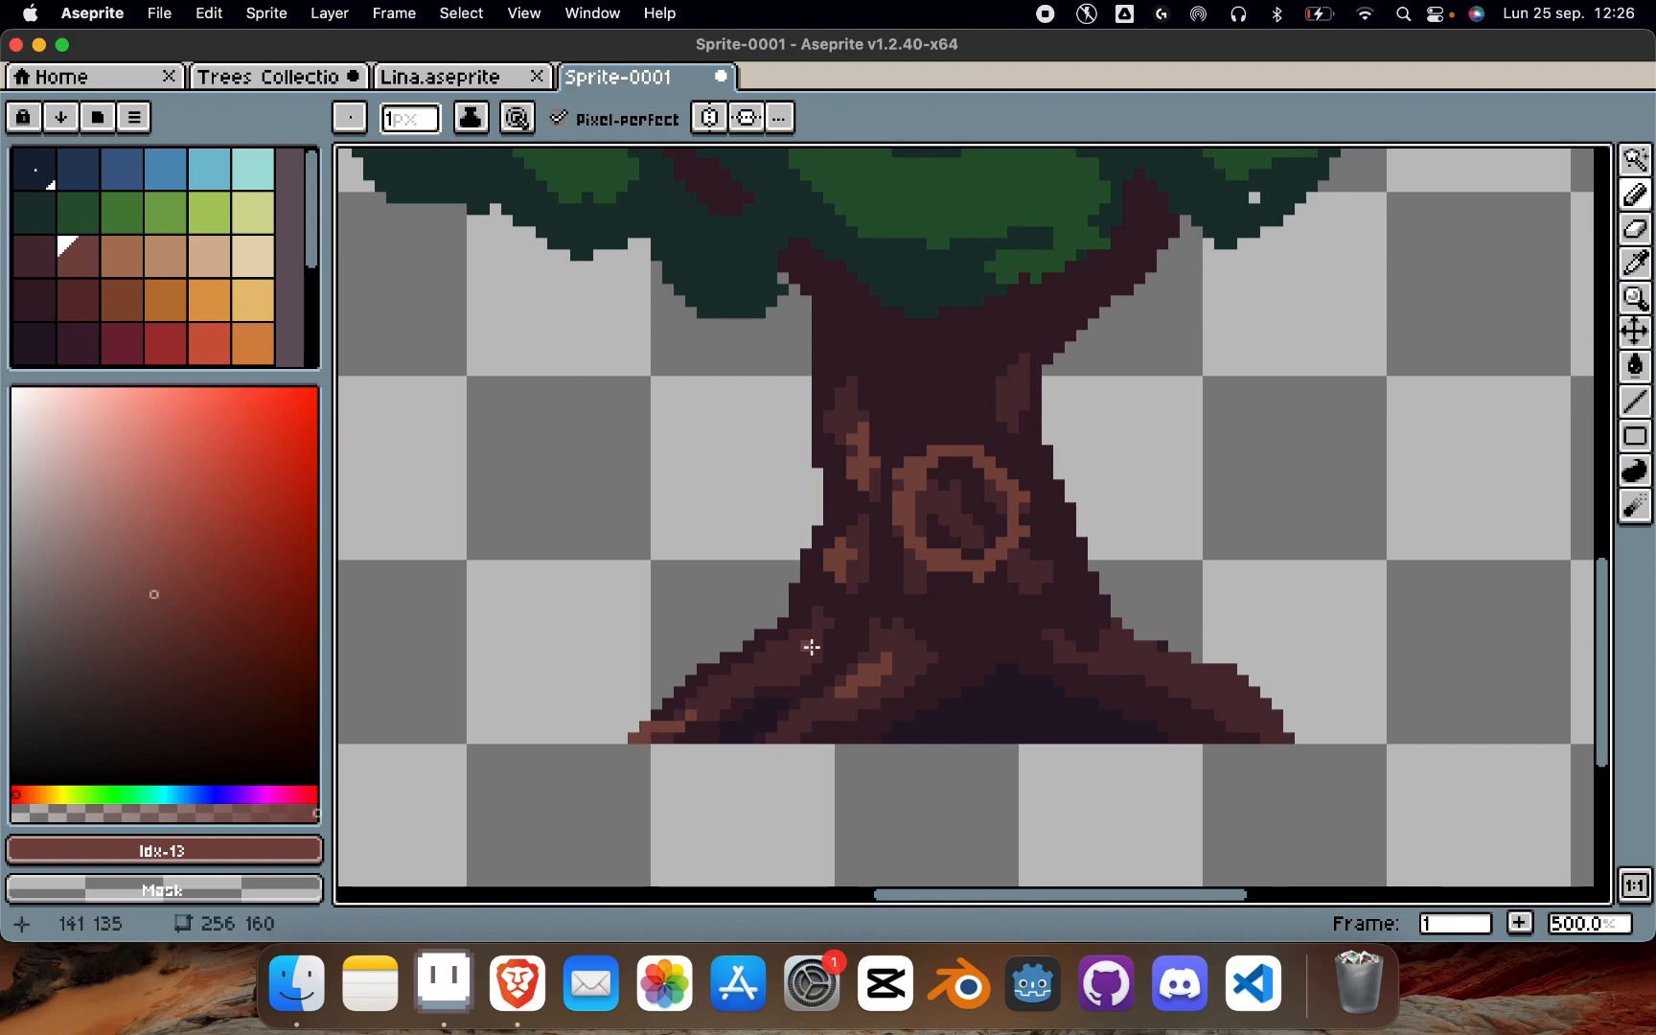
scroll(863, 642, "down", 1)
scroll(863, 642, "right", 1)
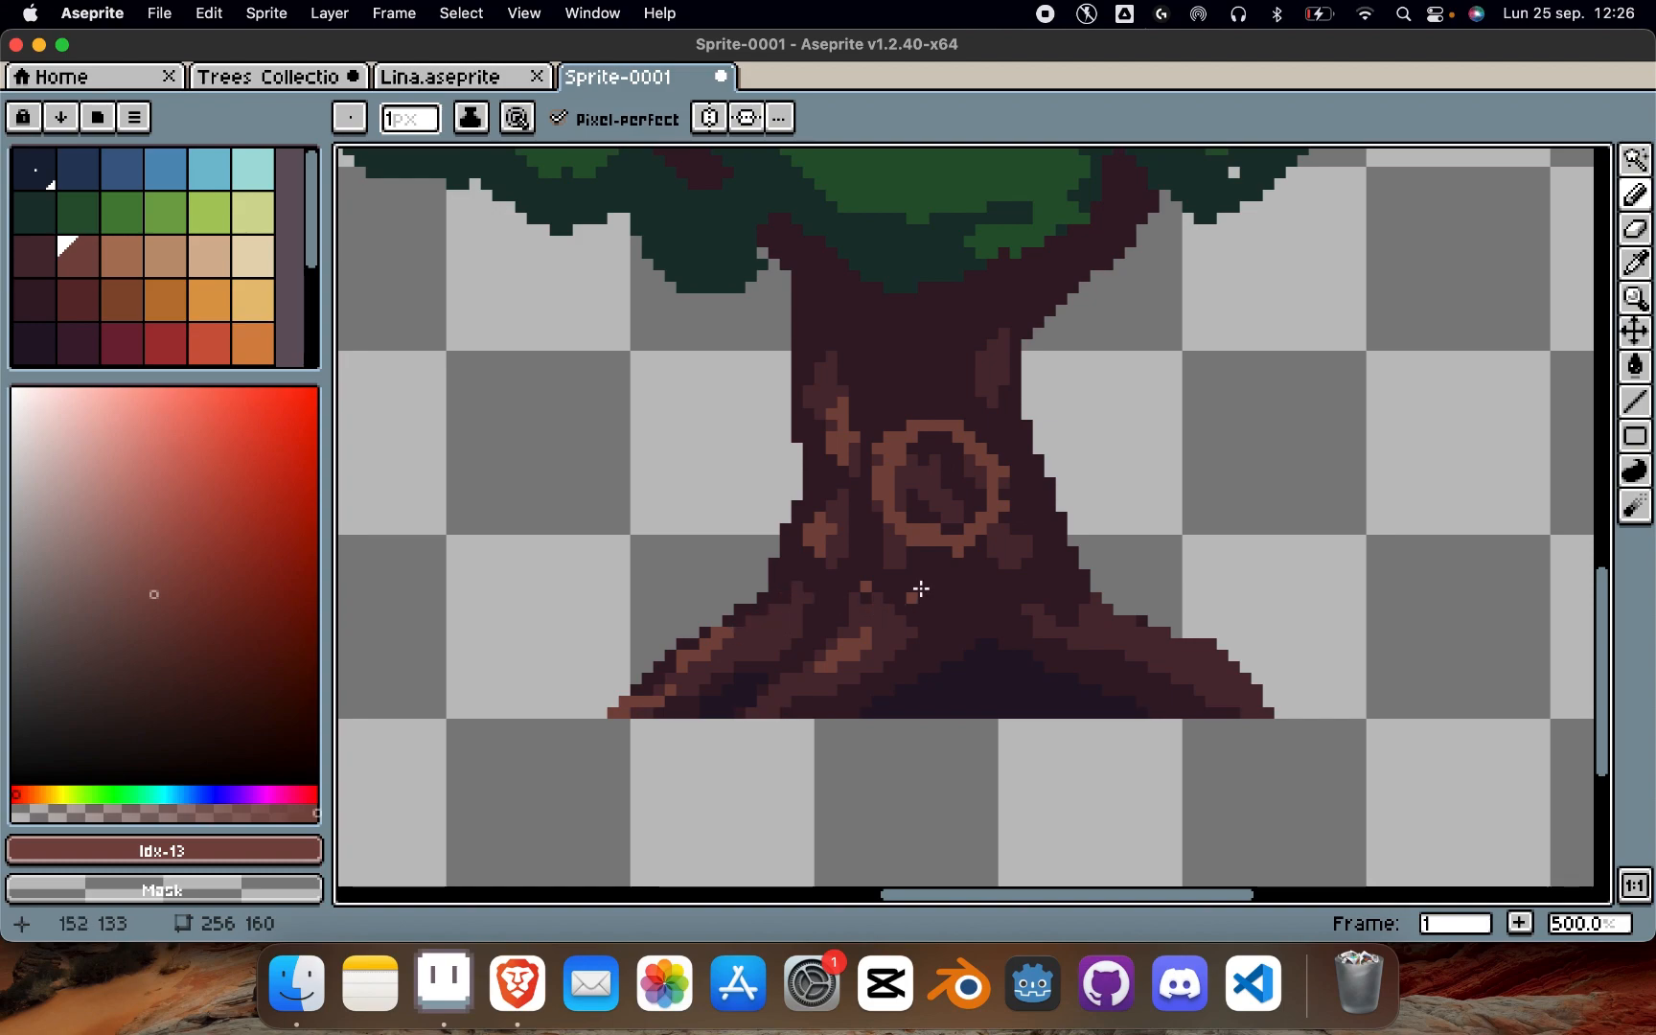
left_click_drag(1171, 644, 1250, 703)
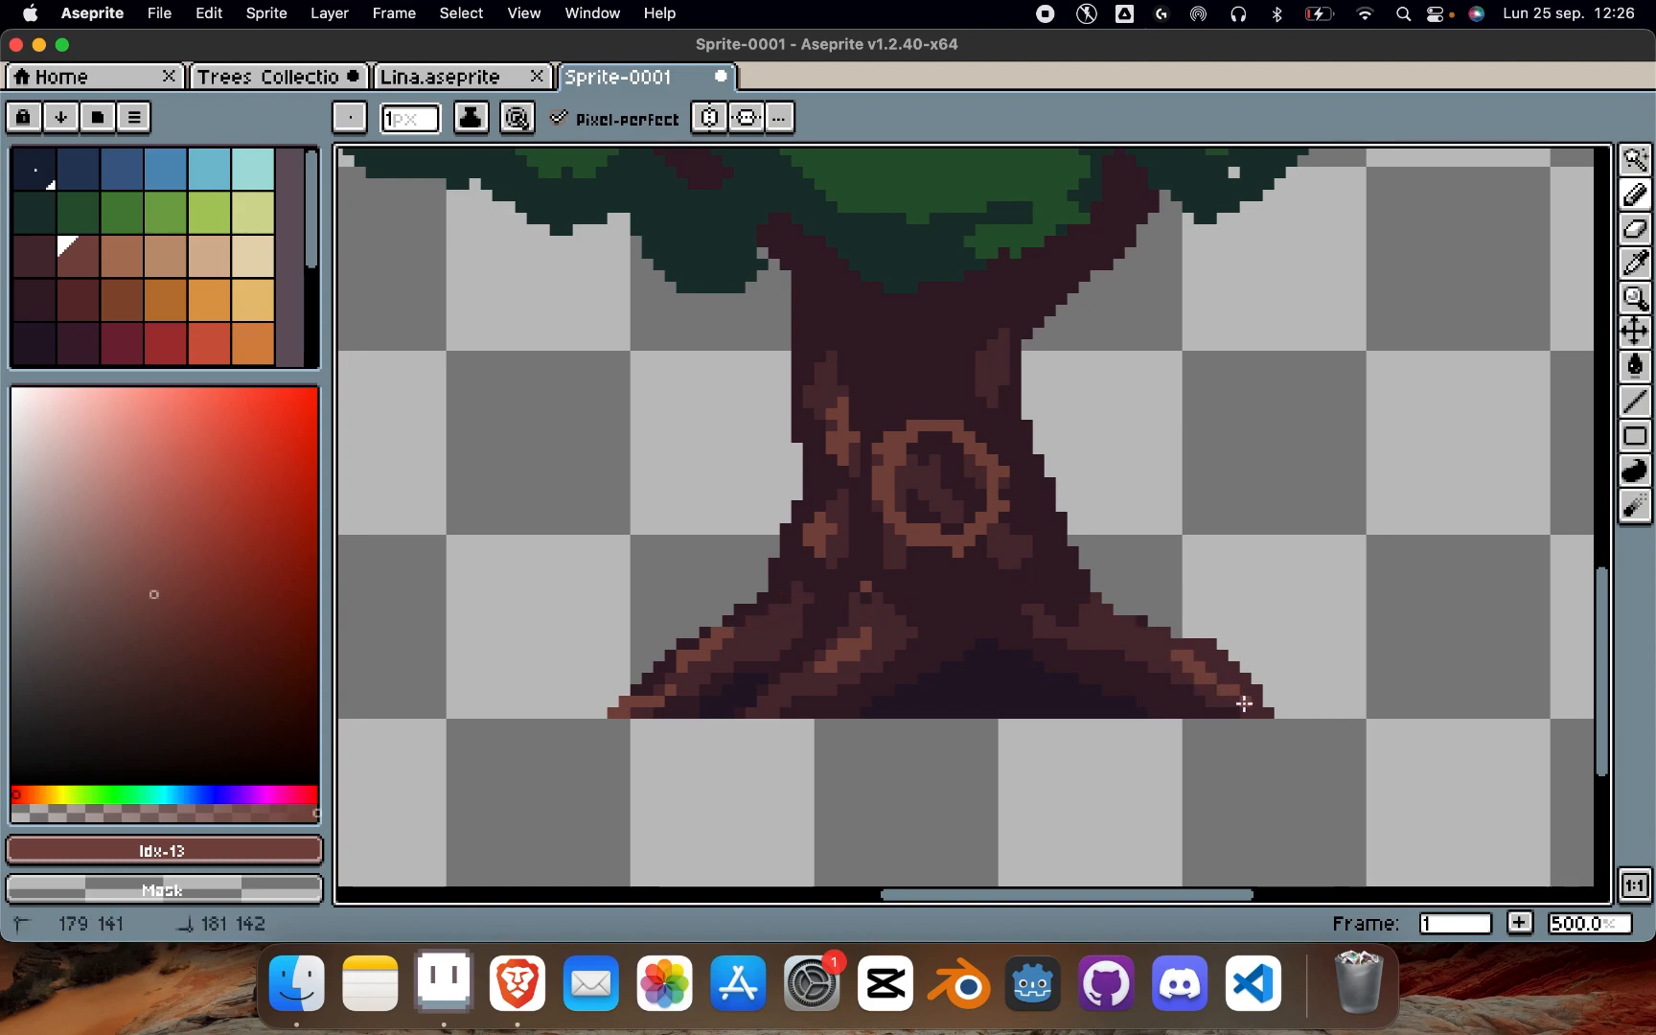
Step: Draw a shadow edge under the canopy in the darkest purple (index 24) and fill the trunk's dark brown base with it
left_click(1020, 677, "alt")
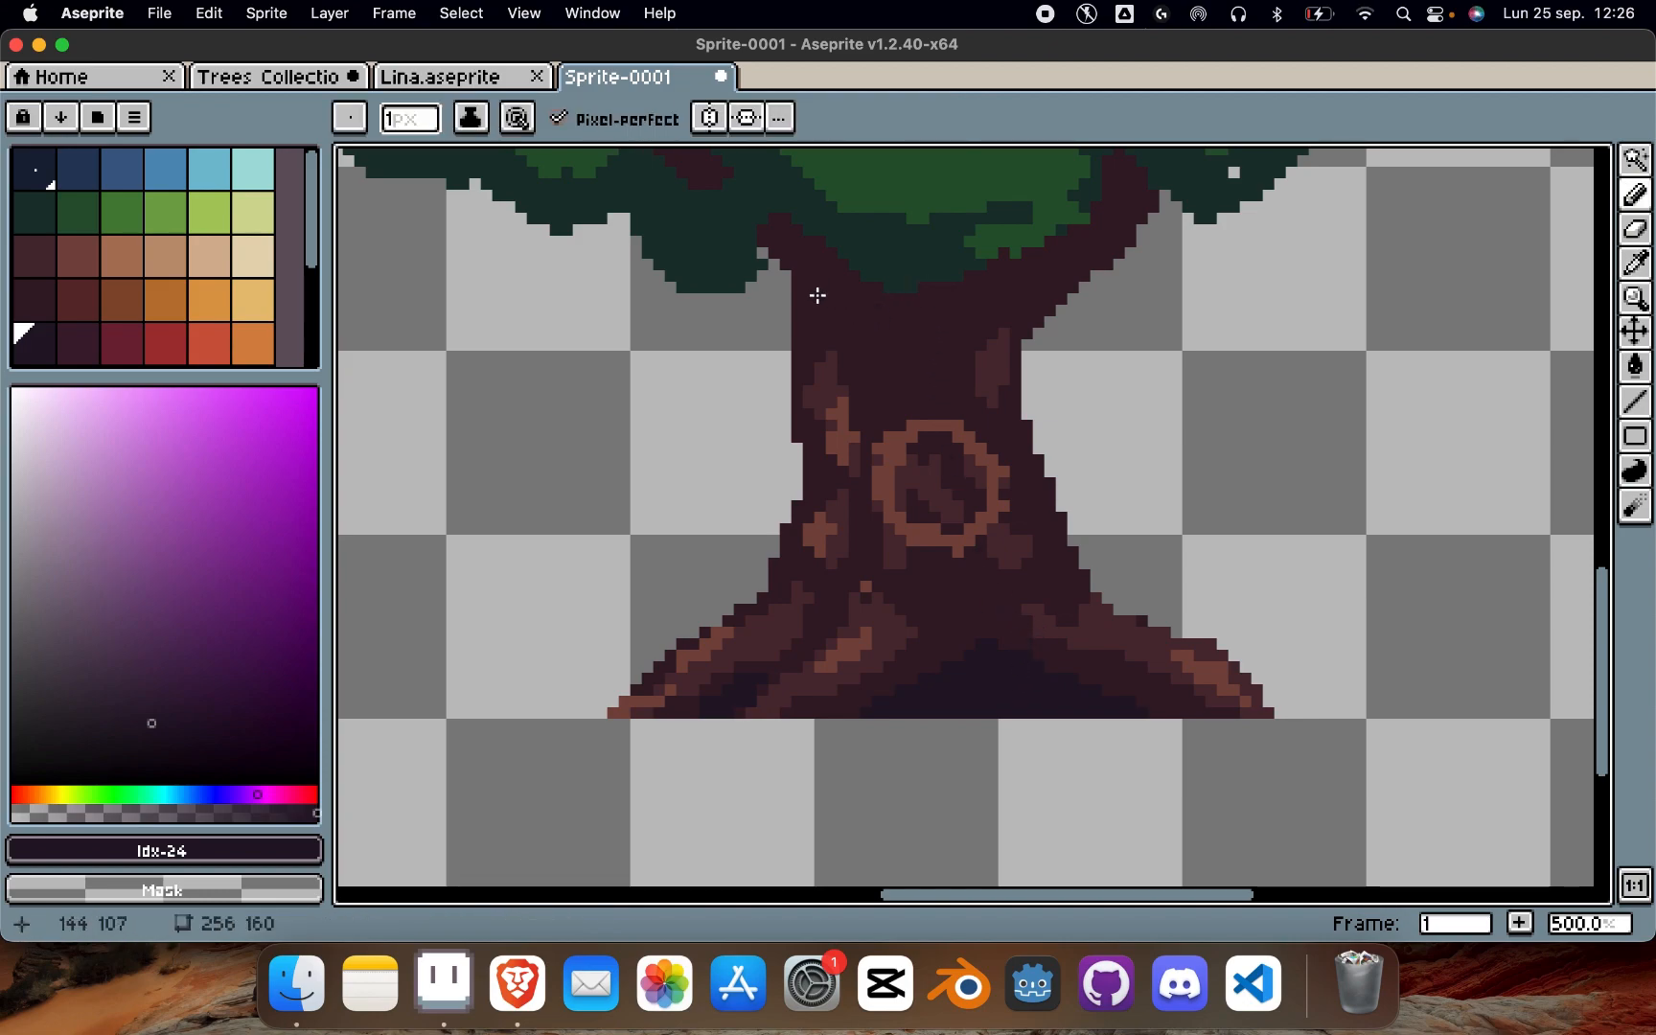
mouse_move(799, 285)
left_mouse_down()
mouse_move(894, 329)
mouse_move(993, 298)
mouse_move(1023, 263)
left_mouse_up()
key("g")
left_click(888, 293)
key("super+z")
left_click(913, 346)
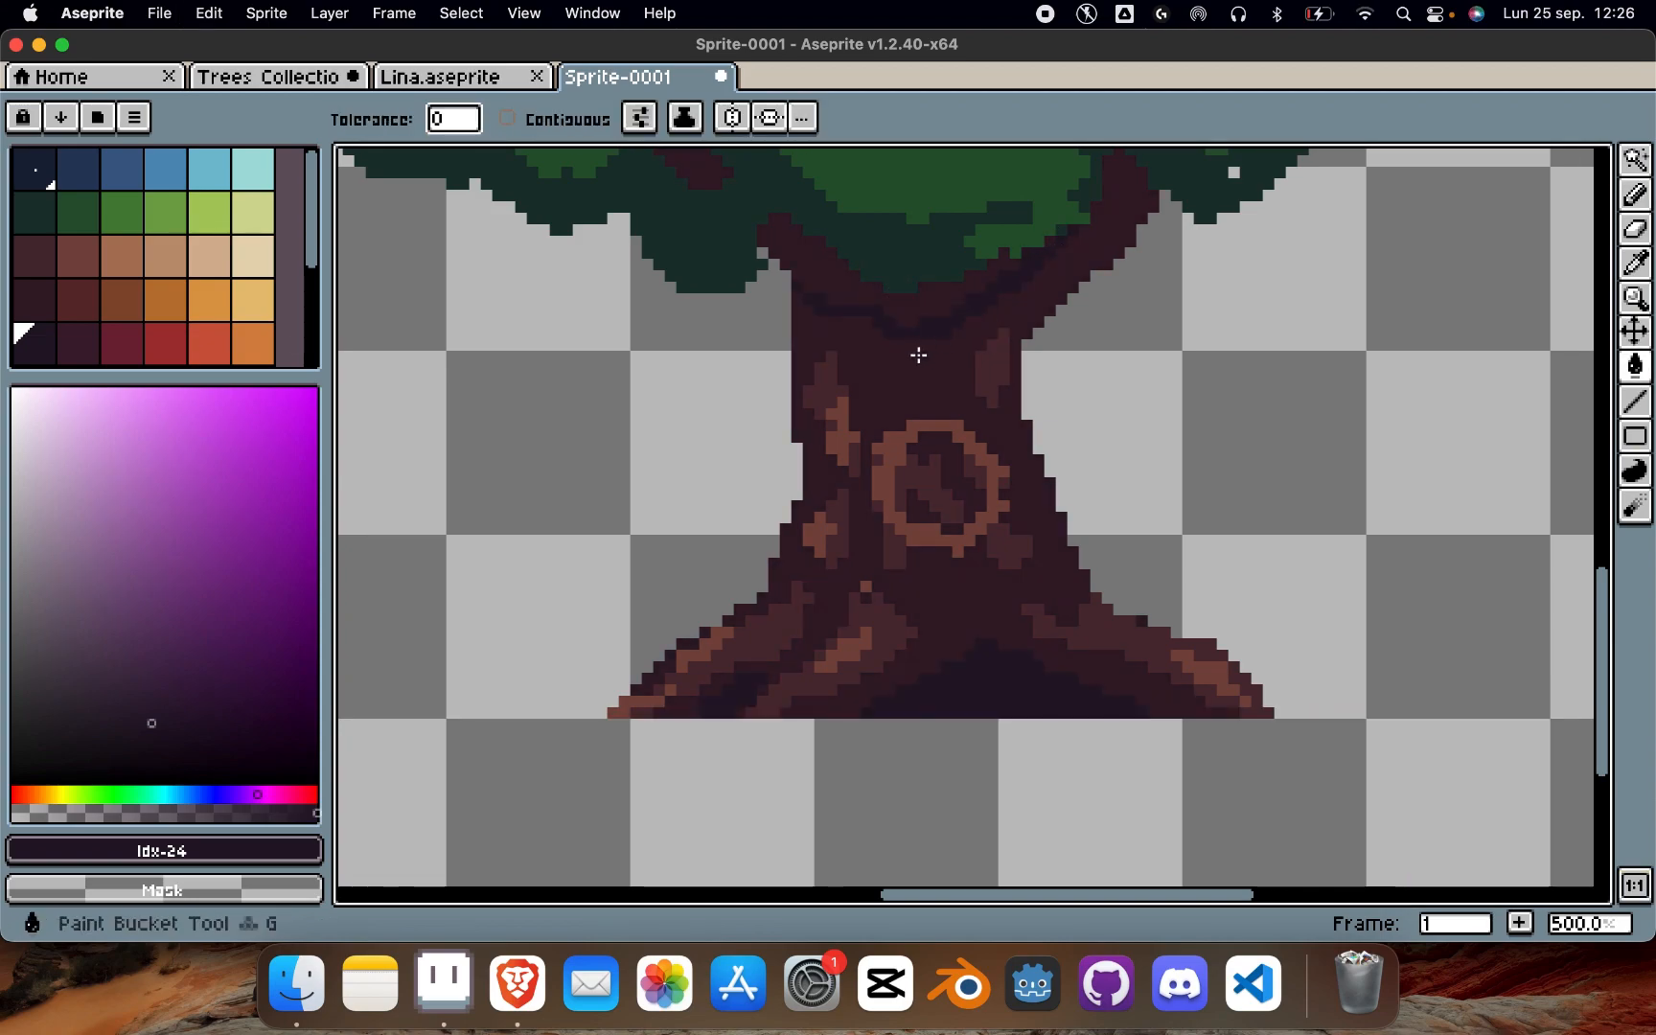
scroll(1000, 397, "down", 3)
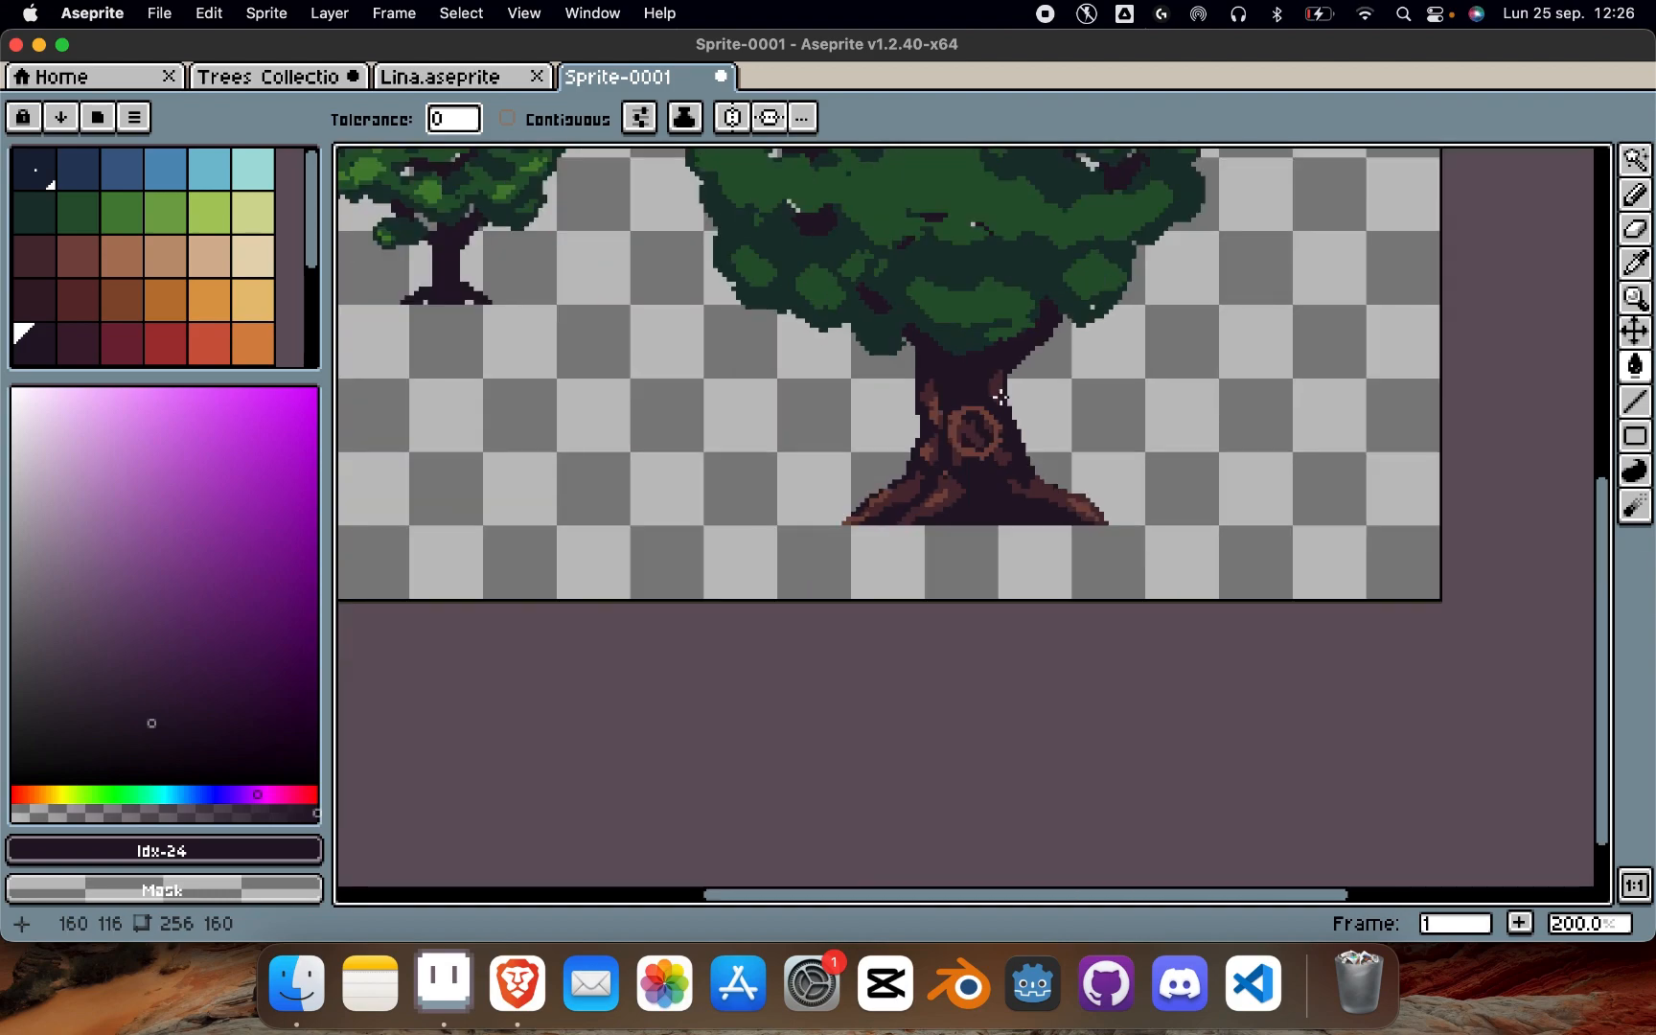
scroll(1000, 397, "down", 1)
scroll(1000, 397, "up", 1)
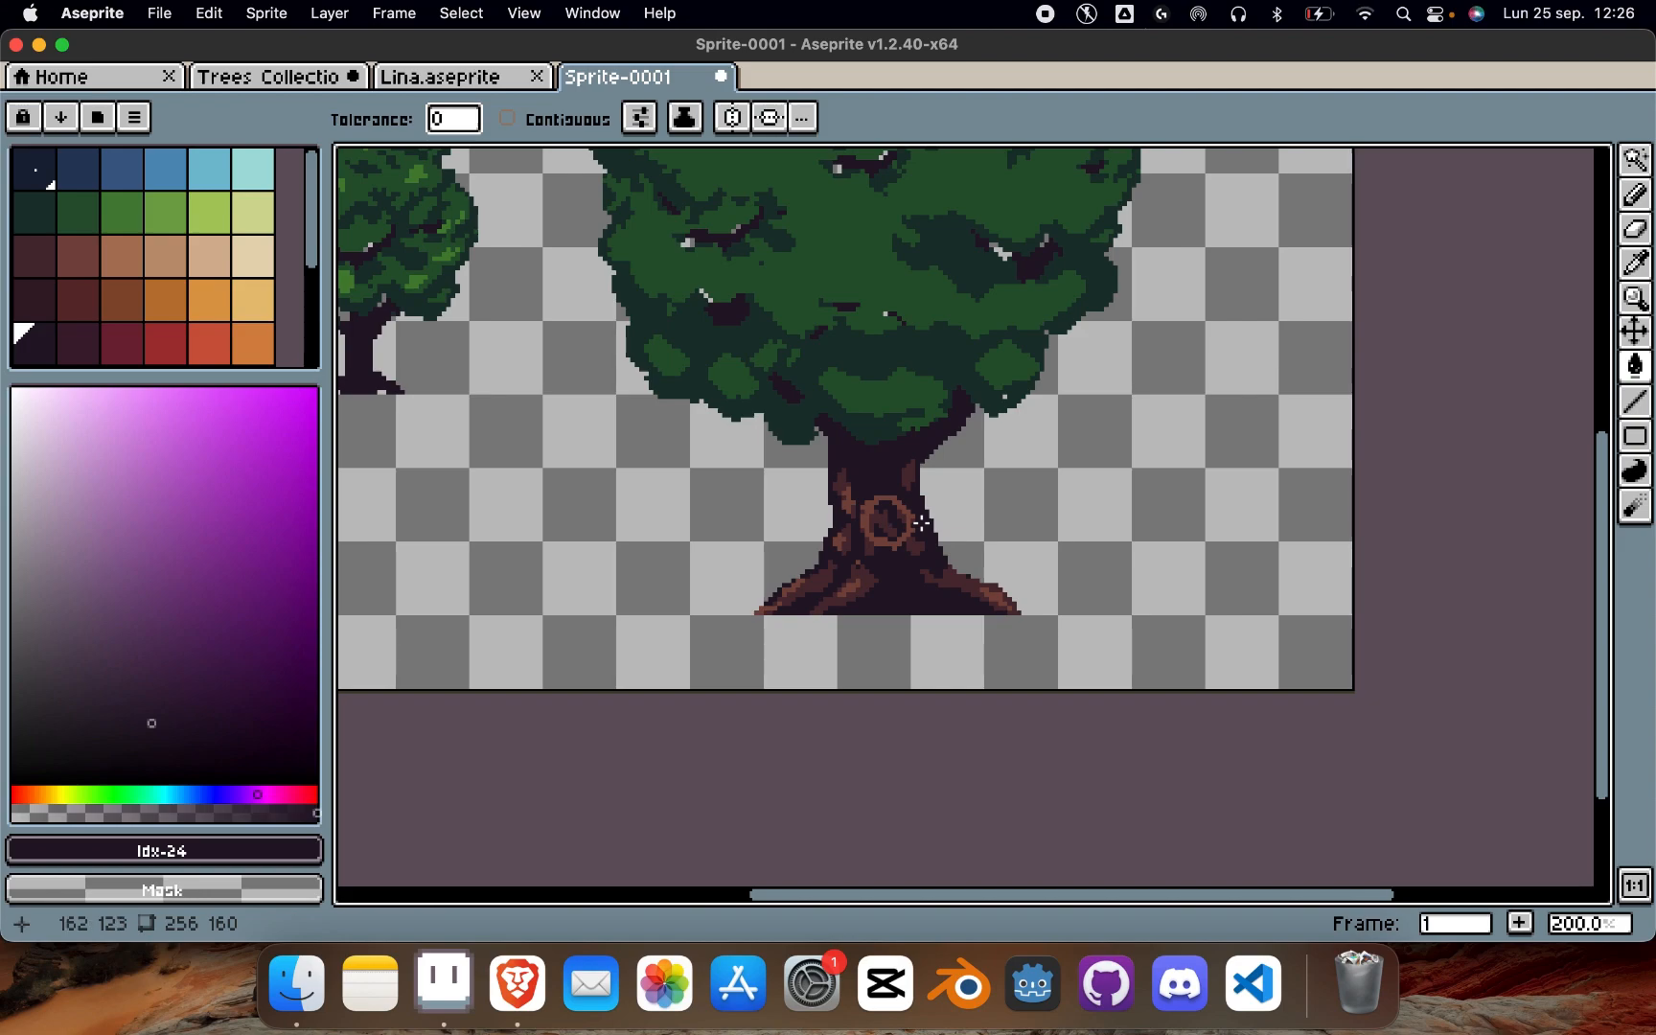
Step: Add brown index 12 bark streaks to the upper trunk between the knot and the canopy
scroll(884, 476, "up", 1)
left_click(796, 479, "alt")
key("b")
mouse_move(855, 466)
left_mouse_down()
mouse_move(883, 465)
mouse_move(829, 449)
mouse_move(883, 469)
left_mouse_up()
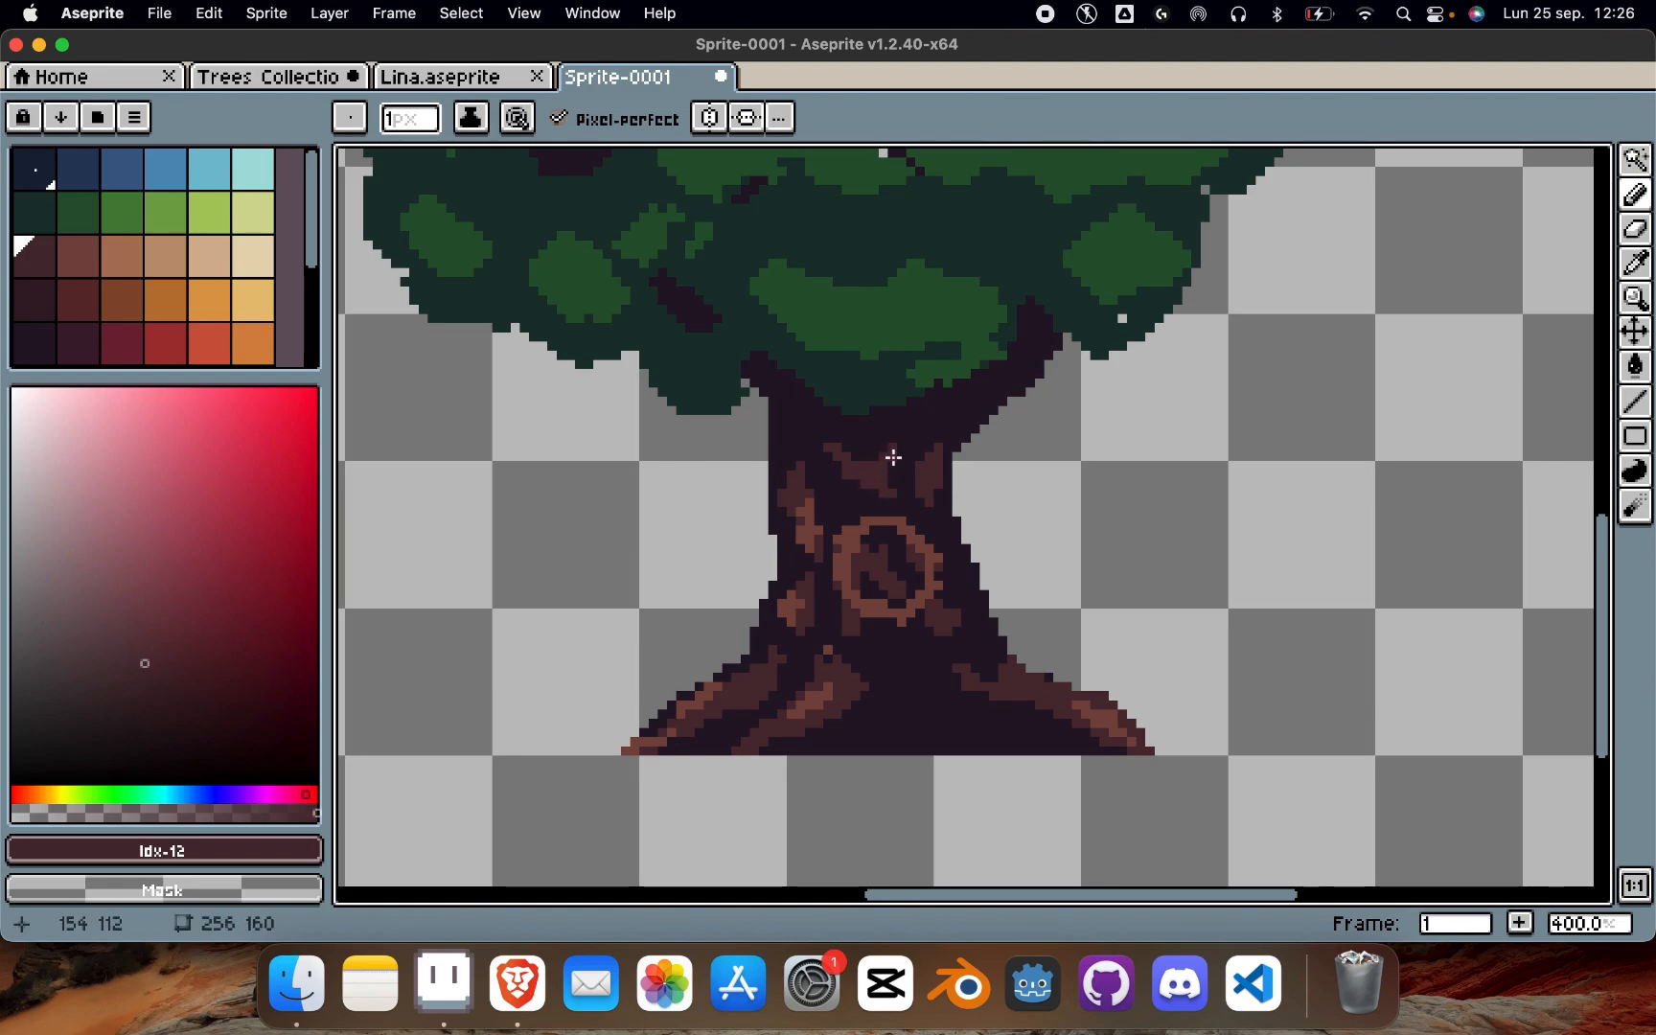
Step: Sketch wavy leaf highlights in the lighter green (index 8) across the upper part of the large canopy
scroll(1012, 373, "down", 3)
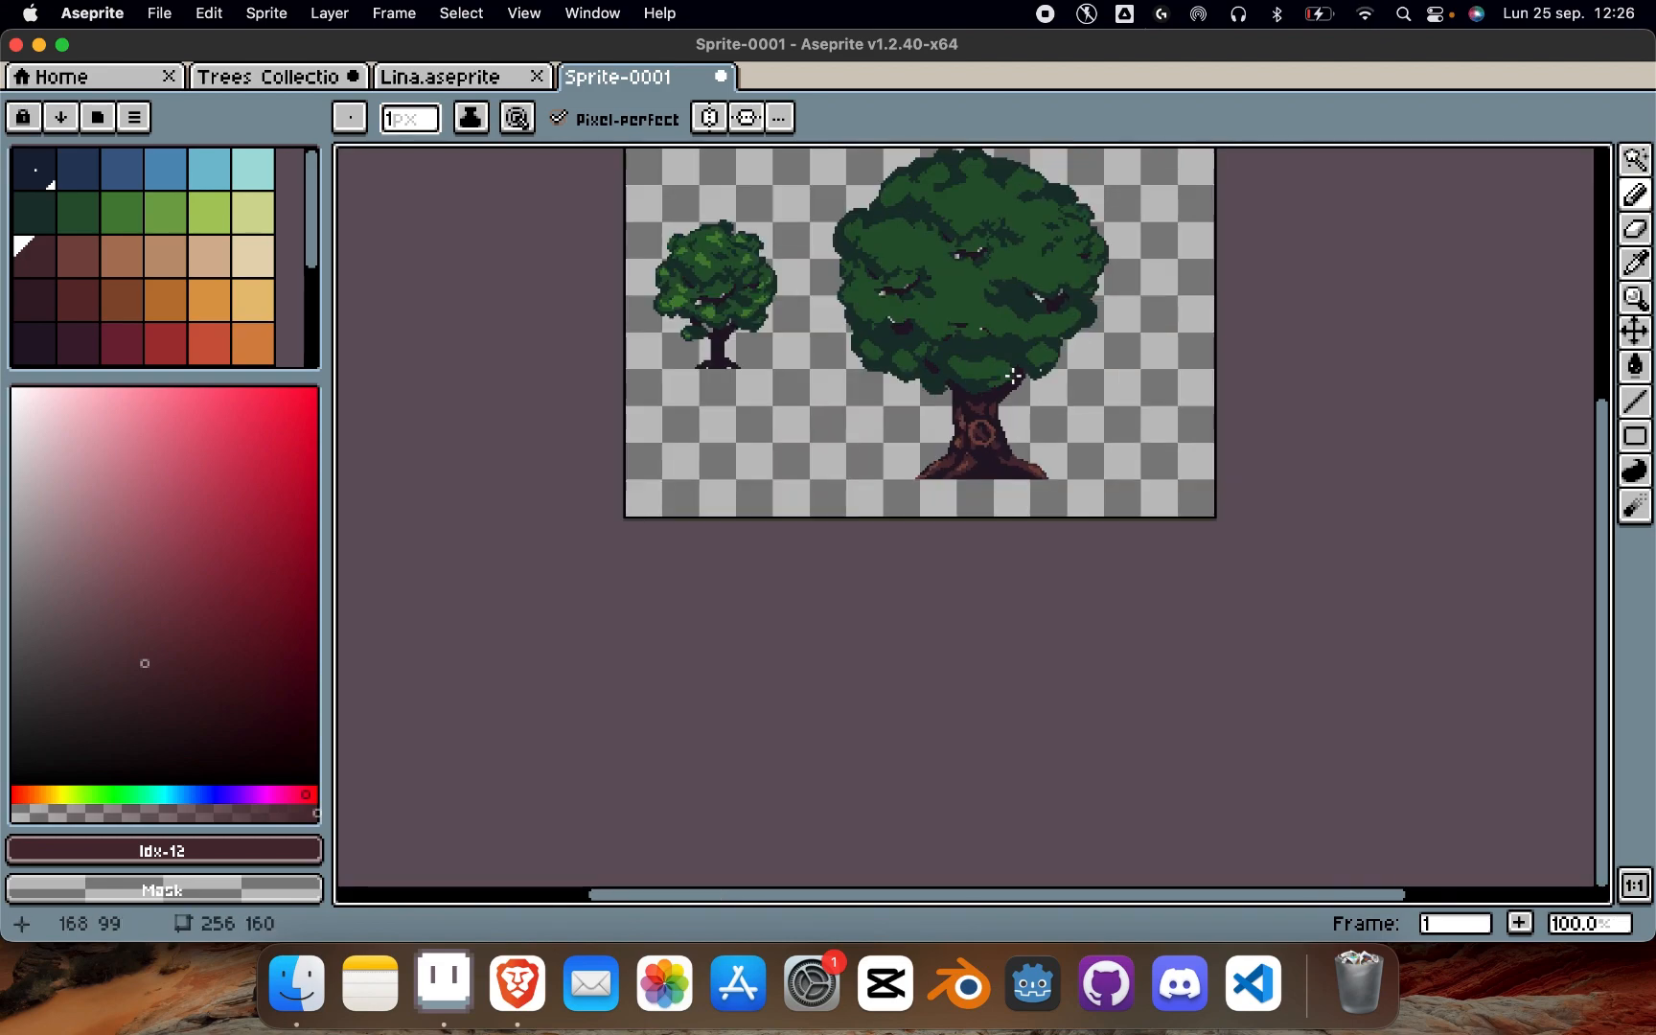
scroll(1012, 373, "up", 1)
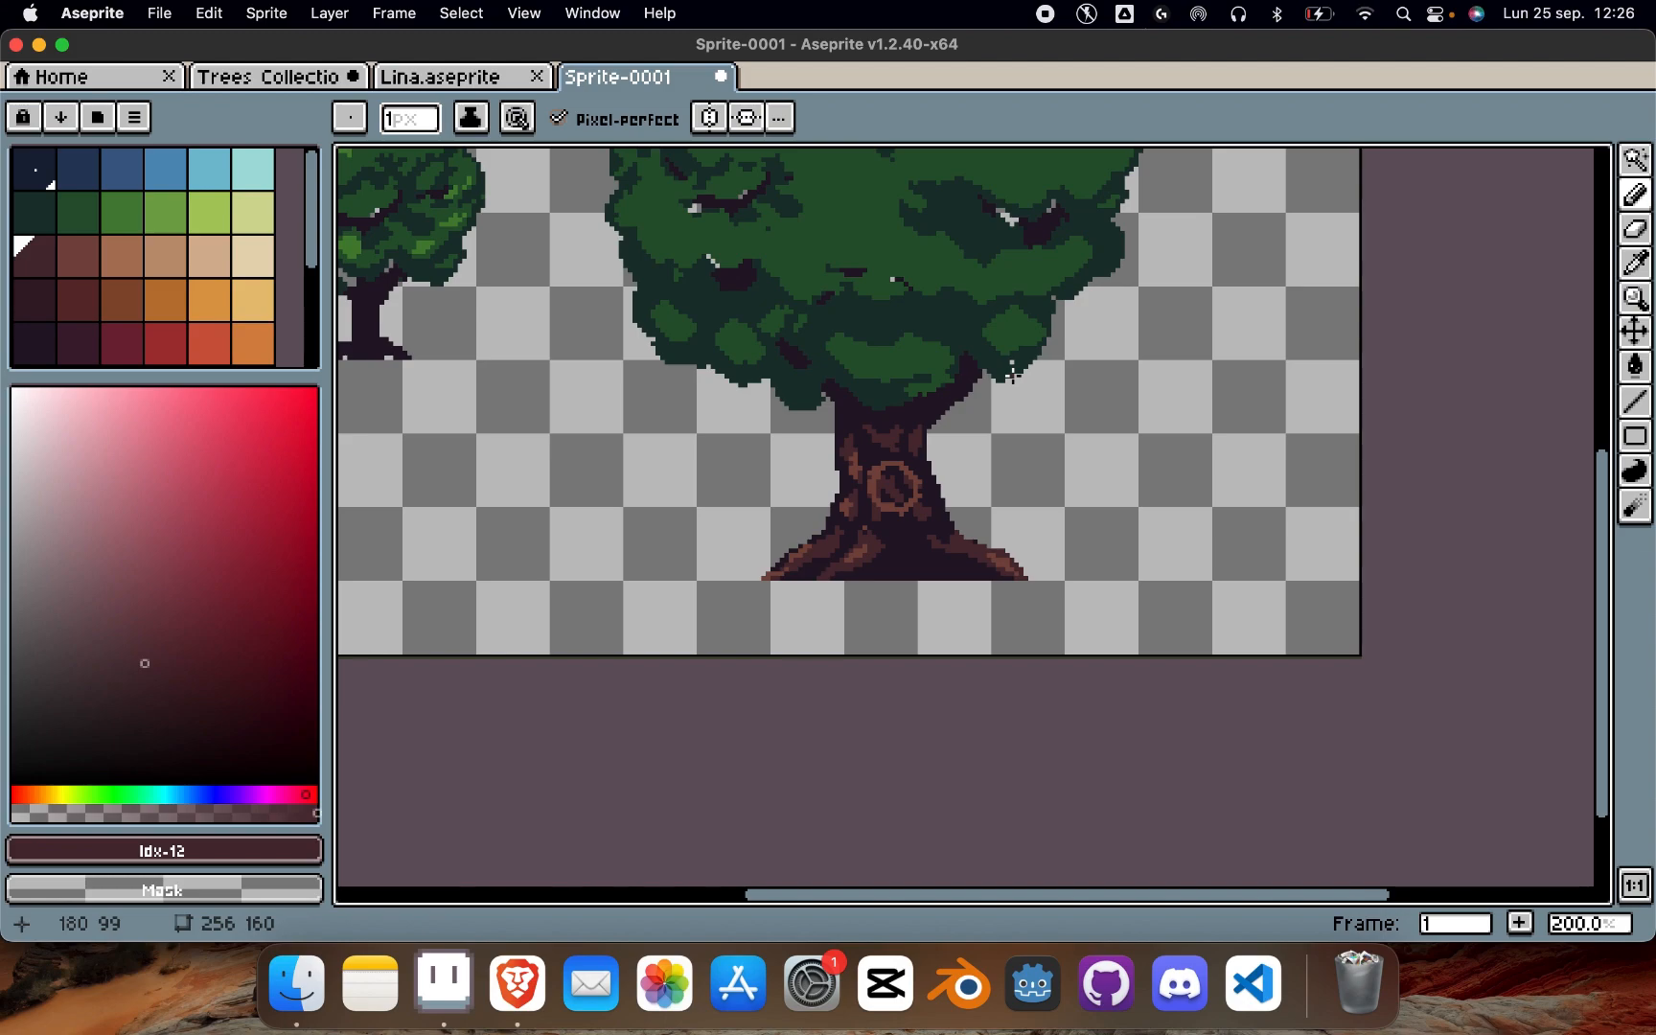
scroll(805, 487, "up", 5)
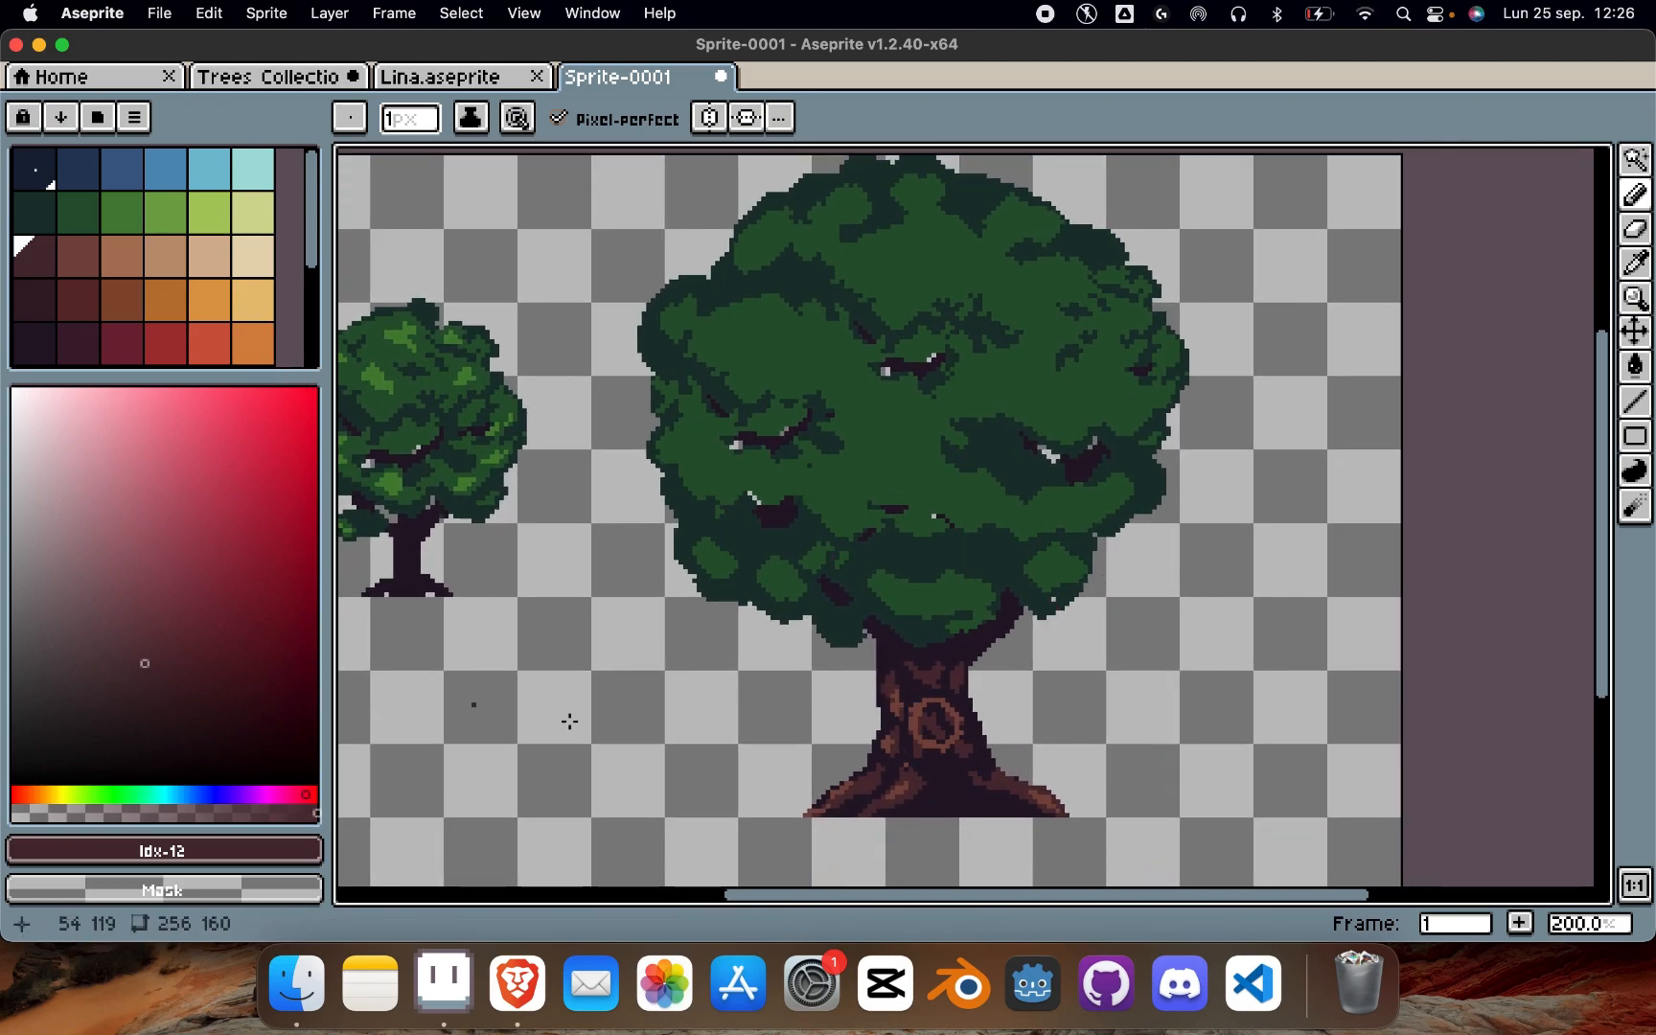
scroll(431, 295, "left", 3)
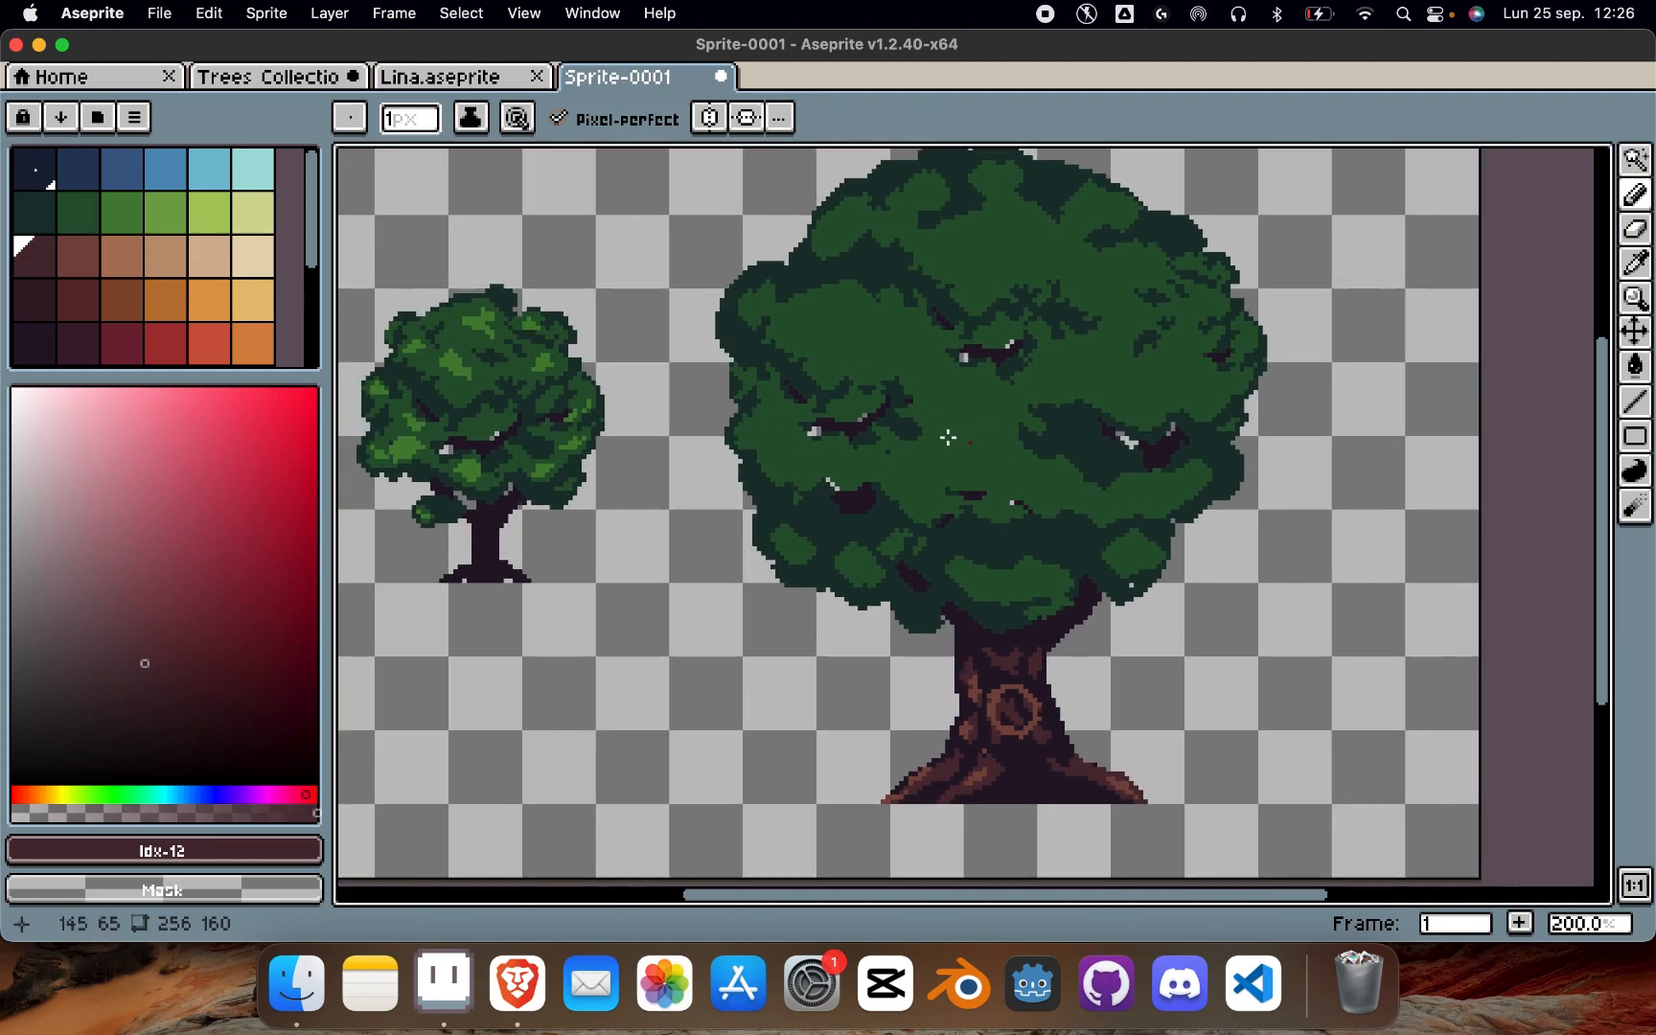
left_click(877, 316, "alt")
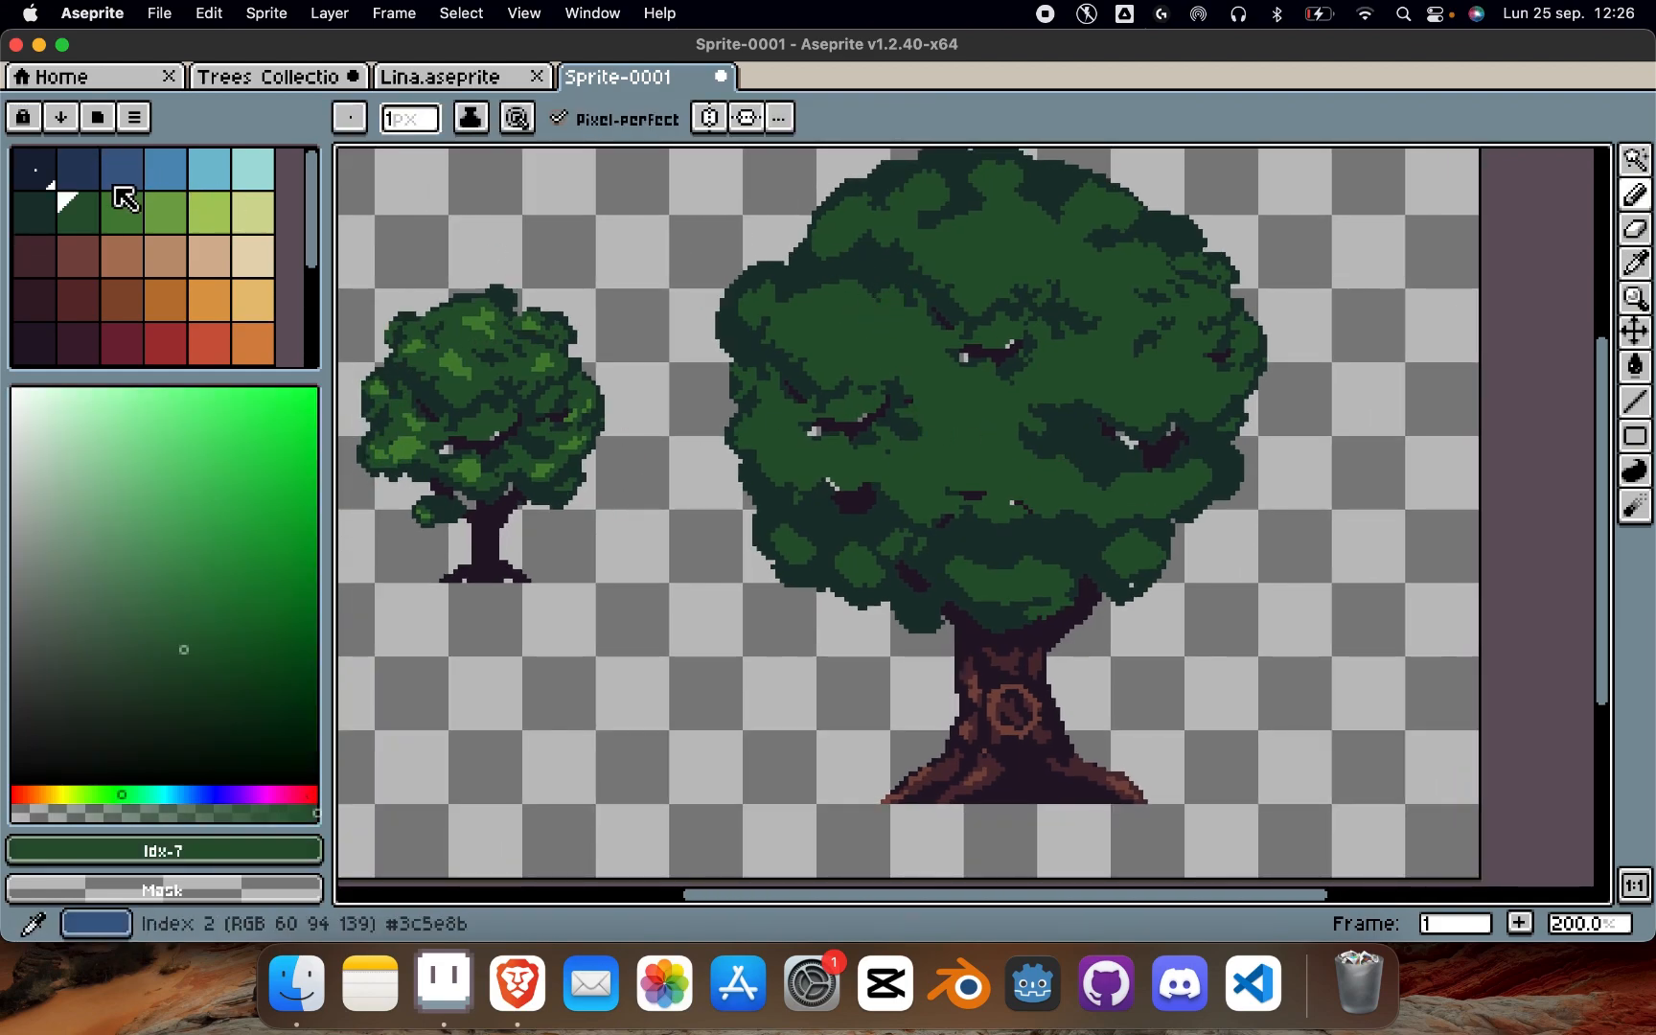
left_click(121, 222)
left_click_drag(969, 229, 982, 259)
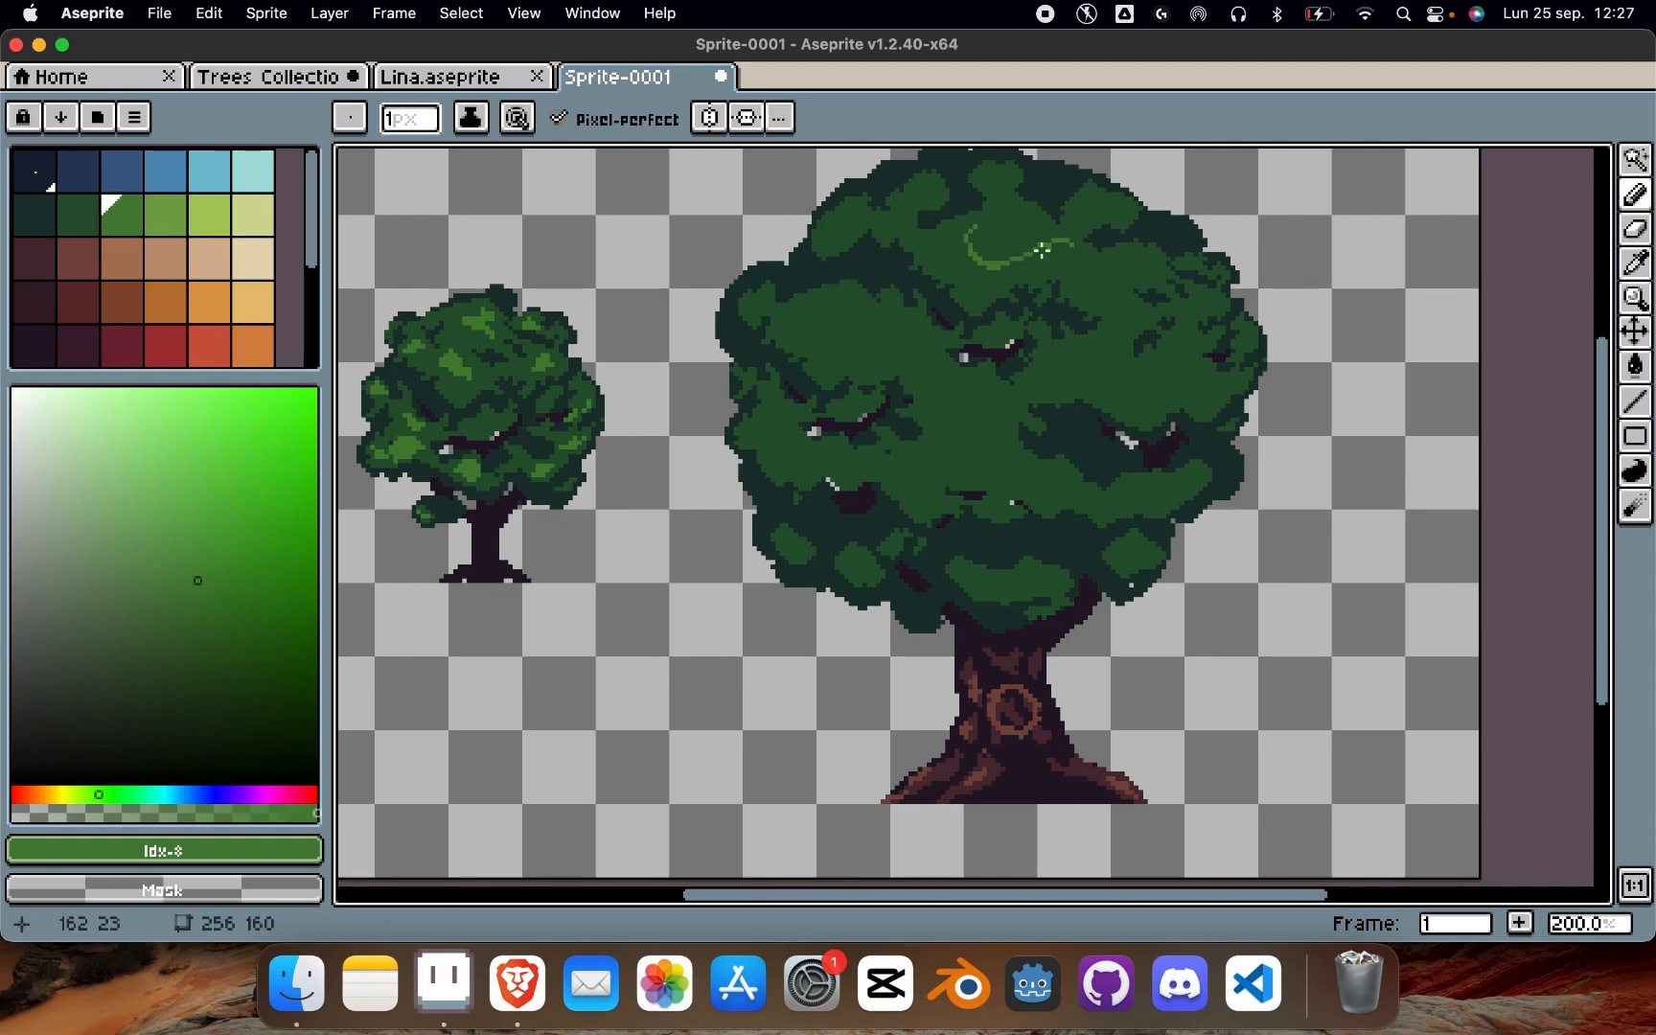
left_click_drag(1094, 280, 1155, 271)
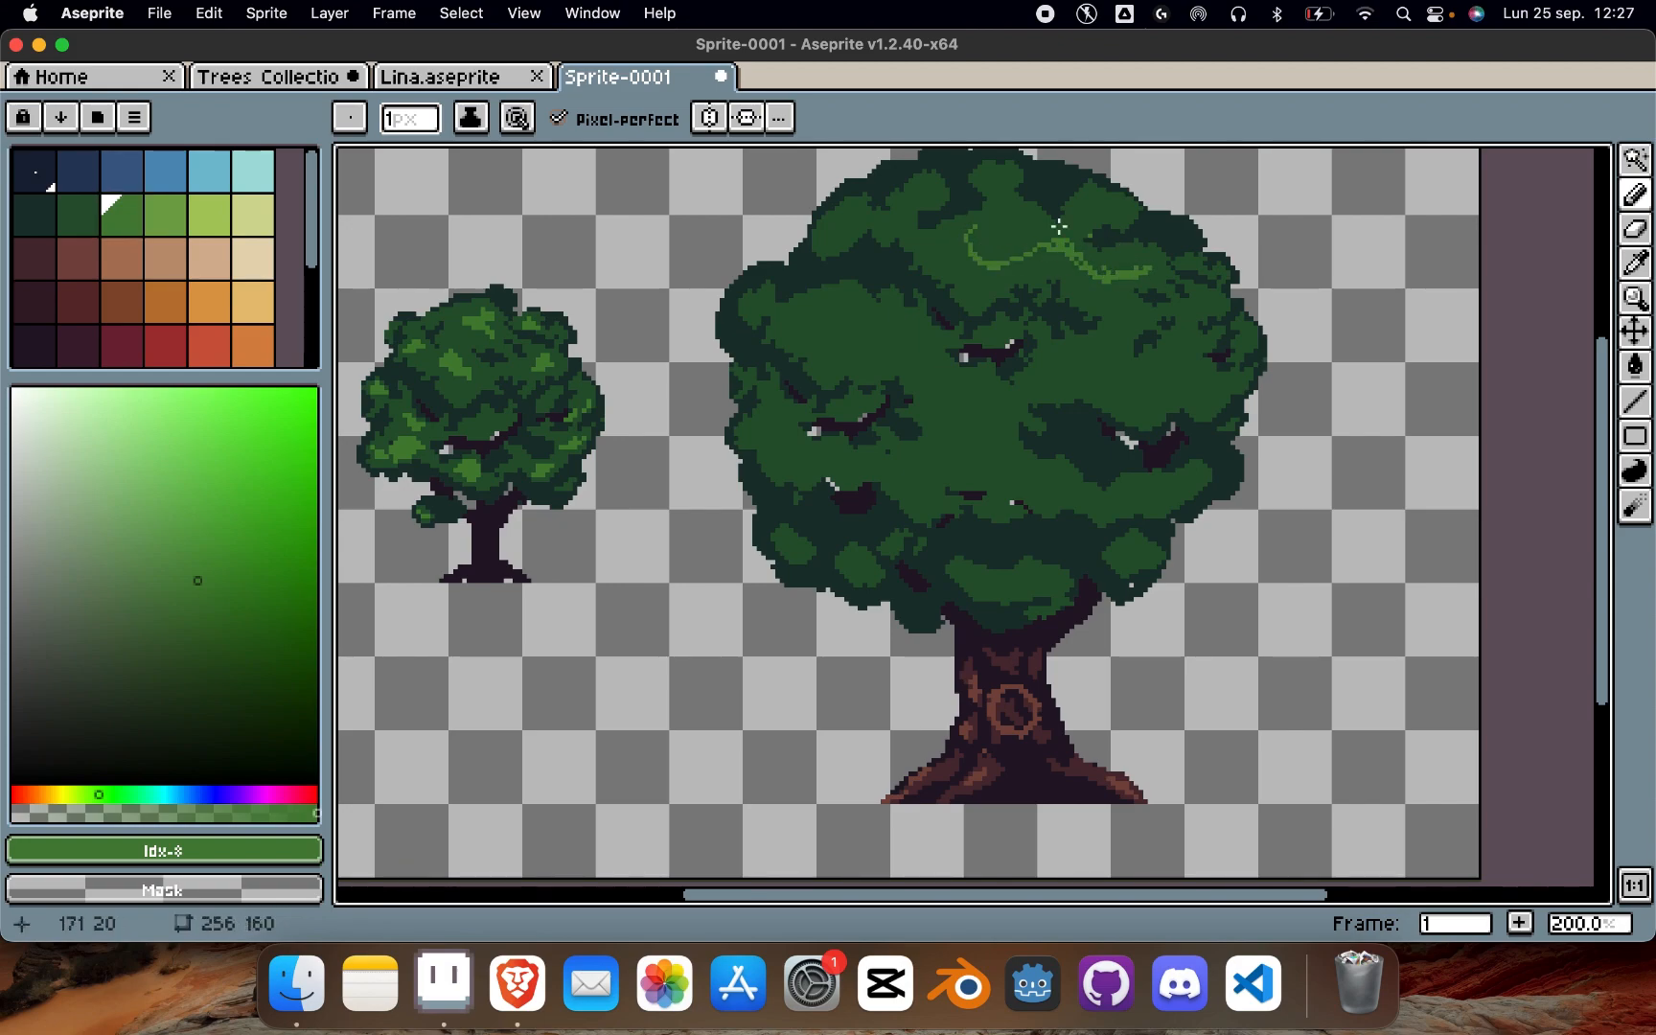
mouse_move(979, 247)
left_mouse_down()
mouse_move(899, 233)
mouse_move(897, 214)
mouse_move(835, 226)
left_mouse_up()
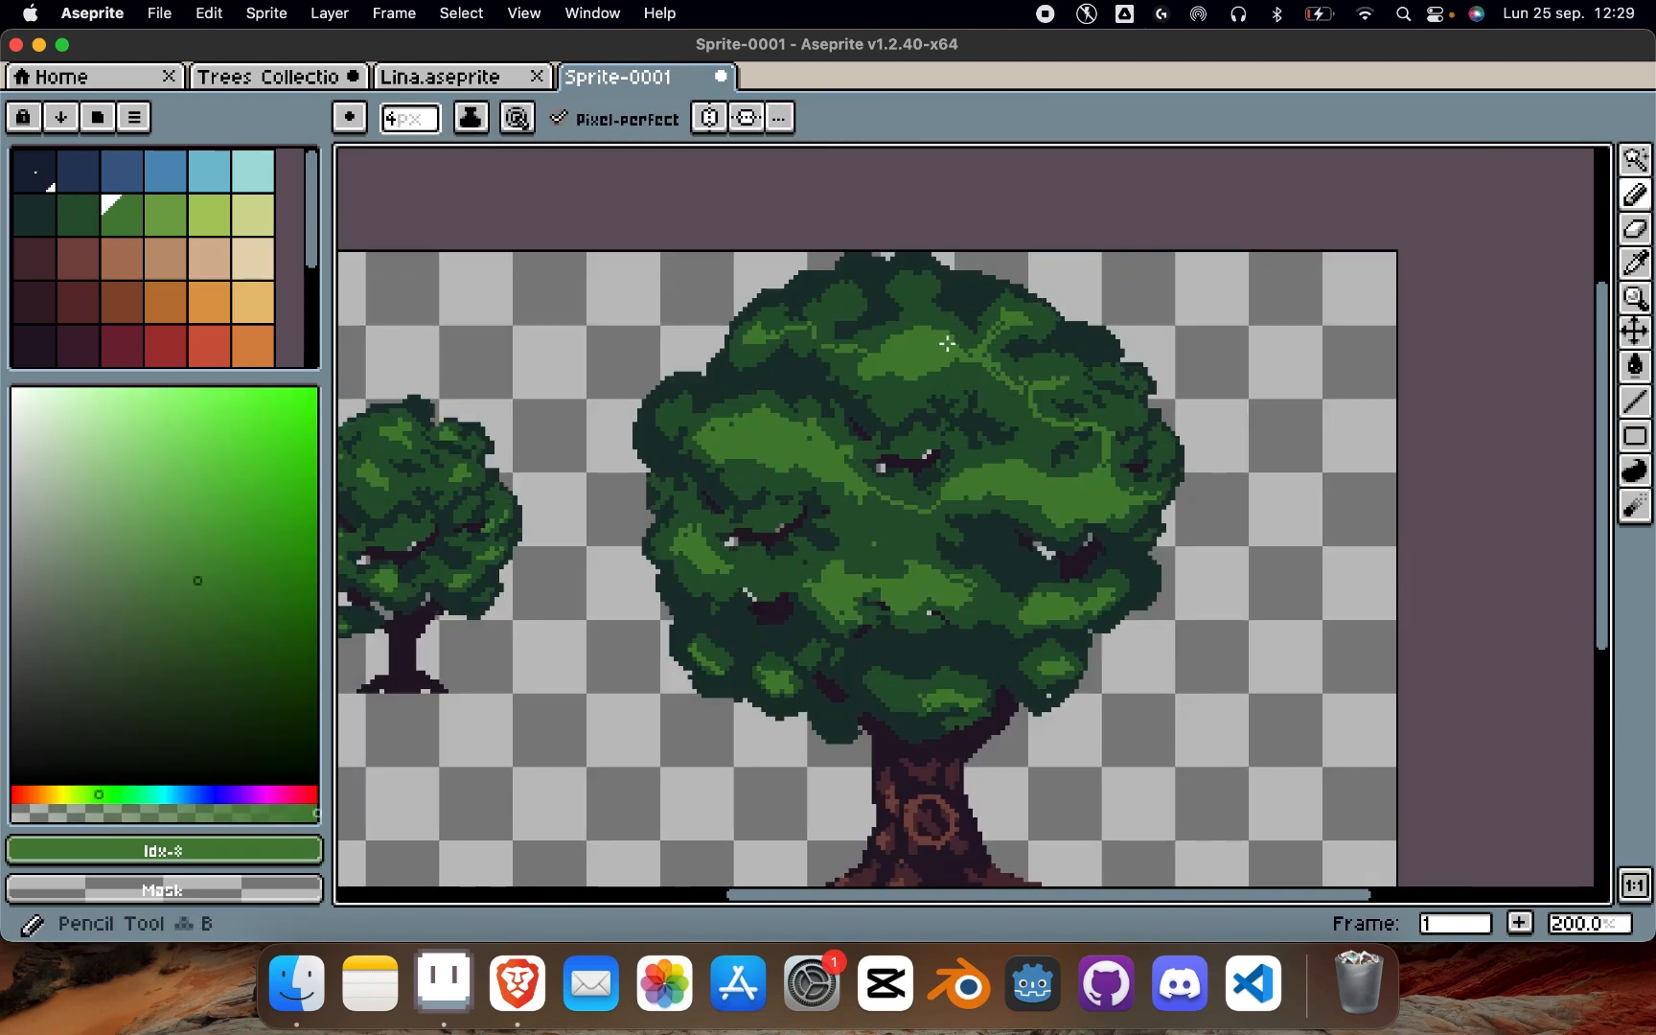
Step: Join and widen the index 8 highlights in the middle of the canopy with a 4 px brush
mouse_move(846, 473)
left_mouse_down()
mouse_move(860, 522)
mouse_move(915, 512)
mouse_move(889, 494)
mouse_move(923, 503)
mouse_move(907, 553)
left_mouse_up()
mouse_move(842, 557)
left_mouse_down()
mouse_move(947, 514)
mouse_move(900, 524)
mouse_move(904, 551)
mouse_move(854, 542)
mouse_move(915, 528)
left_mouse_up()
left_click(935, 543, "alt")
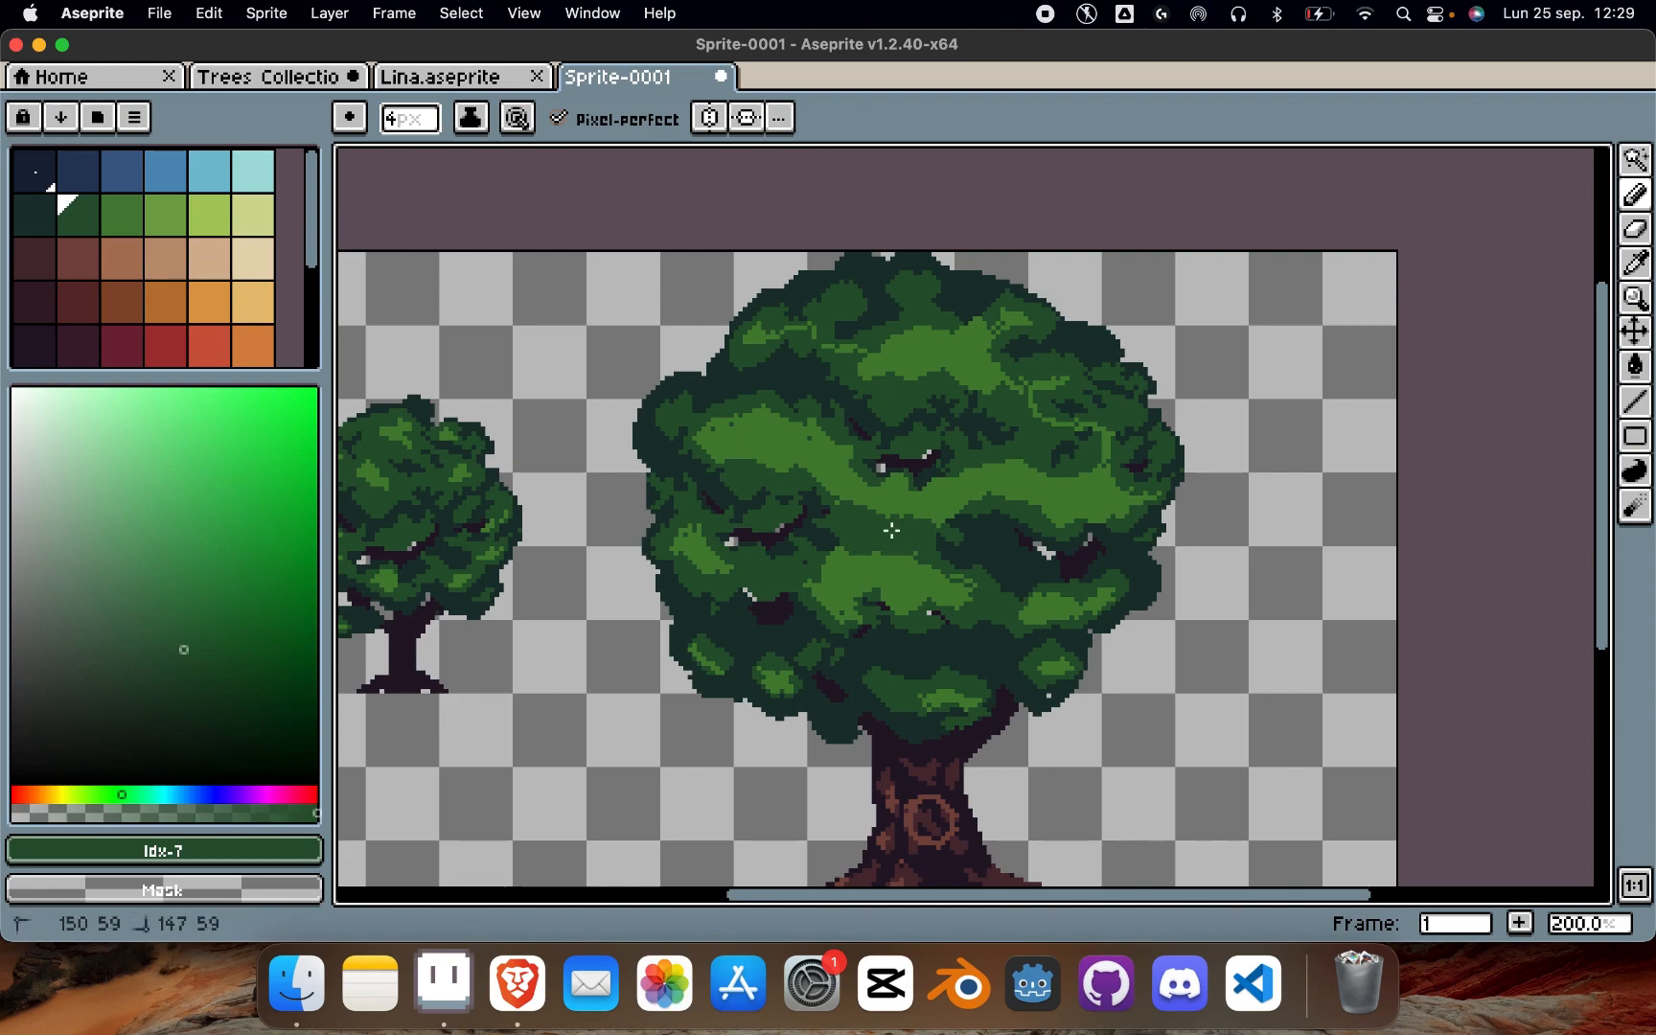
left_click(911, 506, "alt")
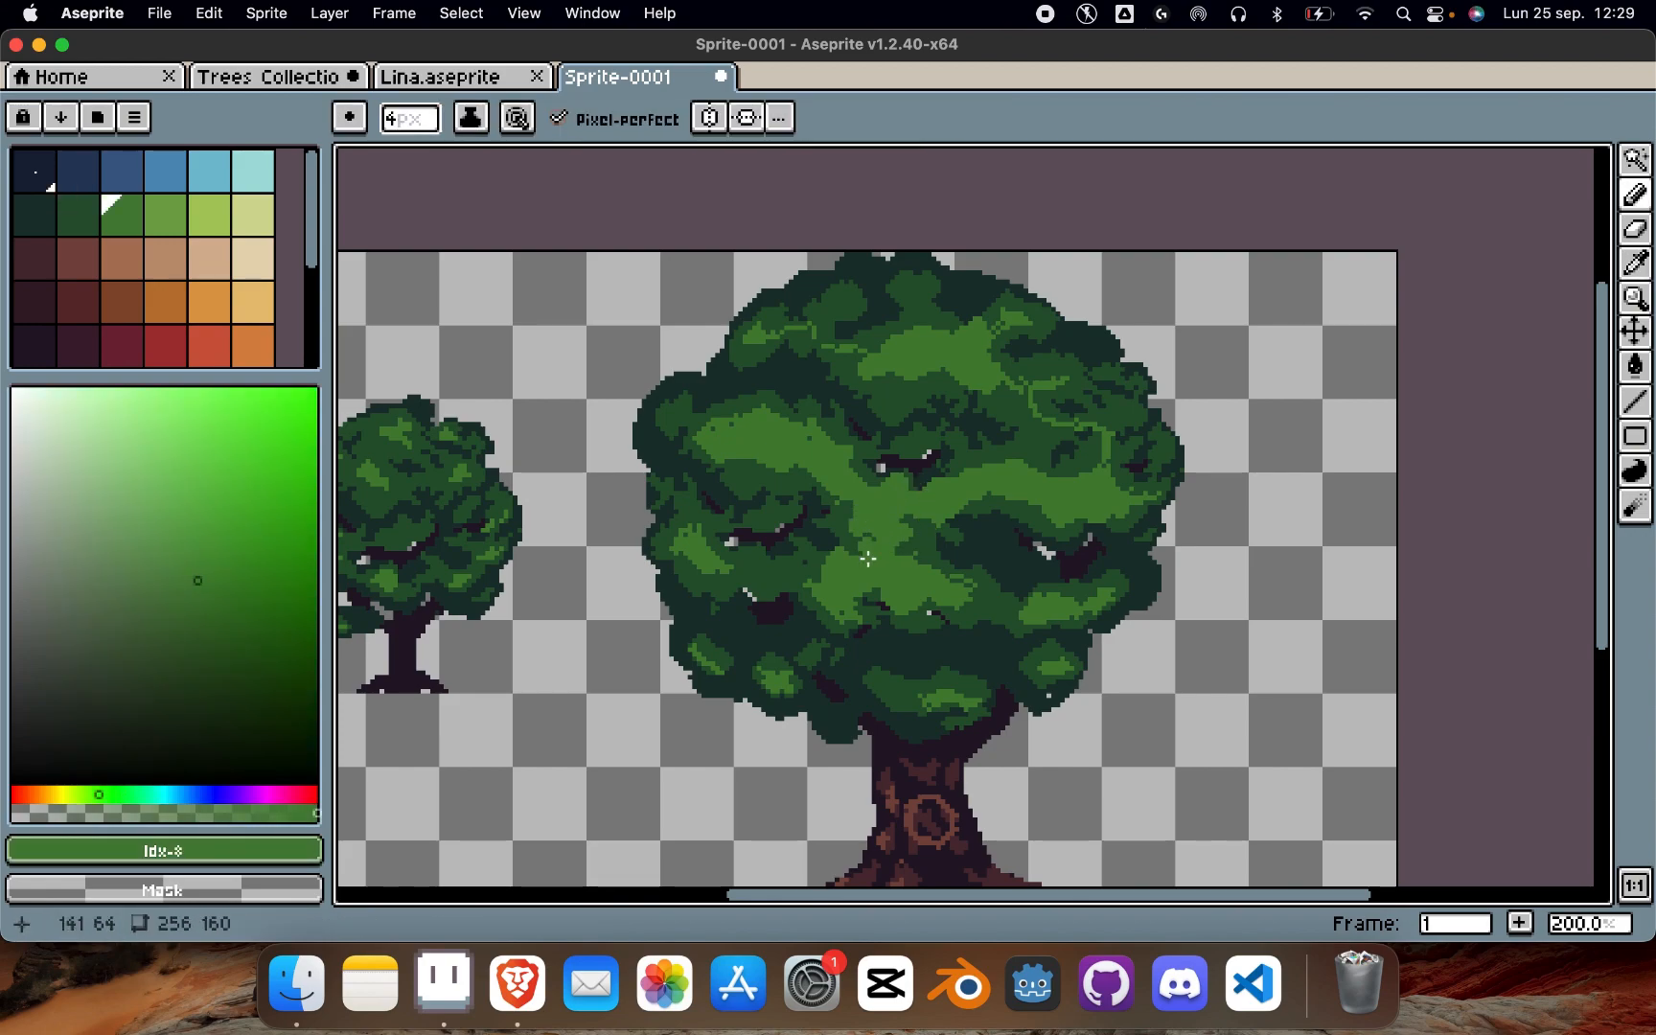
left_click(952, 493, "alt")
mouse_move(974, 517)
left_mouse_down()
mouse_move(968, 531)
mouse_move(1021, 501)
left_mouse_up()
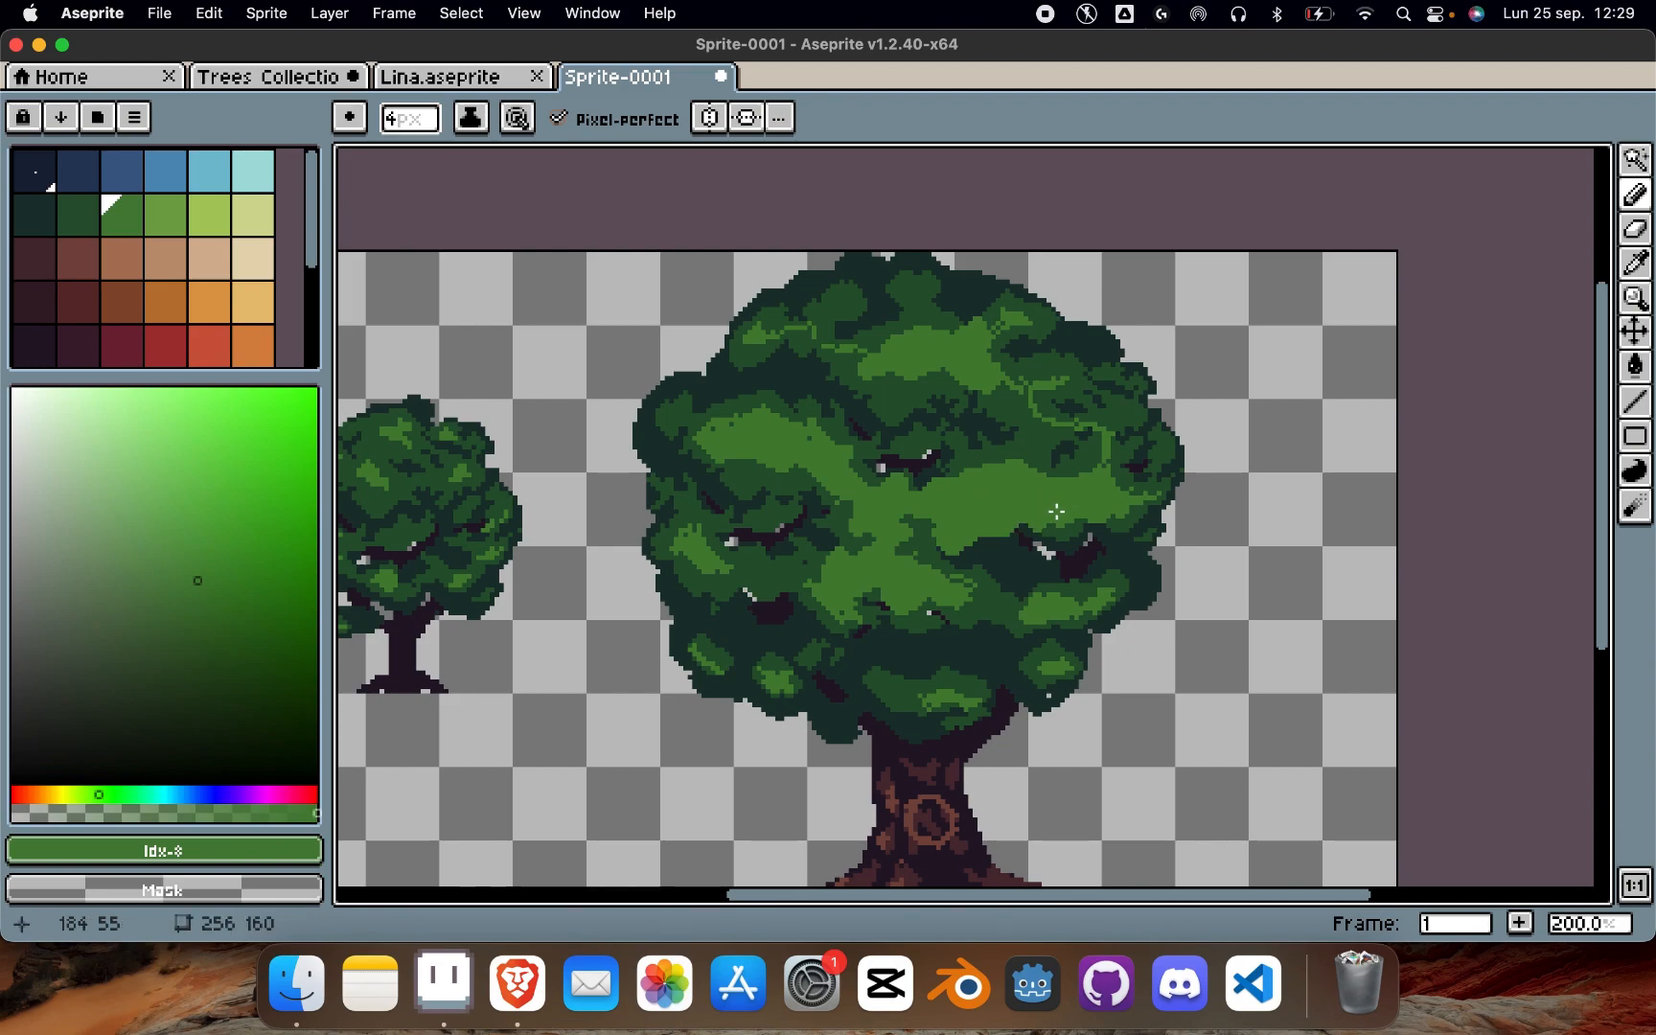
Step: Extend the index 8 highlights over the canopy's top centre, upper right, right edge and left side
left_click_drag(1099, 470, 1067, 468)
mouse_move(951, 382)
left_mouse_down()
mouse_move(917, 388)
mouse_move(943, 380)
left_mouse_up()
mouse_move(1045, 347)
left_mouse_down()
mouse_move(1065, 359)
mouse_move(1075, 341)
mouse_move(1052, 327)
left_mouse_up()
mouse_move(1133, 407)
left_mouse_down()
mouse_move(1102, 428)
mouse_move(1150, 418)
left_mouse_up()
mouse_move(692, 410)
left_mouse_down()
mouse_move(680, 465)
mouse_move(671, 447)
mouse_move(696, 474)
mouse_move(703, 544)
mouse_move(666, 542)
mouse_move(702, 560)
mouse_move(727, 519)
mouse_move(782, 523)
left_mouse_up()
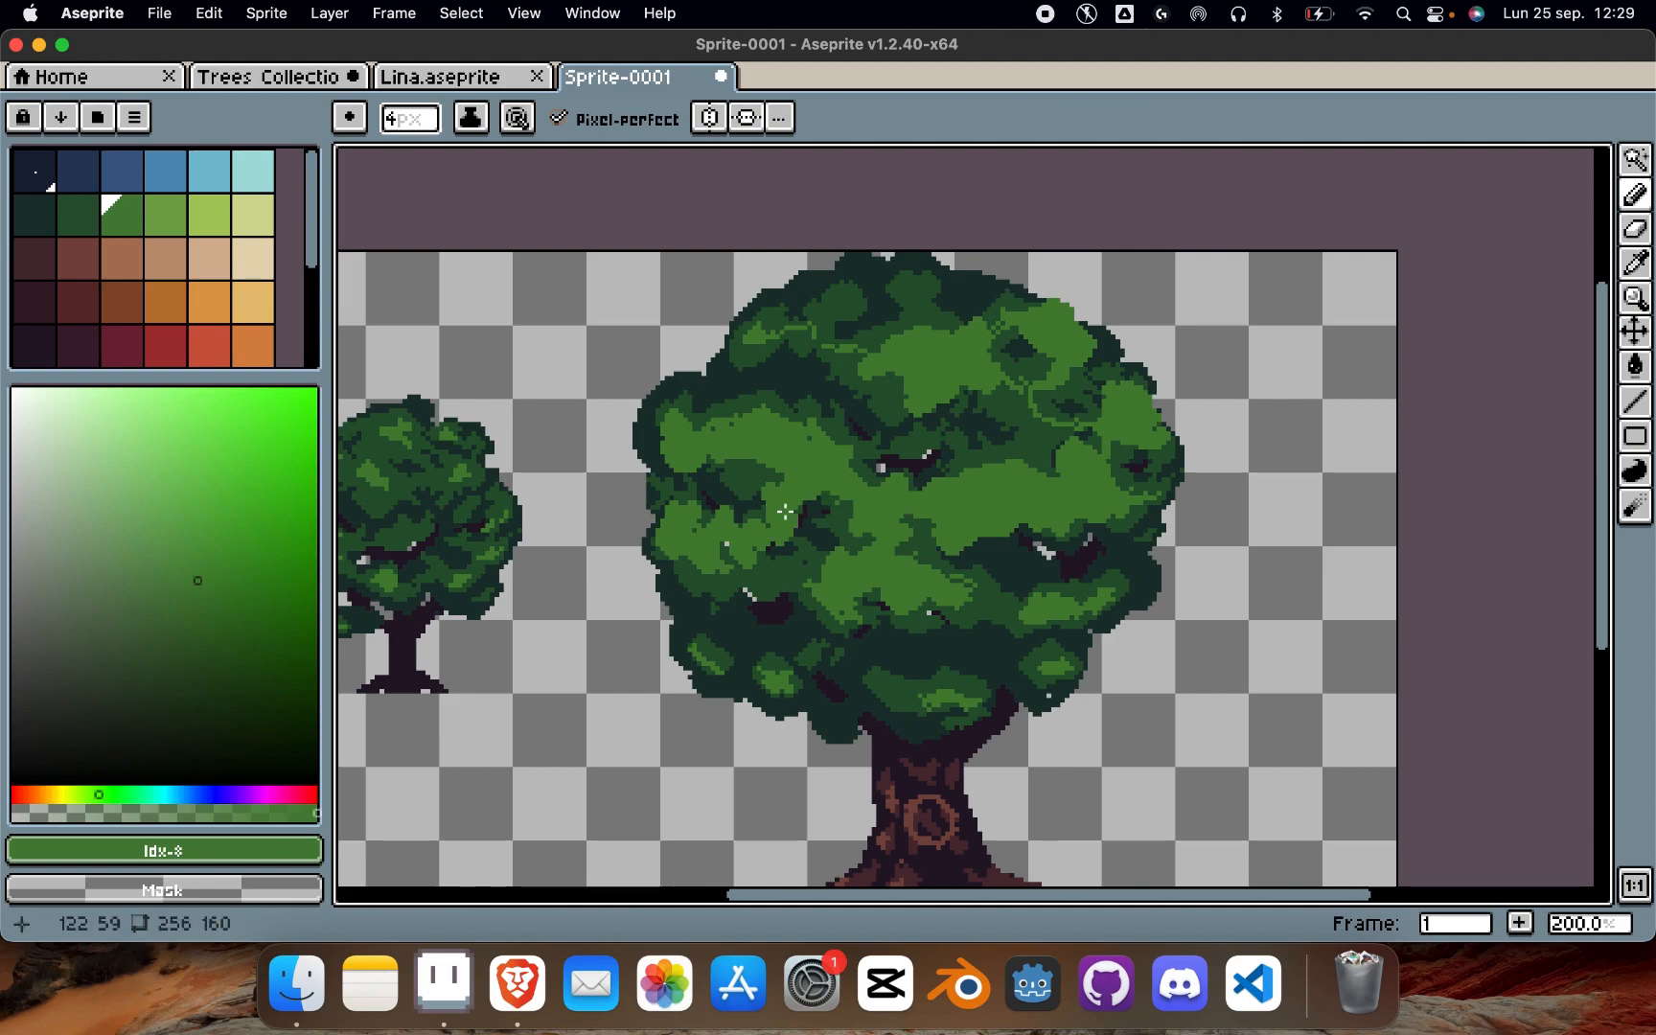
Step: Paint larger index 8 patches on the canopy's lower-left and lower-right clumps and along its right edge
mouse_move(806, 551)
left_mouse_down()
mouse_move(776, 547)
mouse_move(797, 575)
left_mouse_up()
mouse_move(819, 579)
left_mouse_down()
mouse_move(838, 551)
mouse_move(751, 595)
mouse_move(763, 631)
mouse_move(742, 592)
mouse_move(723, 601)
mouse_move(785, 632)
mouse_move(747, 648)
left_mouse_up()
mouse_move(951, 627)
left_mouse_down()
mouse_move(926, 625)
mouse_move(963, 605)
mouse_move(1021, 613)
mouse_move(1049, 633)
mouse_move(1035, 656)
mouse_move(1091, 636)
mouse_move(1098, 670)
left_mouse_up()
left_click(1140, 600, "alt")
left_click(1108, 607, "alt")
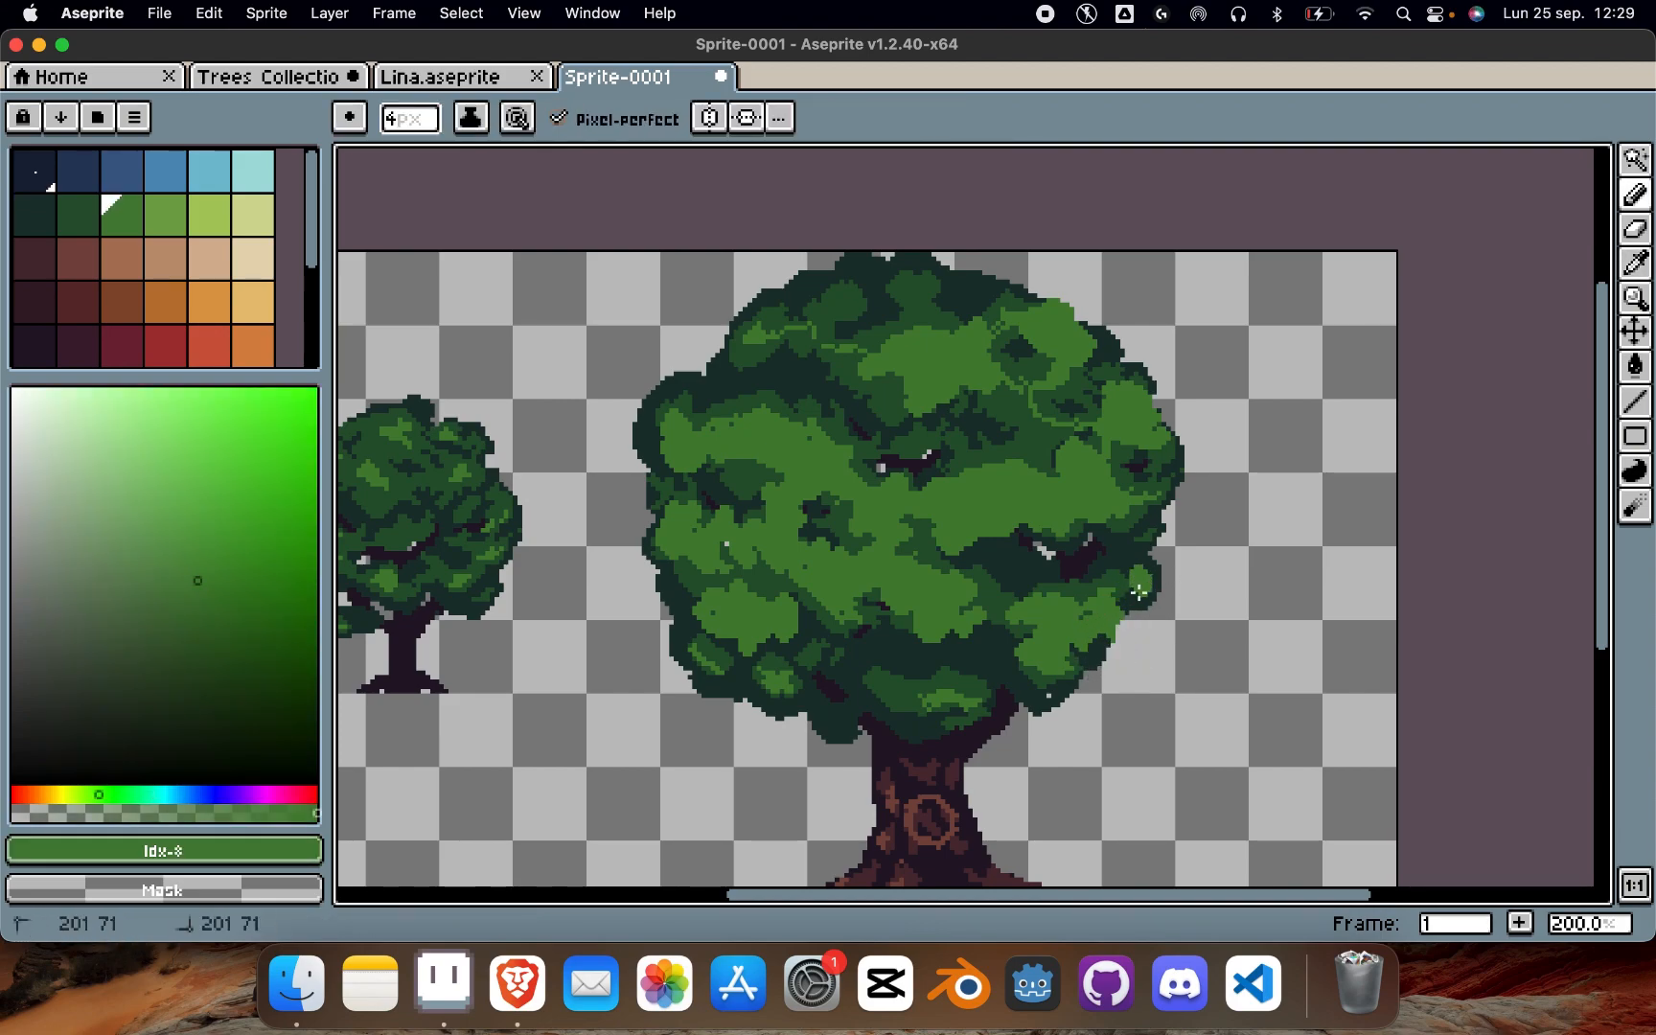
key("super+z")
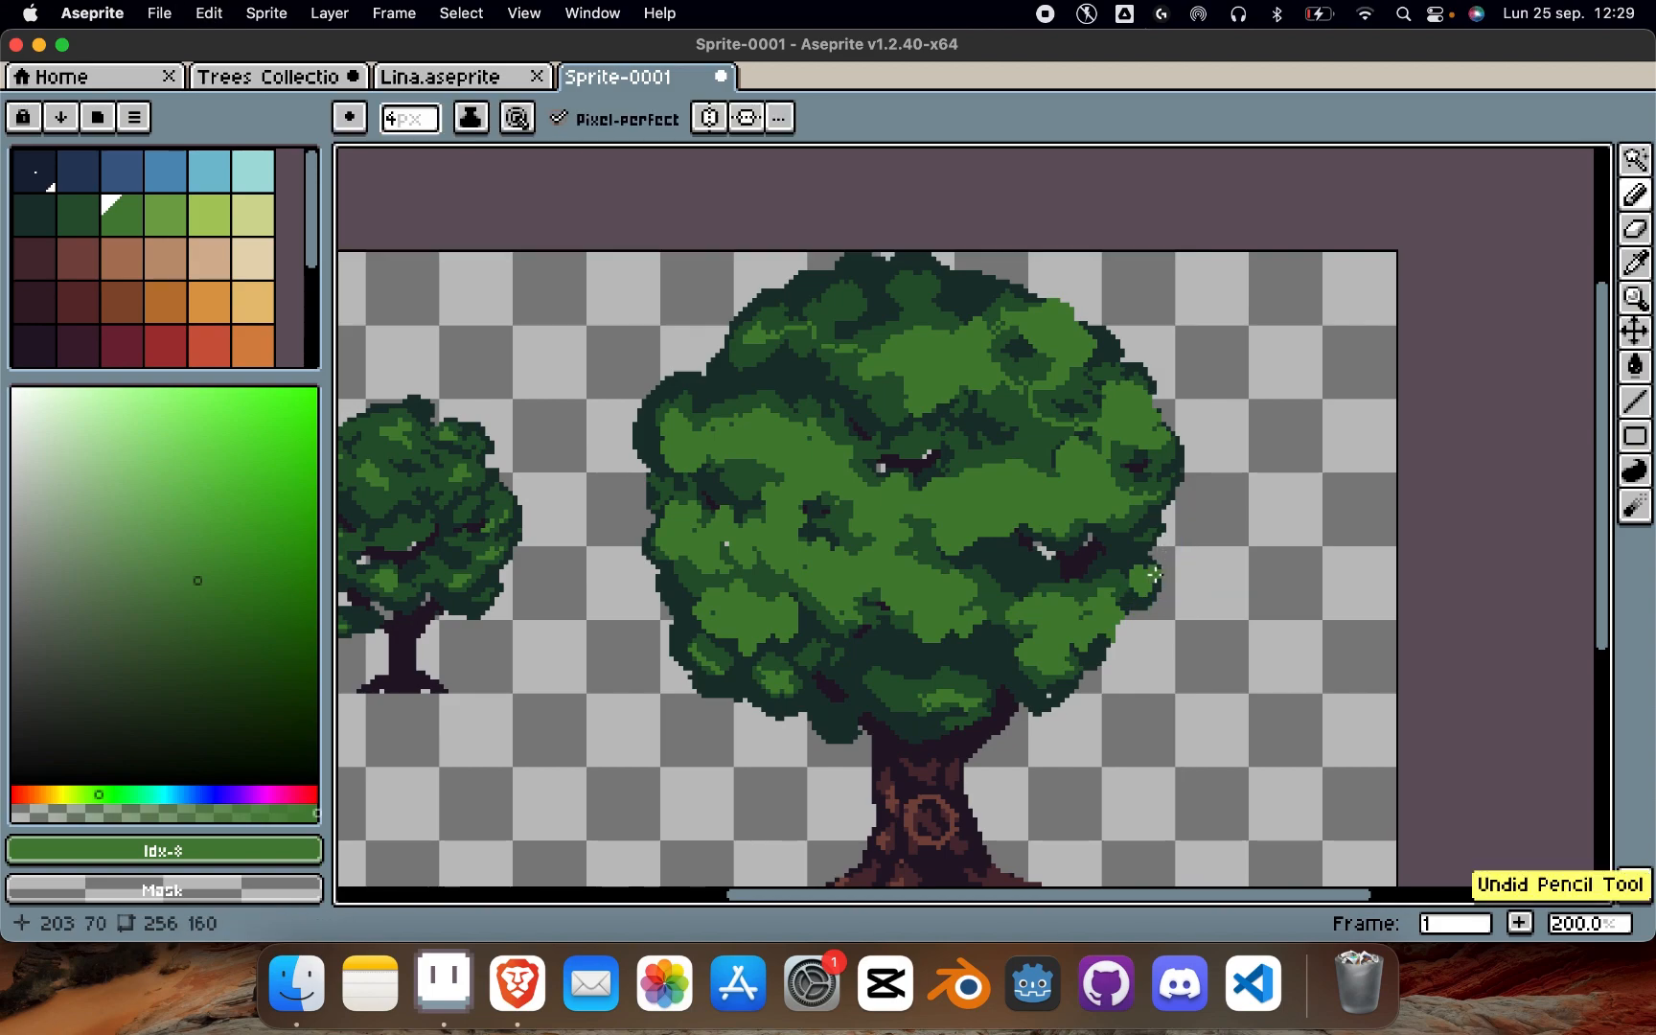
left_click_drag(1150, 507, 1119, 546)
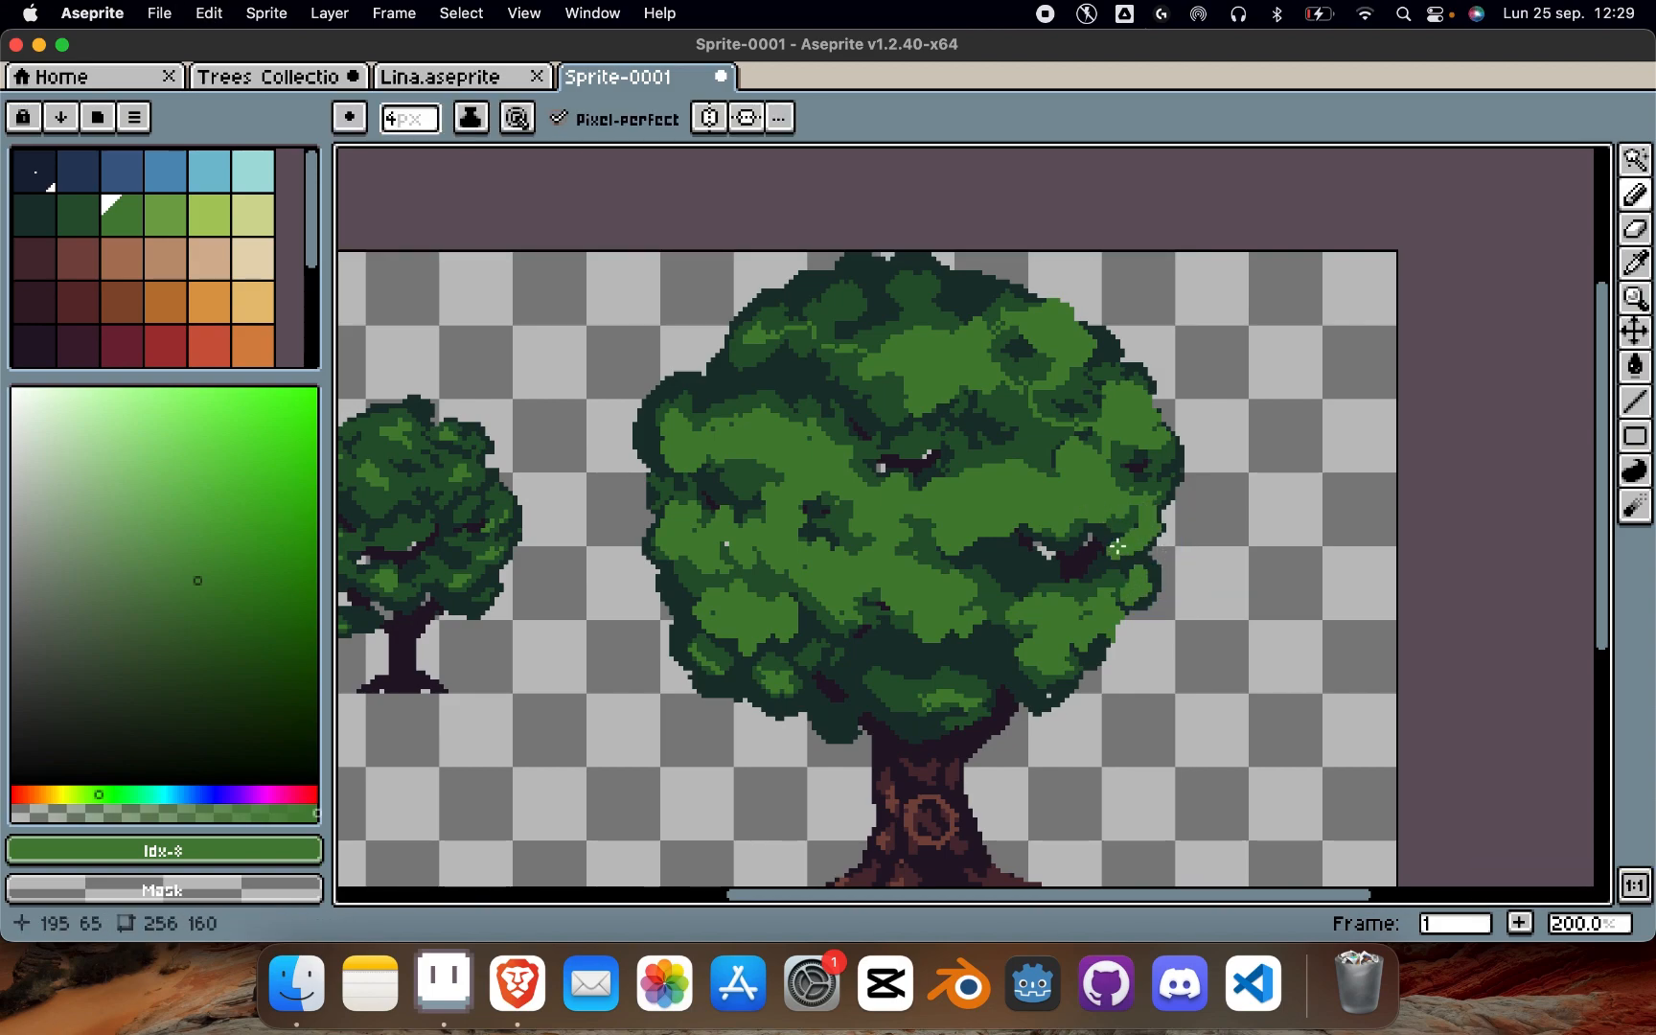
Step: Fill the canopy's upper-left and top clumps with index 8 and thicken the thin highlight line at the upper right
mouse_move(757, 326)
left_mouse_down()
mouse_move(757, 368)
mouse_move(785, 336)
mouse_move(775, 319)
mouse_move(830, 369)
left_mouse_up()
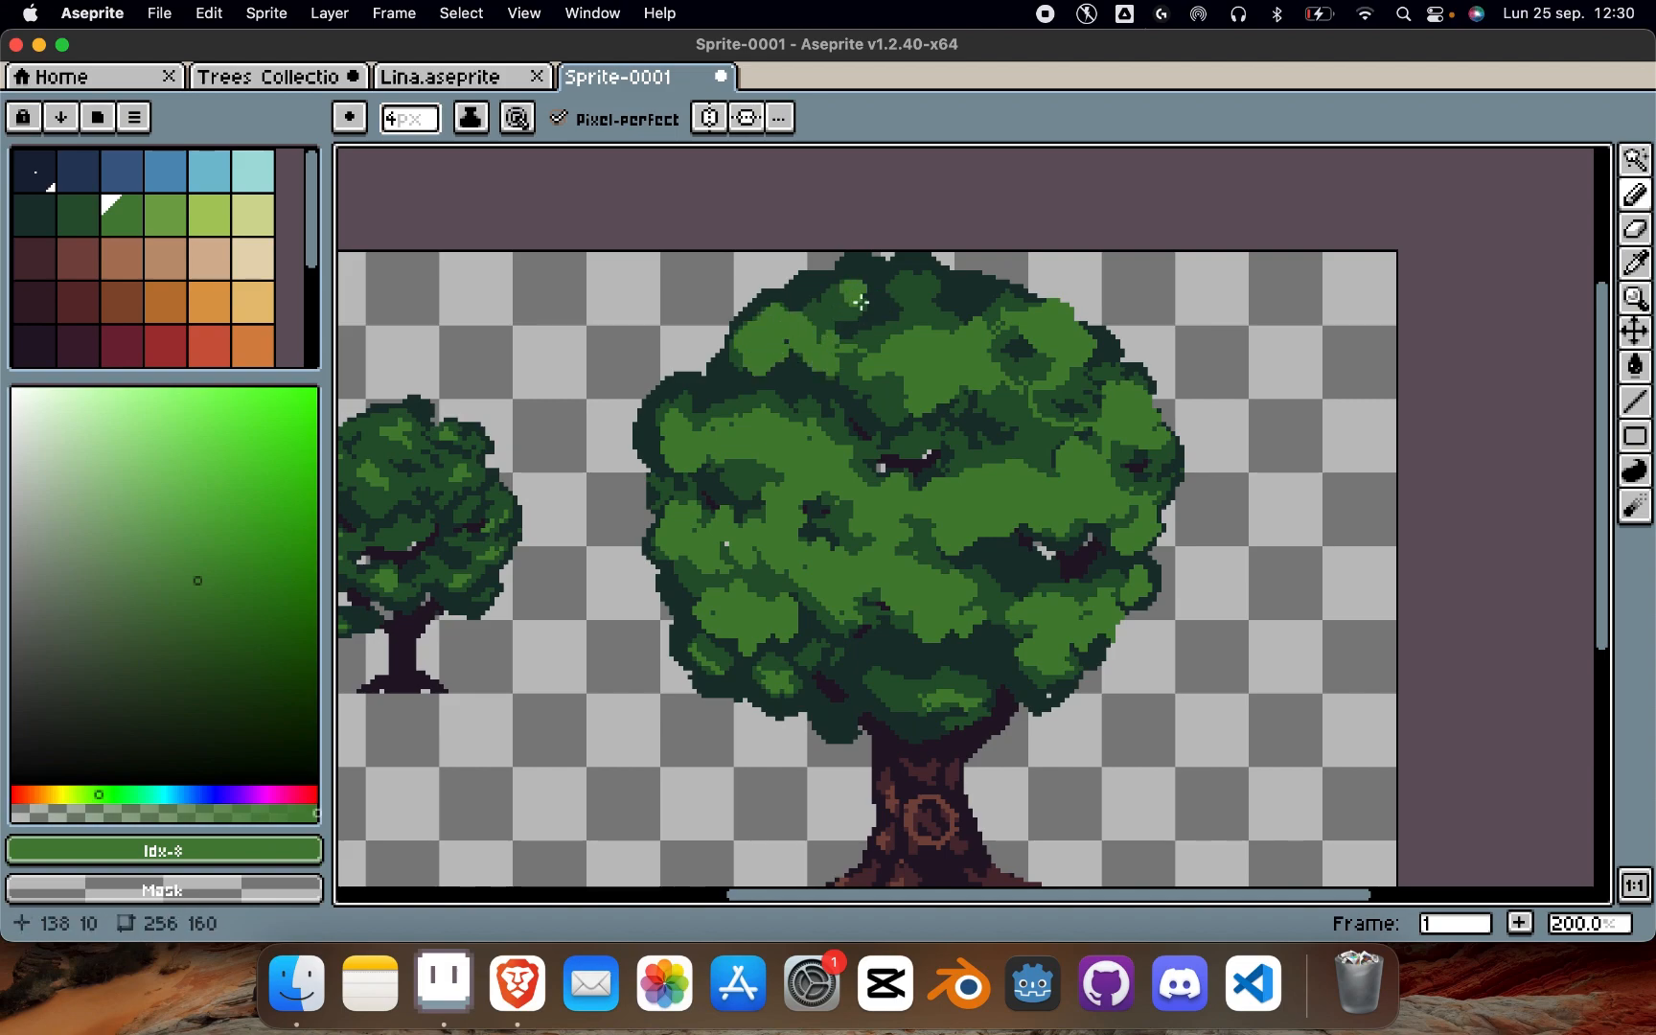
mouse_move(915, 289)
left_mouse_down()
mouse_move(881, 275)
mouse_move(874, 302)
mouse_move(1002, 299)
mouse_move(910, 263)
mouse_move(961, 291)
left_mouse_up()
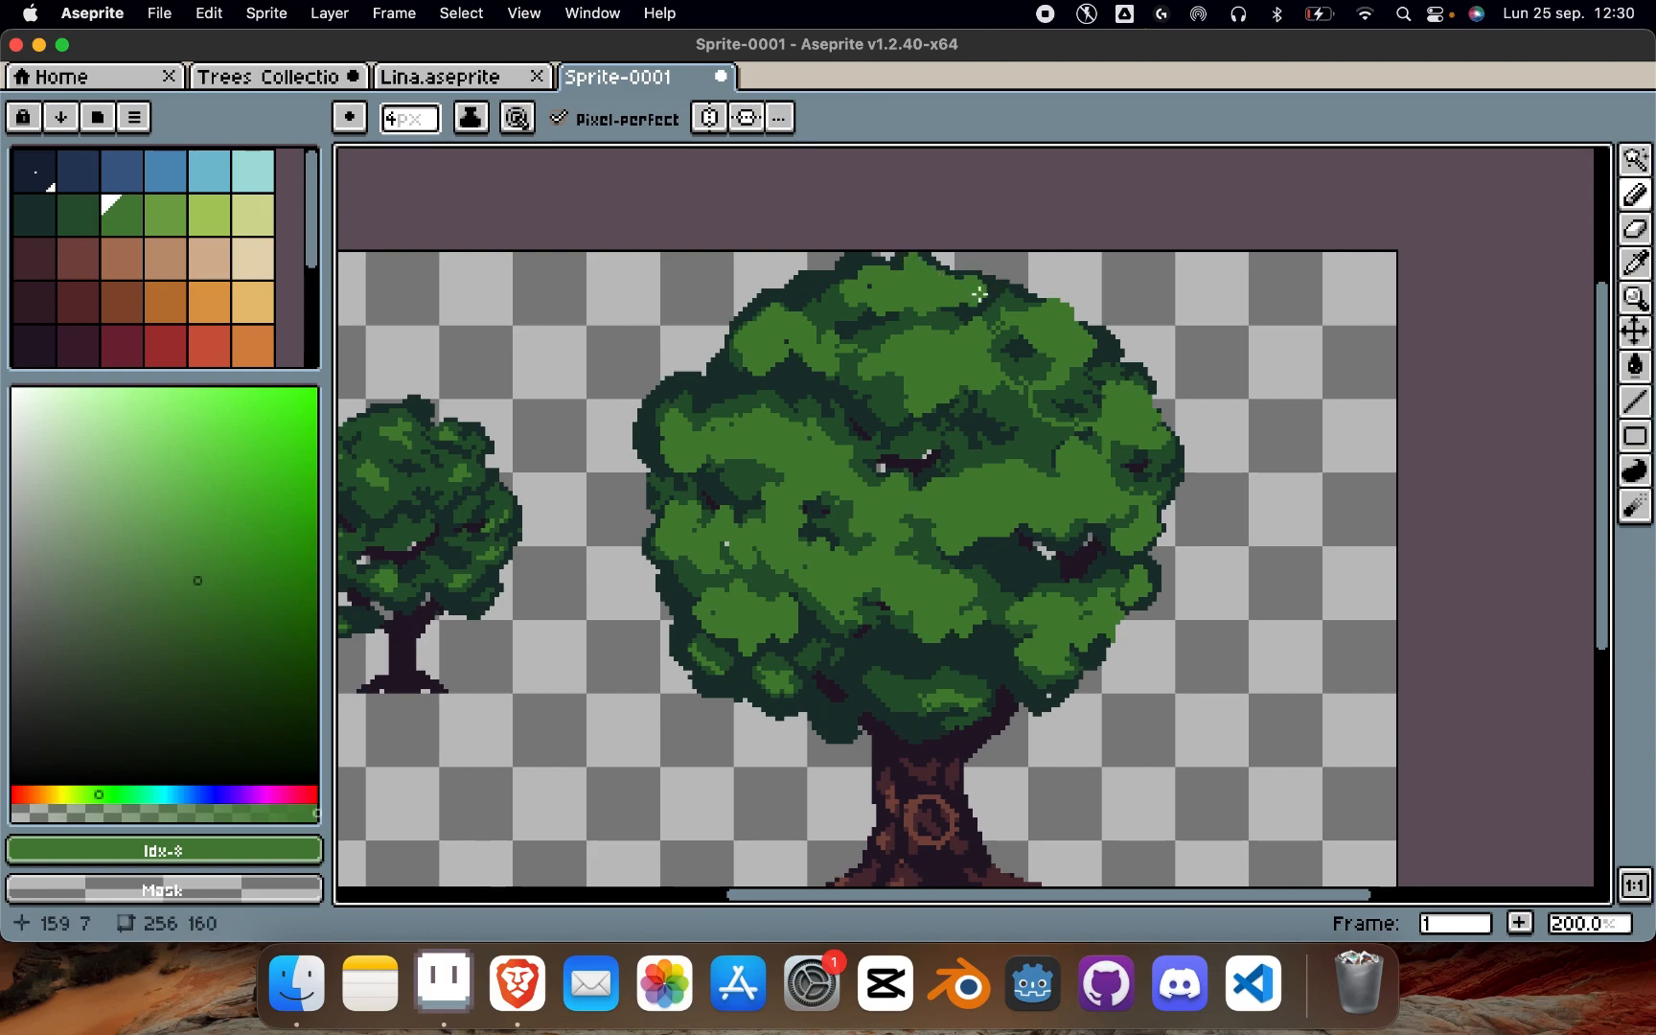
scroll(1033, 288, "down", 1)
scroll(1031, 291, "up", 1)
scroll(1032, 293, "left", 3)
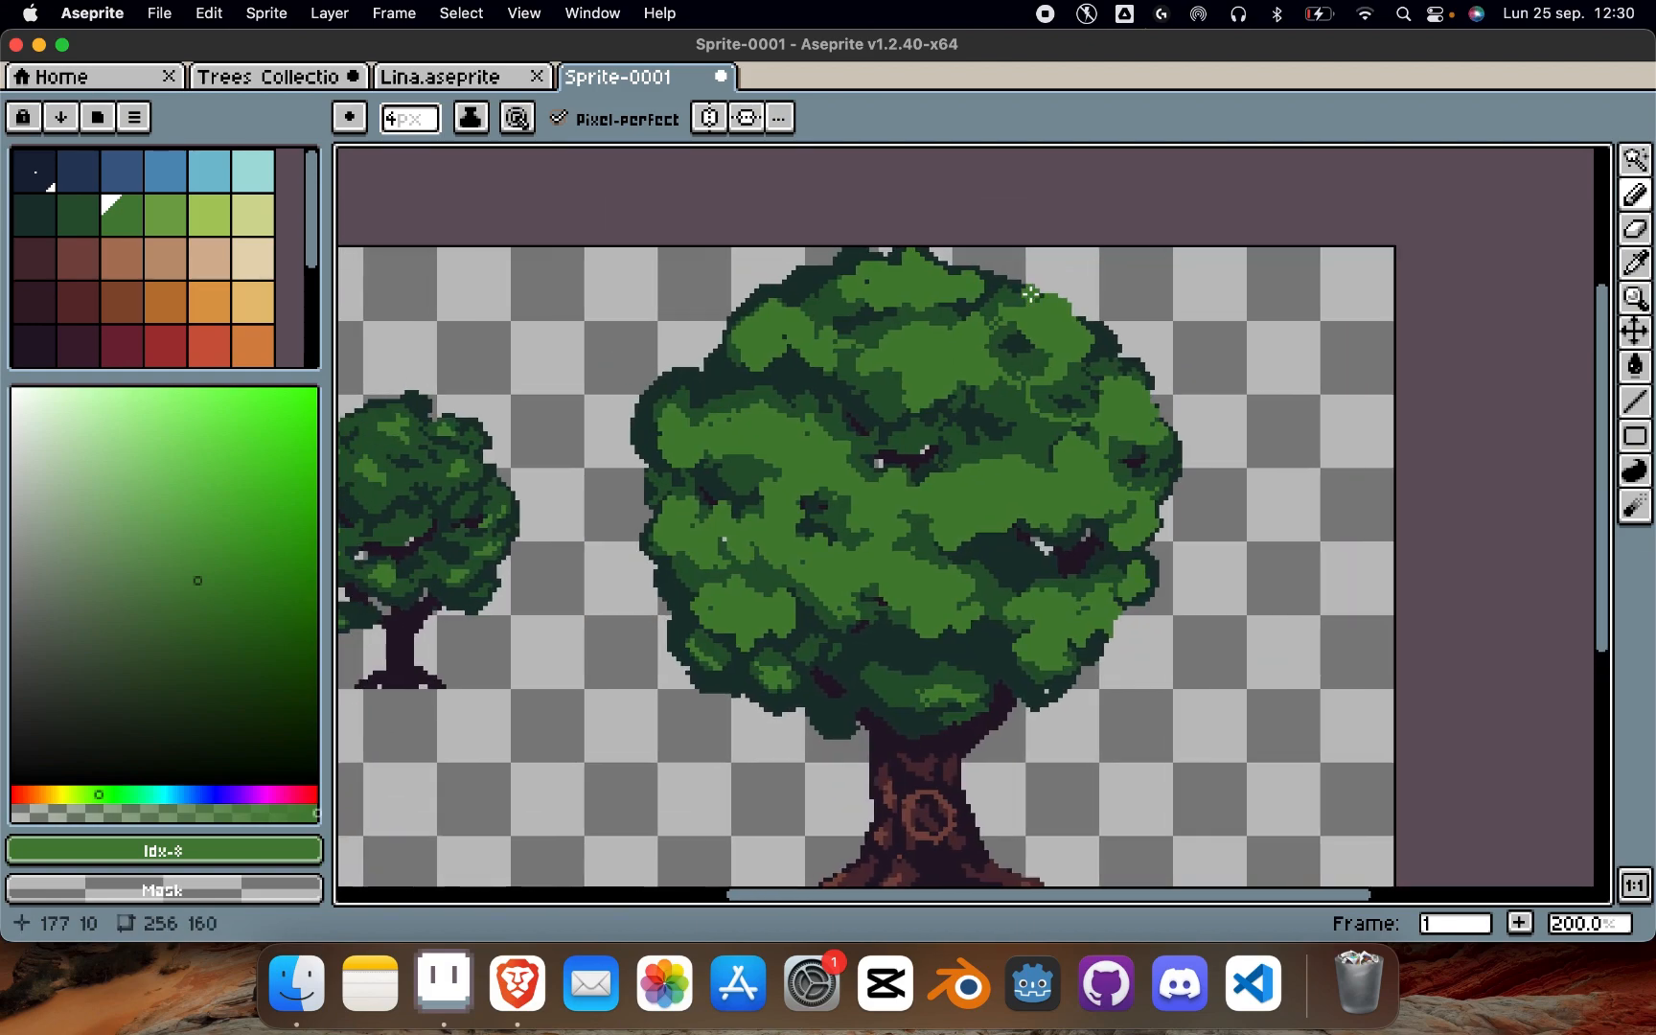
left_click(1113, 361, "alt")
key("b")
left_click_drag(1108, 374, 1104, 394)
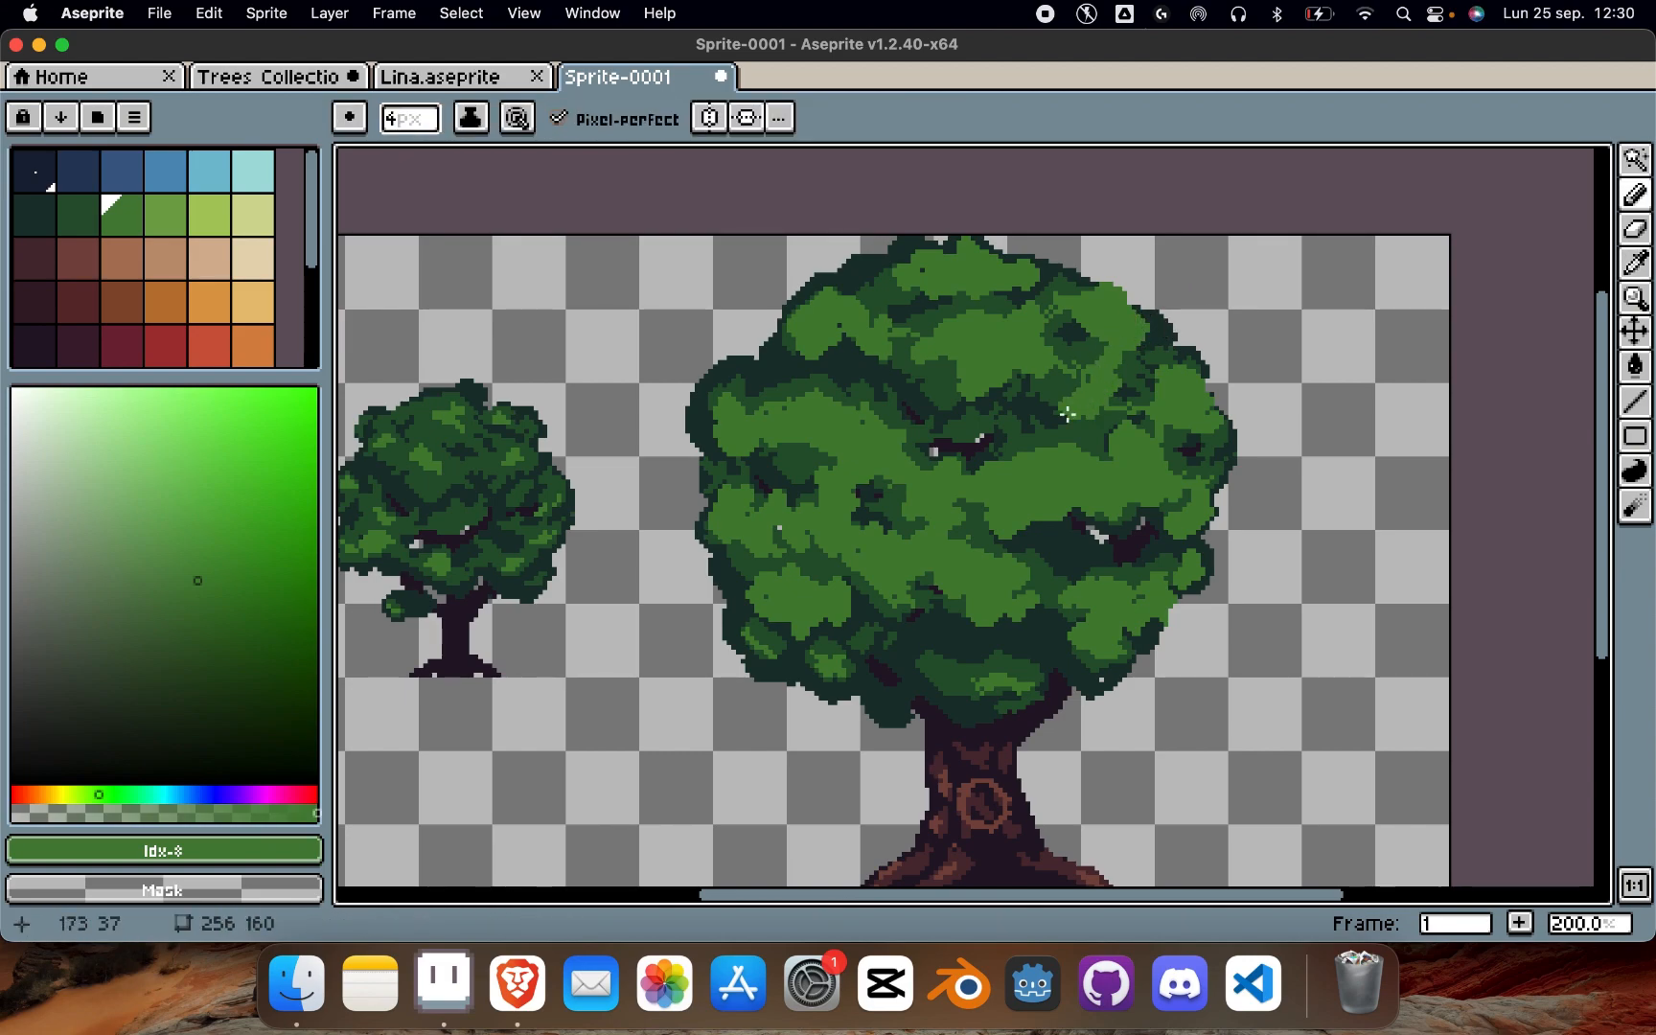
Step: Cover the left end of the transparent gap beside the large canopy's right-hand branch with dark green index 6
scroll(1234, 360, "down", 1)
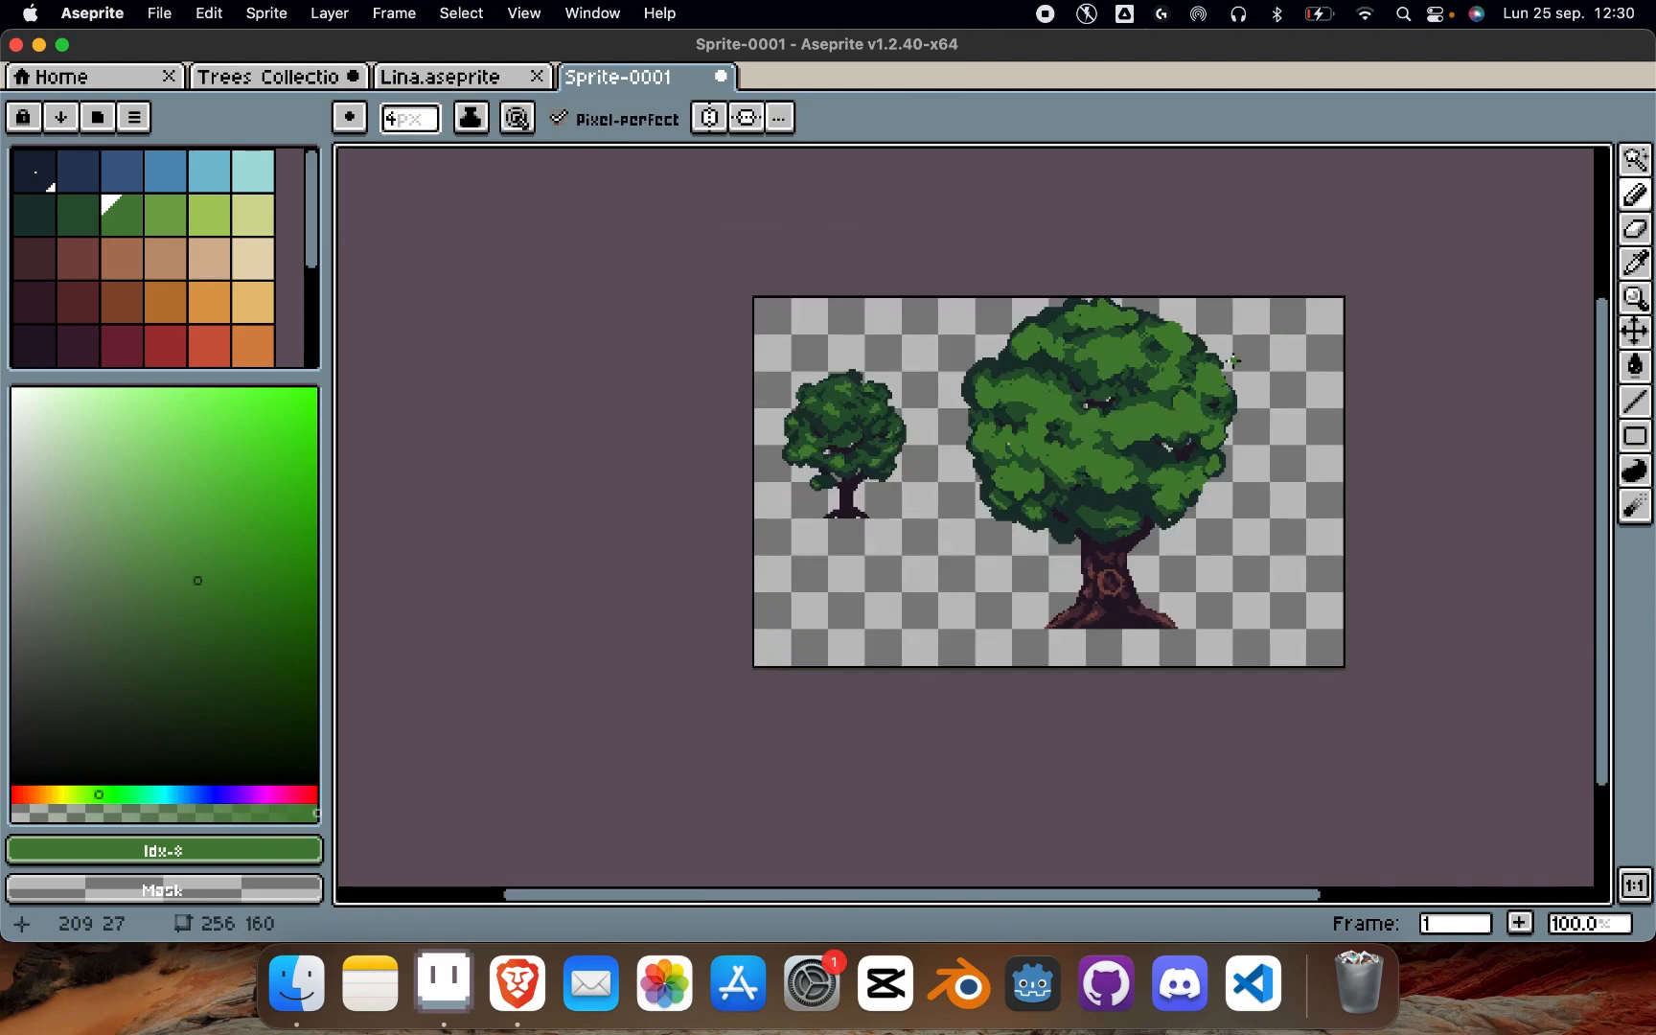
scroll(1160, 386, "up", 1)
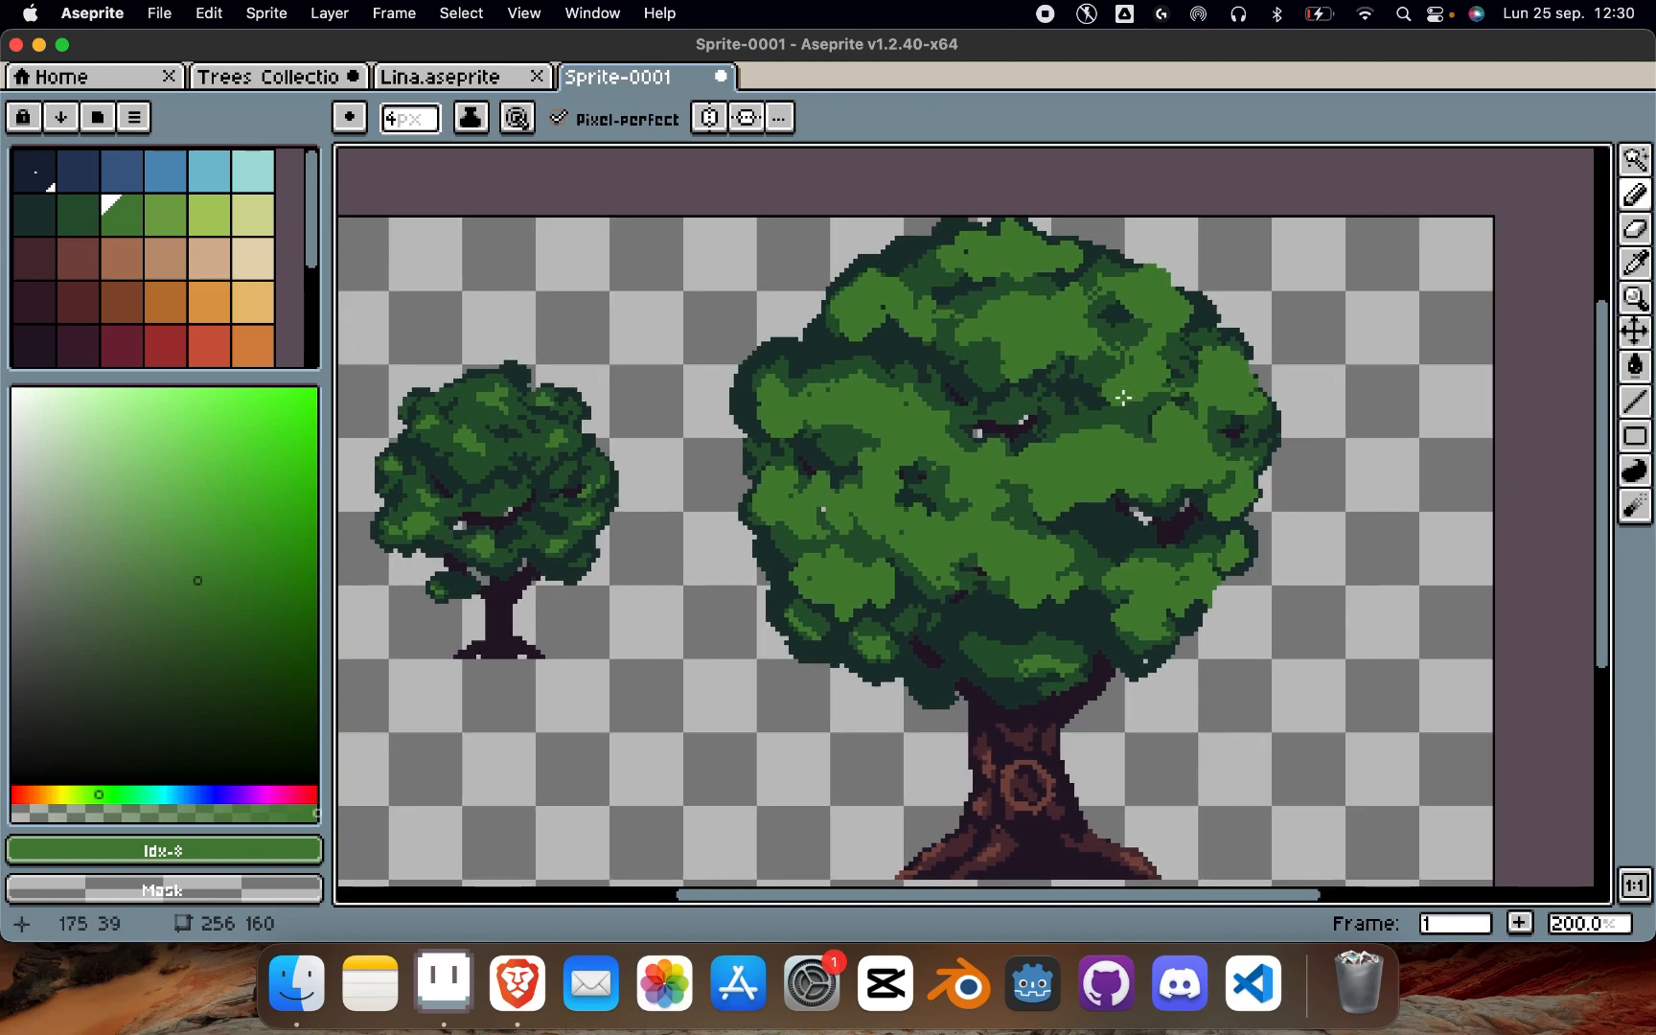
scroll(1123, 397, "down", 2)
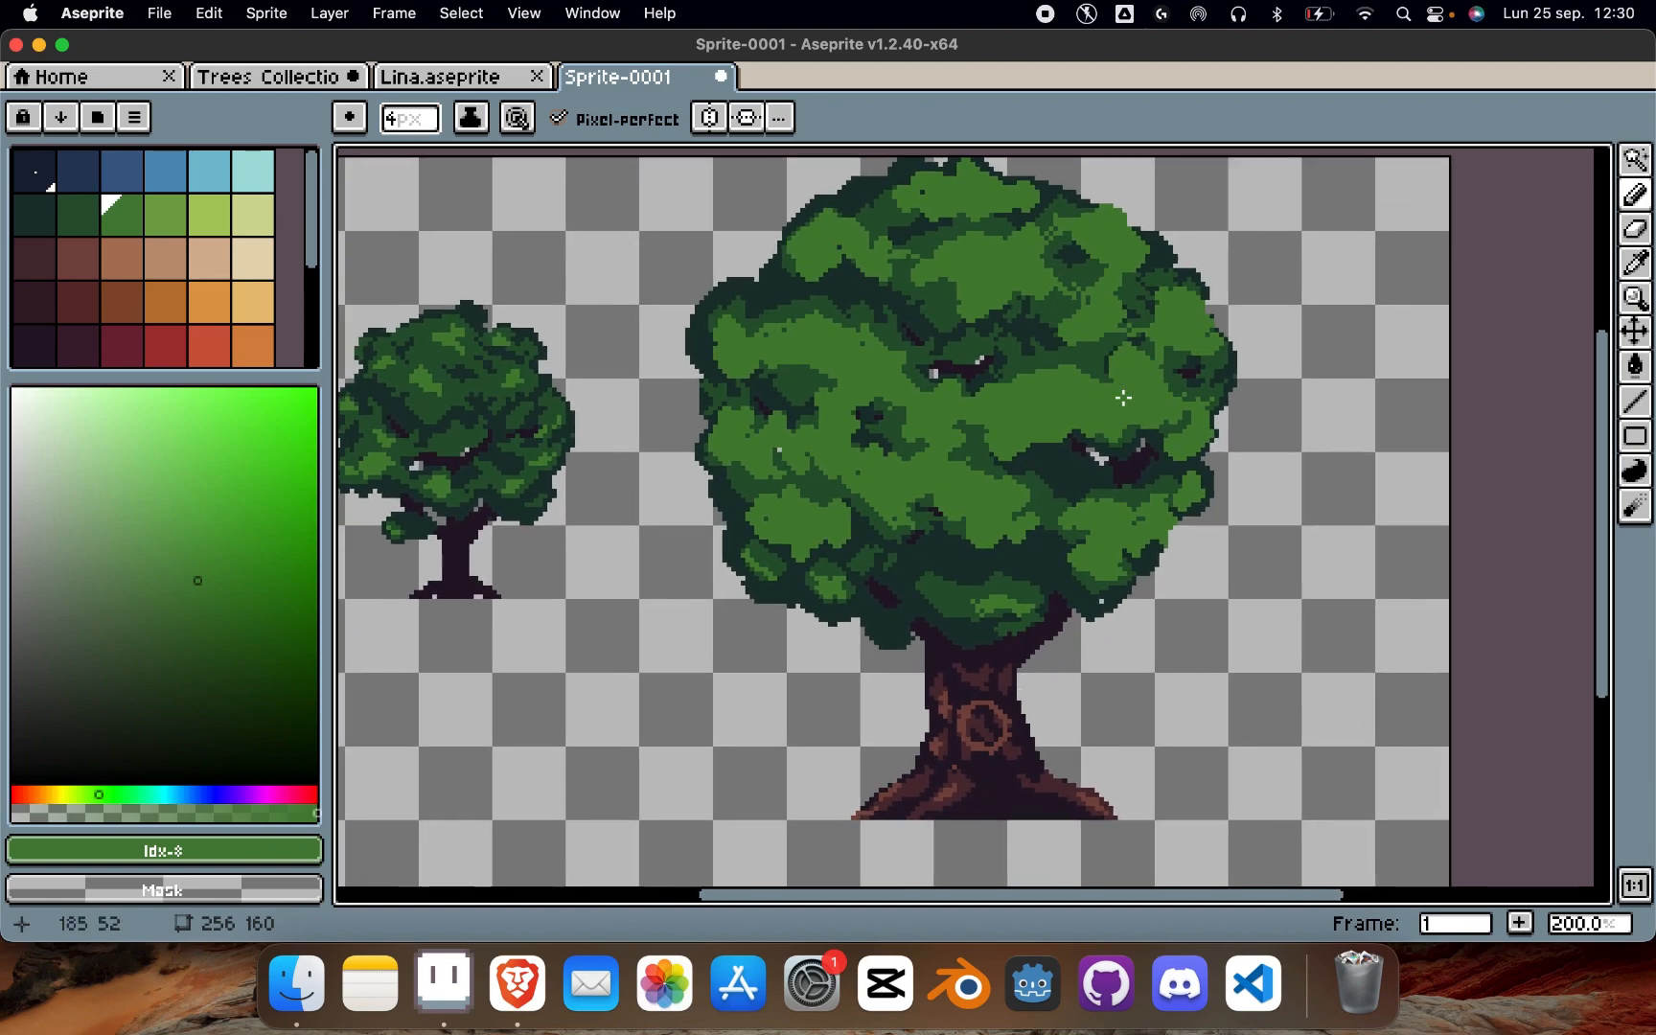
scroll(1123, 397, "up", 1)
scroll(1123, 397, "left", 1)
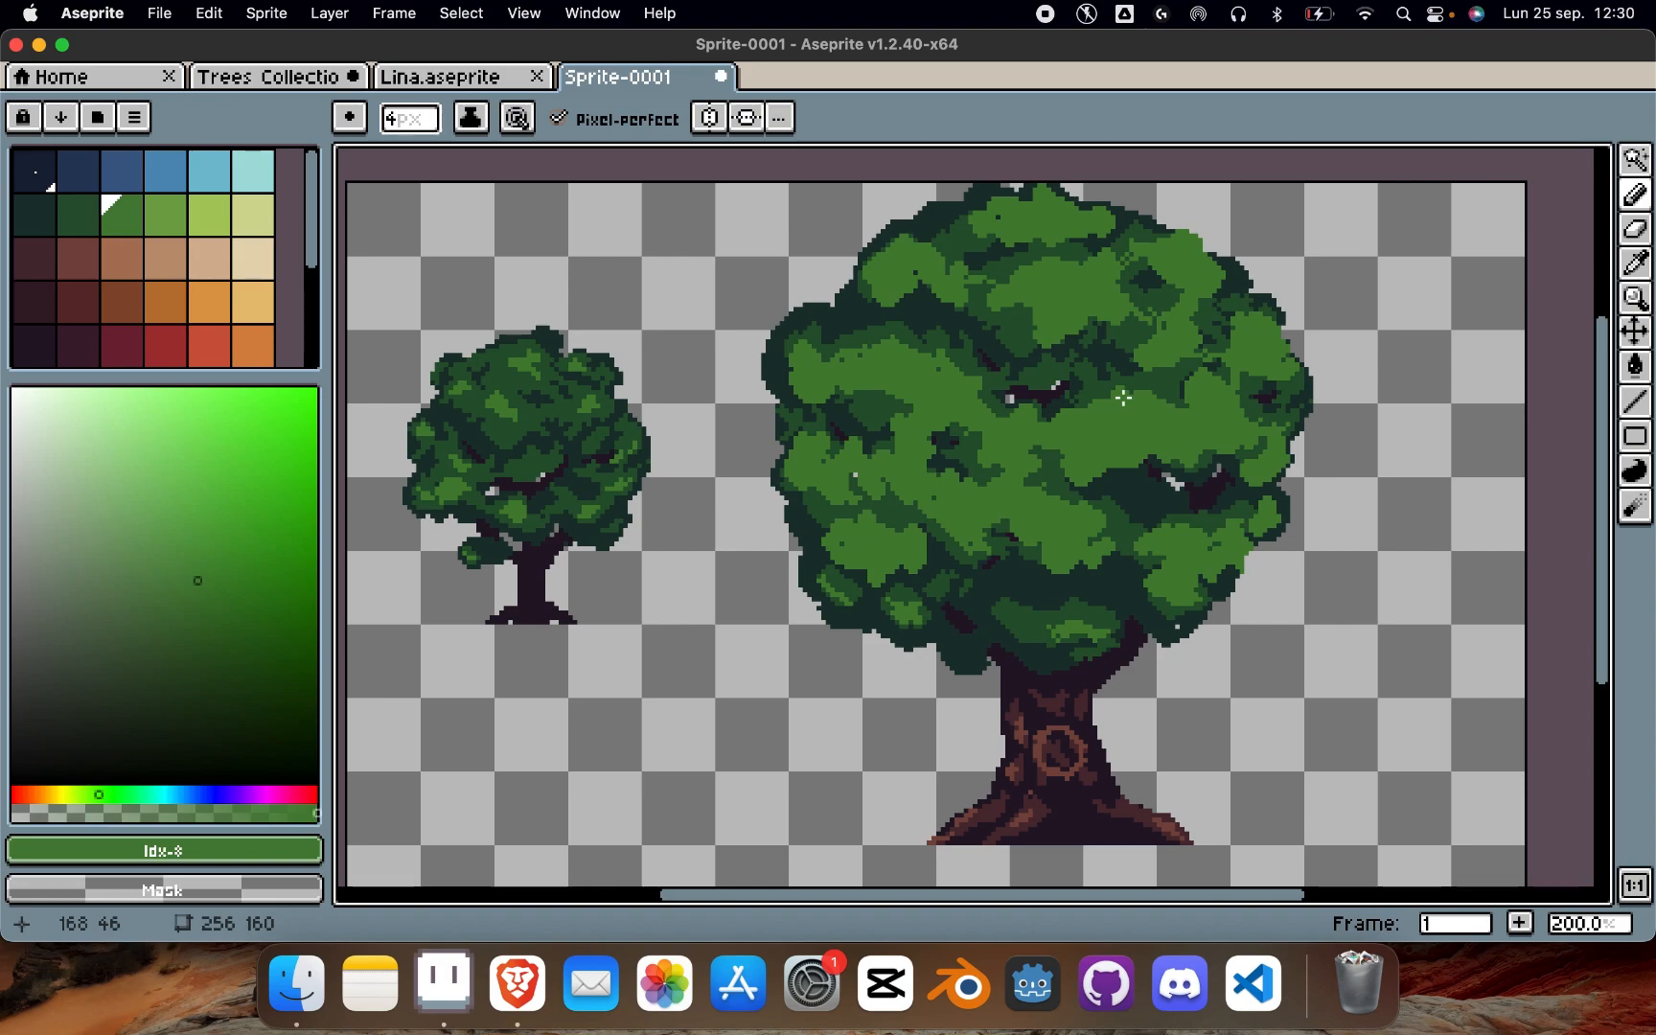
left_click(1115, 448, "alt")
left_click_drag(1153, 479, 1154, 482)
left_click(1156, 485, "alt")
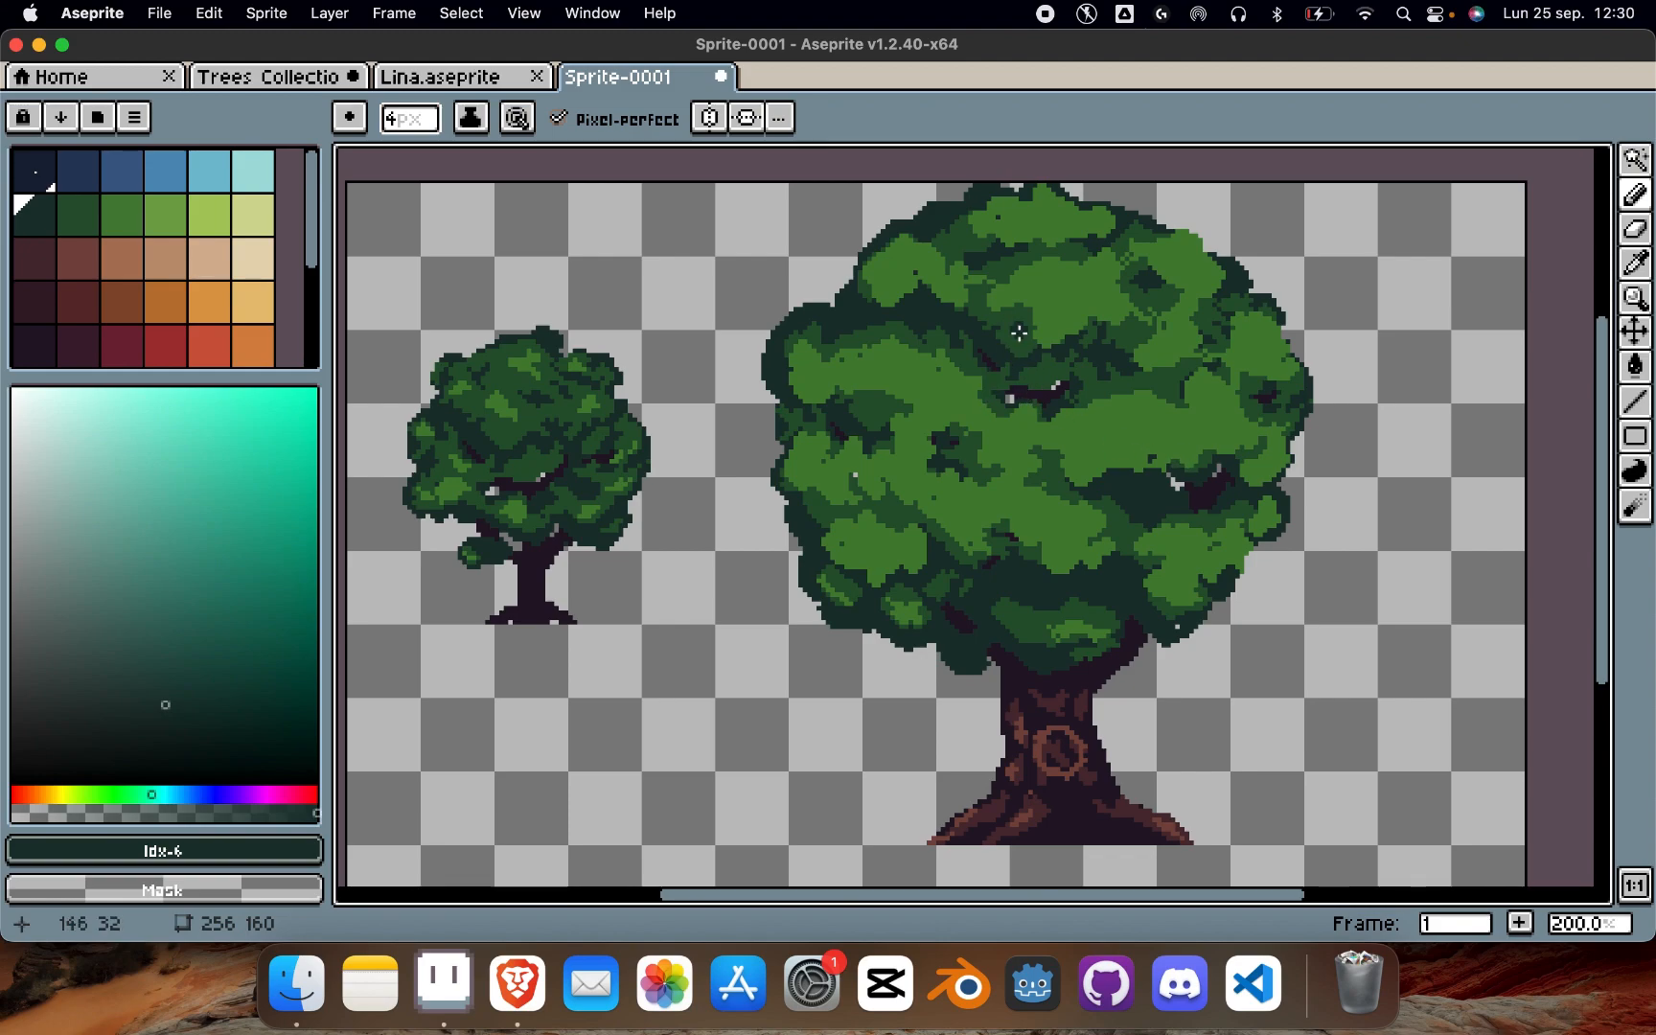
Step: Sample the index 8 green from the large tree's canopy as the drawing colour
scroll(1017, 333, "up", 1)
scroll(1019, 333, "up", 1)
left_click(951, 467, "alt")
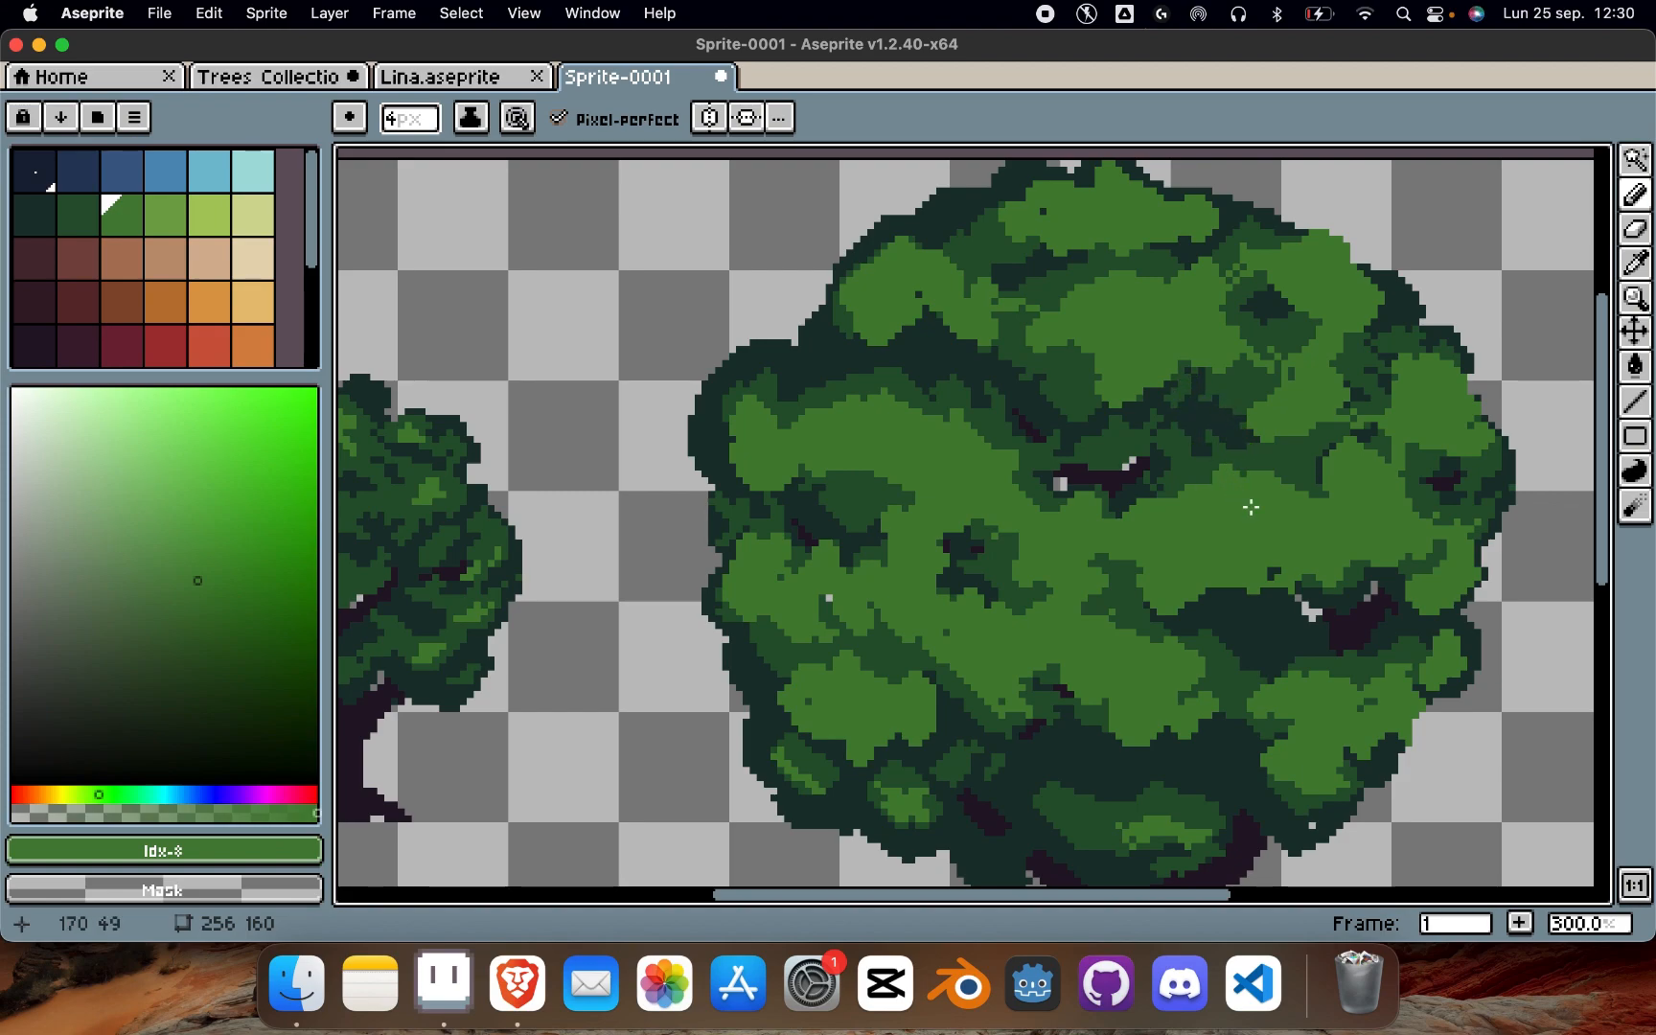
scroll(1316, 499, "down", 1)
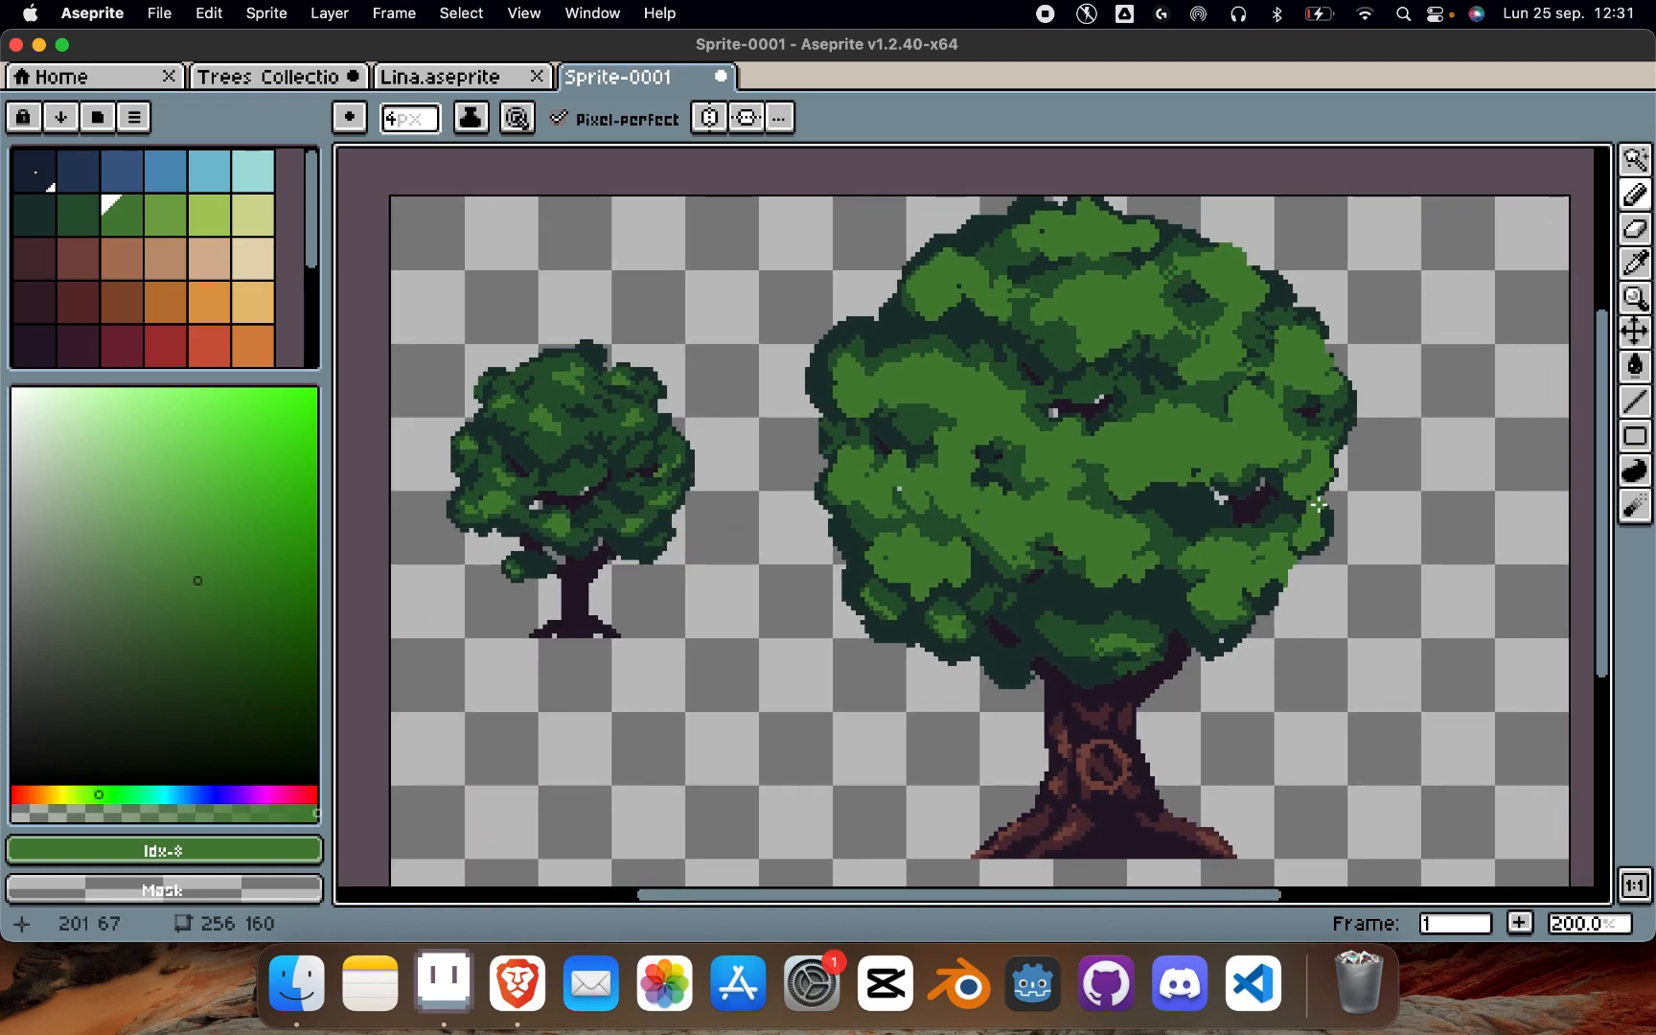